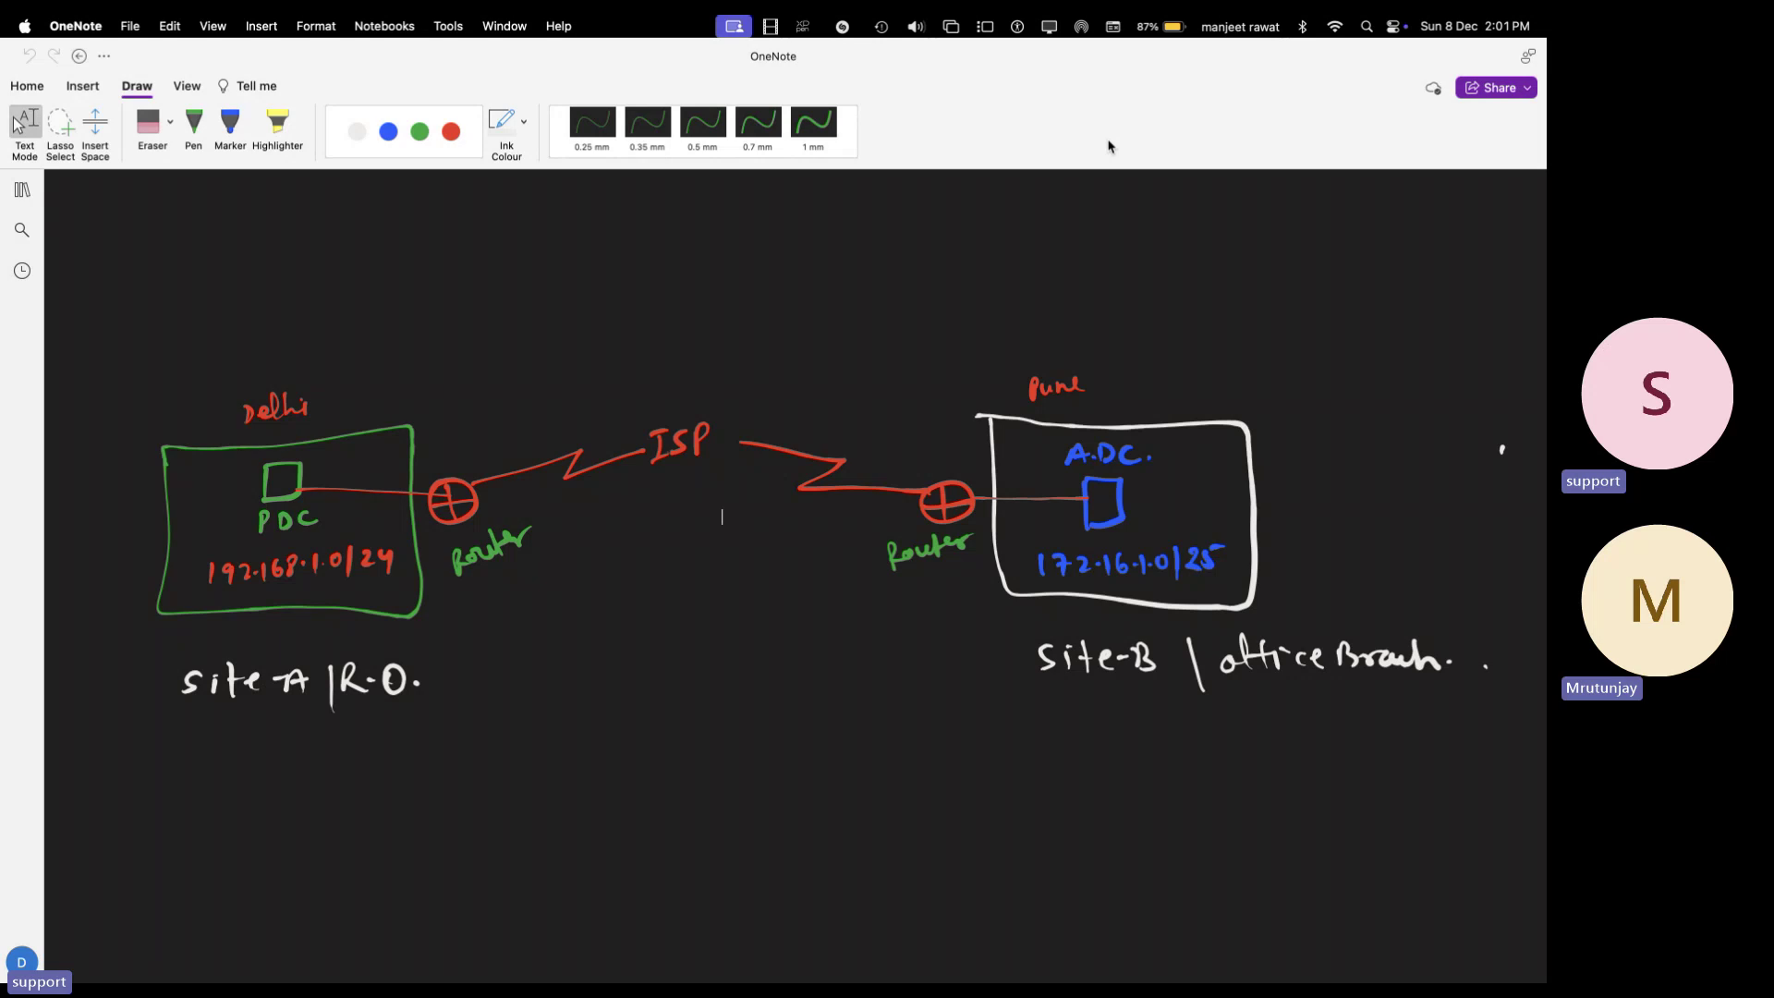
- Scroll back to the 'Enter-site Domain Replication' title to show the Delhi, Pune and Dubai diagram
{"action": "scroll", "coordinate": [934, 536], "scroll_direction": "up", "scroll_amount": 3}
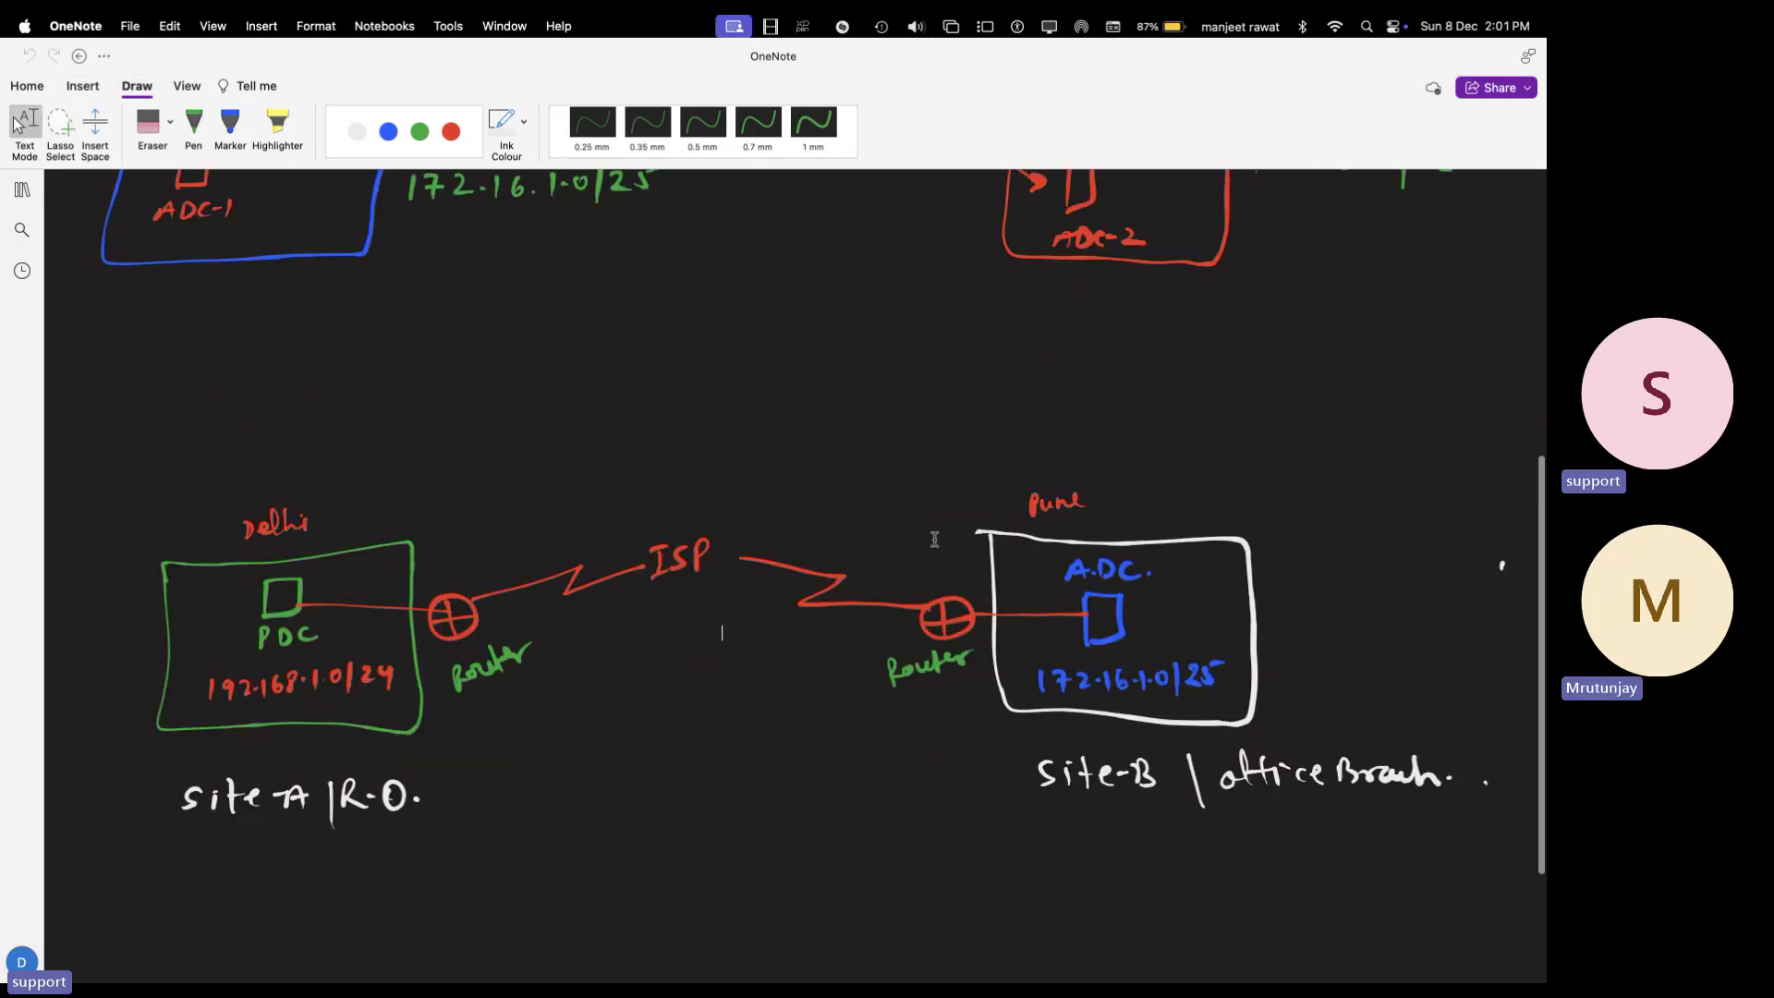
{"action": "scroll", "coordinate": [934, 540], "scroll_direction": "up", "scroll_amount": 10}
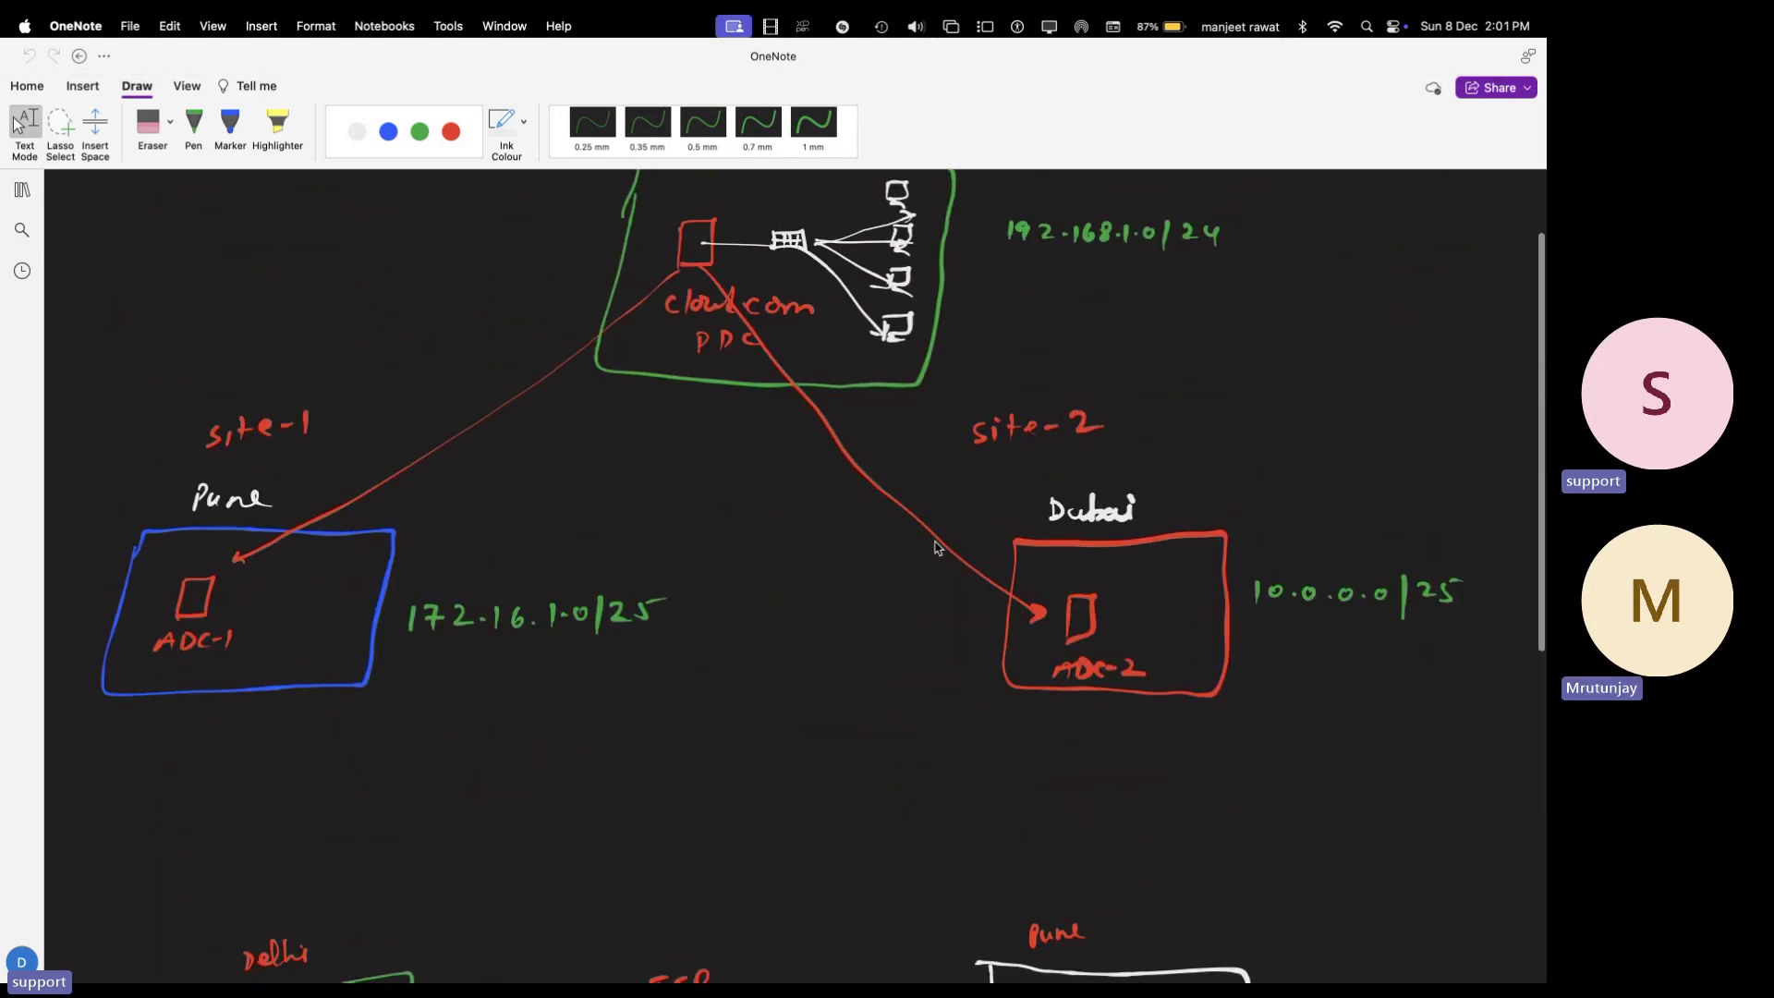
{"action": "scroll", "coordinate": [938, 547], "scroll_direction": "up", "scroll_amount": 3}
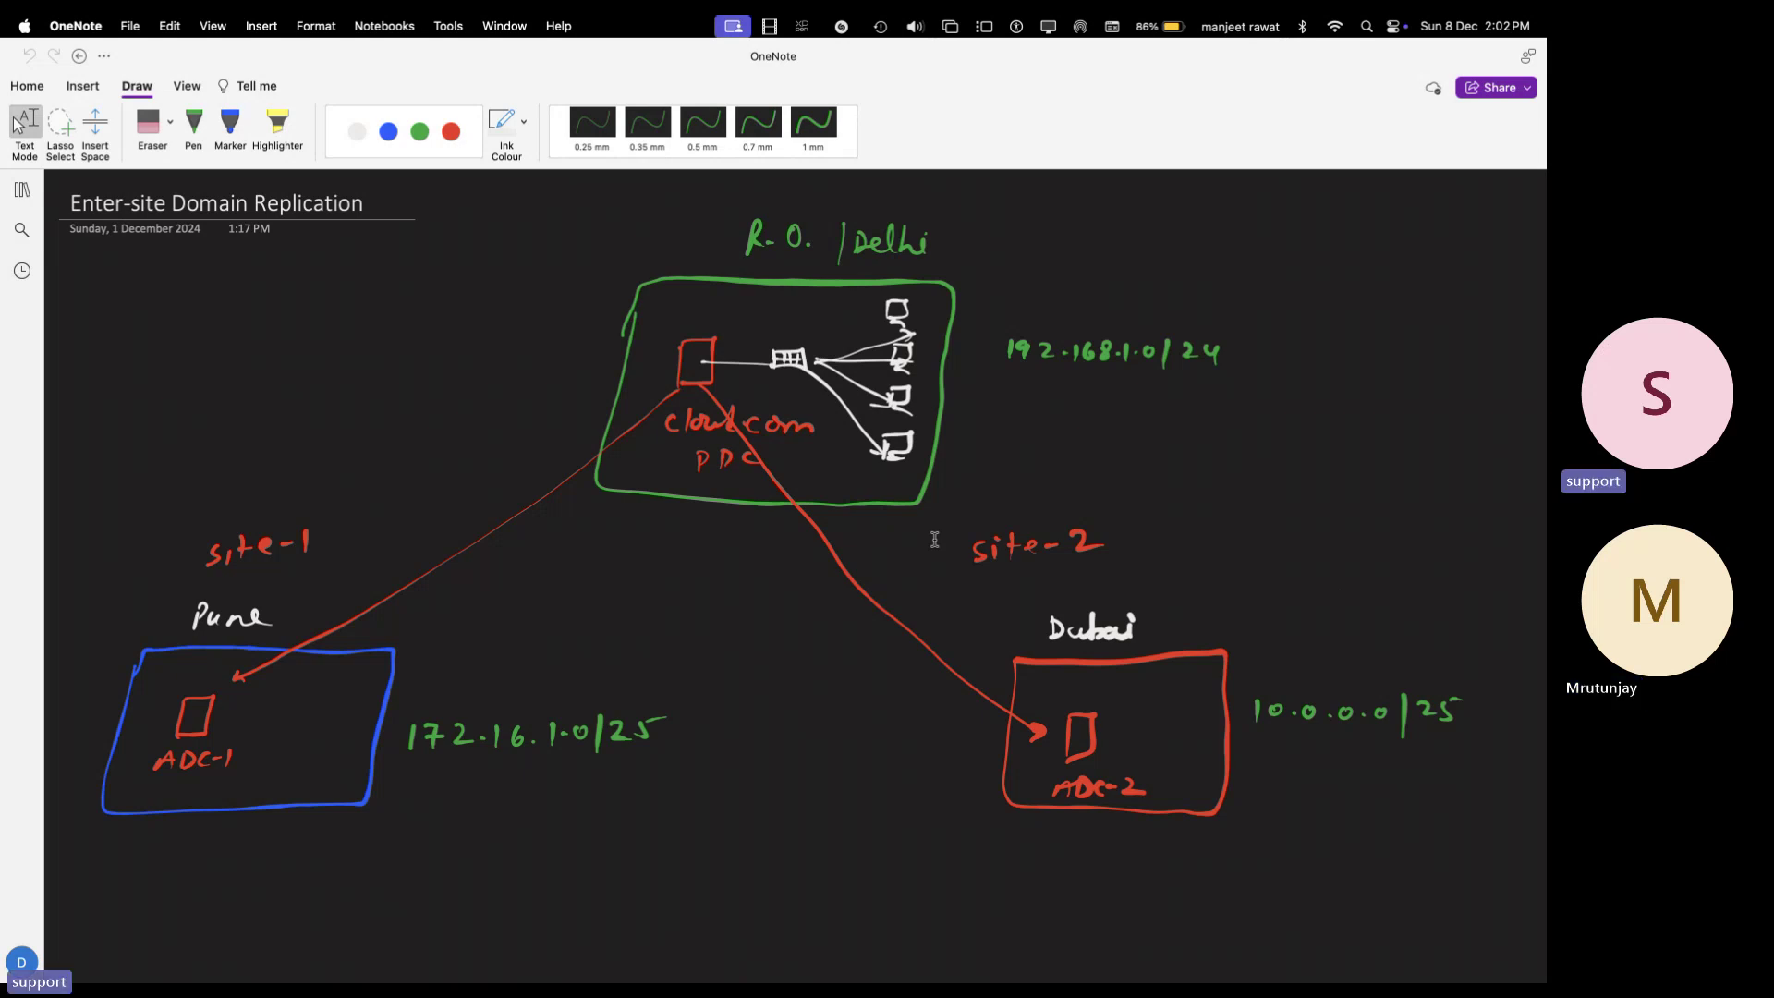
- Switch from OneNote to the desktop and bring Microsoft Remote Desktop to the front
{"action": "key", "text": "ctrl+Right"}
{"action": "key", "text": "ctrl+Left"}
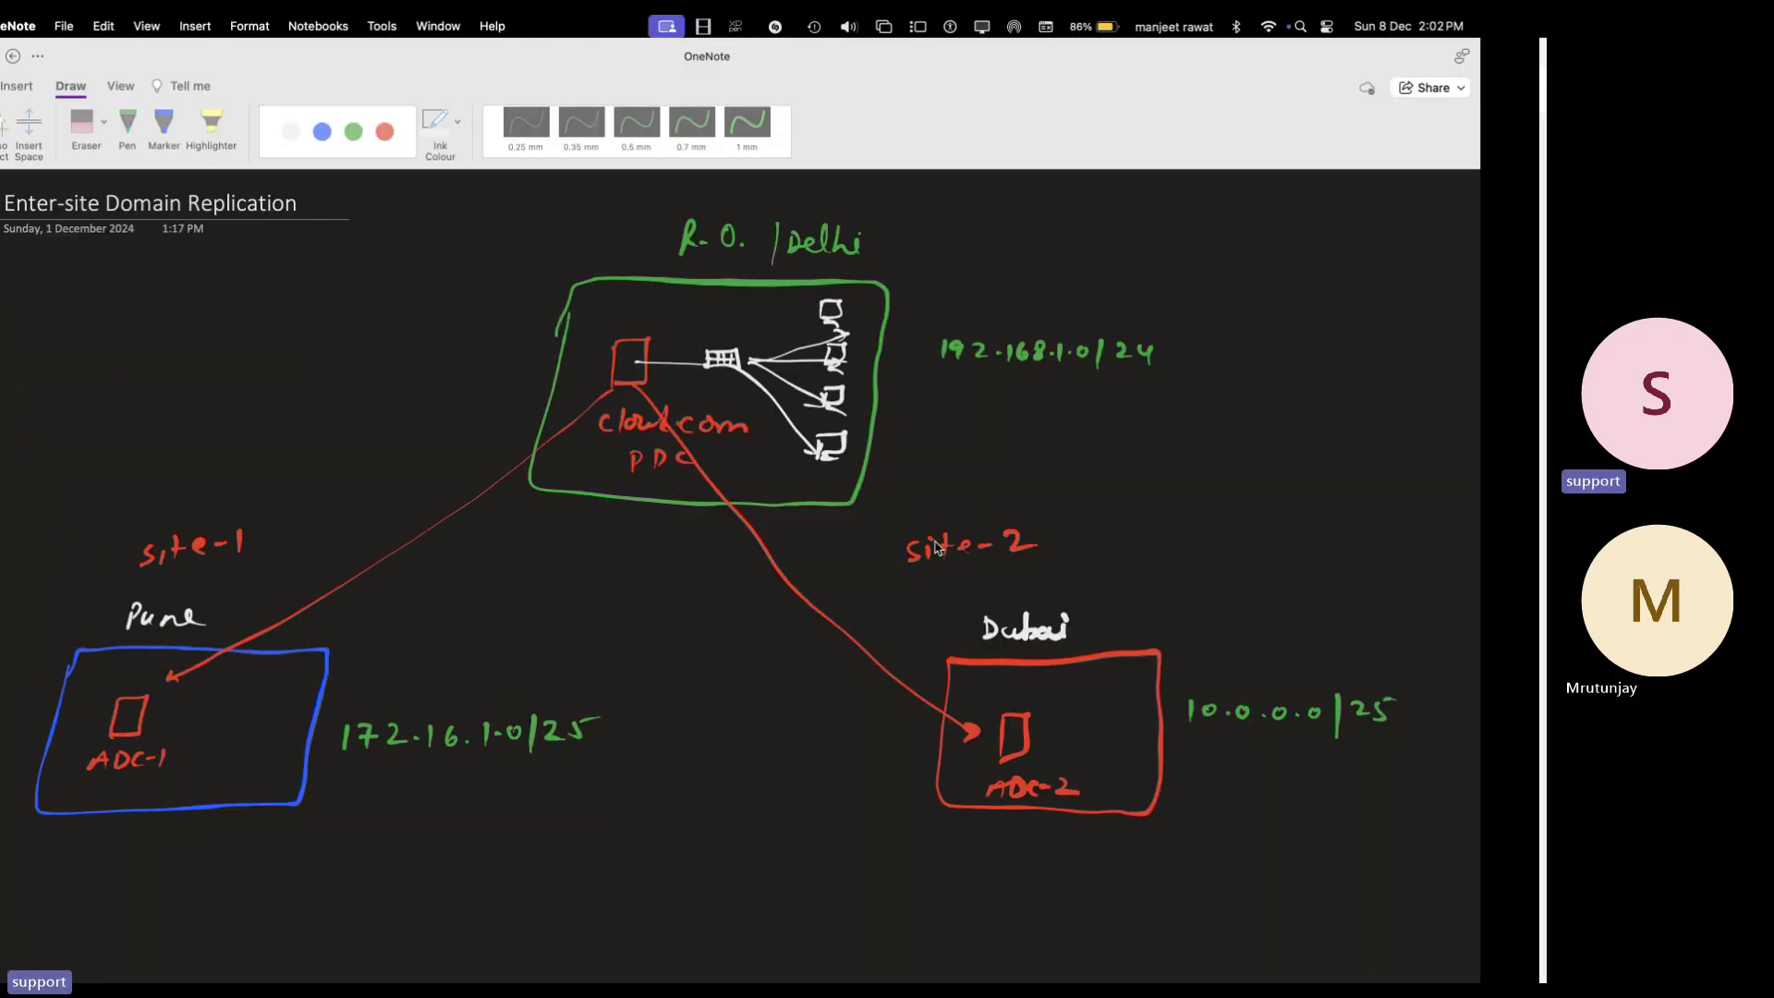
{"action": "key", "text": "ctrl+Left"}
{"action": "left_click", "coordinate": [1148, 947]}
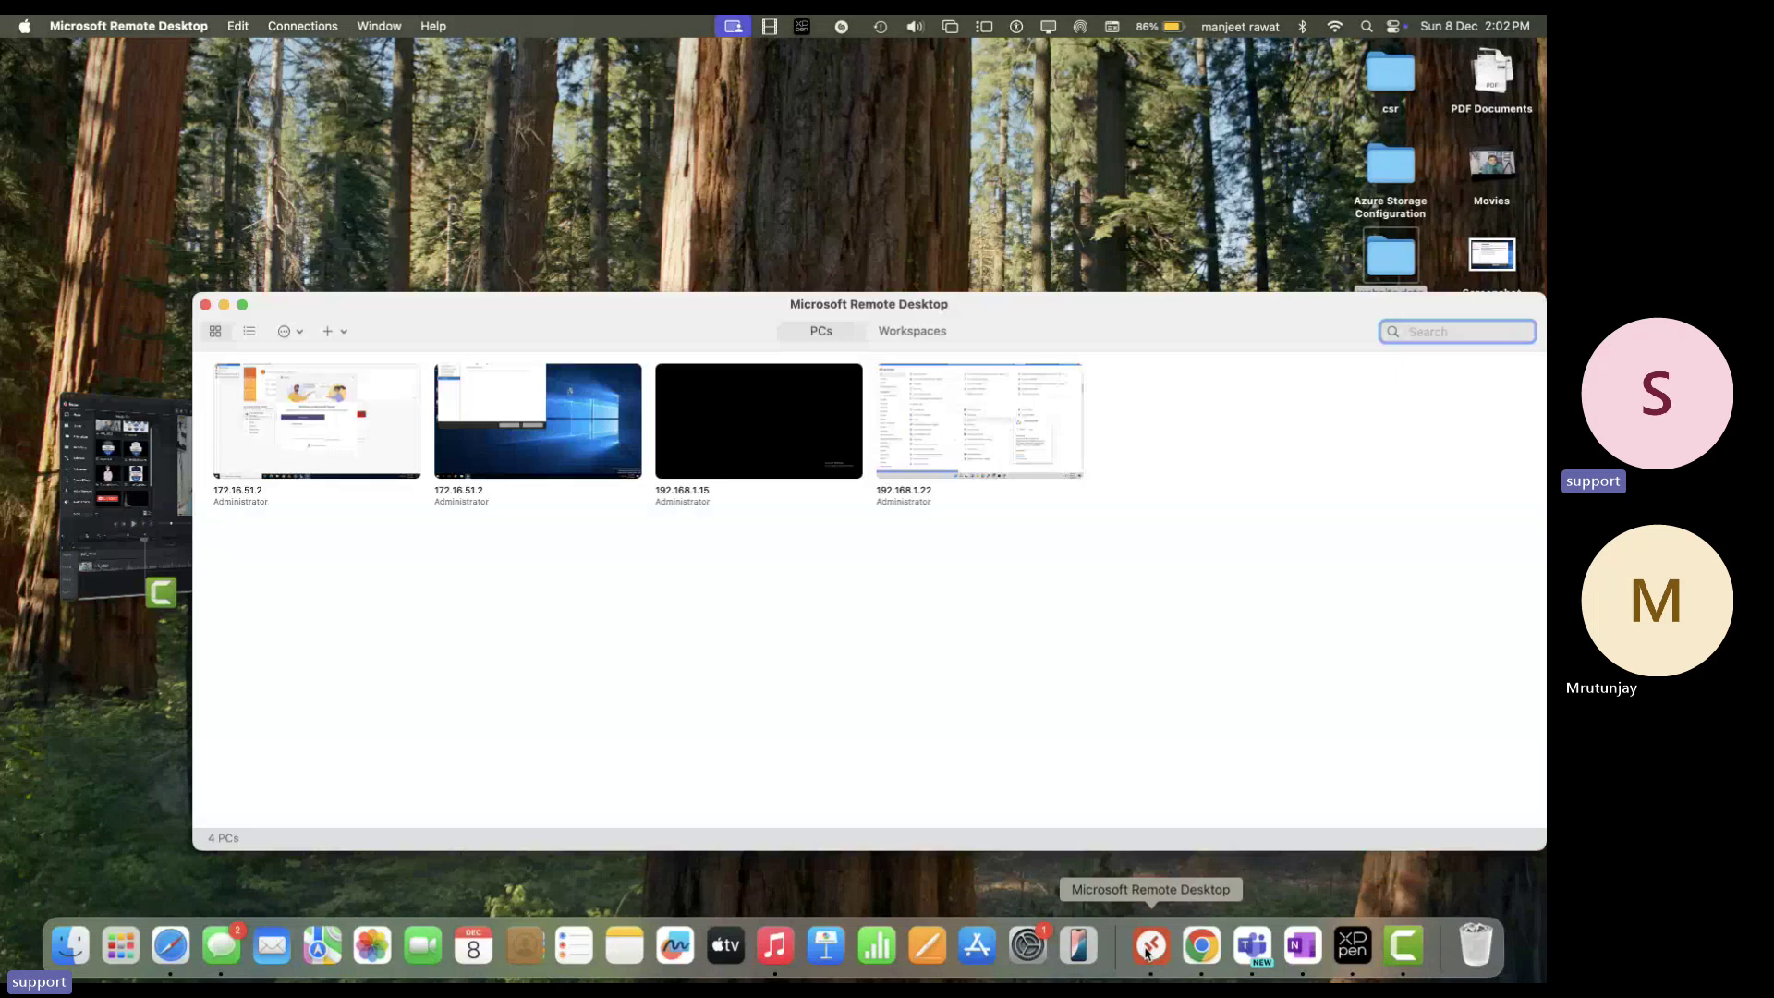
- Connect to the saved PC 192.168.1.15, accepting its certificate warning
{"action": "left_click", "coordinate": [791, 434]}
{"action": "double_click", "coordinate": [791, 435]}
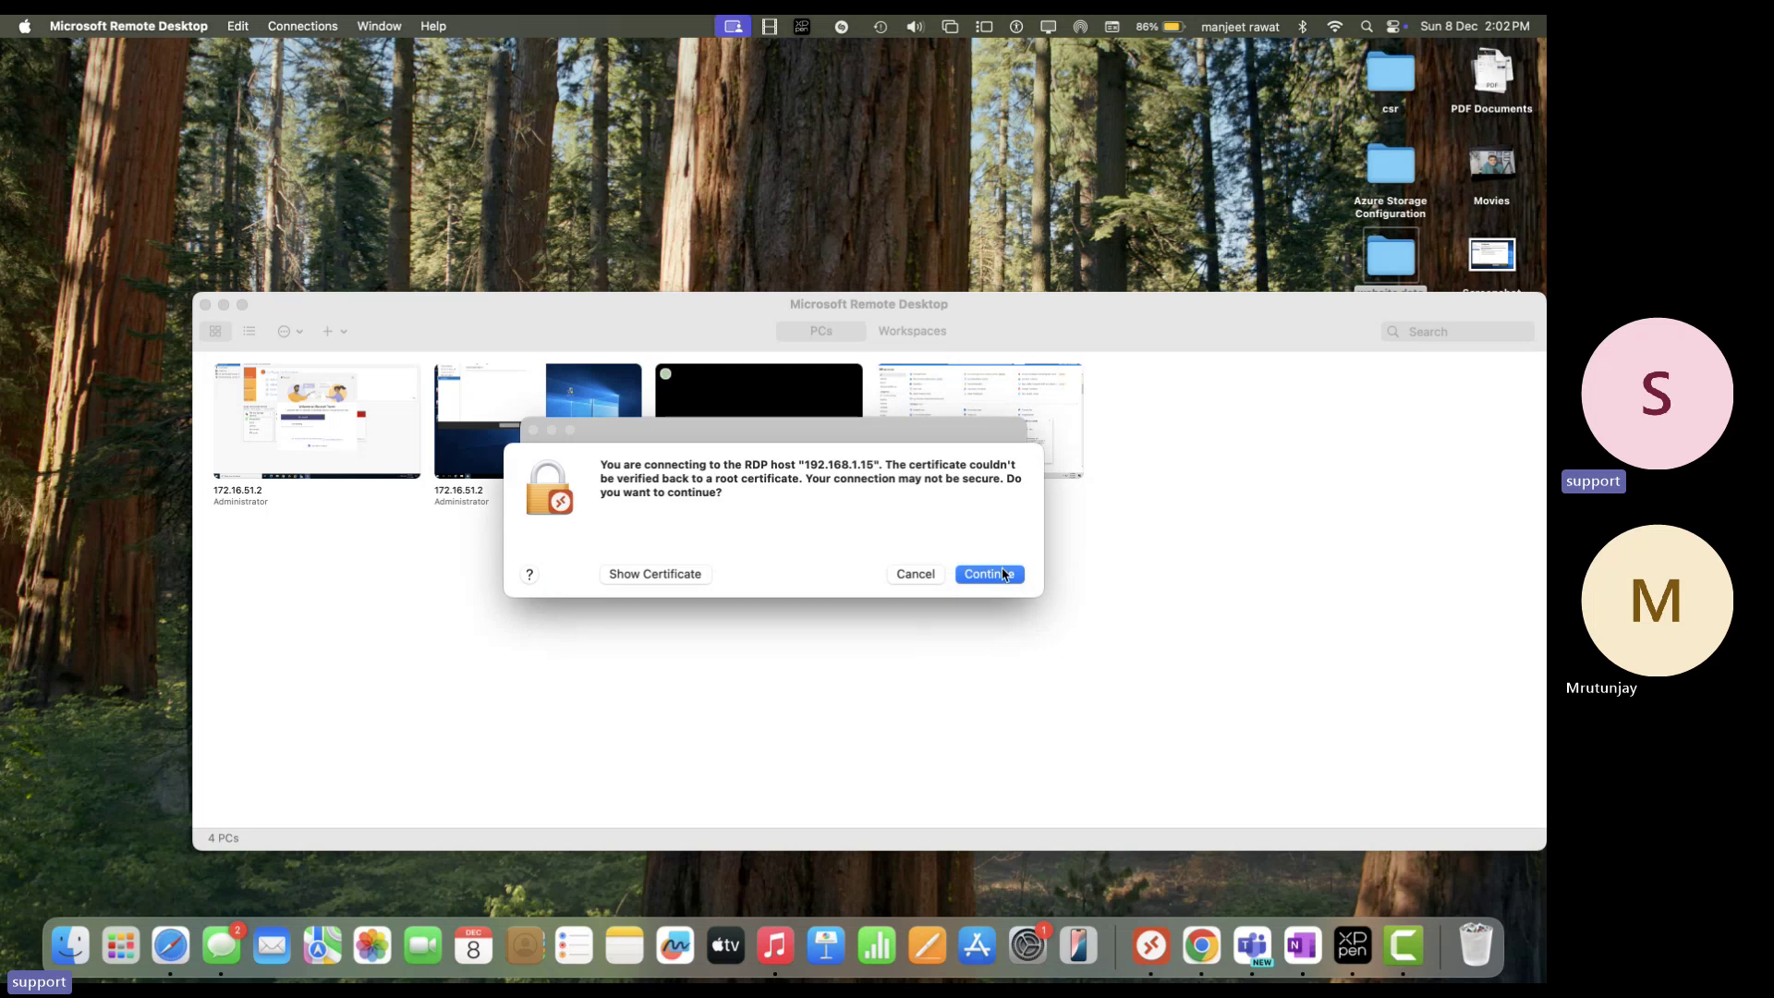
{"action": "left_click", "coordinate": [989, 570]}
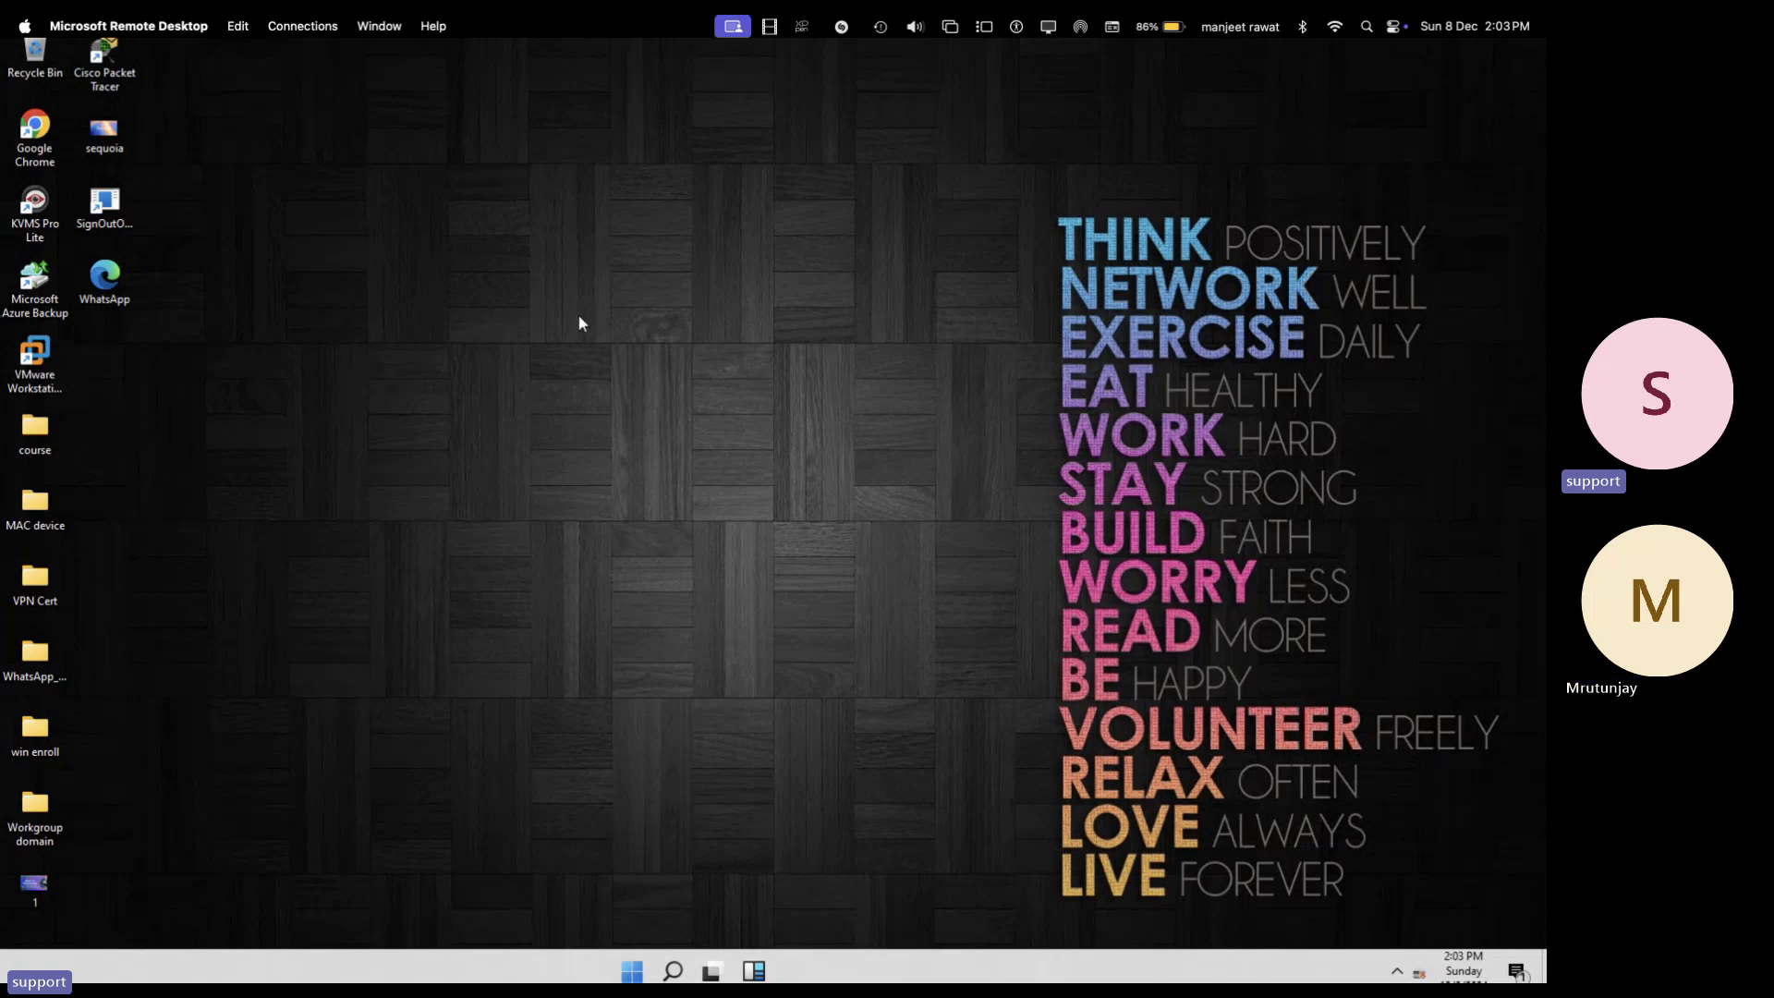
- Refresh the remote desktop twice, then launch VMware Workstation from its shortcut
{"action": "right_click", "coordinate": [698, 382]}
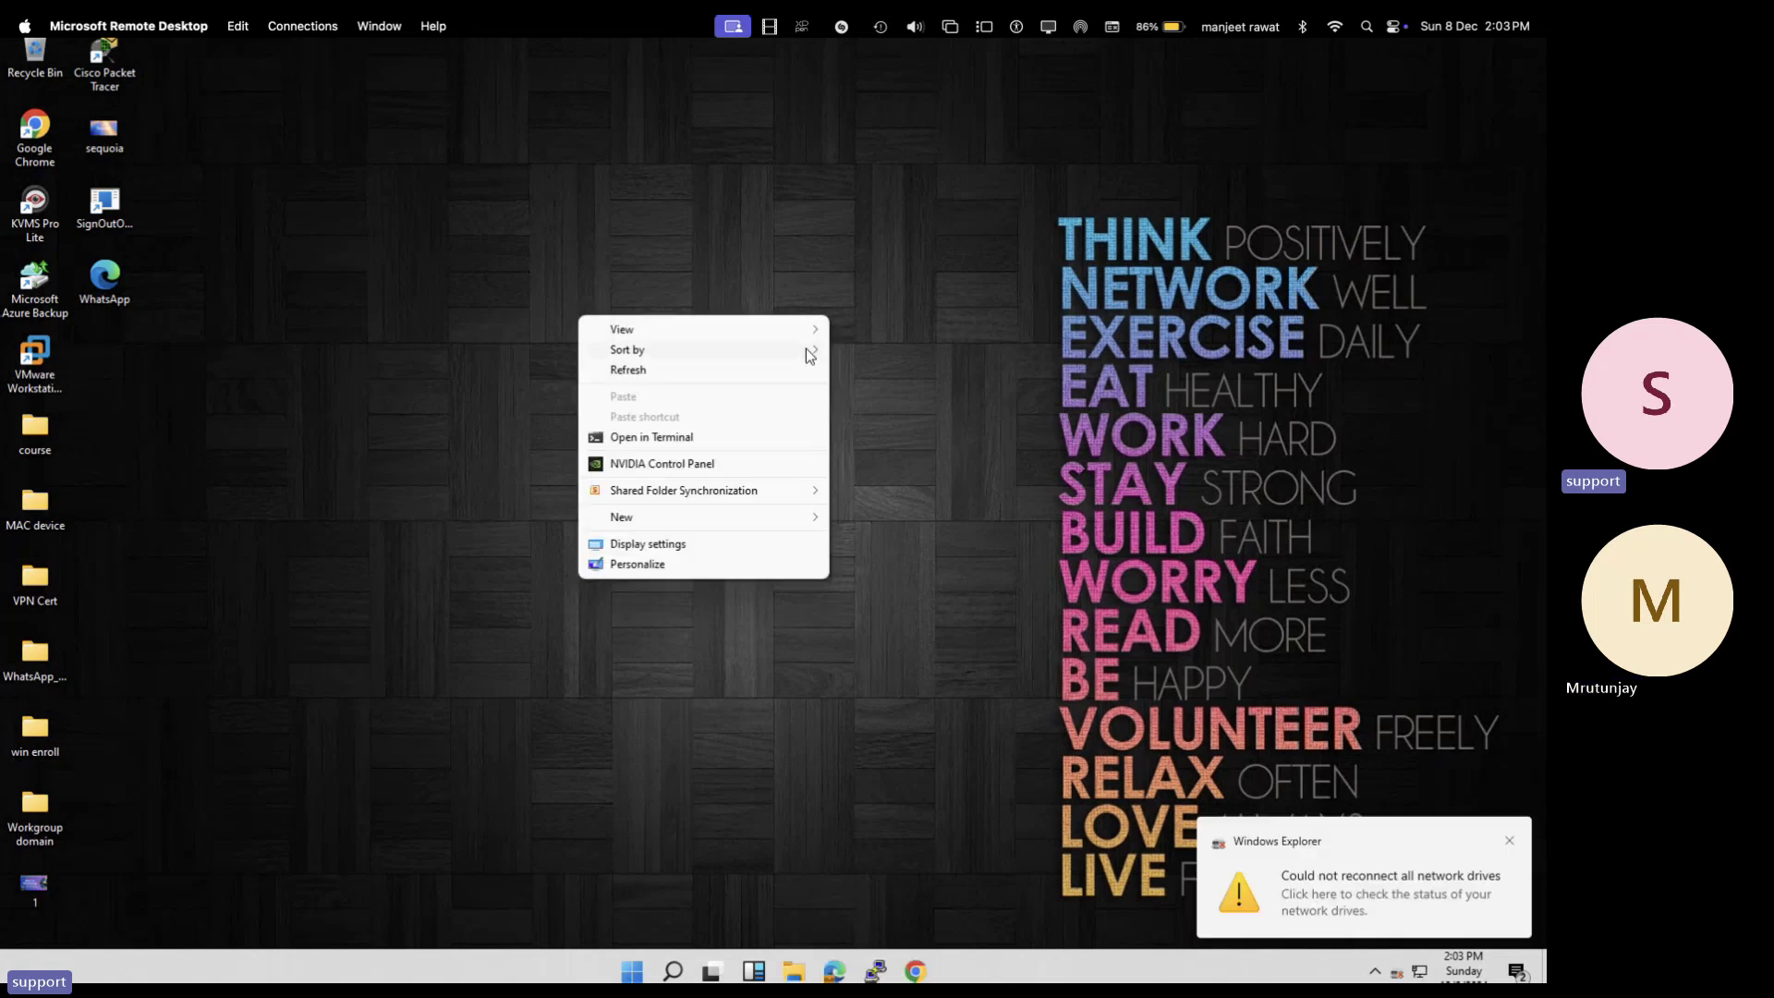
{"action": "left_click", "coordinate": [662, 377]}
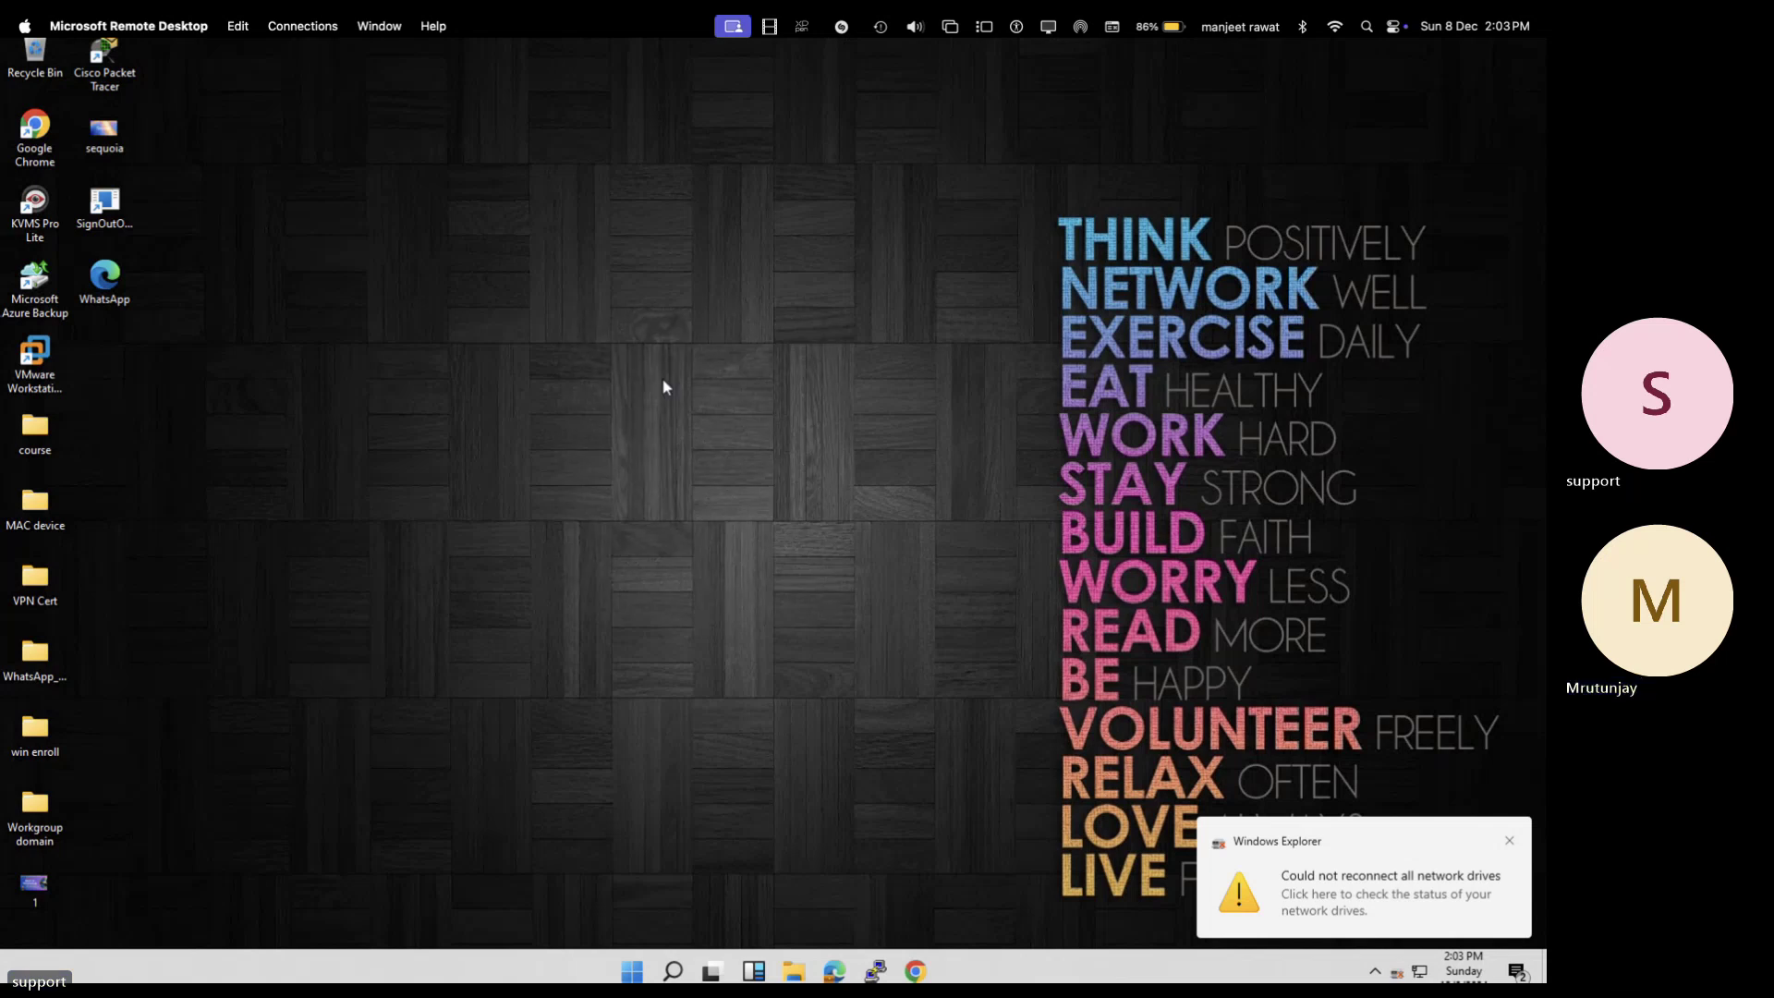
{"action": "right_click", "coordinate": [763, 357]}
{"action": "left_click", "coordinate": [850, 412]}
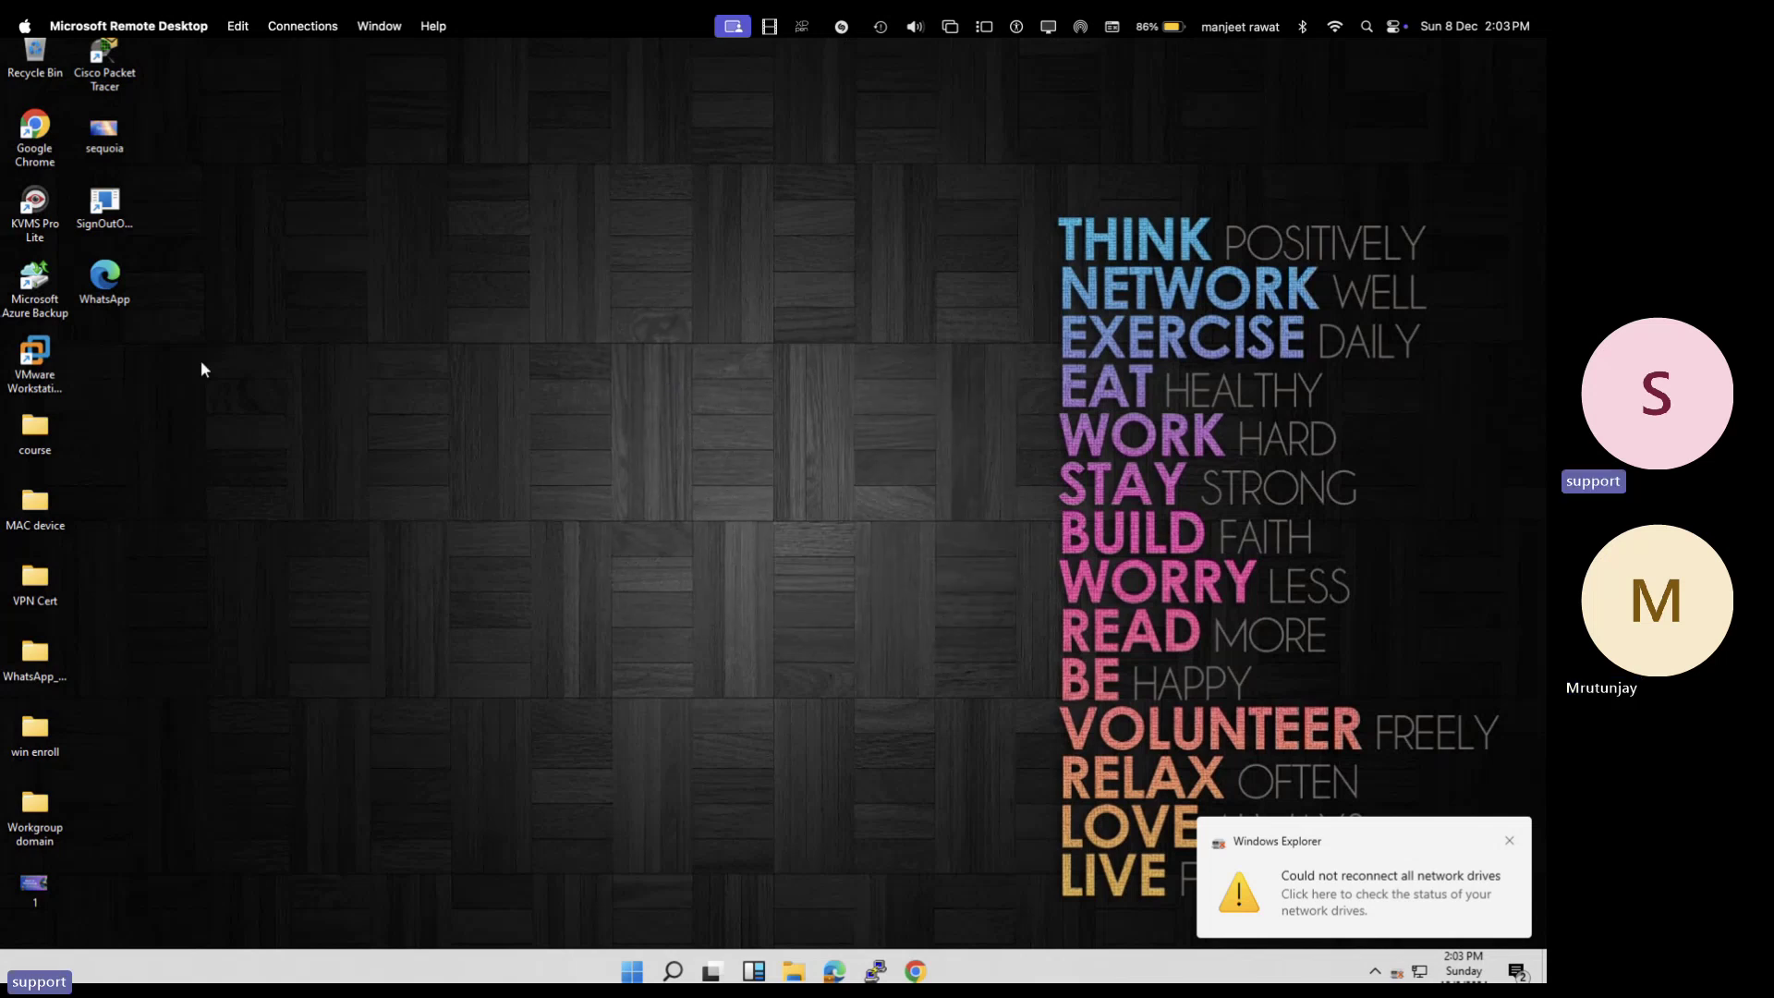
{"action": "right_click", "coordinate": [37, 374]}
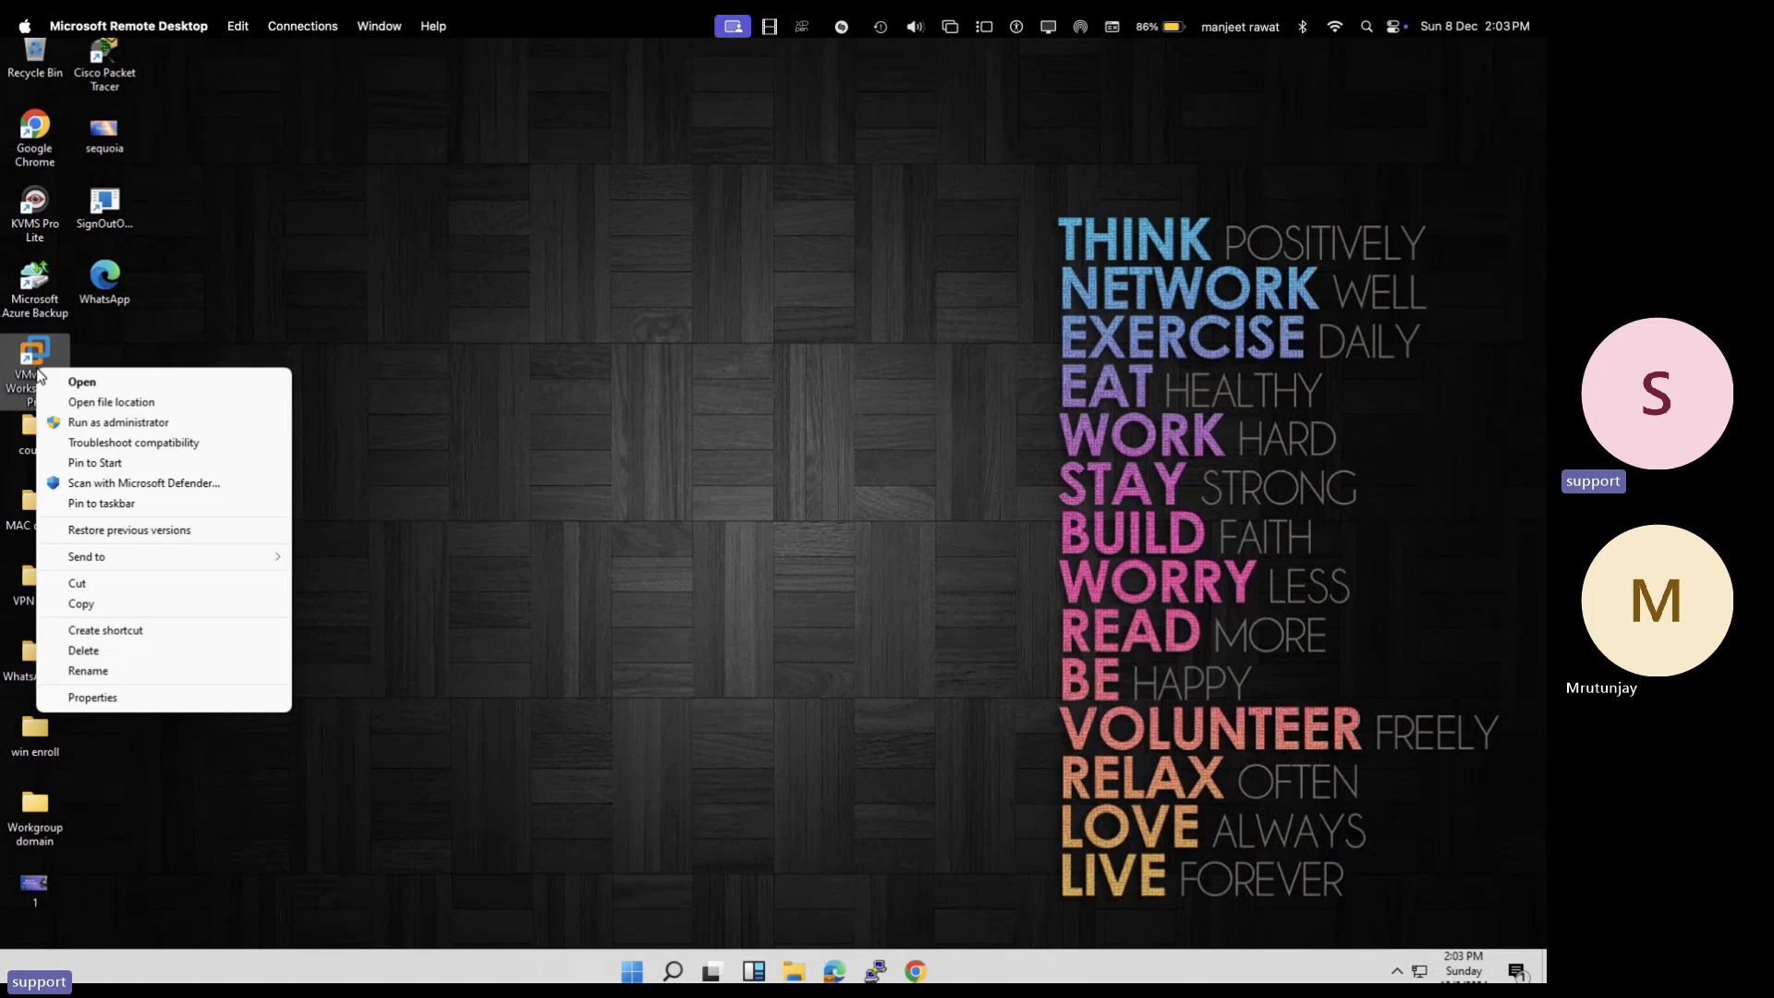
{"action": "left_click", "coordinate": [102, 380]}
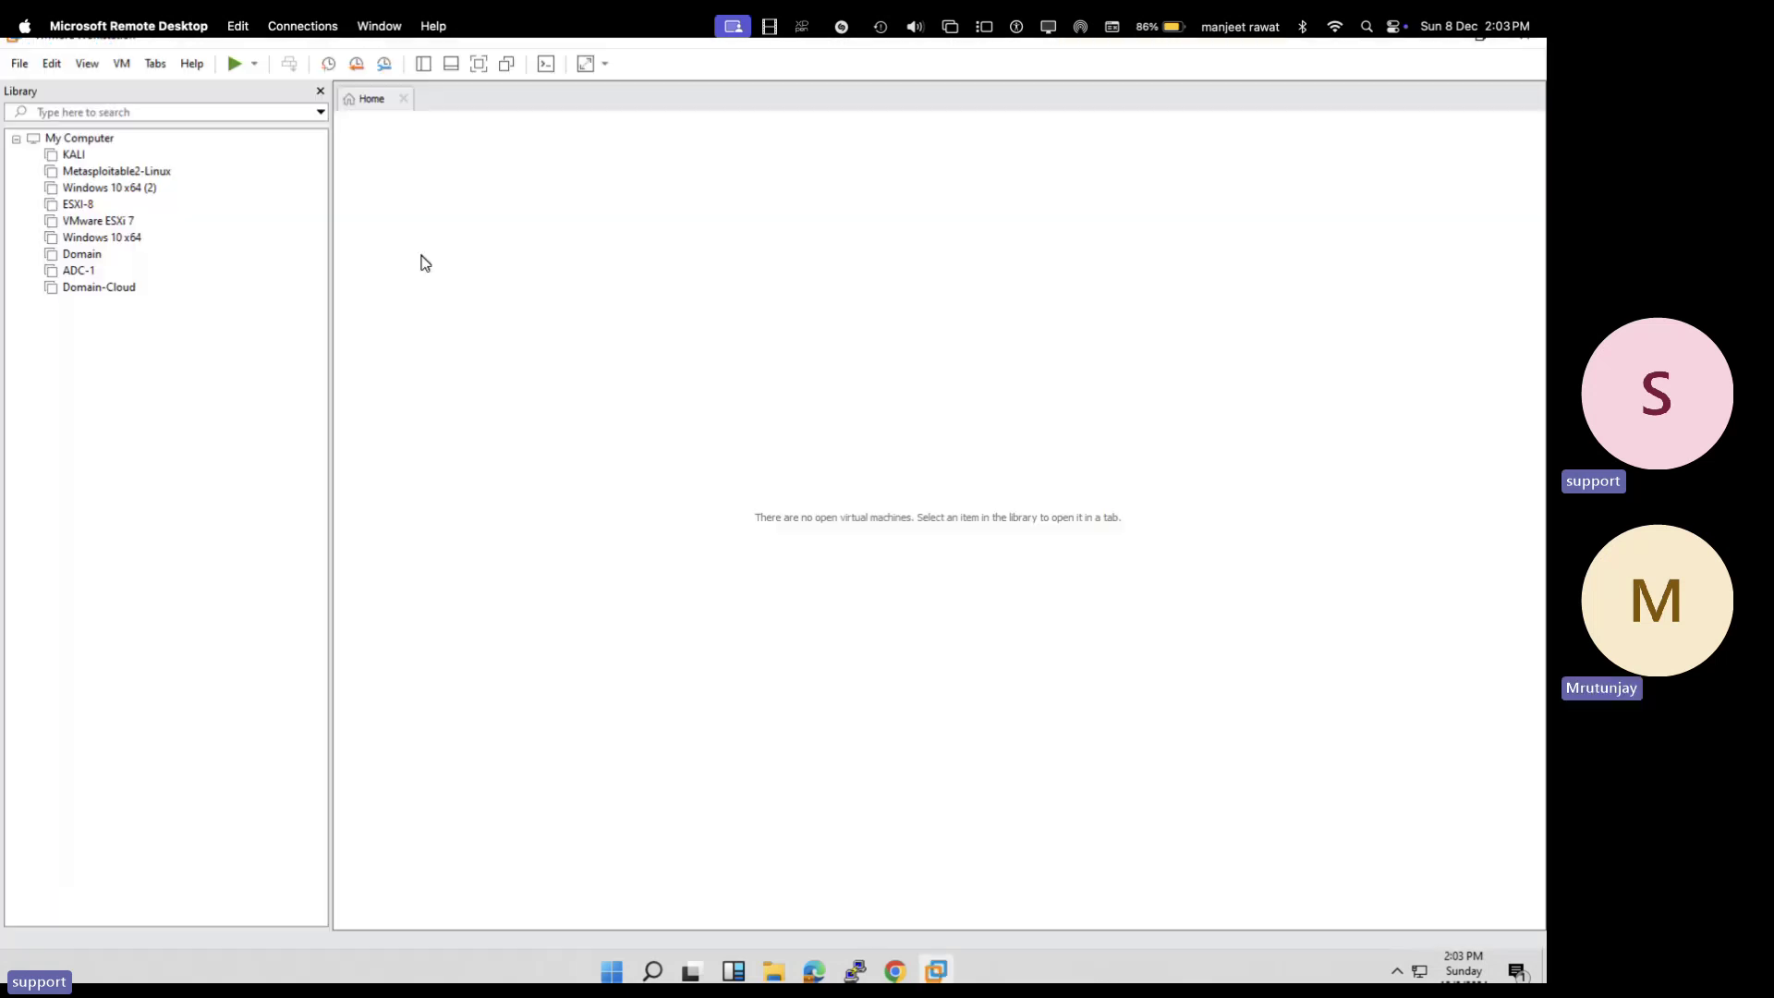
- Power on the Domain VM, close the Windows 10 x64 (2) tab, and select ADC-1
{"action": "left_click", "coordinate": [81, 254]}
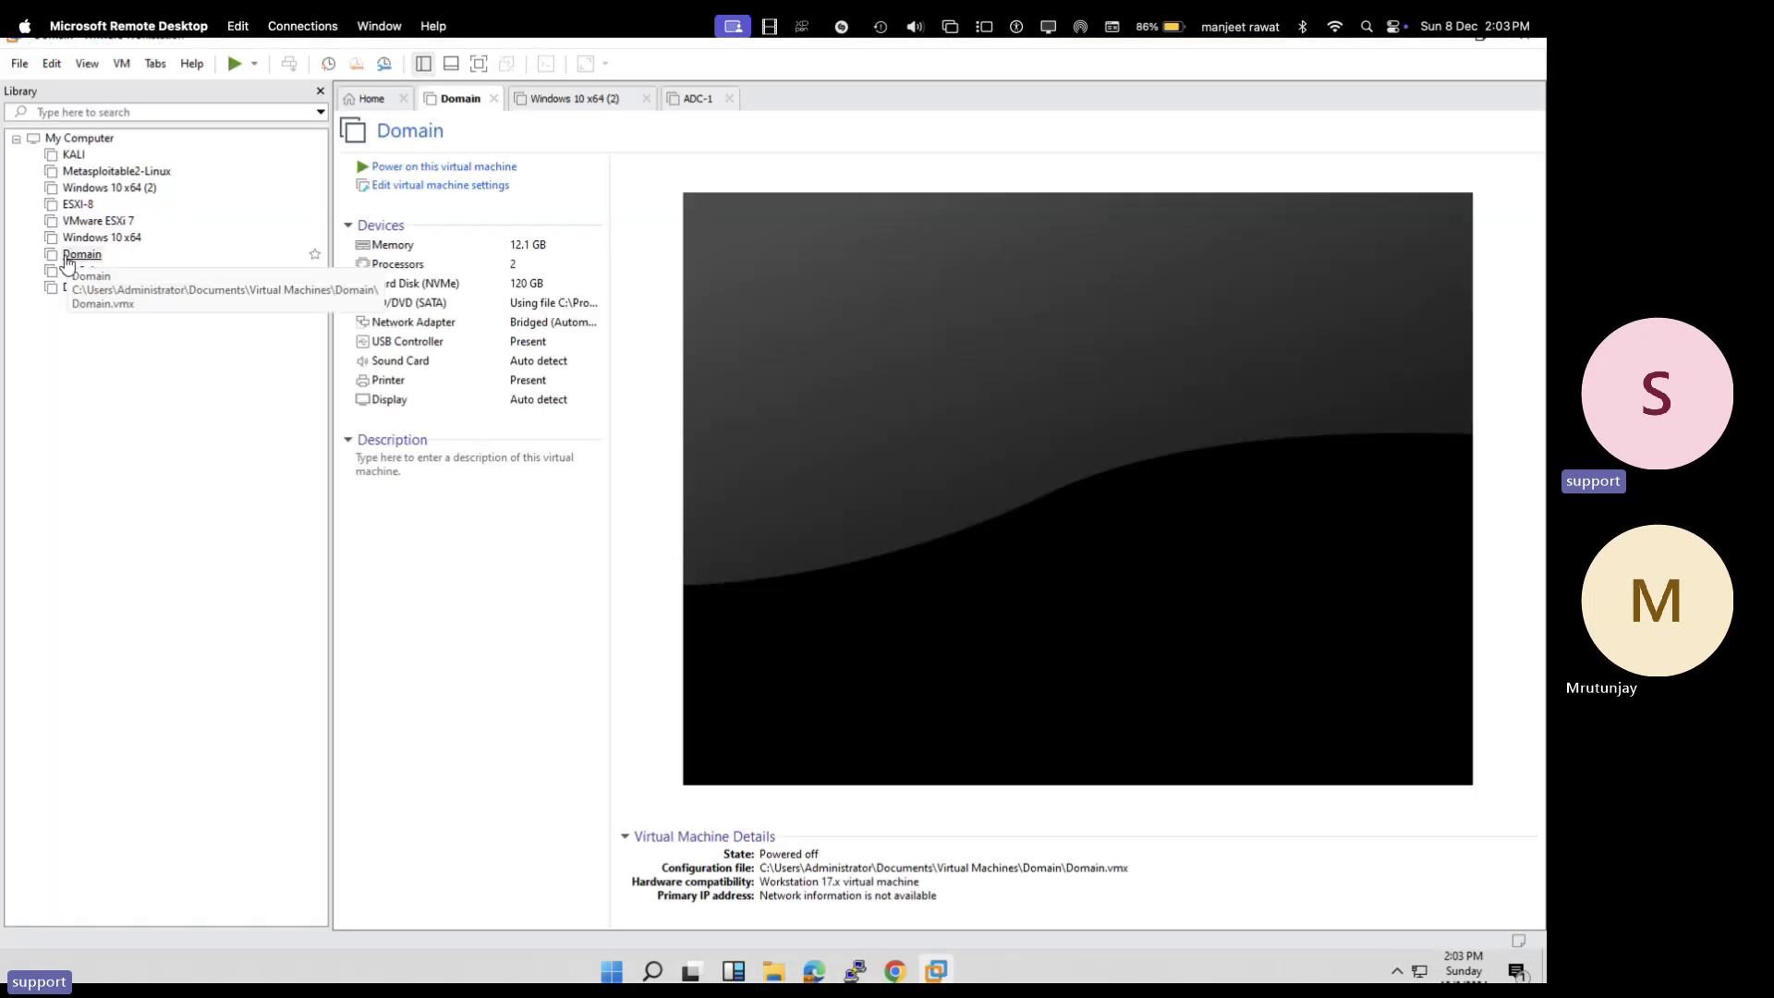
{"action": "left_click", "coordinate": [476, 169]}
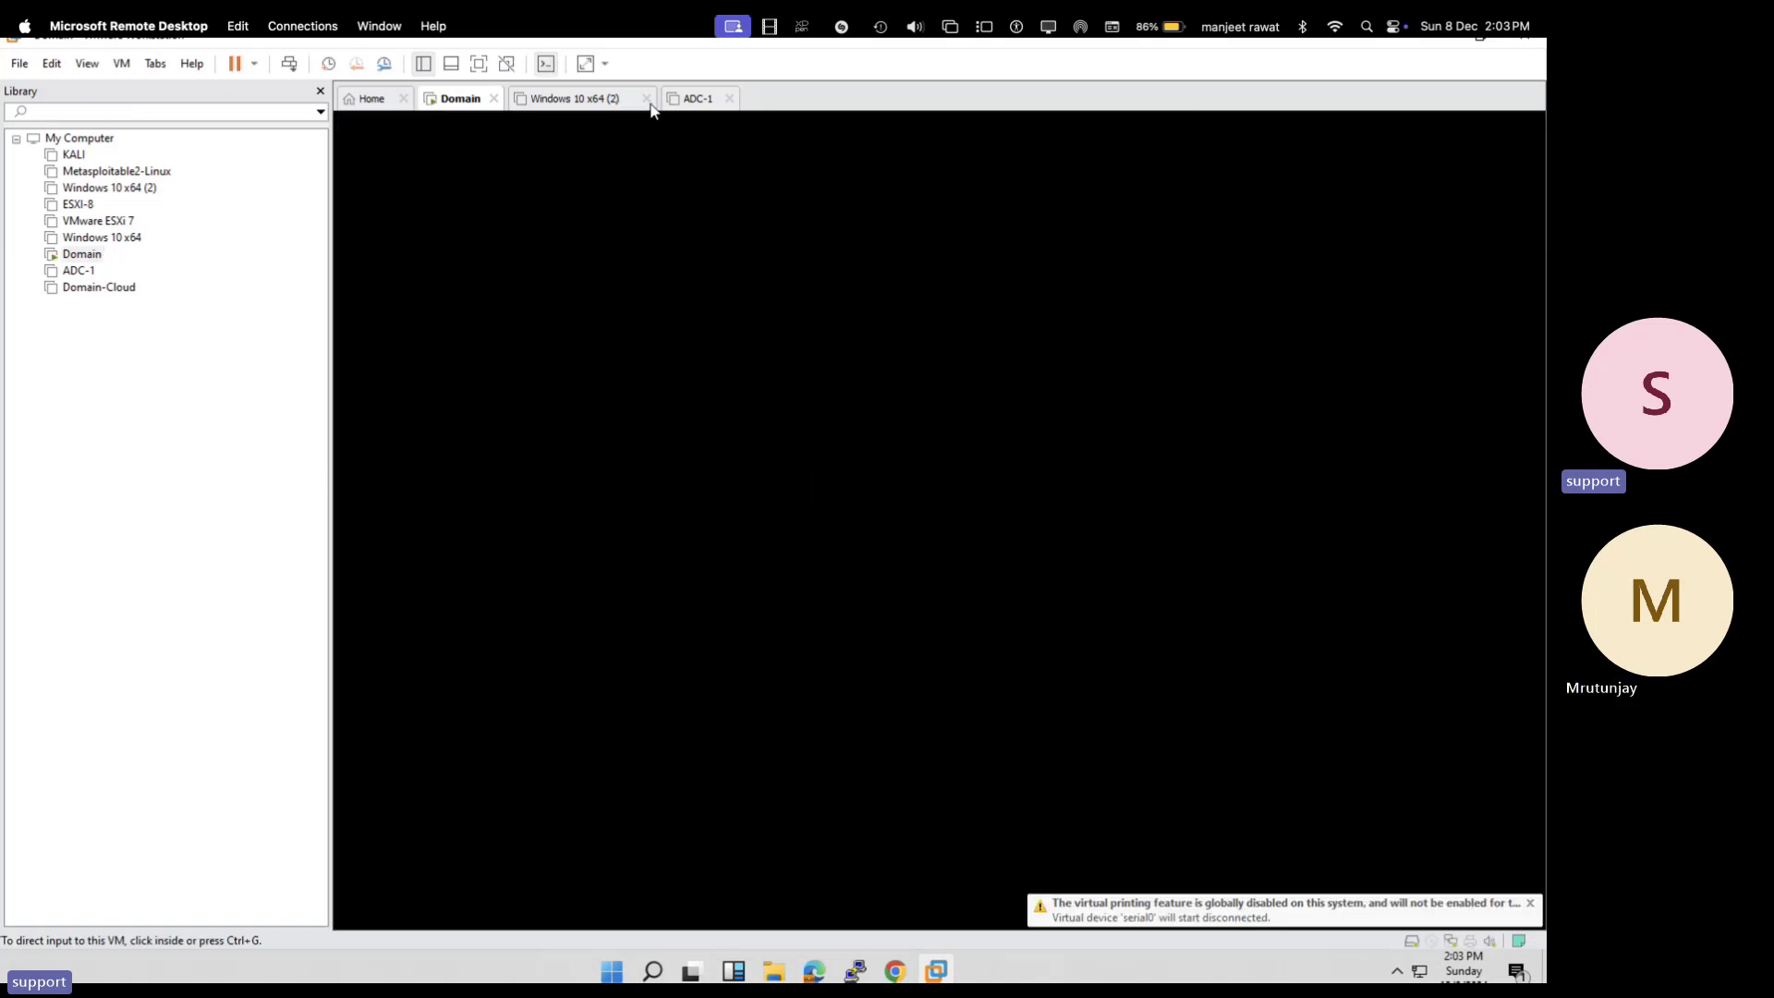
{"action": "left_click", "coordinate": [645, 98]}
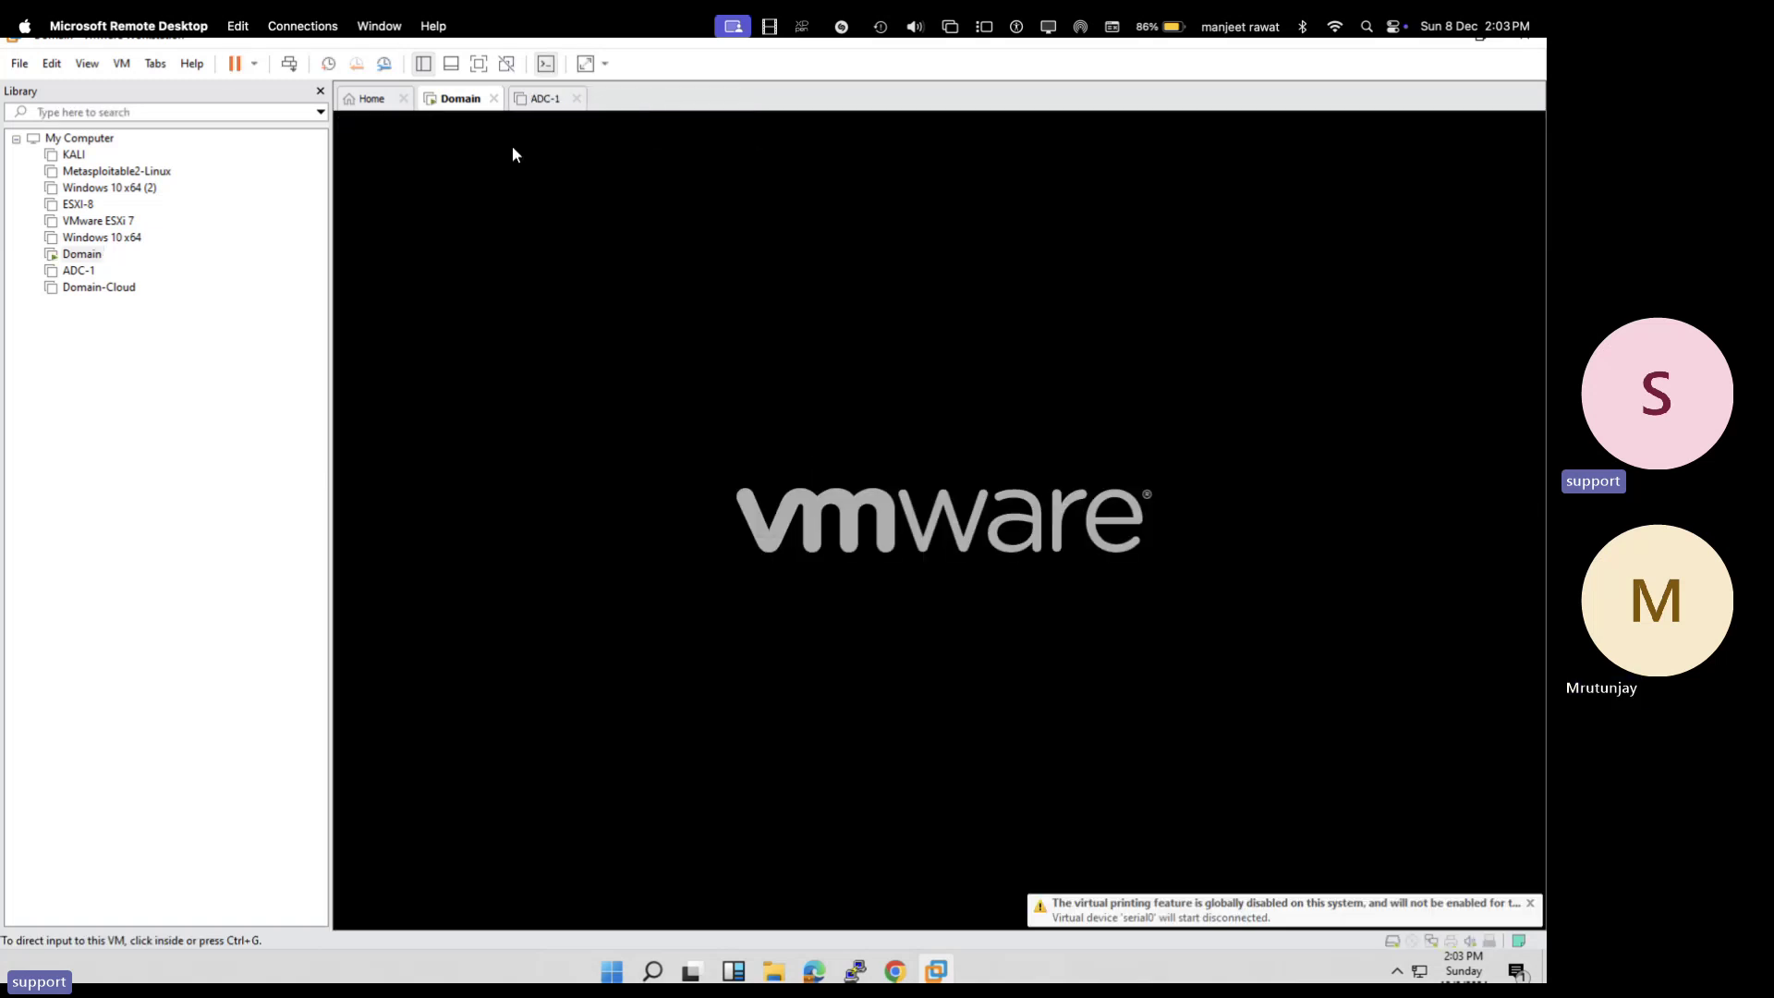
{"action": "left_click", "coordinate": [77, 271]}
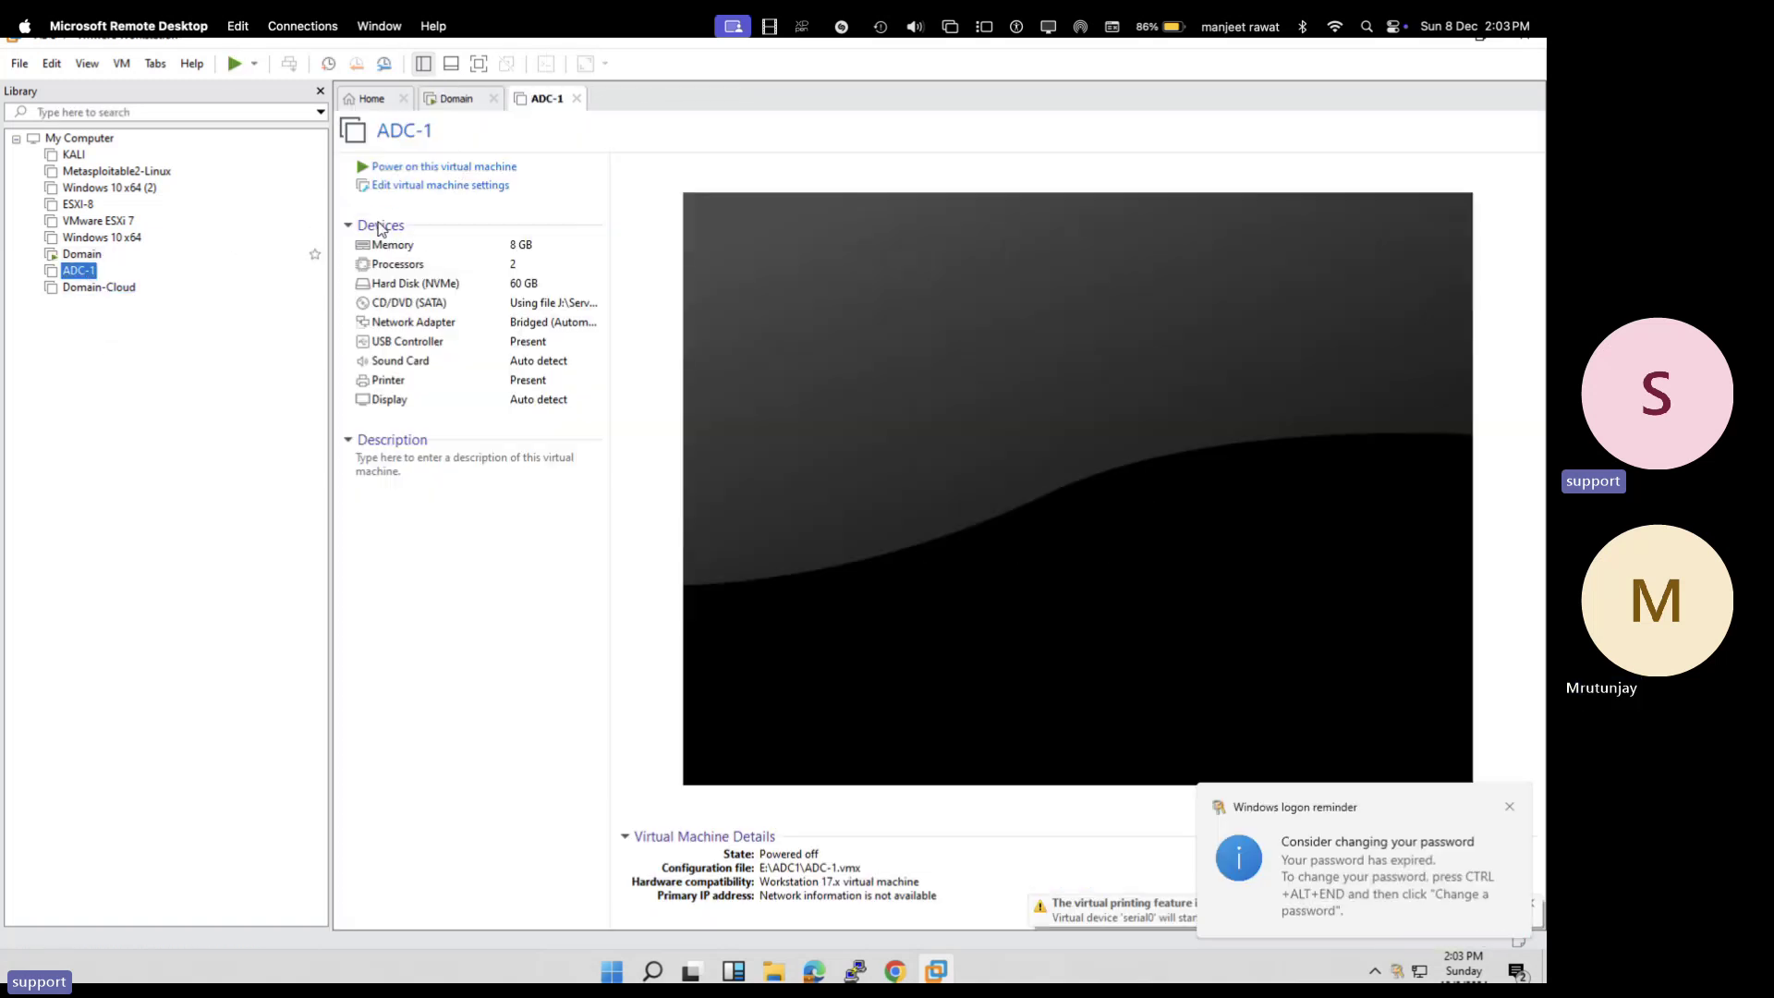
- Power on ADC-1 and alternate between the Domain and ADC-1 consoles until Domain reaches its lock screen
{"action": "left_click", "coordinate": [486, 166]}
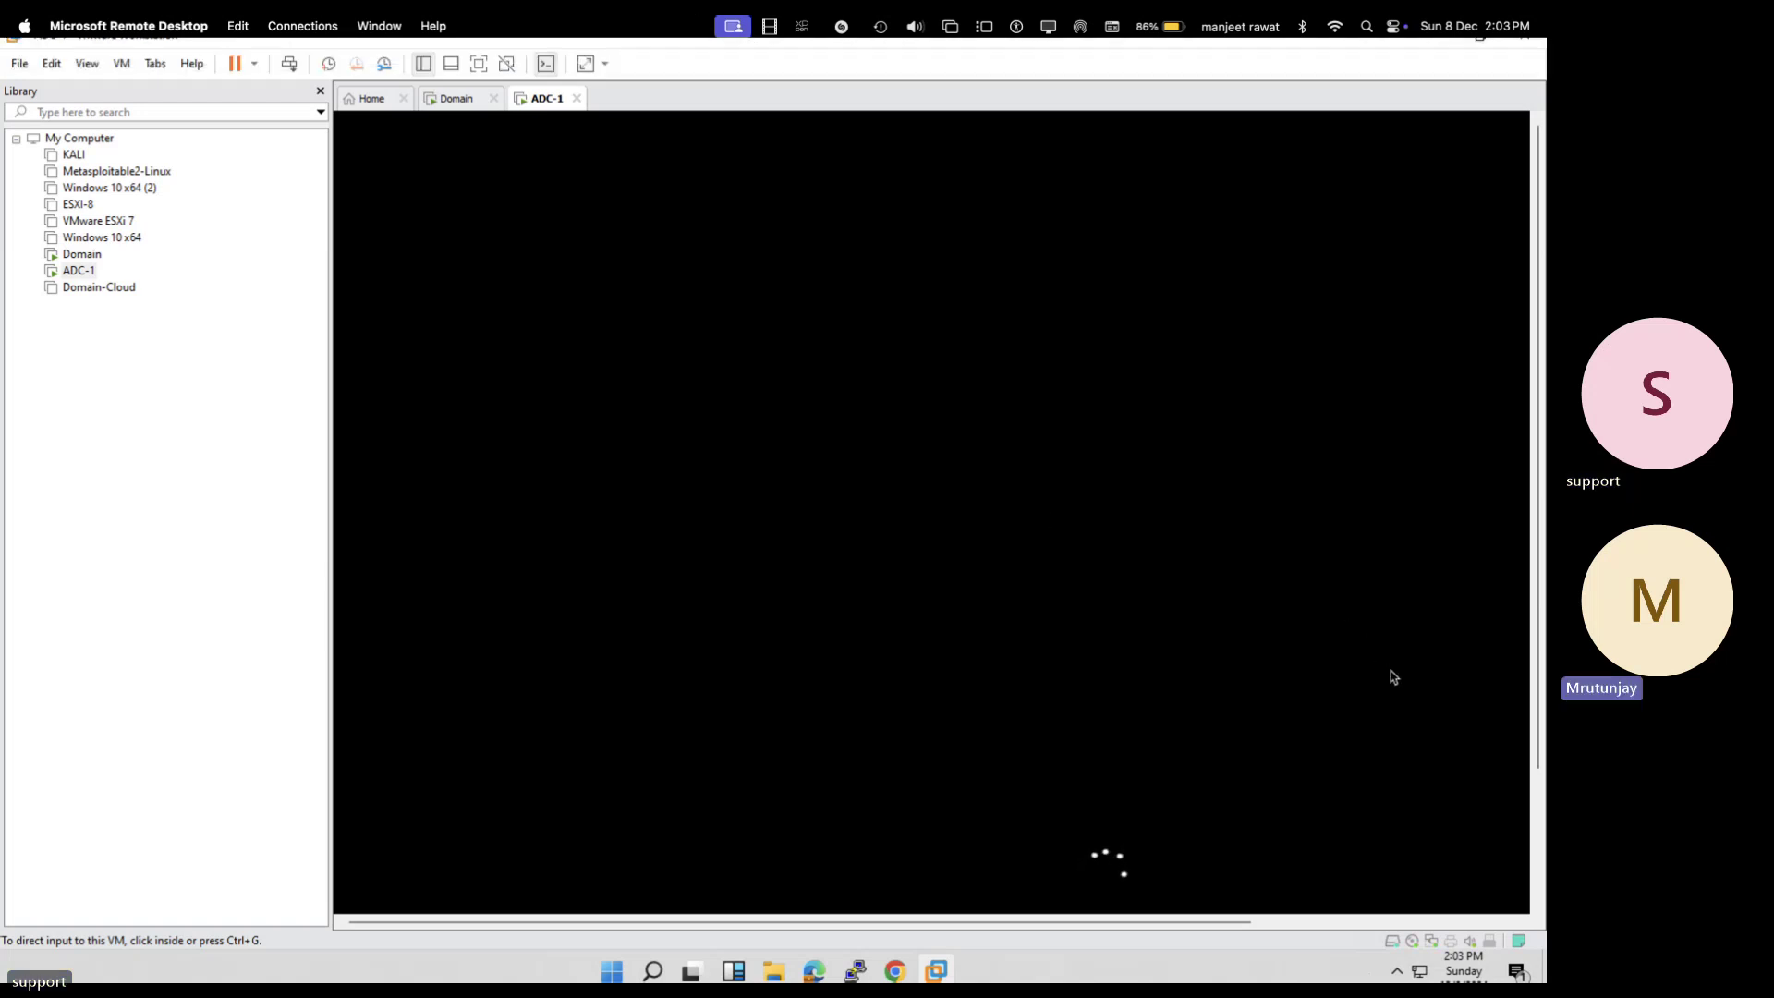
{"action": "left_click", "coordinate": [459, 100]}
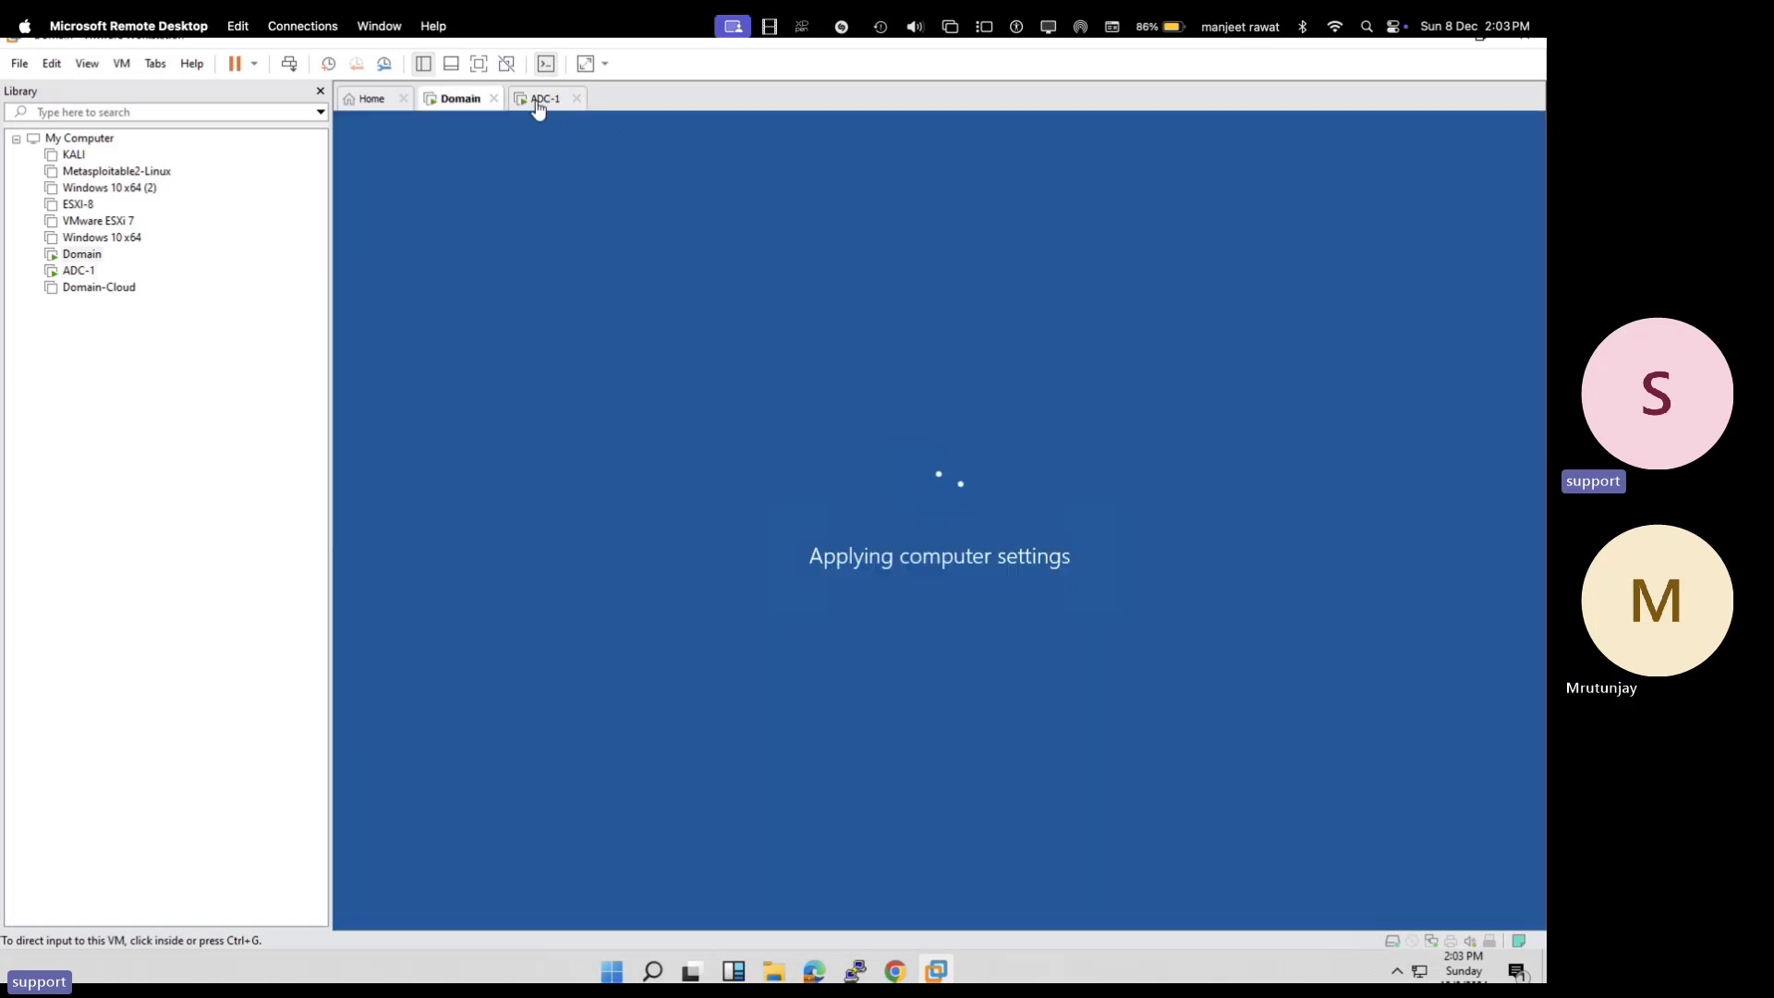
{"action": "left_click", "coordinate": [539, 108]}
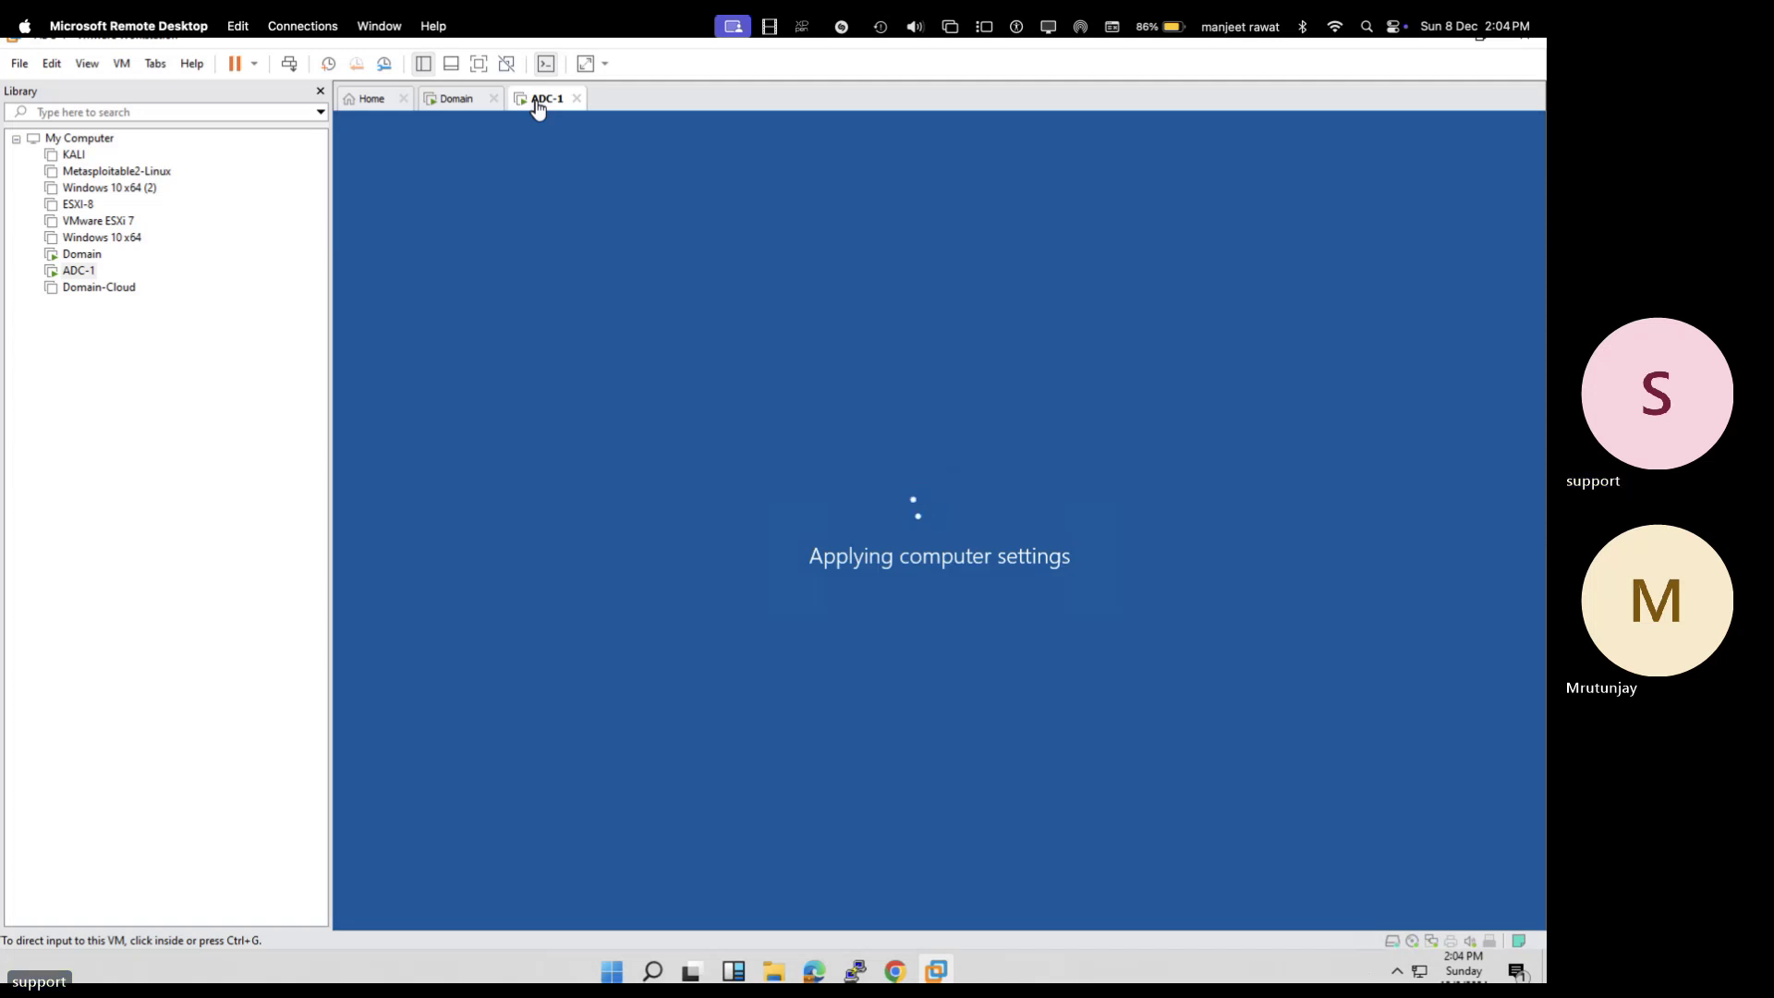
{"action": "left_click", "coordinate": [453, 97]}
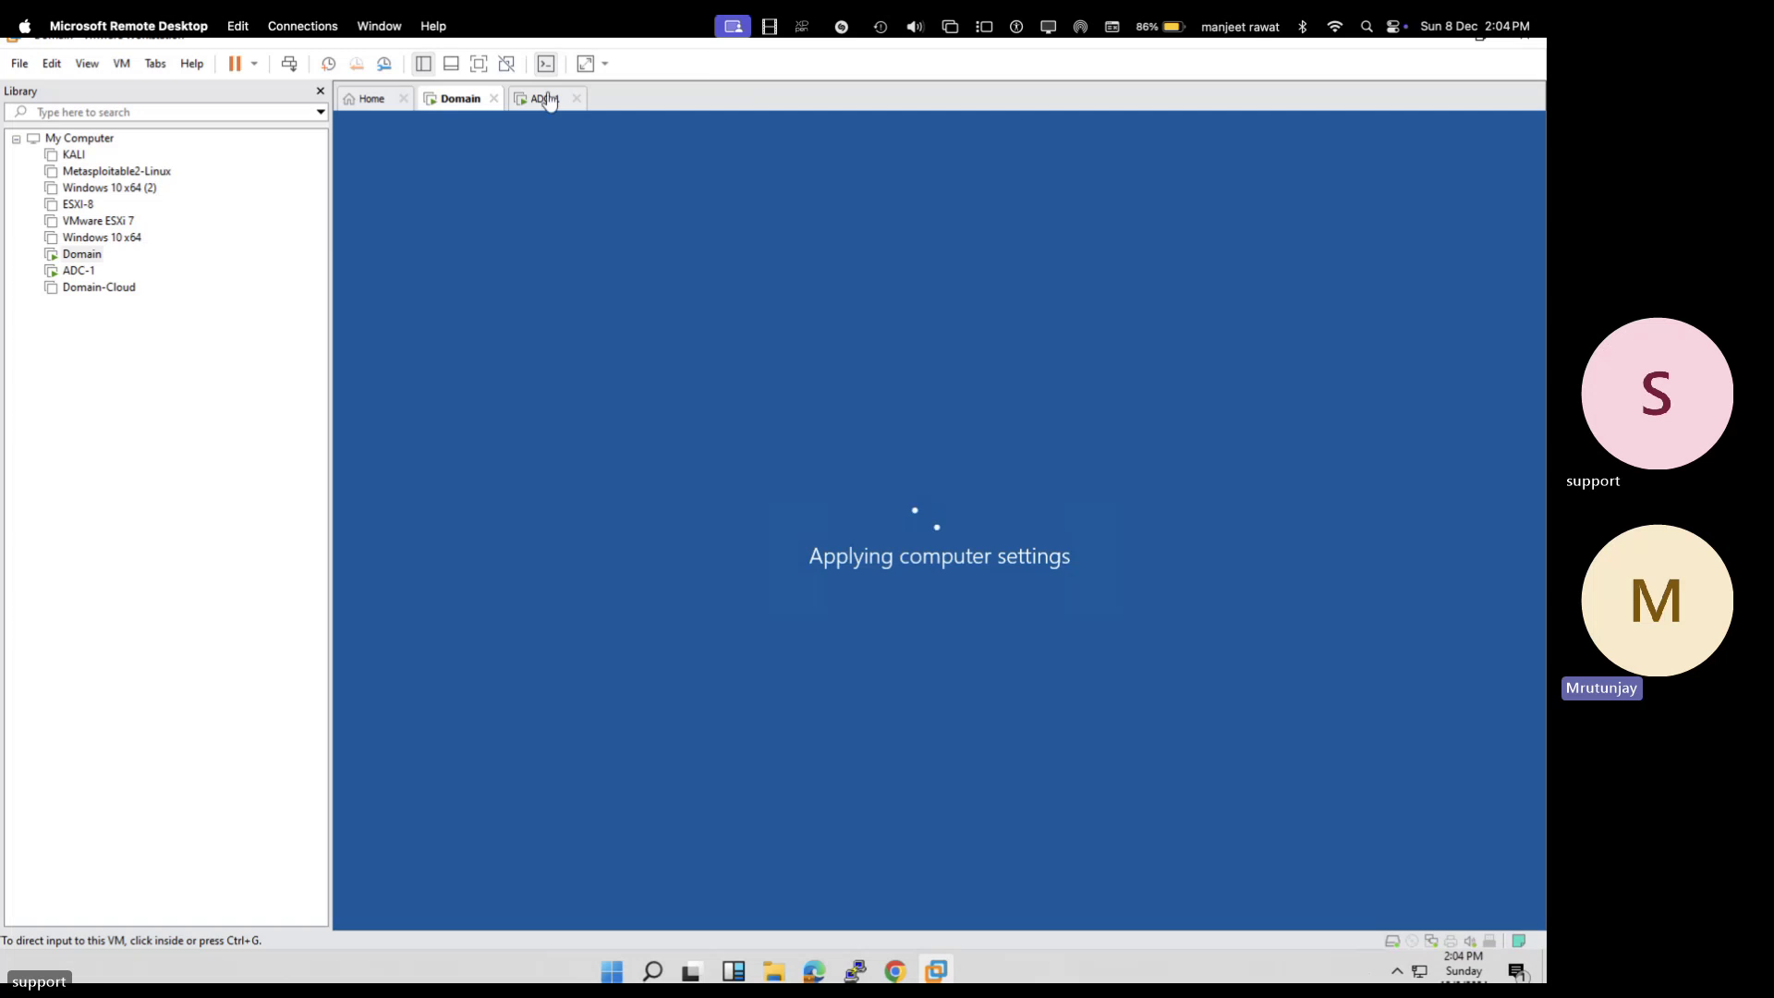
{"action": "left_click", "coordinate": [549, 99]}
{"action": "left_click", "coordinate": [448, 101]}
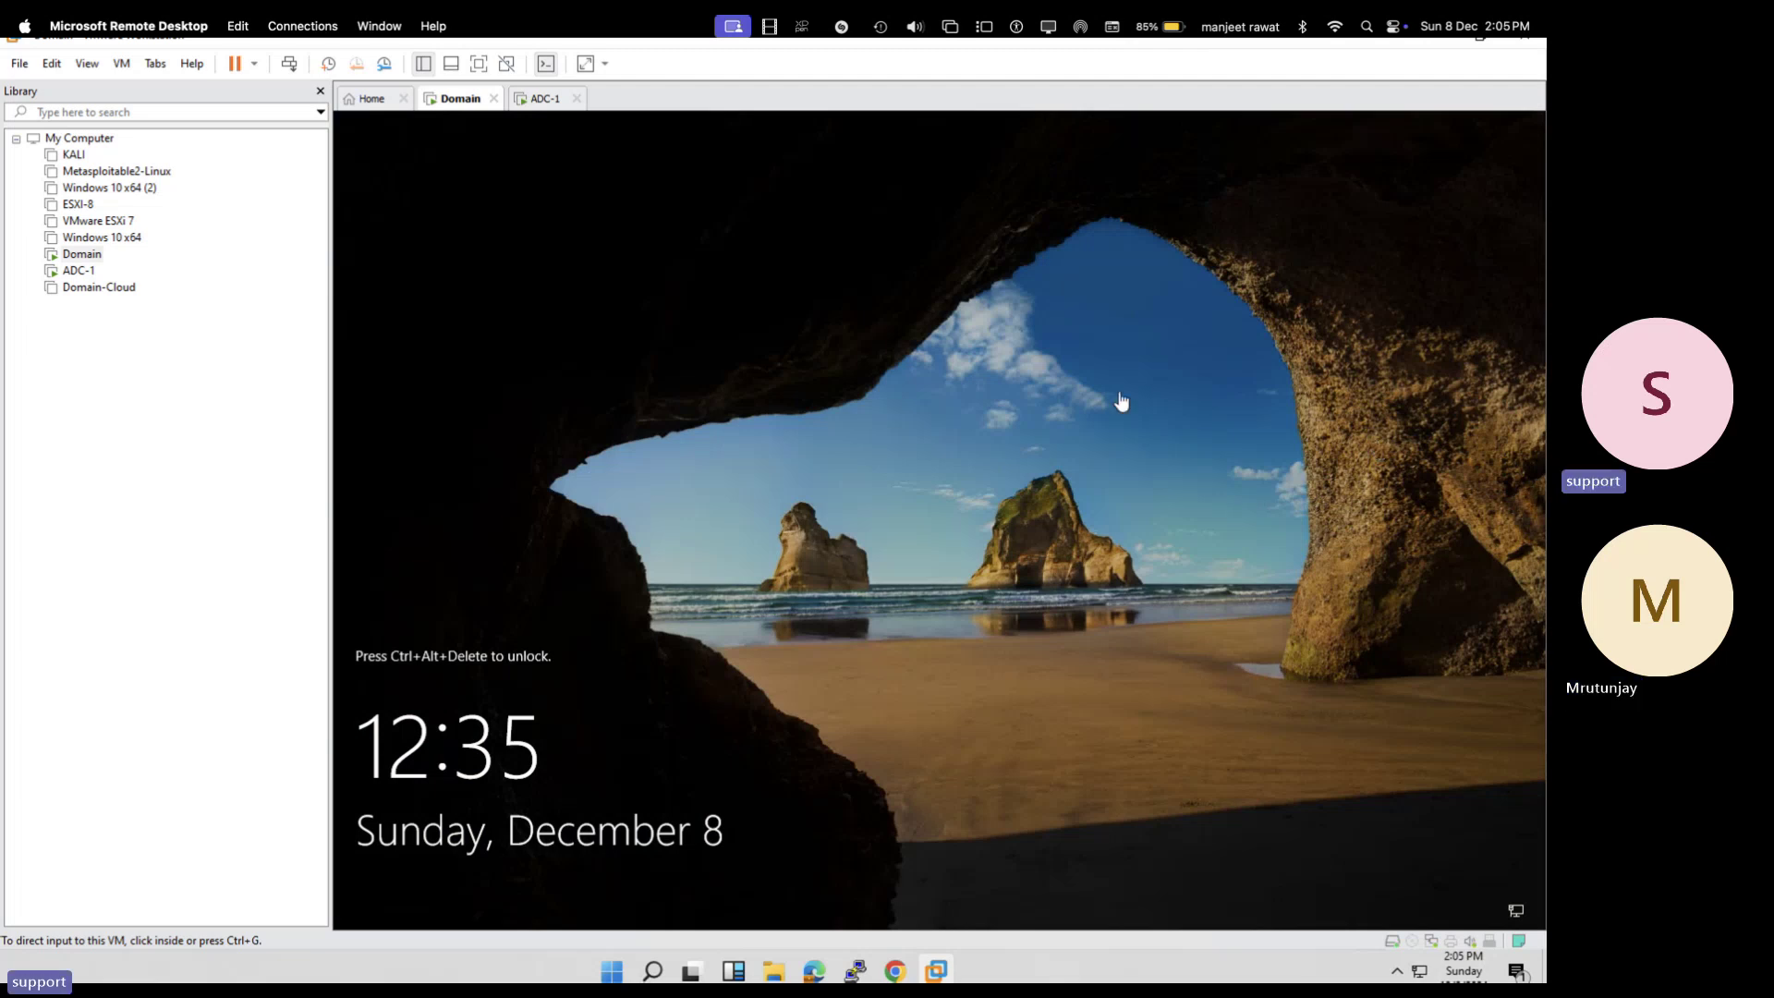
- Sign in to the Domain VM as the domain administrator with its password
{"action": "left_click", "coordinate": [289, 63]}
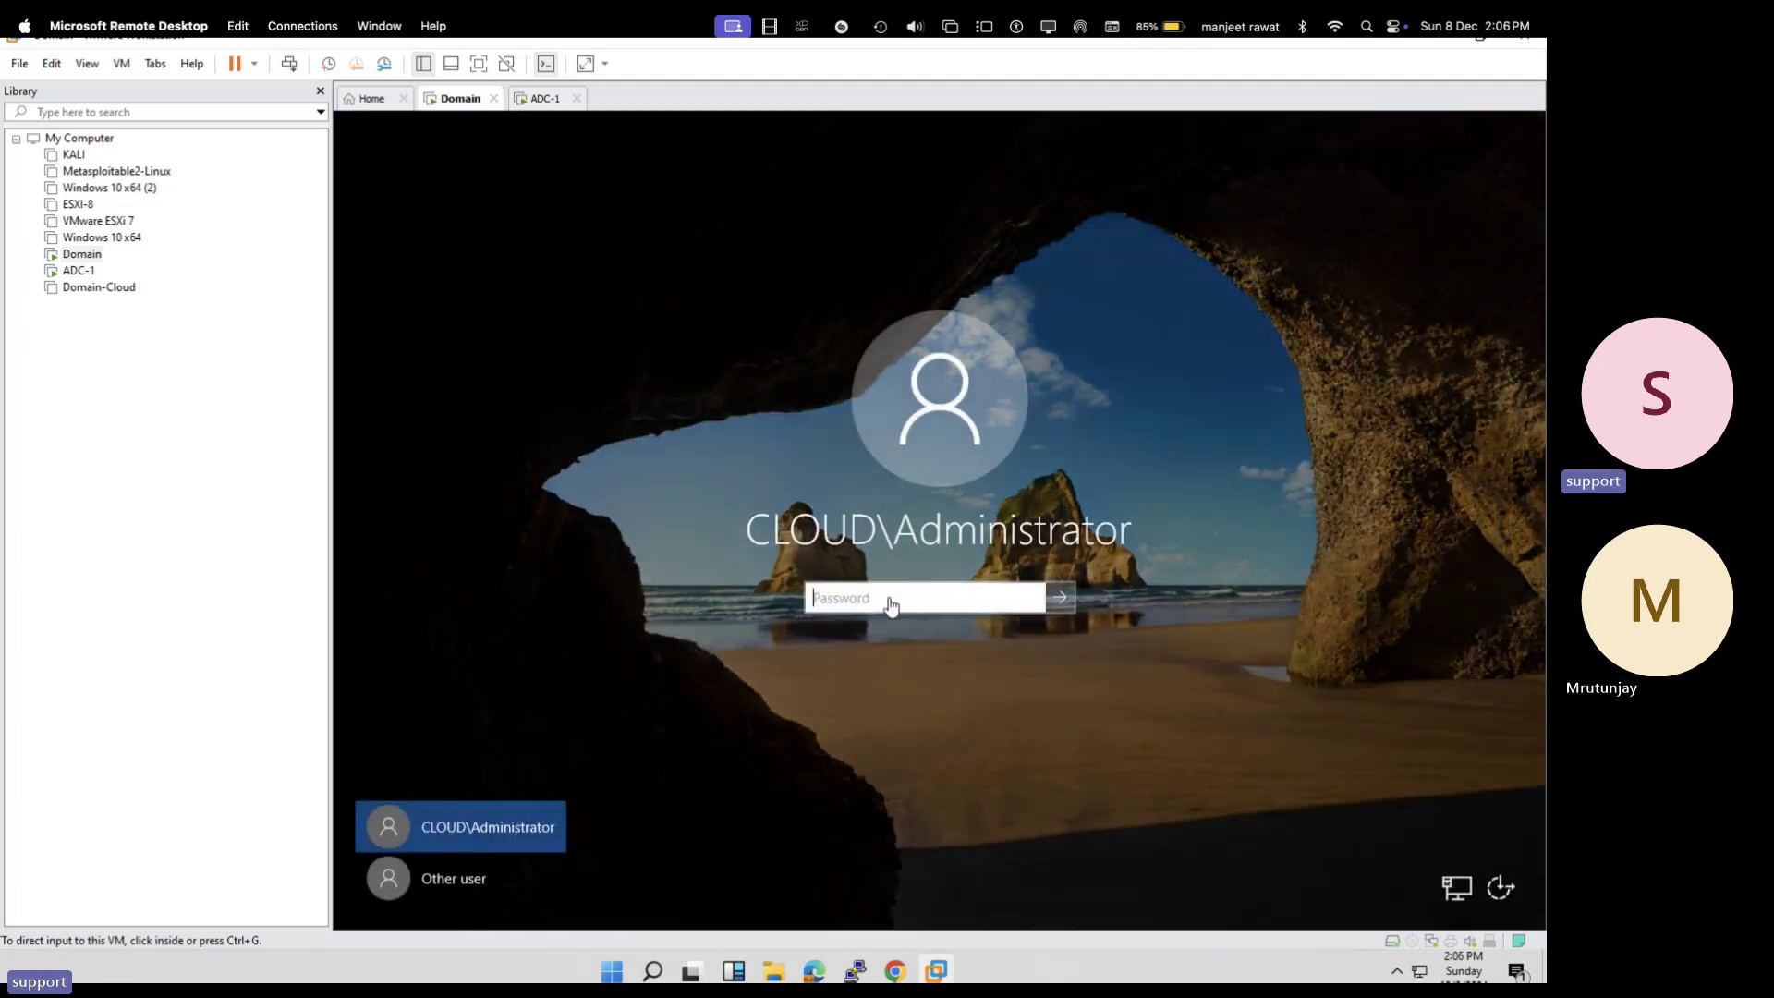
{"action": "left_click", "coordinate": [892, 604]}
{"action": "type", "text": "P"}
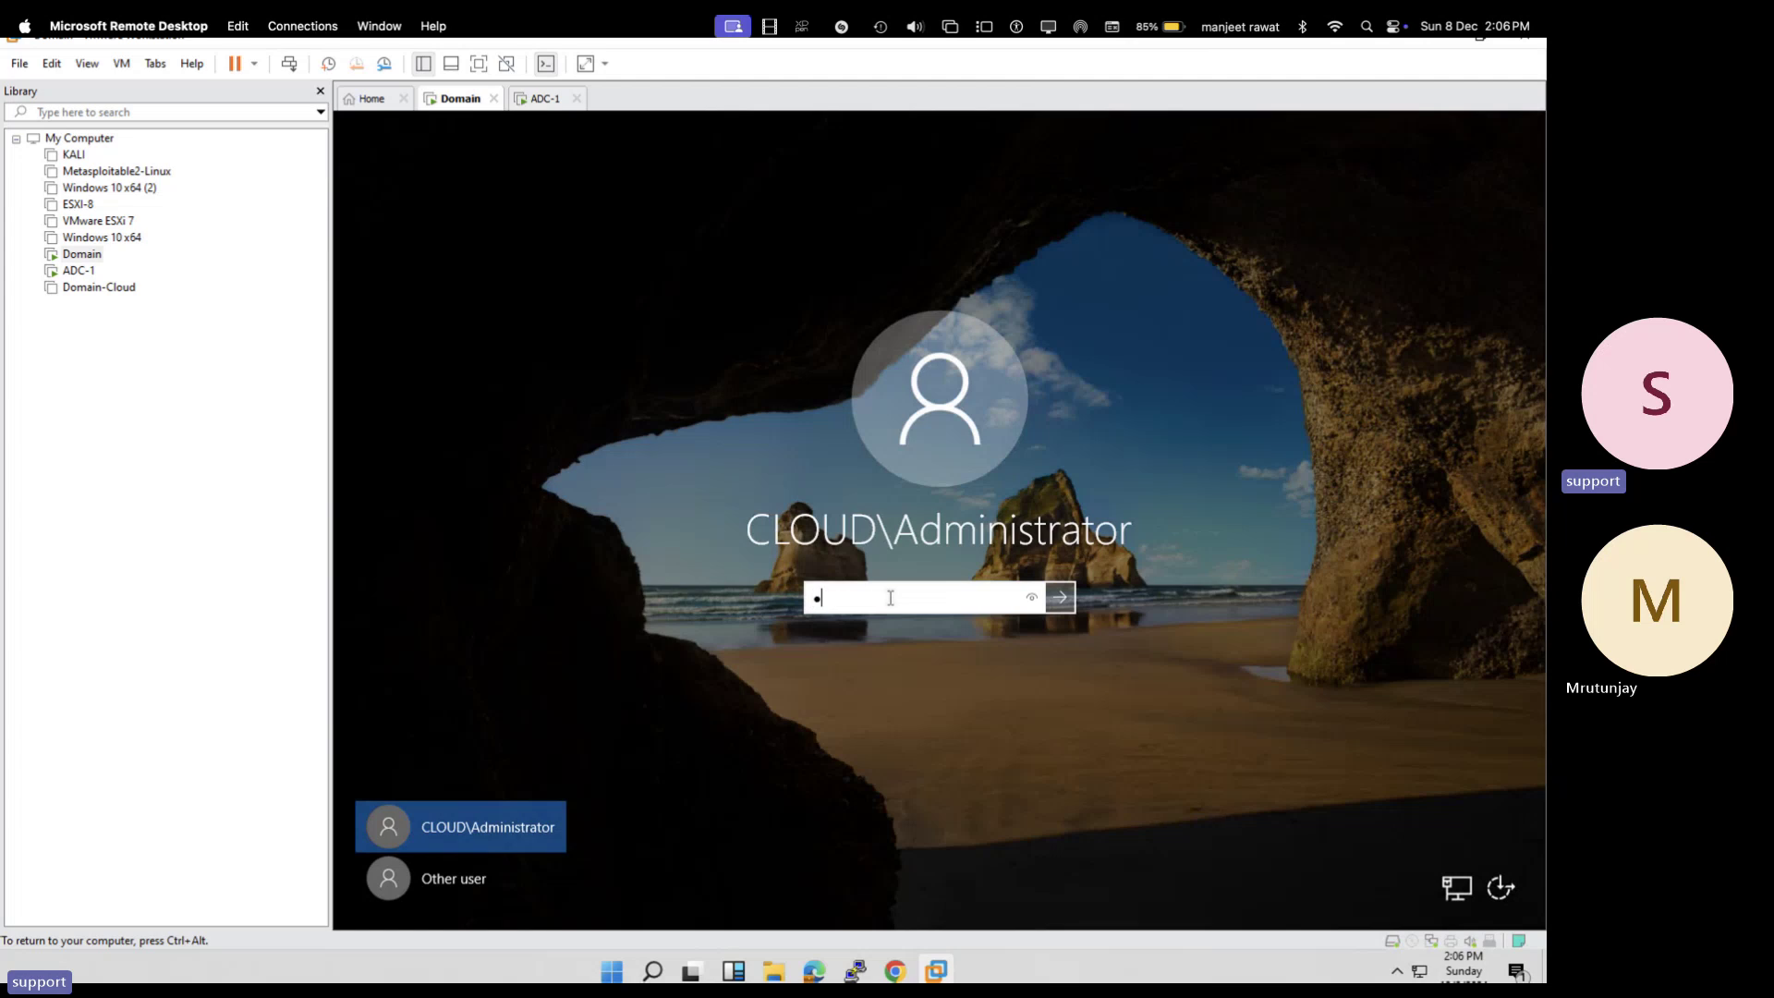
{"action": "type", "text": "@ssw0rd1"}
{"action": "key", "text": "Return"}
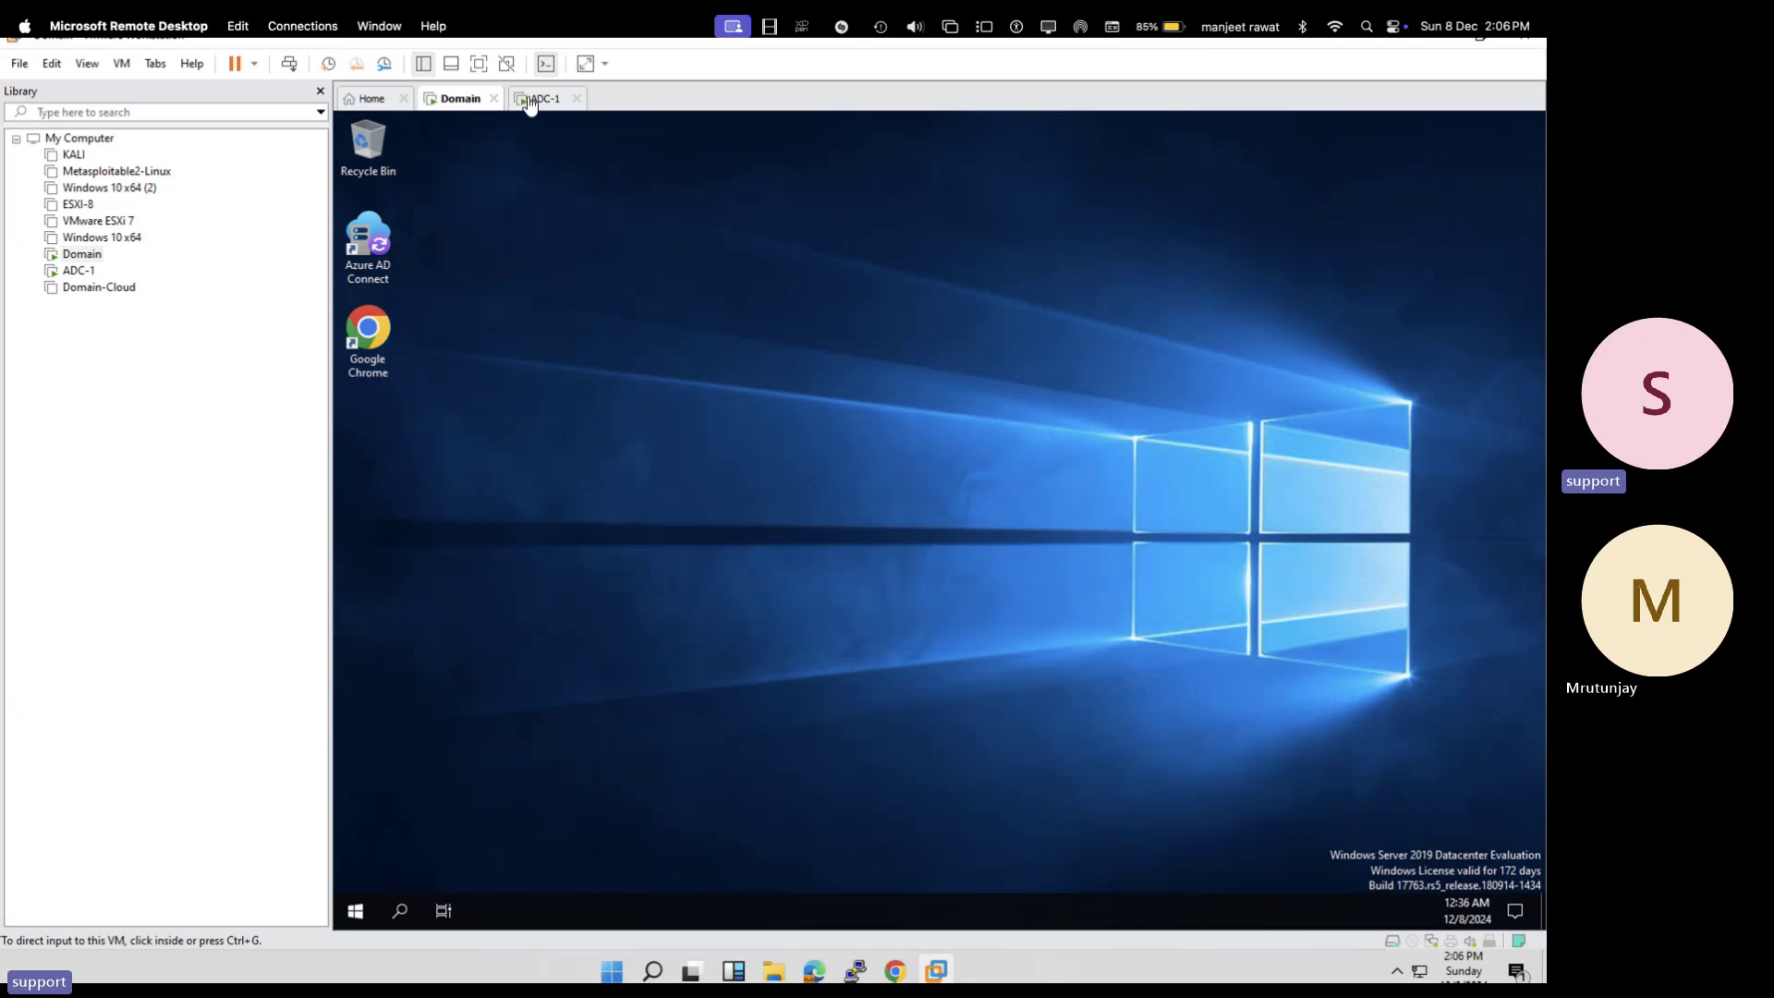
- Sign in to the ADC-1 VM as the domain administrator with its password
{"action": "left_click", "coordinate": [543, 97]}
{"action": "left_click", "coordinate": [287, 61]}
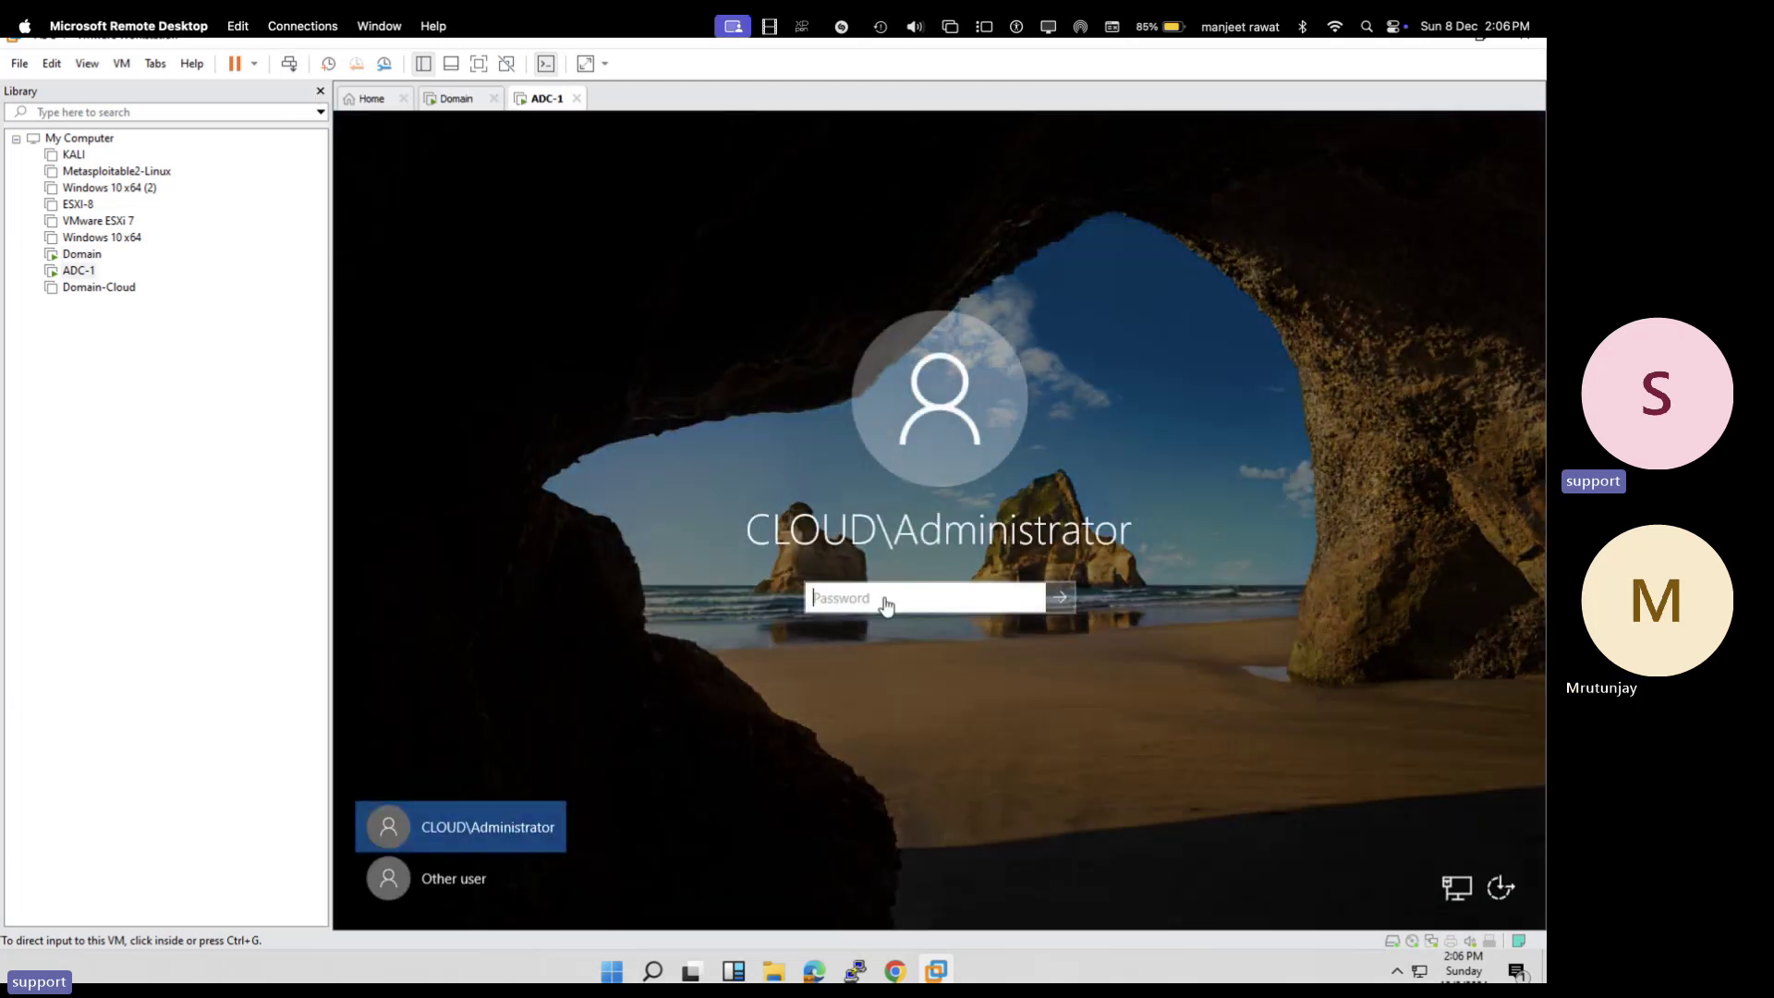
{"action": "left_click", "coordinate": [885, 600]}
{"action": "type", "text": "P"}
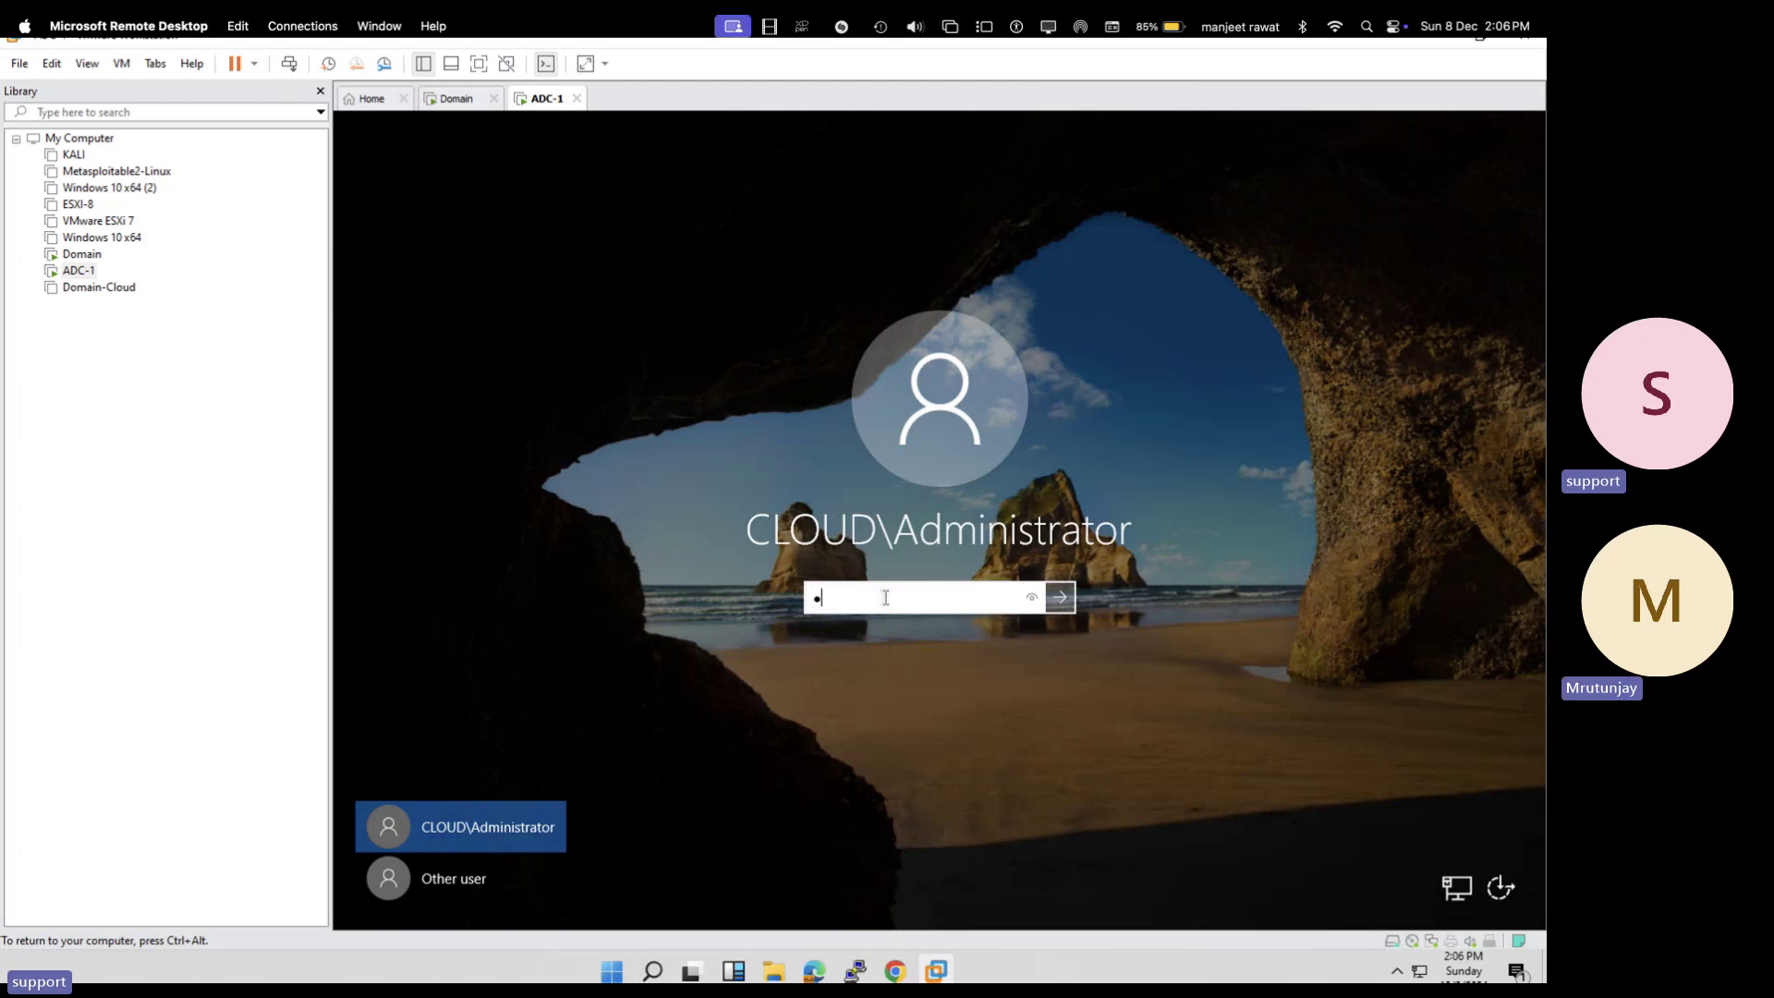
{"action": "type", "text": "@ssw0r"}
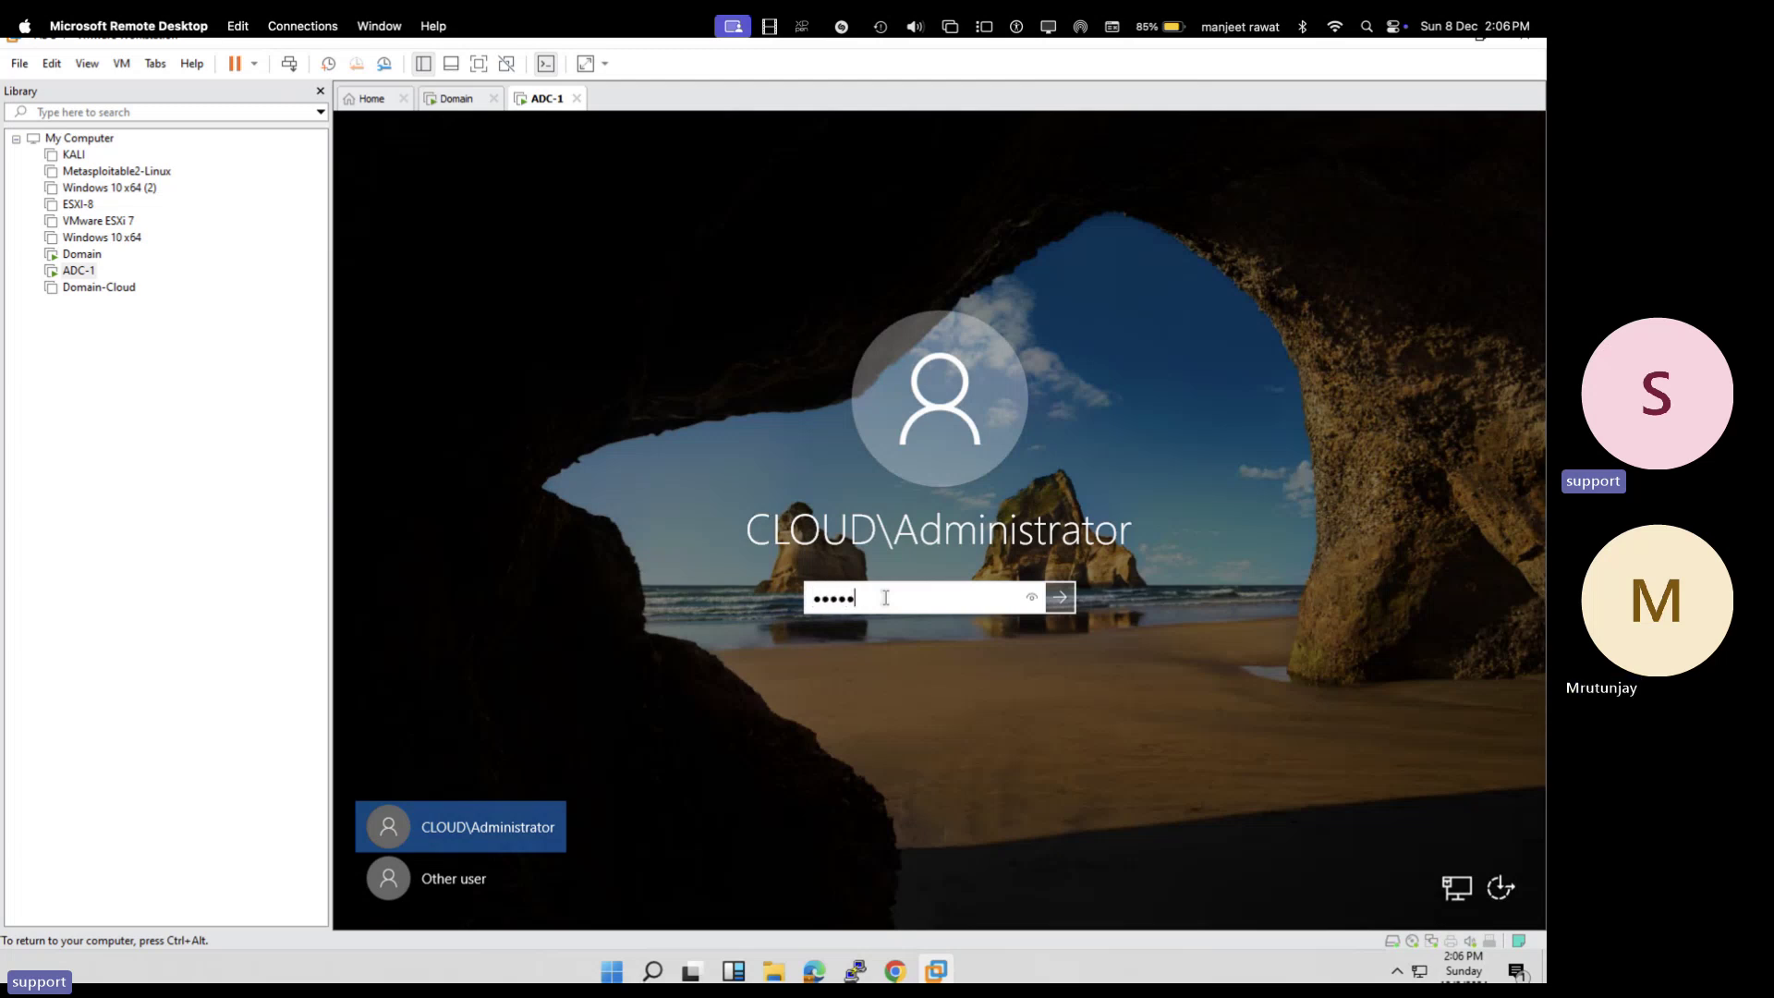
{"action": "type", "text": "d12"}
{"action": "key", "text": "Return"}
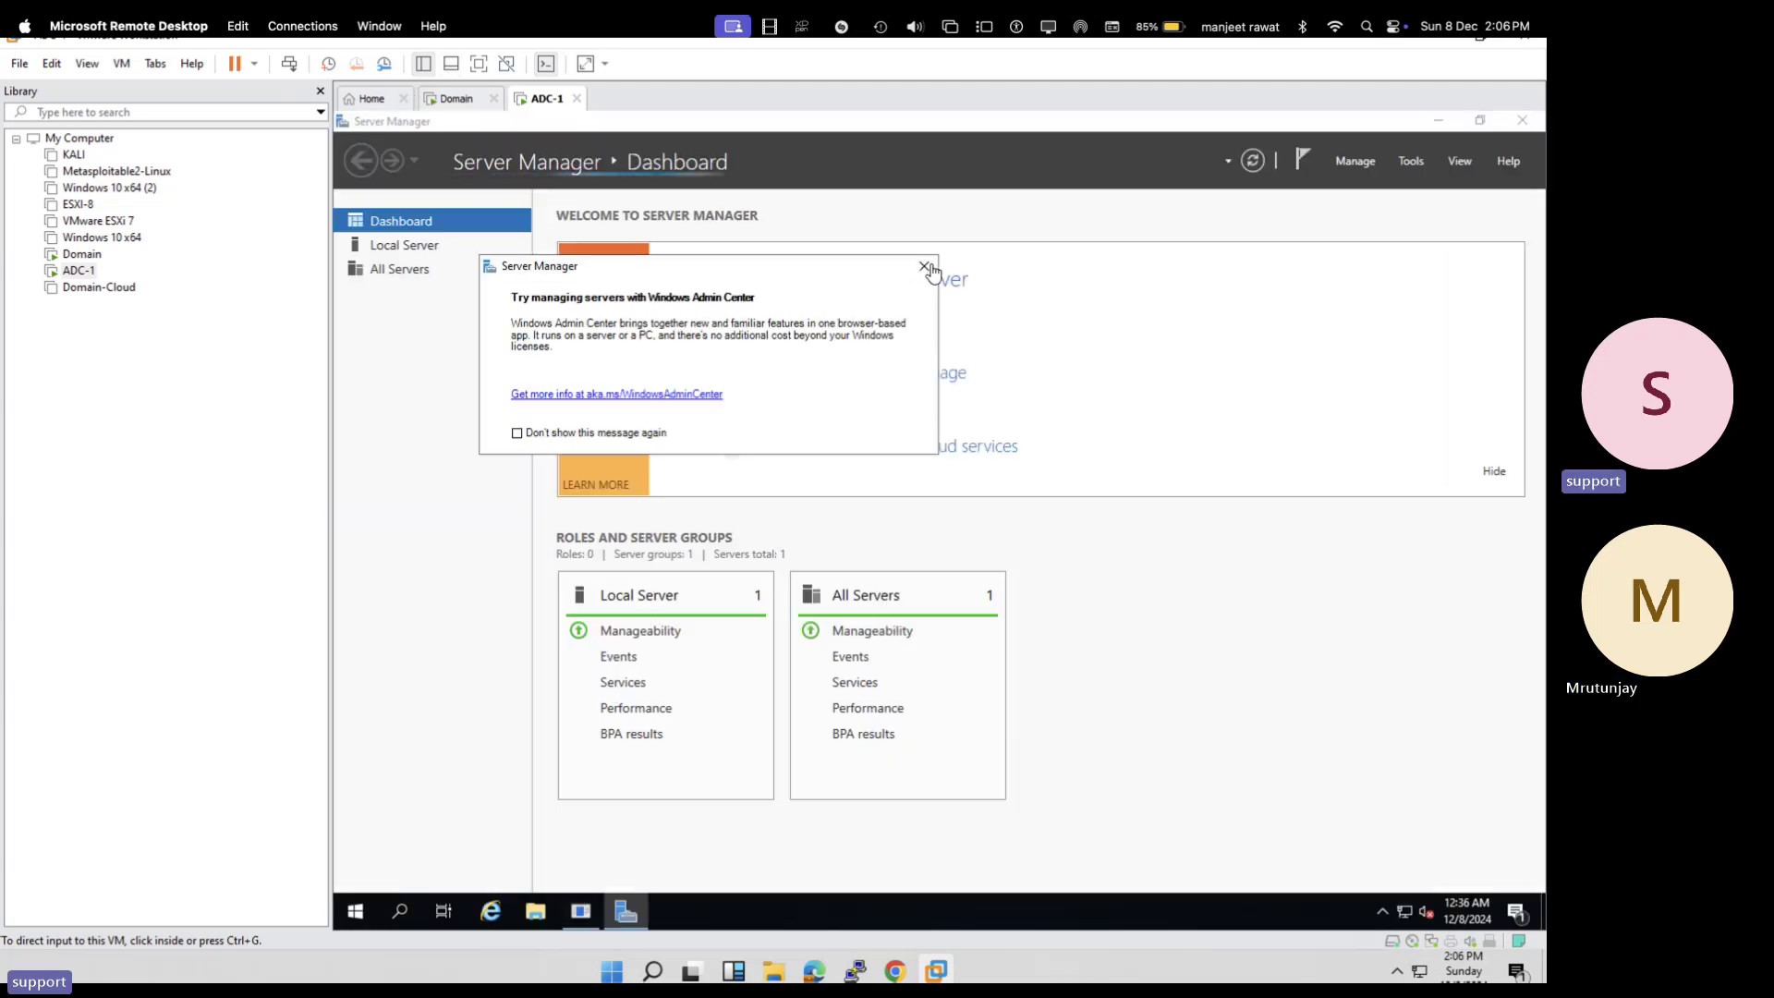
- On ADC-1, open Active Directory Users and Computers maximized and review the Azure, Gcp and telnet accounts
{"action": "left_click", "coordinate": [923, 267]}
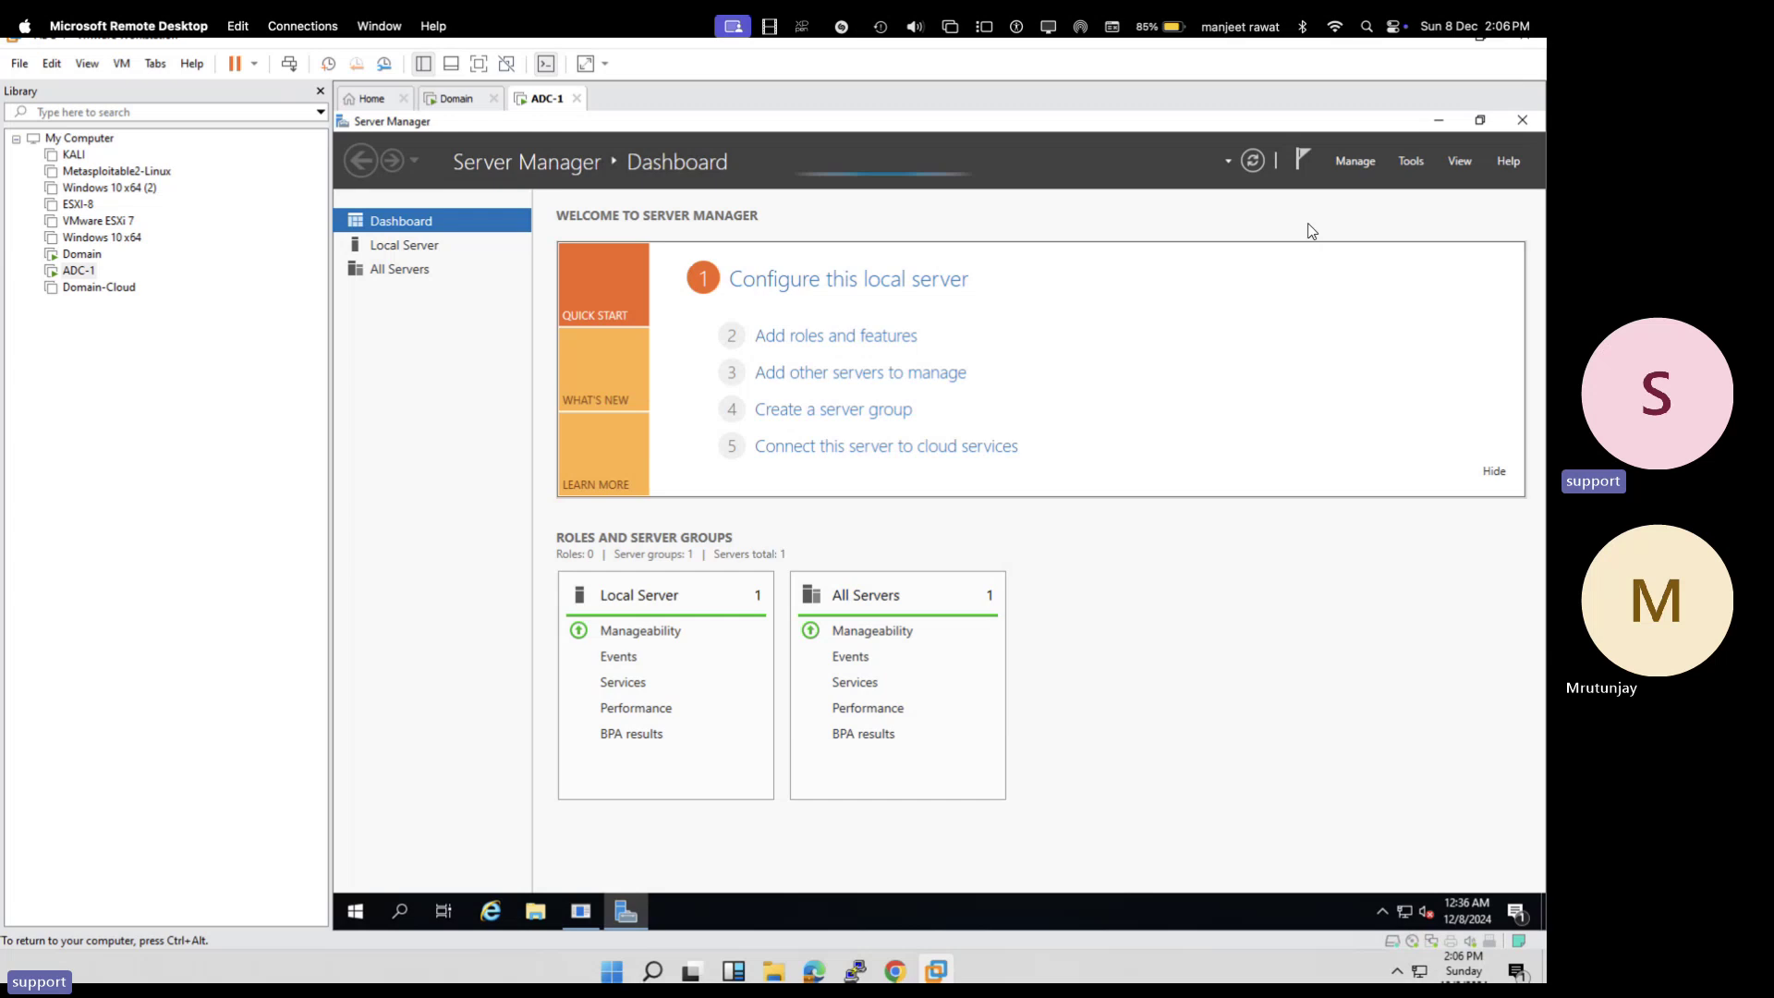
{"action": "left_click", "coordinate": [1410, 161]}
{"action": "left_click", "coordinate": [1339, 266]}
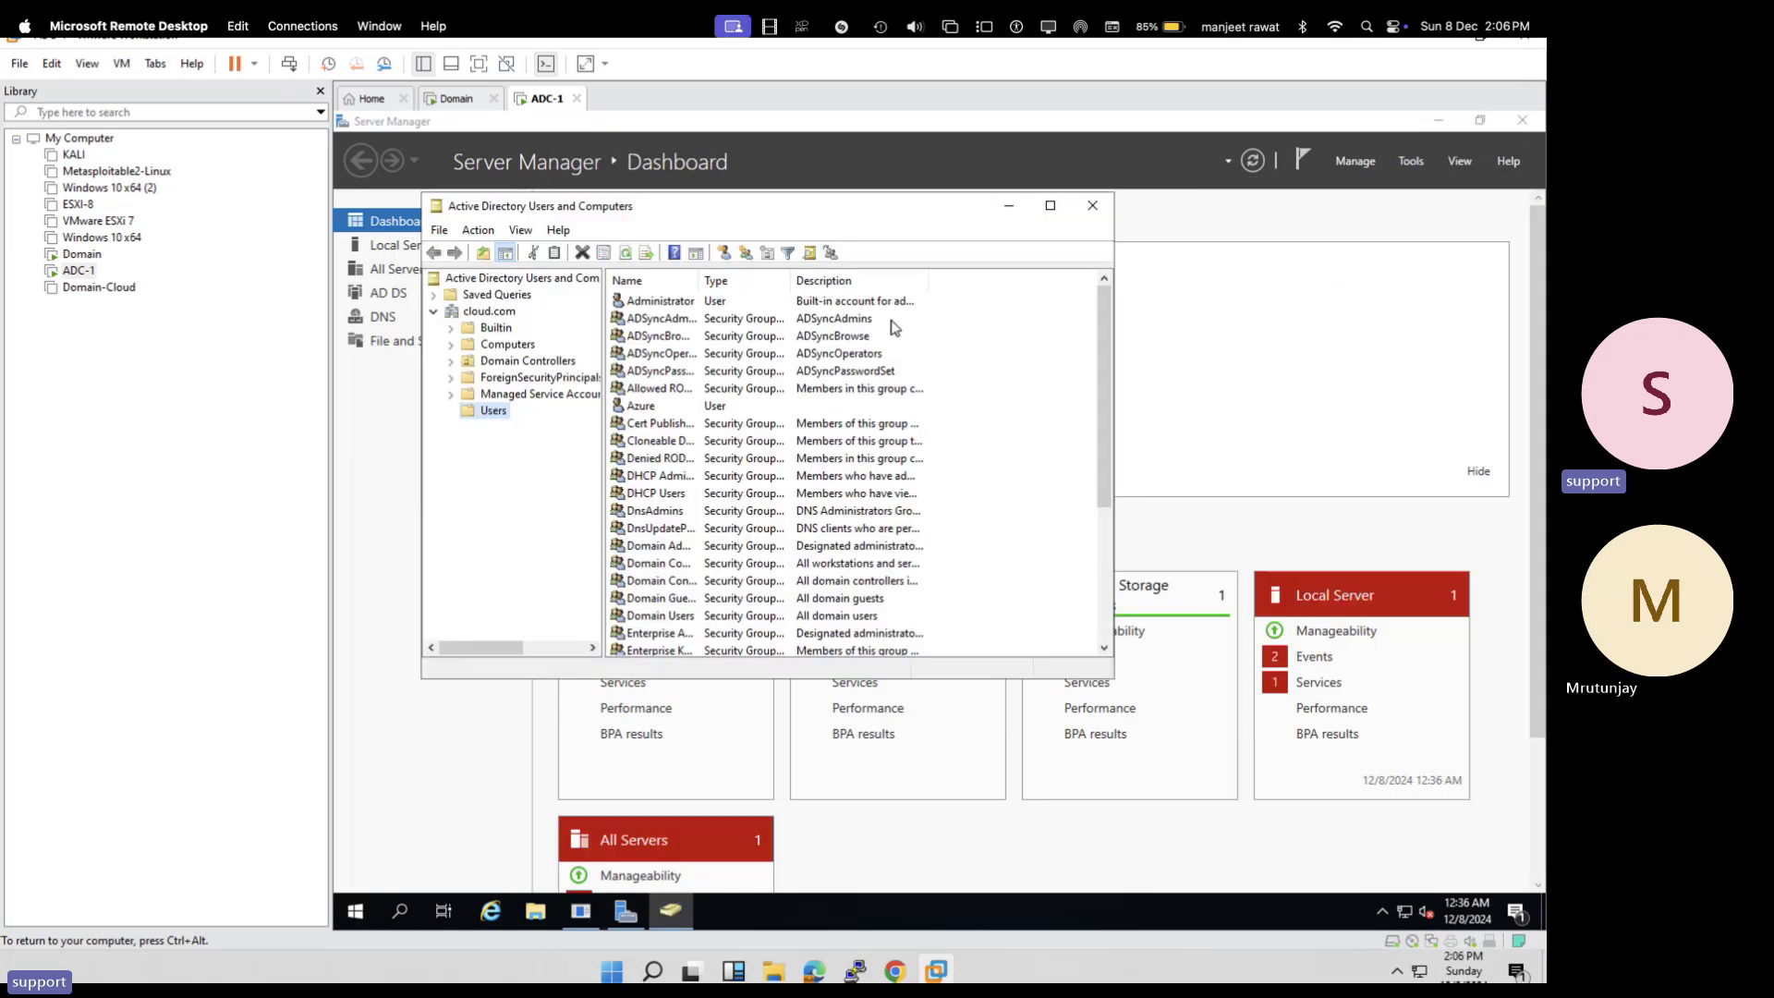
{"action": "double_click", "coordinate": [754, 210]}
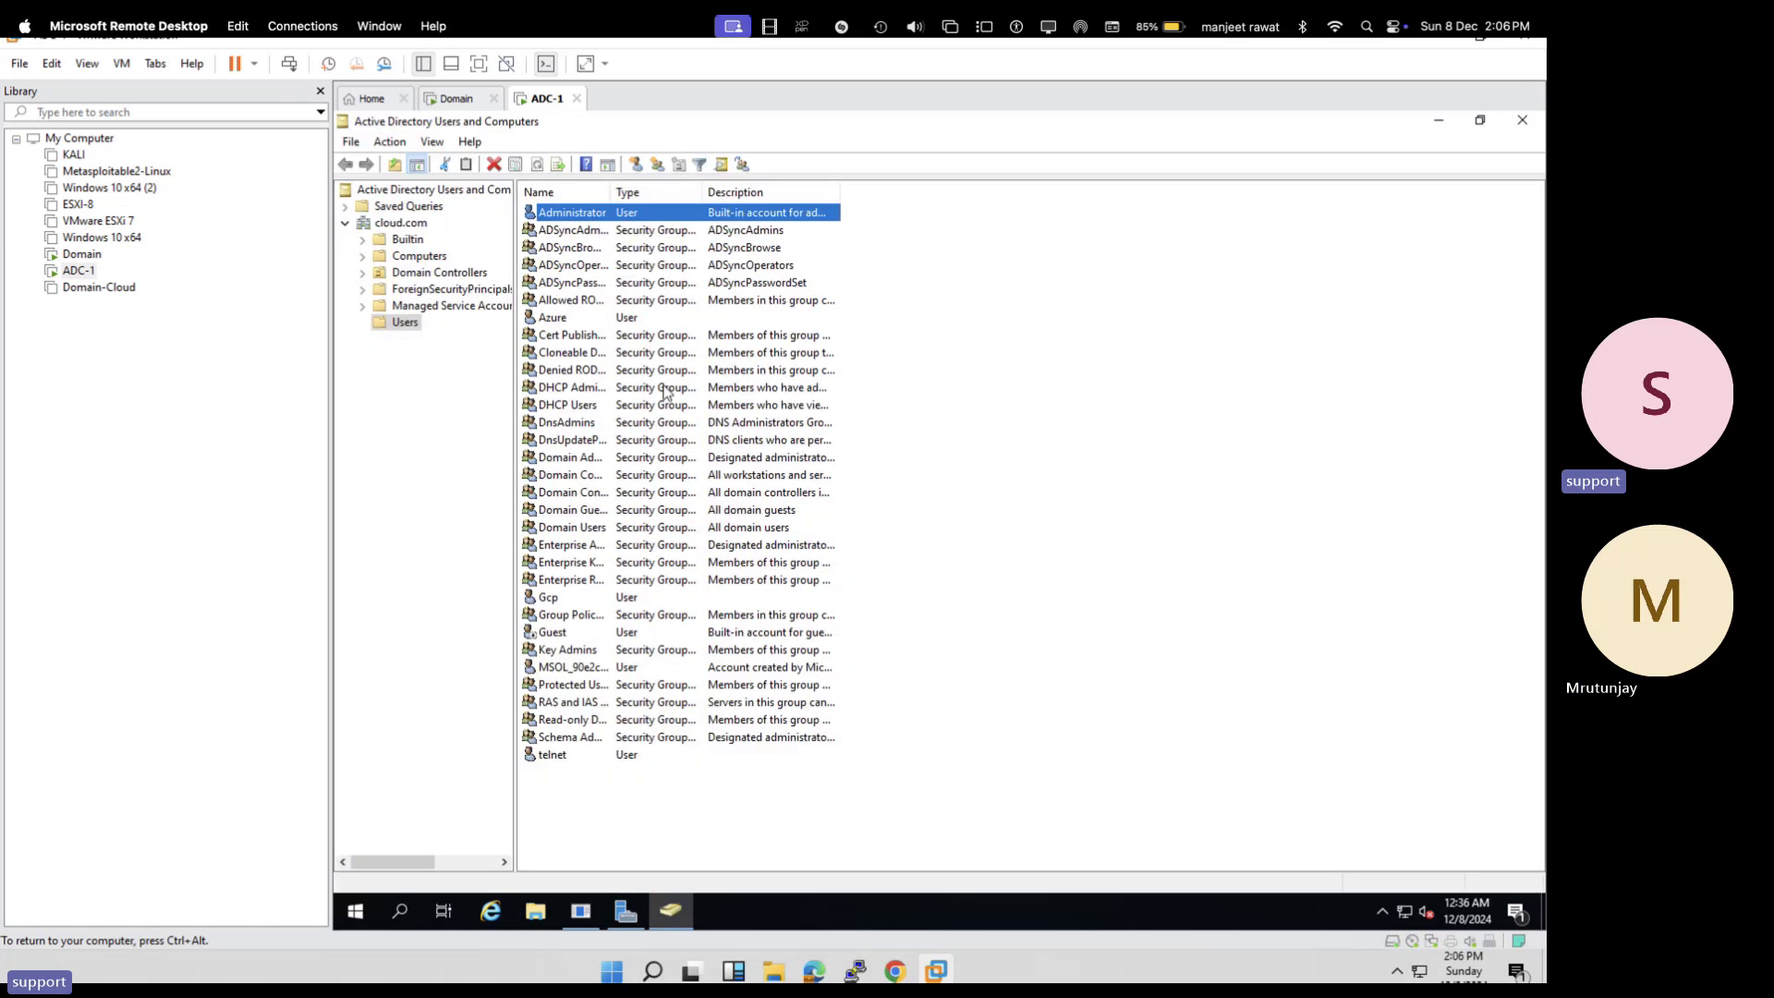
{"action": "left_click", "coordinate": [559, 319]}
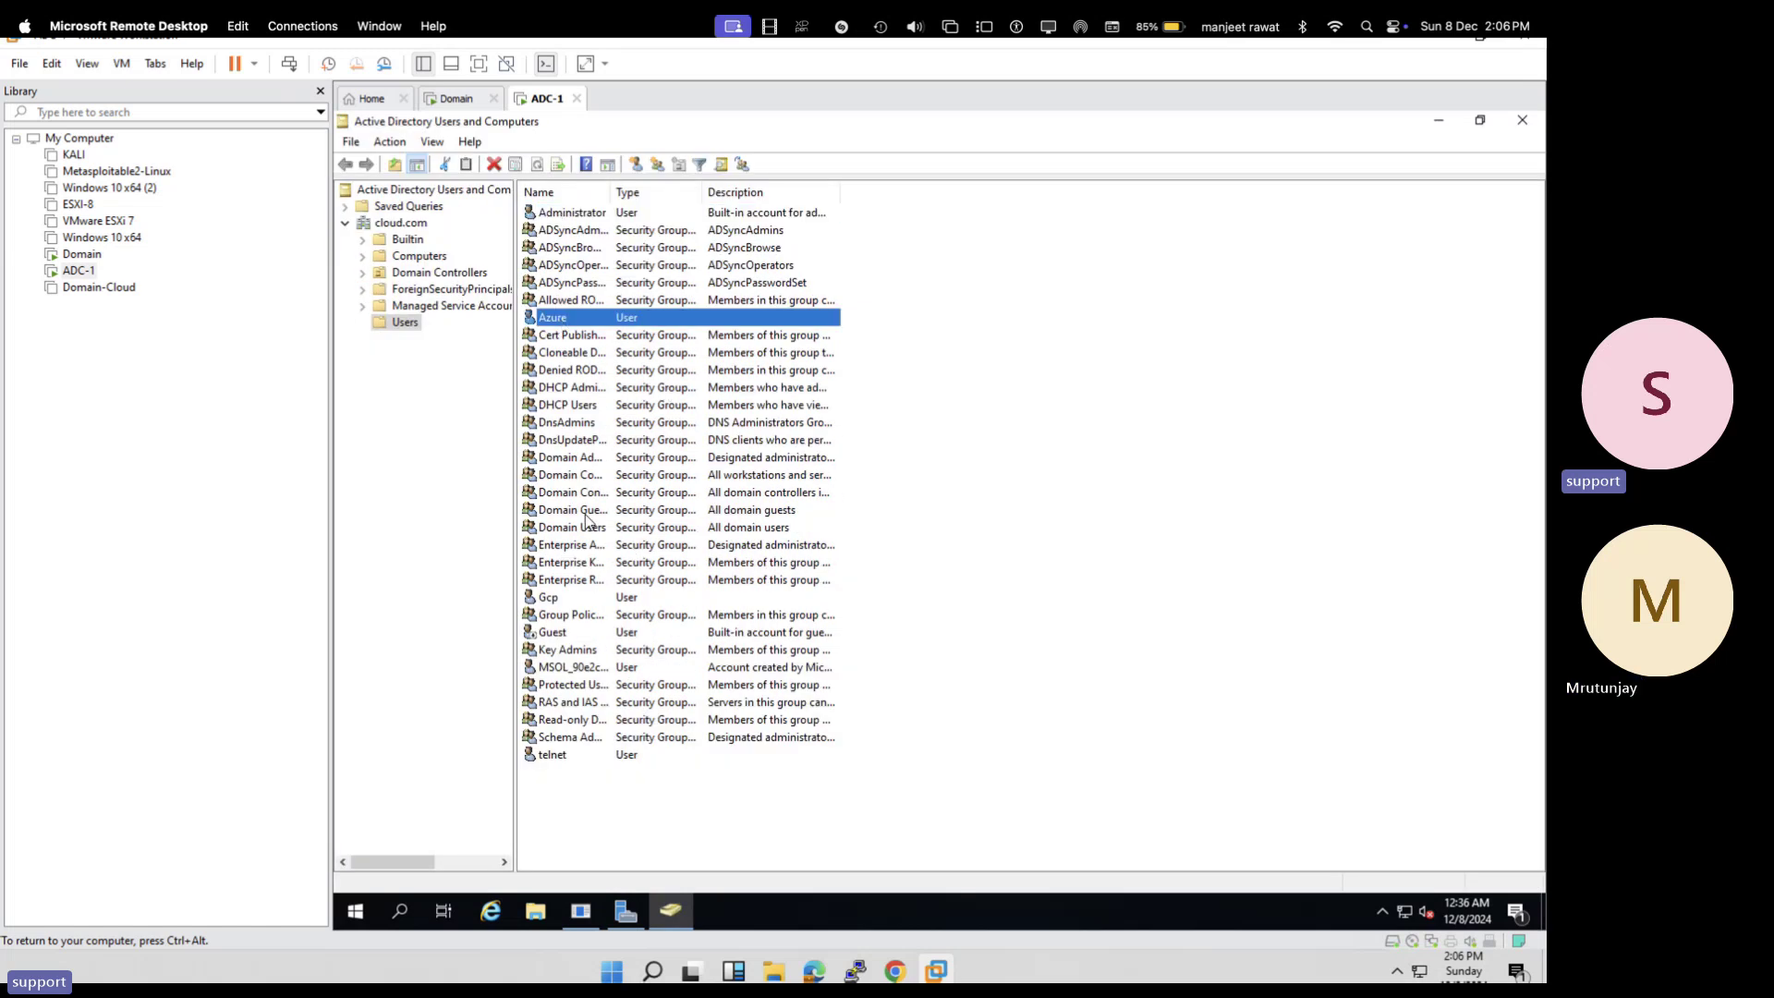
{"action": "left_click", "coordinate": [558, 597]}
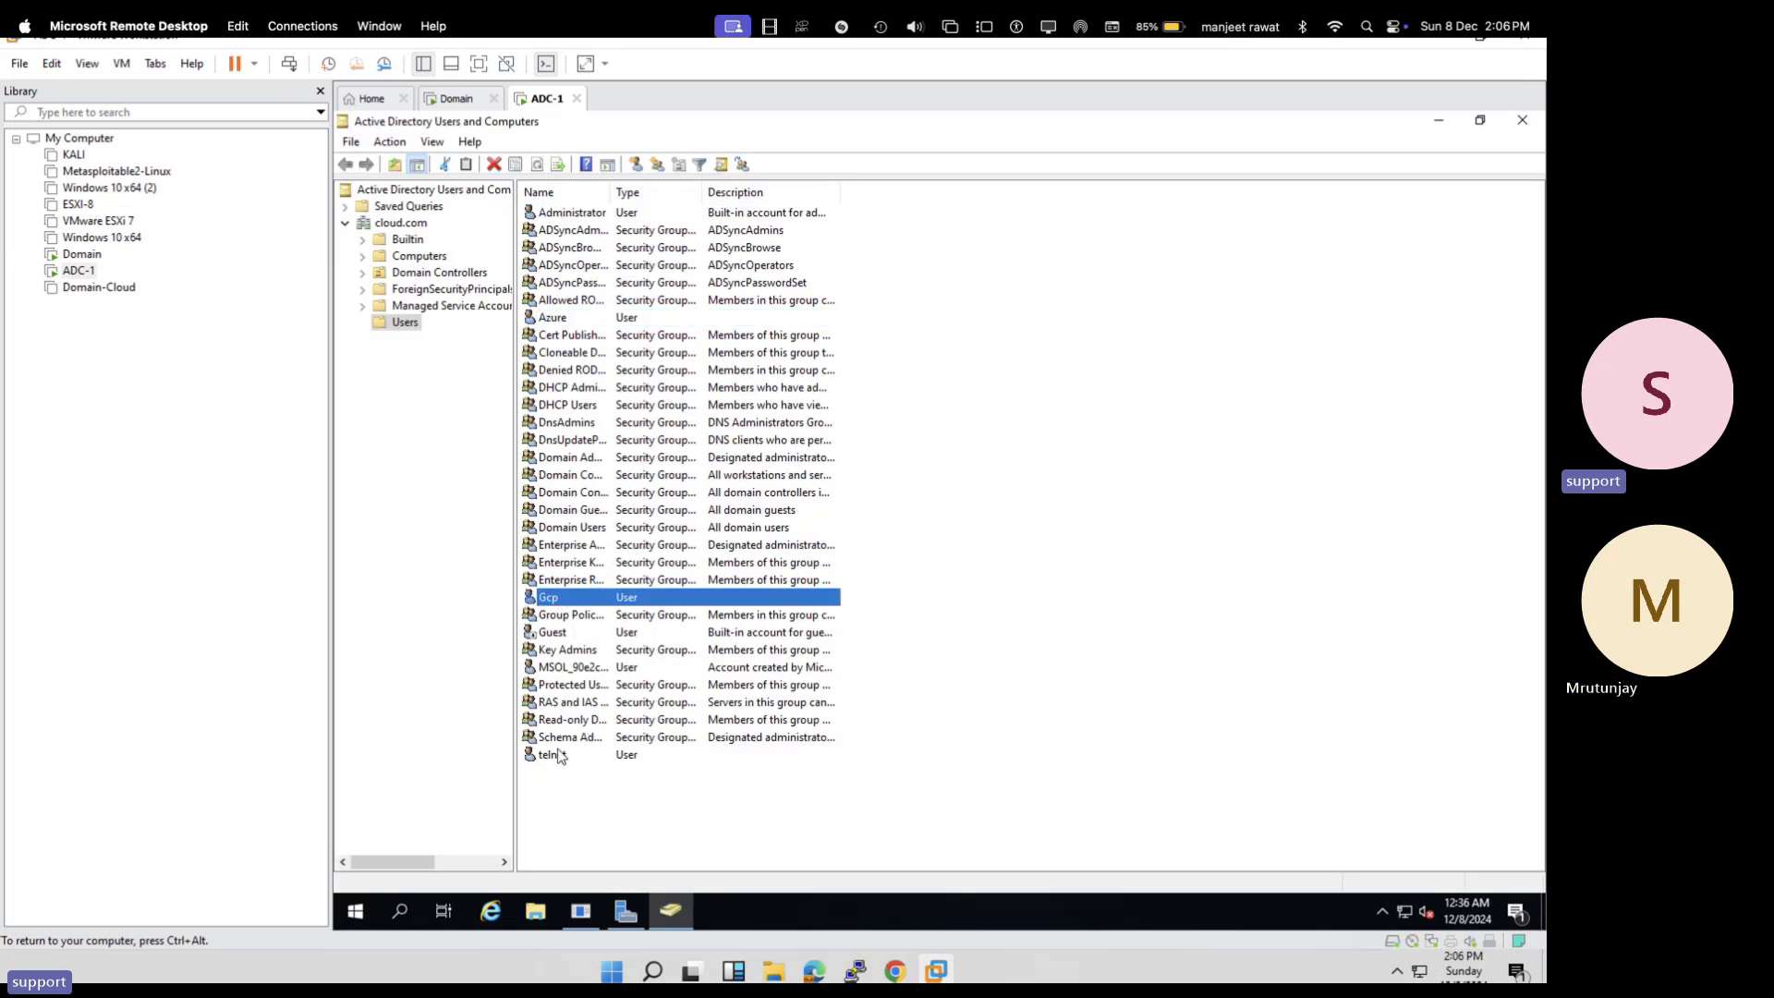
{"action": "left_click", "coordinate": [554, 754]}
- On the Domain VM, open Active Directory Users and Computers and expand cloud.com > Users
{"action": "left_click", "coordinate": [455, 100]}
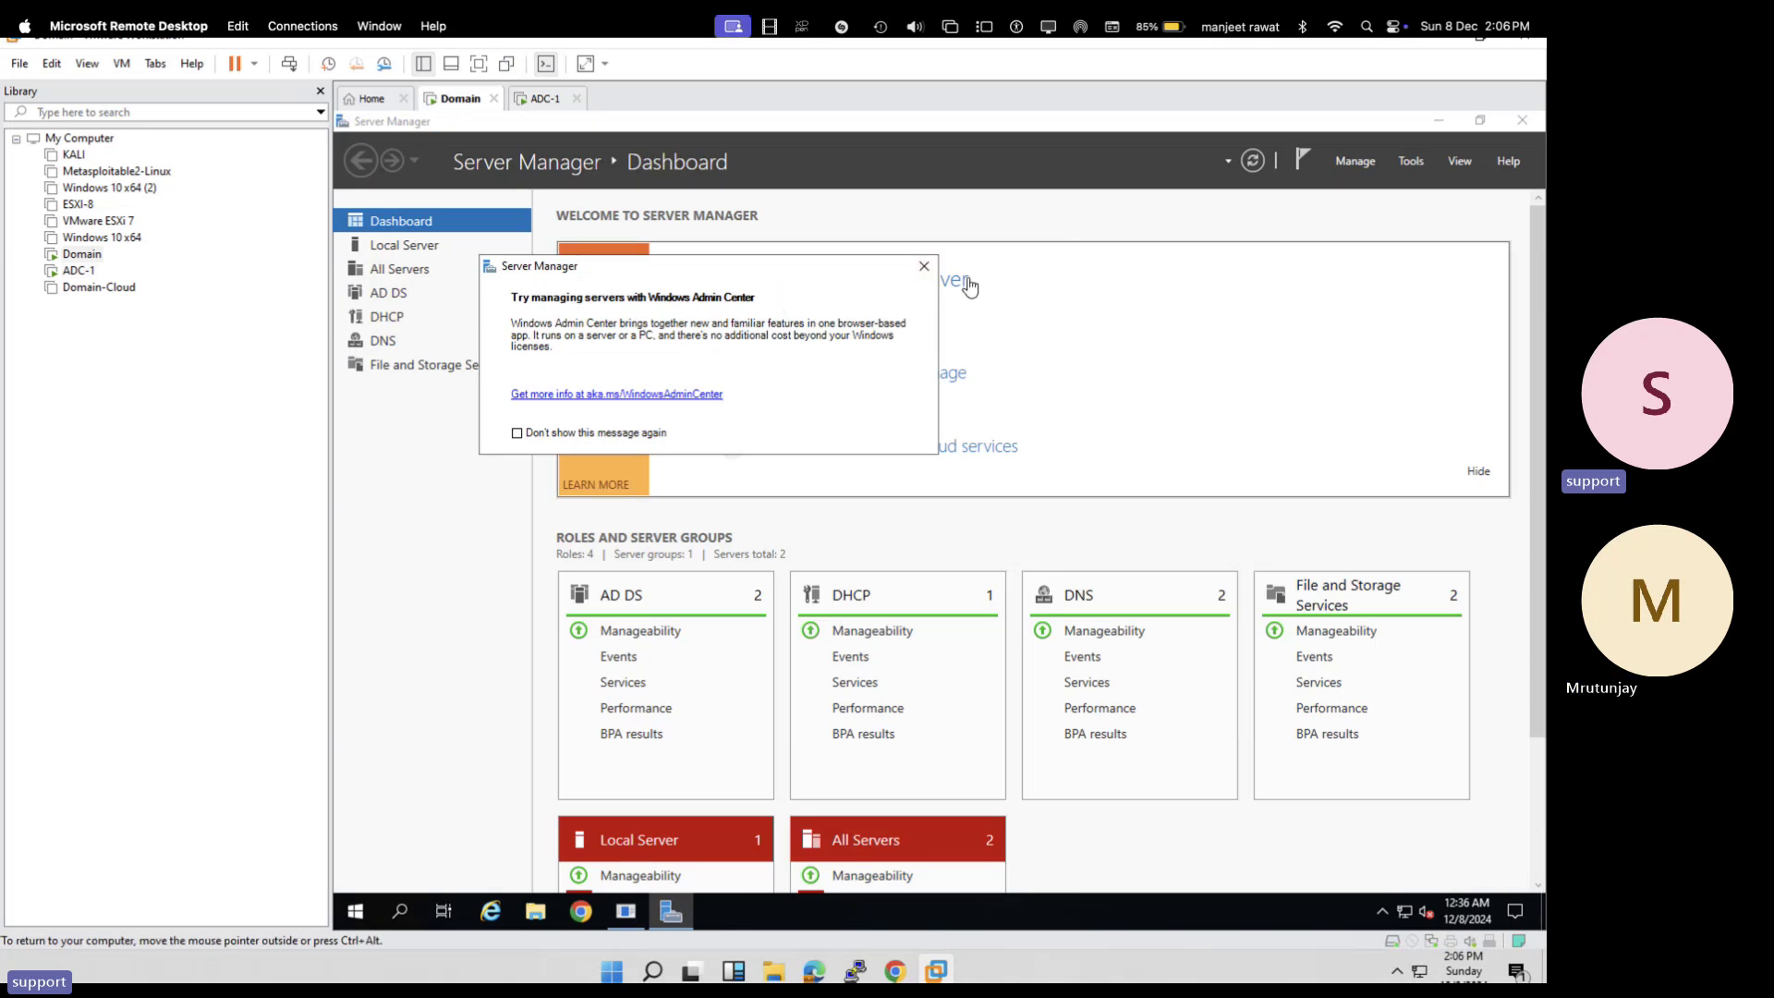
{"action": "left_click", "coordinate": [923, 269]}
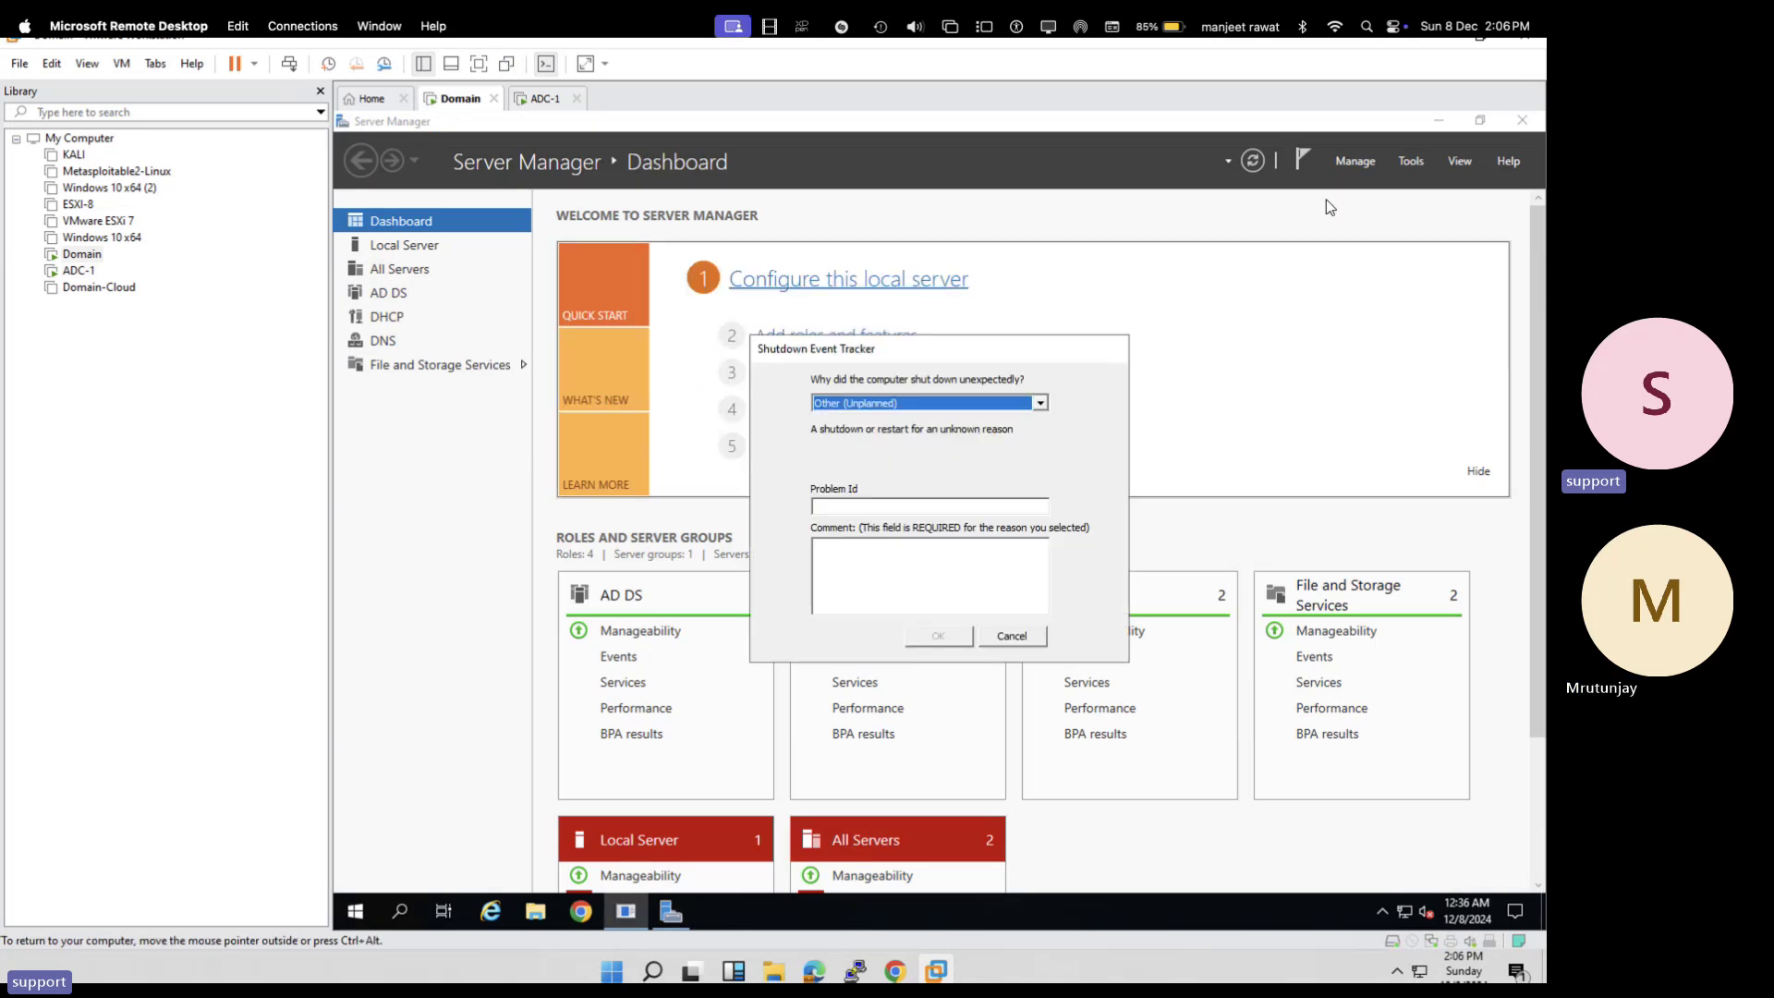
{"action": "left_click", "coordinate": [1406, 163]}
{"action": "left_click", "coordinate": [1302, 268]}
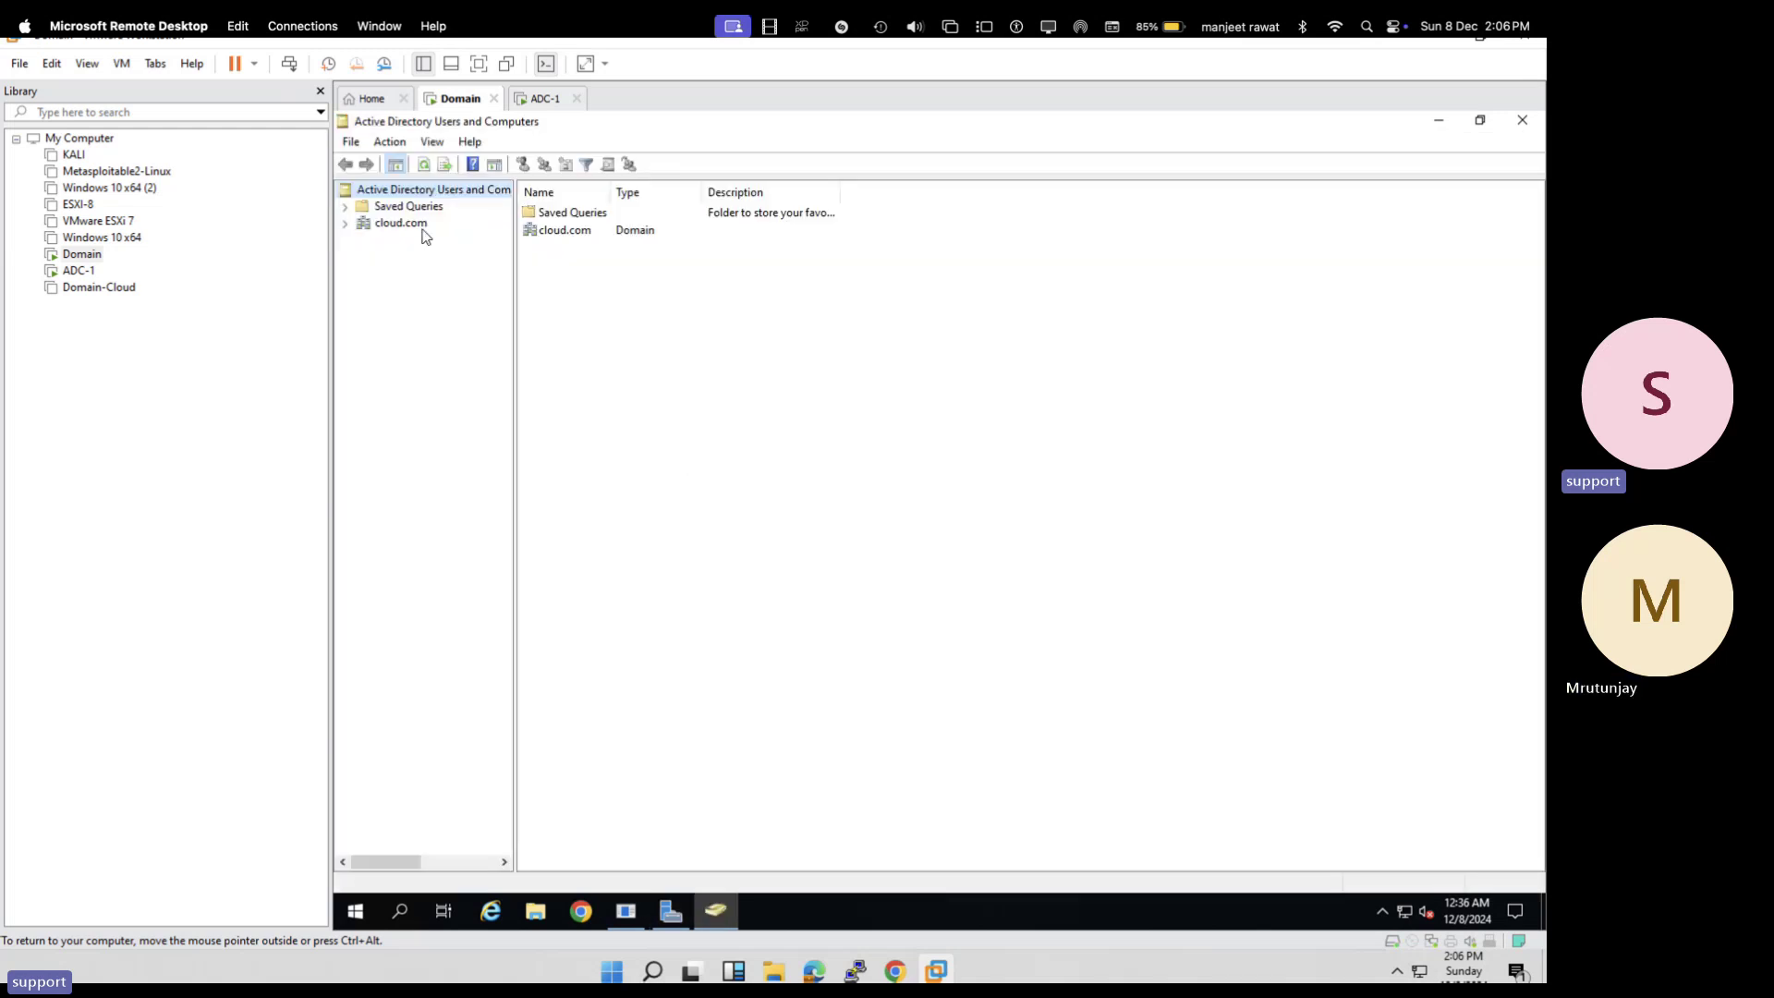
{"action": "left_click", "coordinate": [377, 231]}
{"action": "double_click", "coordinate": [377, 226]}
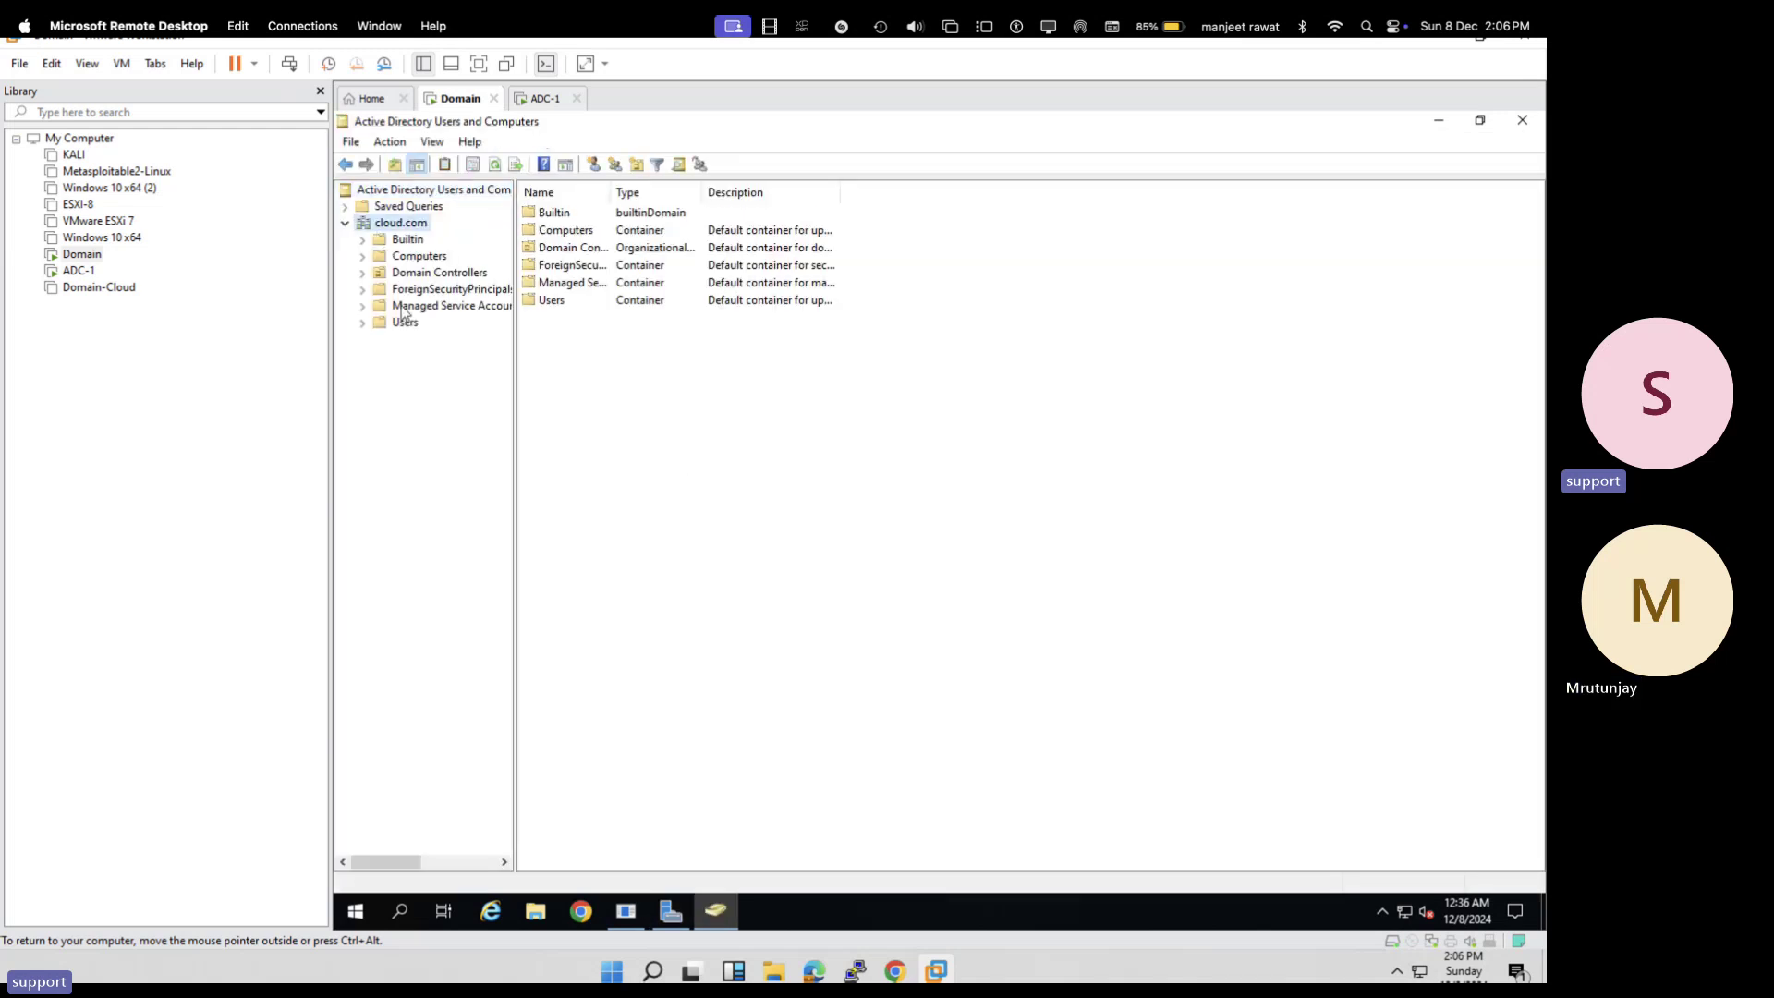
{"action": "left_click", "coordinate": [405, 321]}
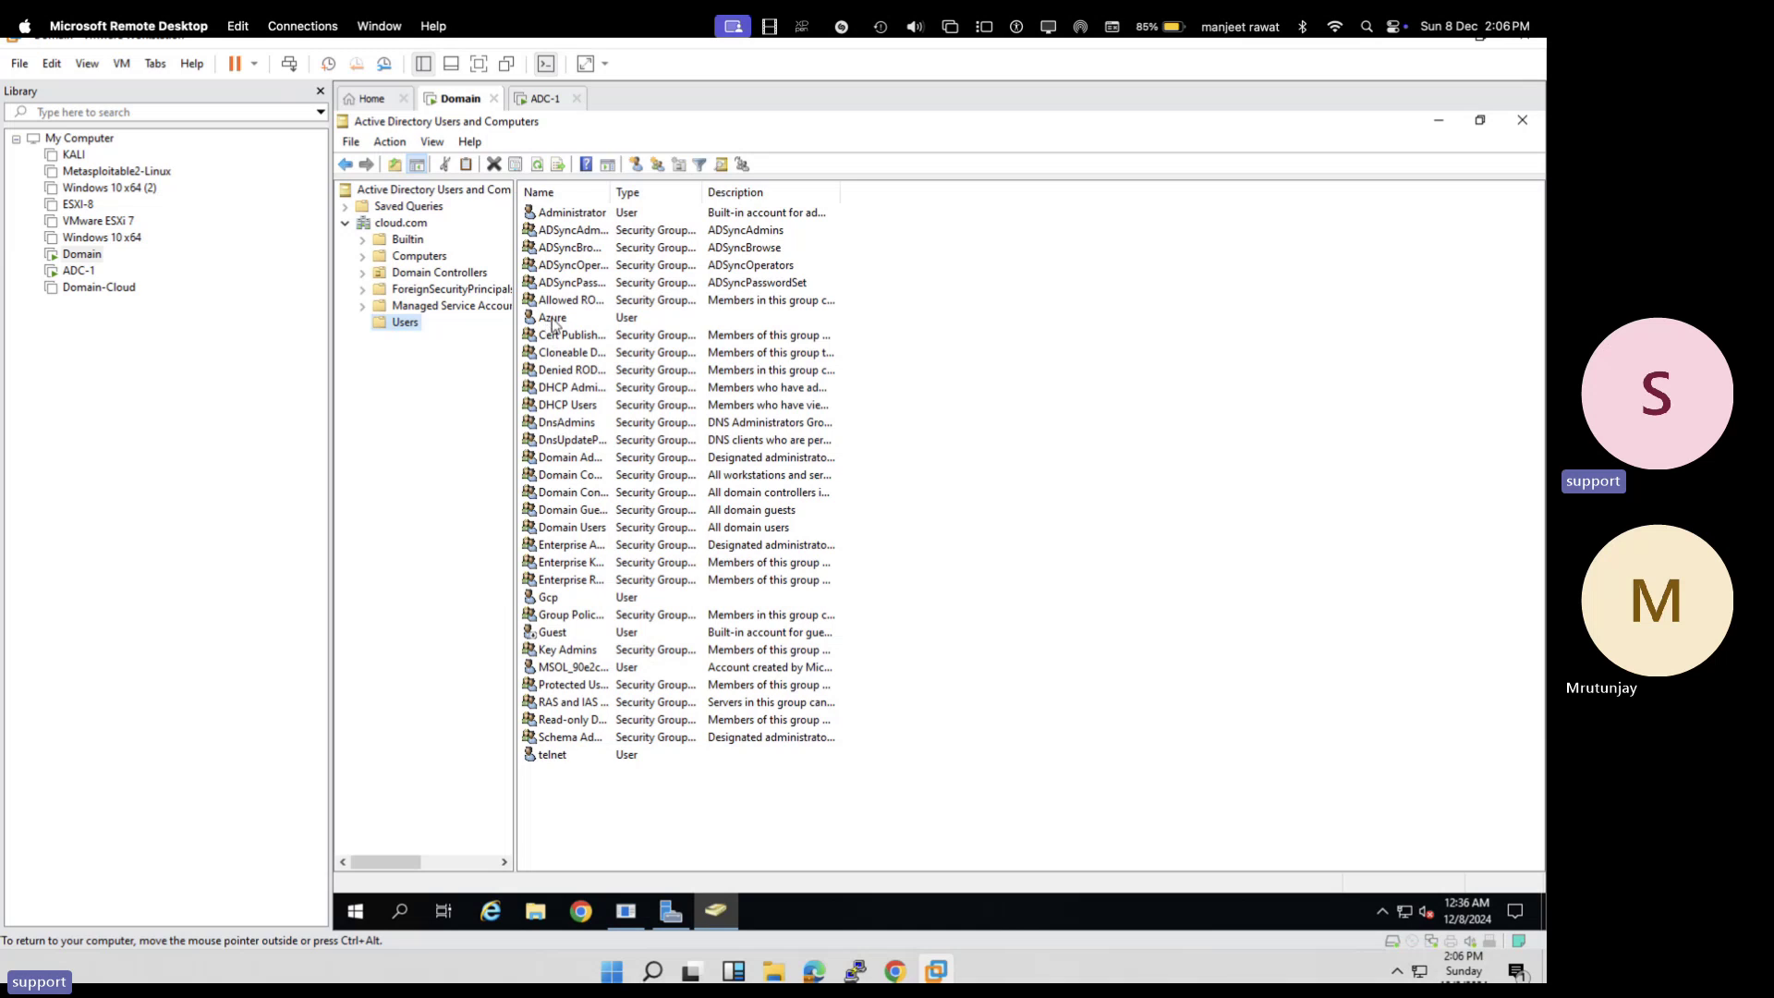
- Review the Azure, Gcp and telnet accounts, then show the Domain VM full screen
{"action": "left_click", "coordinate": [552, 319]}
{"action": "left_click", "coordinate": [567, 596]}
{"action": "left_click", "coordinate": [567, 756]}
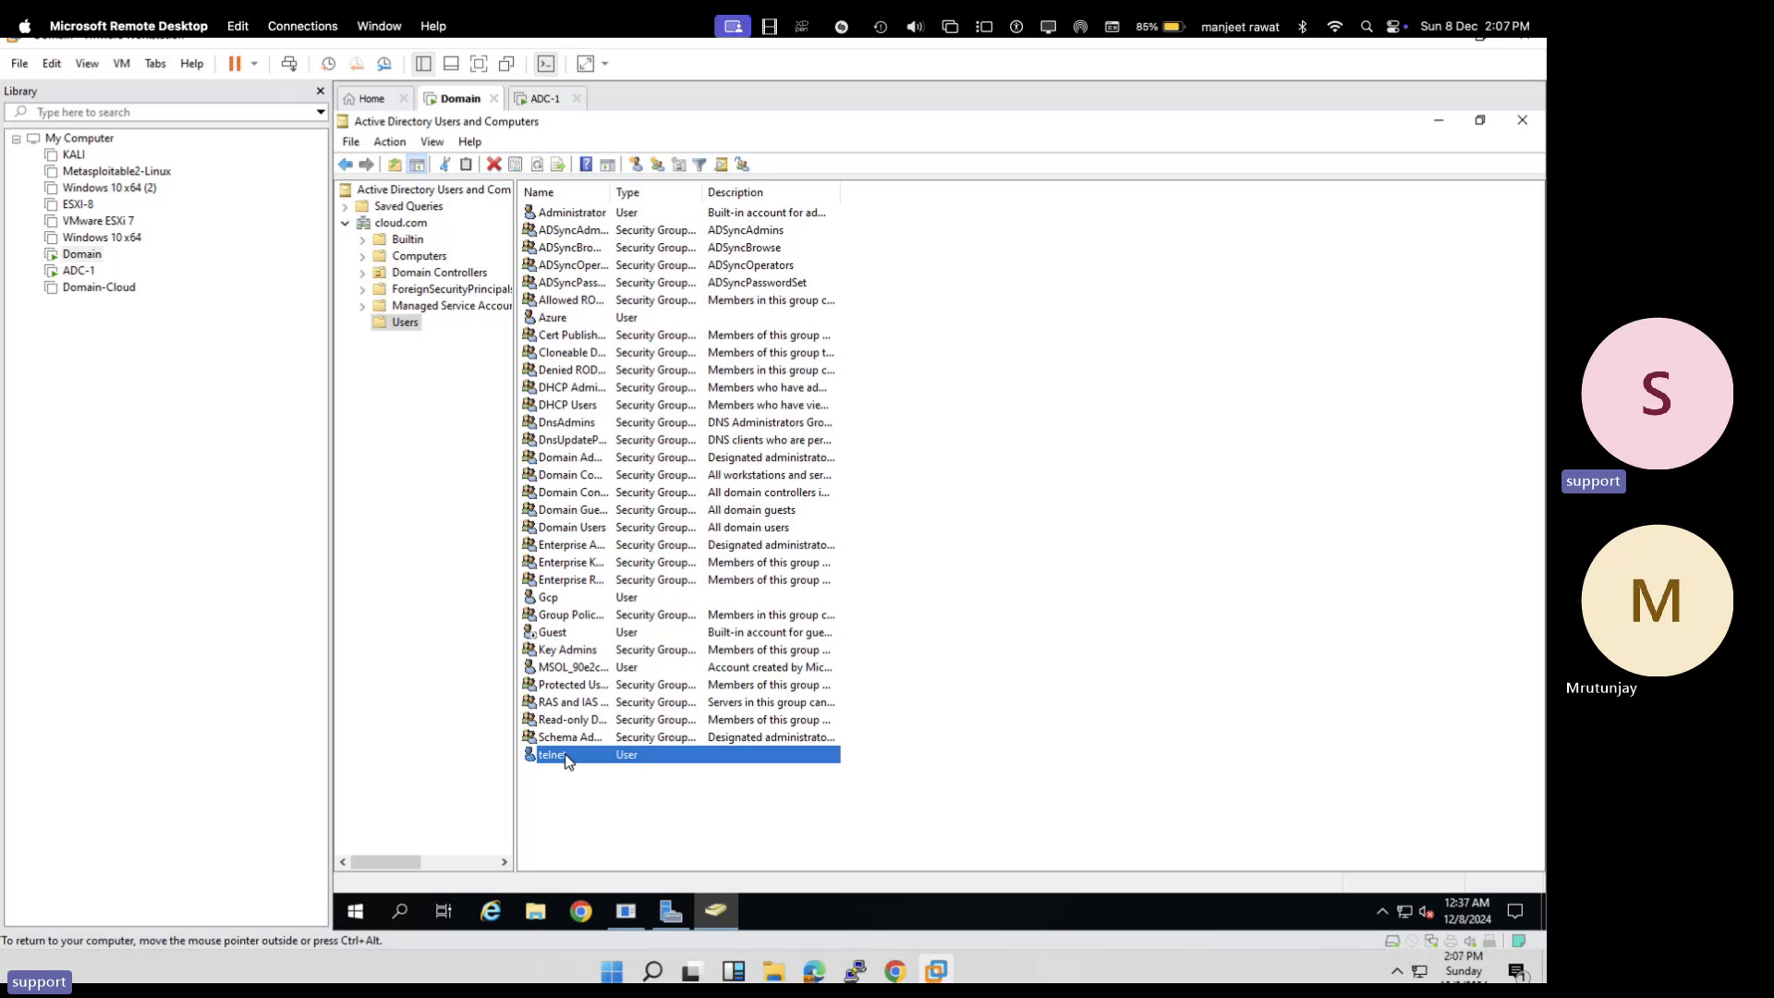
{"action": "left_click", "coordinate": [478, 63]}
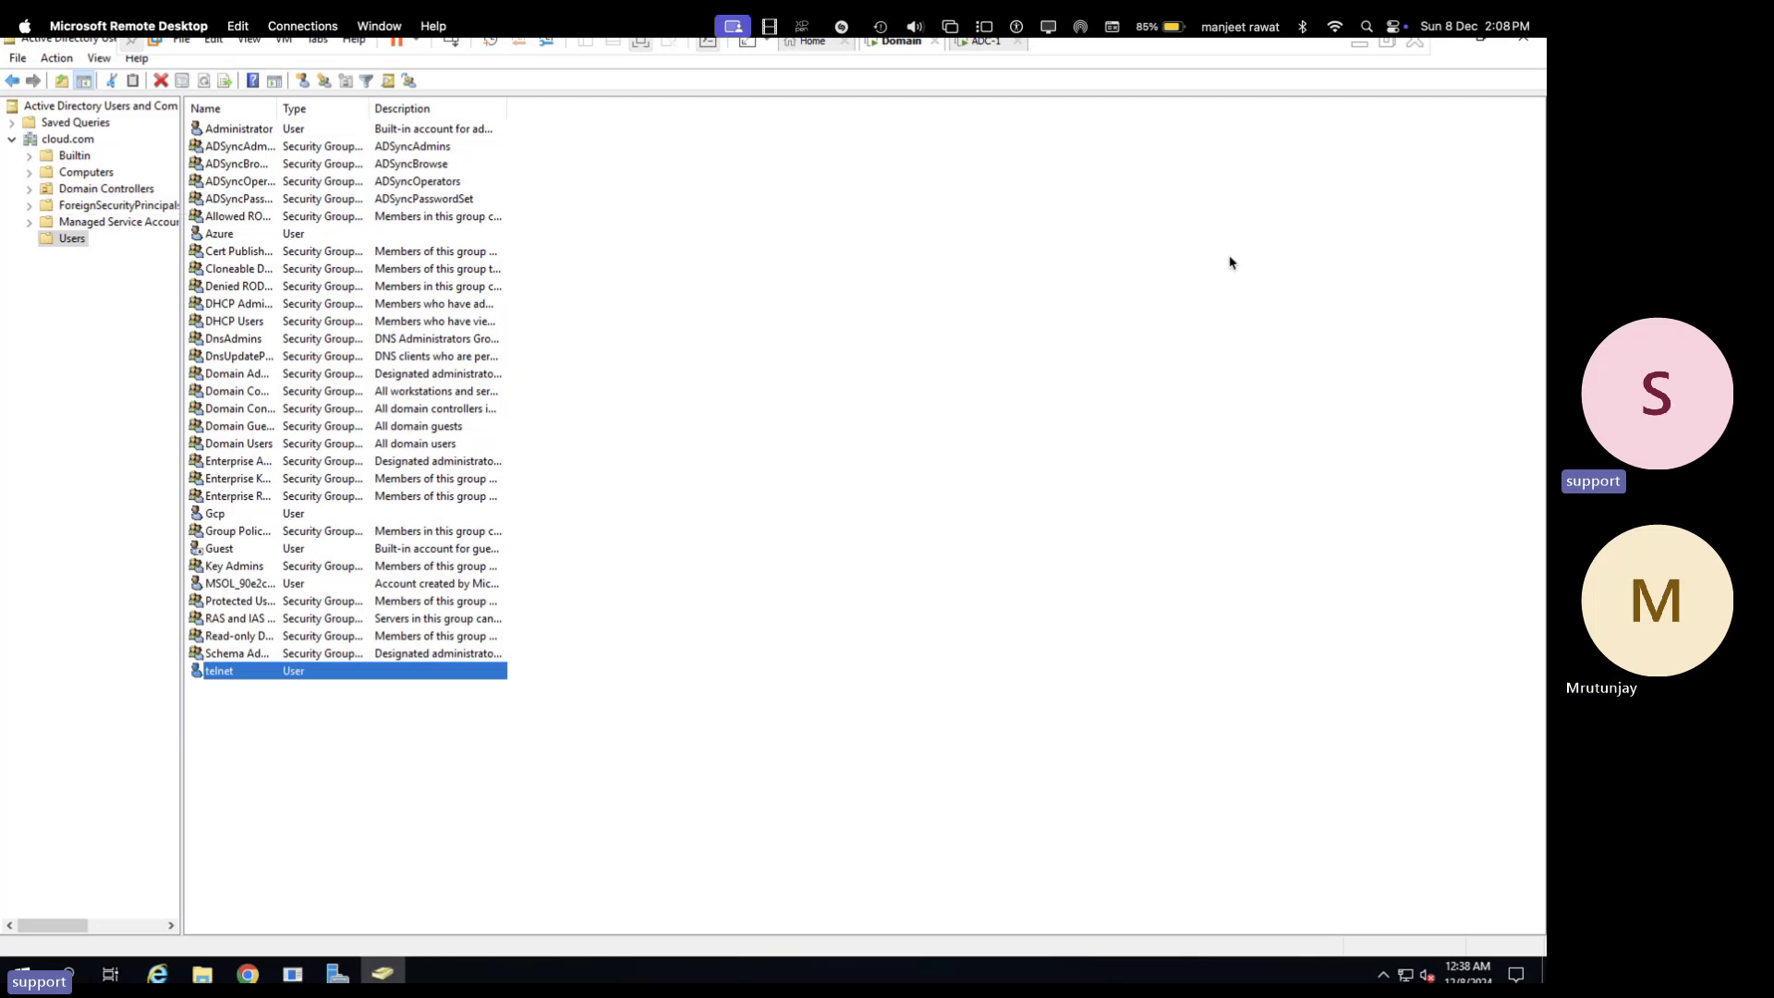
- Close Active Directory Users and Computers, cancel the Shutdown Event Tracker, and start Server Manager
{"action": "left_click", "coordinate": [1525, 46]}
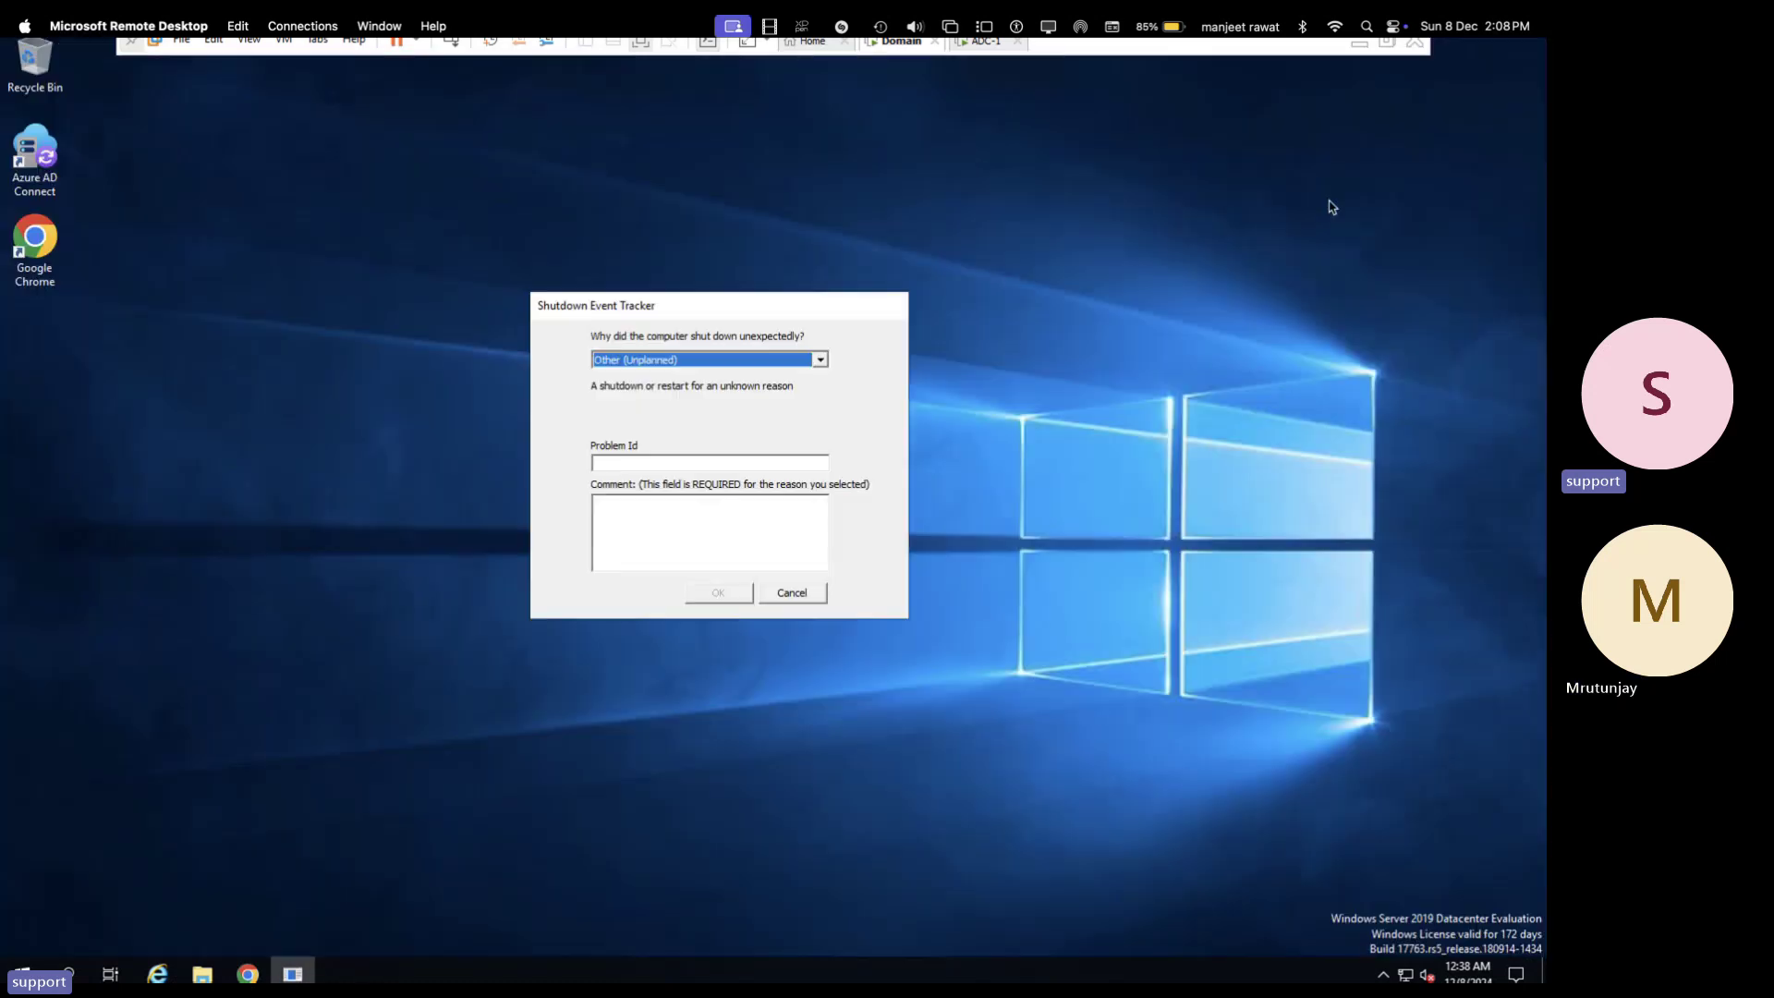
{"action": "left_click", "coordinate": [793, 598]}
{"action": "left_click", "coordinate": [20, 972]}
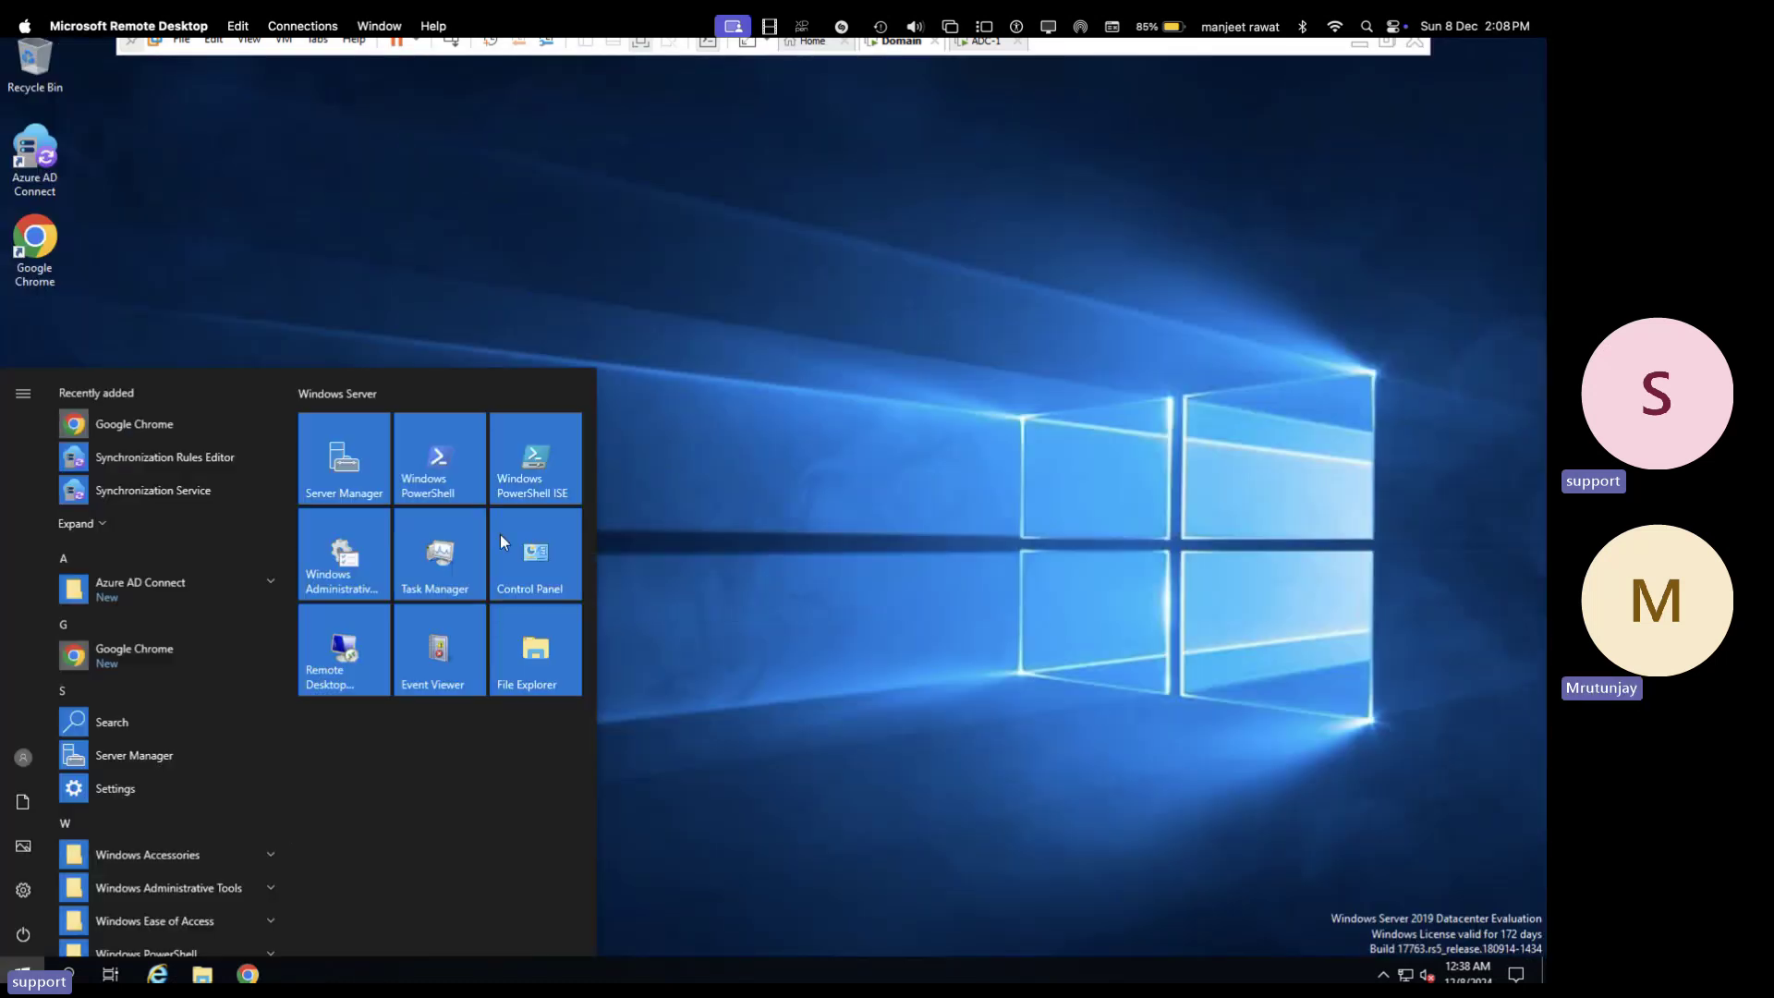
{"action": "left_click", "coordinate": [361, 480]}
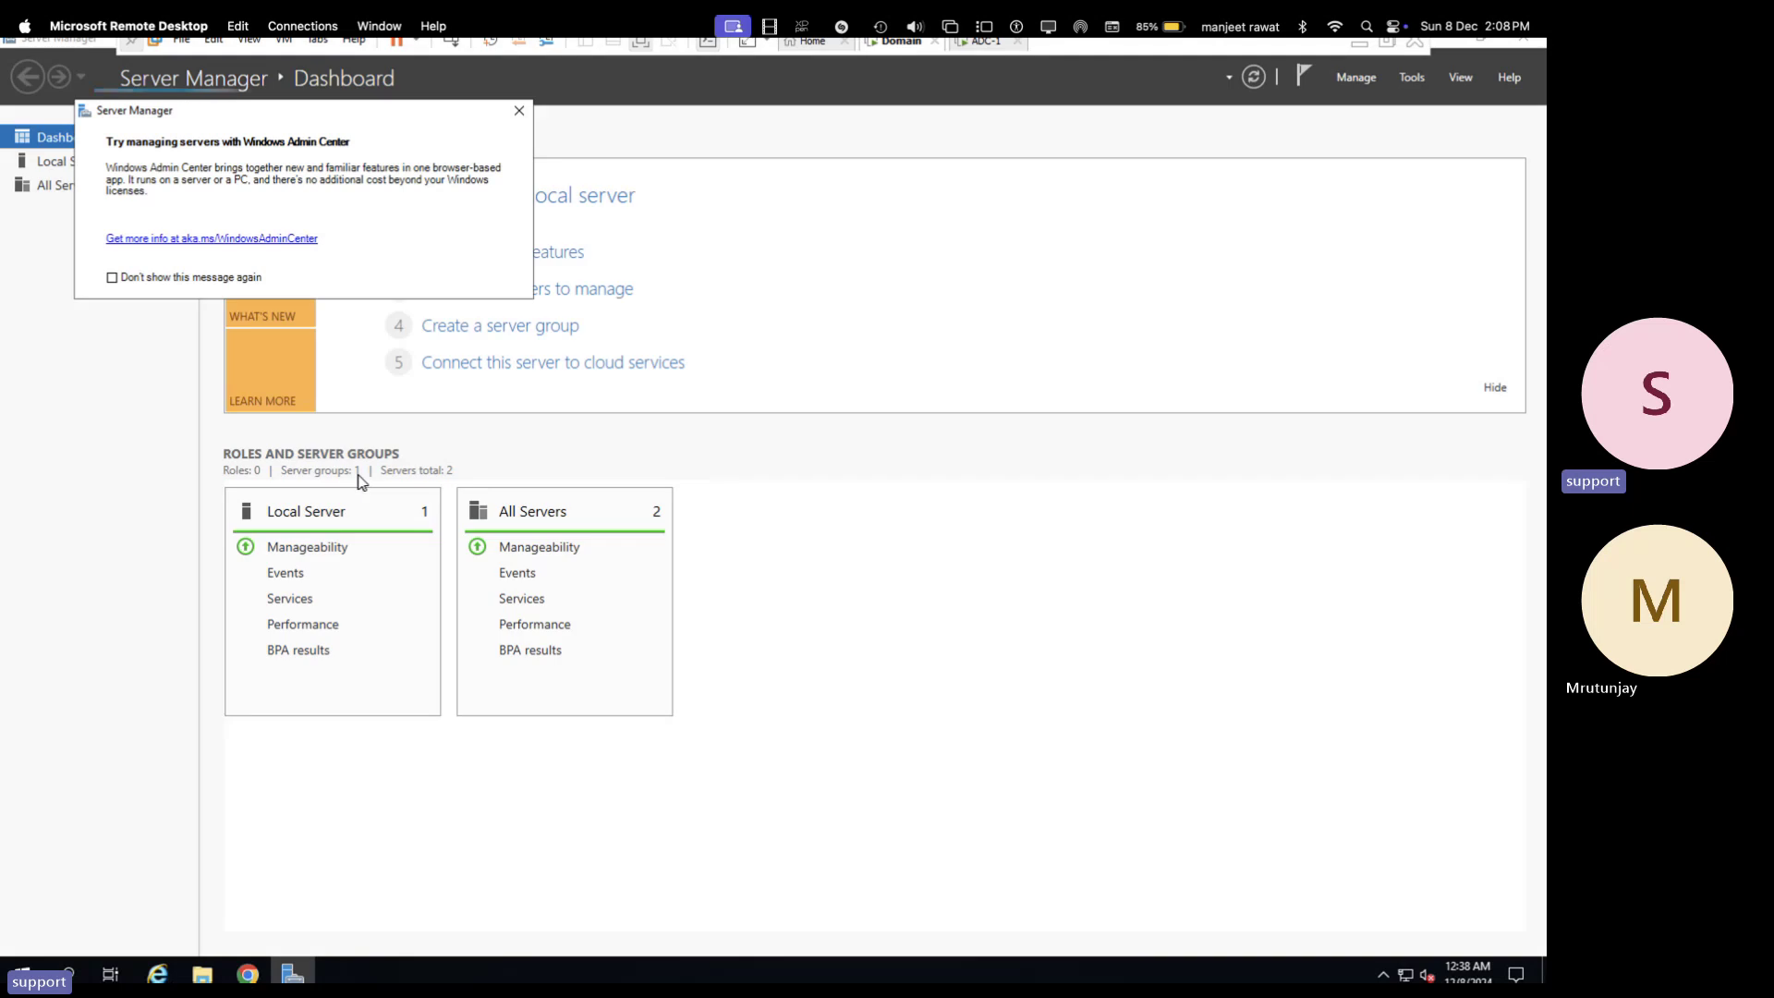
- Dismiss the Windows Admin Center notice and launch Active Directory Sites and Services from Tools
{"action": "left_click", "coordinate": [519, 110]}
{"action": "left_click", "coordinate": [1412, 77]}
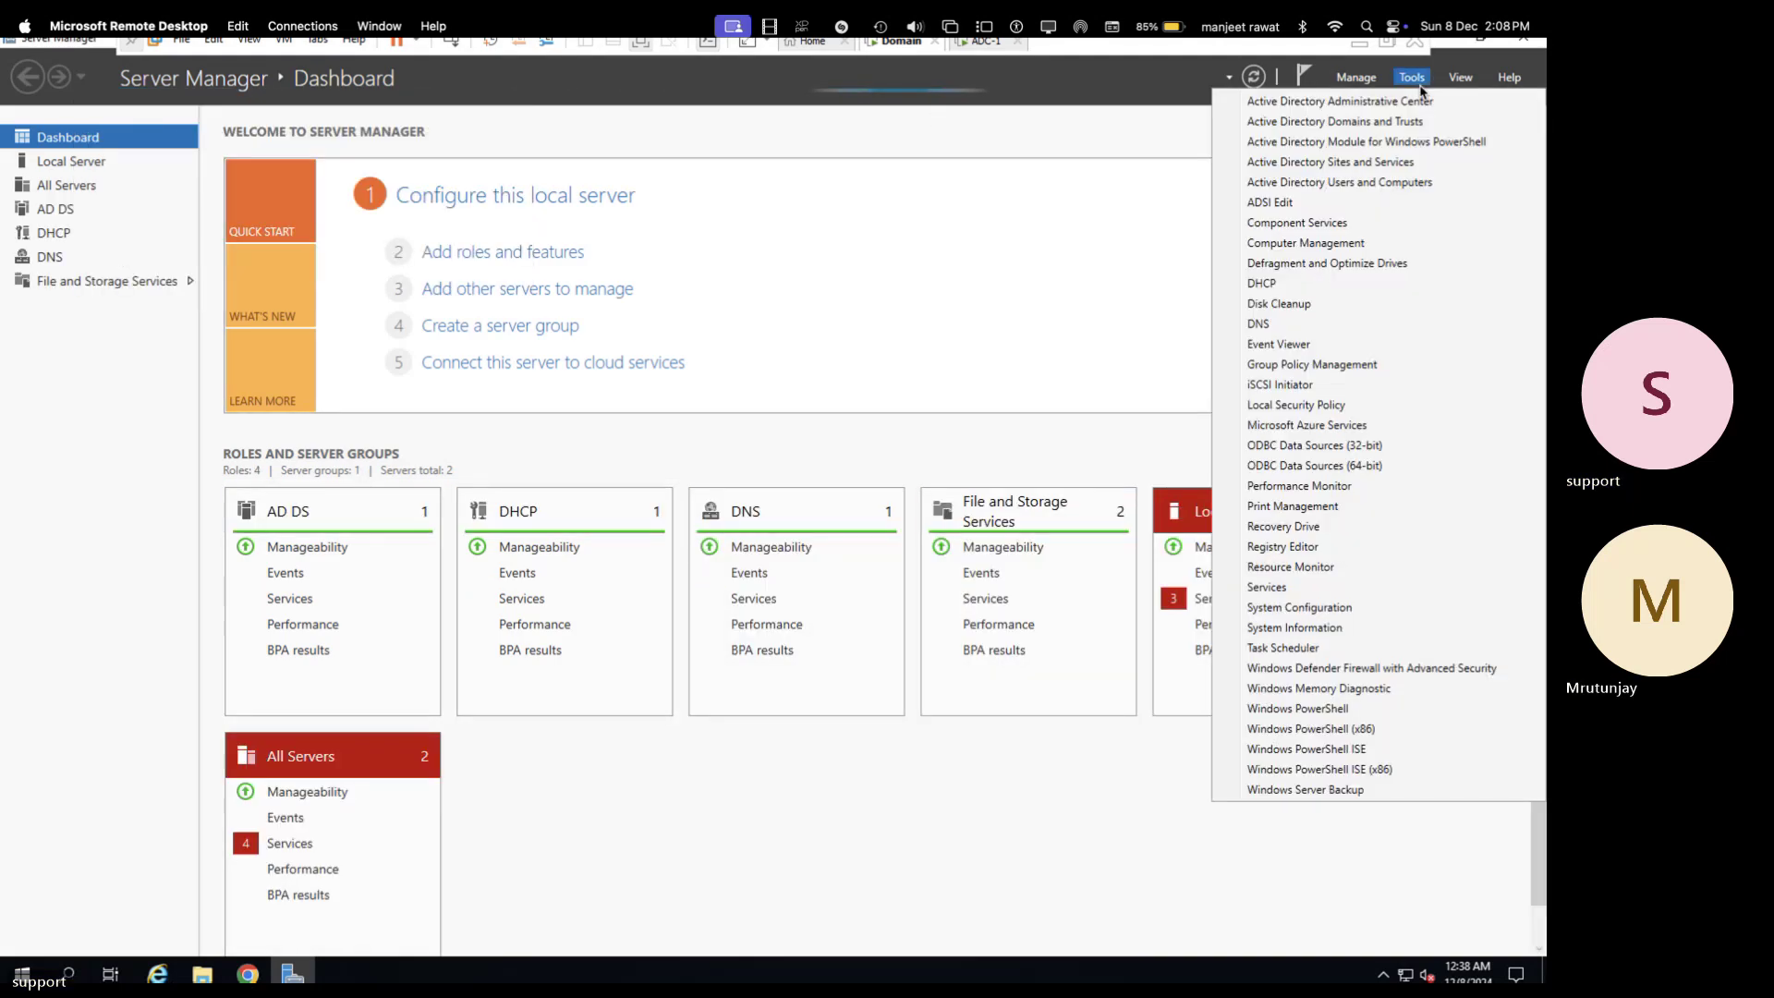
{"action": "left_click", "coordinate": [1331, 165]}
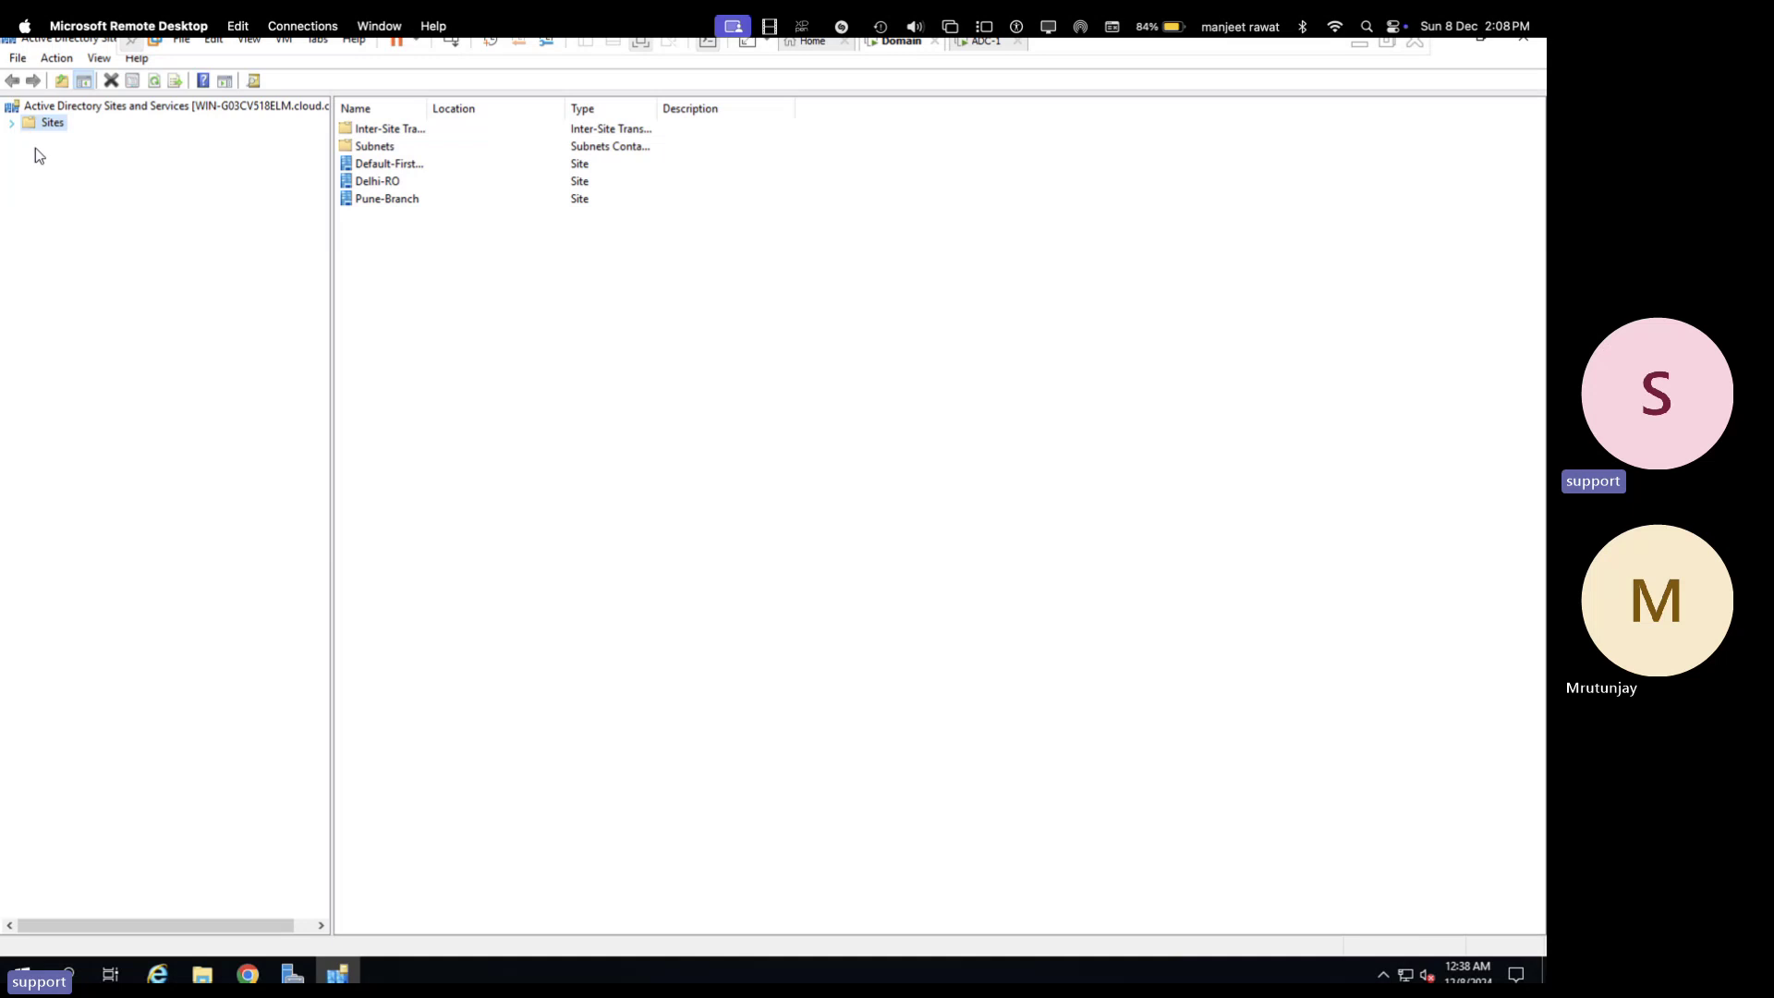
- Expand Sites, select Default-First-Site-Name, and widen the Name column
{"action": "left_click", "coordinate": [11, 123]}
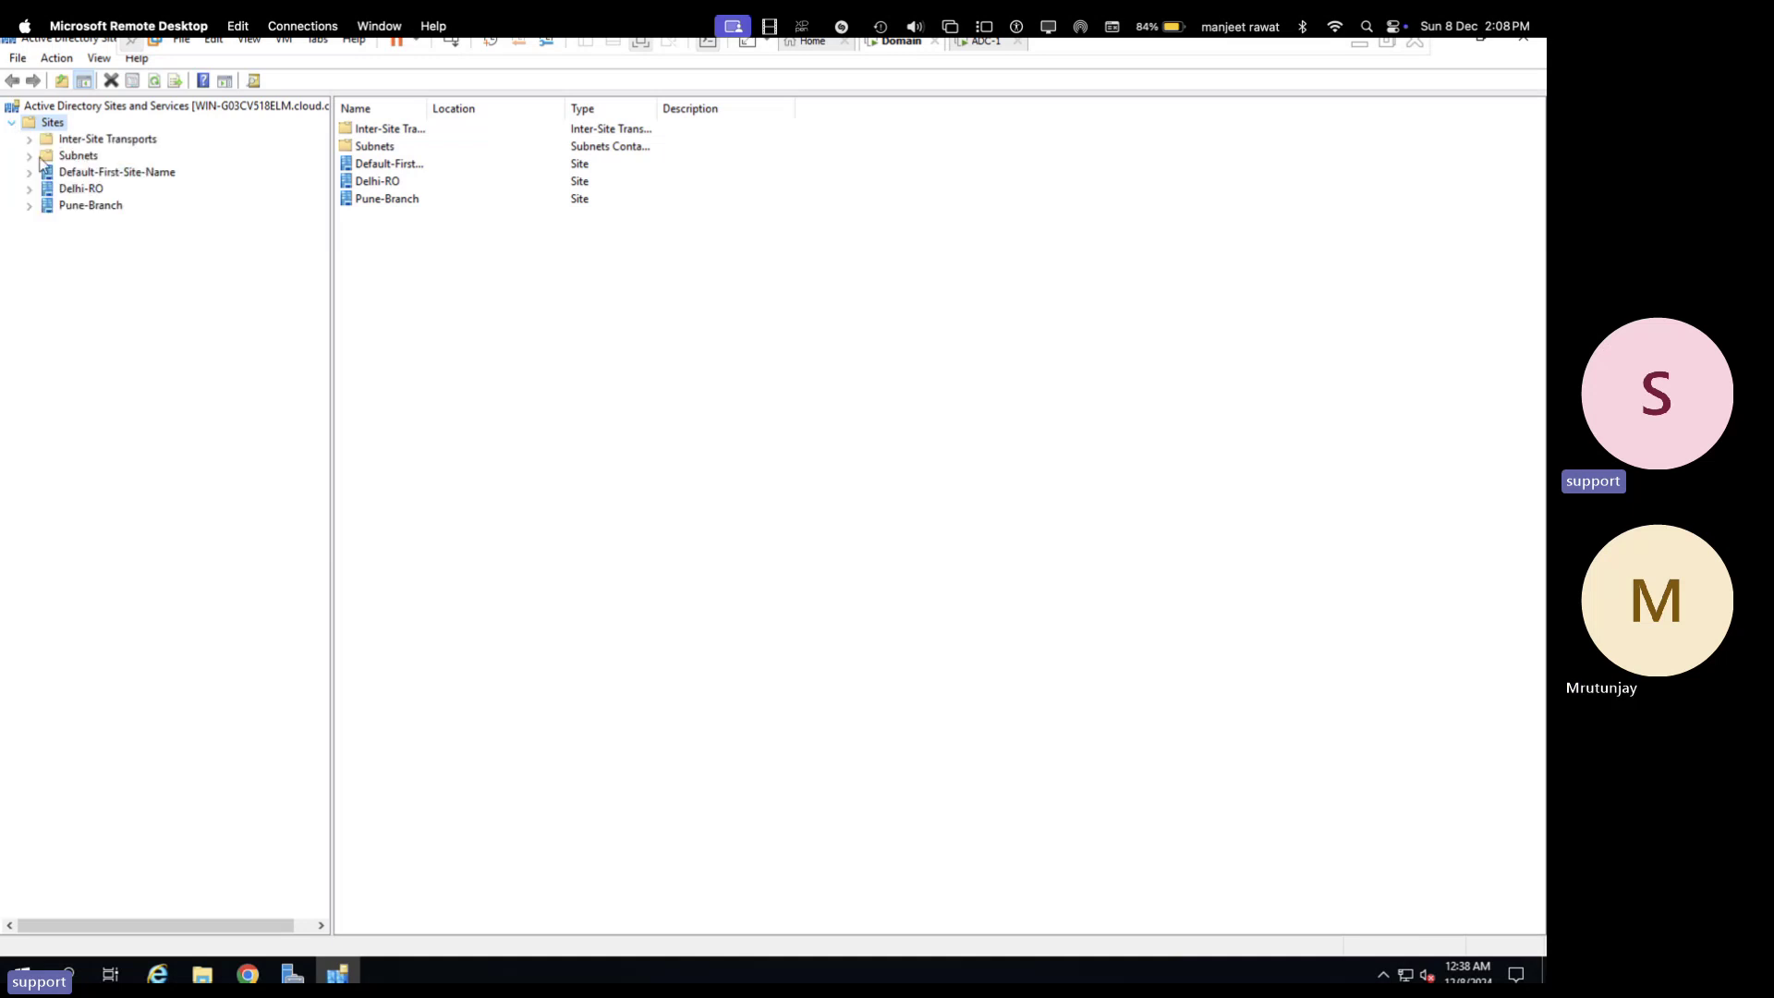
{"action": "right_click", "coordinate": [90, 211]}
{"action": "left_click", "coordinate": [48, 273]}
{"action": "left_click", "coordinate": [126, 175]}
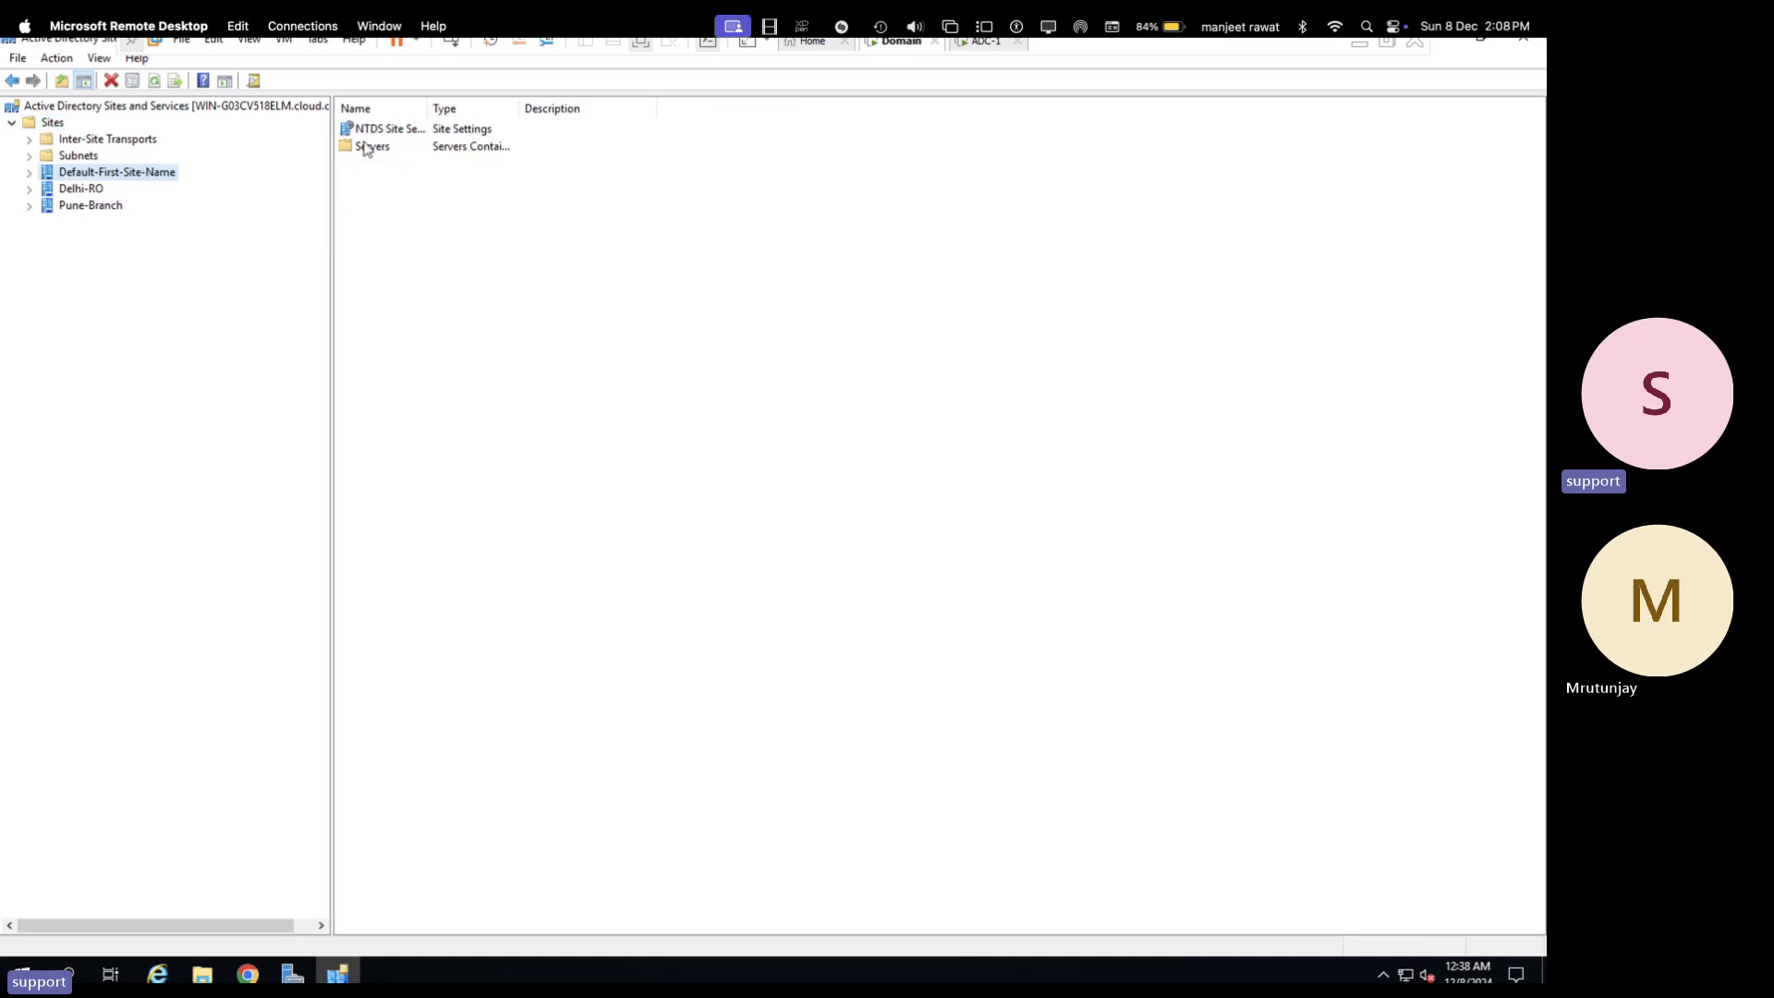
{"action": "left_click_drag", "start_coordinate": [430, 105], "coordinate": [569, 110]}
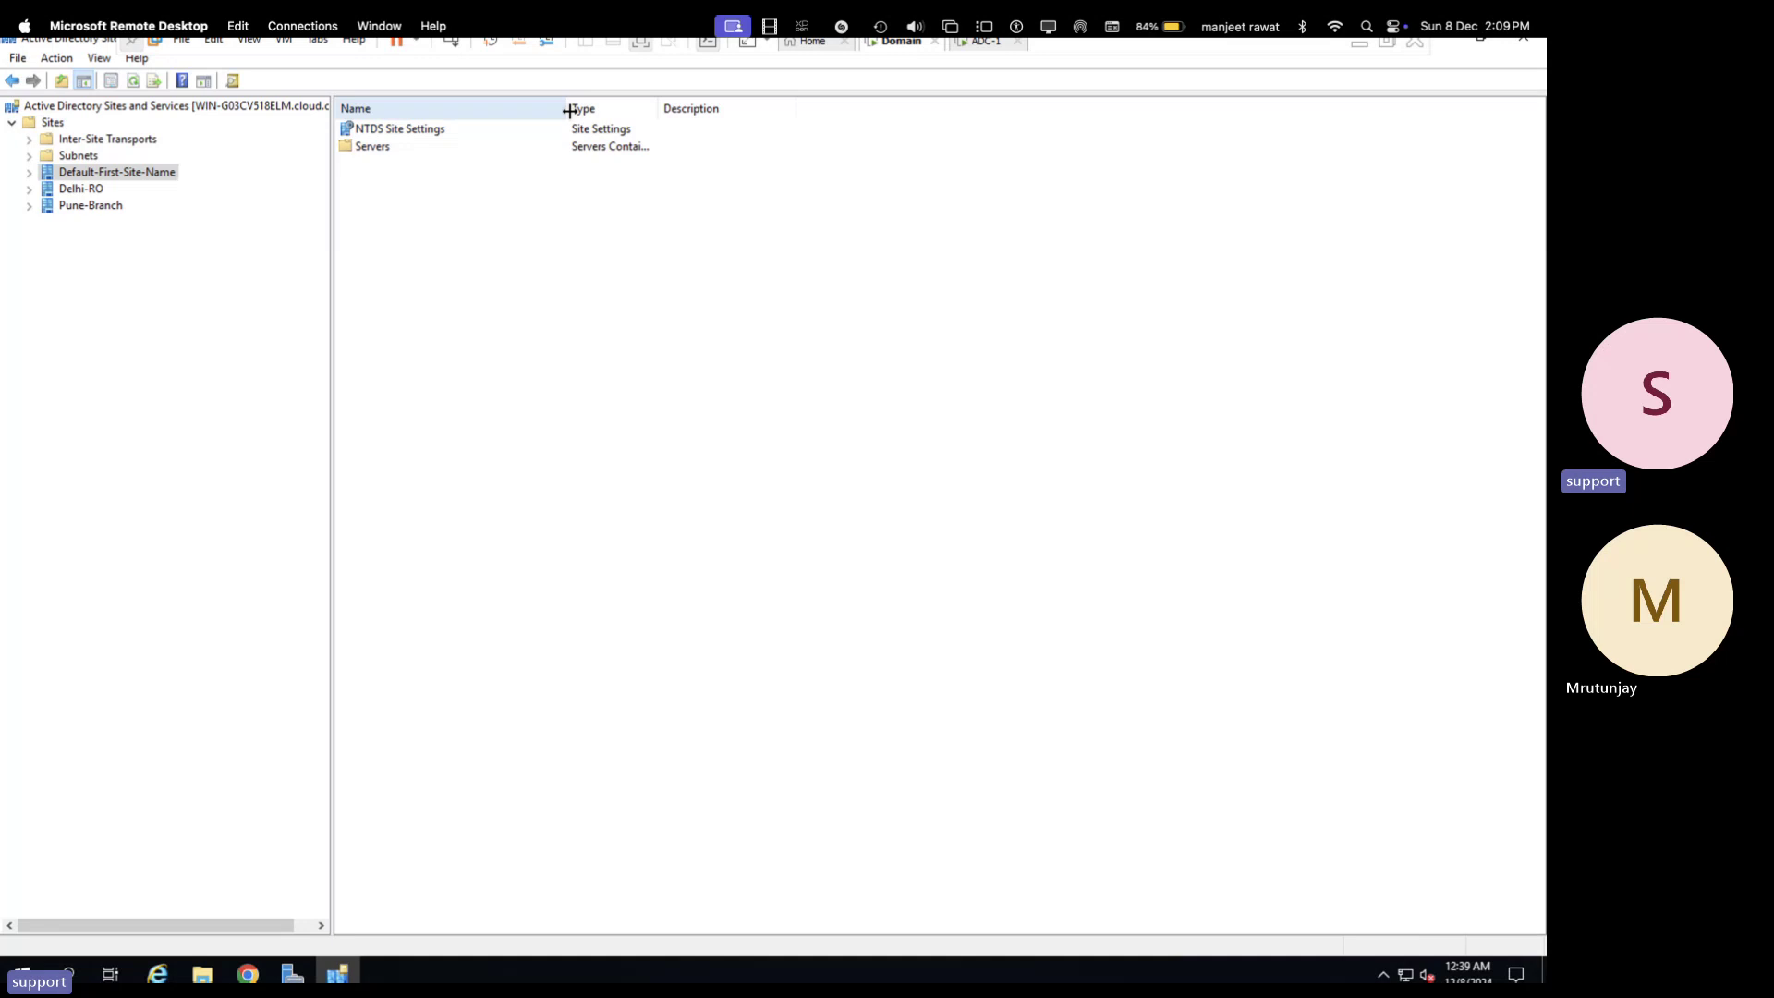
- Open Default-First-Site-Name's Servers, expand Pune-Branch and Delhi-RO, and list Delhi-RO's servers
{"action": "double_click", "coordinate": [374, 150]}
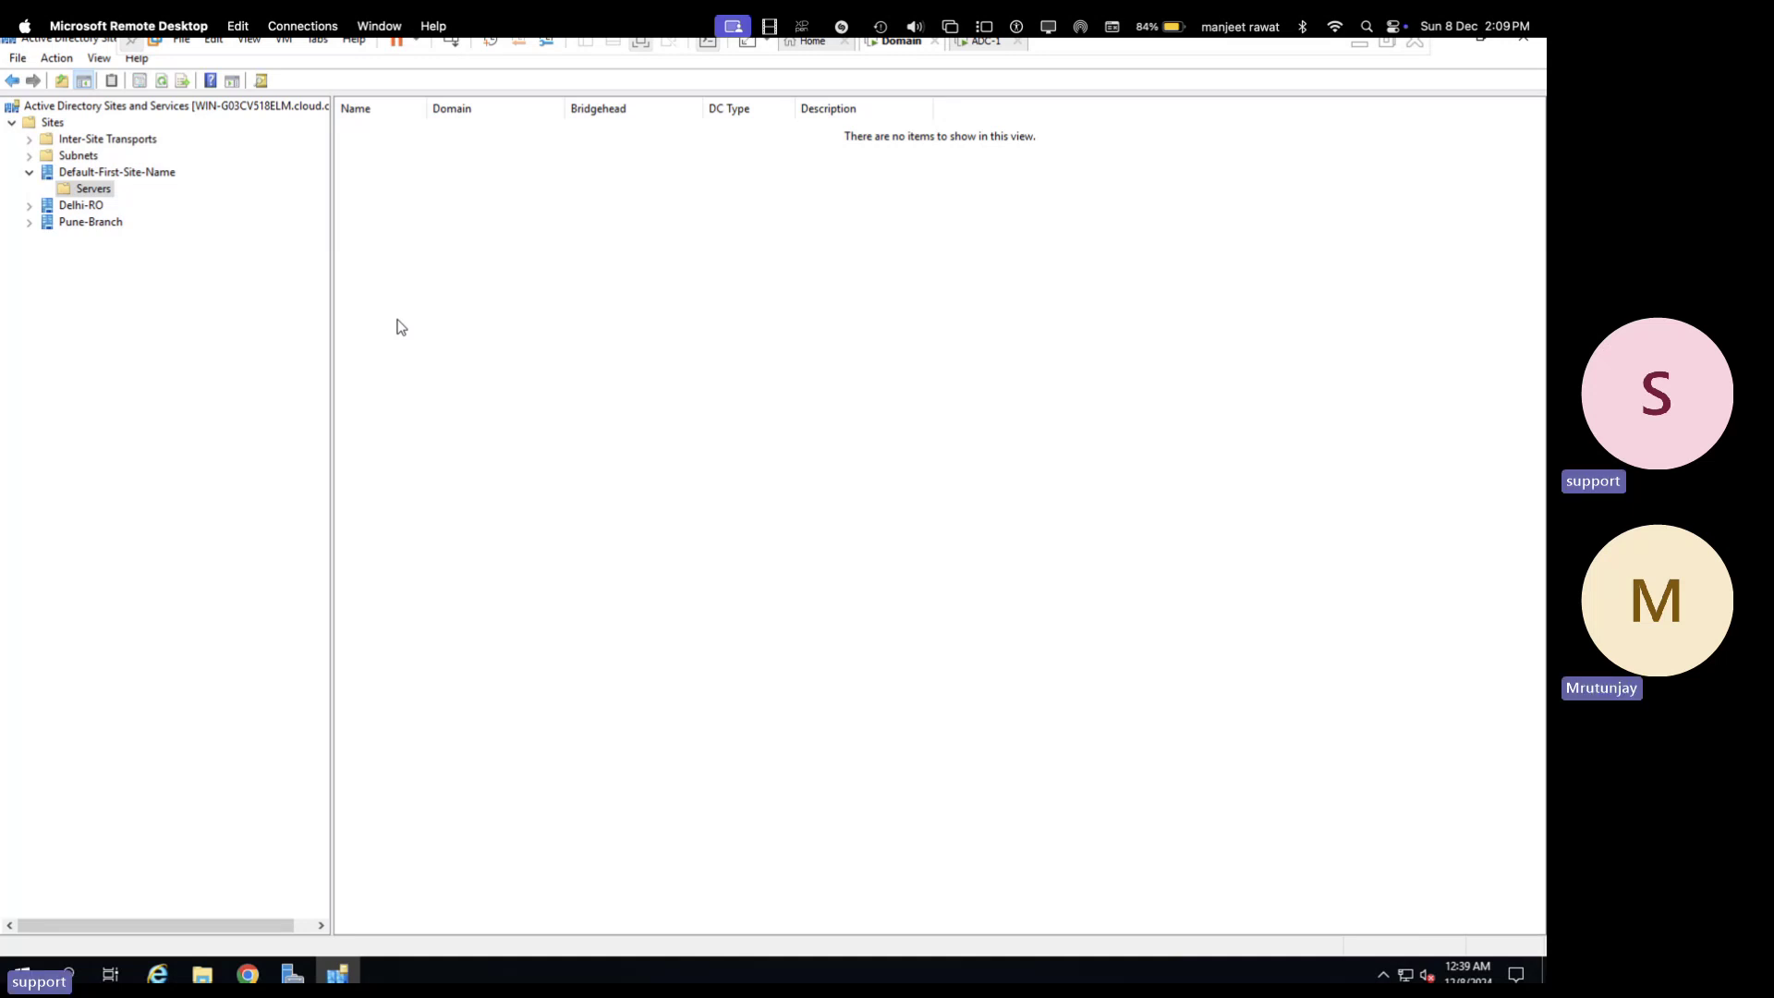
{"action": "left_click", "coordinate": [30, 222]}
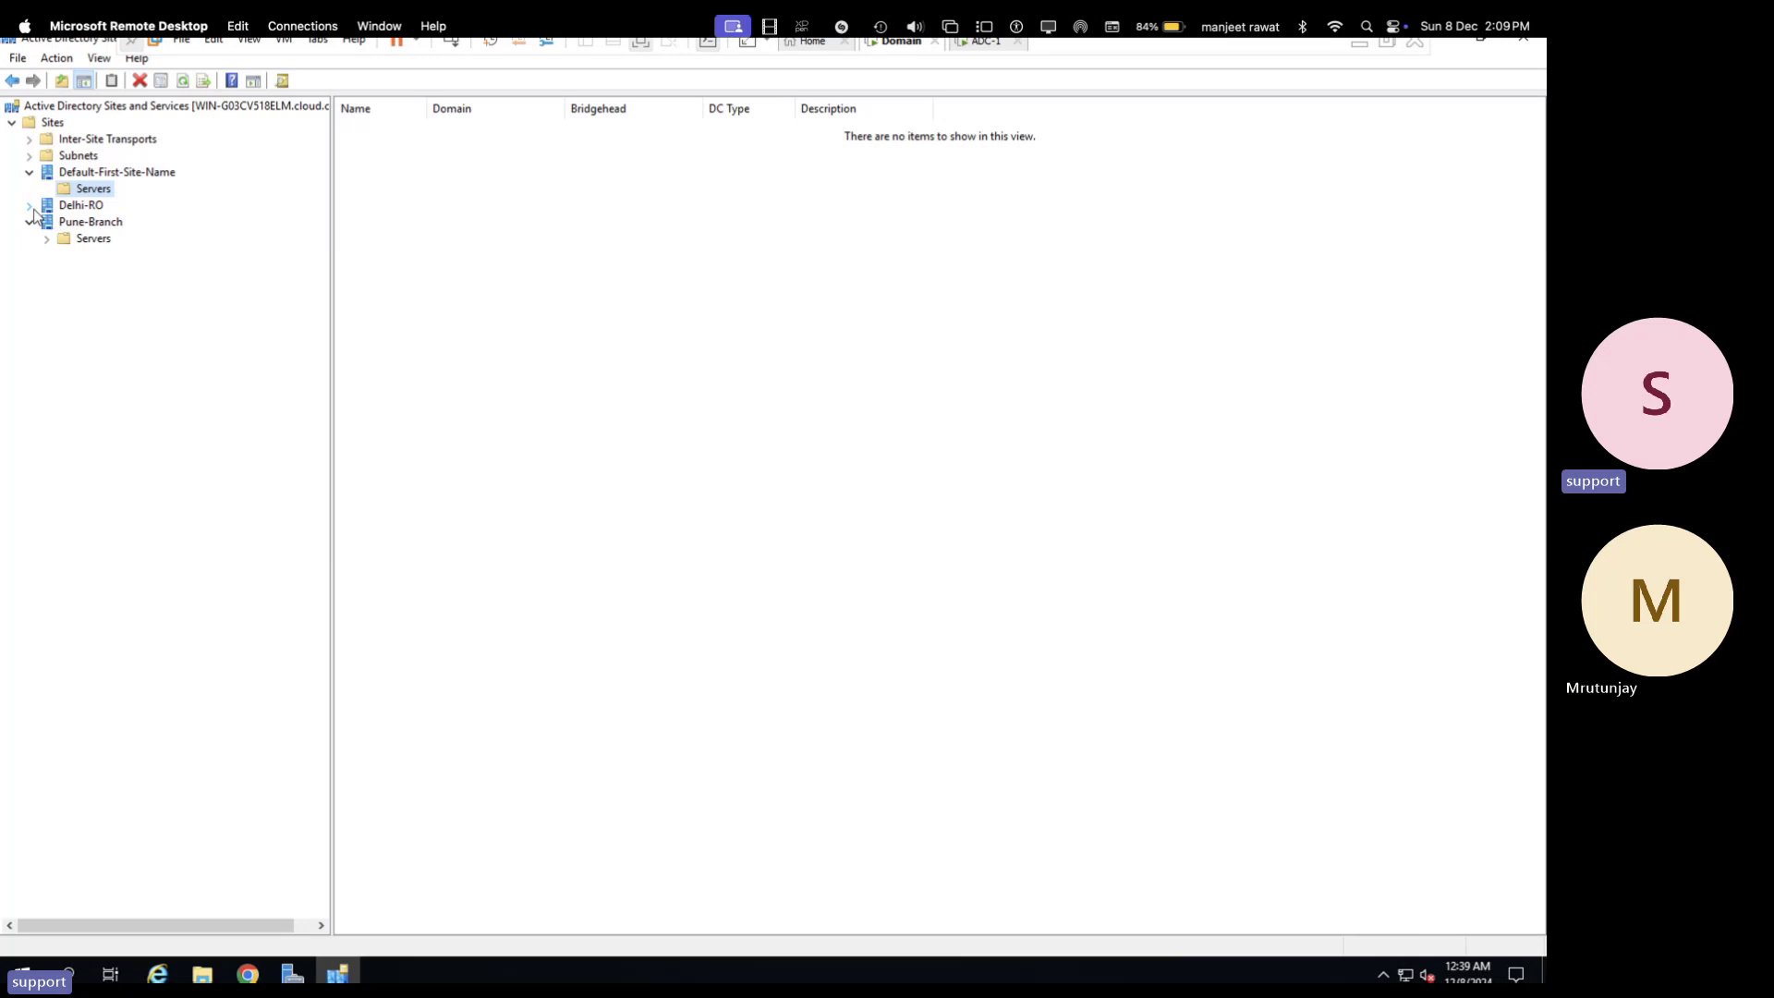
{"action": "left_click", "coordinate": [30, 205]}
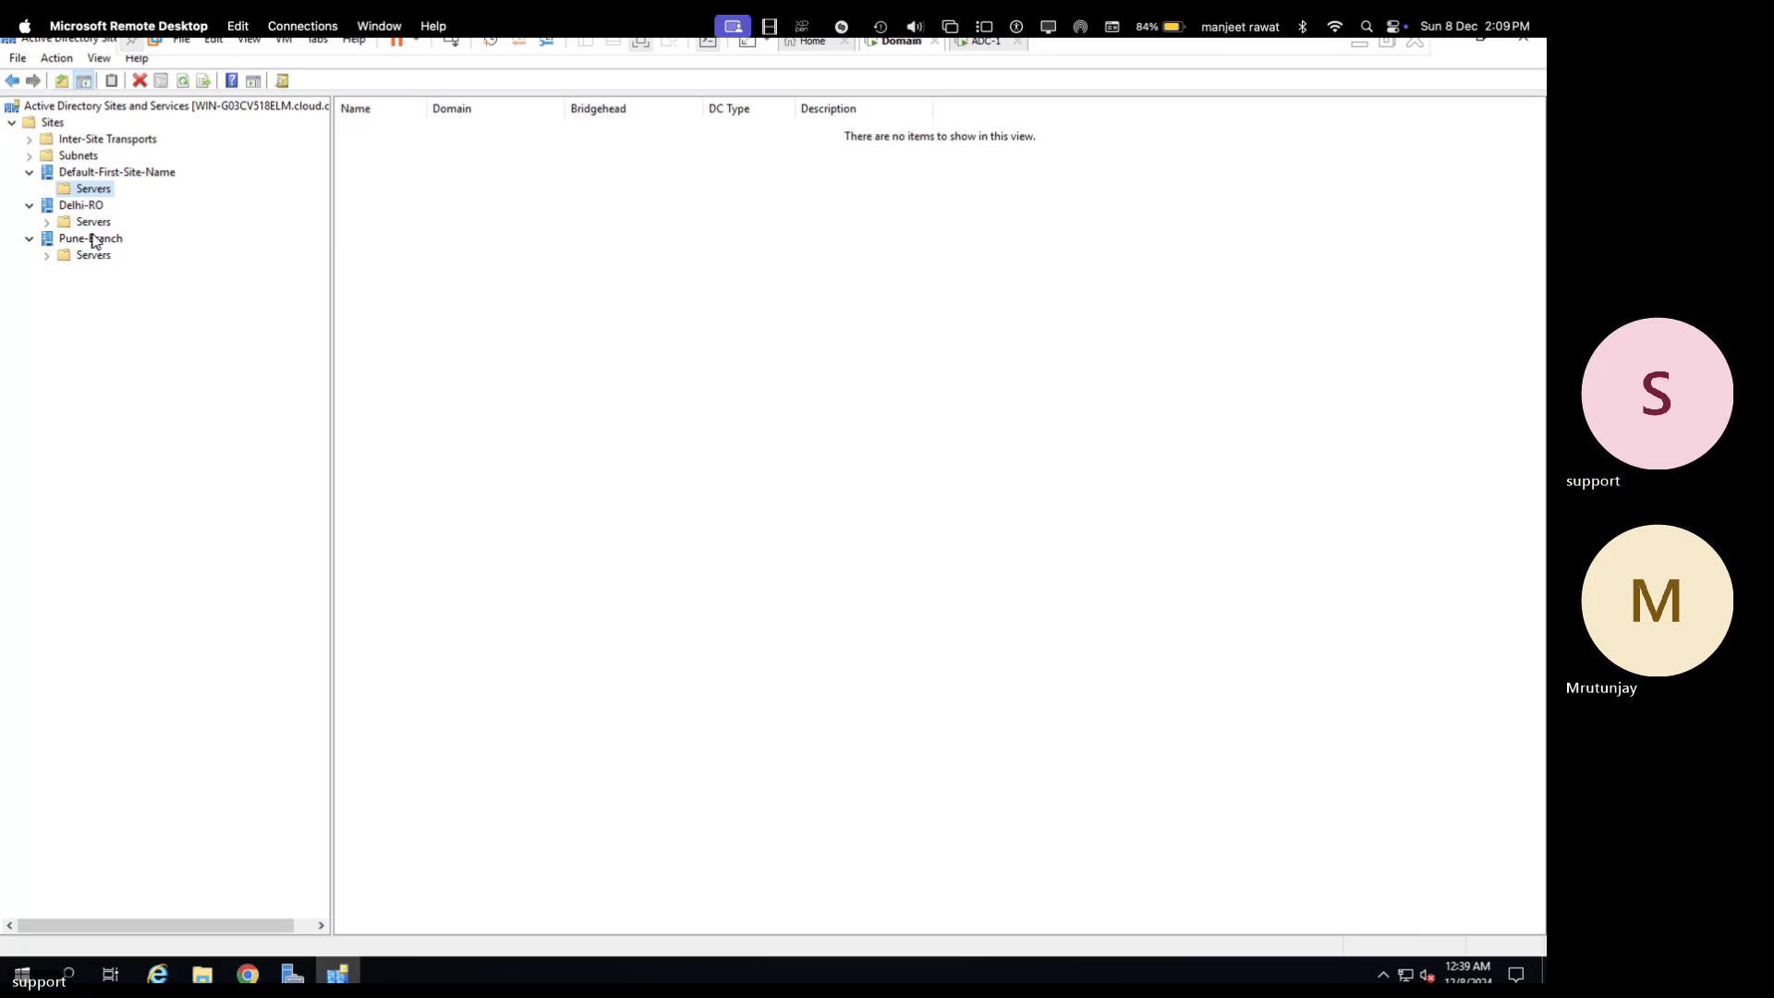
{"action": "left_click", "coordinate": [46, 222]}
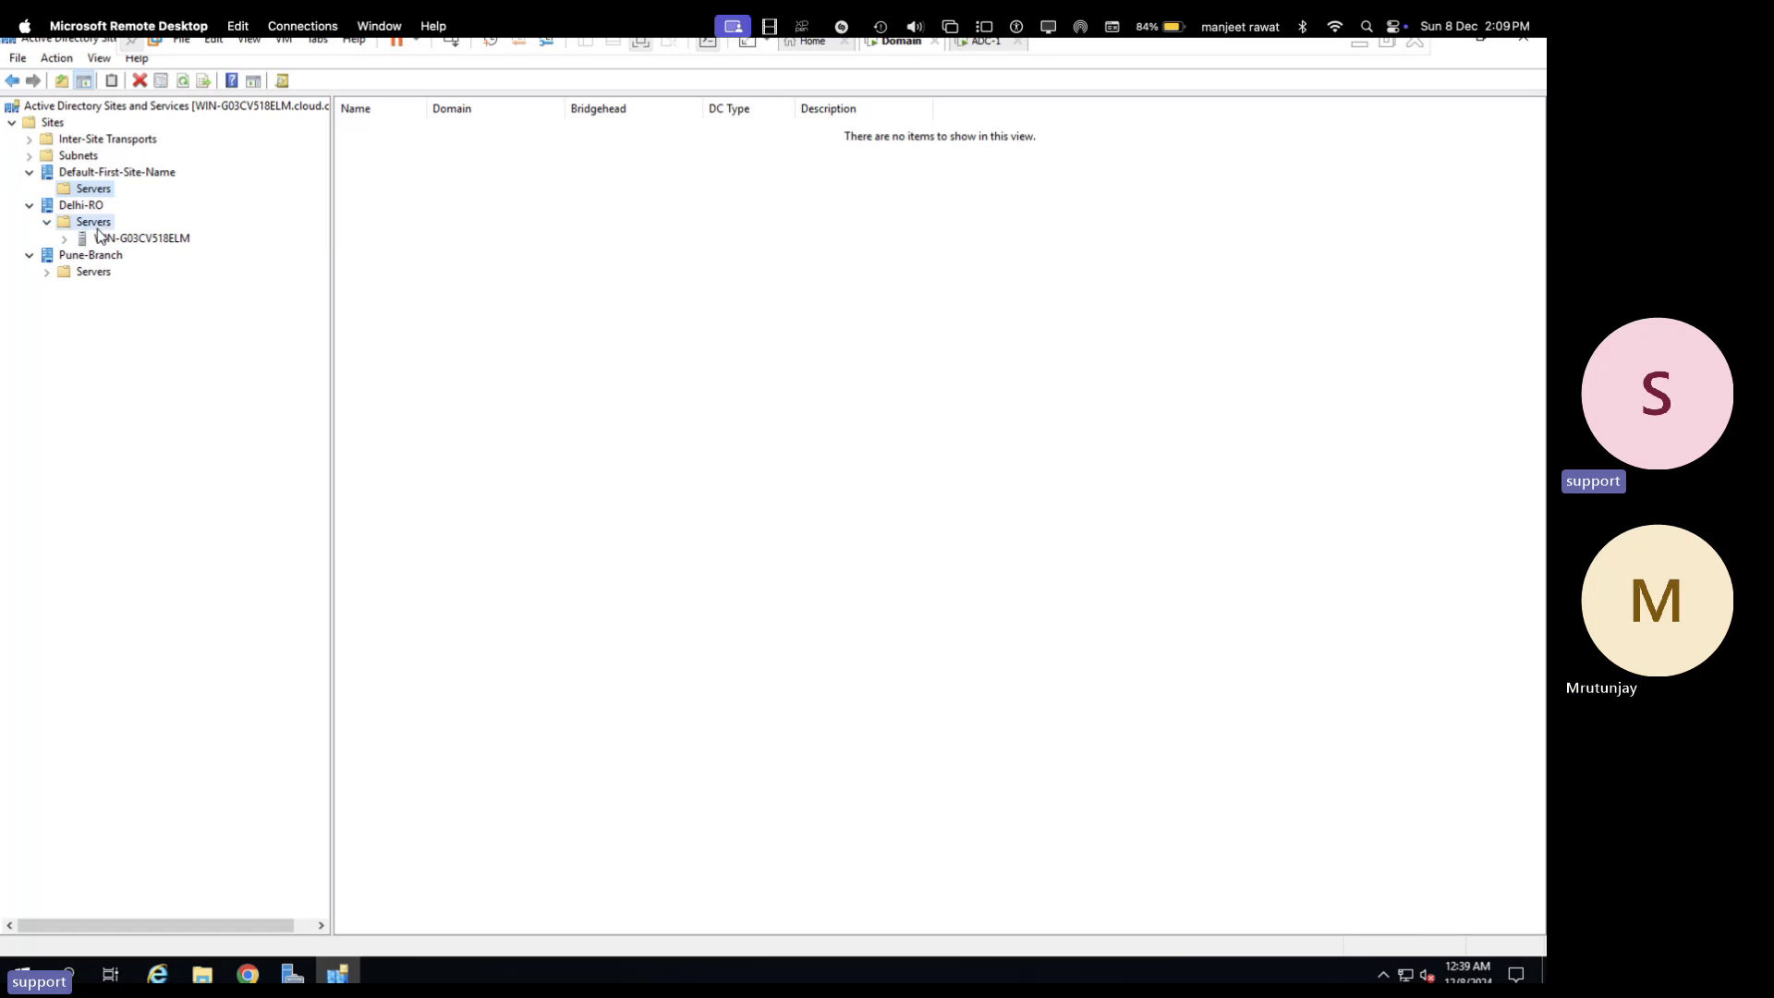
- Compare server WIN-G03CV518ELM in Delhi-RO with ADC-1 under Pune-Branch's Servers
{"action": "left_click", "coordinate": [115, 241]}
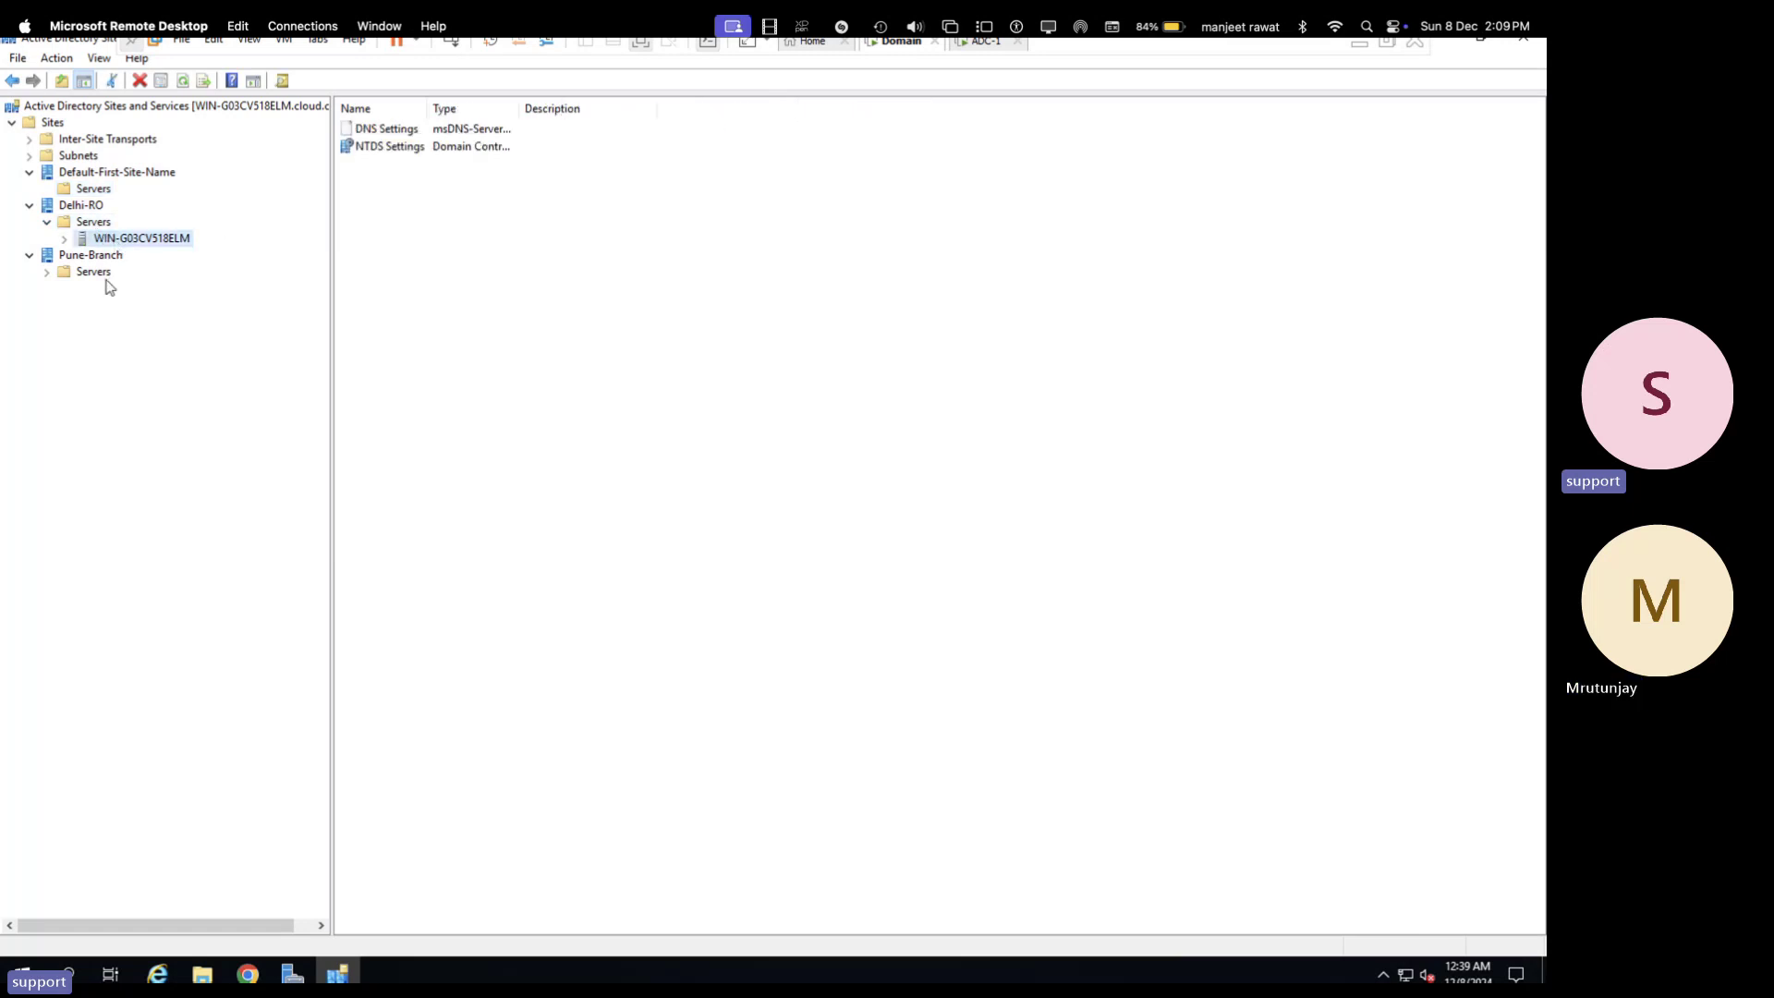
{"action": "left_click", "coordinate": [47, 271]}
{"action": "left_click", "coordinate": [109, 288]}
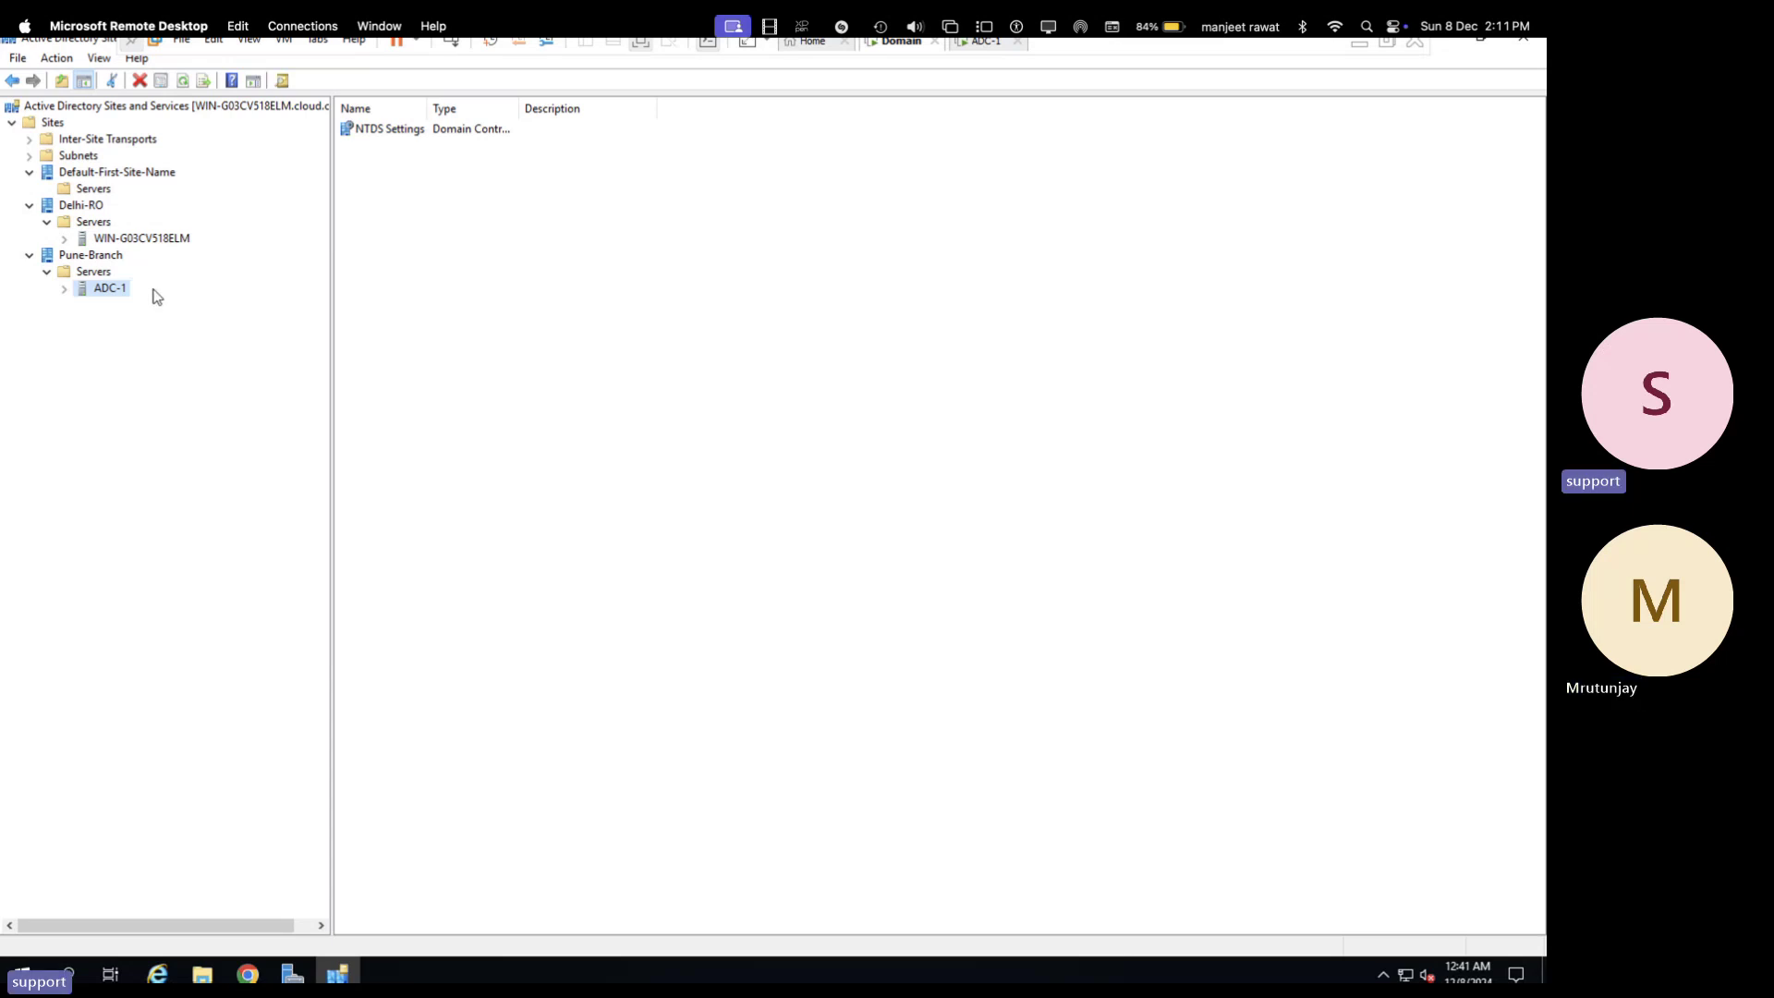
{"action": "left_click", "coordinate": [154, 240]}
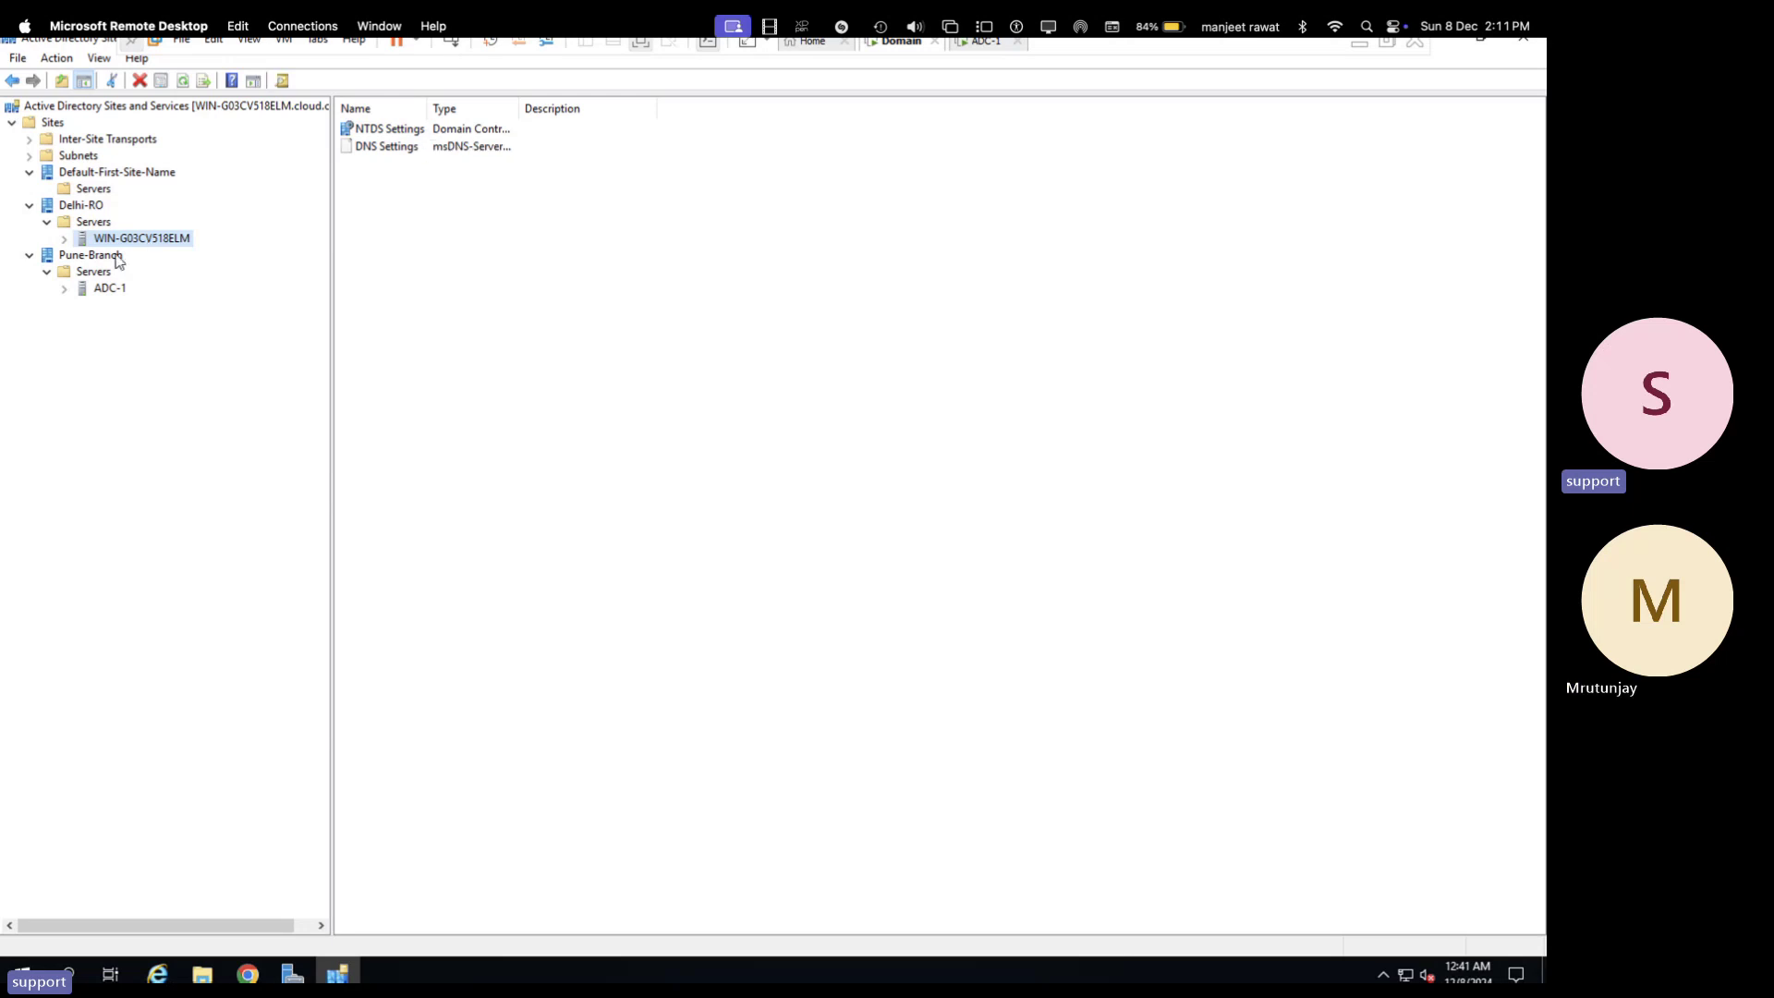
{"action": "left_click", "coordinate": [108, 292]}
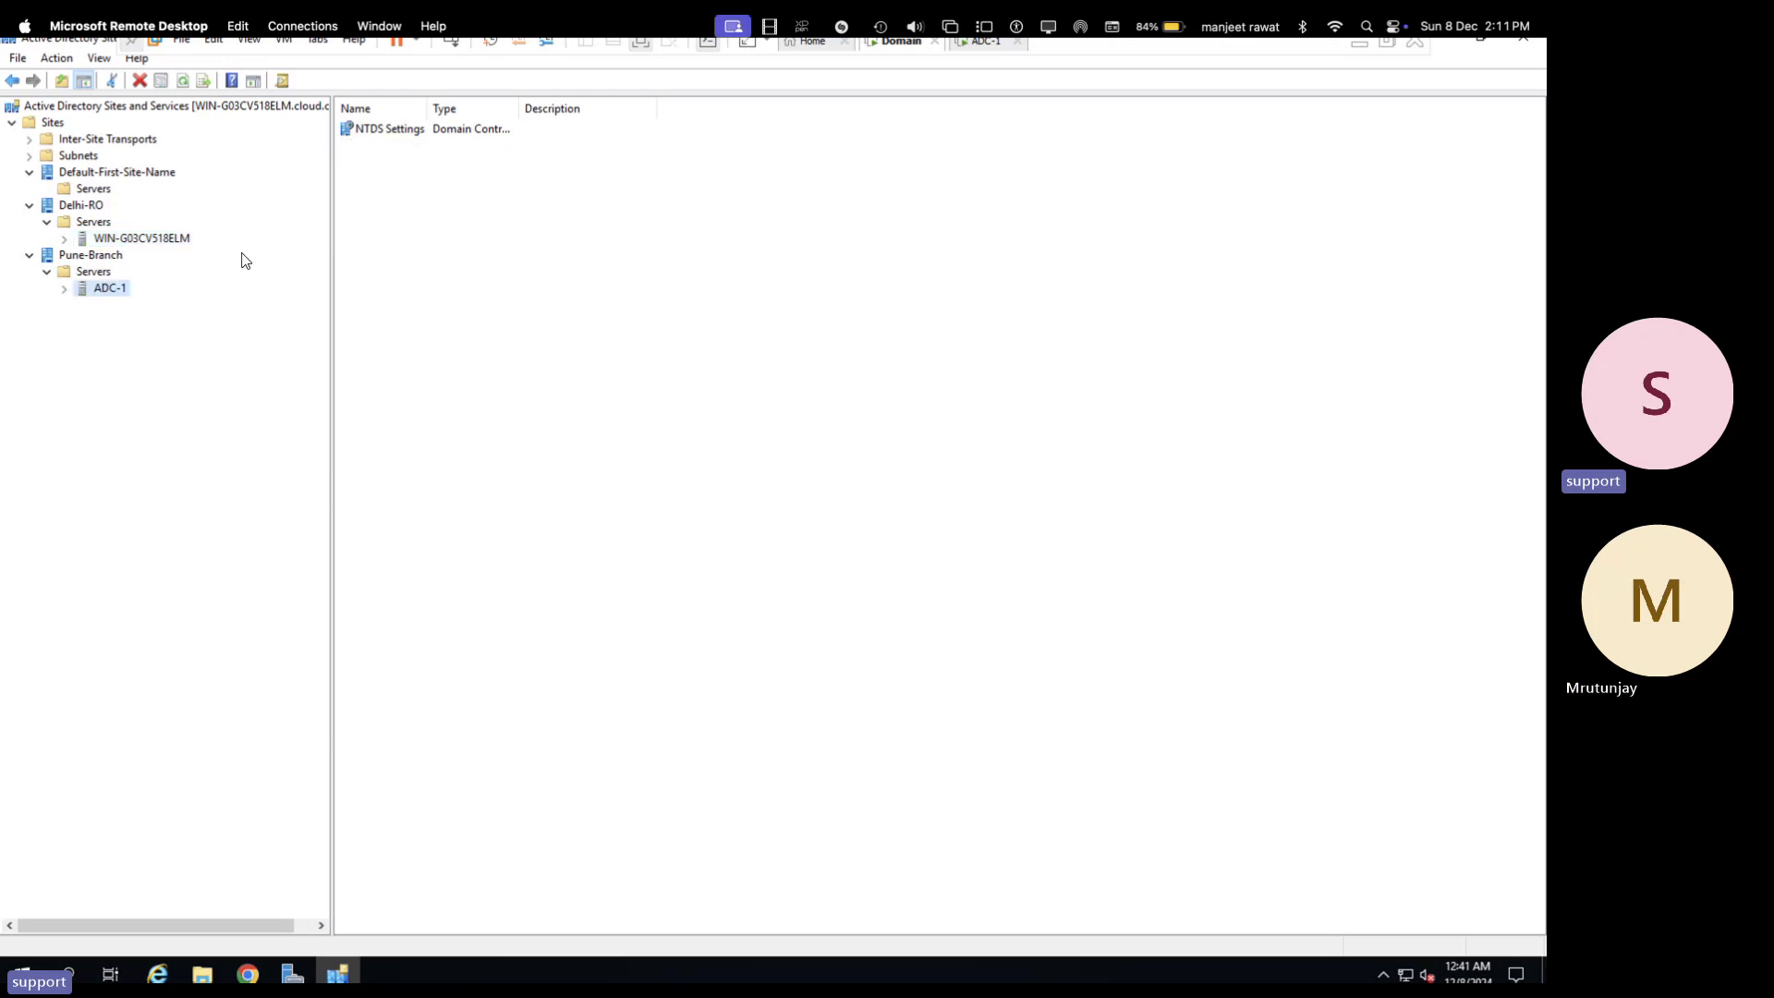
{"action": "left_click", "coordinate": [127, 237]}
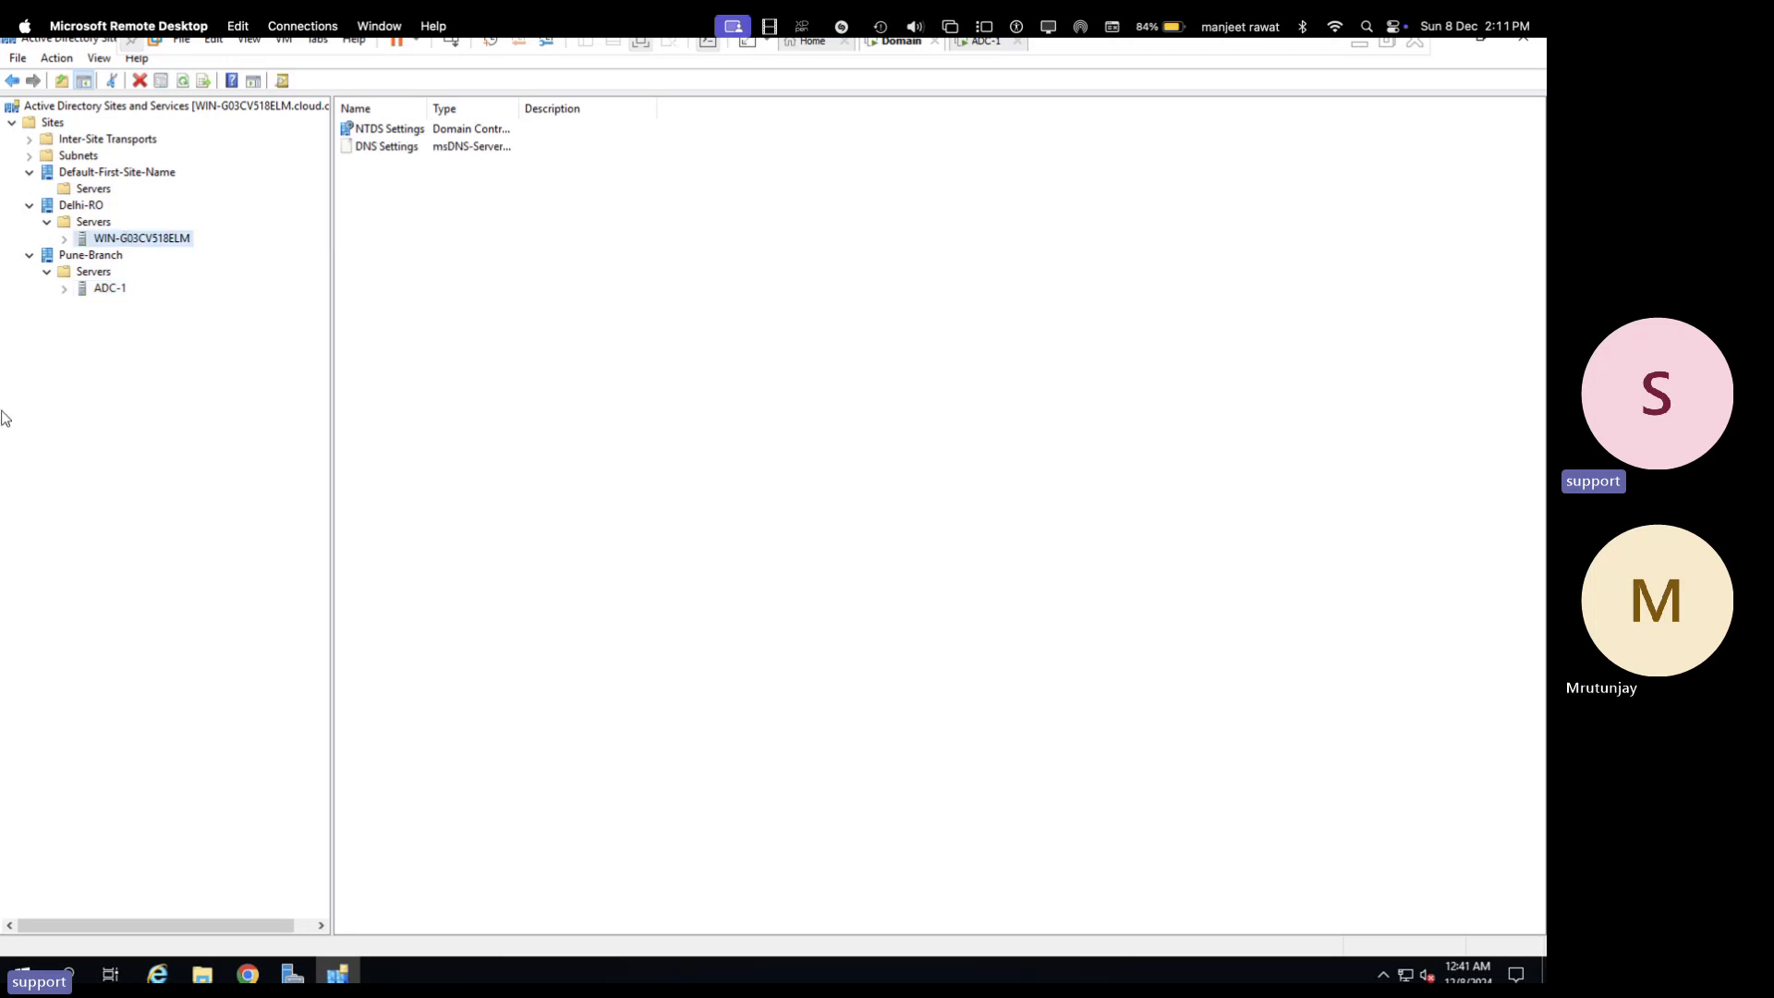
- Open WIN-G03CV518ELM's NTDS Settings and inspect the automatically generated connection from ADC-1
{"action": "double_click", "coordinate": [409, 131]}
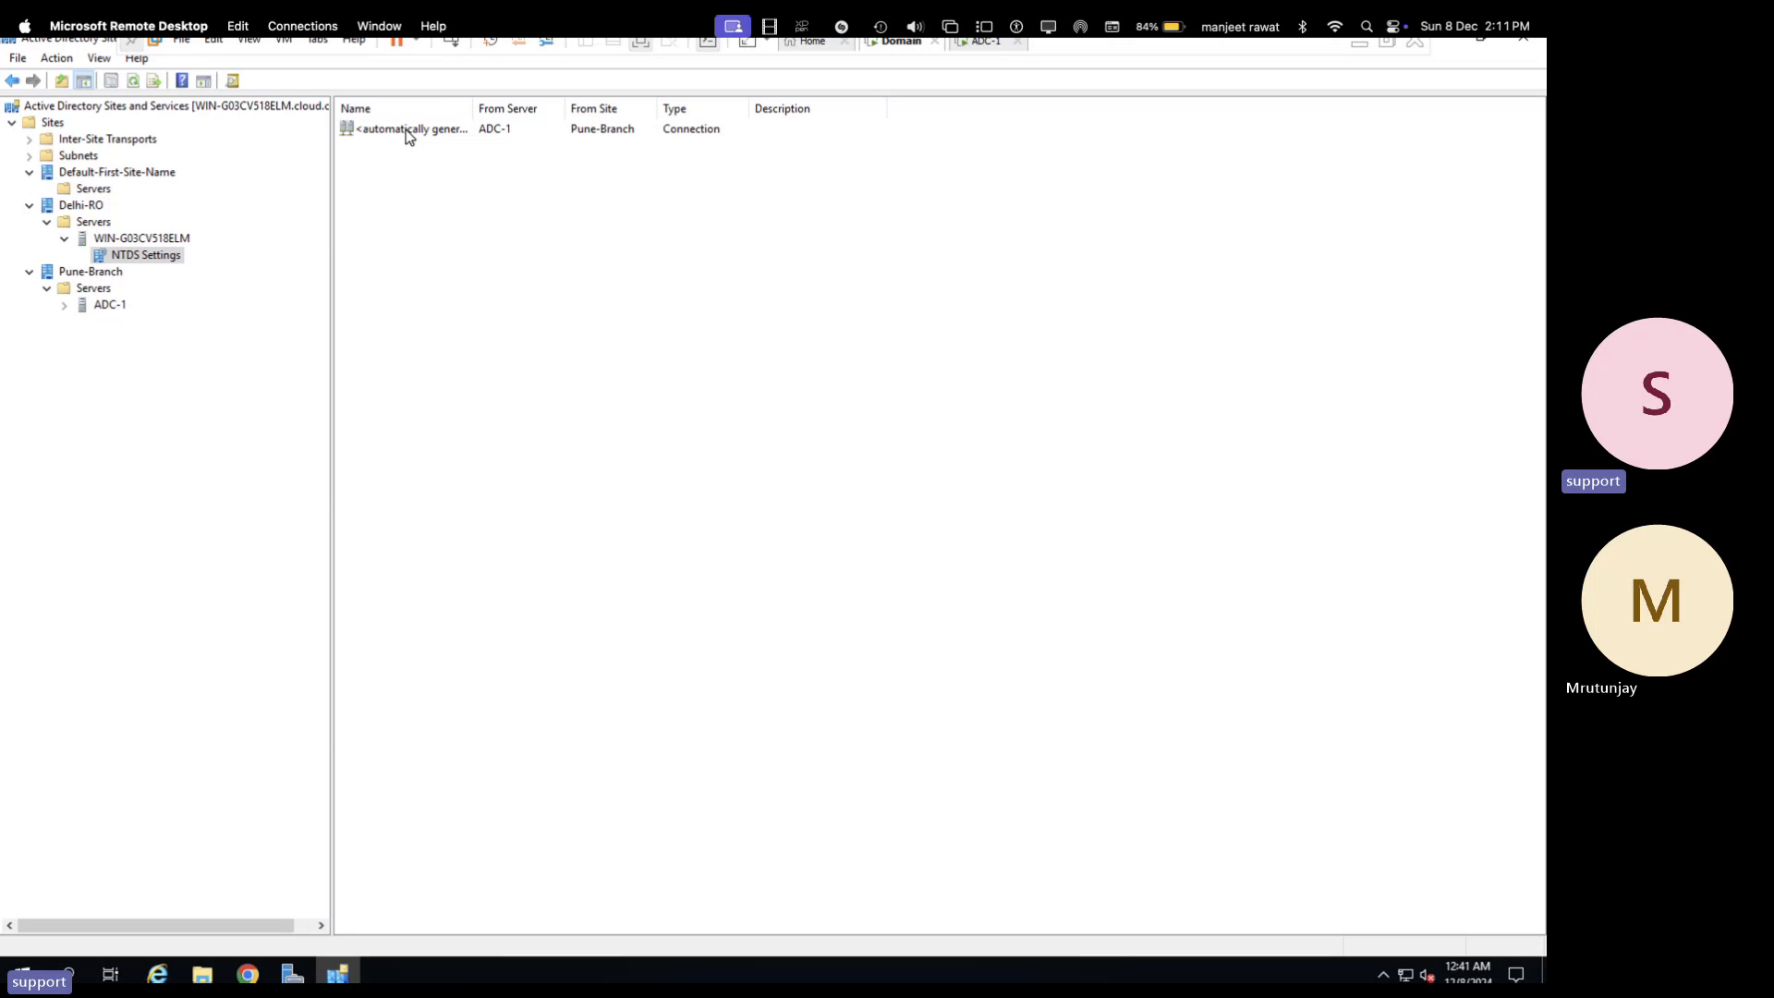
{"action": "double_click", "coordinate": [409, 137]}
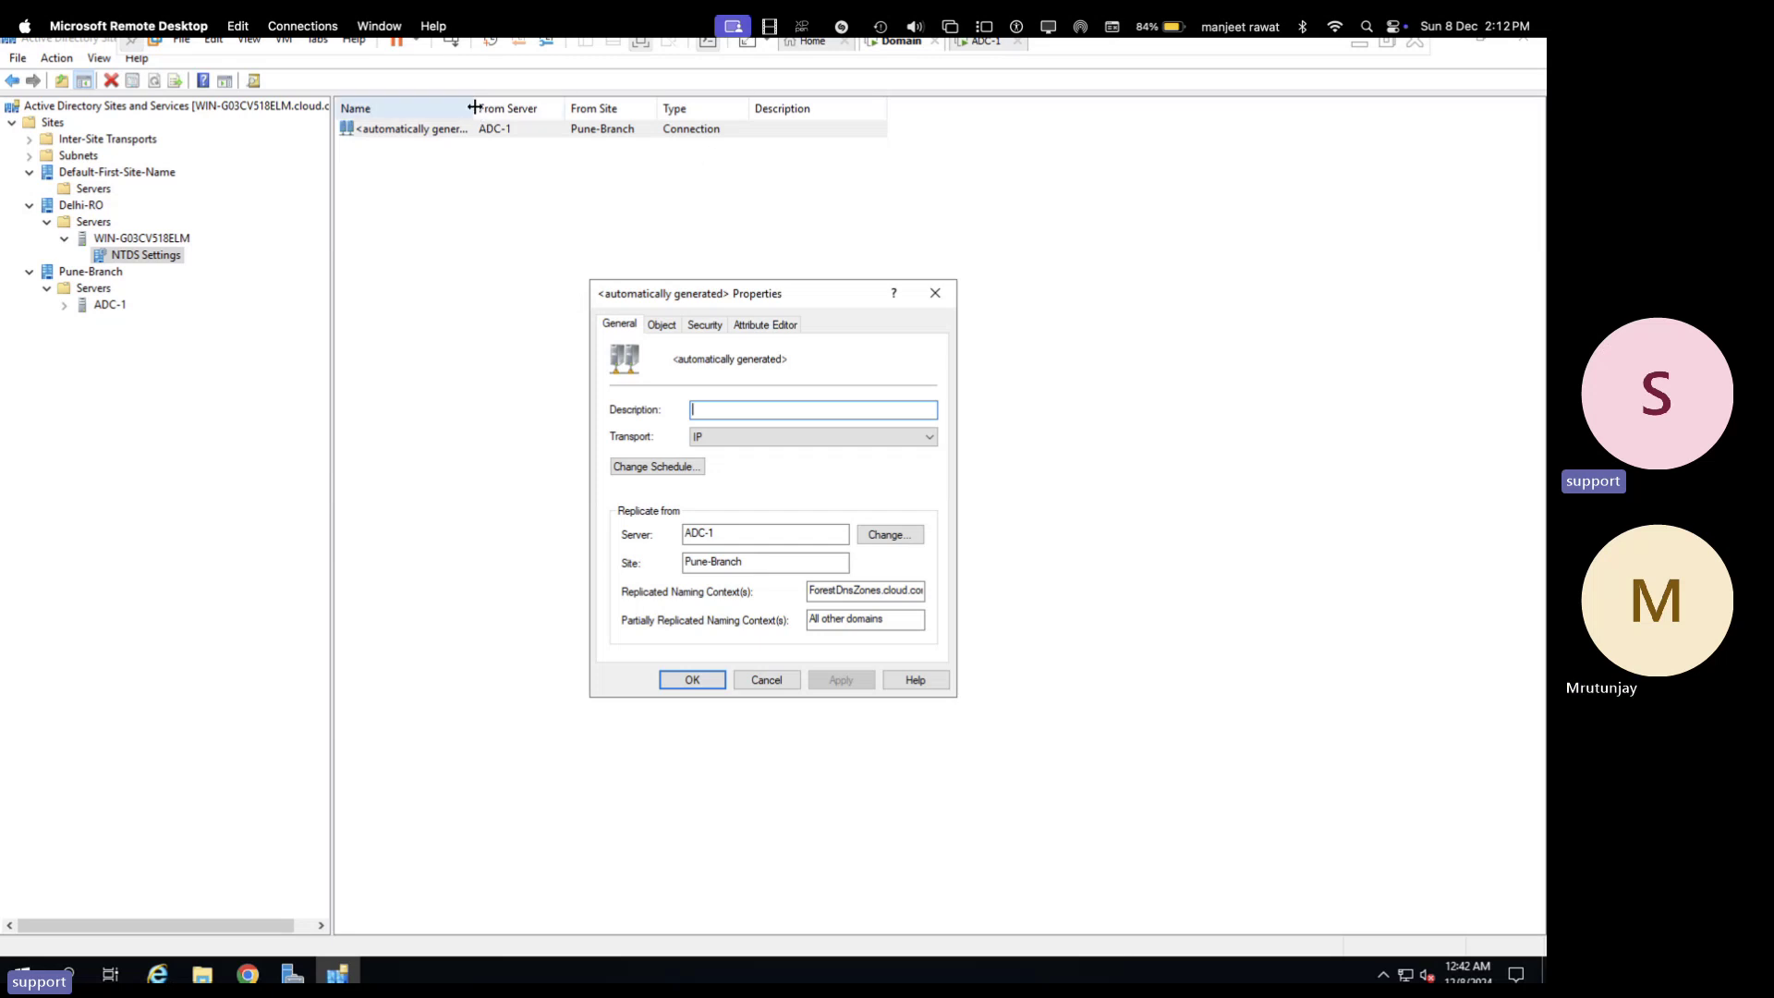
{"action": "left_click_drag", "start_coordinate": [474, 108], "coordinate": [543, 108]}
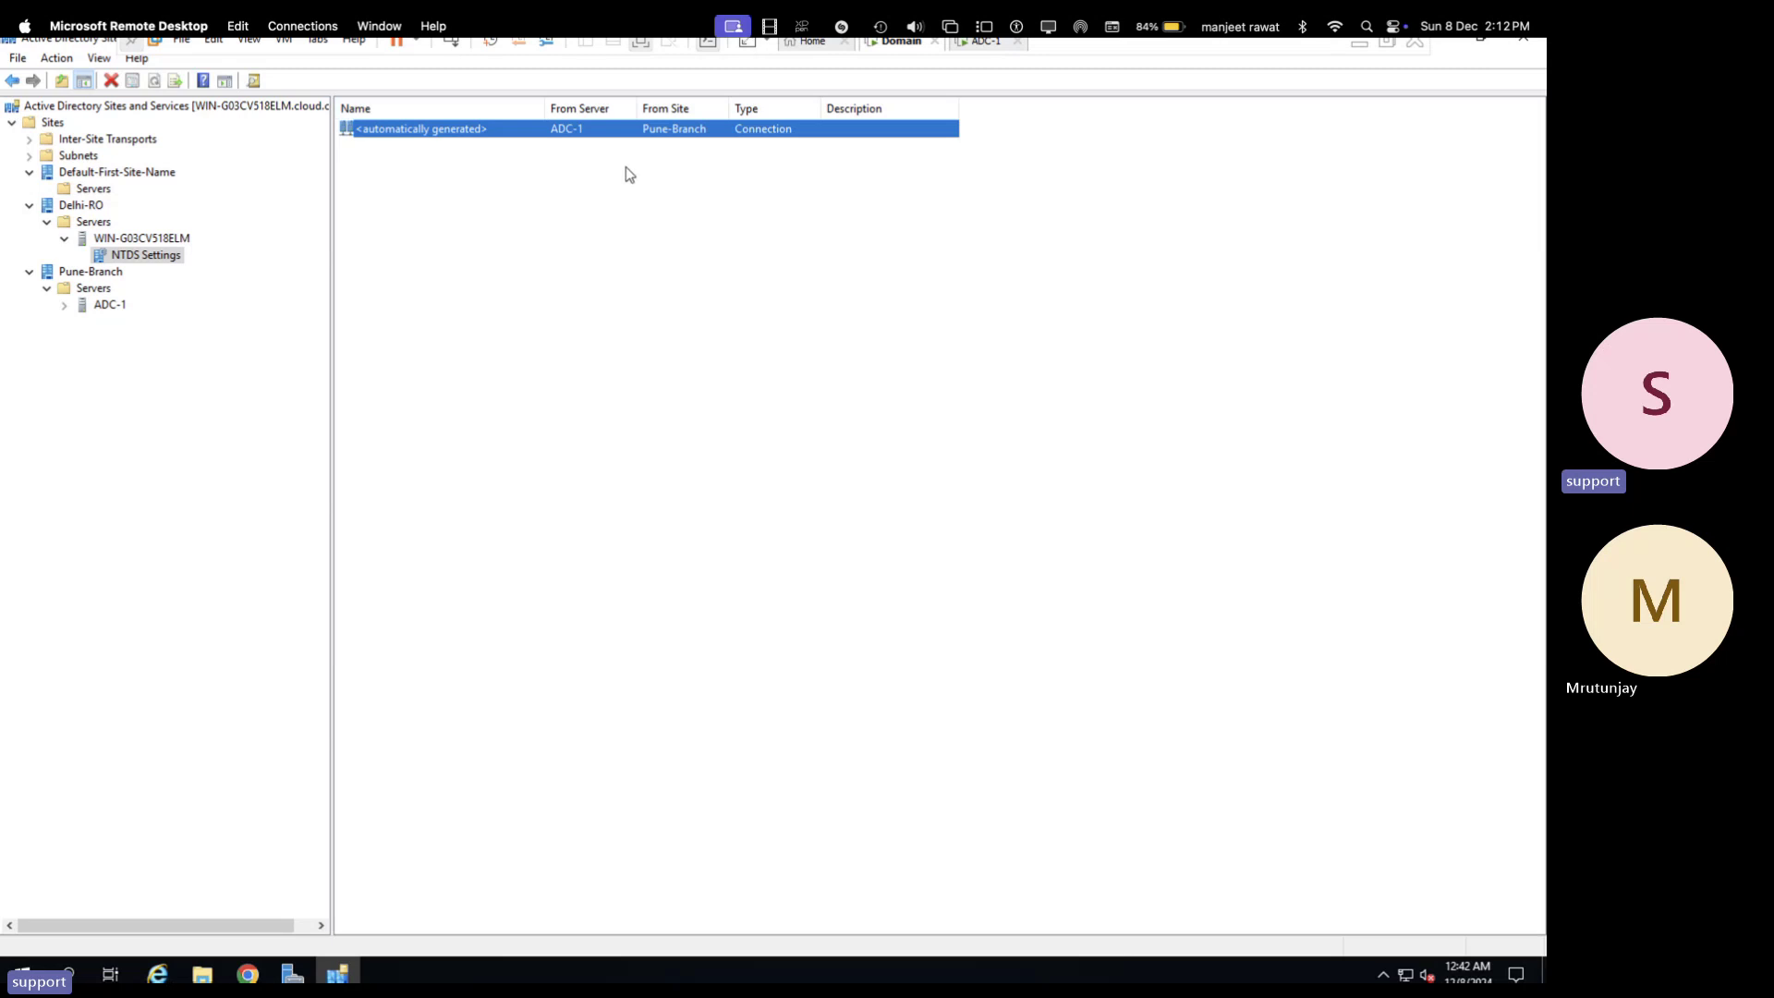
{"action": "double_click", "coordinate": [626, 131]}
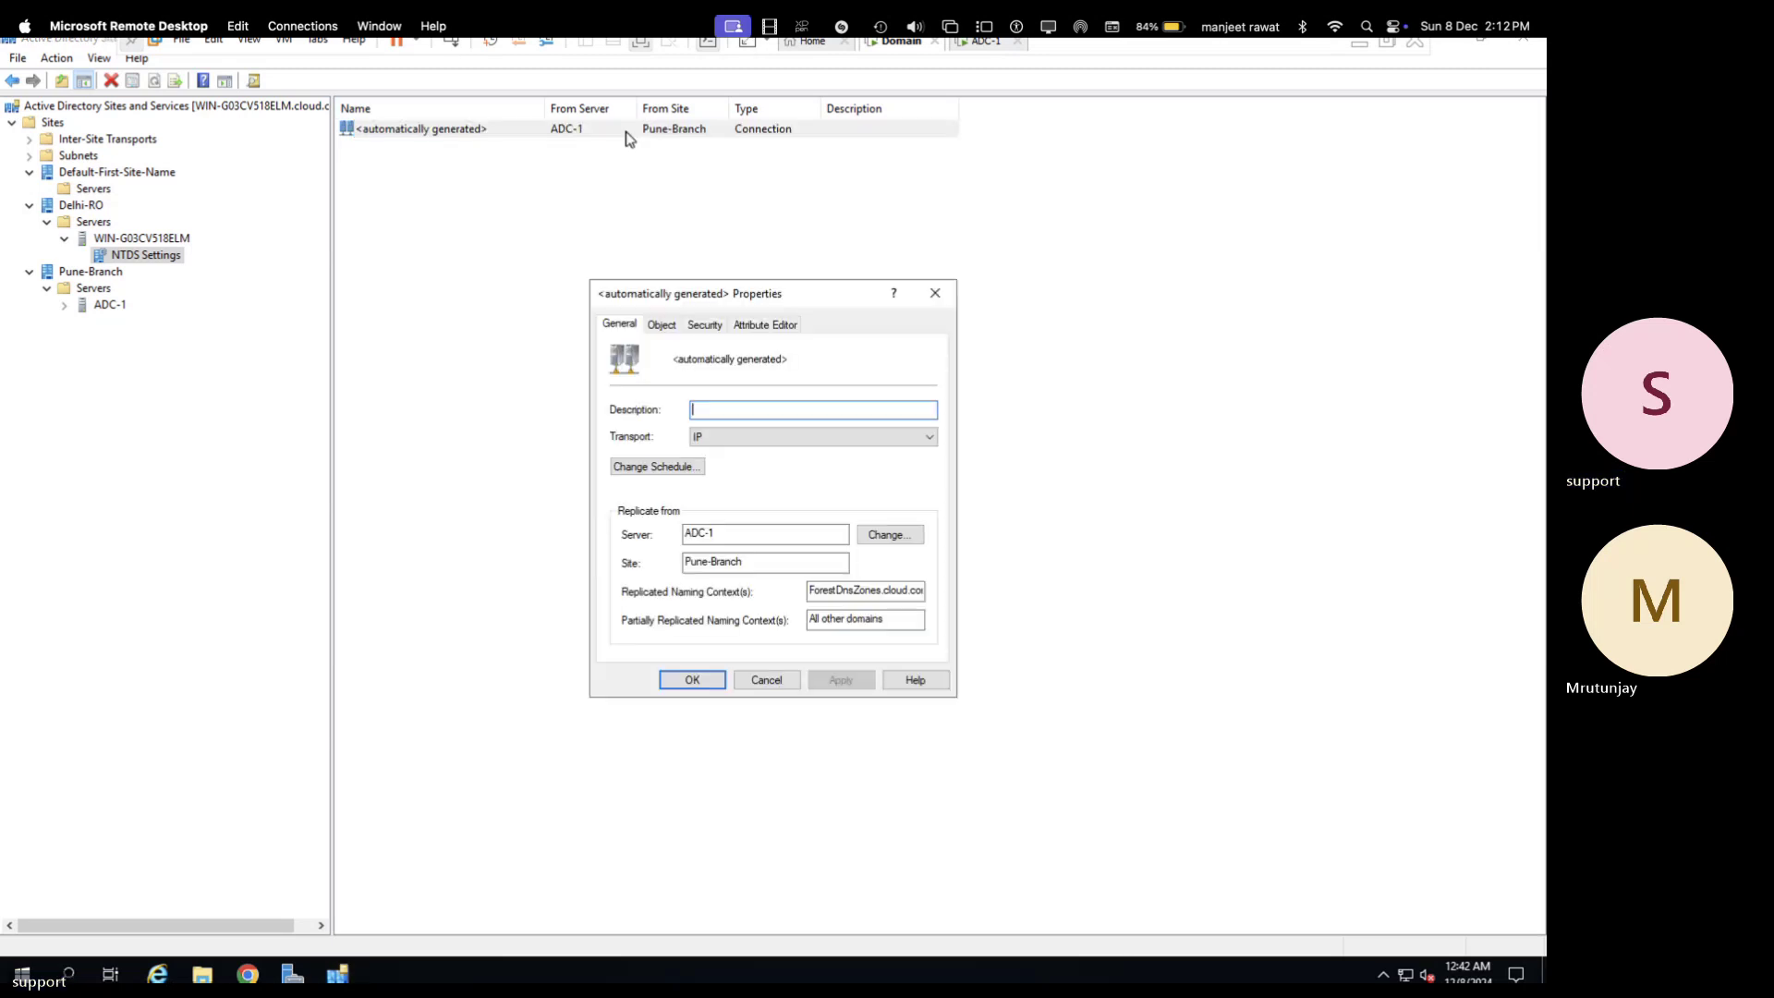
{"action": "left_click", "coordinate": [564, 164]}
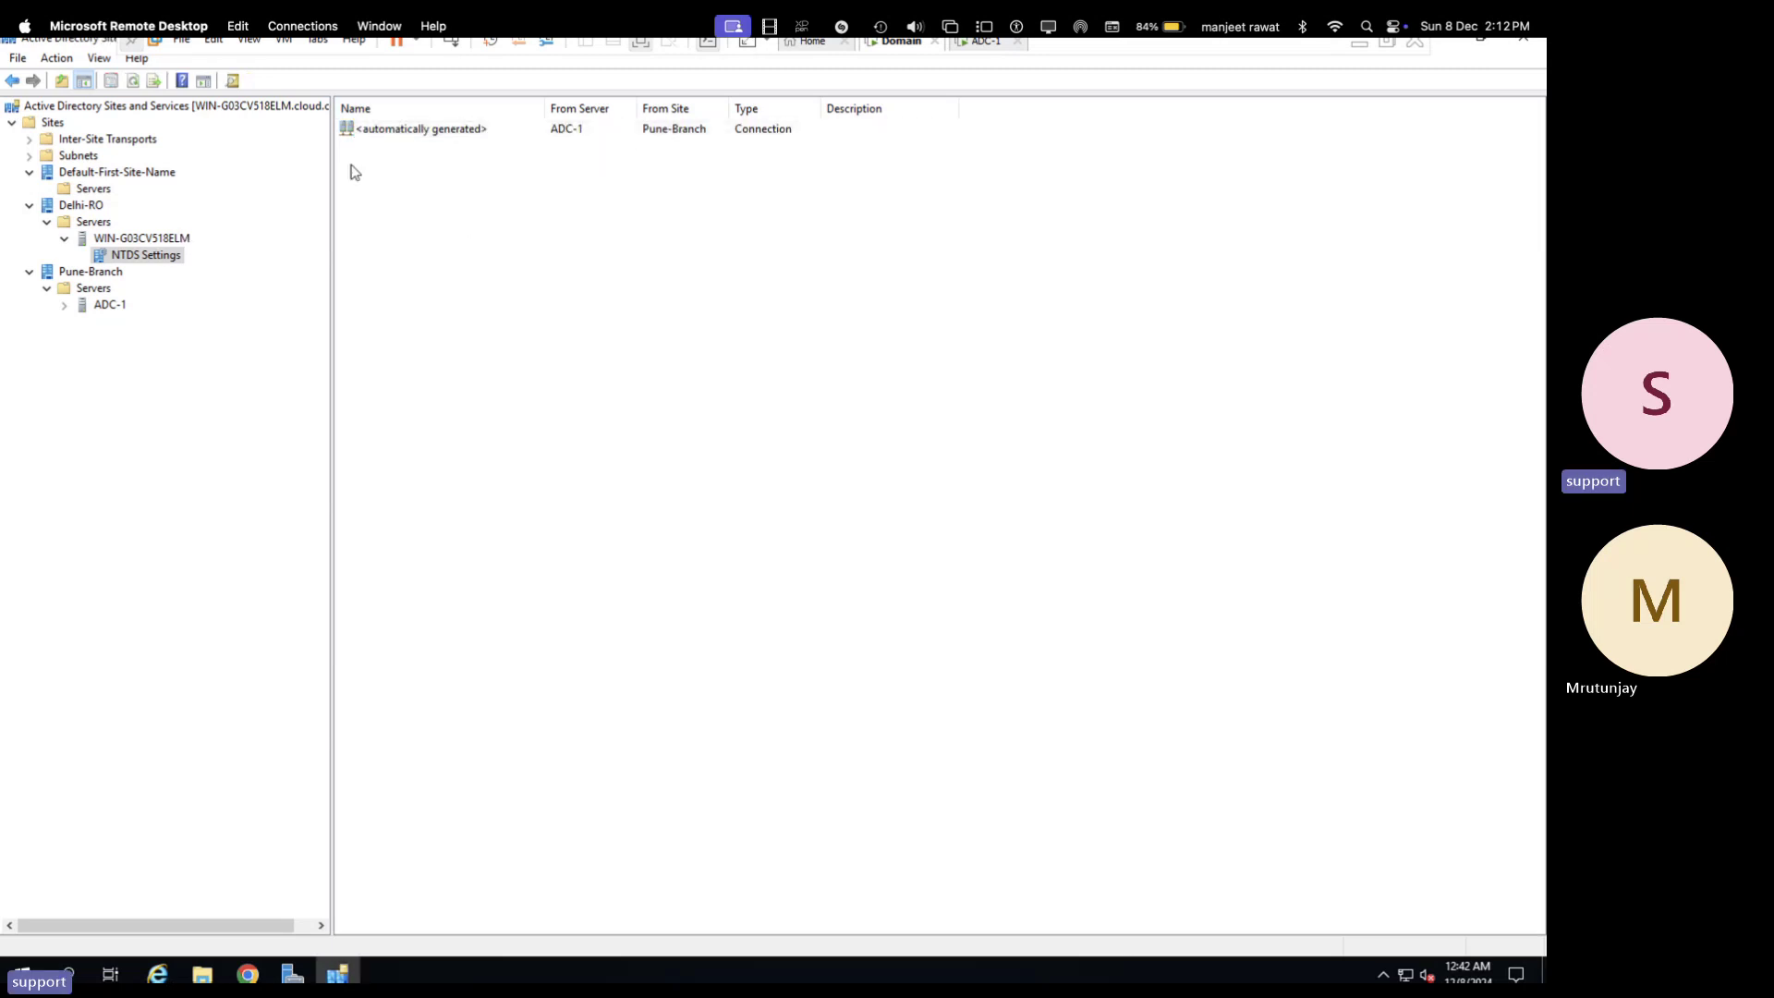
{"action": "double_click", "coordinate": [406, 135]}
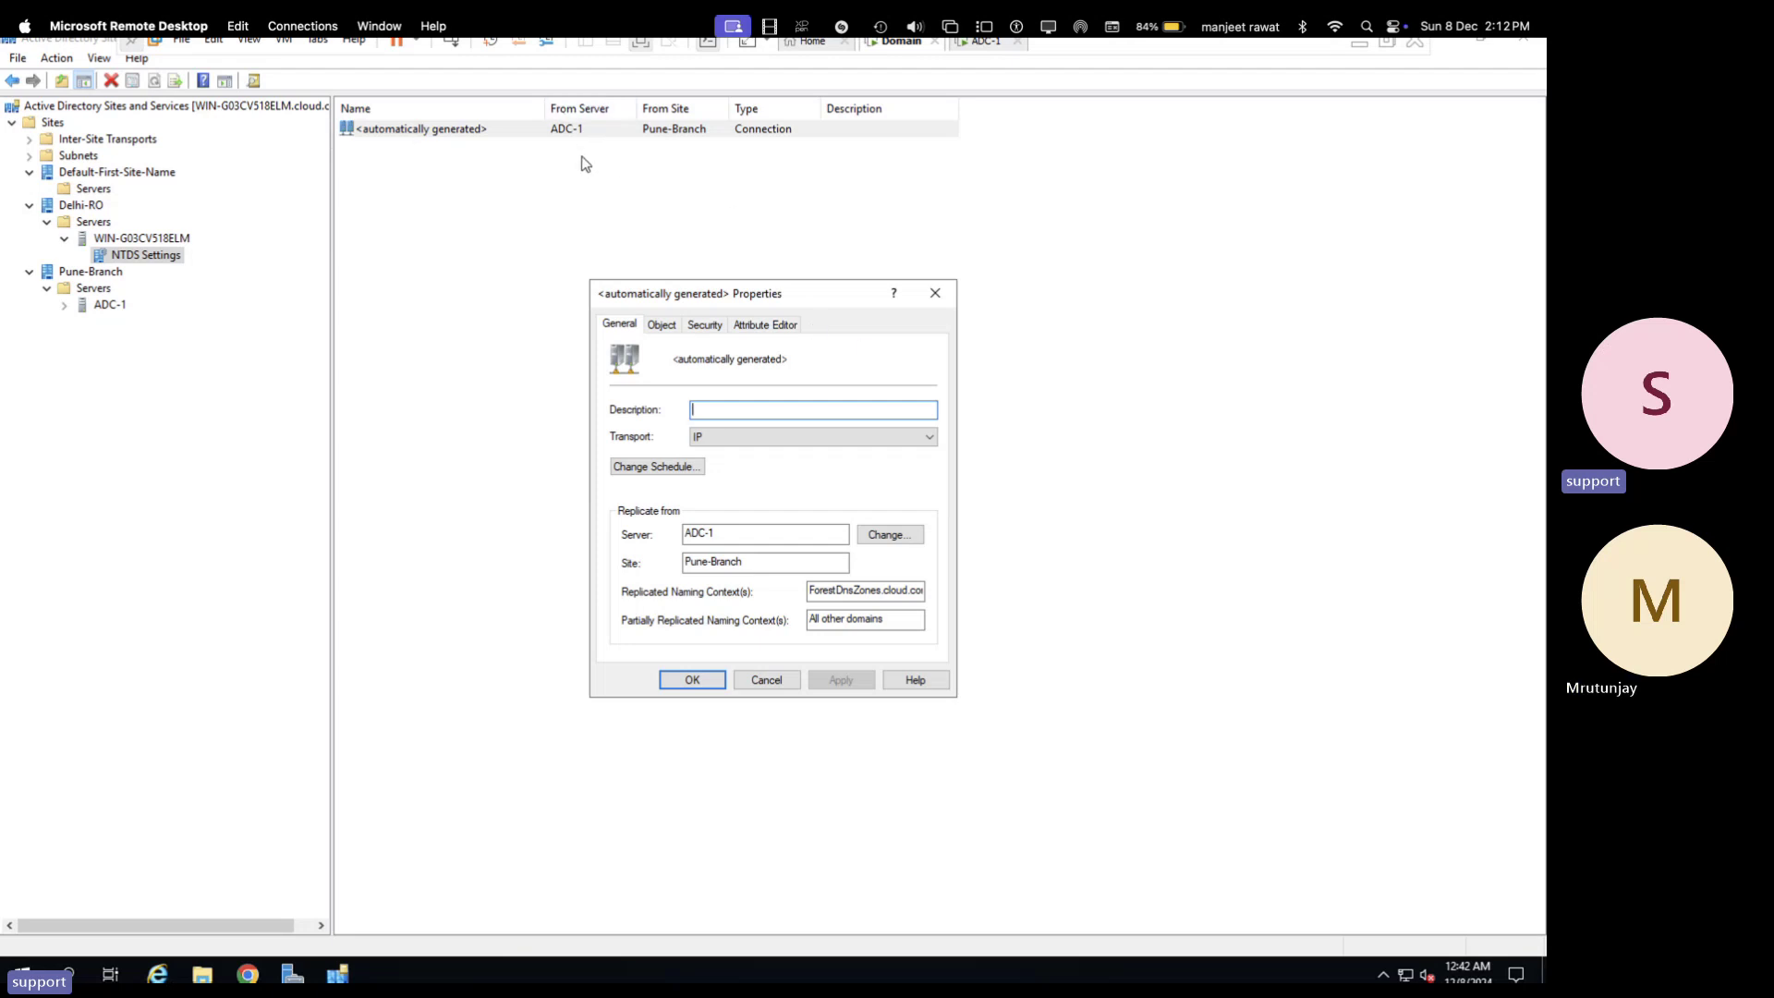
{"action": "left_click", "coordinate": [941, 294]}
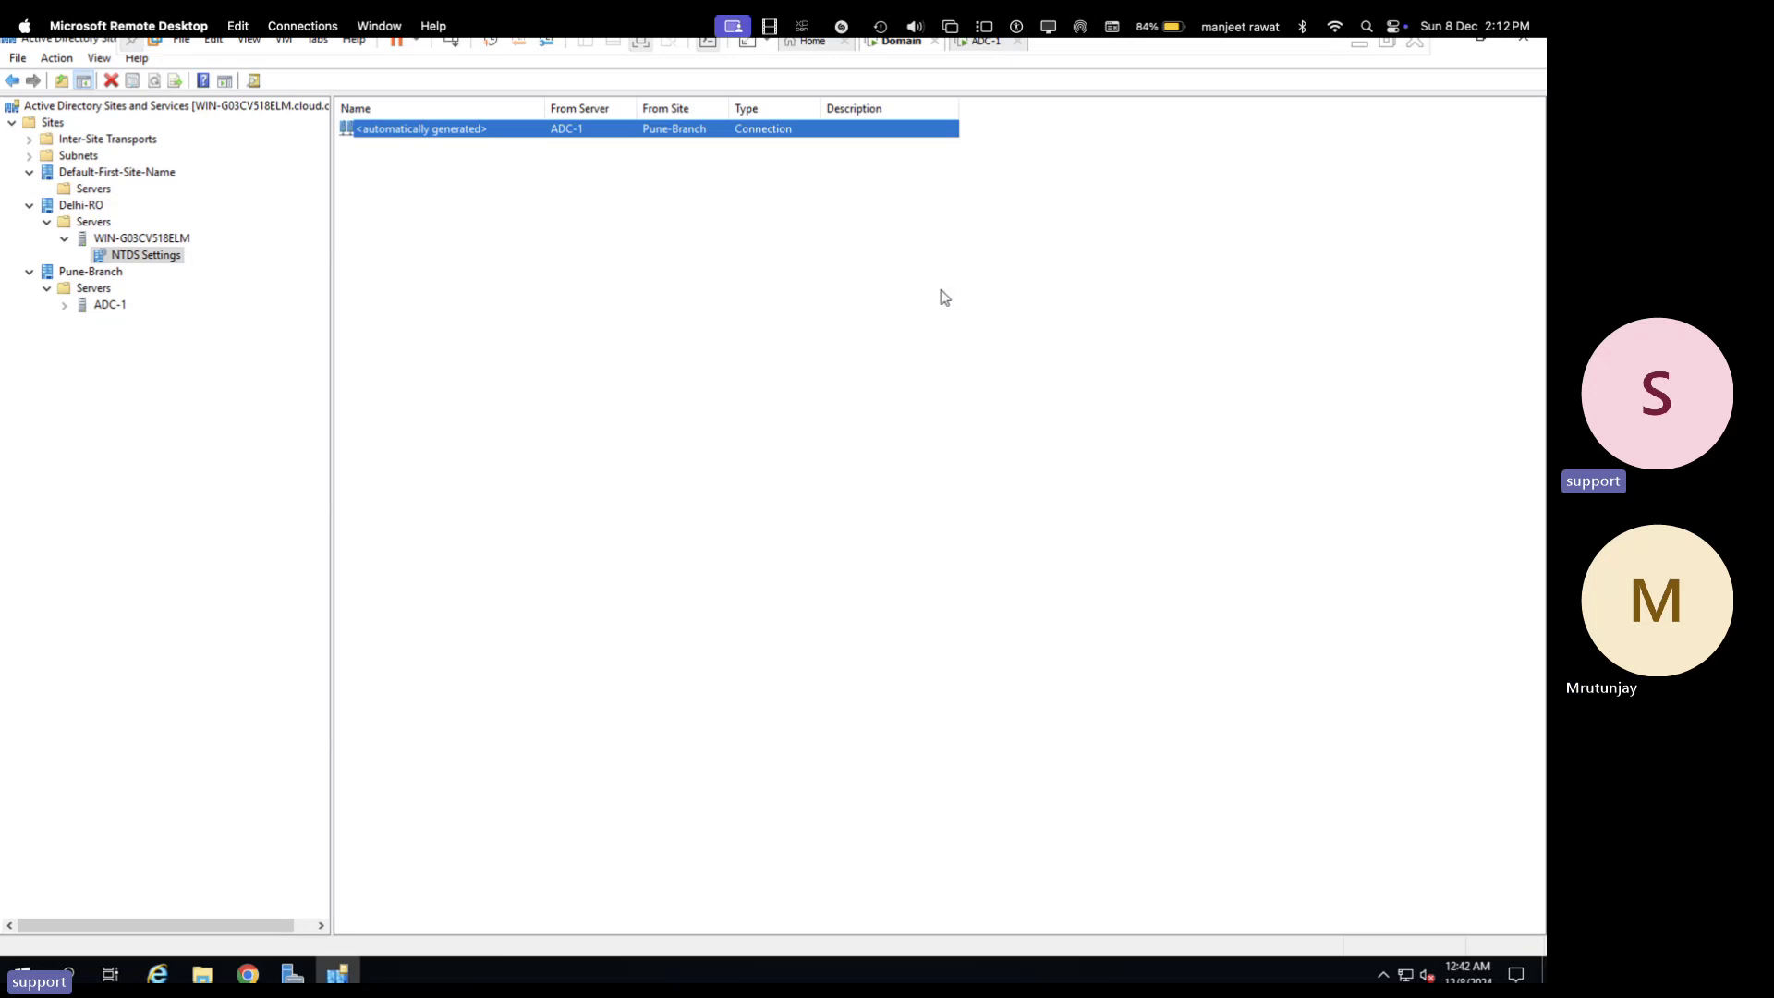
- Open the properties of ADC-1's inbound connection under its NTDS Settings
{"action": "left_click", "coordinate": [112, 306]}
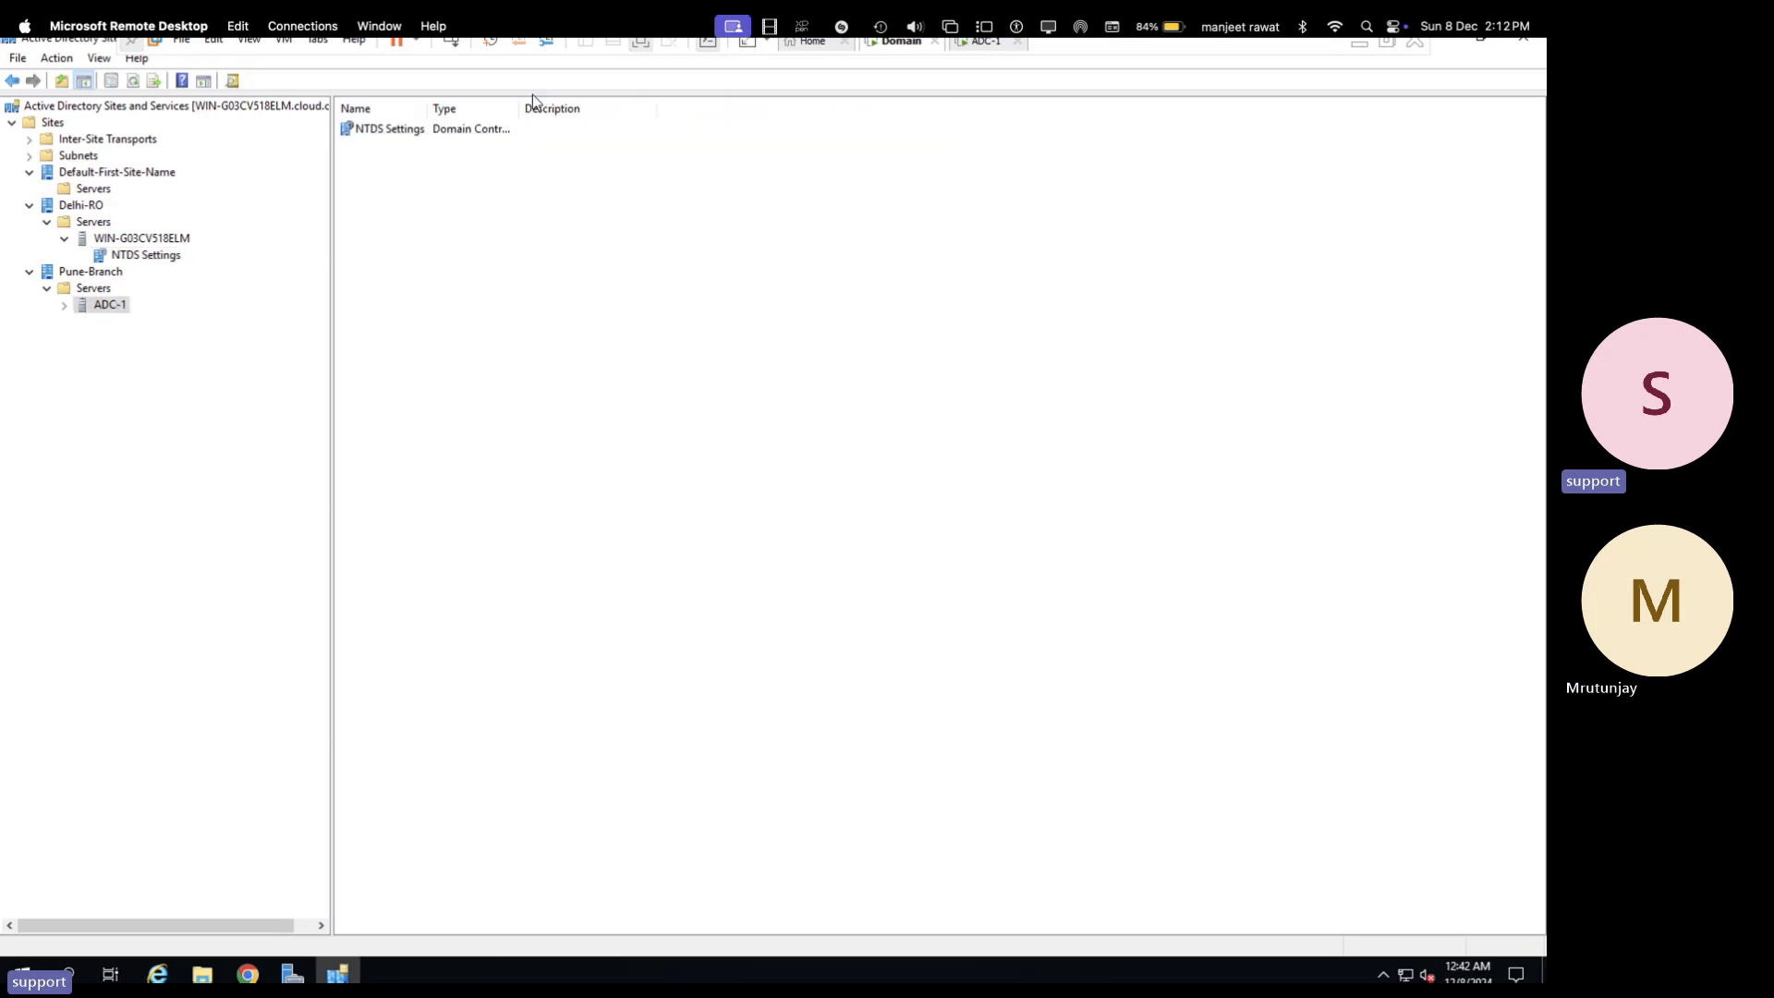
{"action": "double_click", "coordinate": [440, 128]}
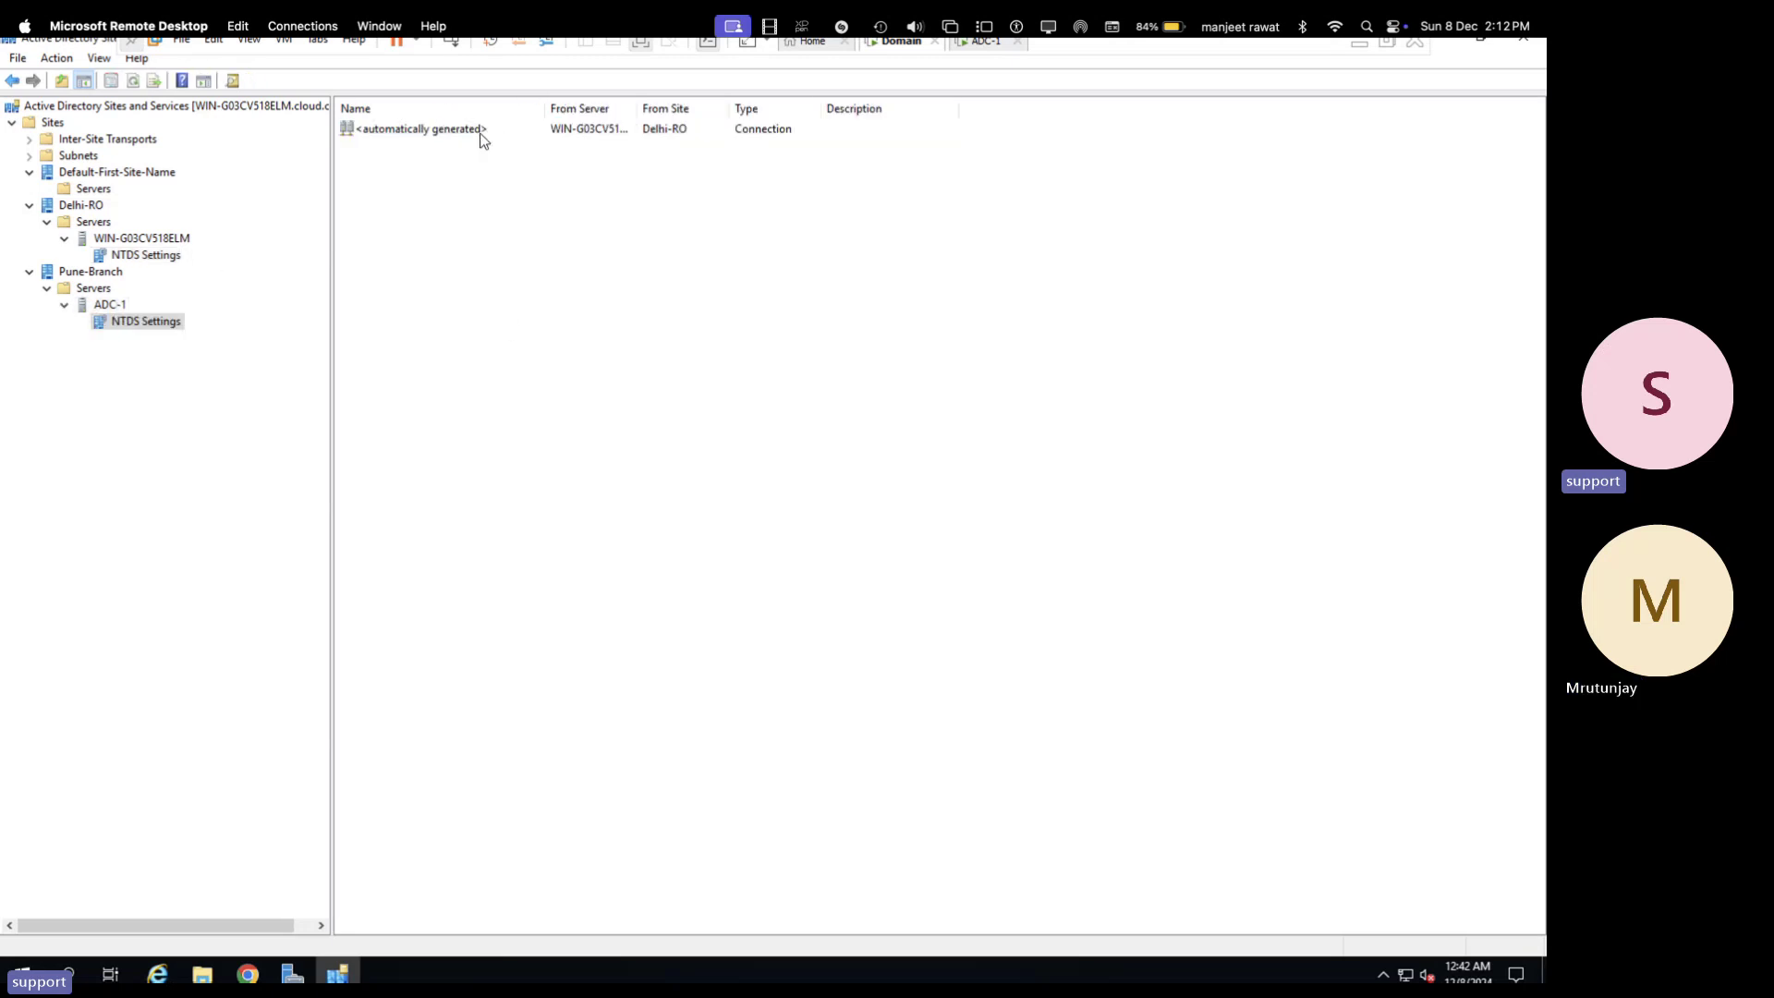
{"action": "double_click", "coordinate": [443, 128]}
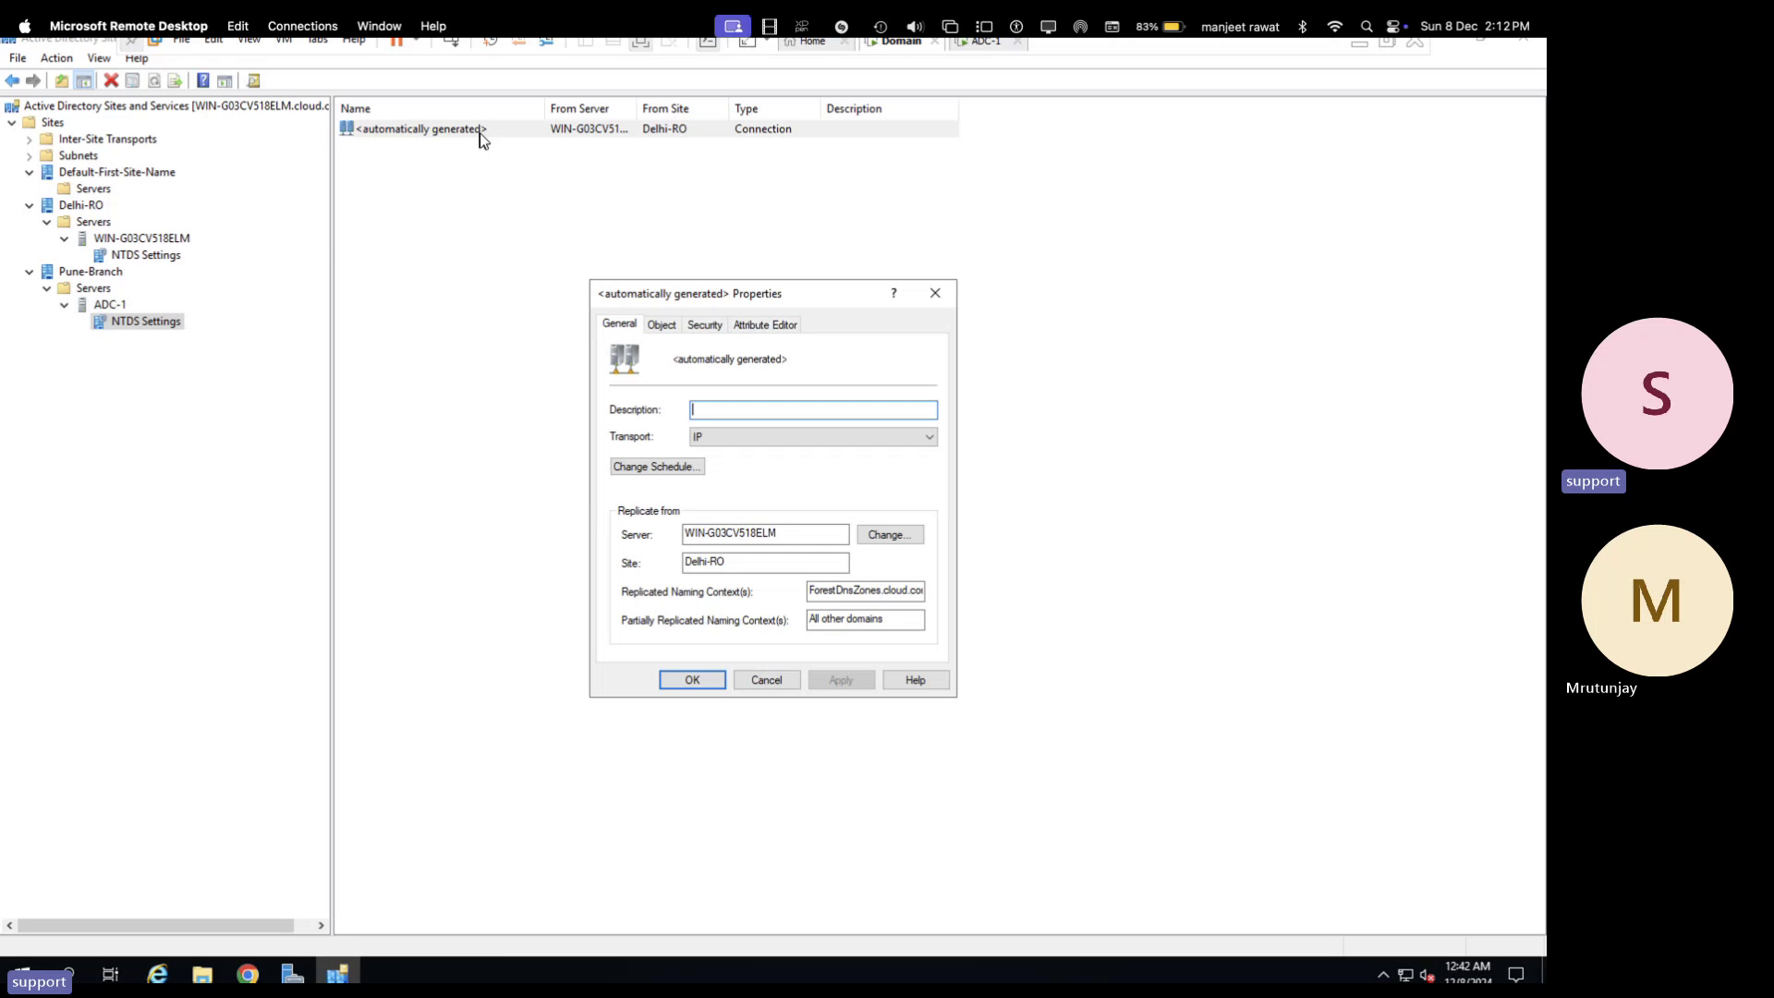
- Check the source site Delhi-RO and server WIN-G03CV518ELM, then cancel the source-server change
{"action": "left_click", "coordinate": [750, 555]}
{"action": "left_click_drag", "start_coordinate": [676, 548], "coordinate": [655, 555]}
{"action": "left_click_drag", "start_coordinate": [787, 540], "coordinate": [675, 531]}
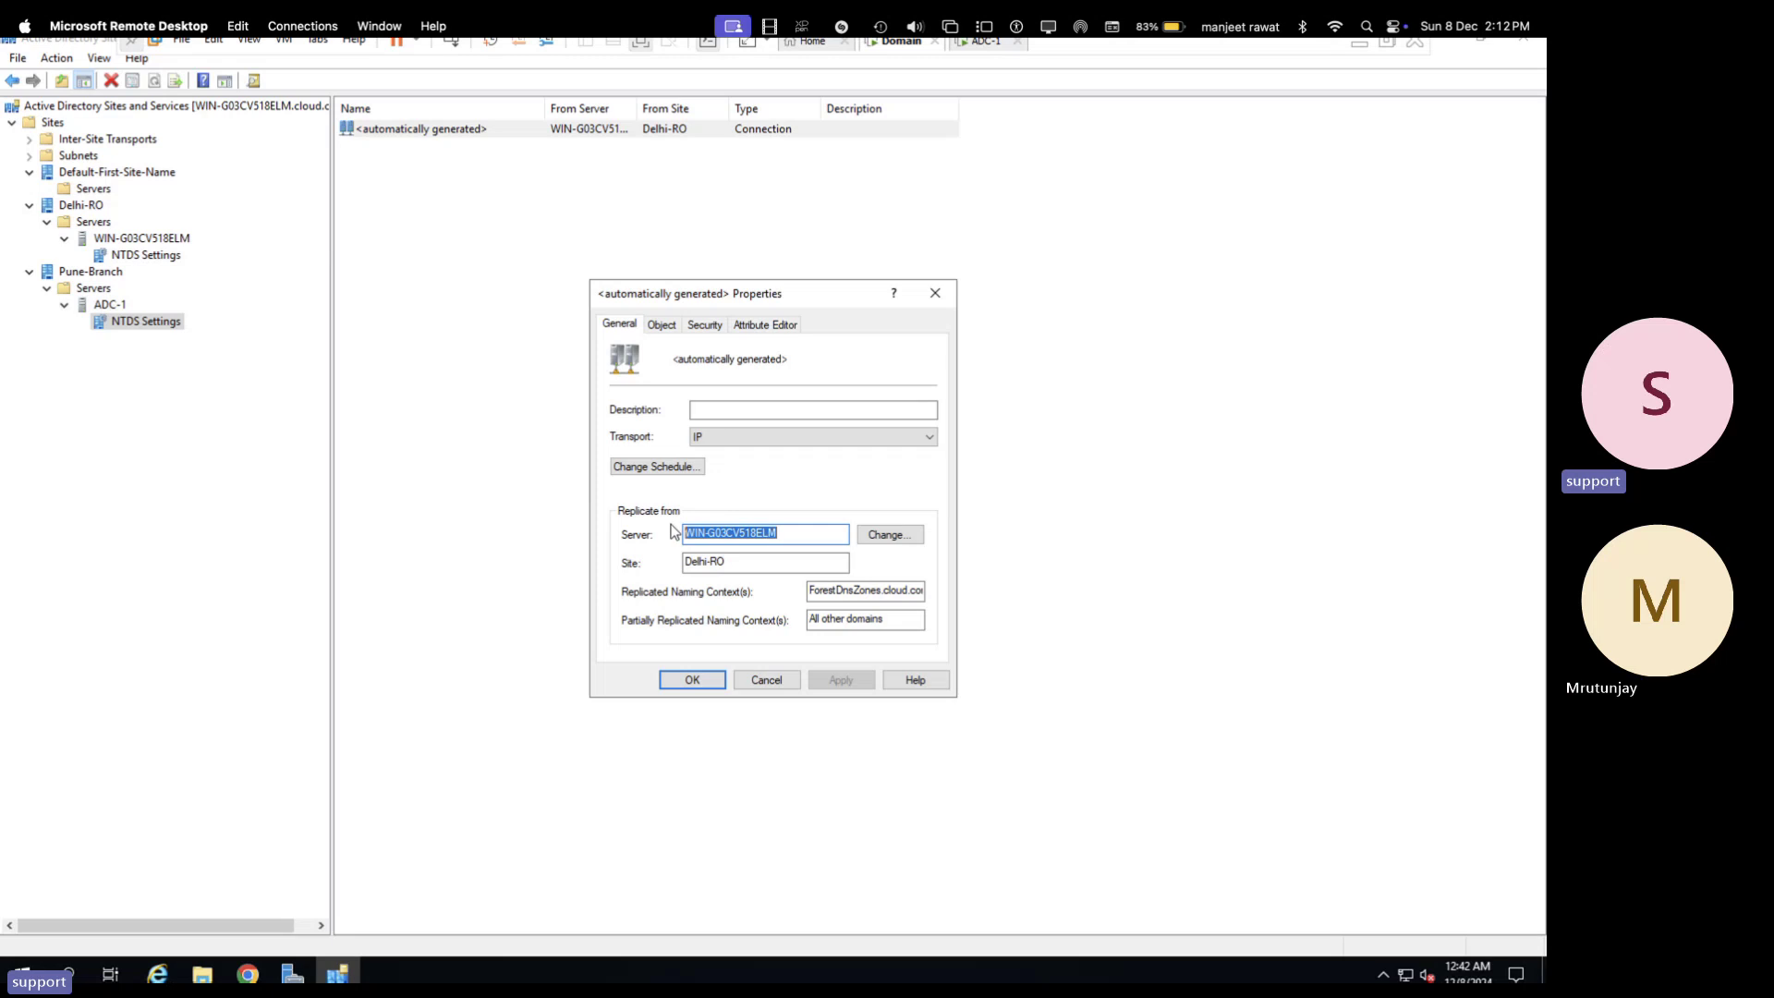
{"action": "left_click", "coordinate": [899, 534]}
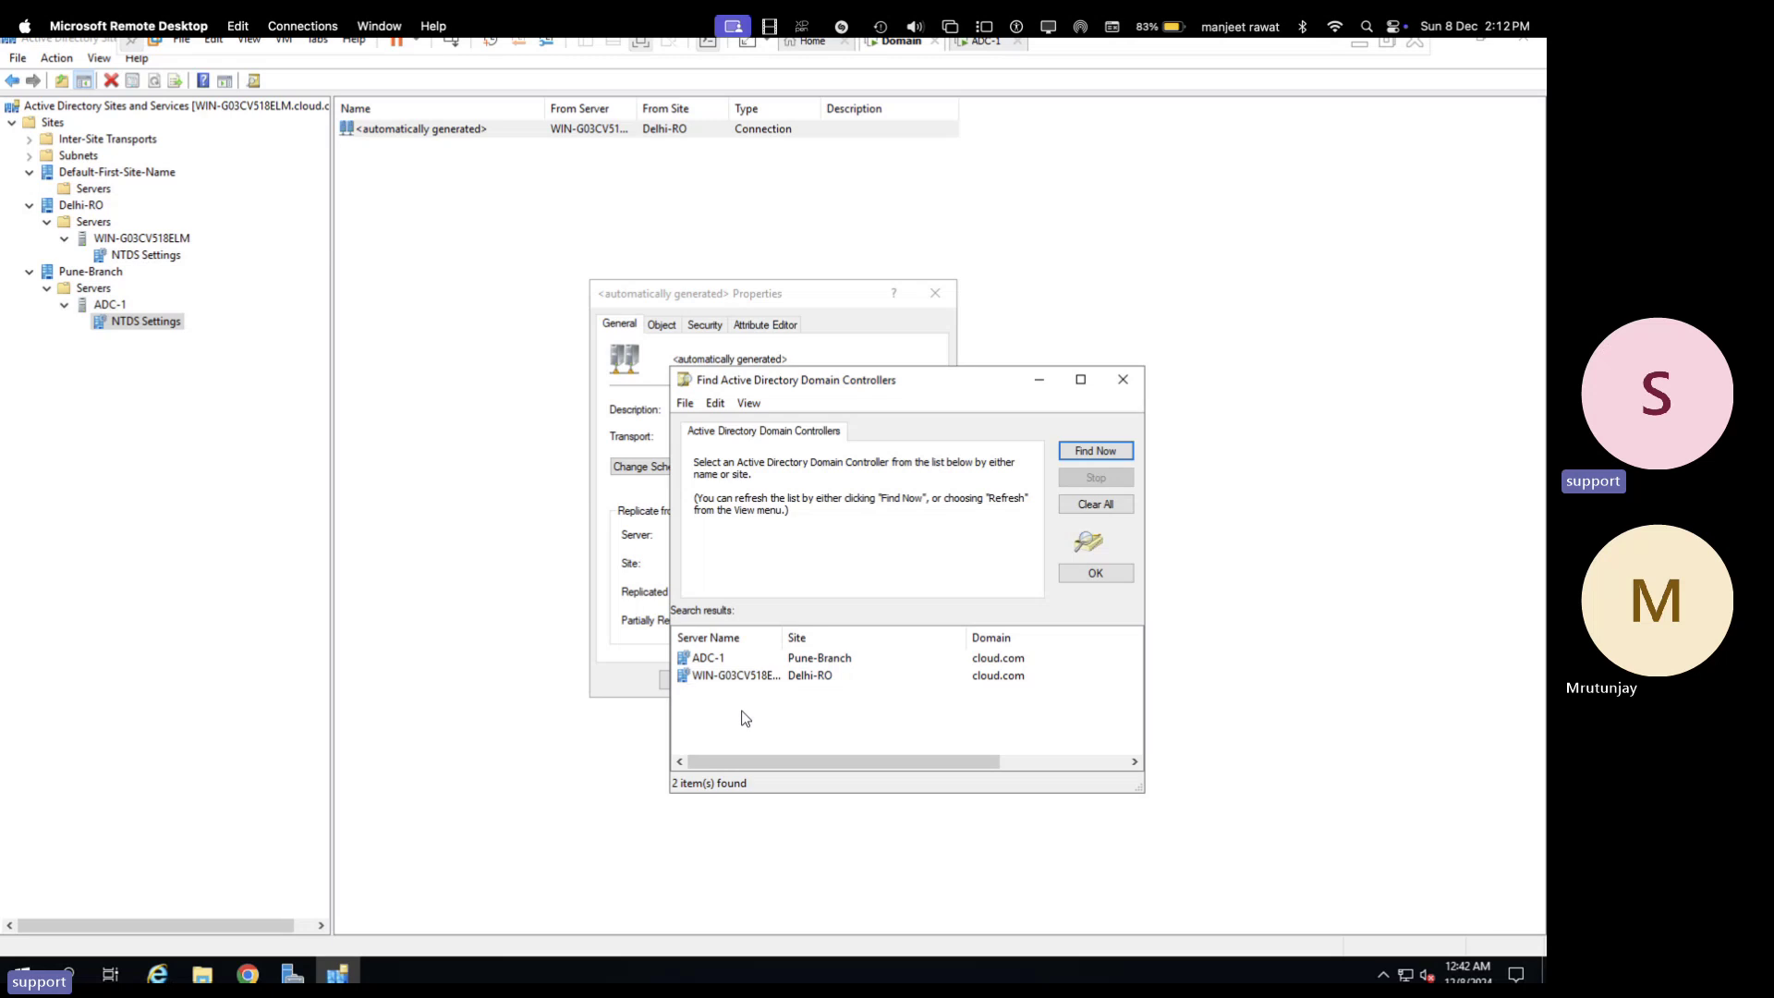
{"action": "left_click", "coordinate": [1118, 398]}
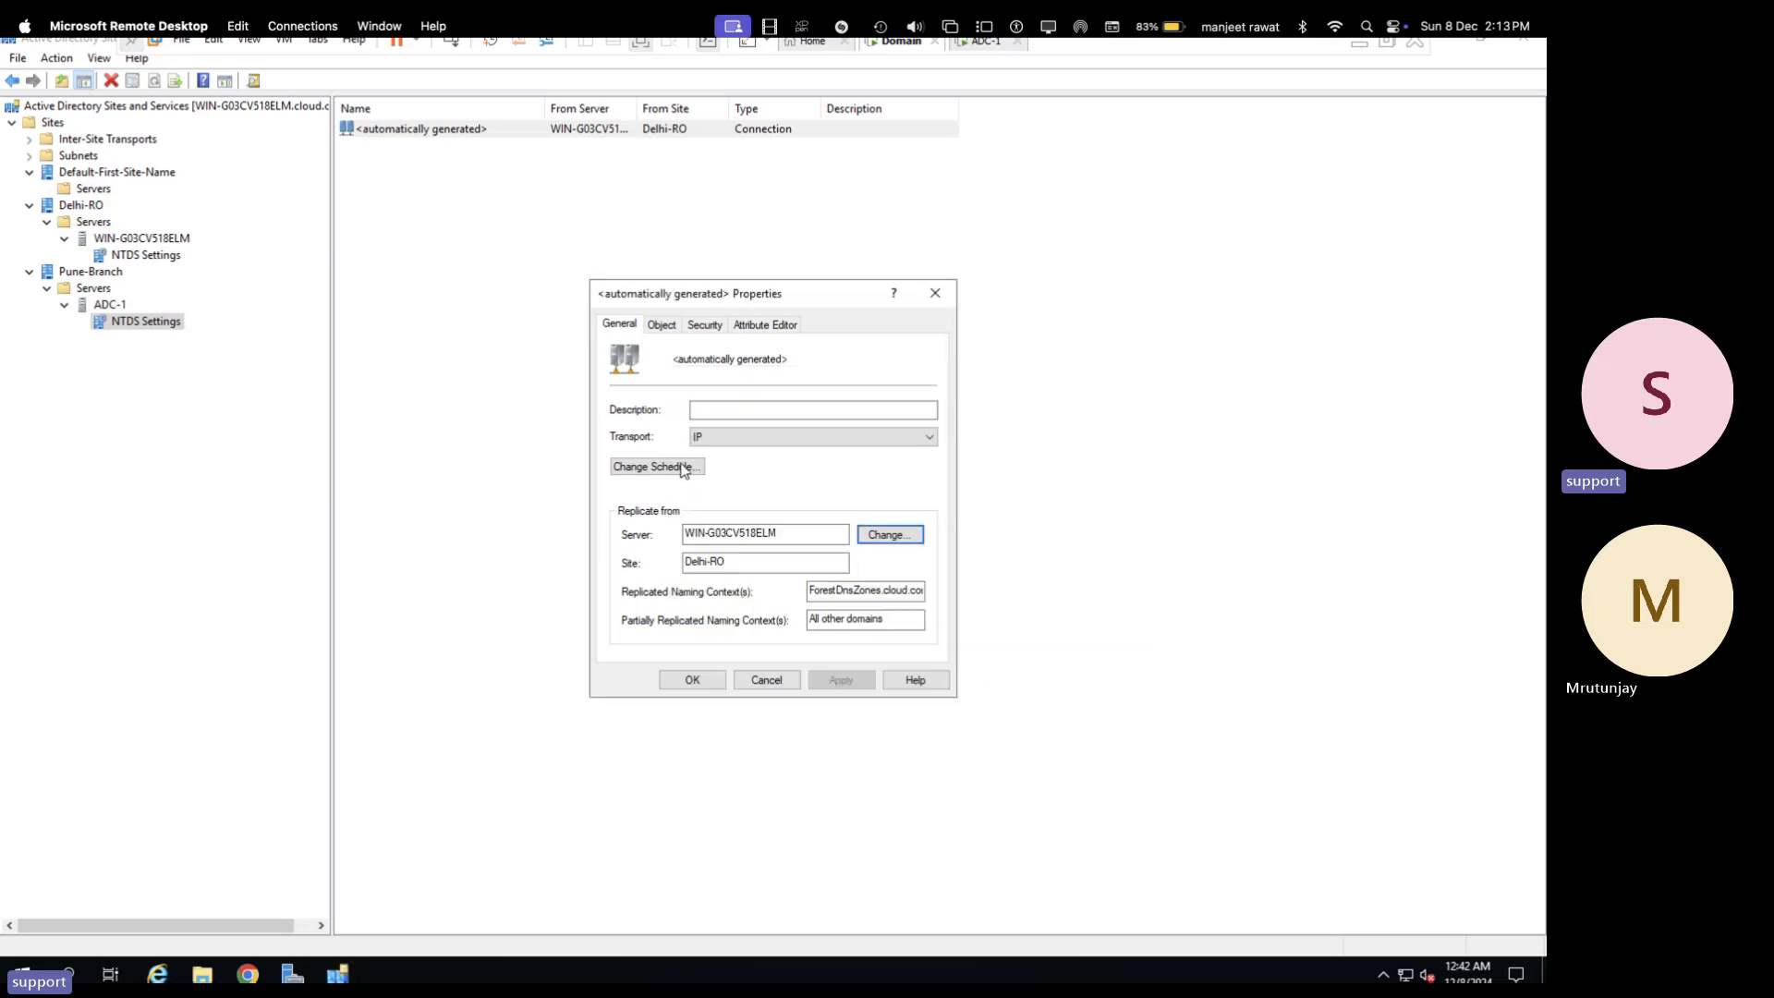
- Show the IP and SMTP transport options for ADC-1's connection
{"action": "left_click", "coordinate": [730, 441]}
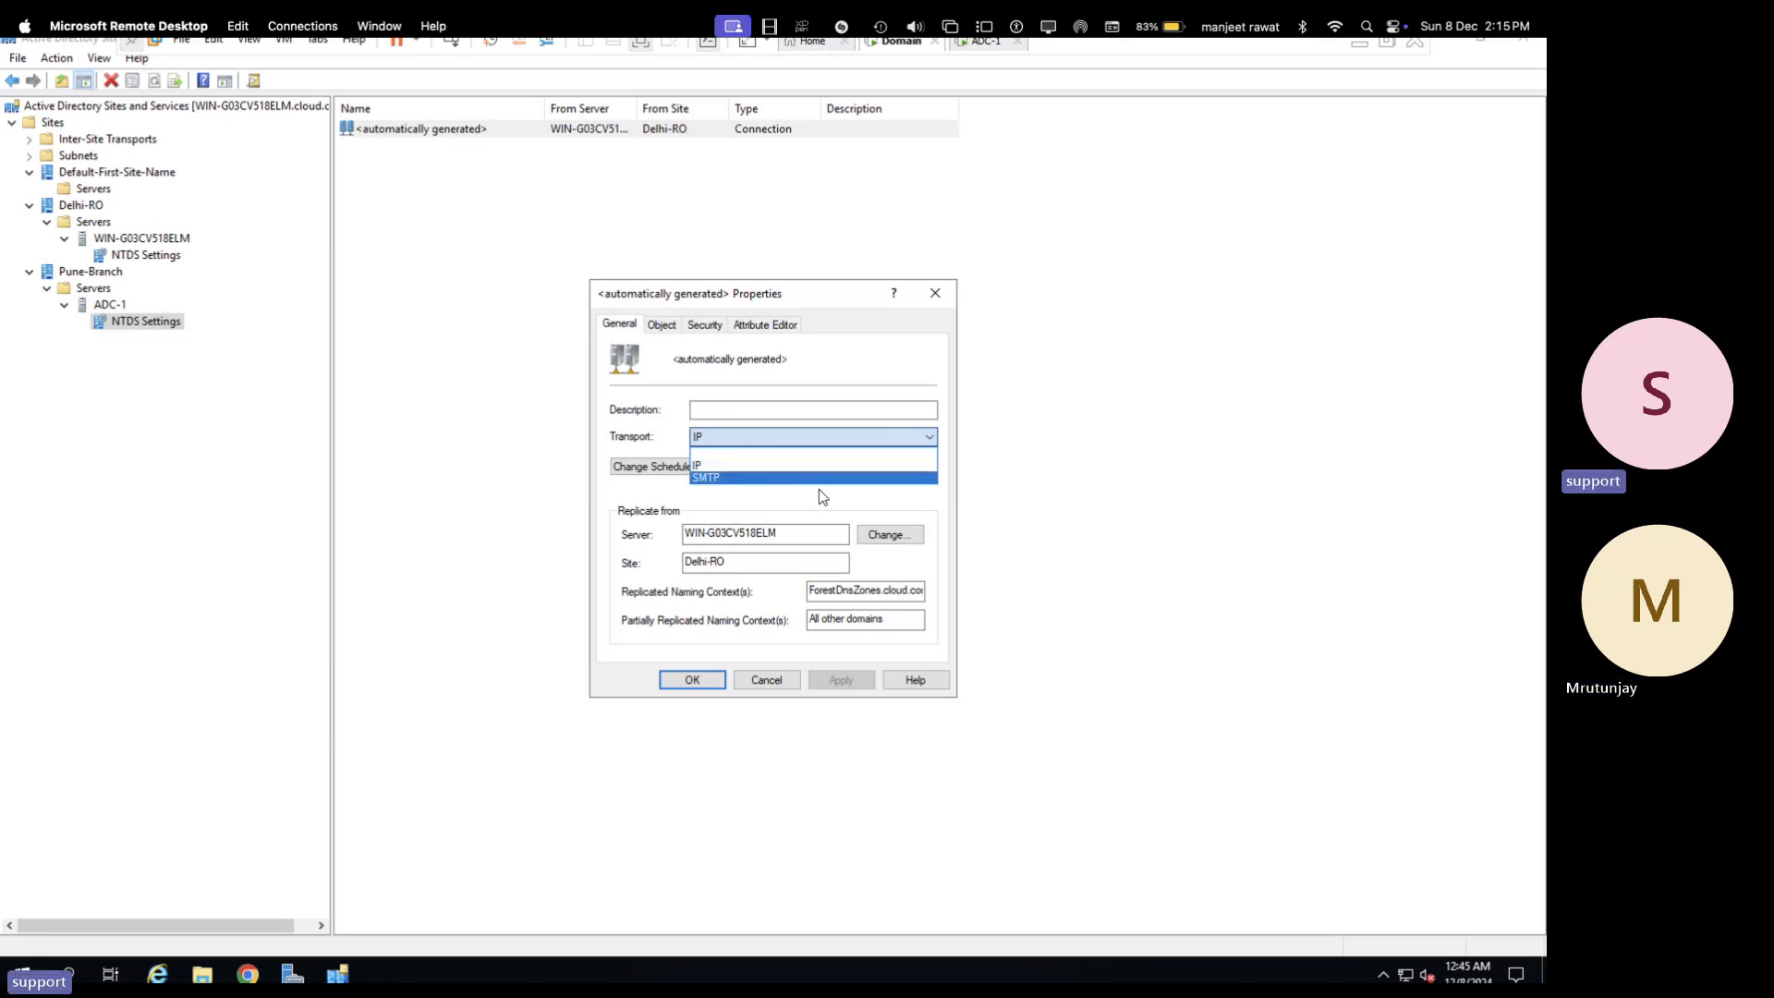
- Launch gpmc.msc from the Run box, recovering from the mistyped gpmt.msc error
{"action": "key", "text": "super+r"}
{"action": "type", "text": "d"}
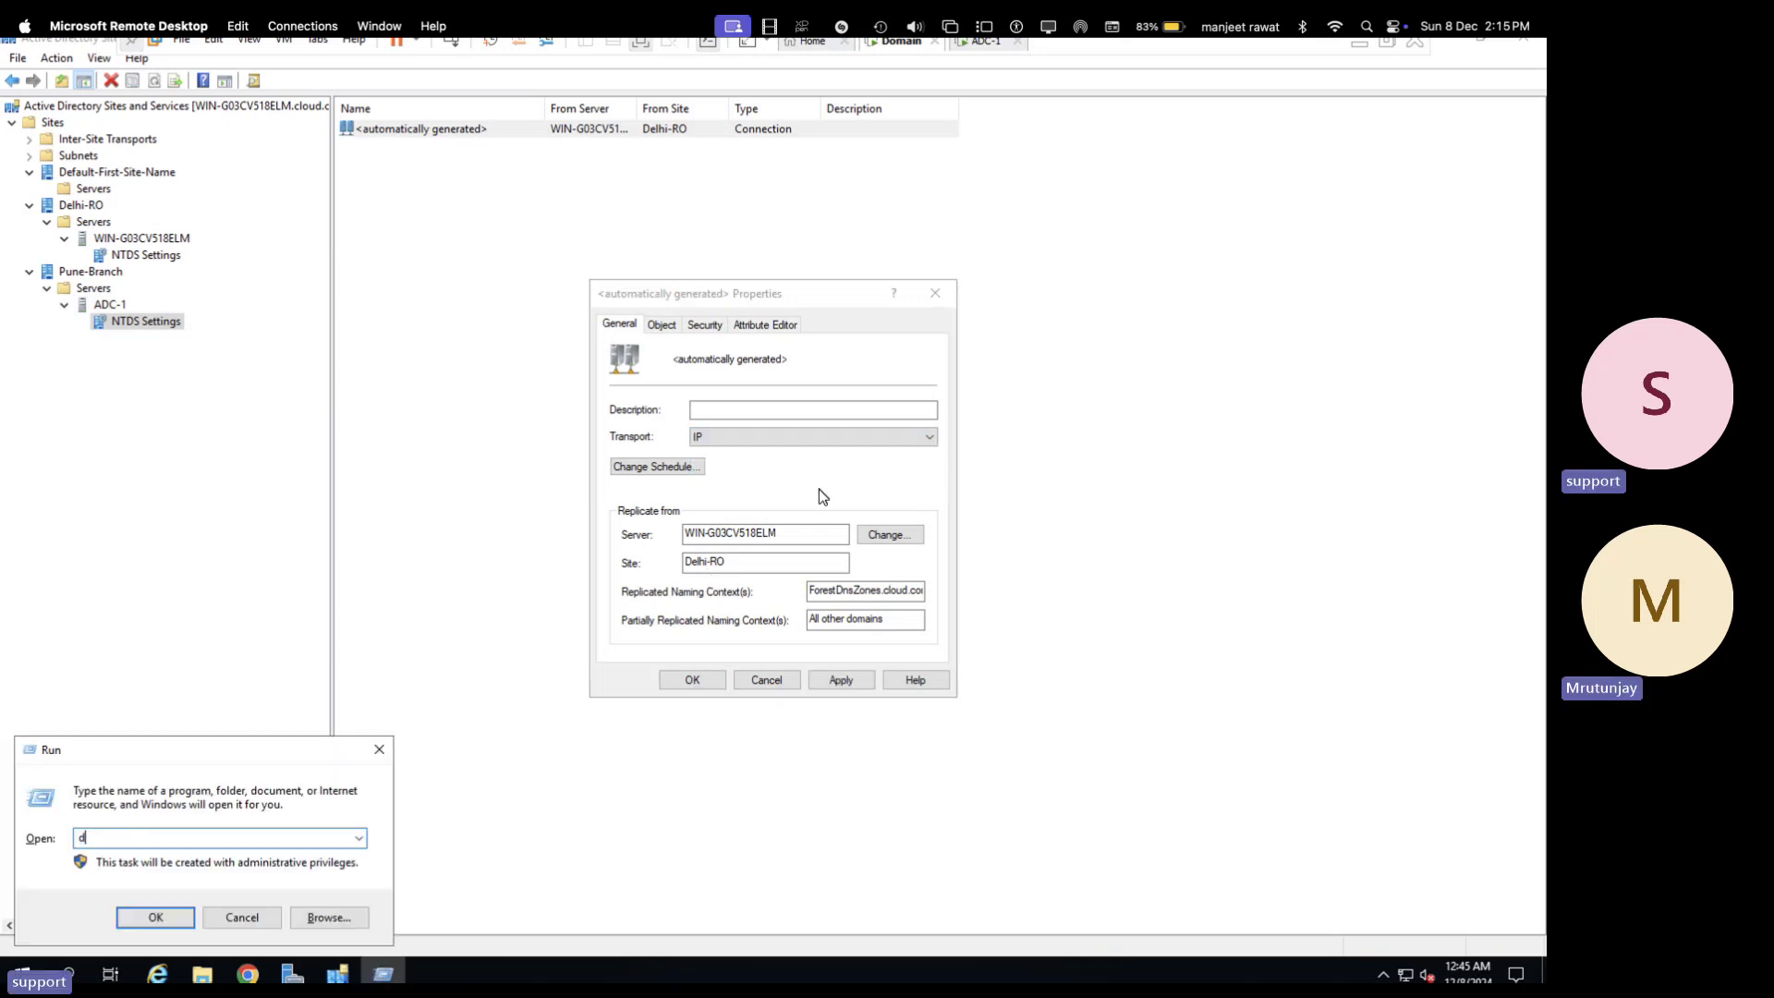
{"action": "type", "text": "sa.ms"}
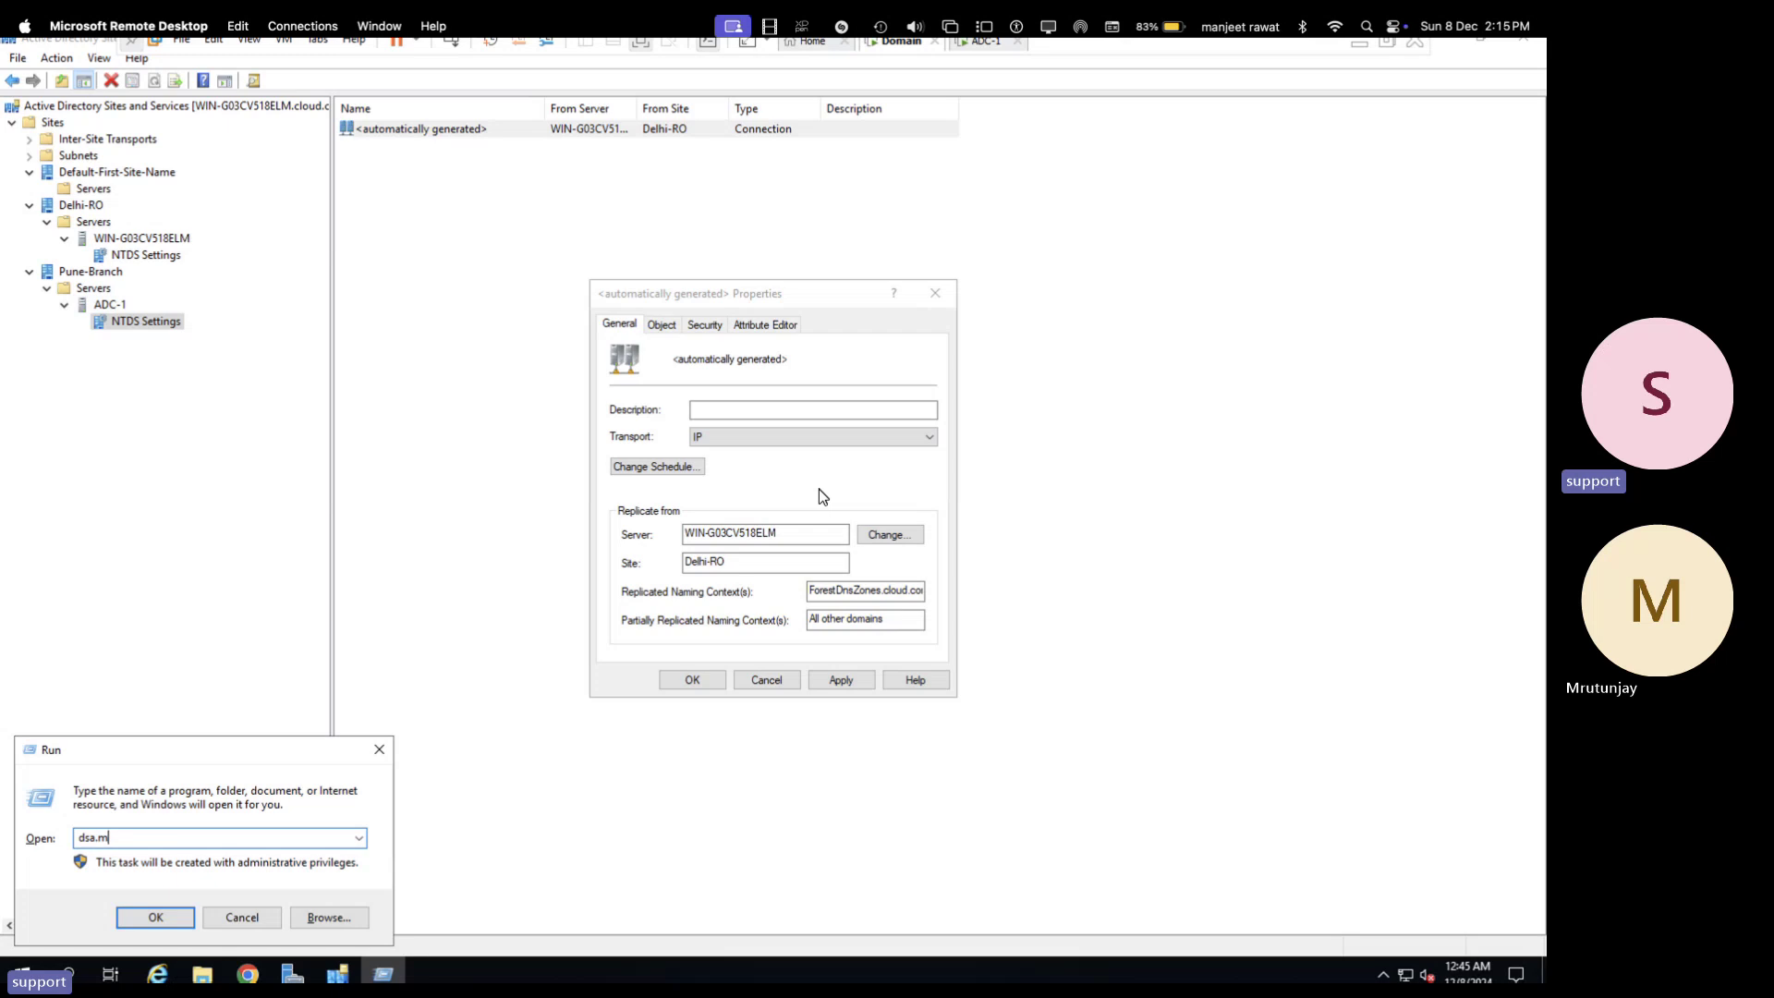
{"action": "key", "text": "BackSpace"}
{"action": "key", "text": "BackSpace"}
{"action": "key", "text": "BackSpace"}
{"action": "key", "text": "BackSpace"}
{"action": "key", "text": "BackSpace"}
{"action": "key", "text": "BackSpace"}
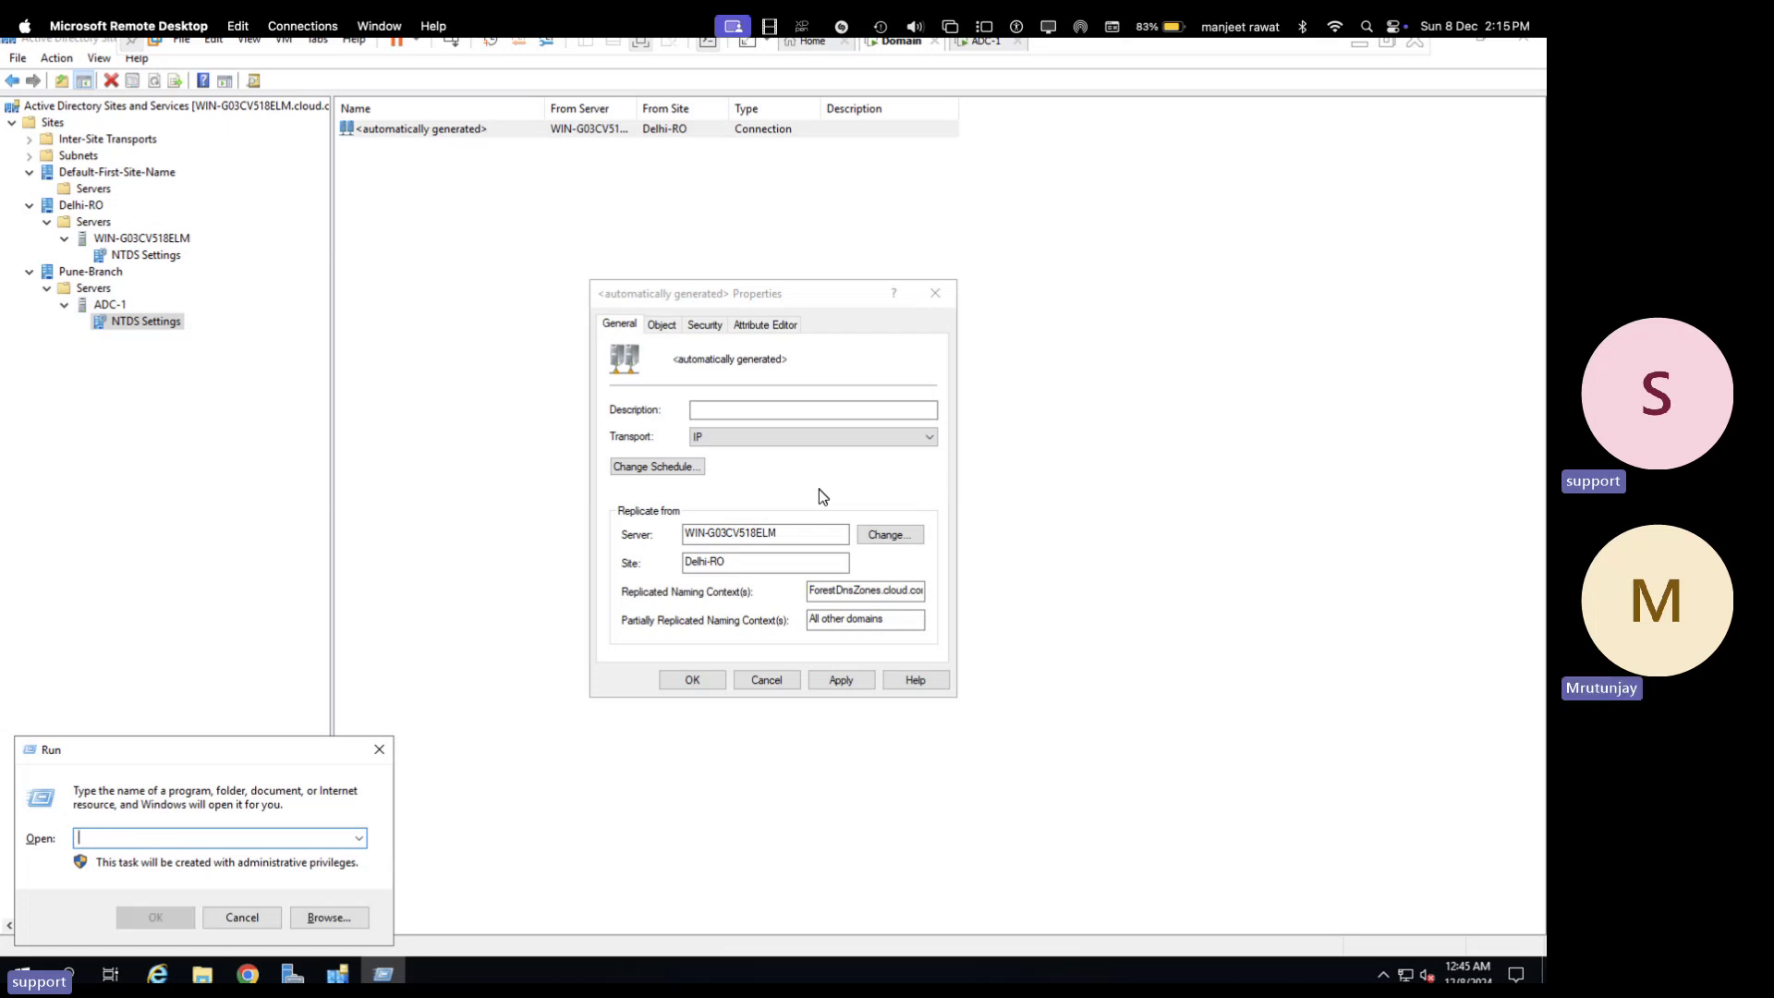
{"action": "type", "text": "gpm"}
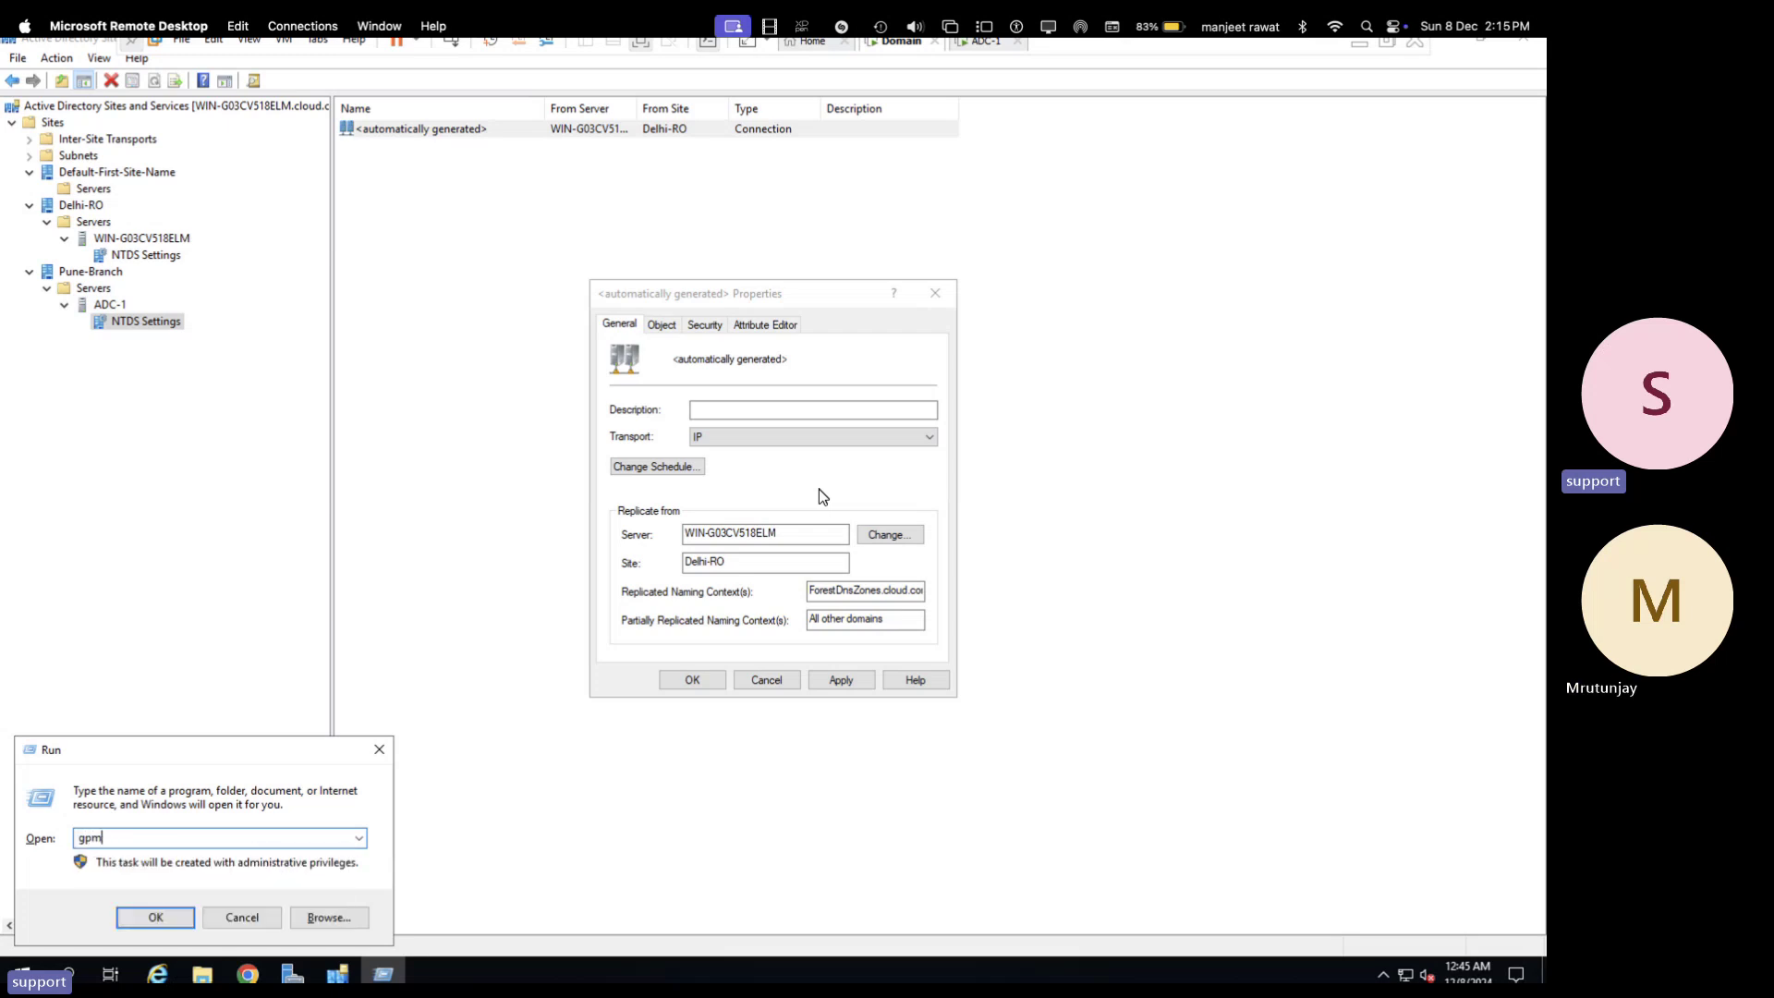
{"action": "type", "text": "t.msc"}
{"action": "key", "text": "Return"}
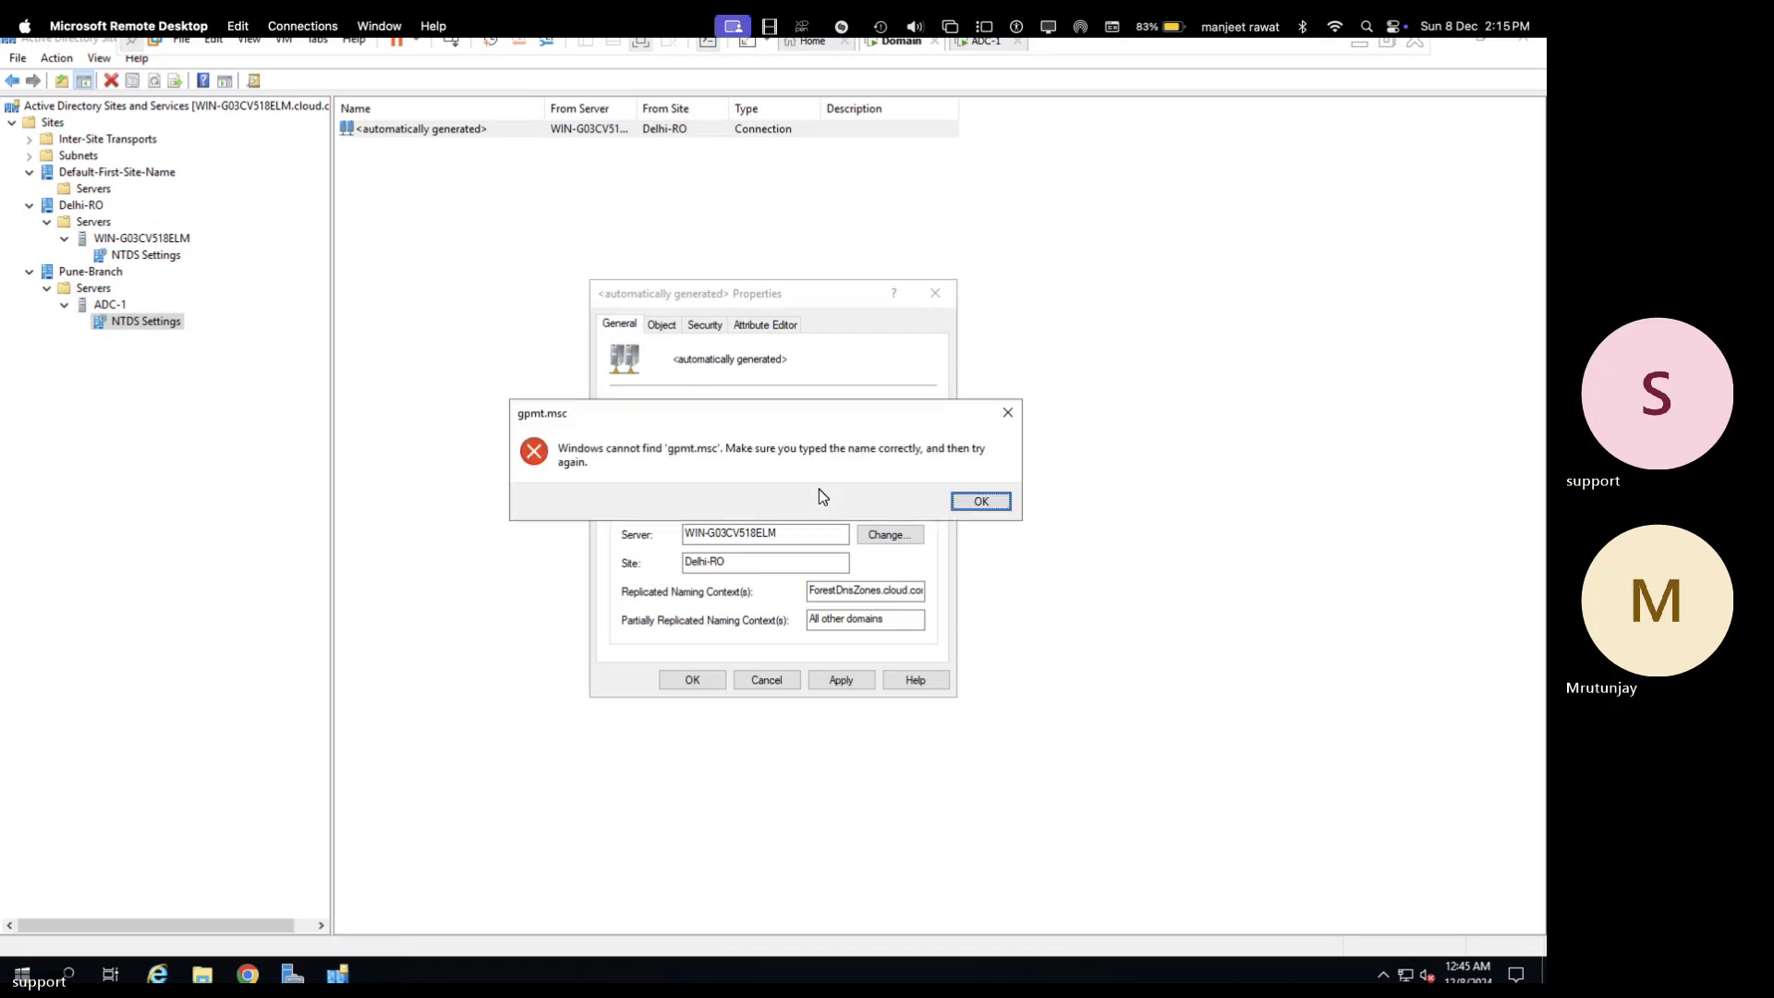
{"action": "left_click", "coordinate": [981, 504]}
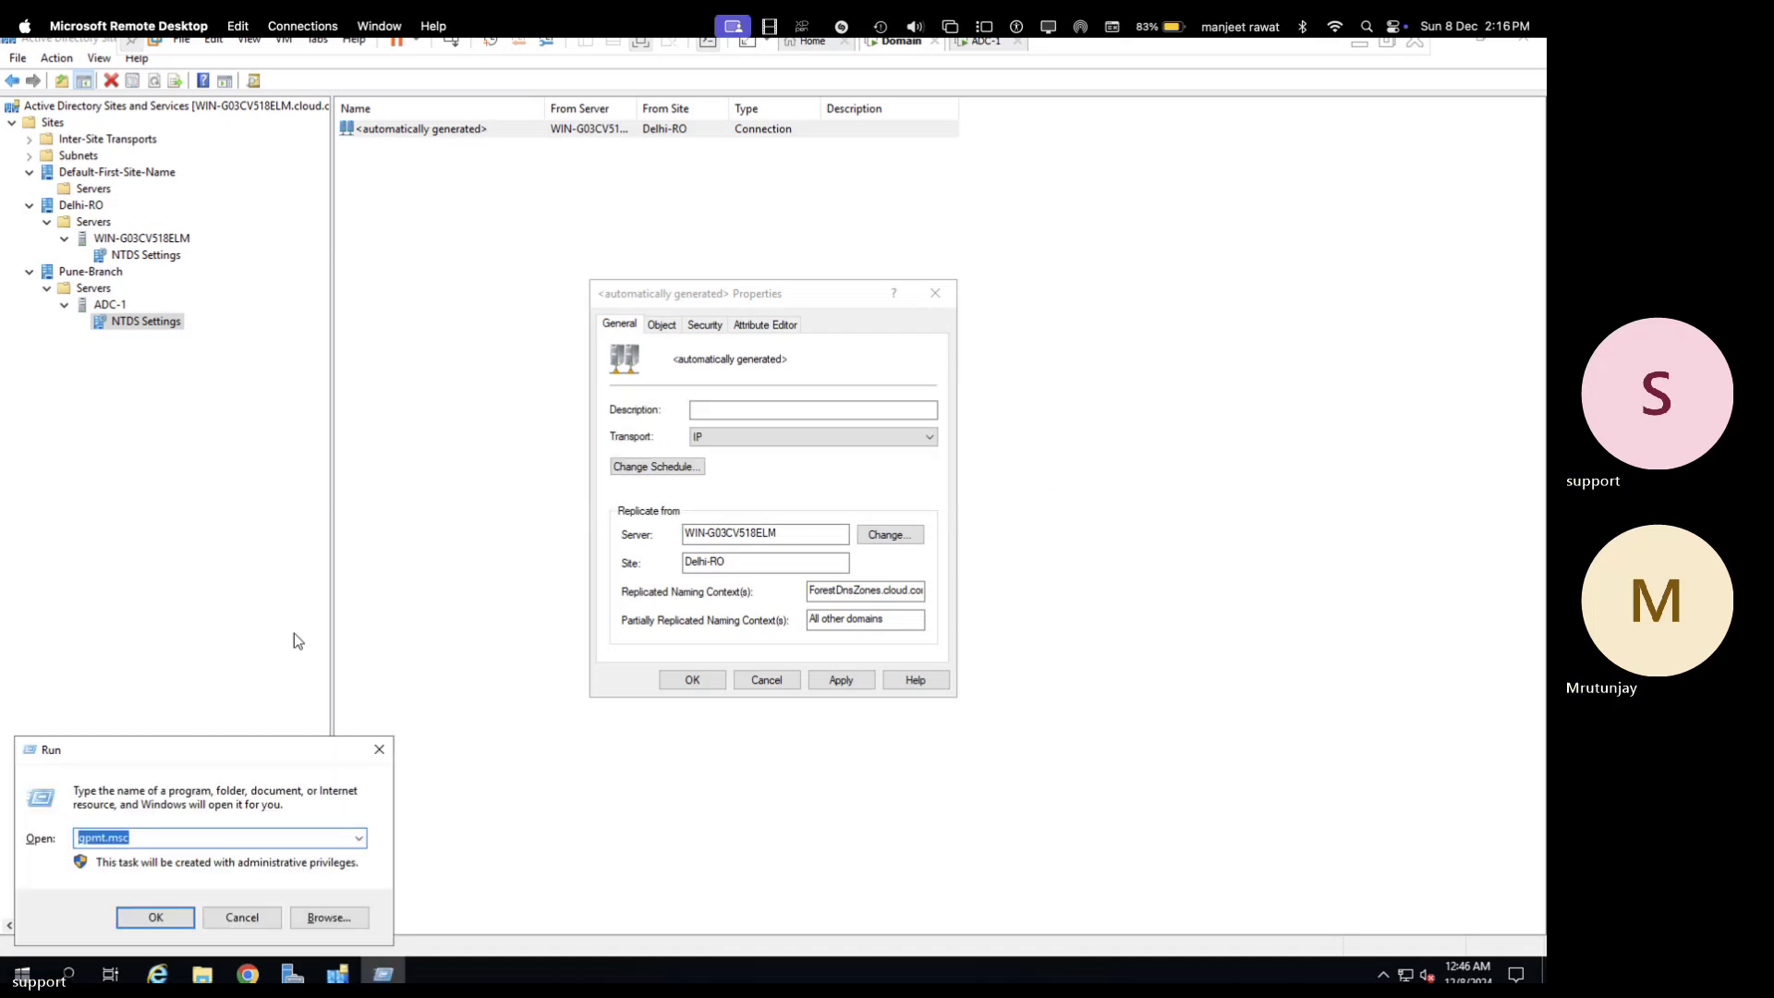
{"action": "type", "text": "gpm"}
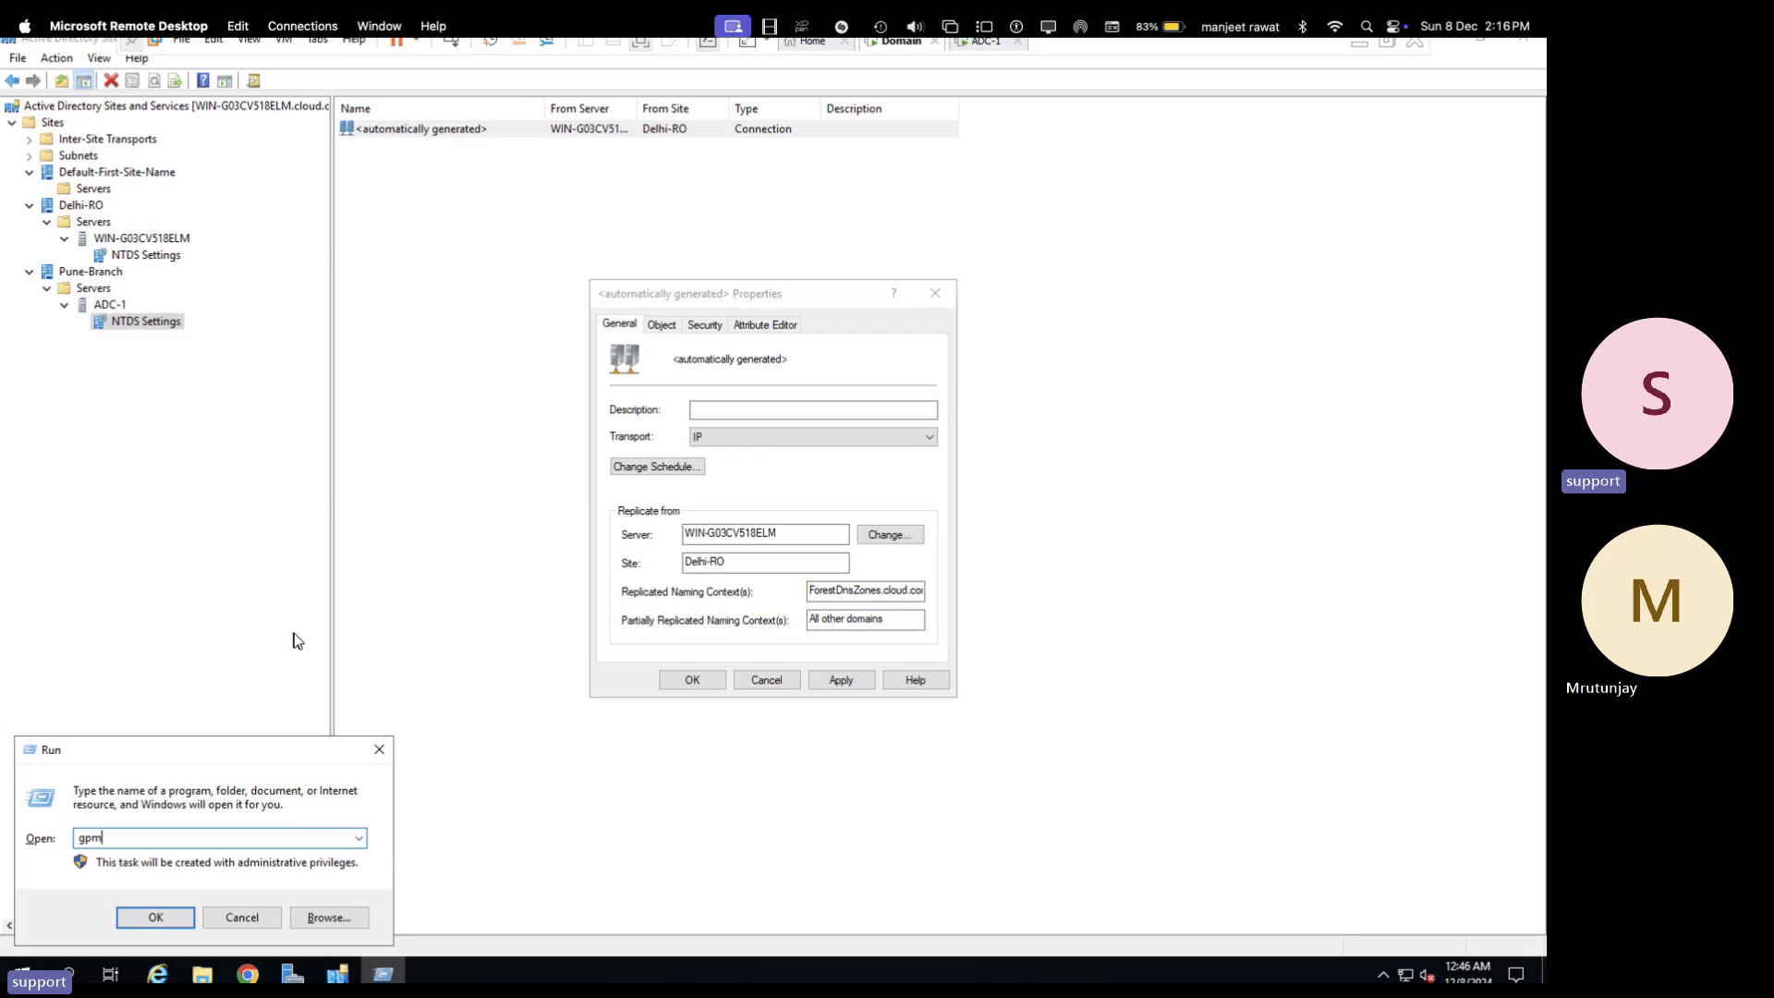
{"action": "type", "text": "c"}
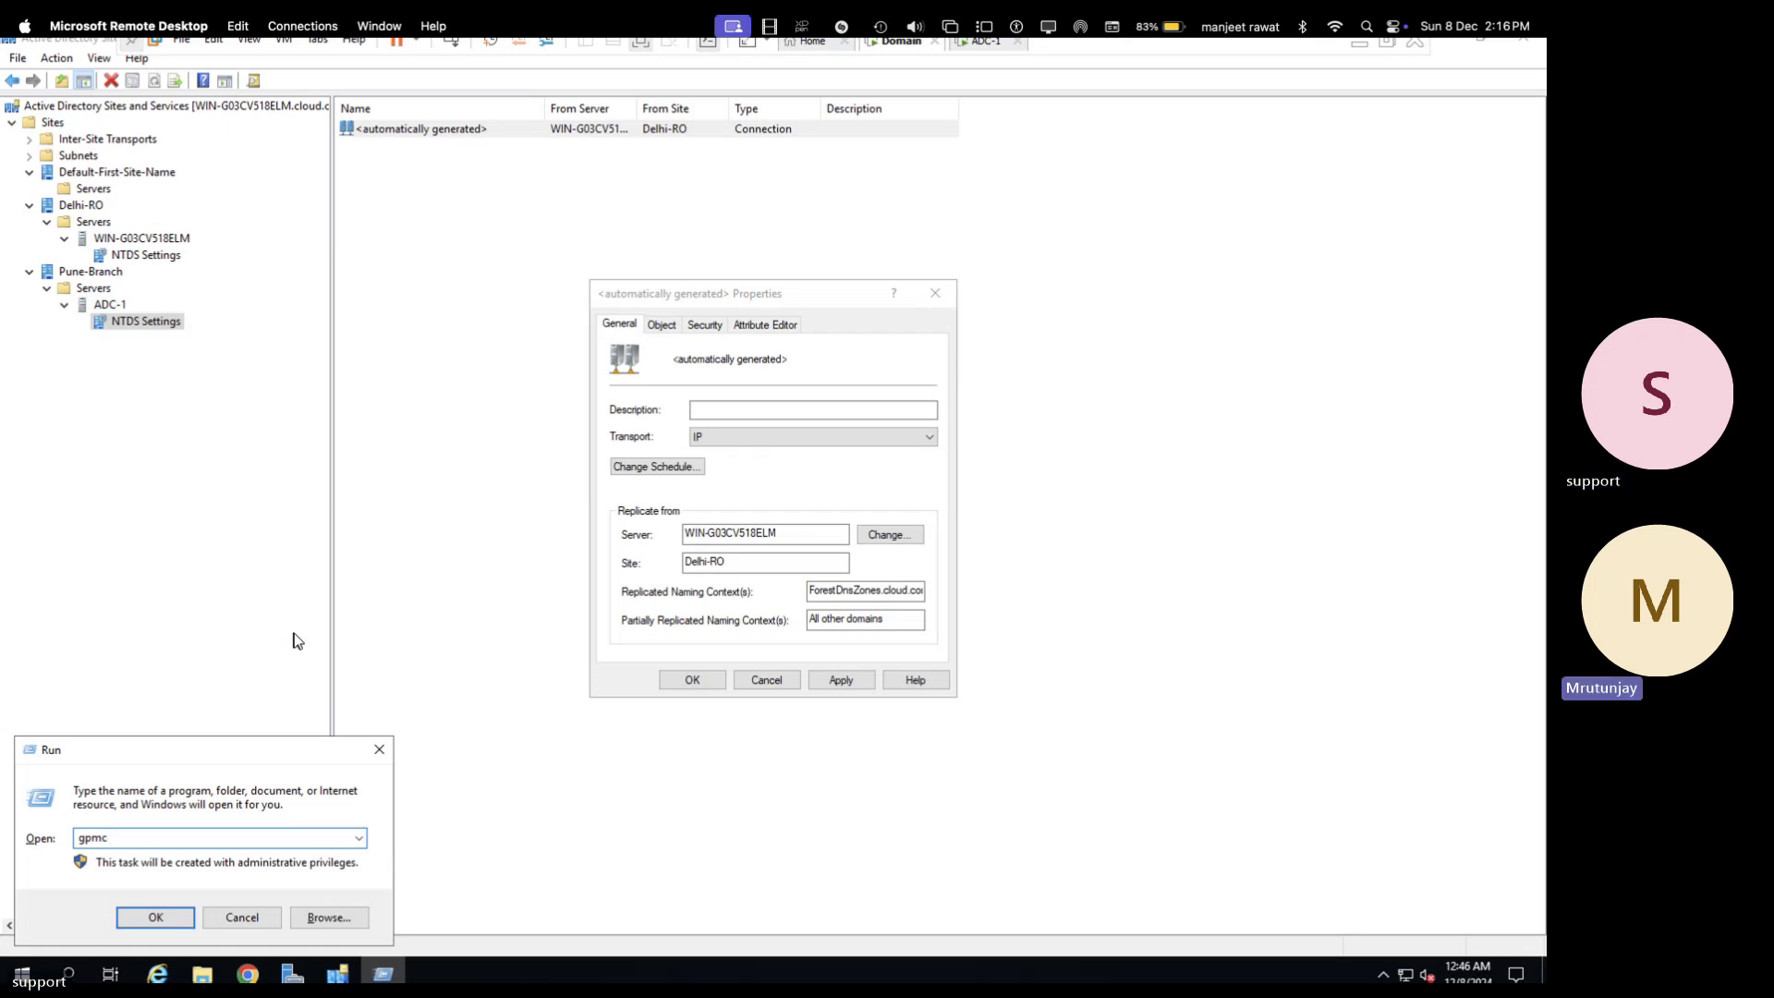
{"action": "type", "text": ".ms"}
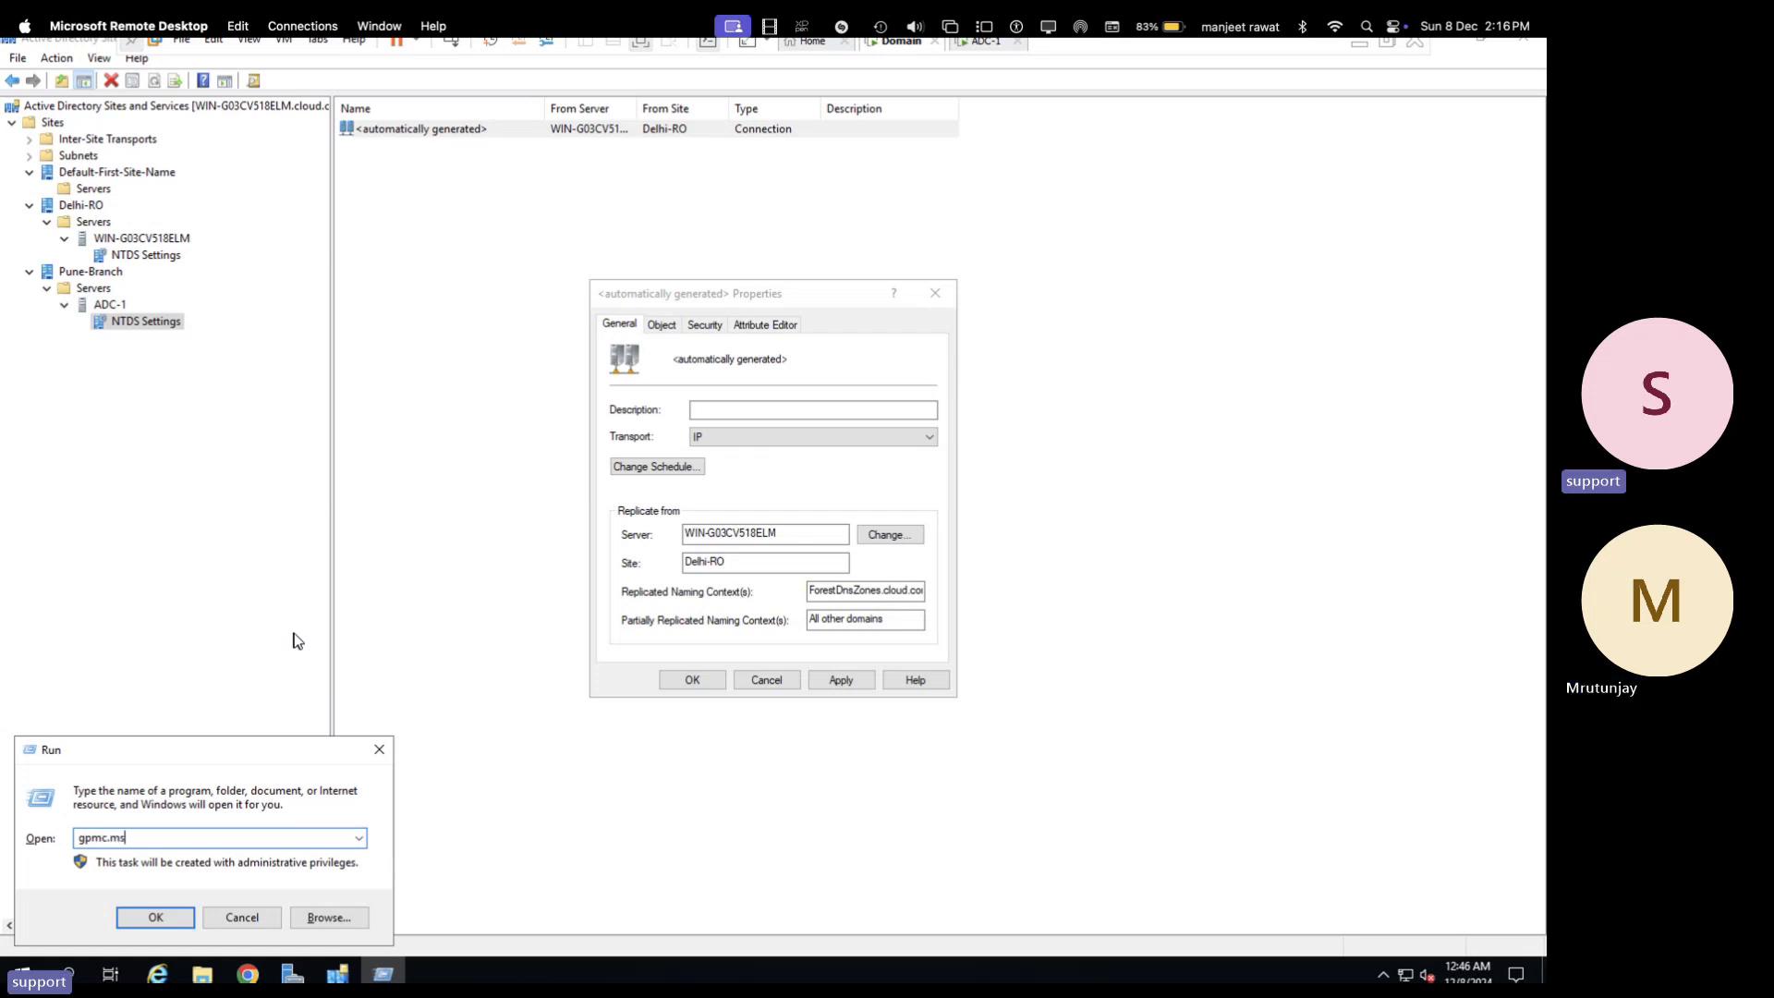
{"action": "type", "text": "c"}
{"action": "key", "text": "Return"}
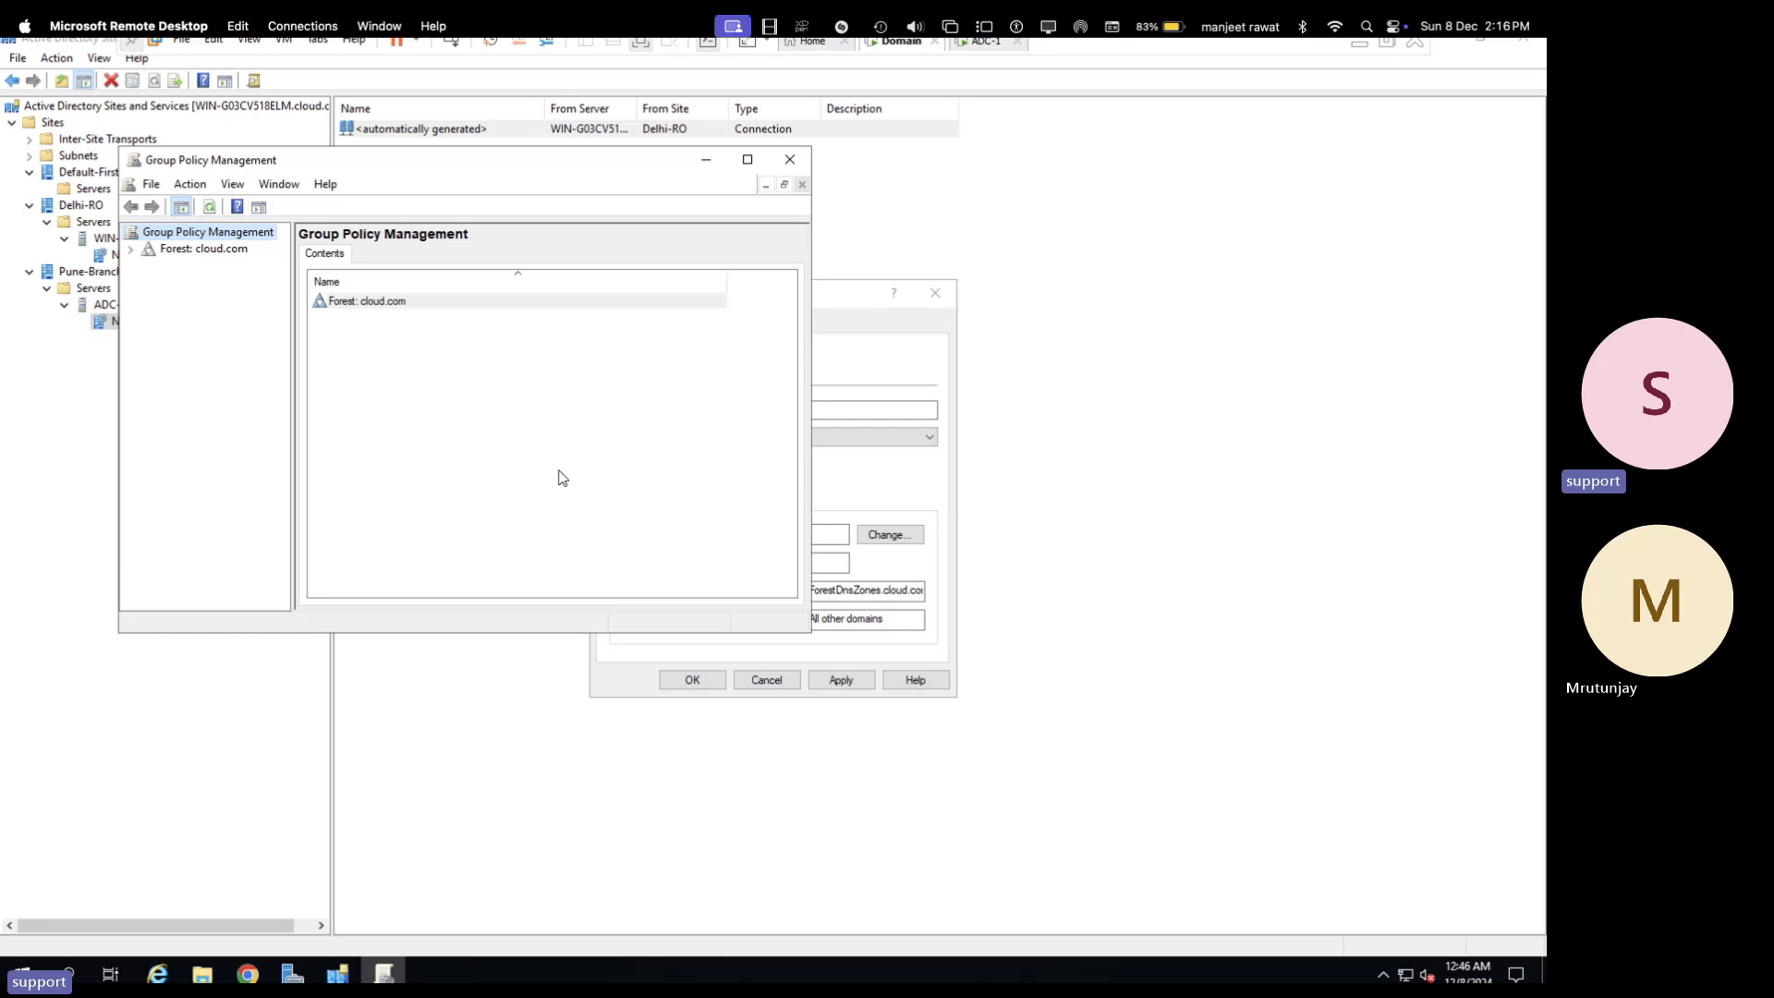
- Maximize Group Policy Management and expand Forest: cloud.com, Domains and cloud.com to its policy containers
{"action": "left_click", "coordinate": [747, 159]}
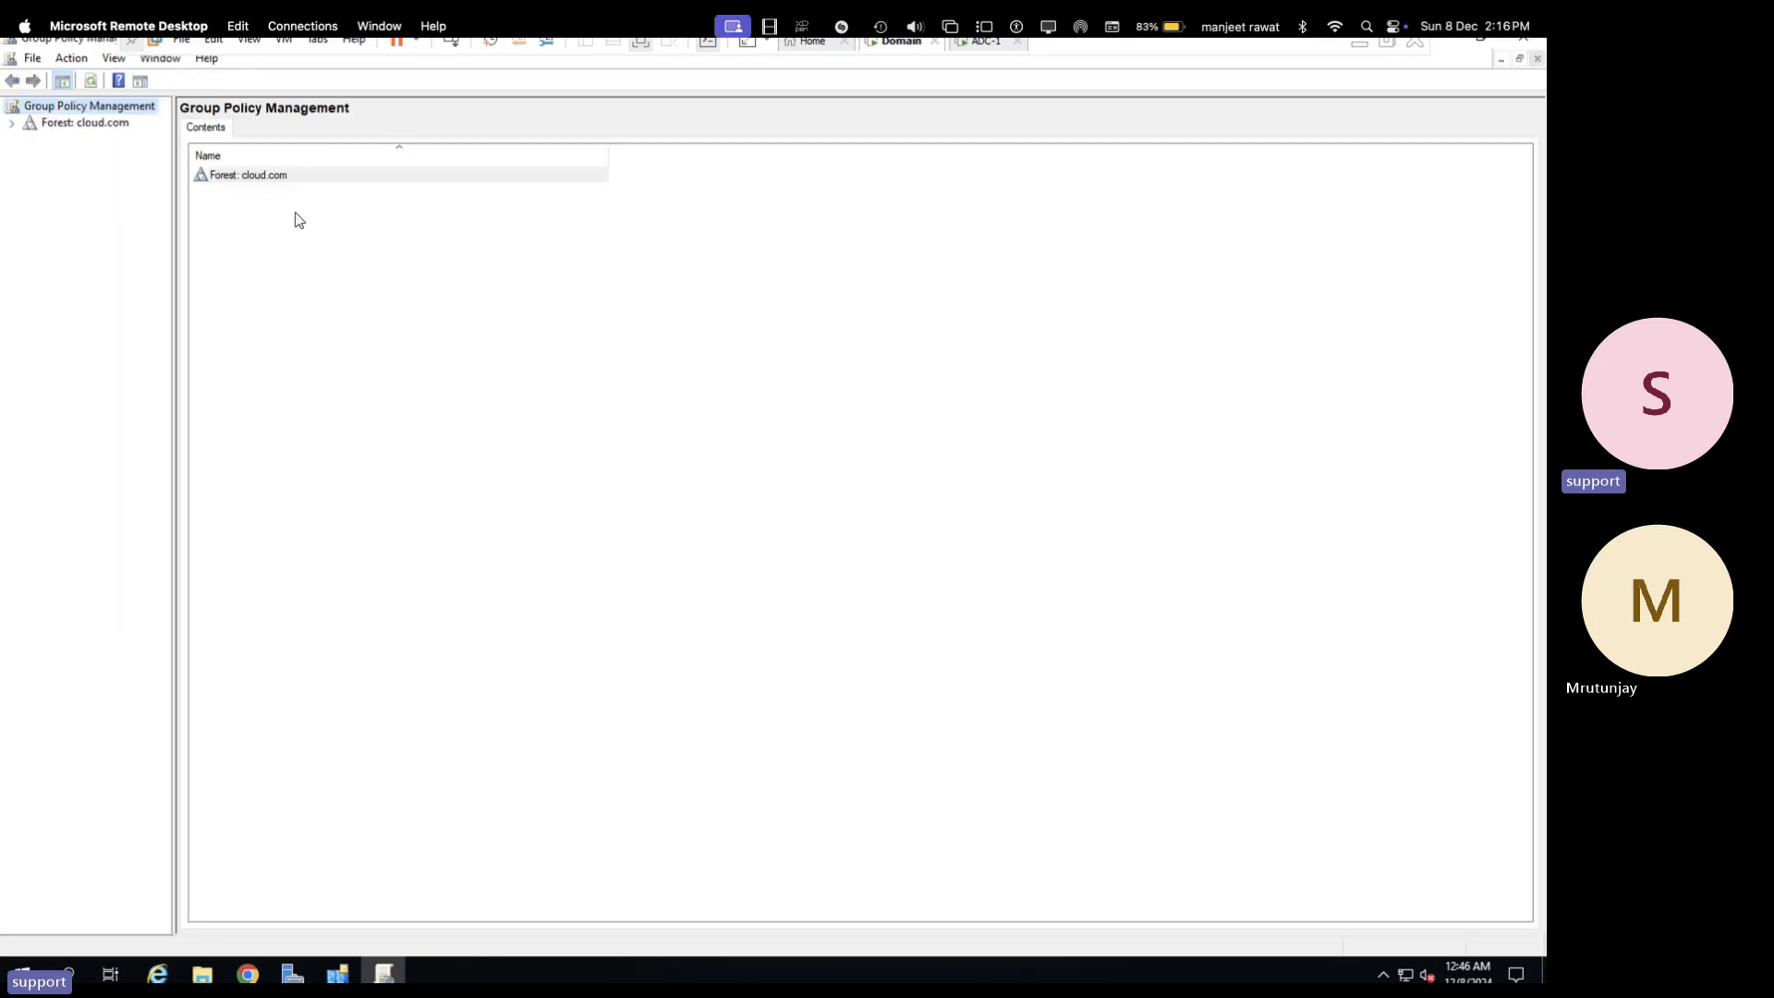
{"action": "left_click", "coordinate": [11, 122]}
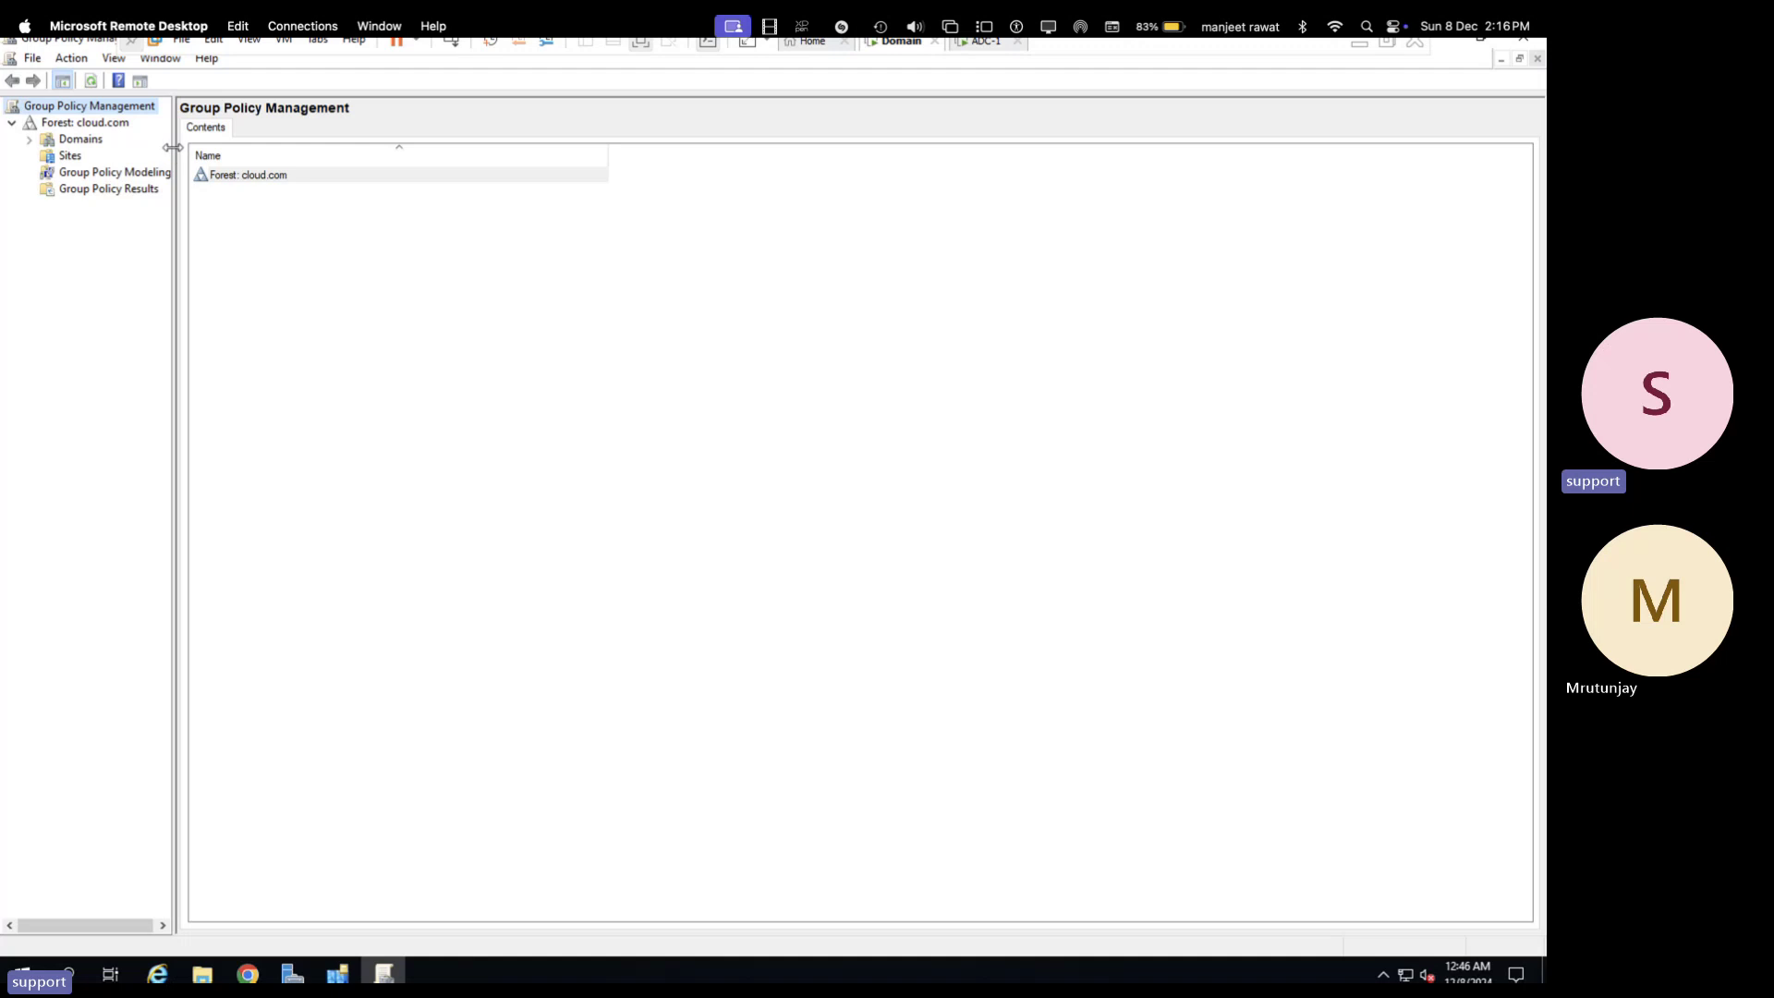
{"action": "left_click_drag", "start_coordinate": [172, 147], "coordinate": [353, 148]}
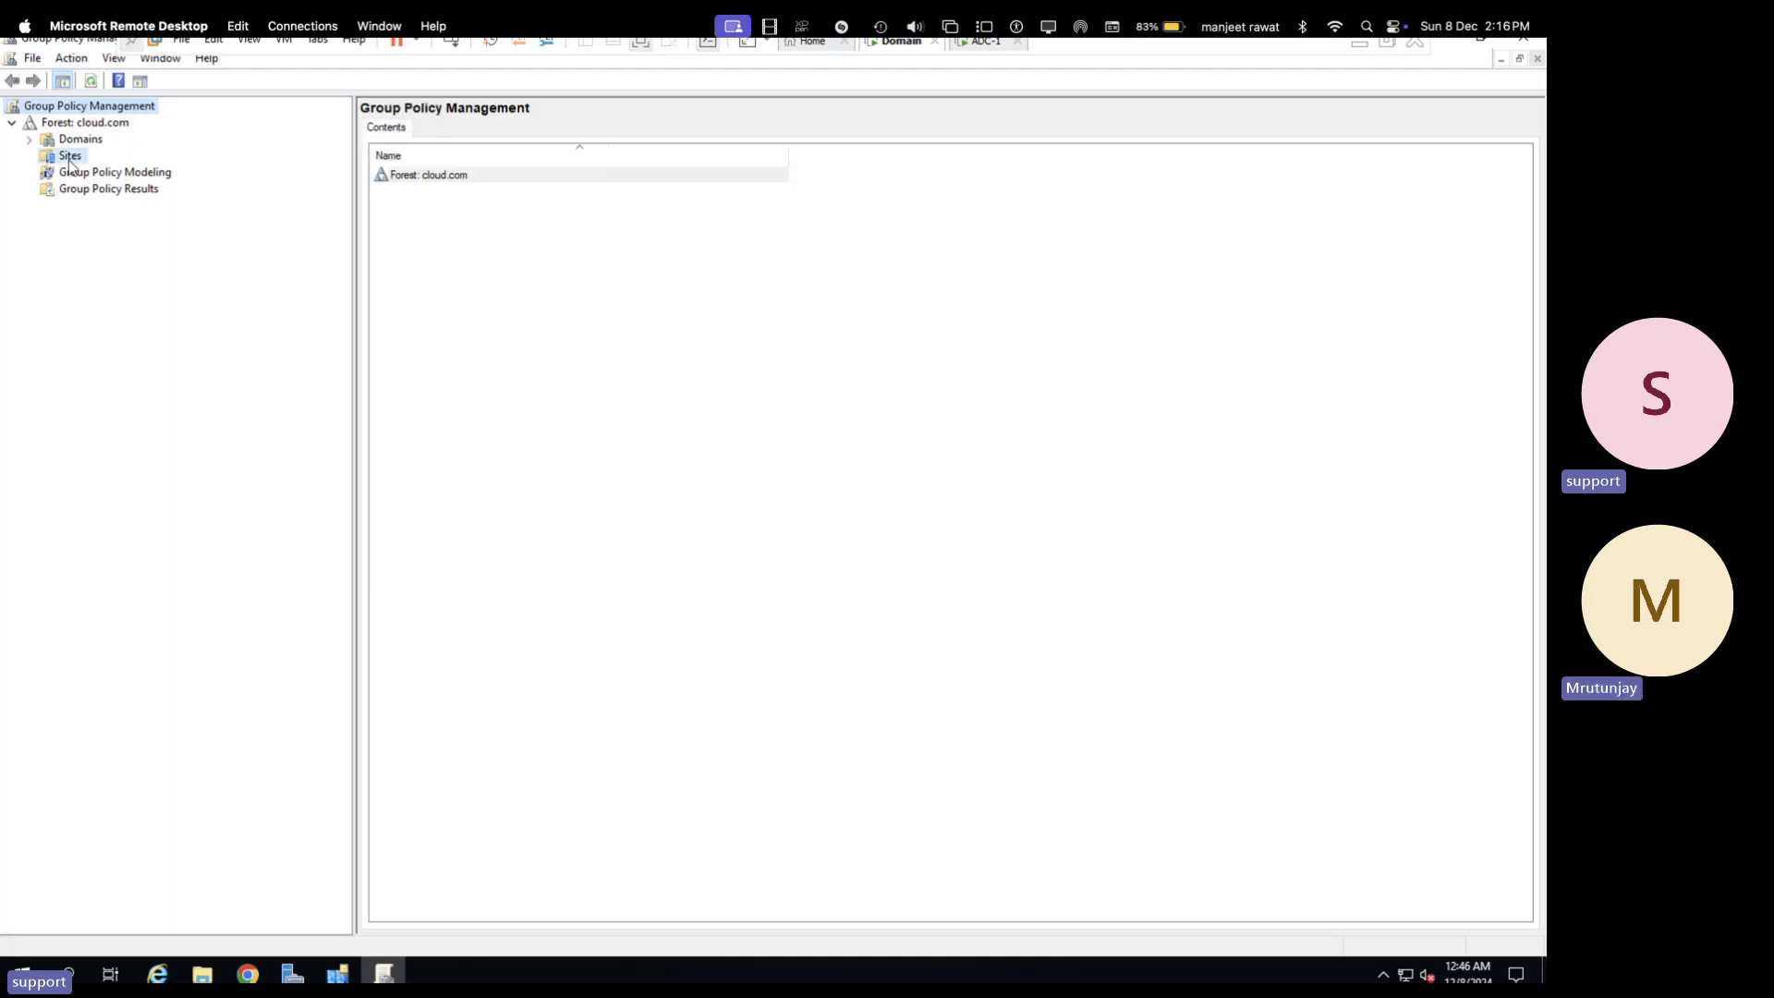
{"action": "left_click", "coordinate": [70, 159]}
{"action": "left_click", "coordinate": [67, 139]}
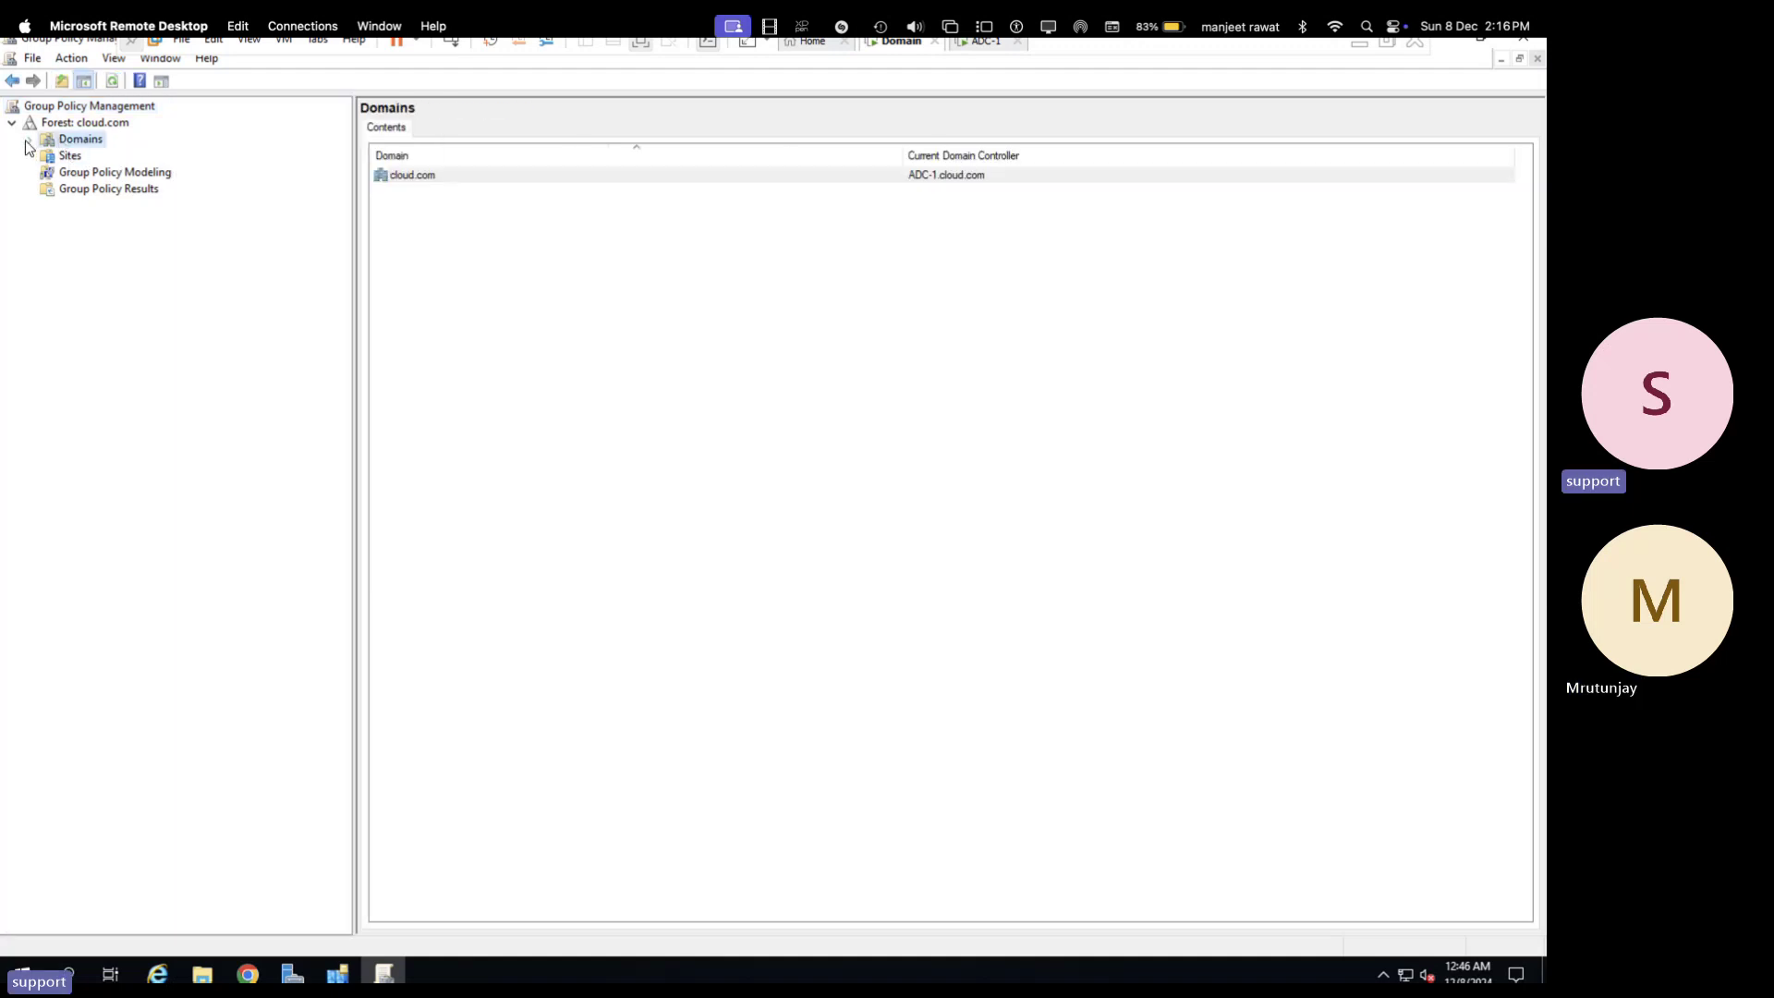
{"action": "left_click", "coordinate": [28, 139]}
{"action": "left_click", "coordinate": [67, 173]}
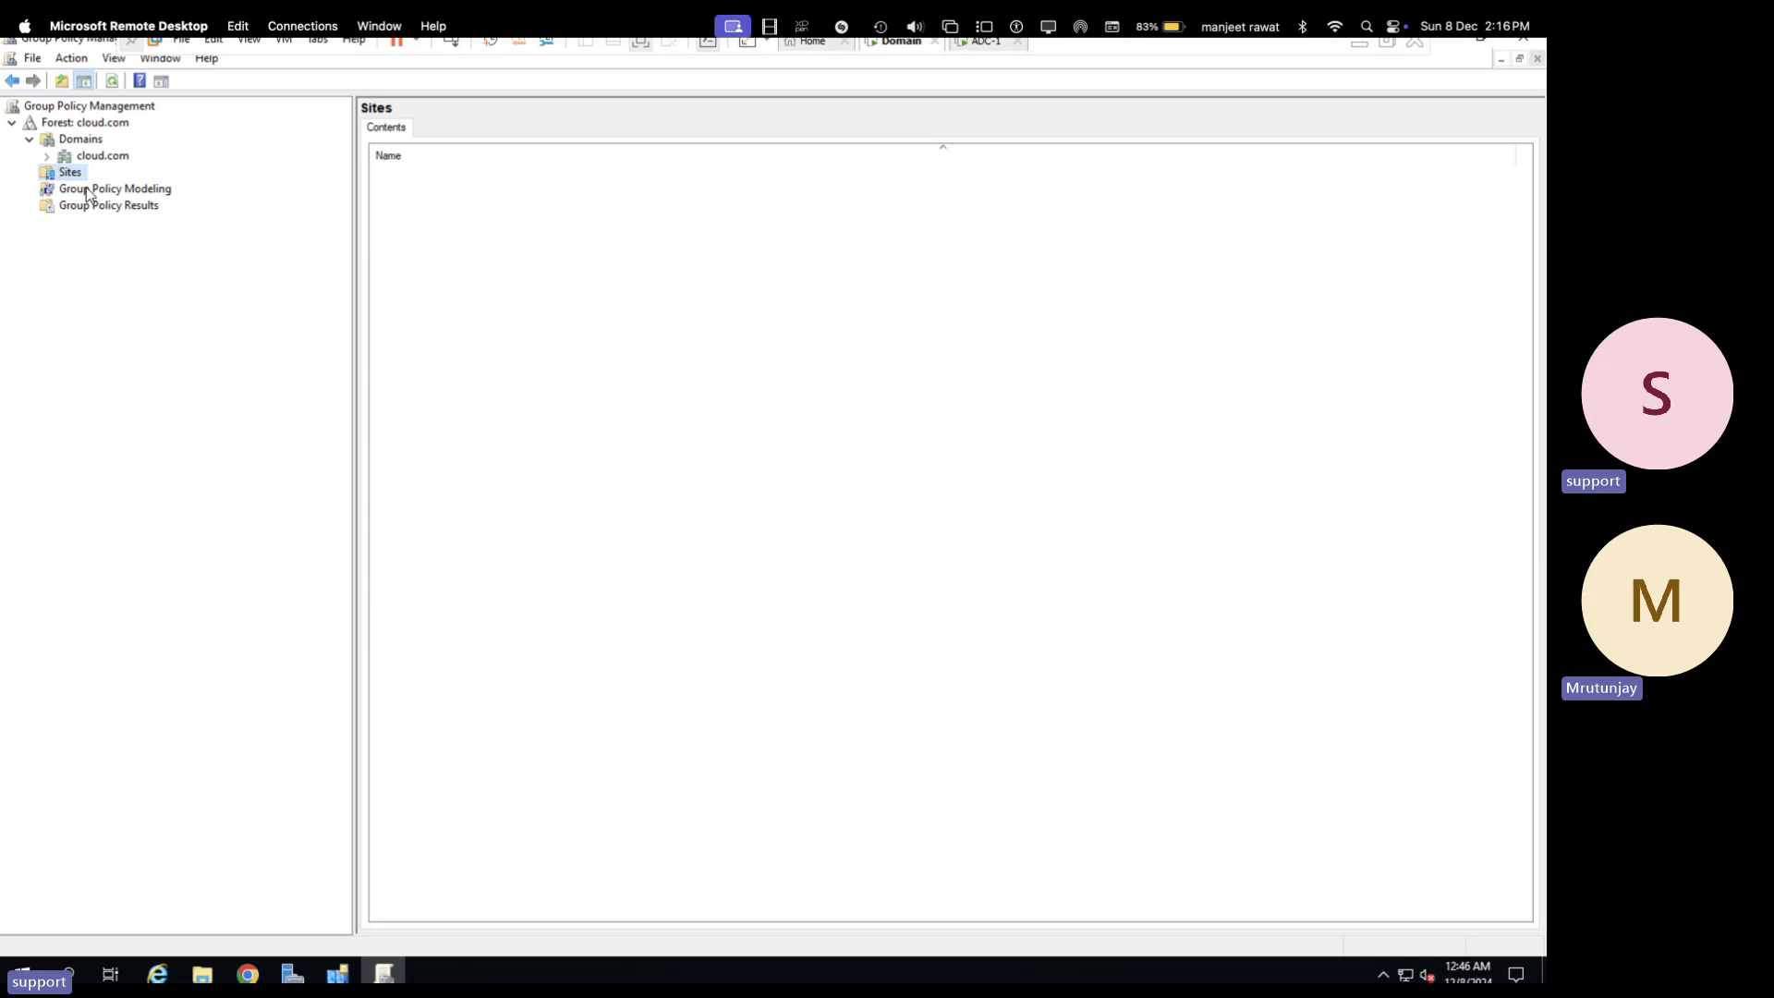
{"action": "left_click", "coordinate": [46, 155]}
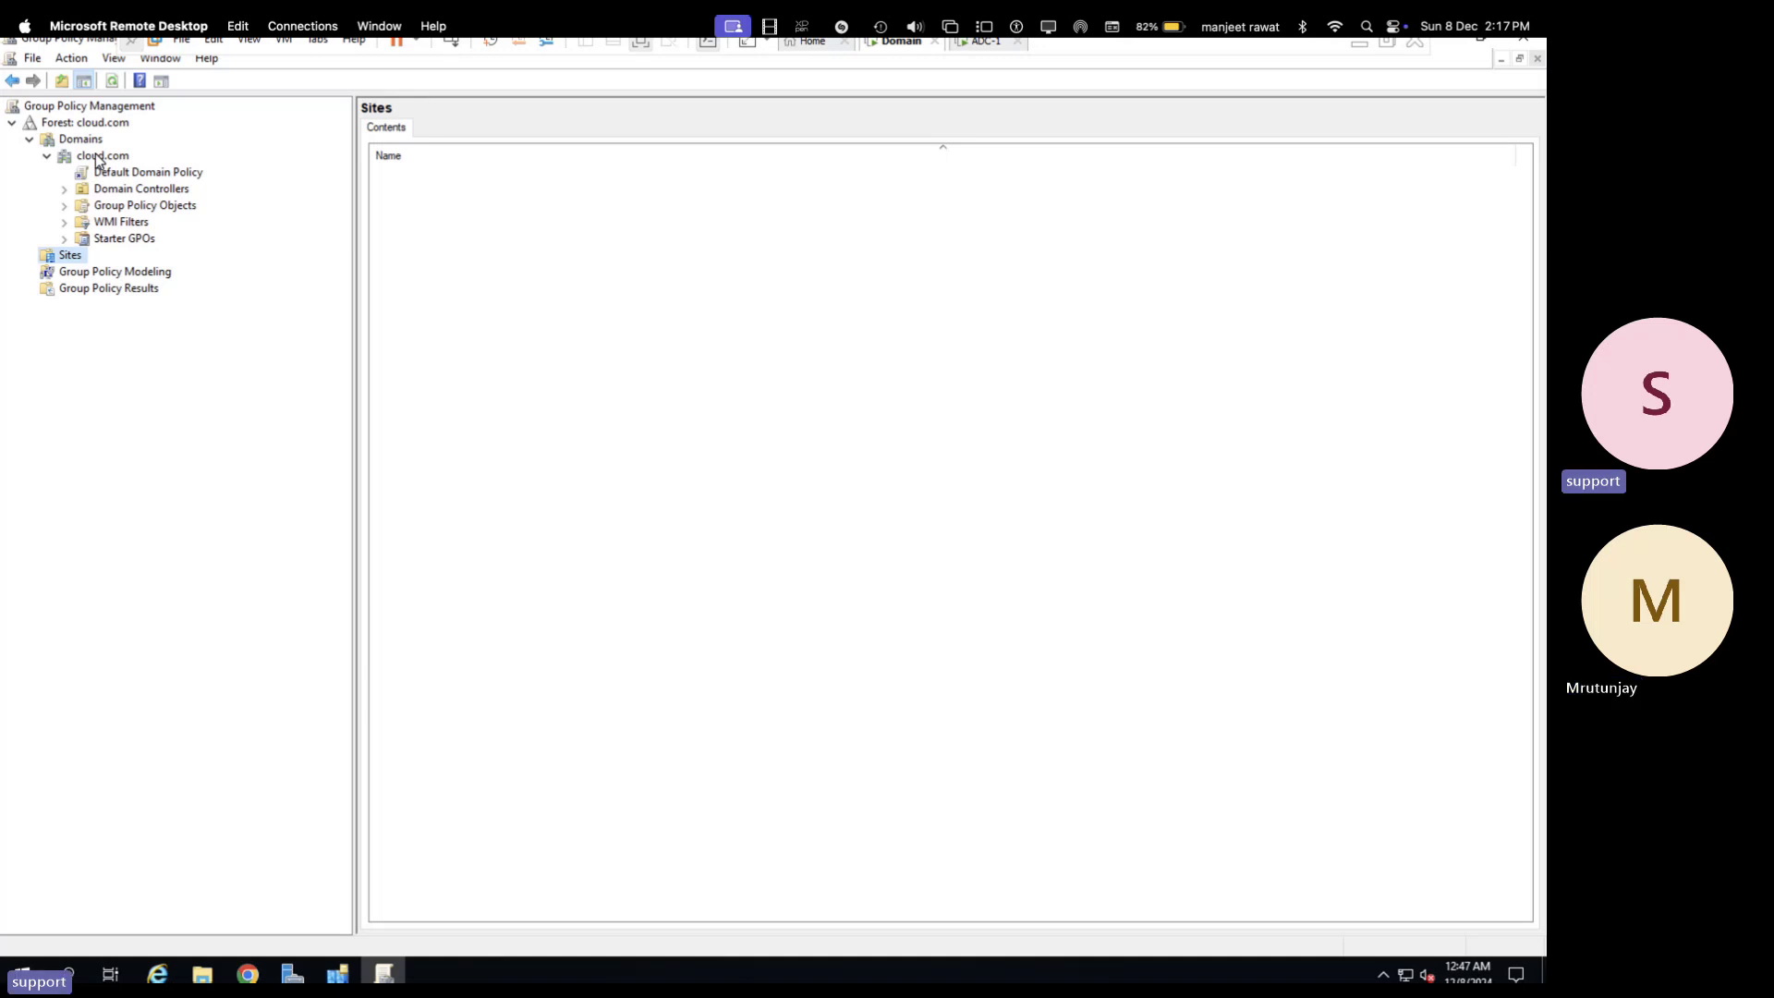
{"action": "key", "text": "ctrl+Right"}
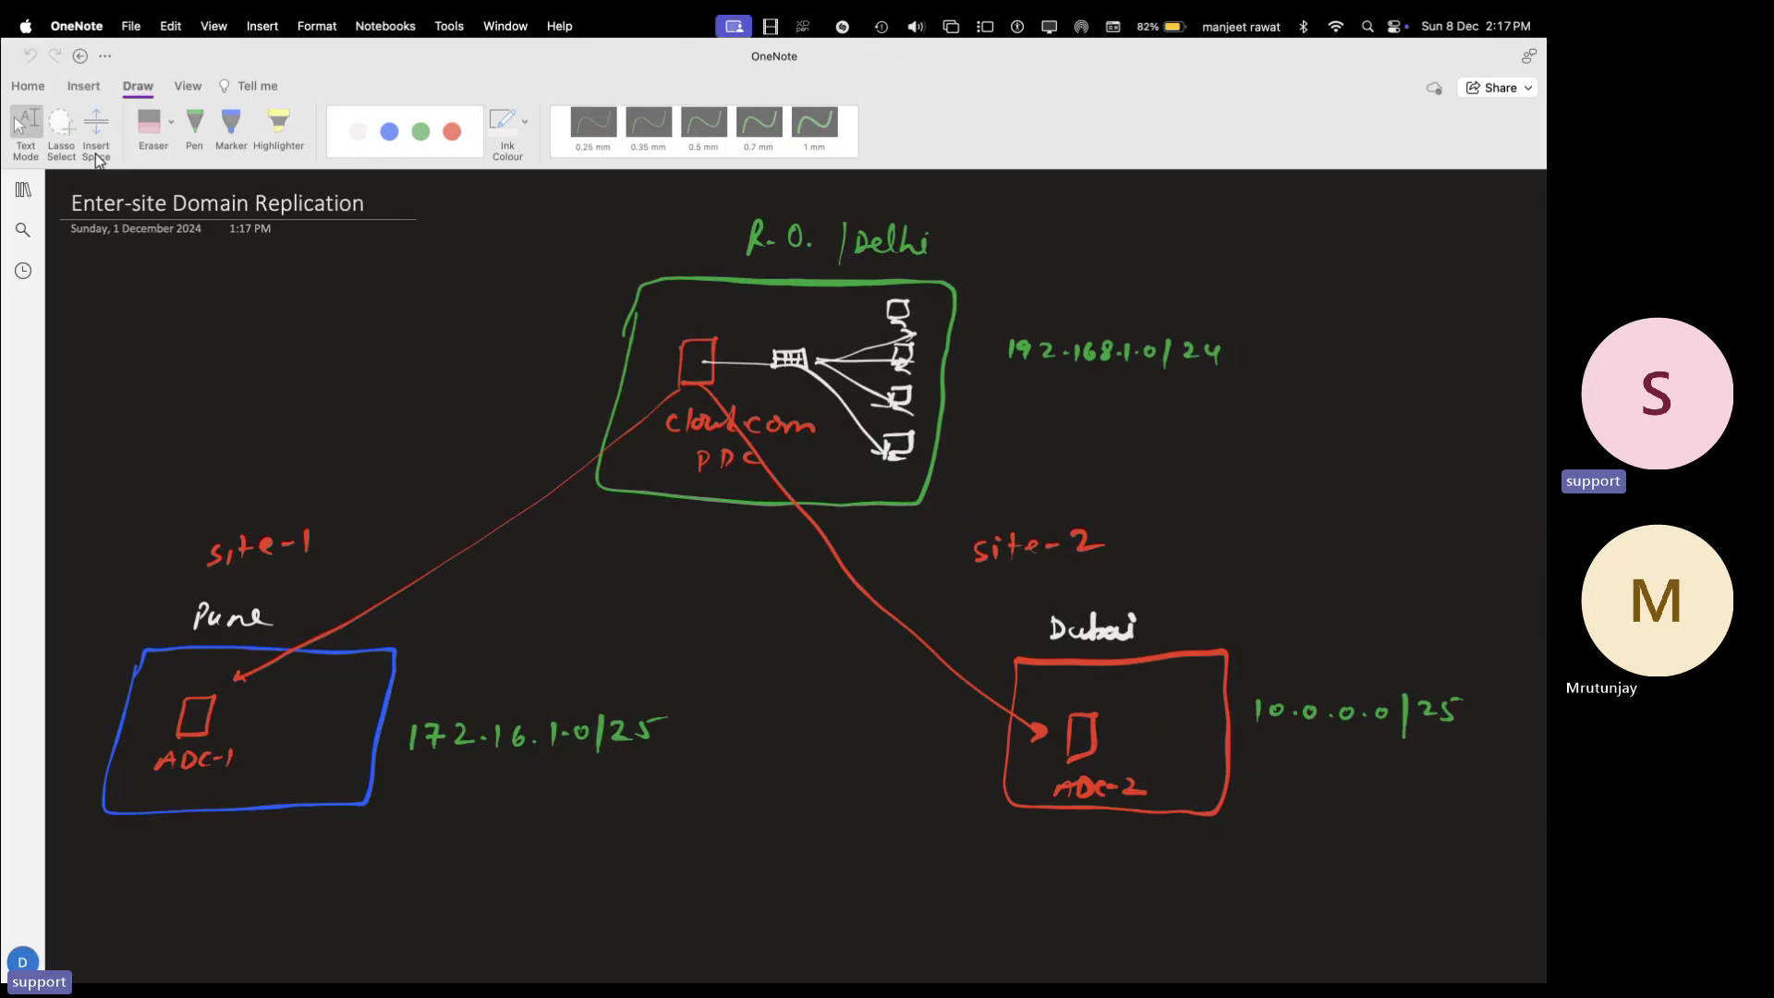
{"action": "key", "text": "ctrl+Left"}
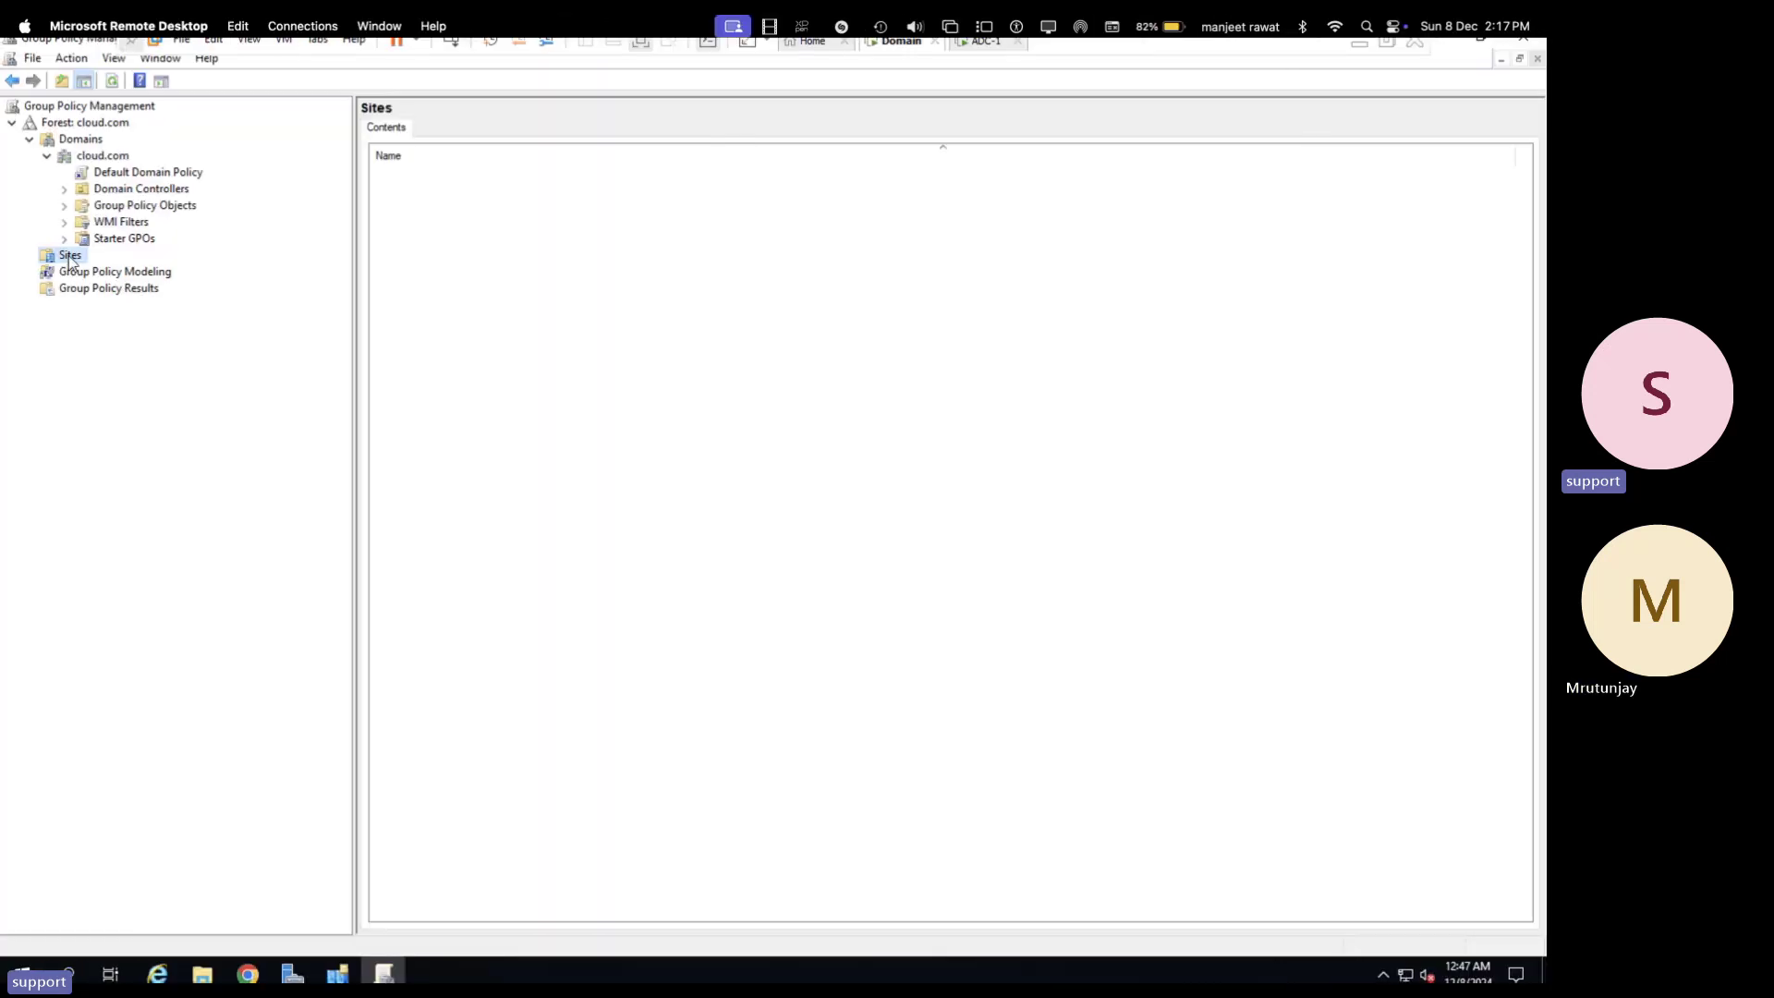
- Add Pune-Branch to the displayed Sites and select it, showing an empty linked-GPO list
{"action": "right_click", "coordinate": [70, 262]}
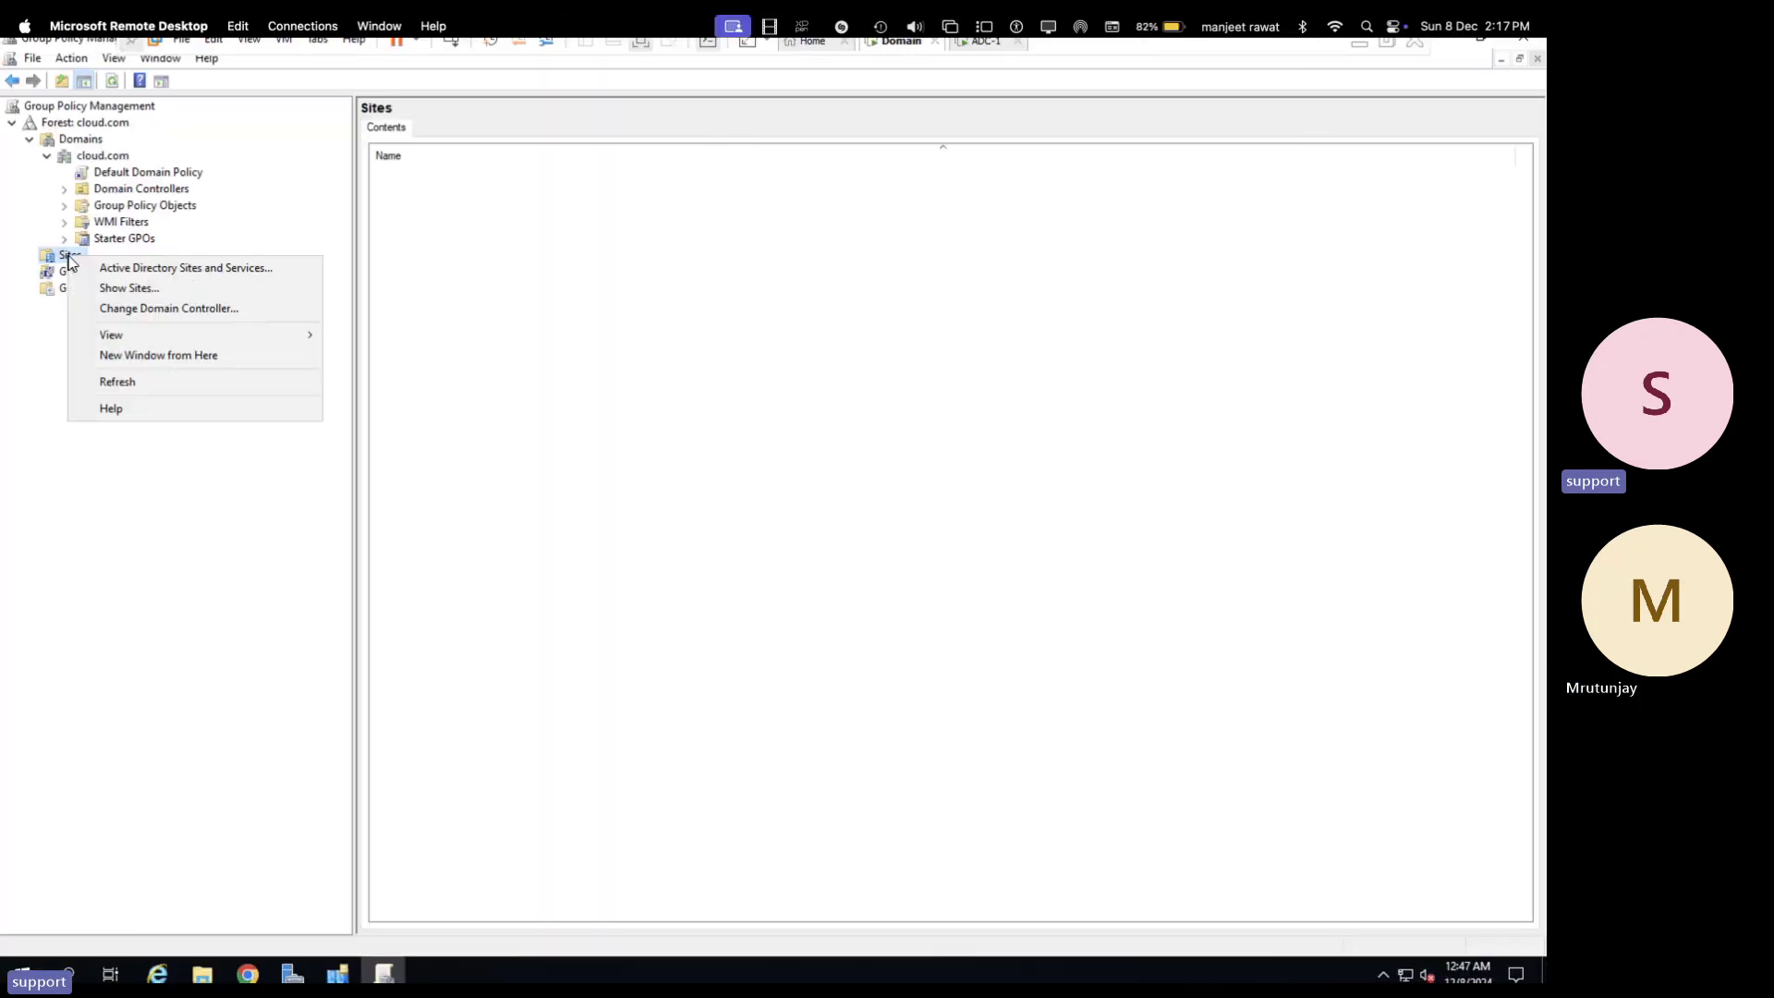
{"action": "left_click", "coordinate": [134, 288]}
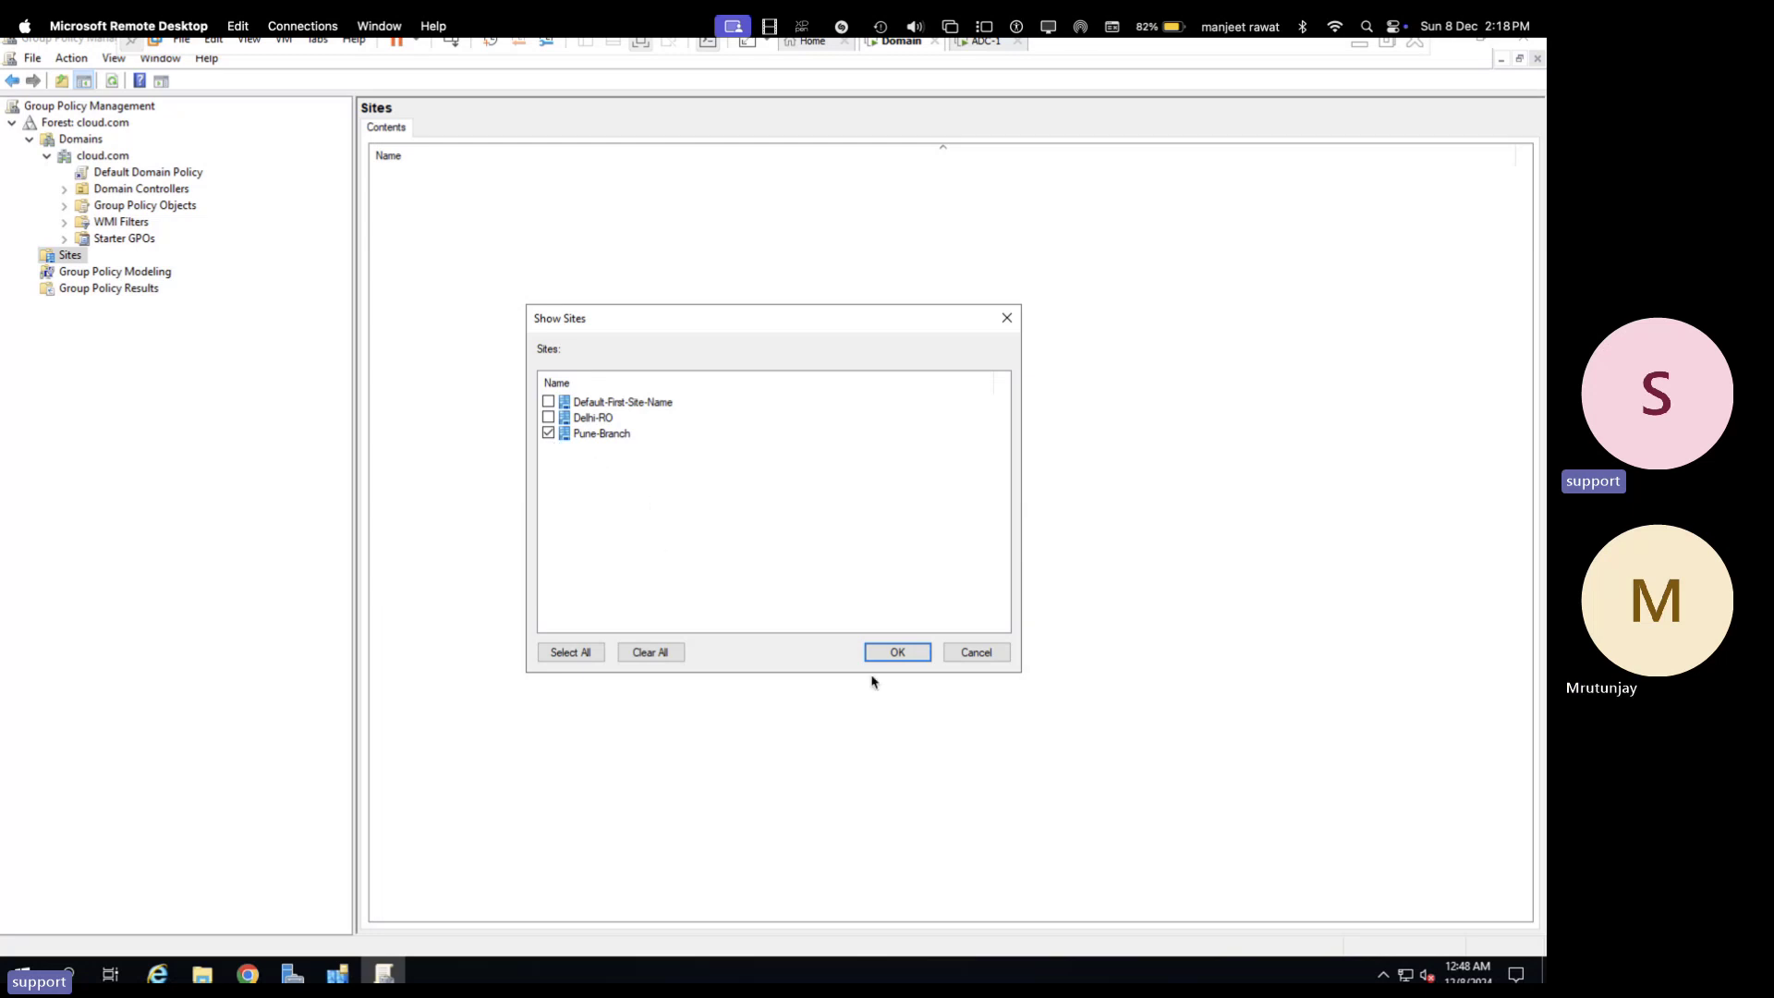
{"action": "left_click", "coordinate": [897, 653]}
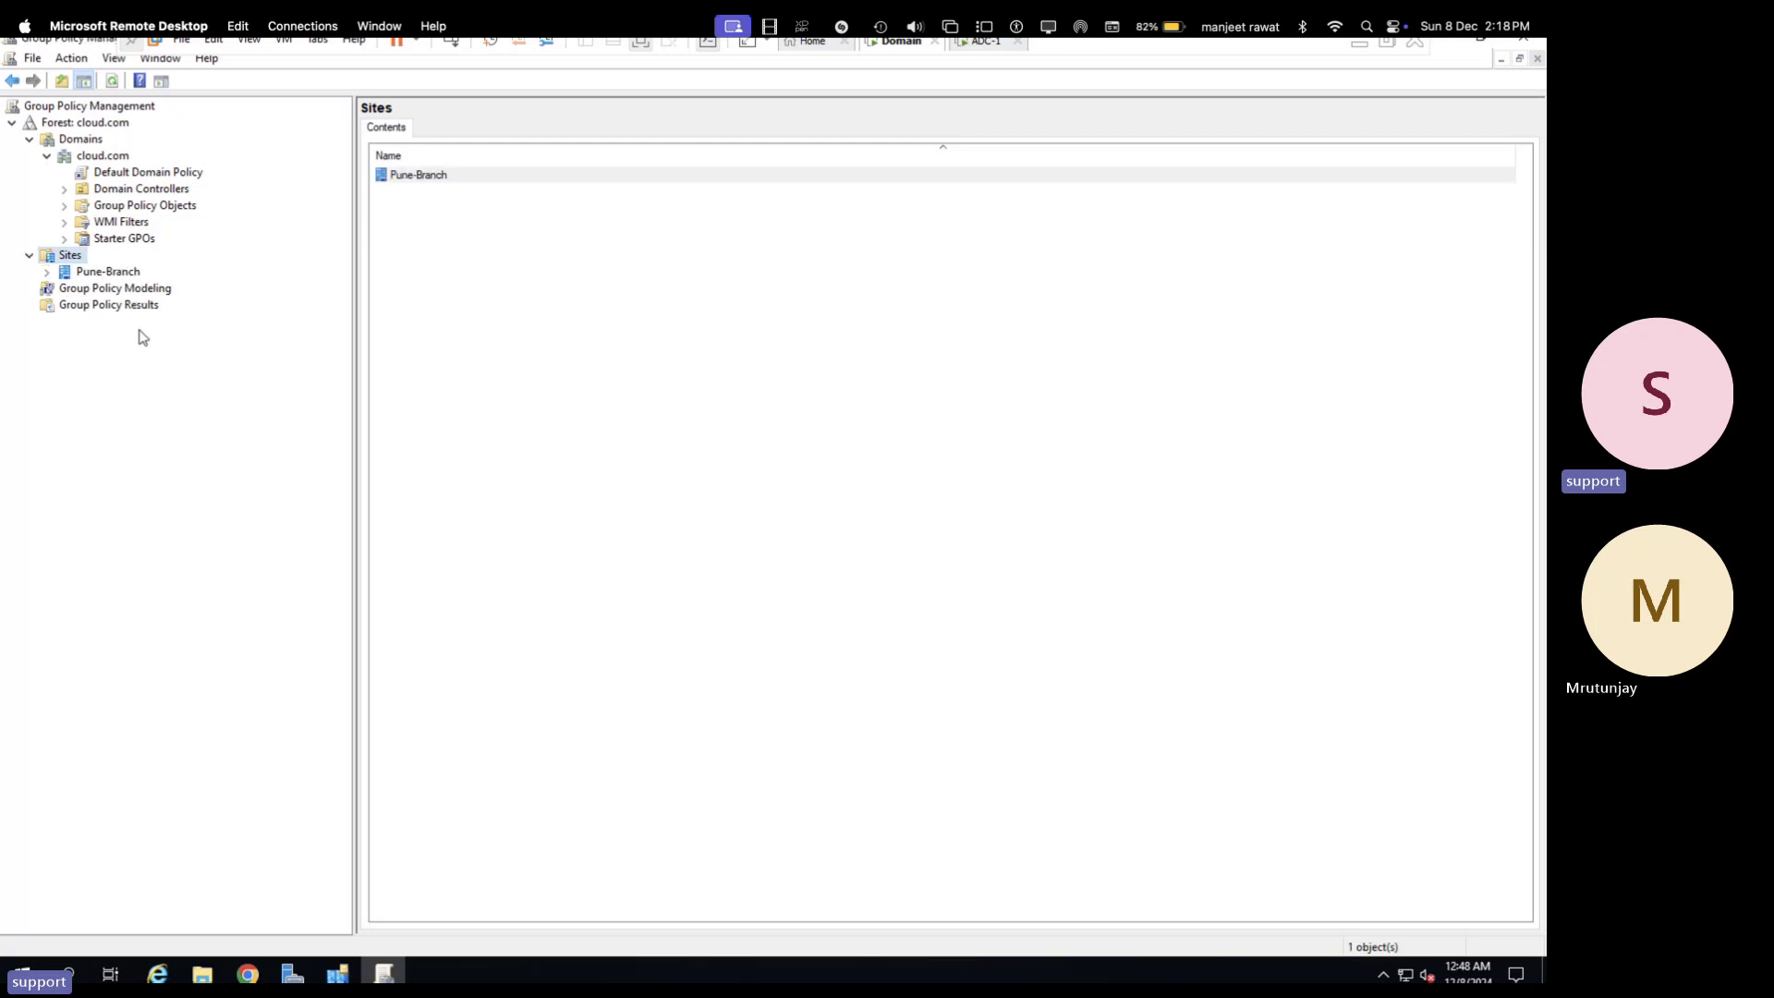
{"action": "left_click", "coordinate": [48, 274]}
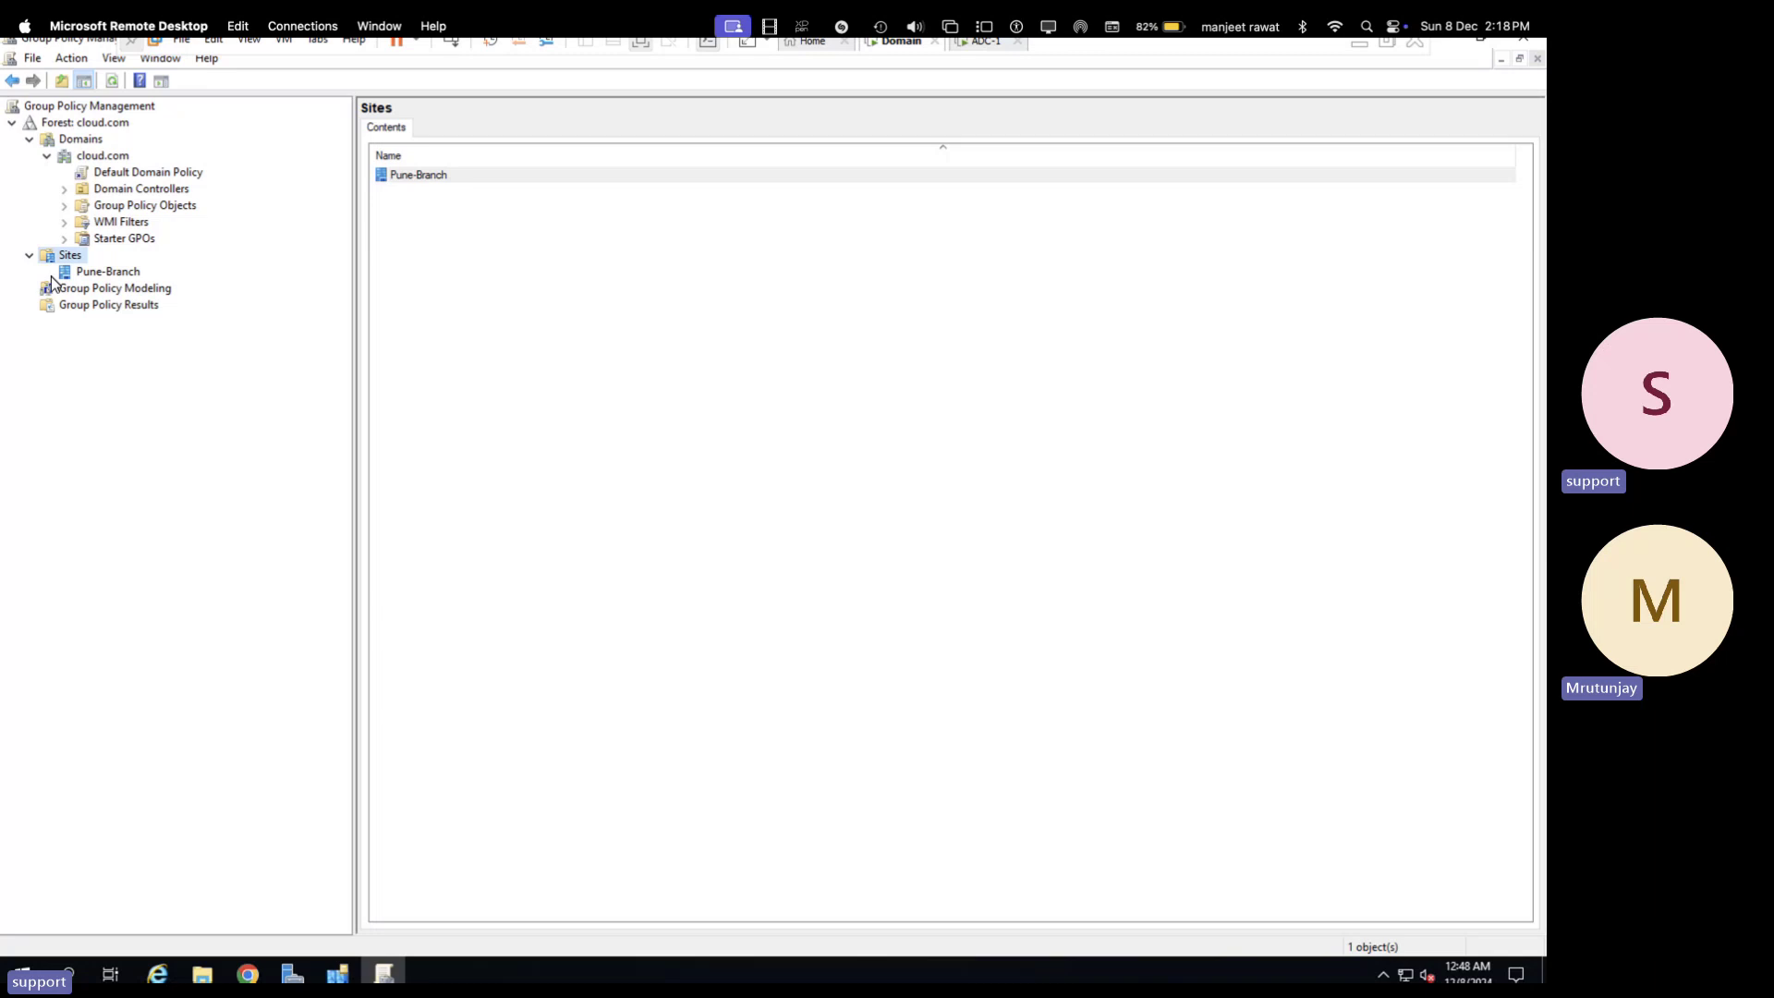
{"action": "left_click", "coordinate": [121, 273]}
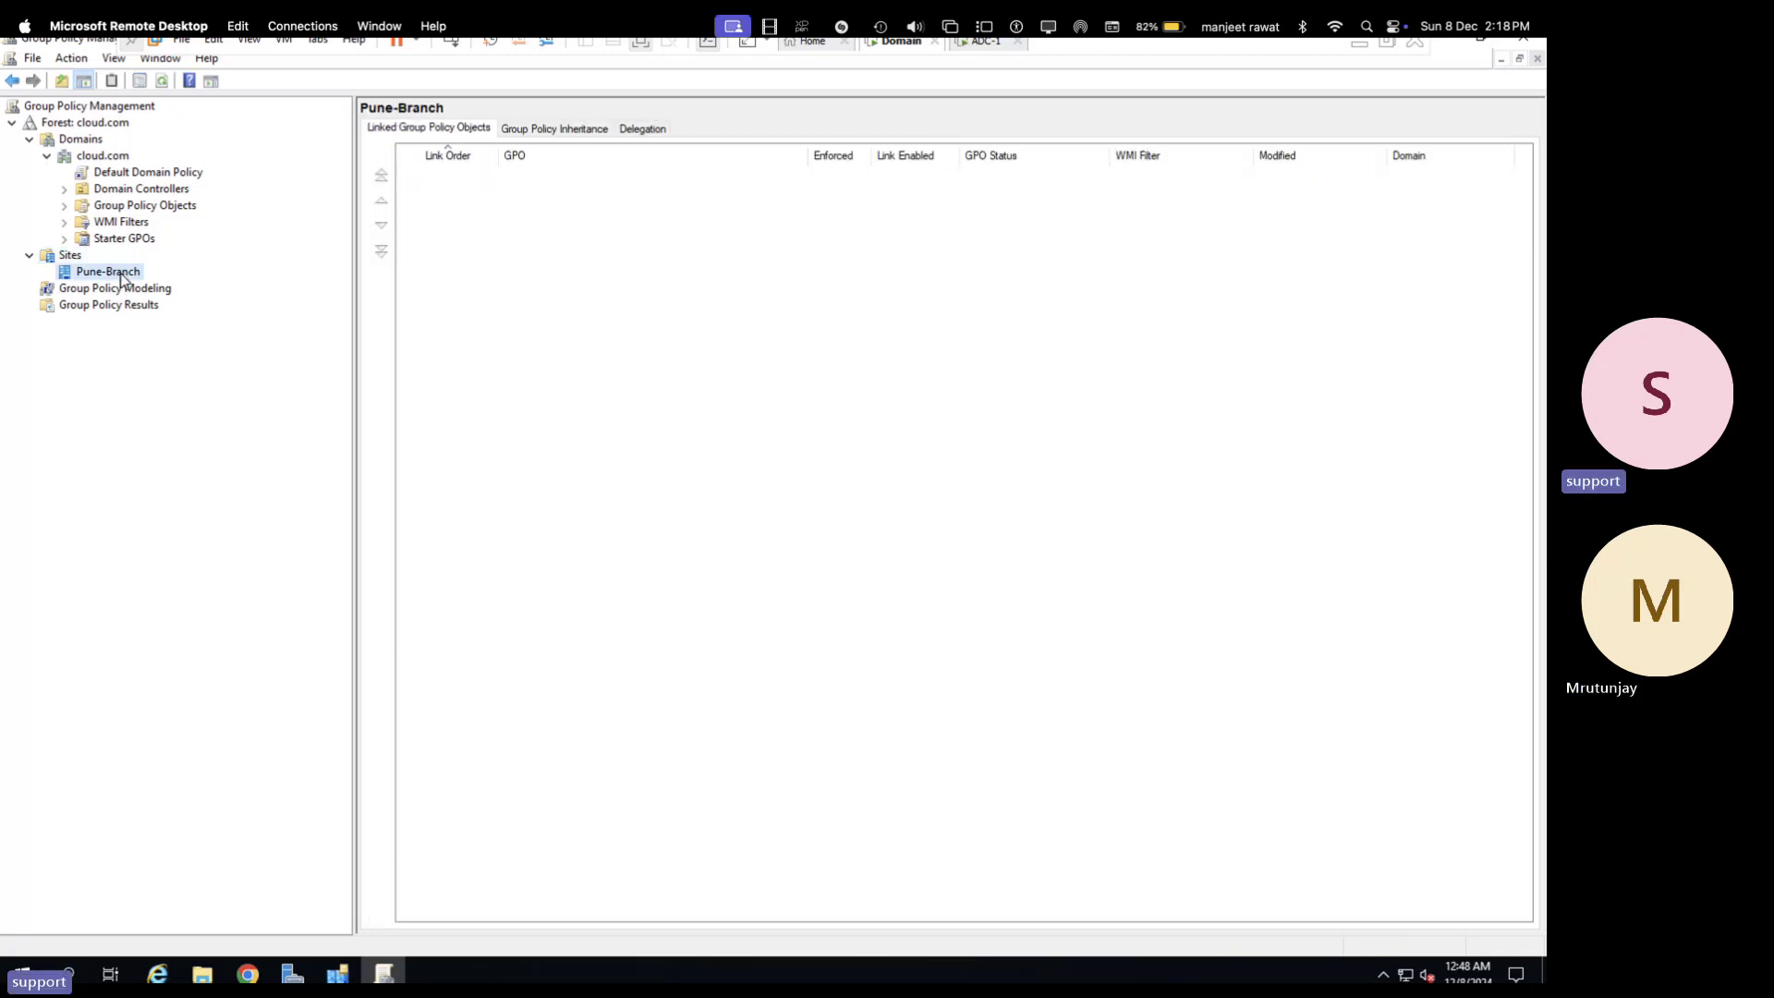
- Expand cloud.com's Group Policy Objects container to list the existing GPOs
{"action": "right_click", "coordinate": [124, 279]}
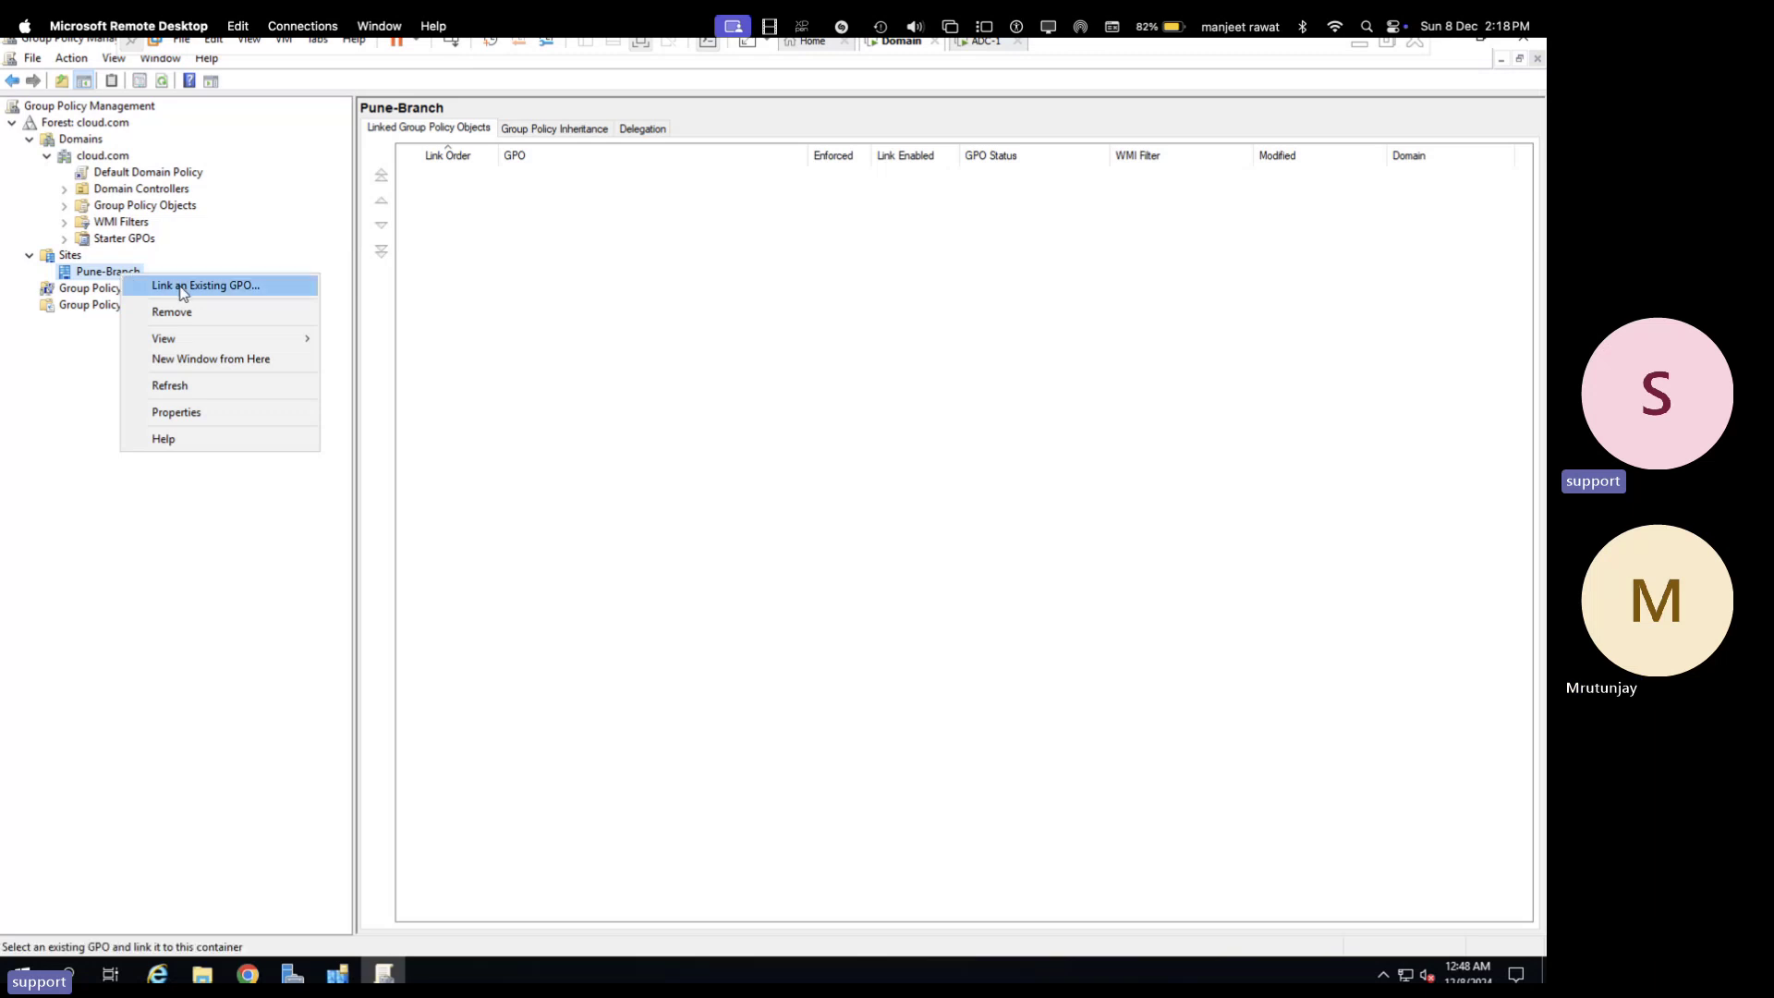
{"action": "left_click", "coordinate": [223, 221]}
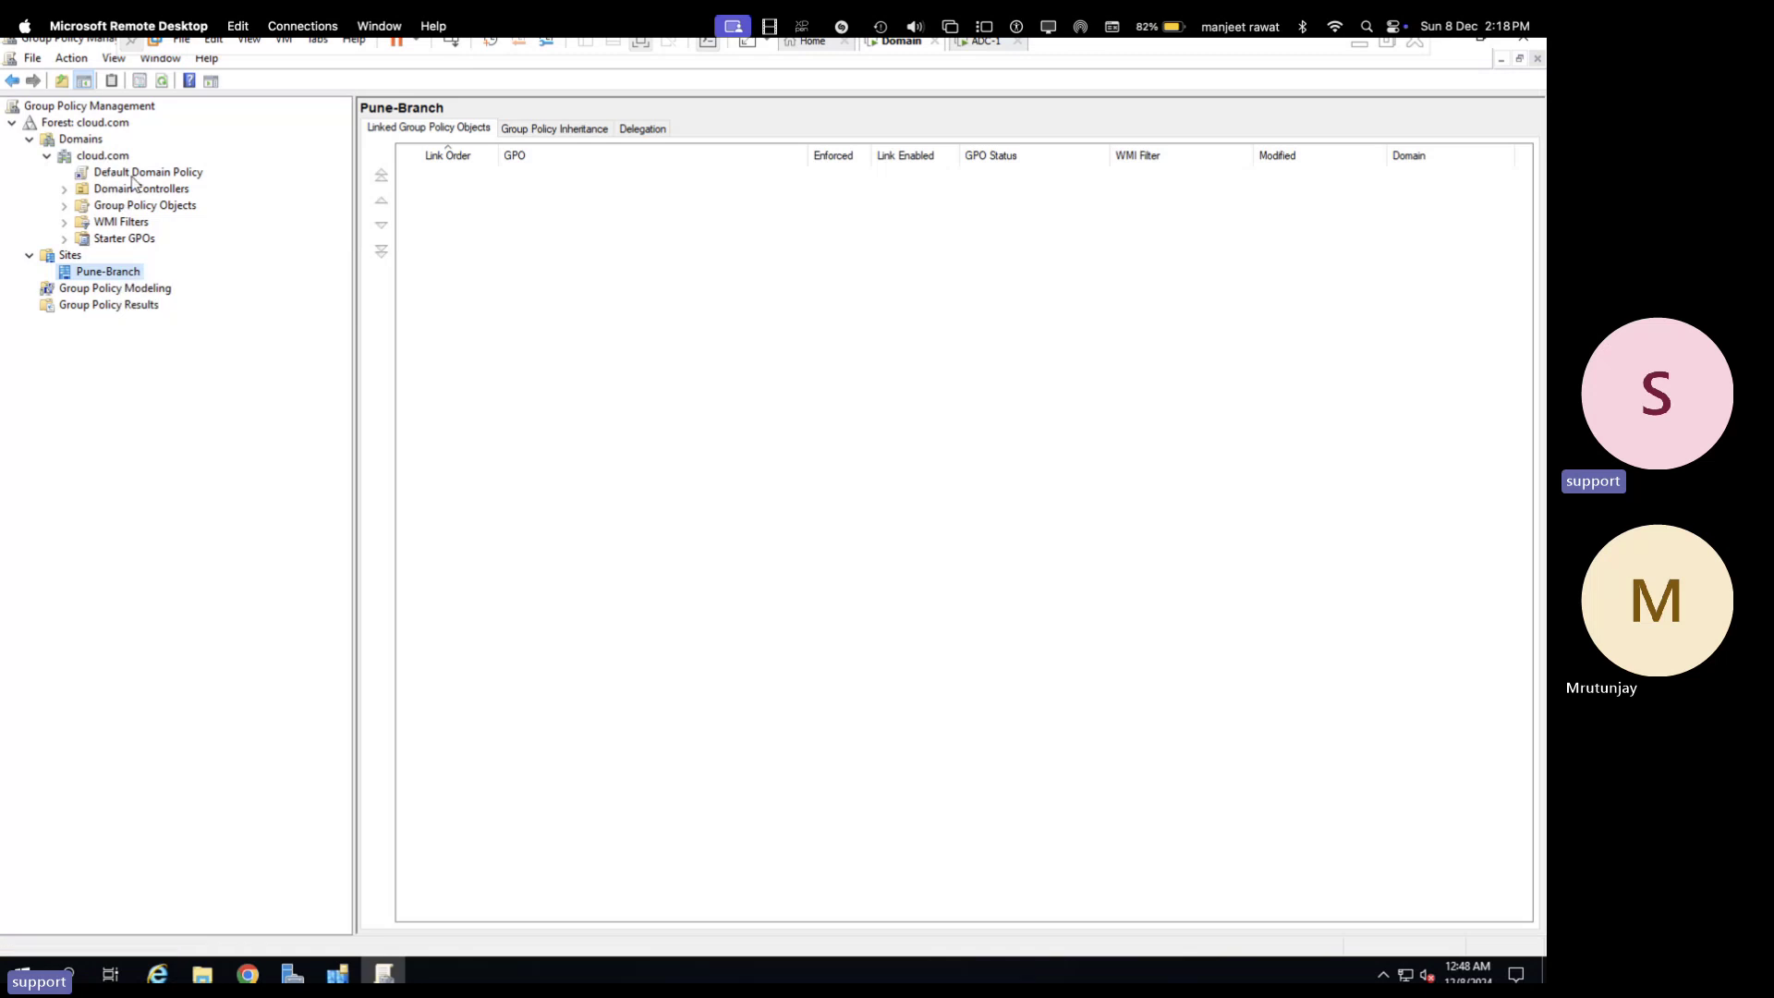
{"action": "left_click", "coordinate": [140, 205]}
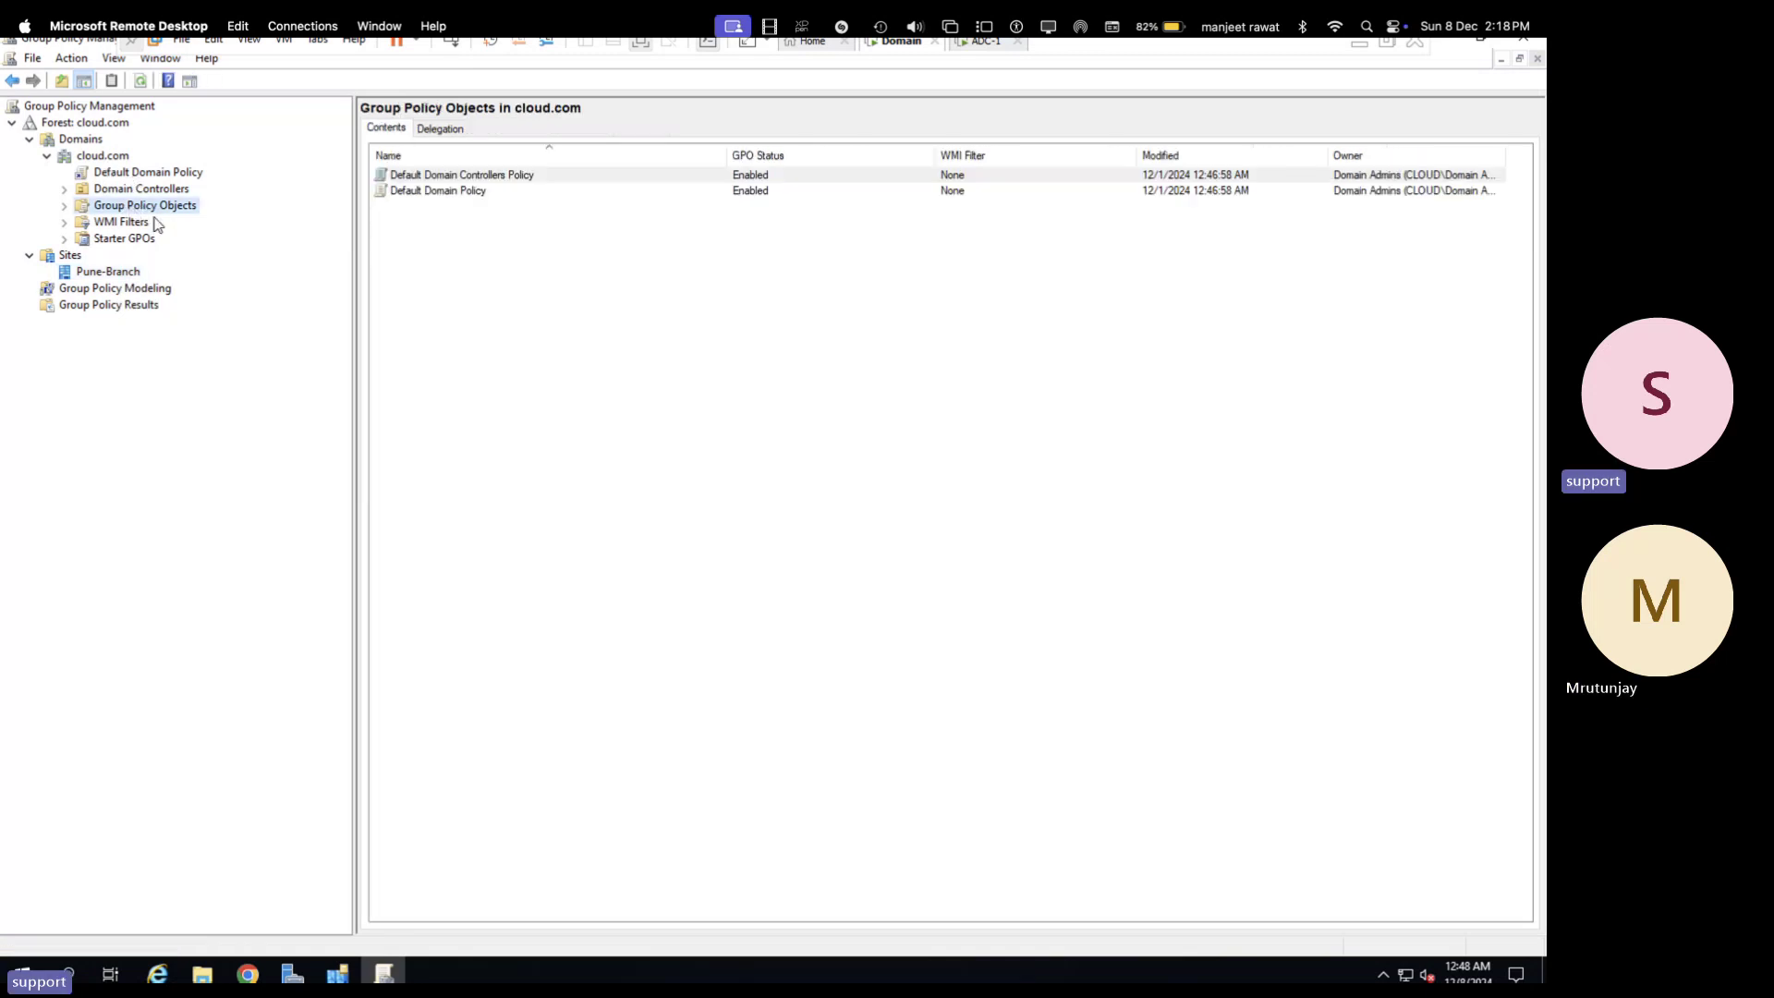
{"action": "double_click", "coordinate": [164, 209]}
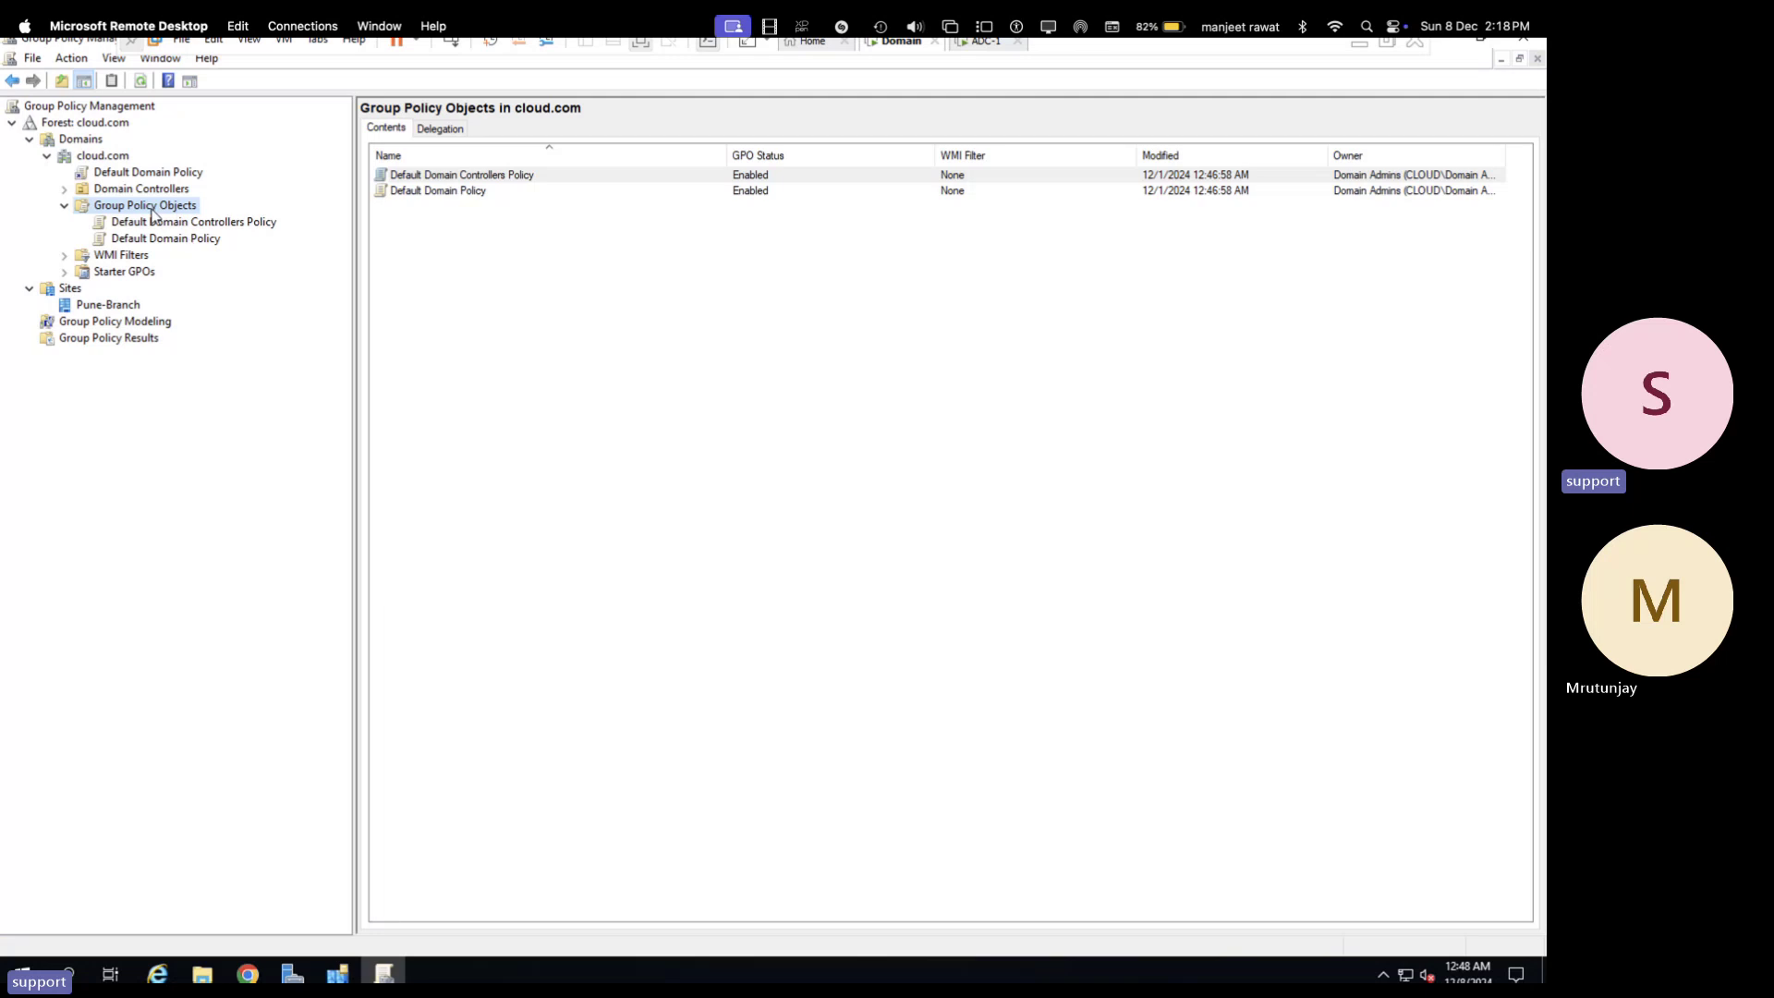
- Create a new GPO named site-policy and open its details
{"action": "right_click", "coordinate": [157, 211]}
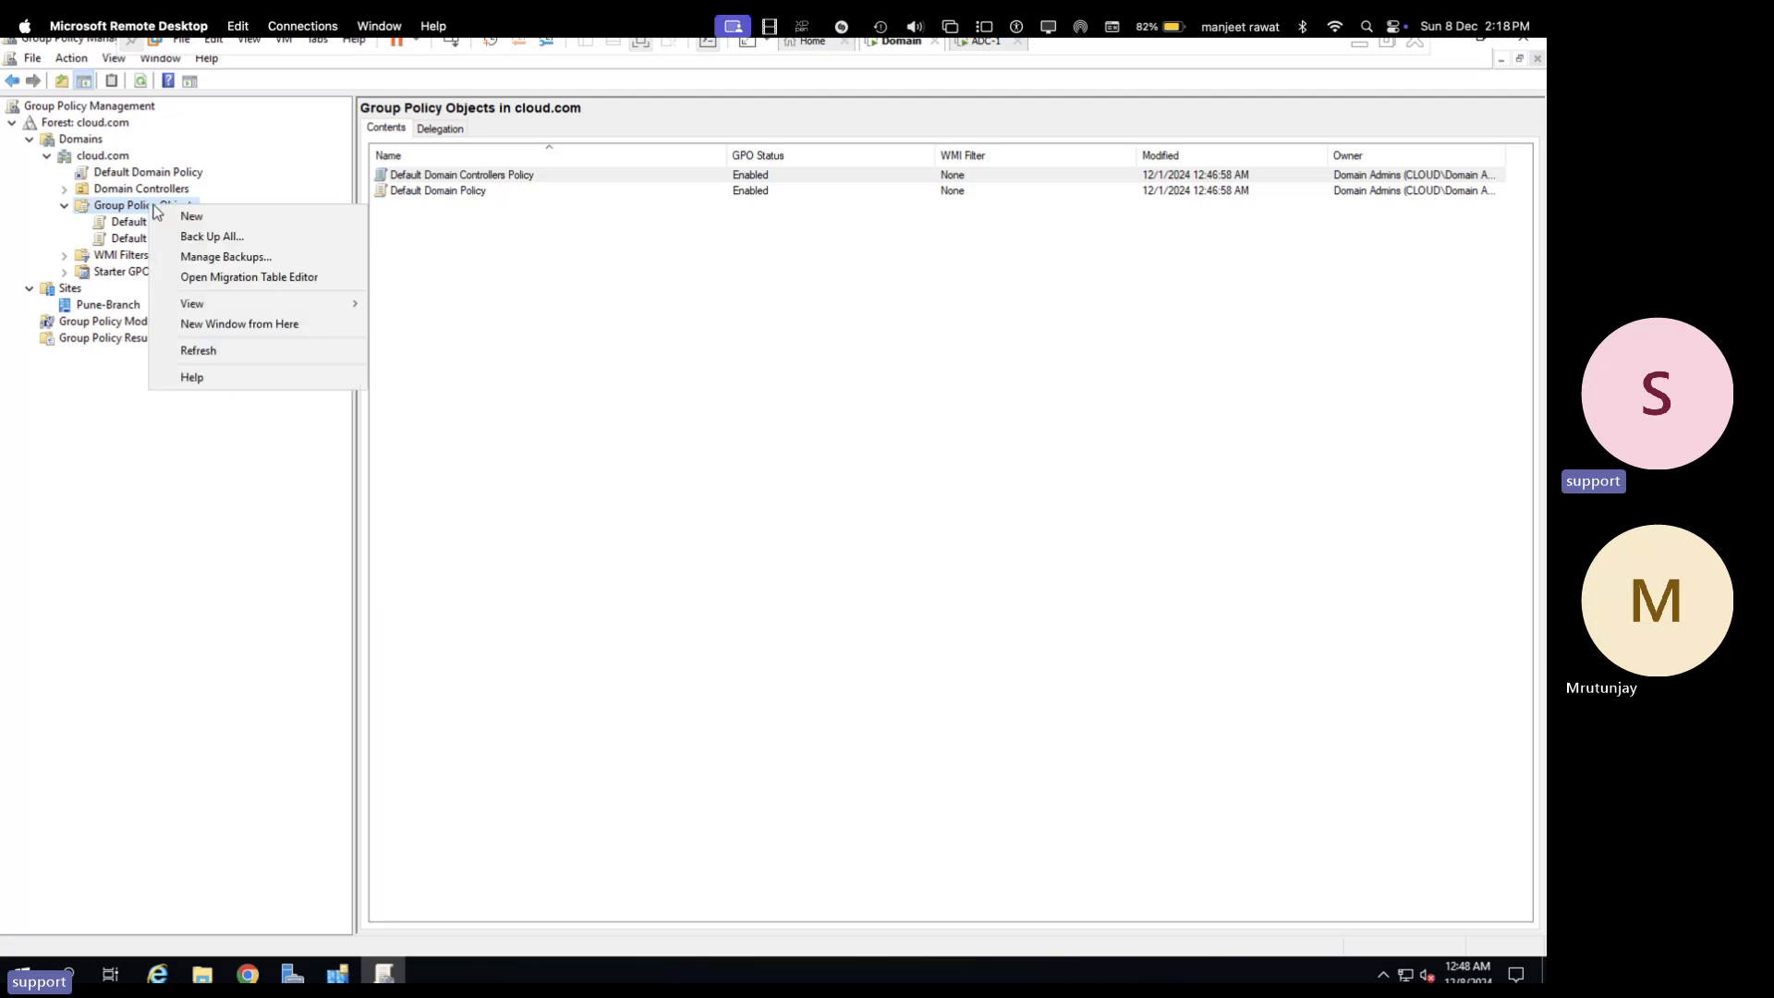
{"action": "left_click", "coordinate": [199, 224]}
{"action": "type", "text": "si"}
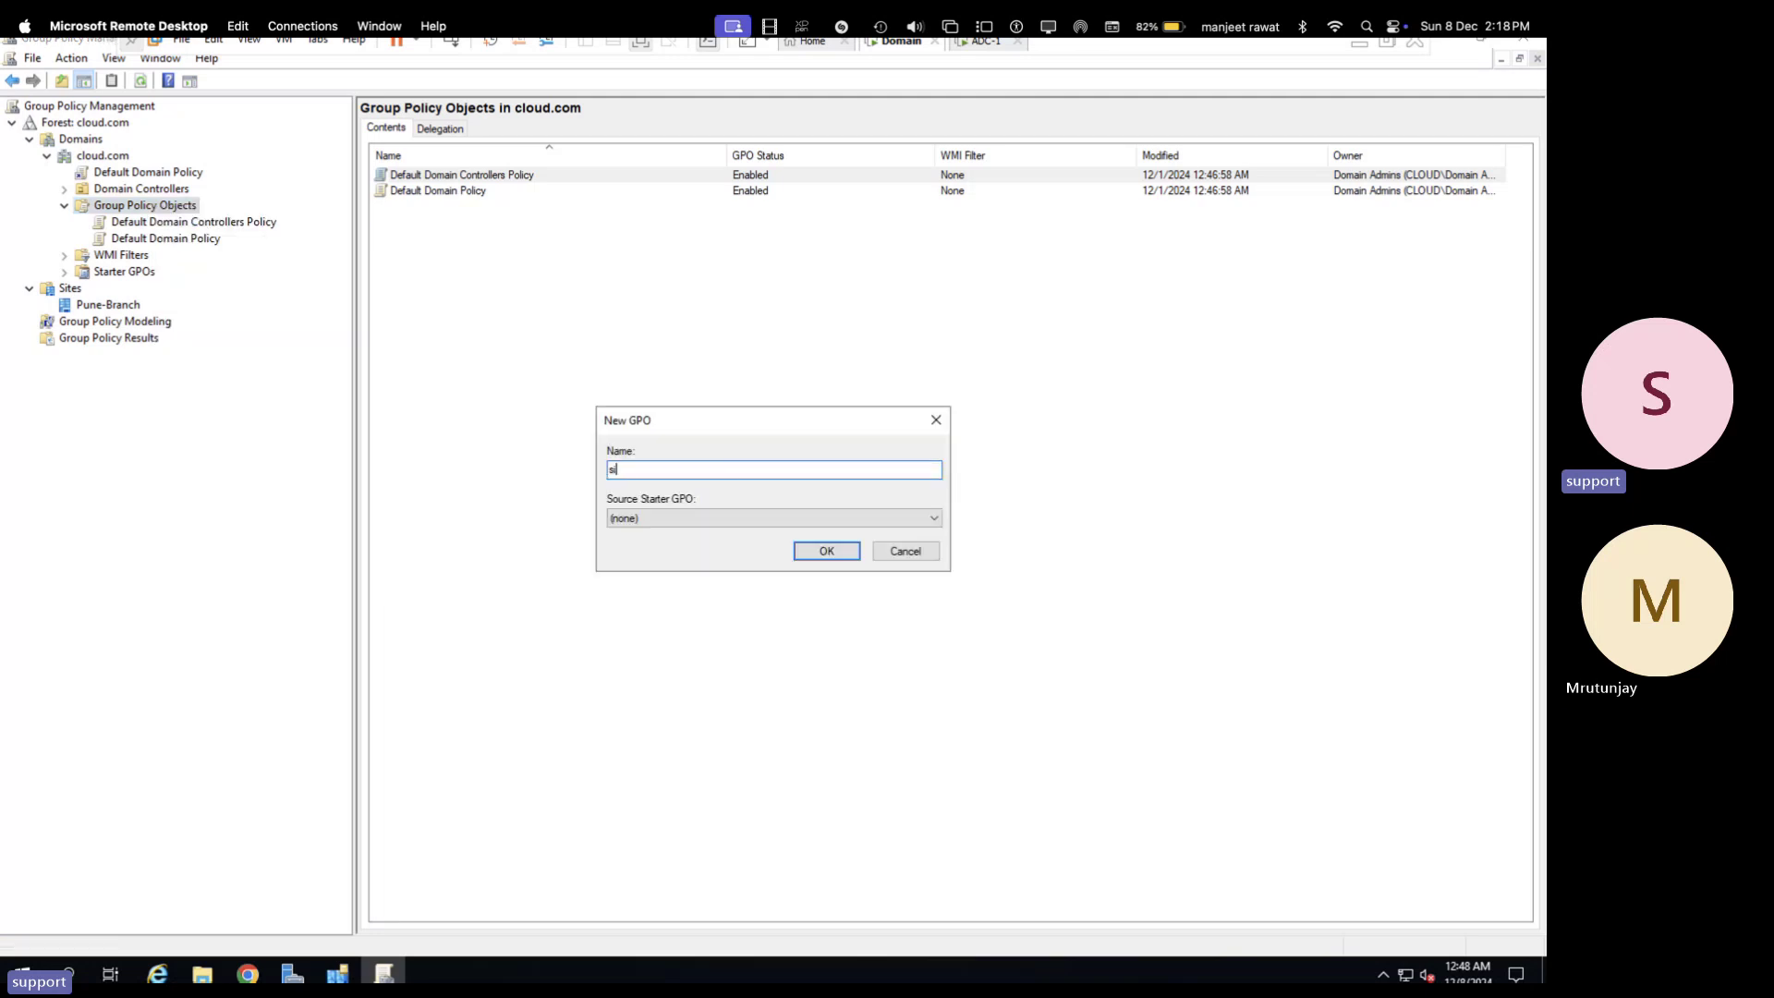
{"action": "type", "text": "te-policy"}
{"action": "left_click", "coordinate": [826, 550]}
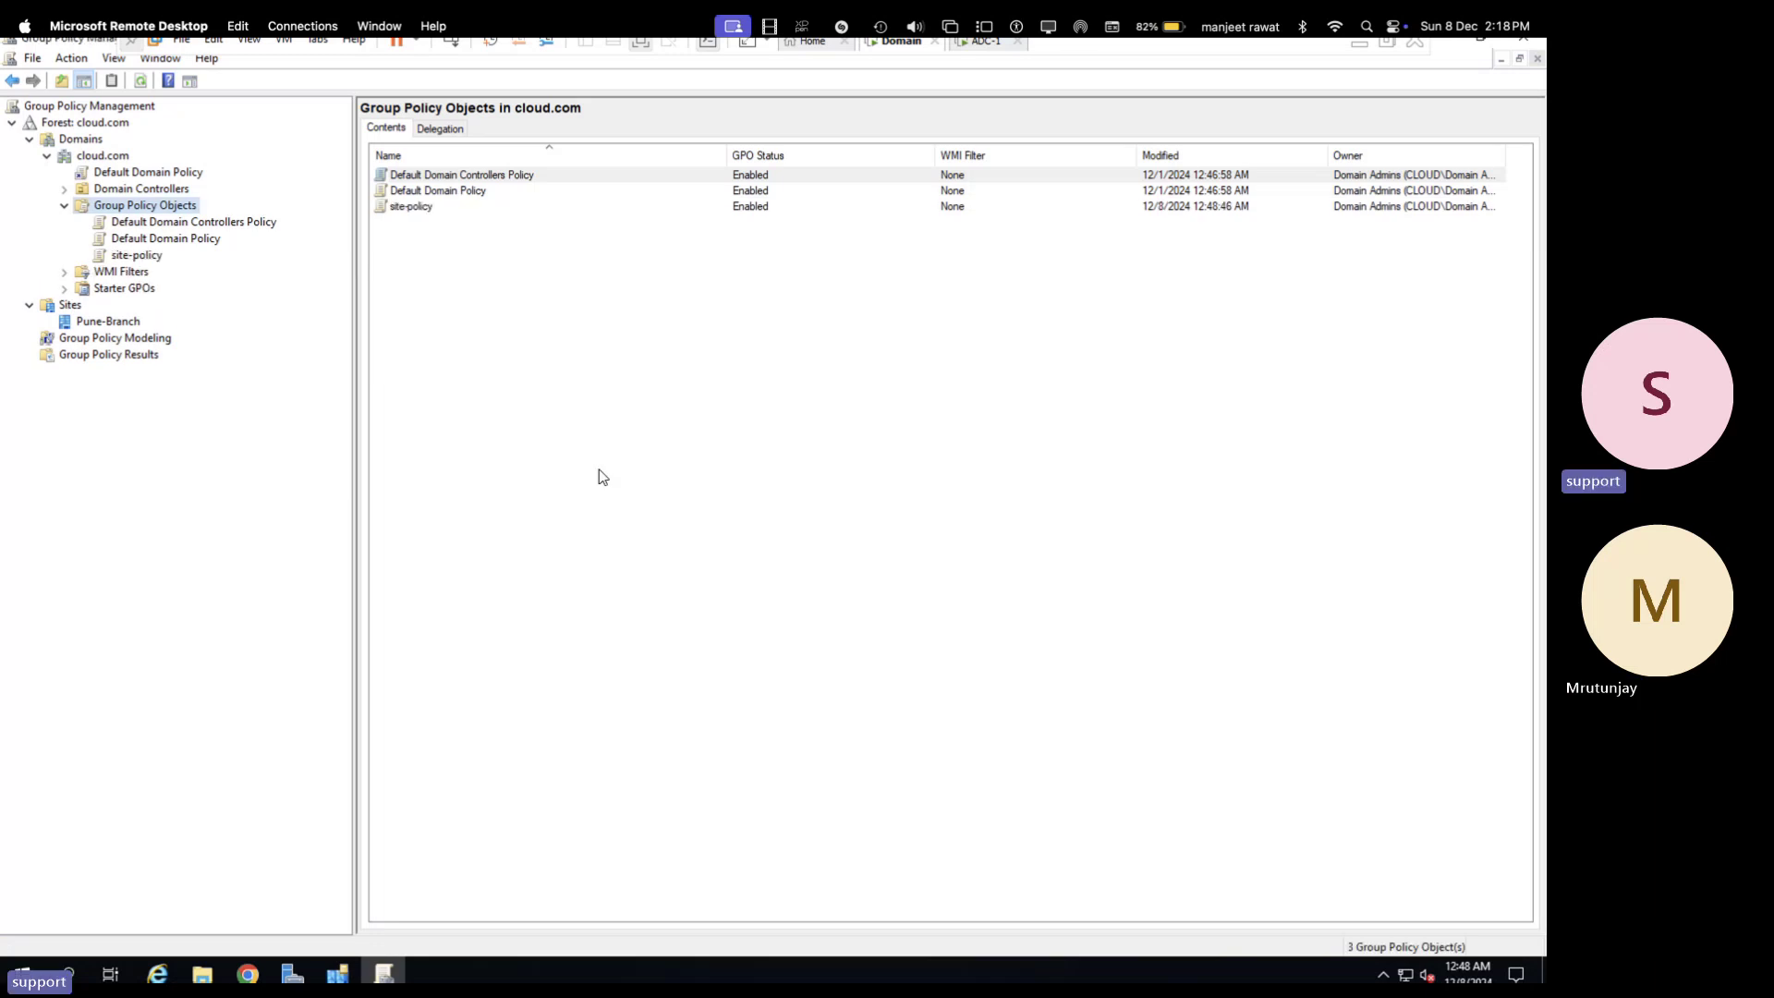
{"action": "double_click", "coordinate": [411, 206]}
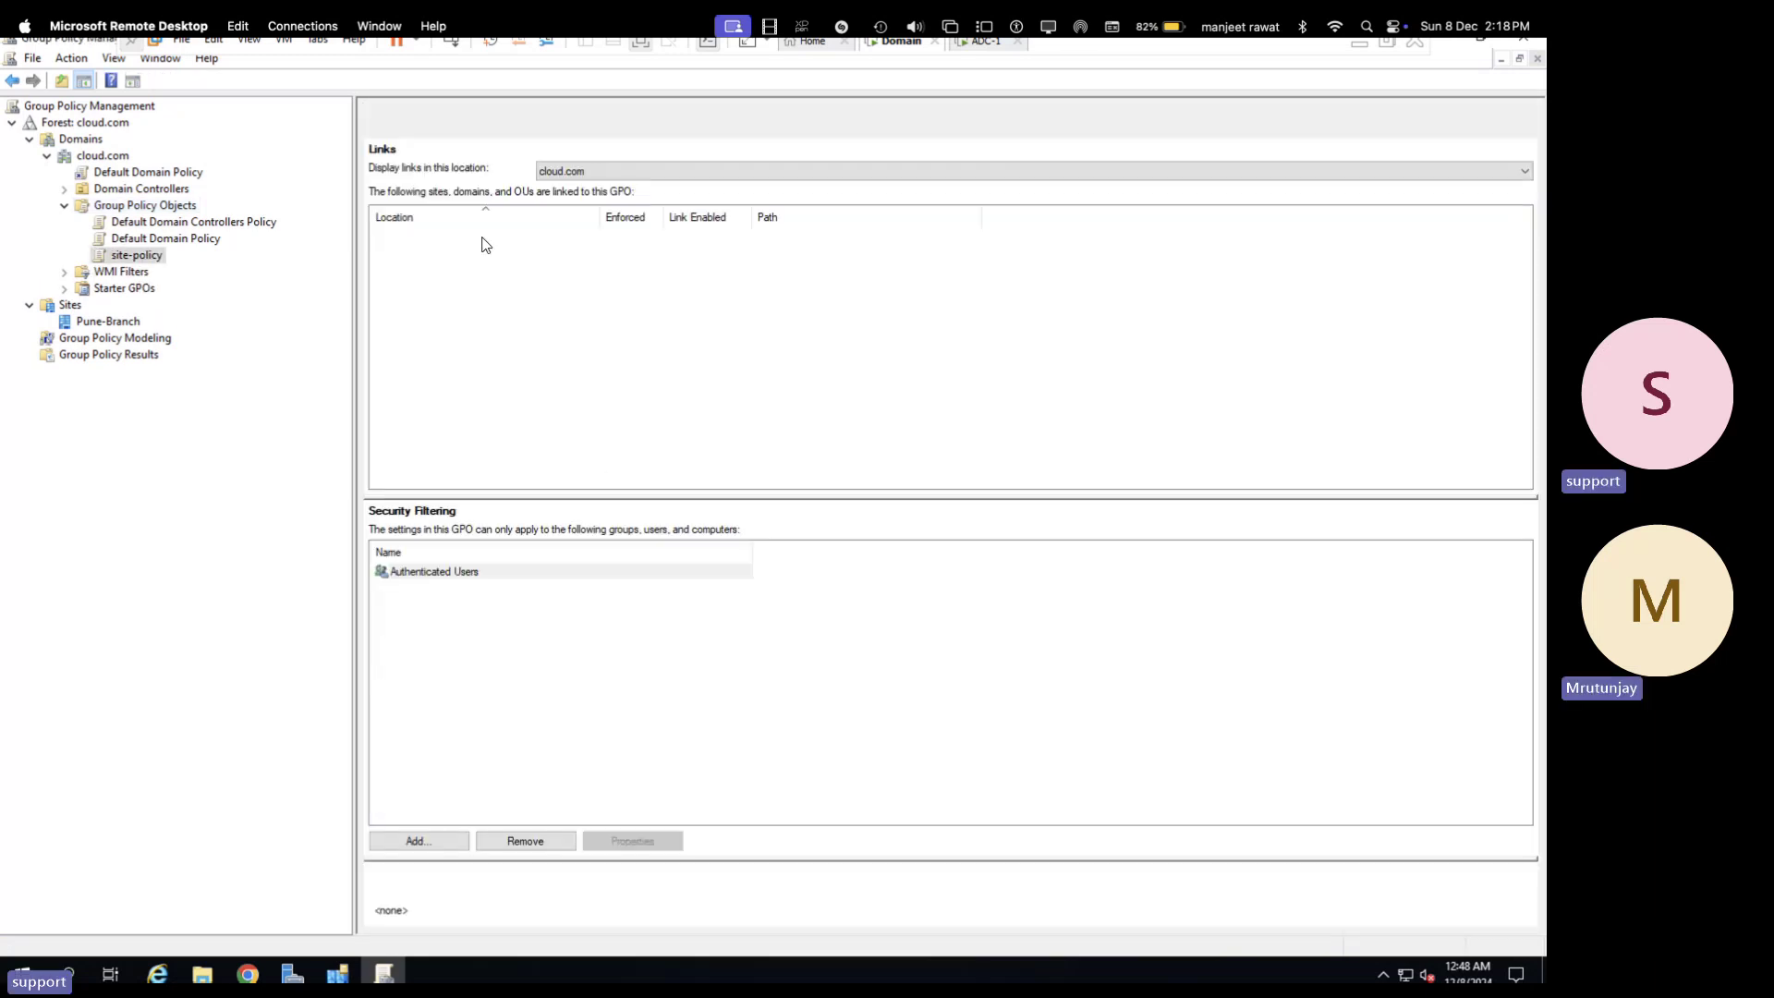
- Edit site-policy and navigate to User Configuration > Administrative Templates > Control Panel settings
{"action": "right_click", "coordinate": [140, 260]}
{"action": "left_click", "coordinate": [176, 269]}
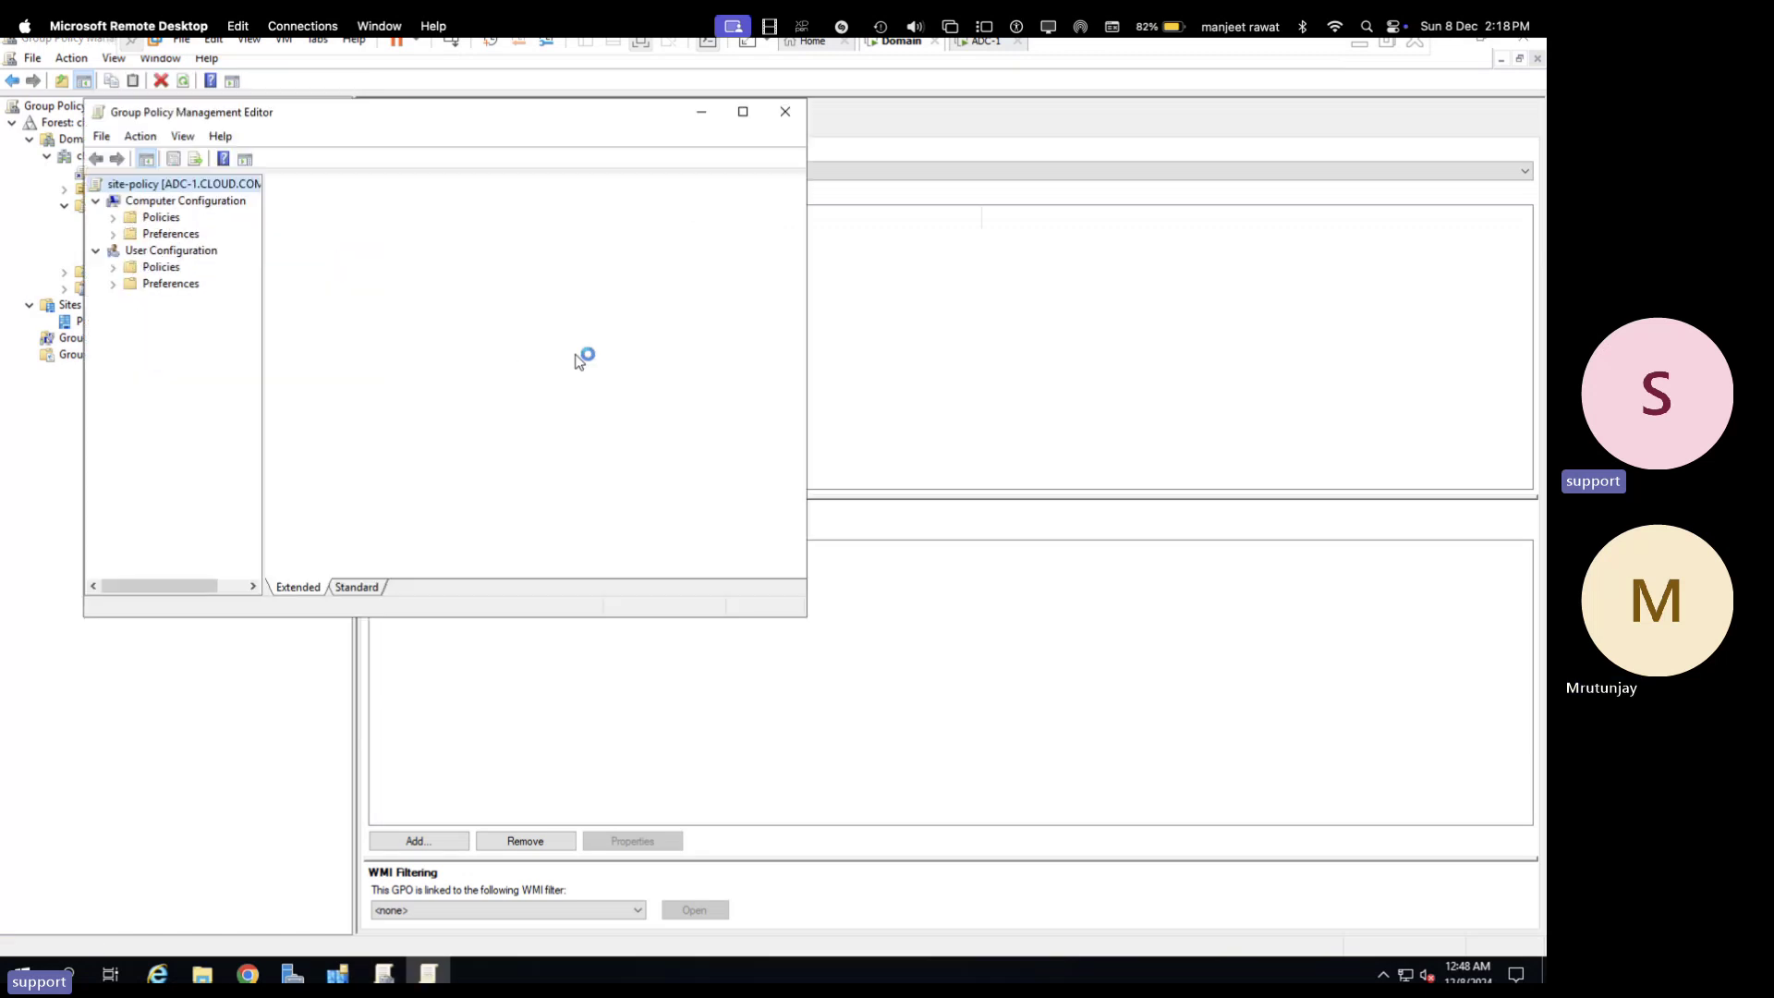
{"action": "double_click", "coordinate": [162, 270]}
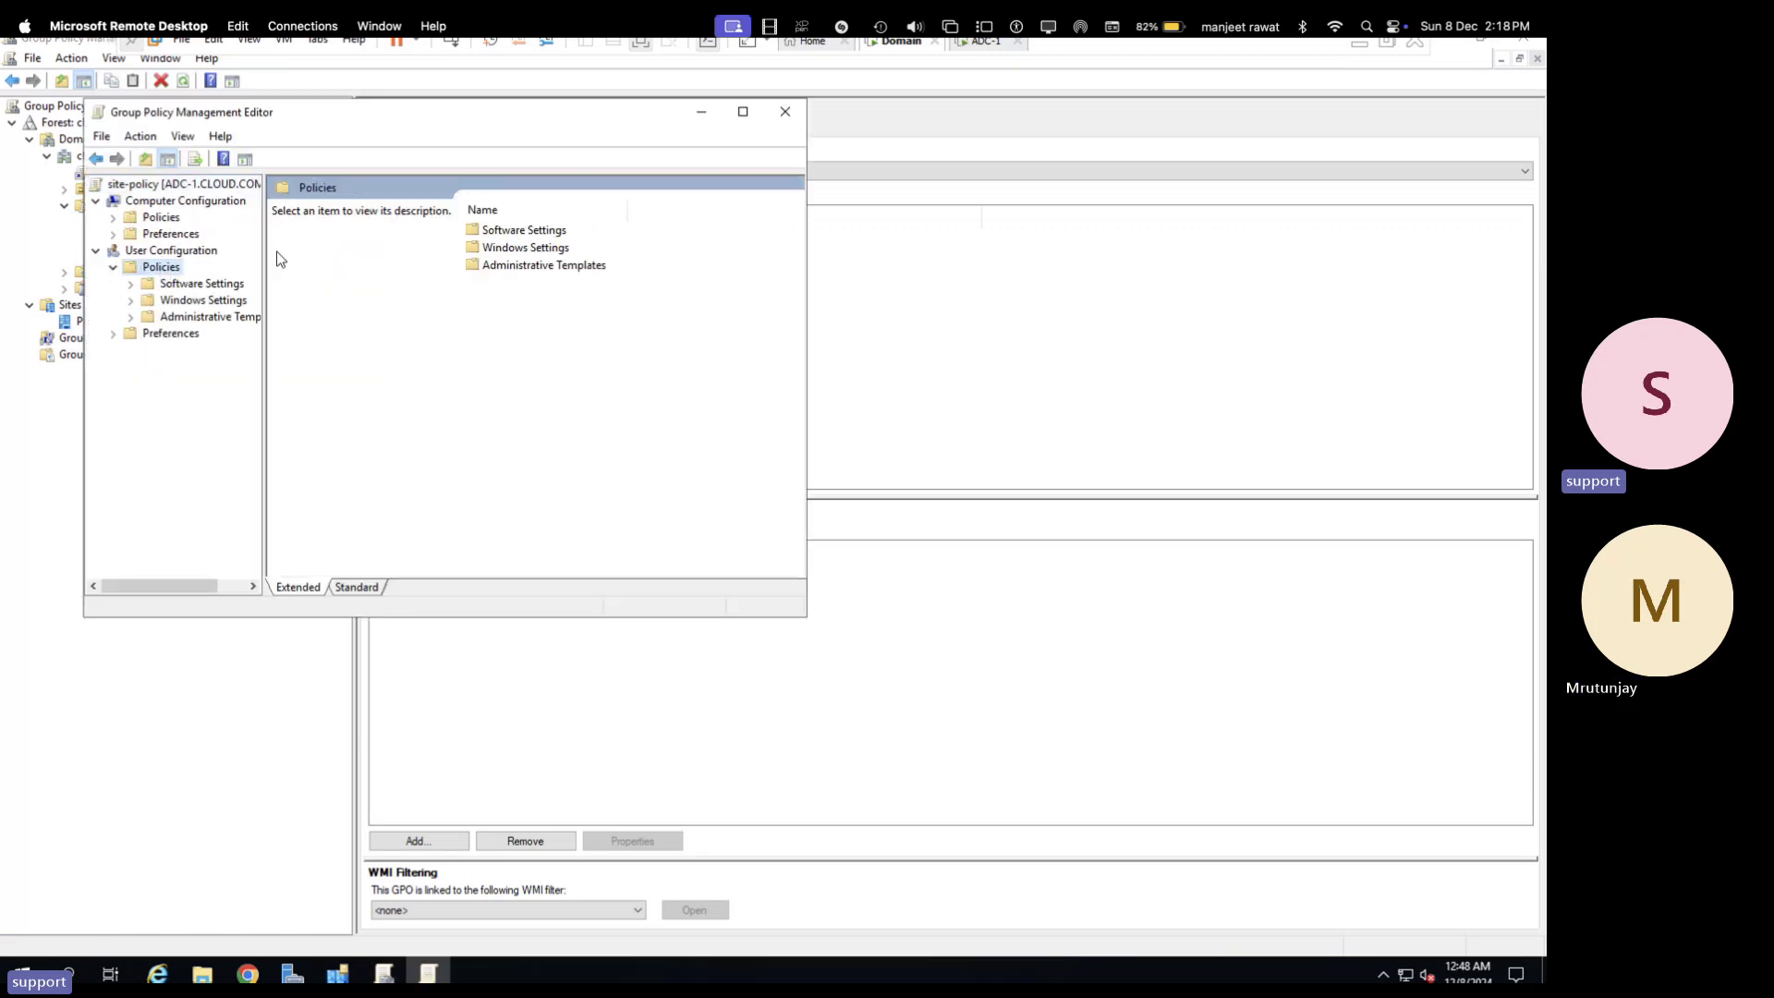
{"action": "left_click", "coordinate": [231, 316]}
{"action": "double_click", "coordinate": [231, 316]}
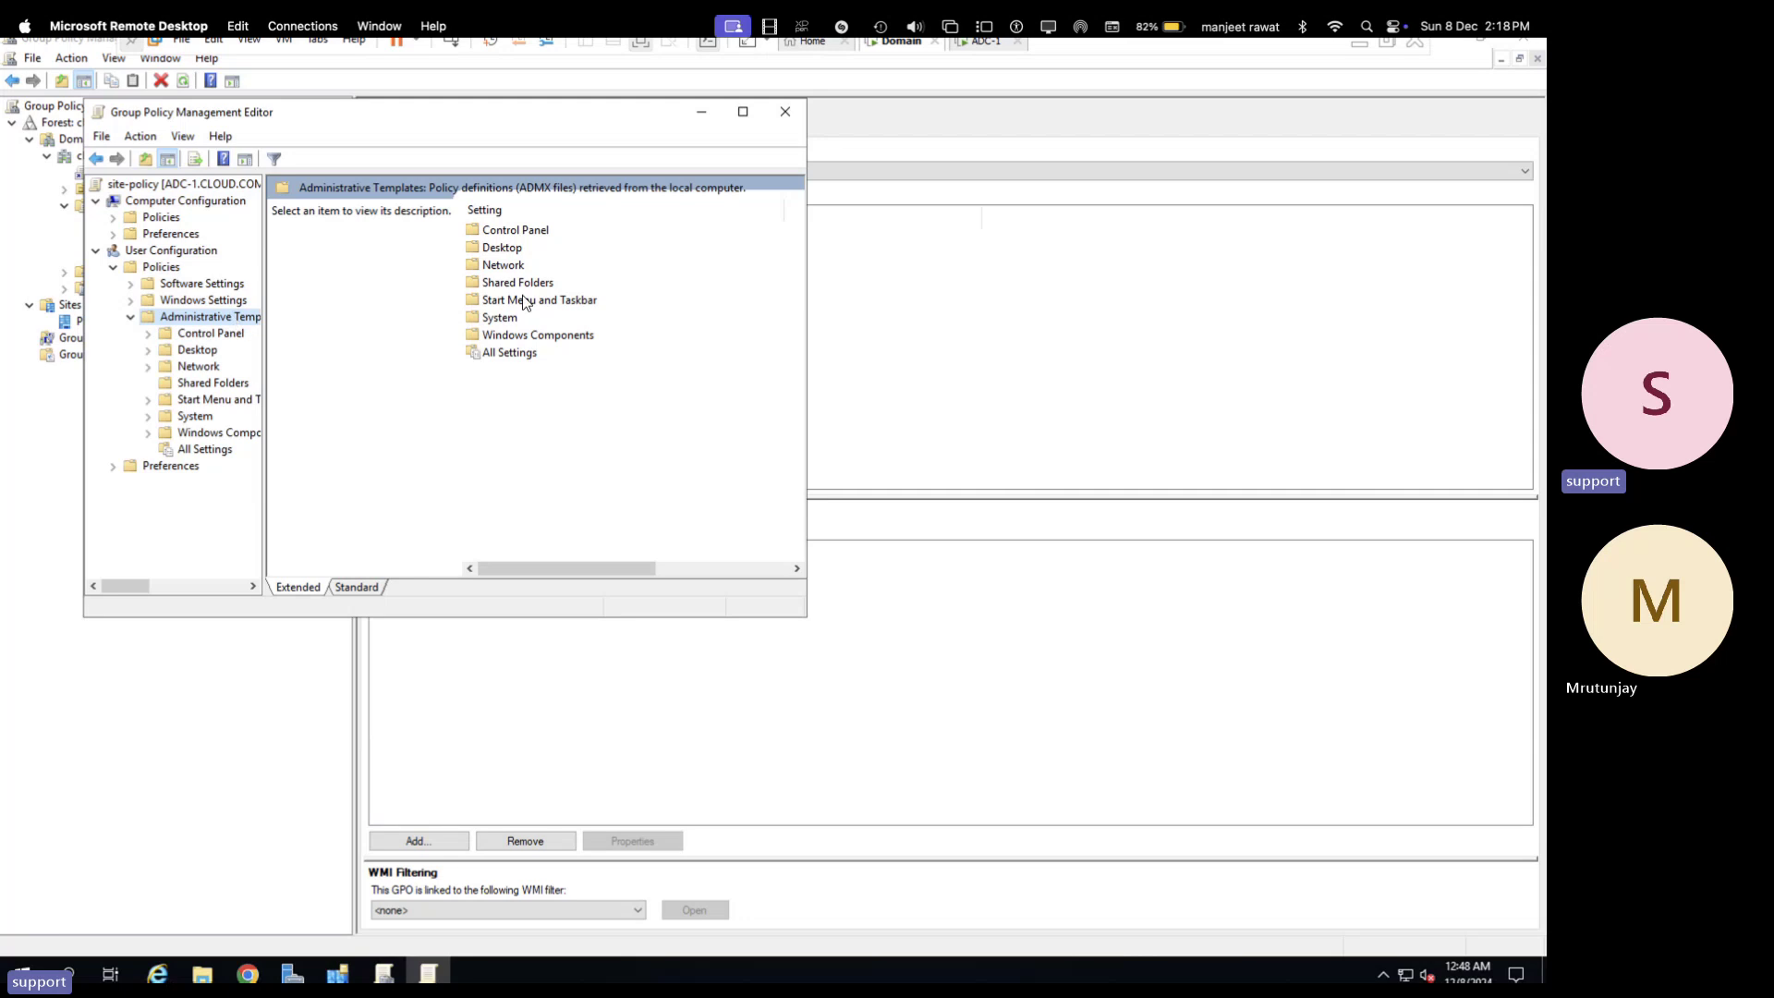
{"action": "double_click", "coordinate": [524, 231]}
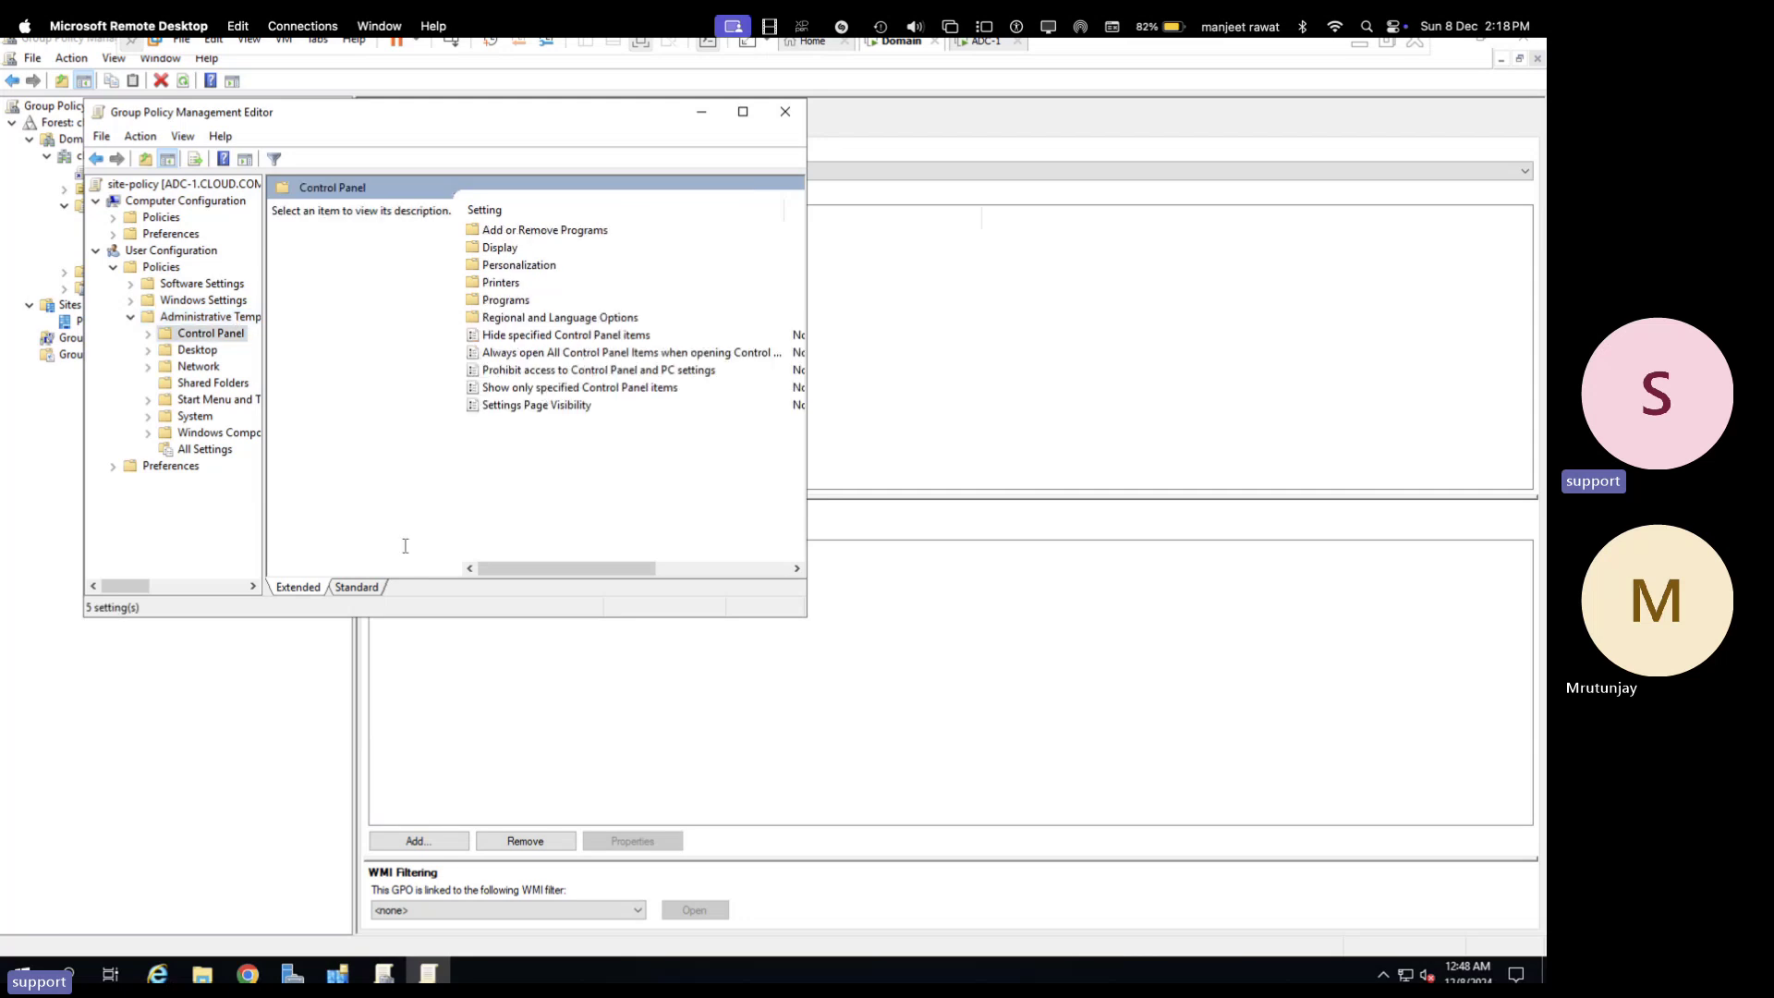
{"action": "left_click", "coordinate": [359, 587]}
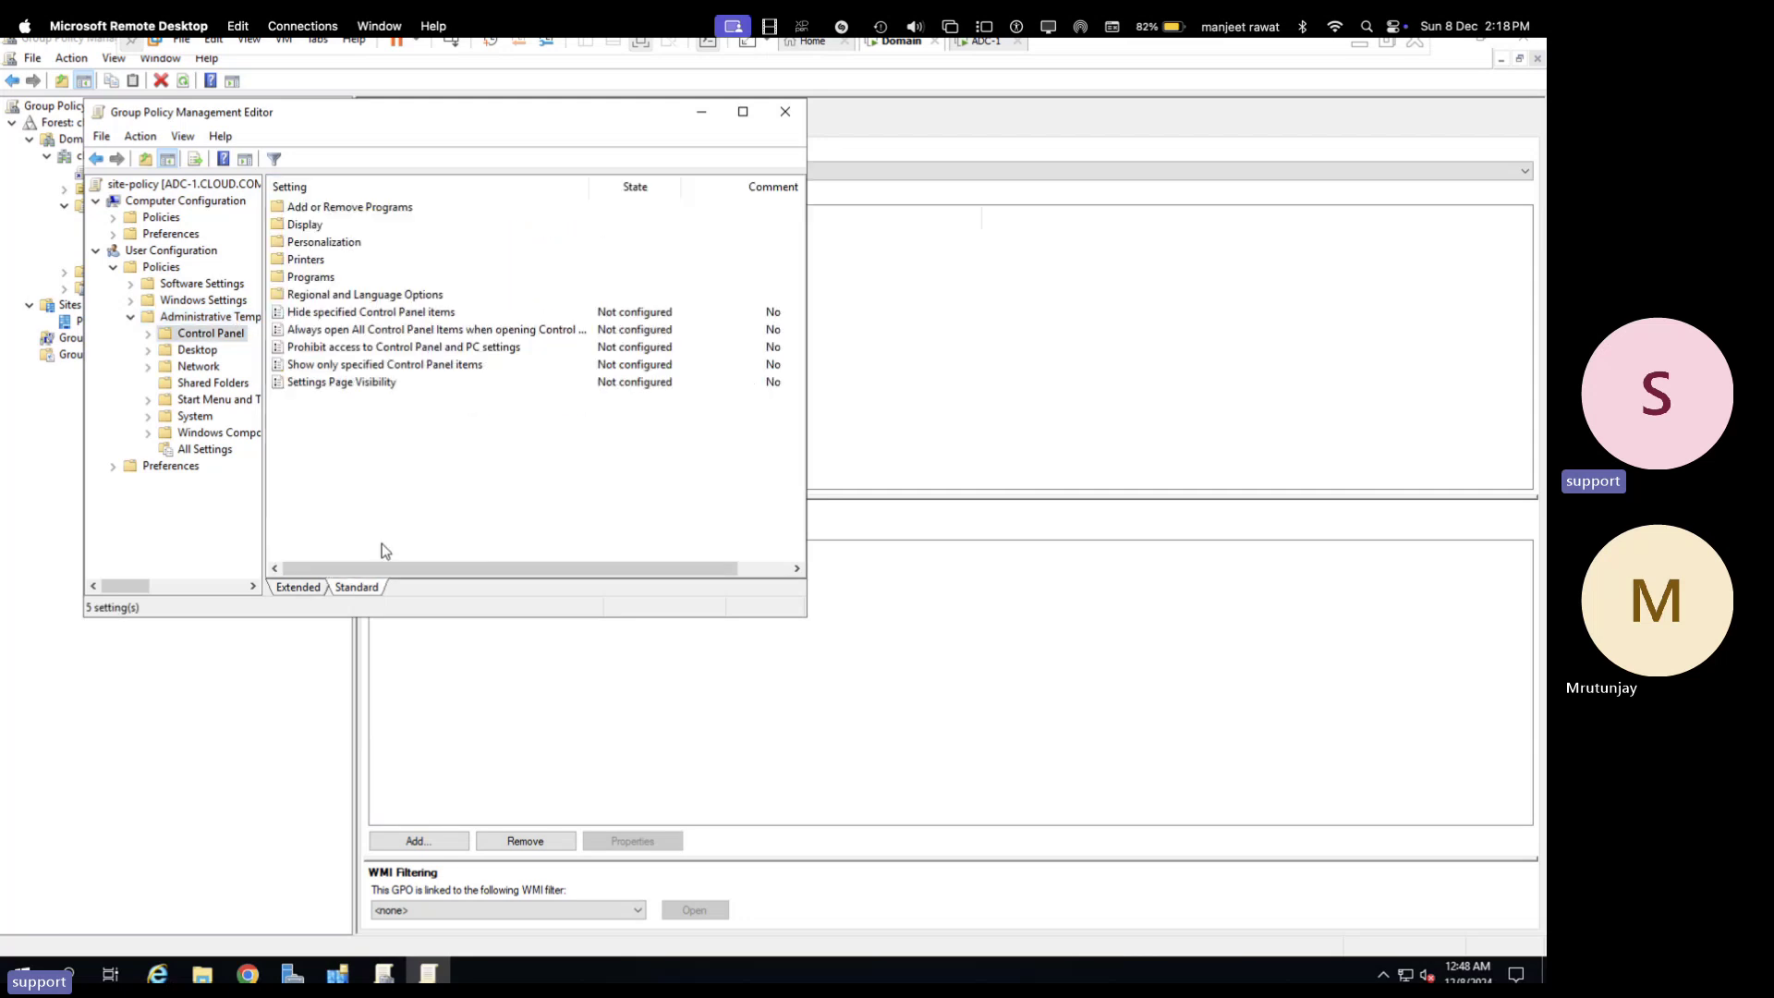
- Enable Prohibit access to Control Panel and PC settings, then close the policy editor
{"action": "double_click", "coordinate": [381, 329]}
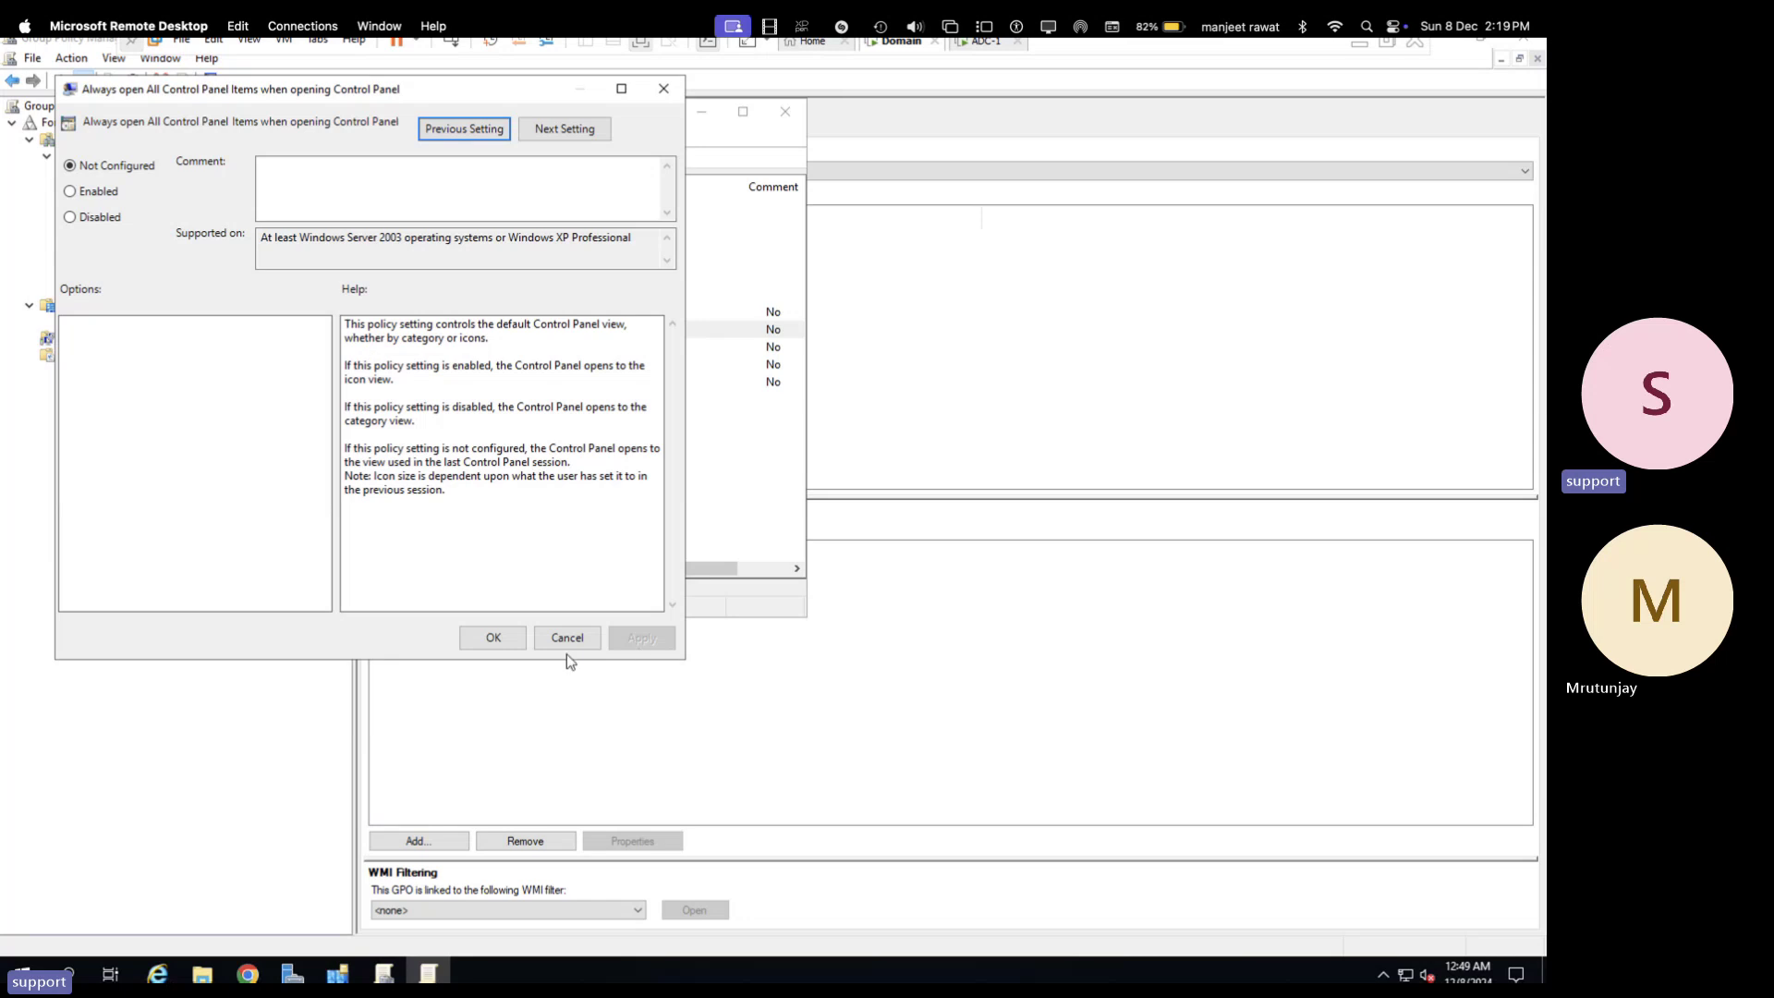
{"action": "left_click", "coordinate": [554, 628]}
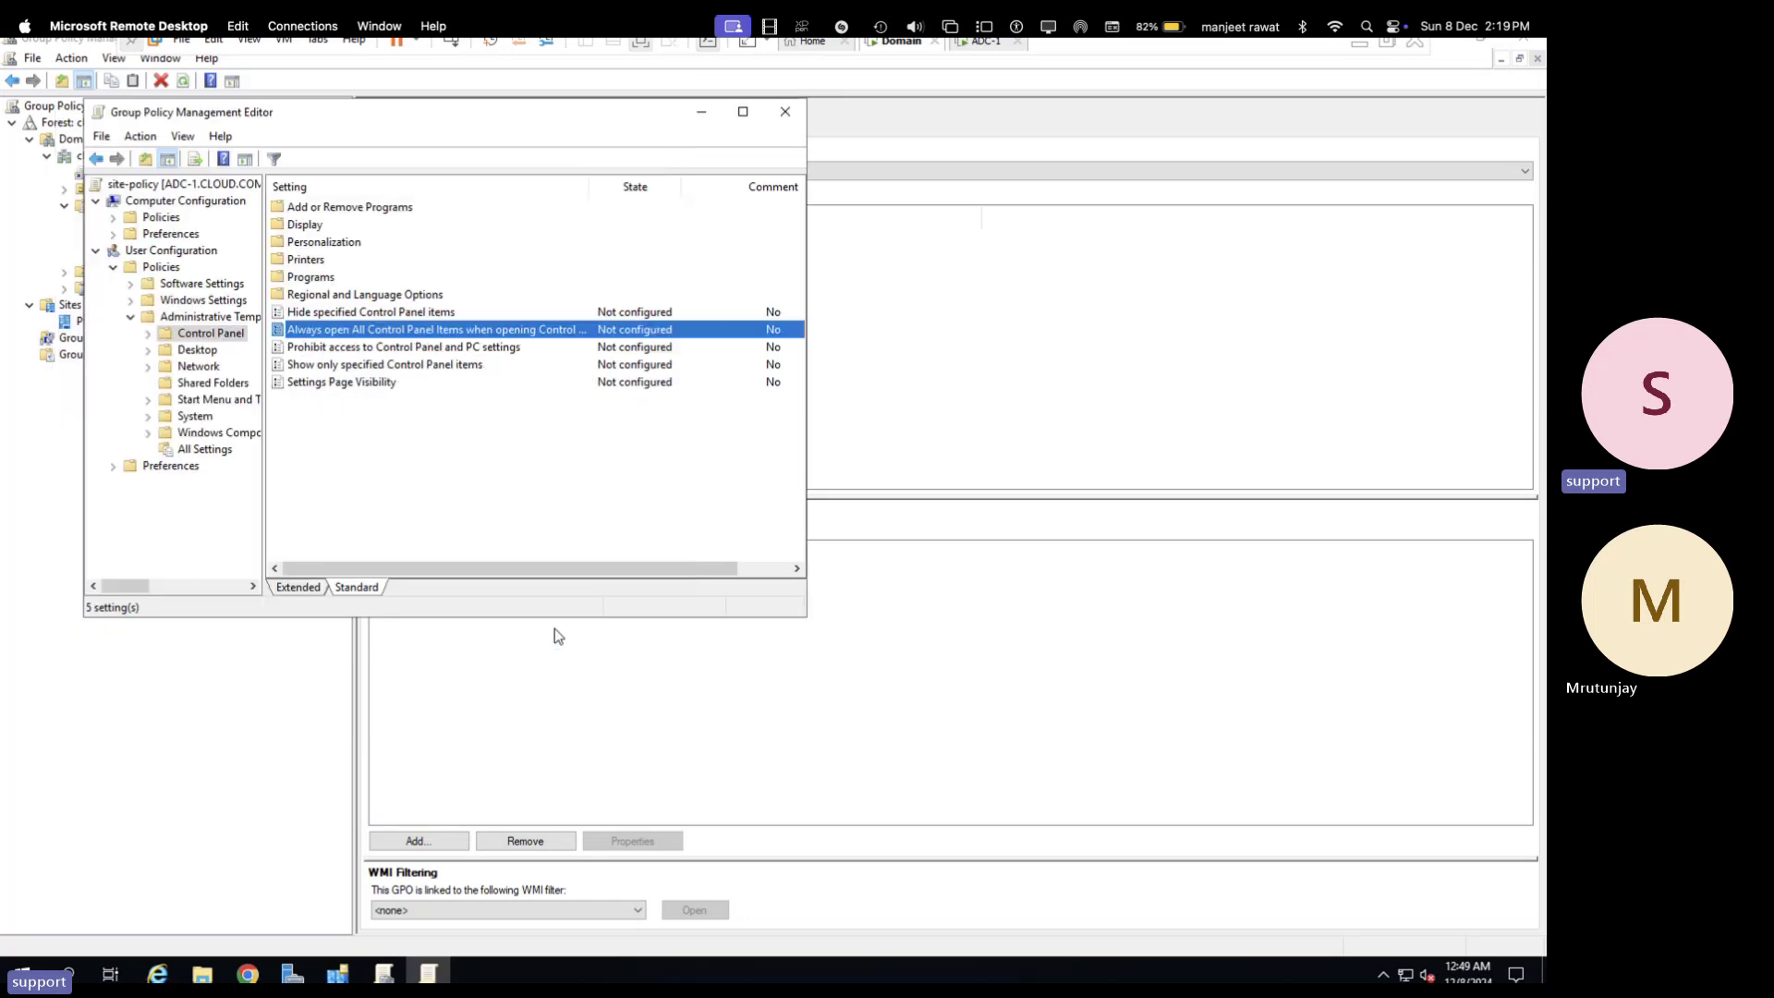
{"action": "left_click", "coordinate": [374, 351]}
{"action": "double_click", "coordinate": [374, 351]}
{"action": "left_click", "coordinate": [118, 217]}
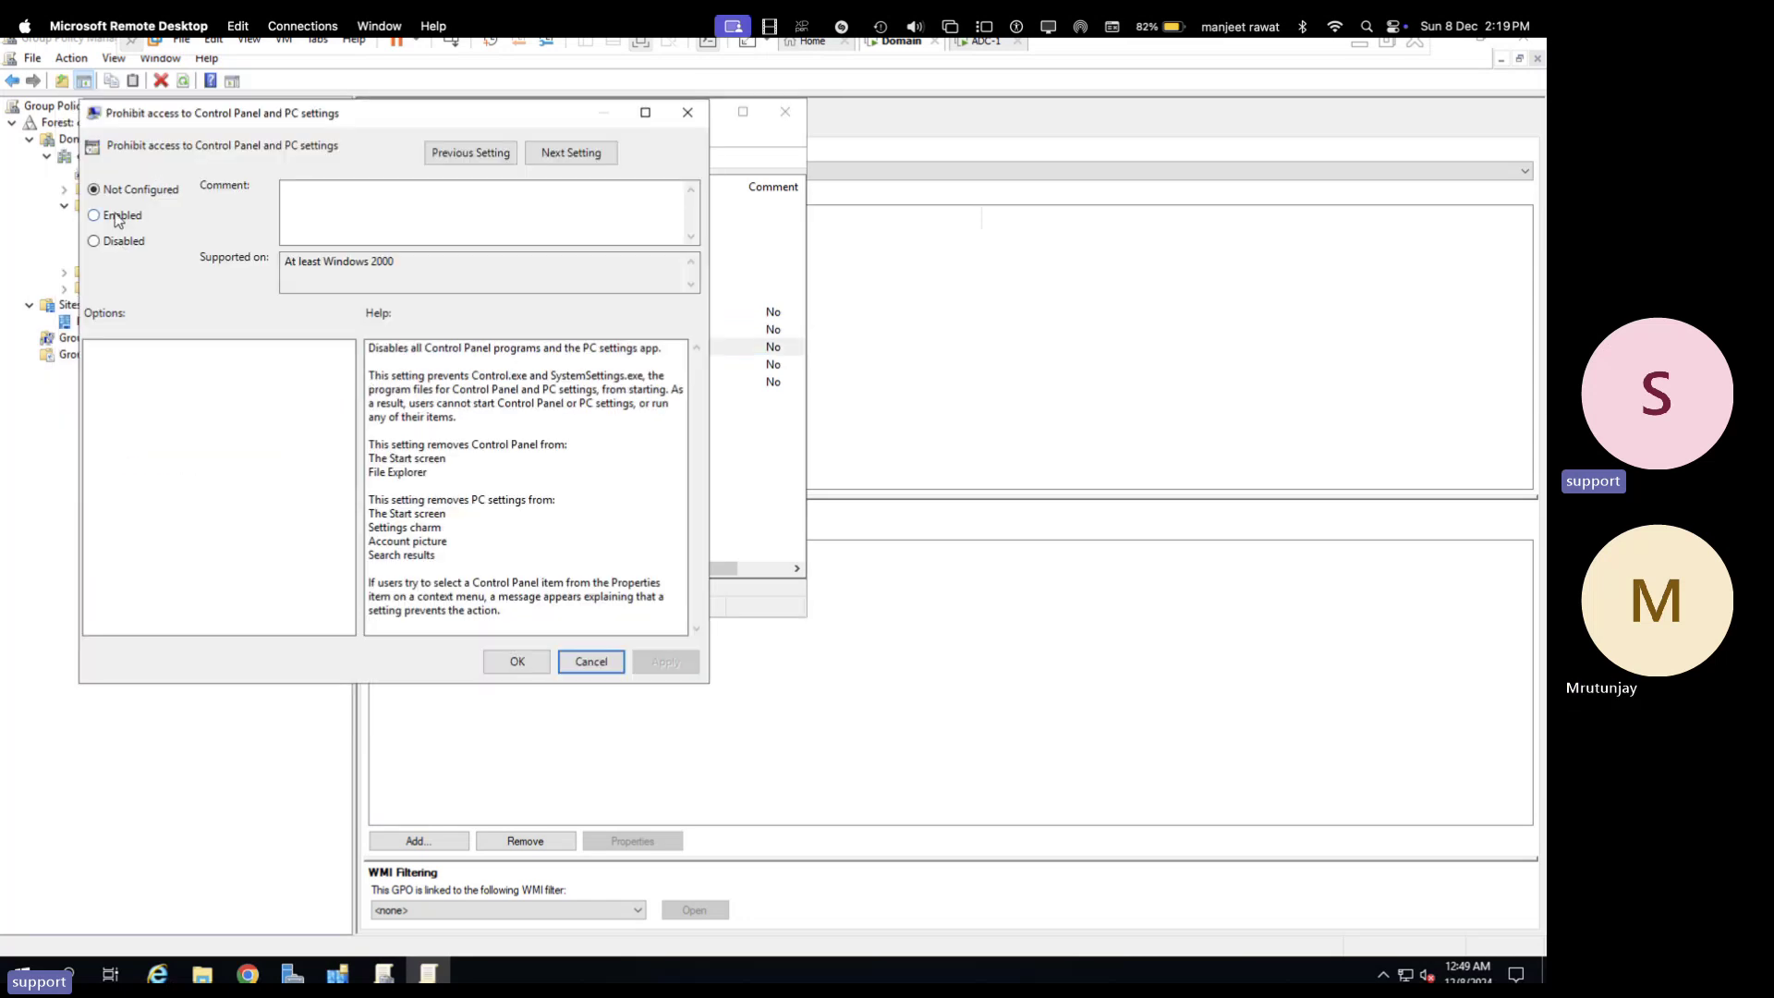
{"action": "left_click", "coordinate": [662, 667]}
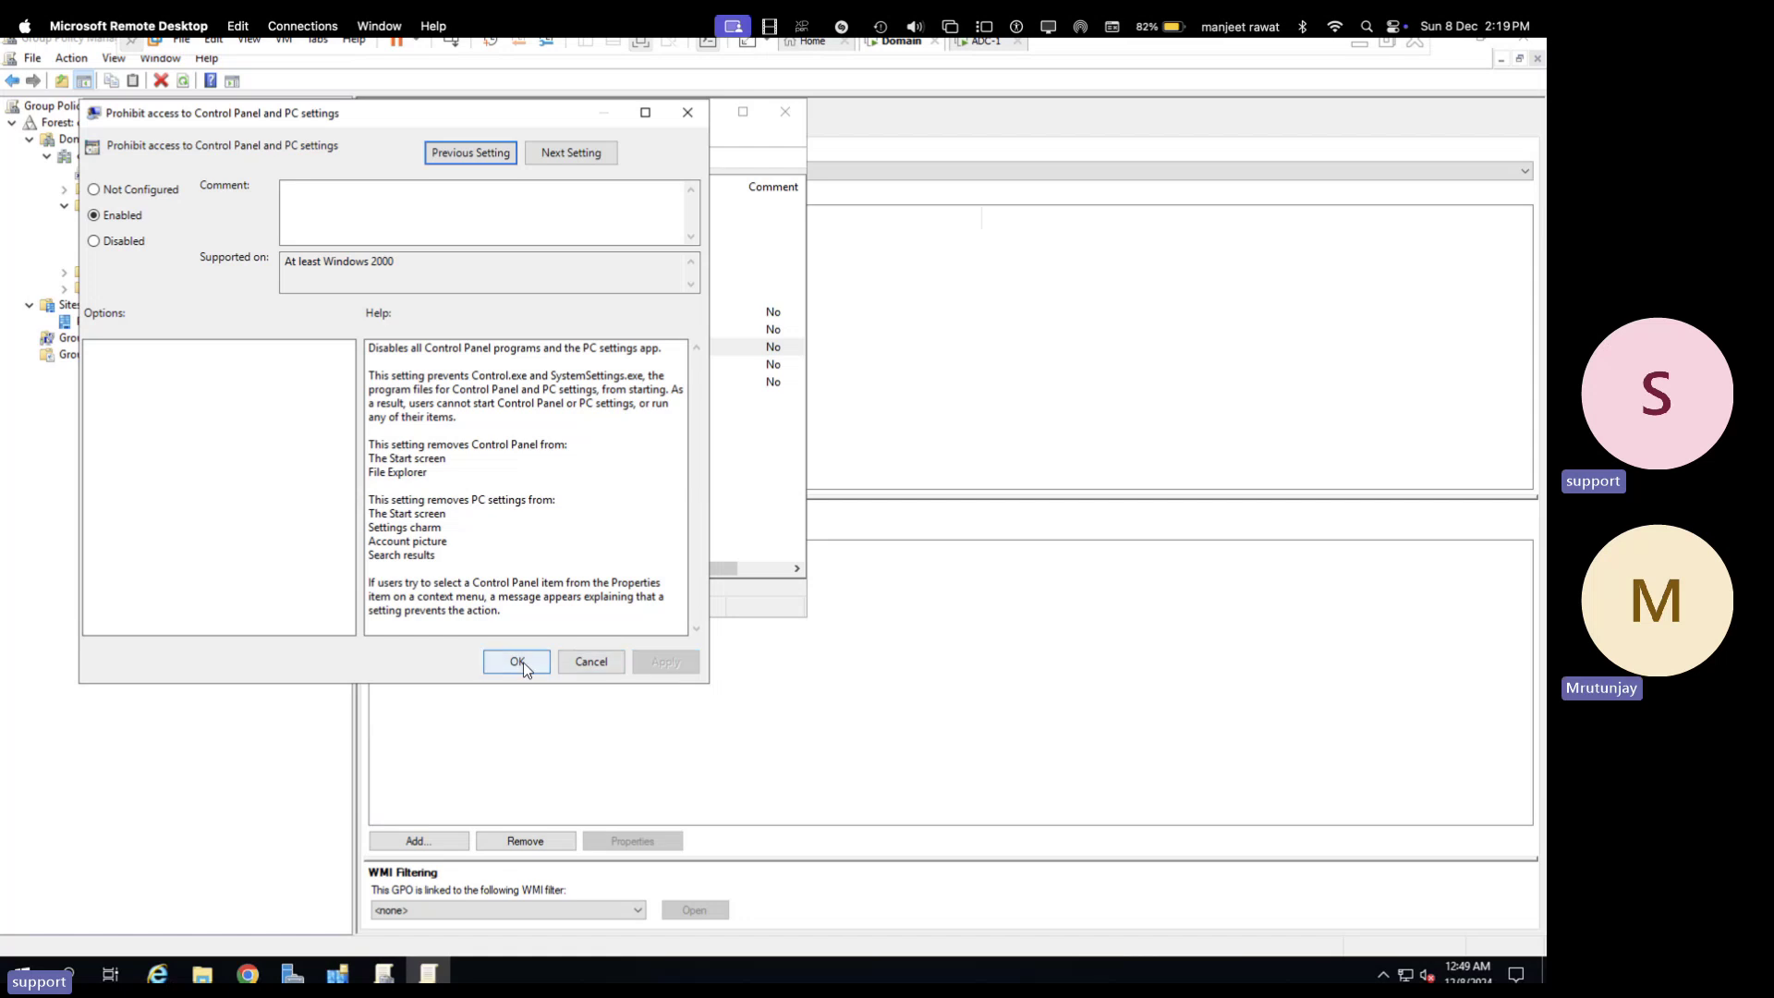
{"action": "left_click", "coordinate": [517, 661]}
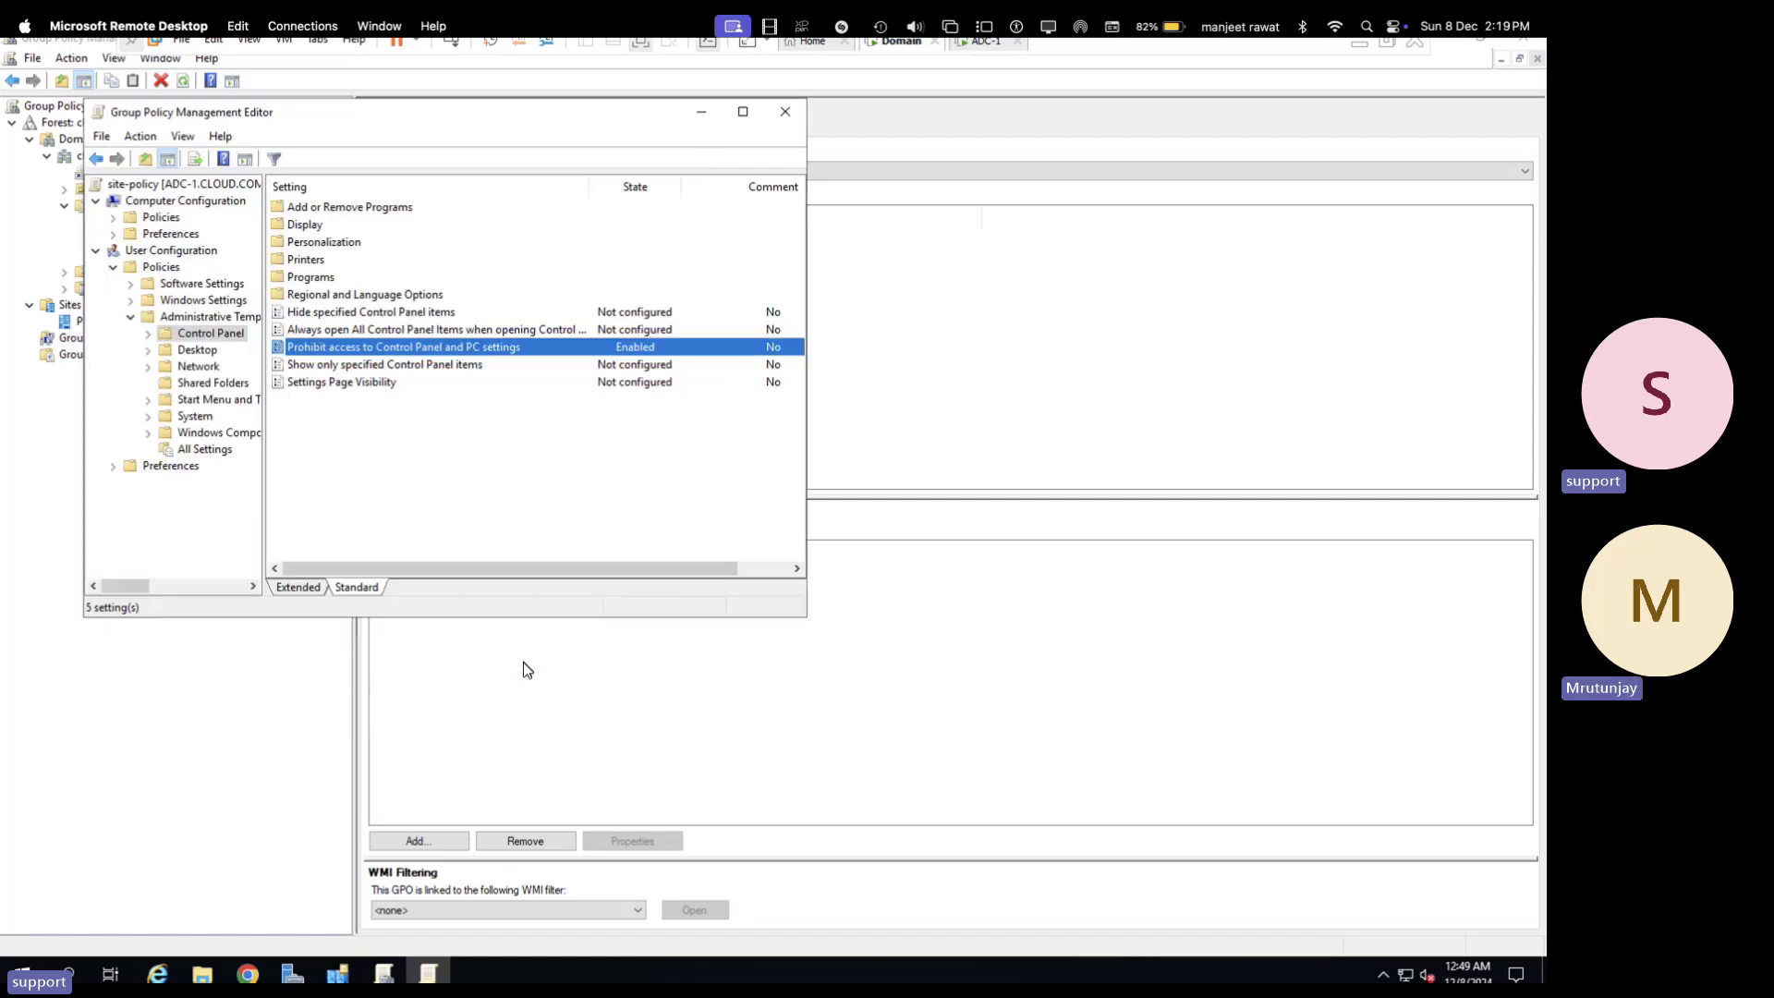
{"action": "left_click", "coordinate": [785, 111]}
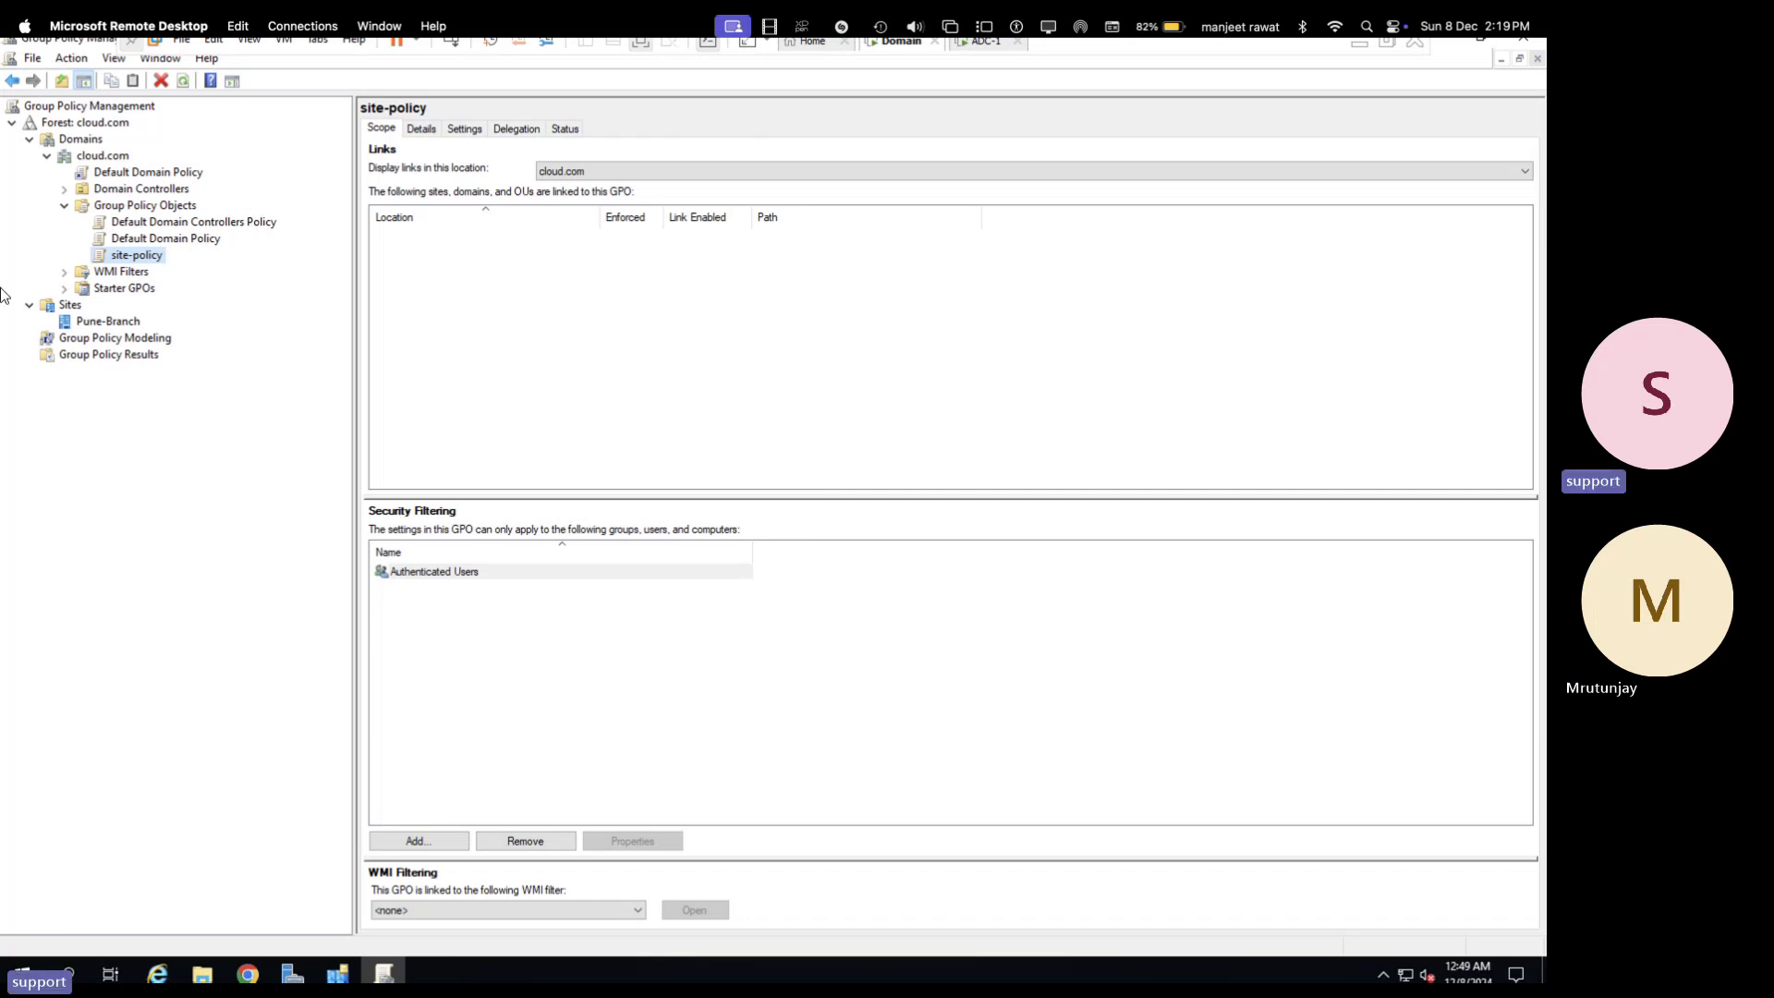
- Link the existing site-policy GPO to Pune-Branch using Link an Existing GPO
{"action": "right_click", "coordinate": [106, 325]}
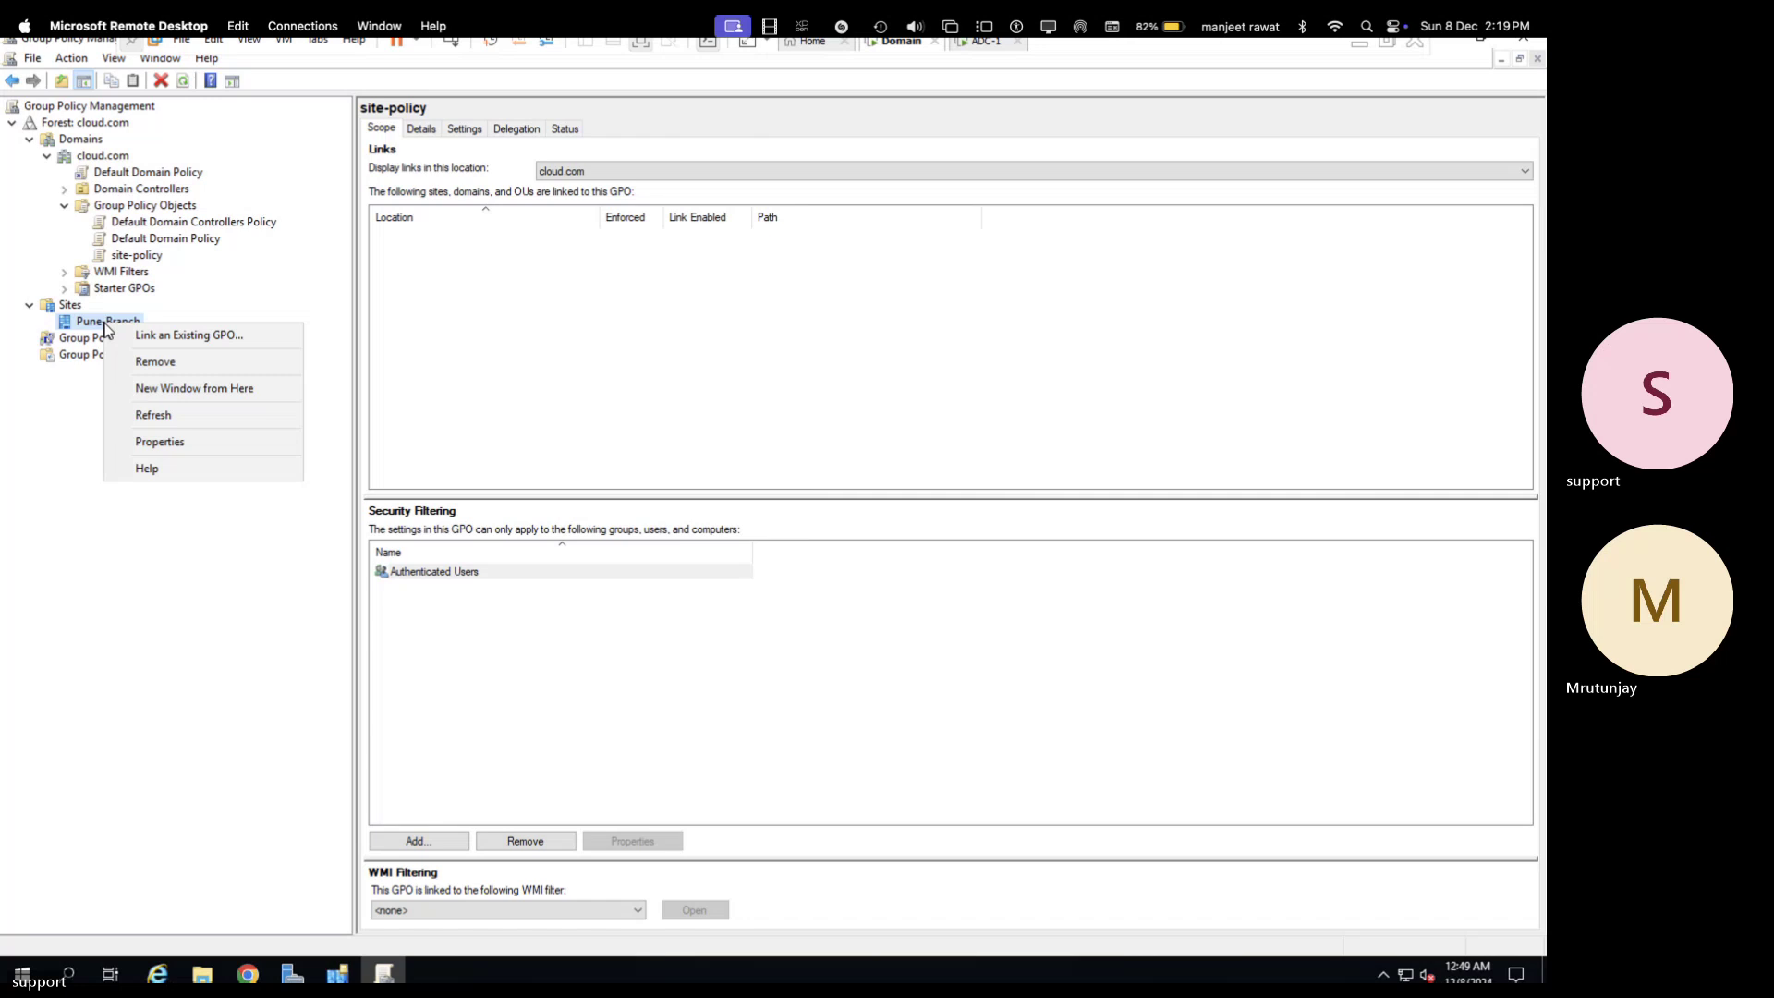
{"action": "left_click", "coordinate": [185, 339]}
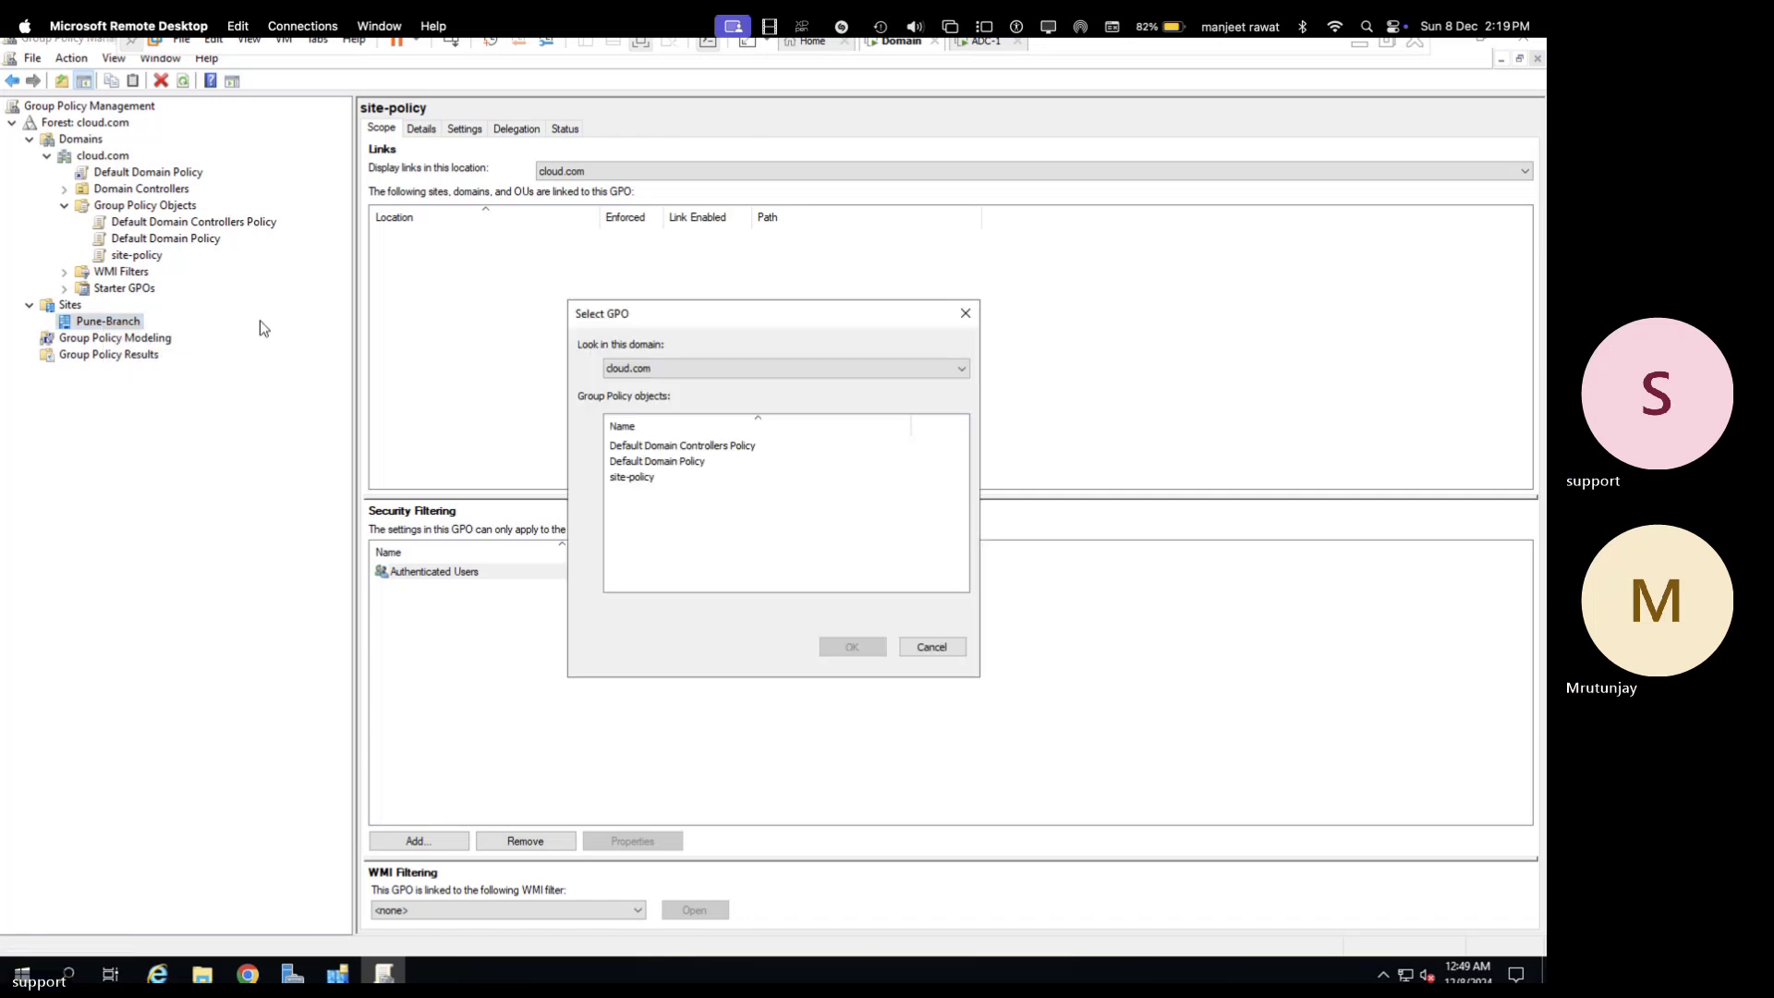
{"action": "left_click", "coordinate": [632, 479]}
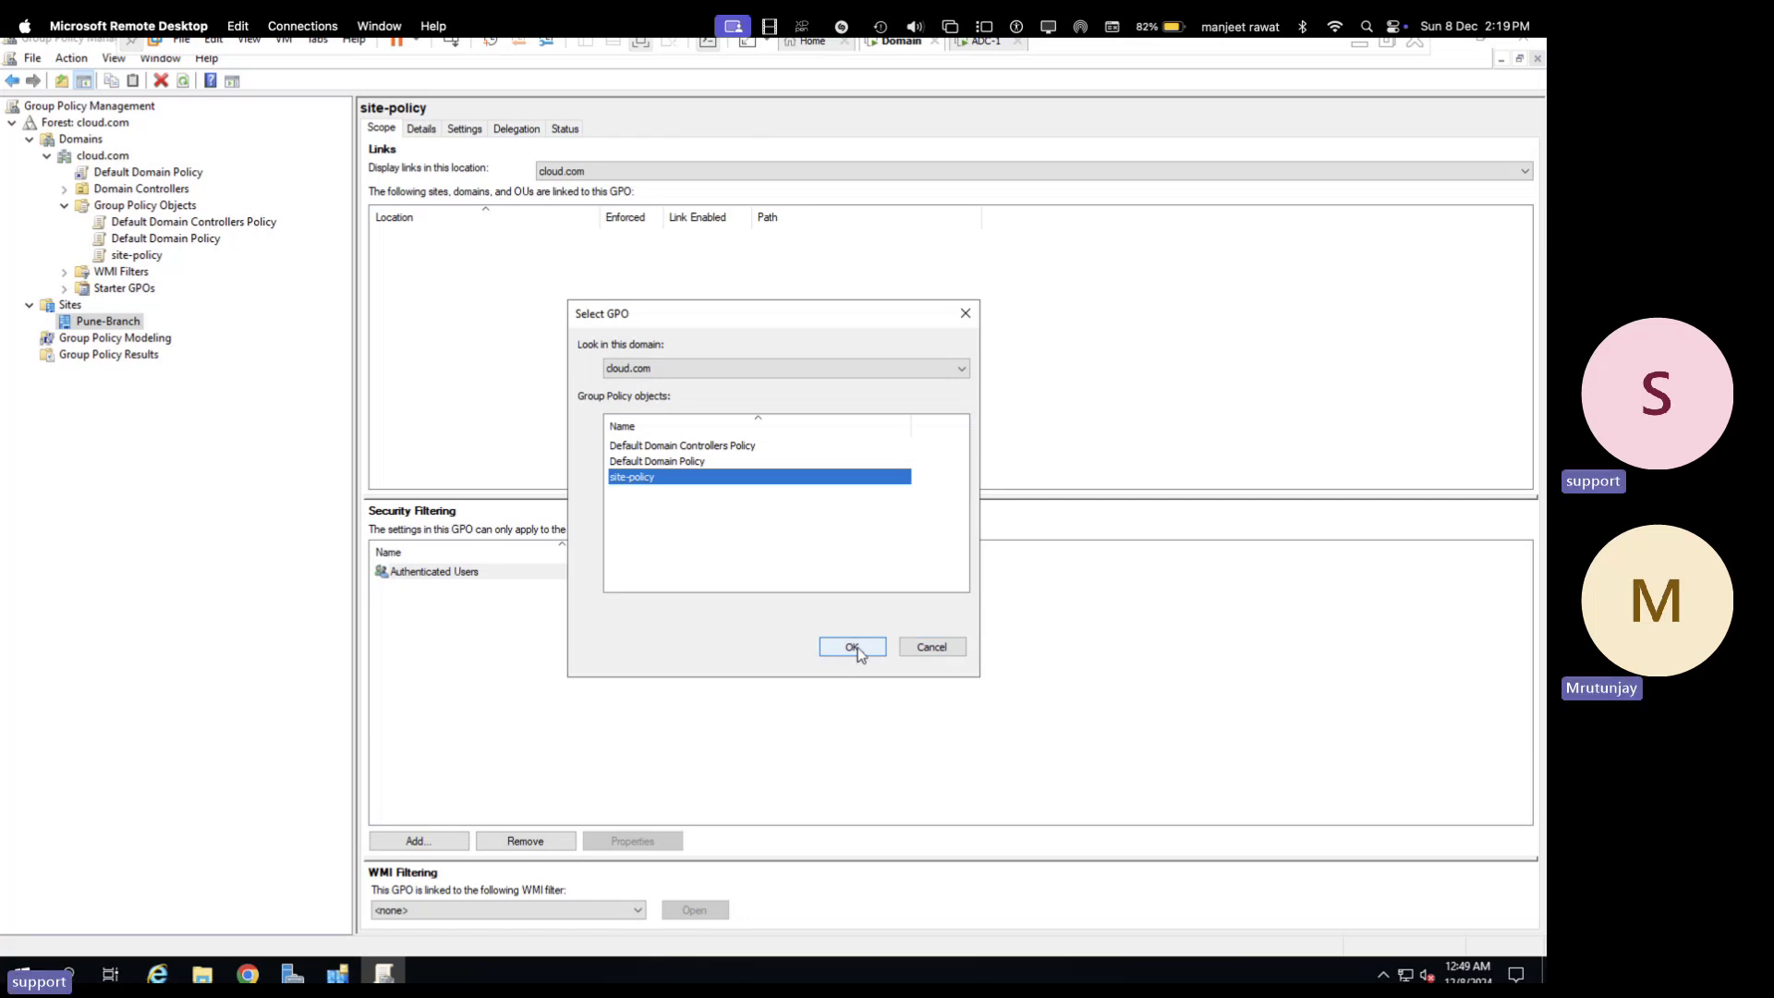
{"action": "left_click", "coordinate": [851, 648]}
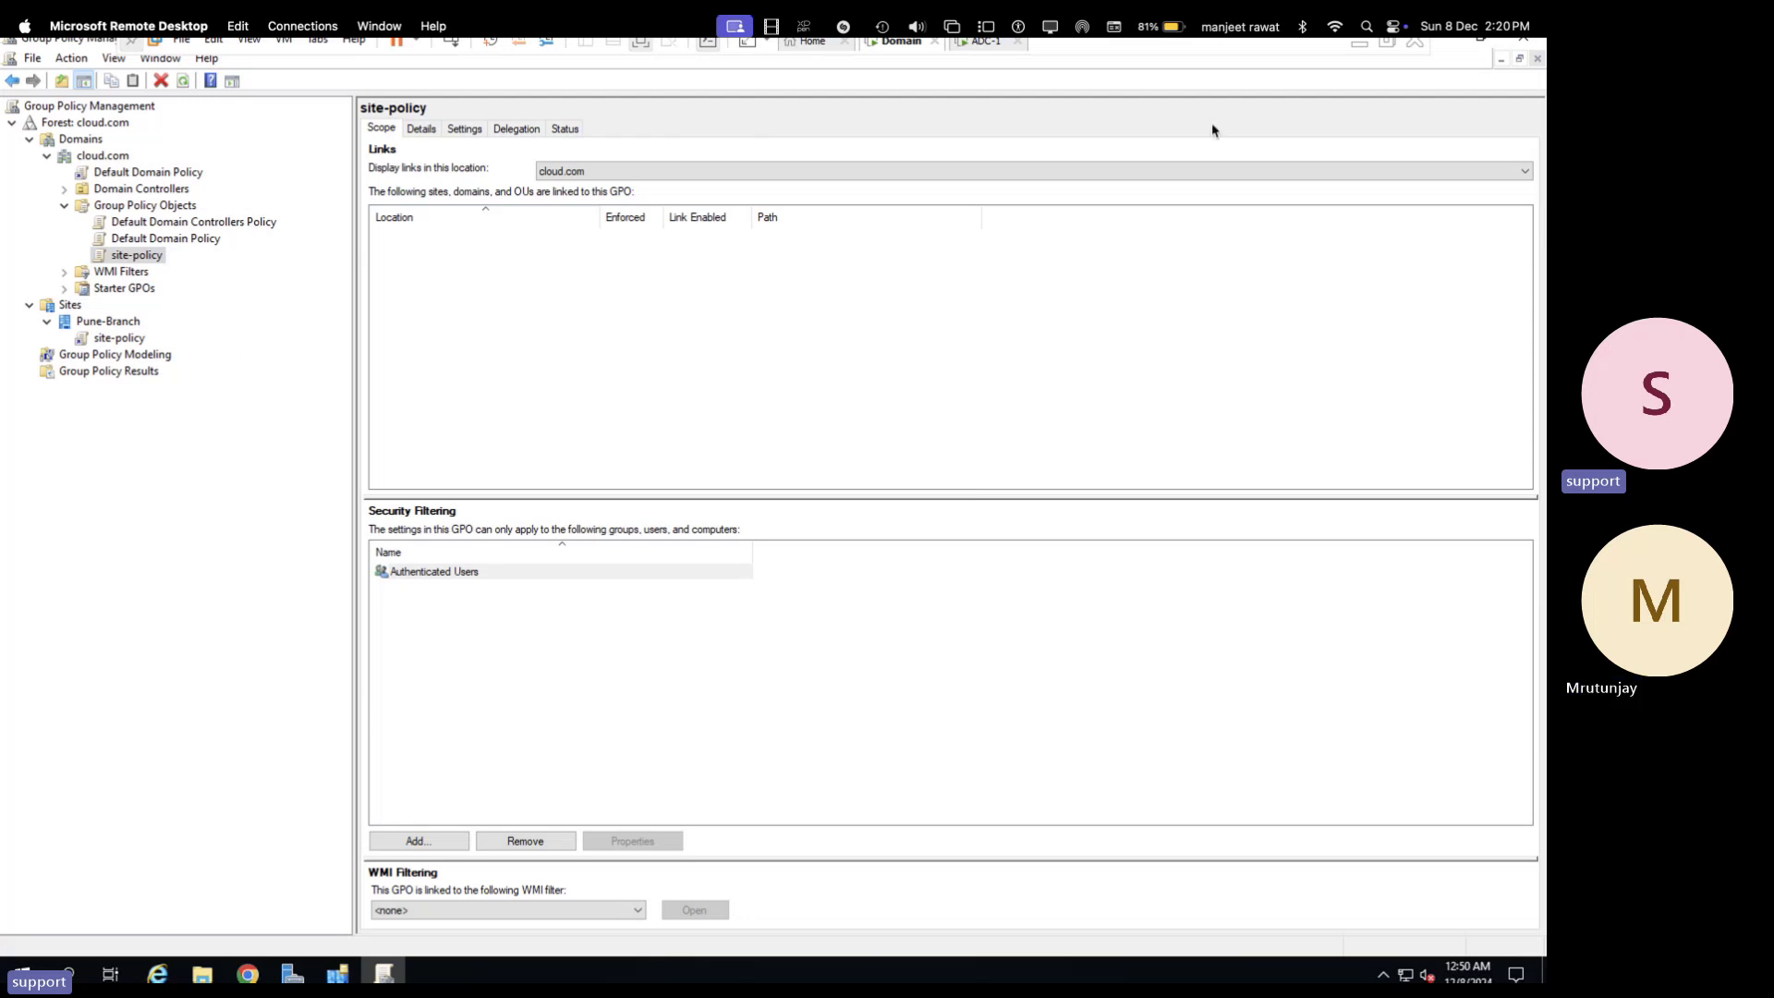
- Close Group Policy Management, the connection Properties dialog, Sites and Services and Server Manager
{"action": "left_click", "coordinate": [1525, 51]}
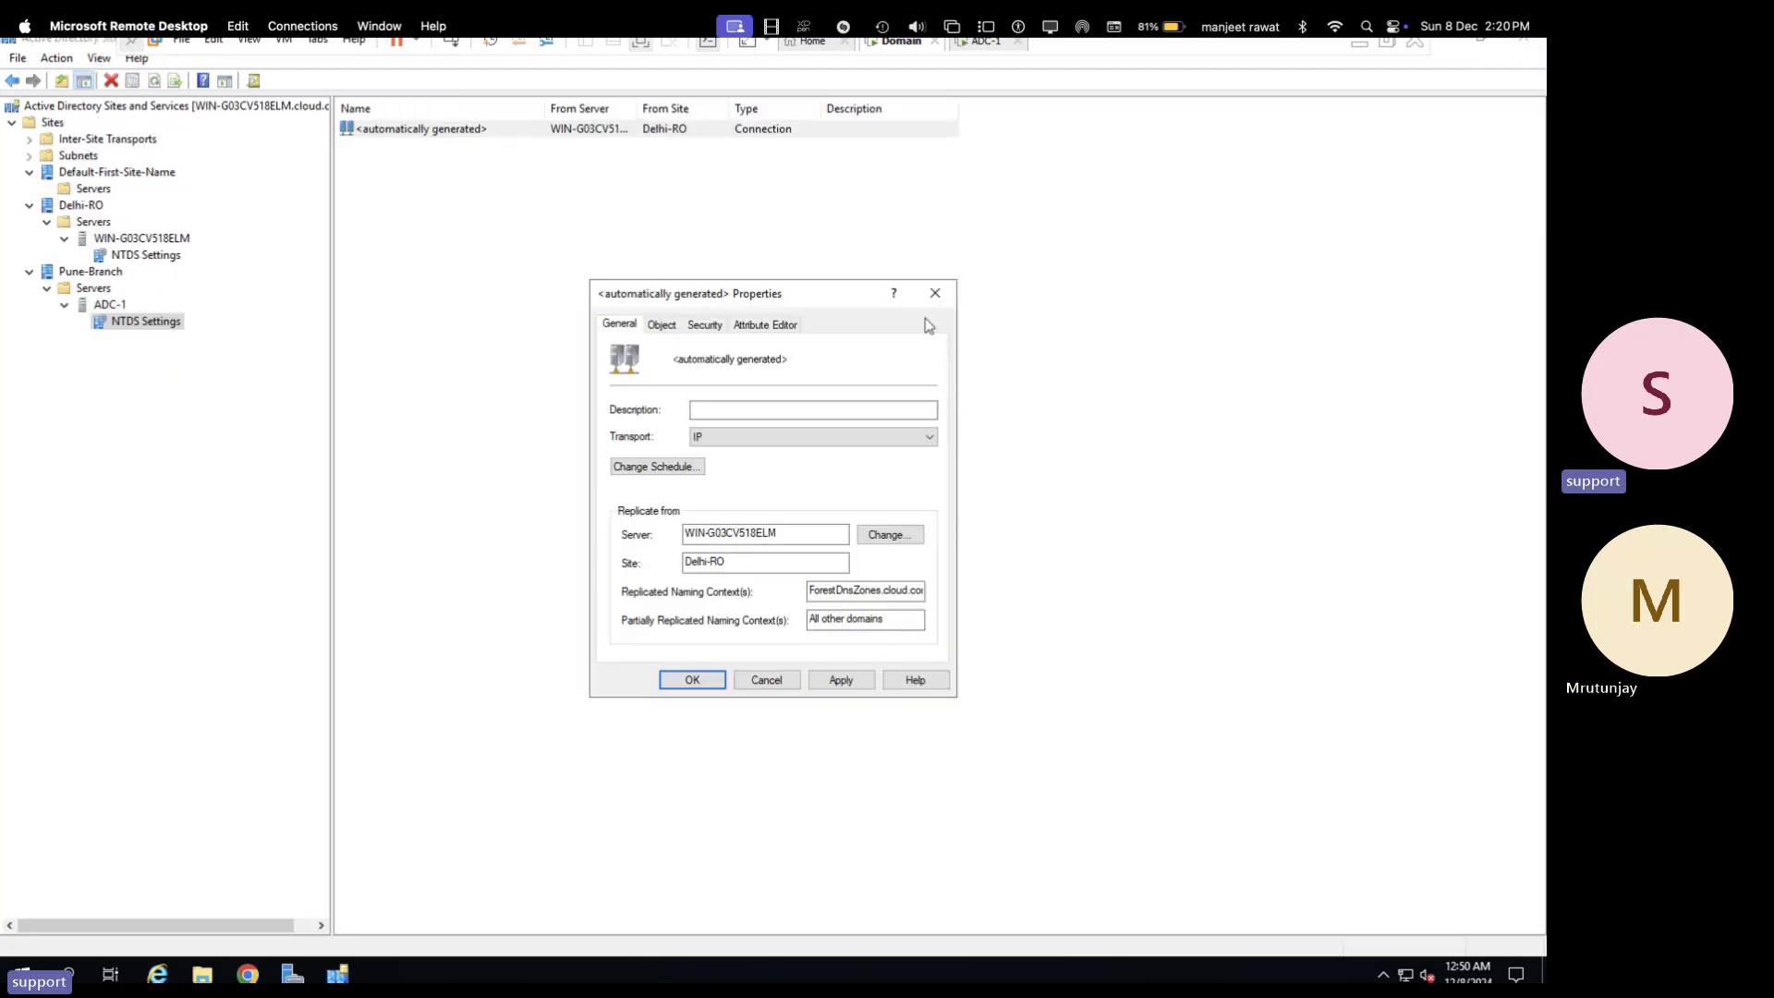
{"action": "left_click", "coordinate": [934, 294]}
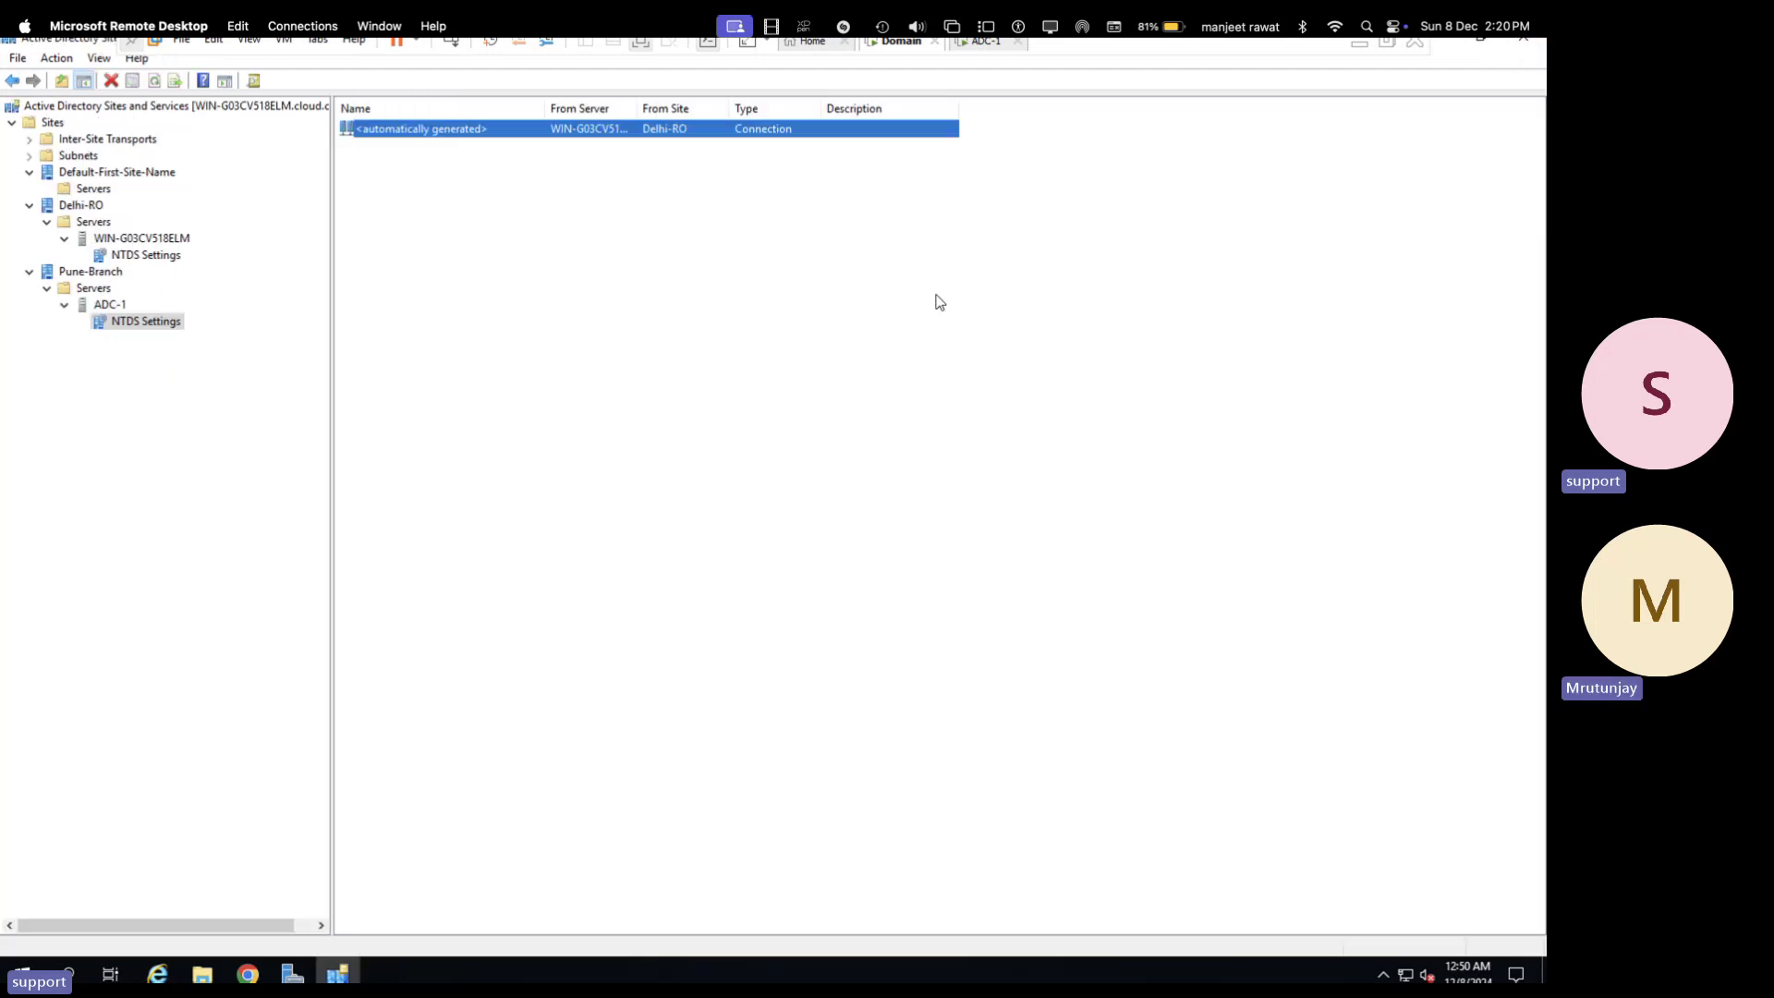
{"action": "left_click", "coordinate": [1524, 42]}
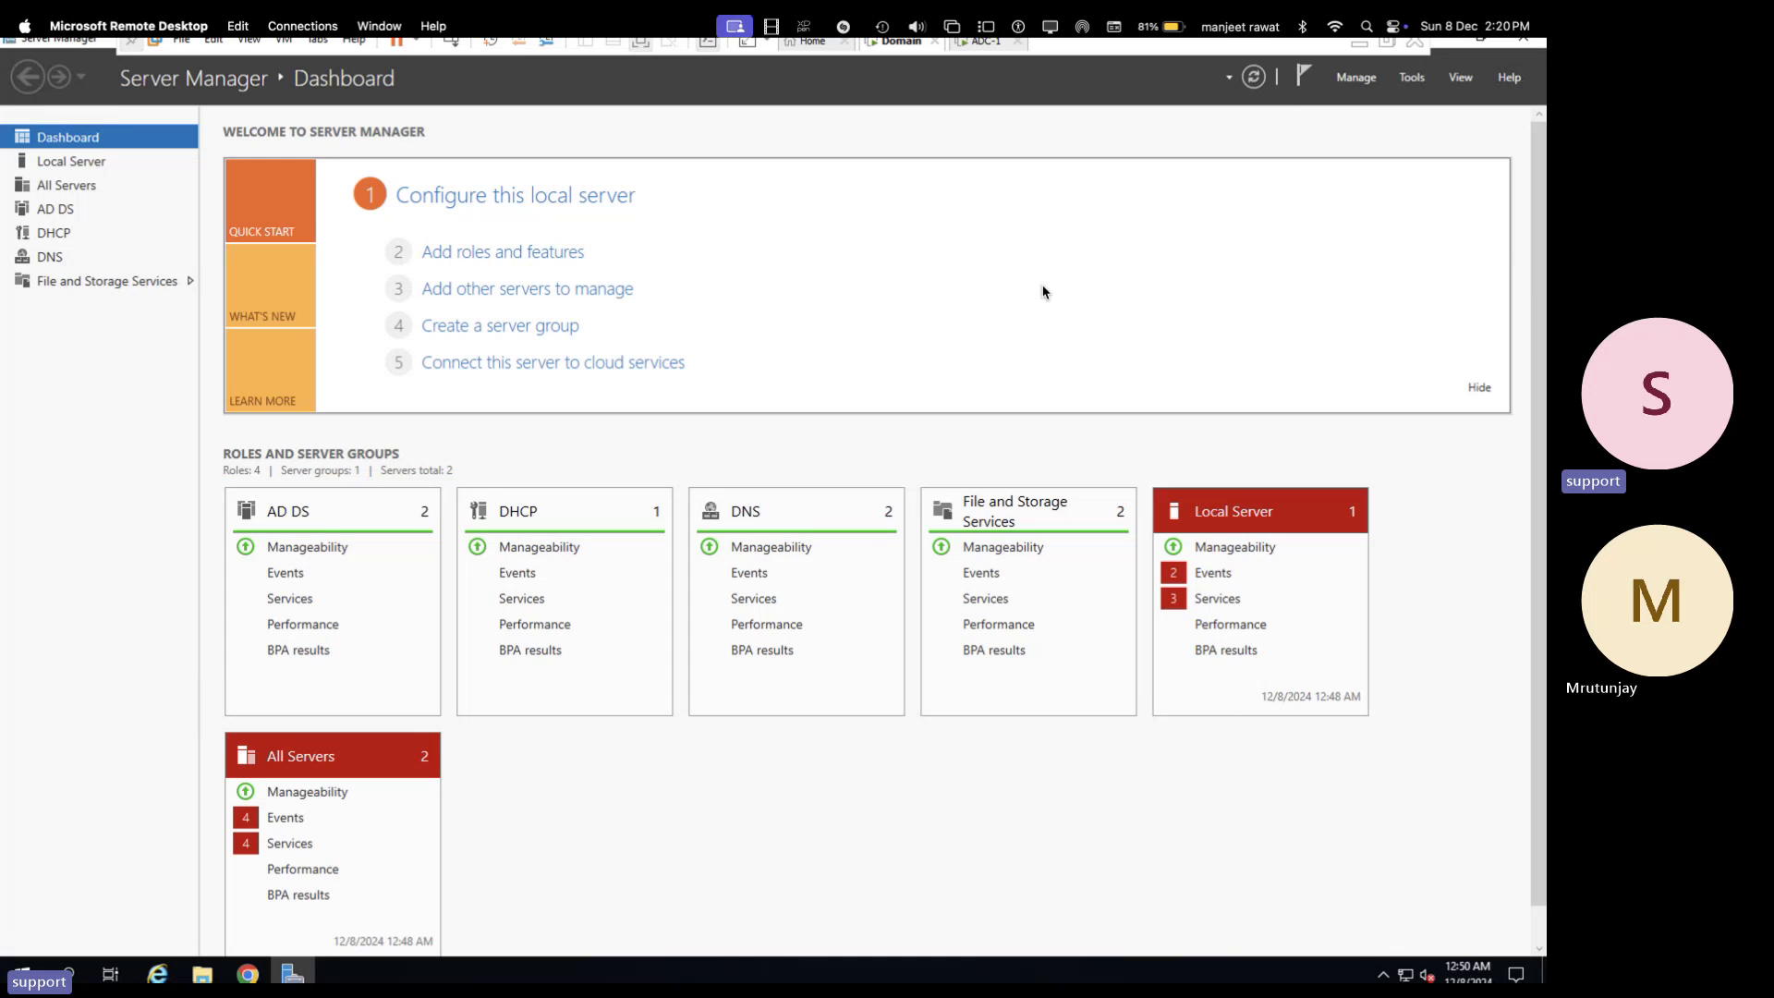
{"action": "left_click", "coordinate": [1523, 41]}
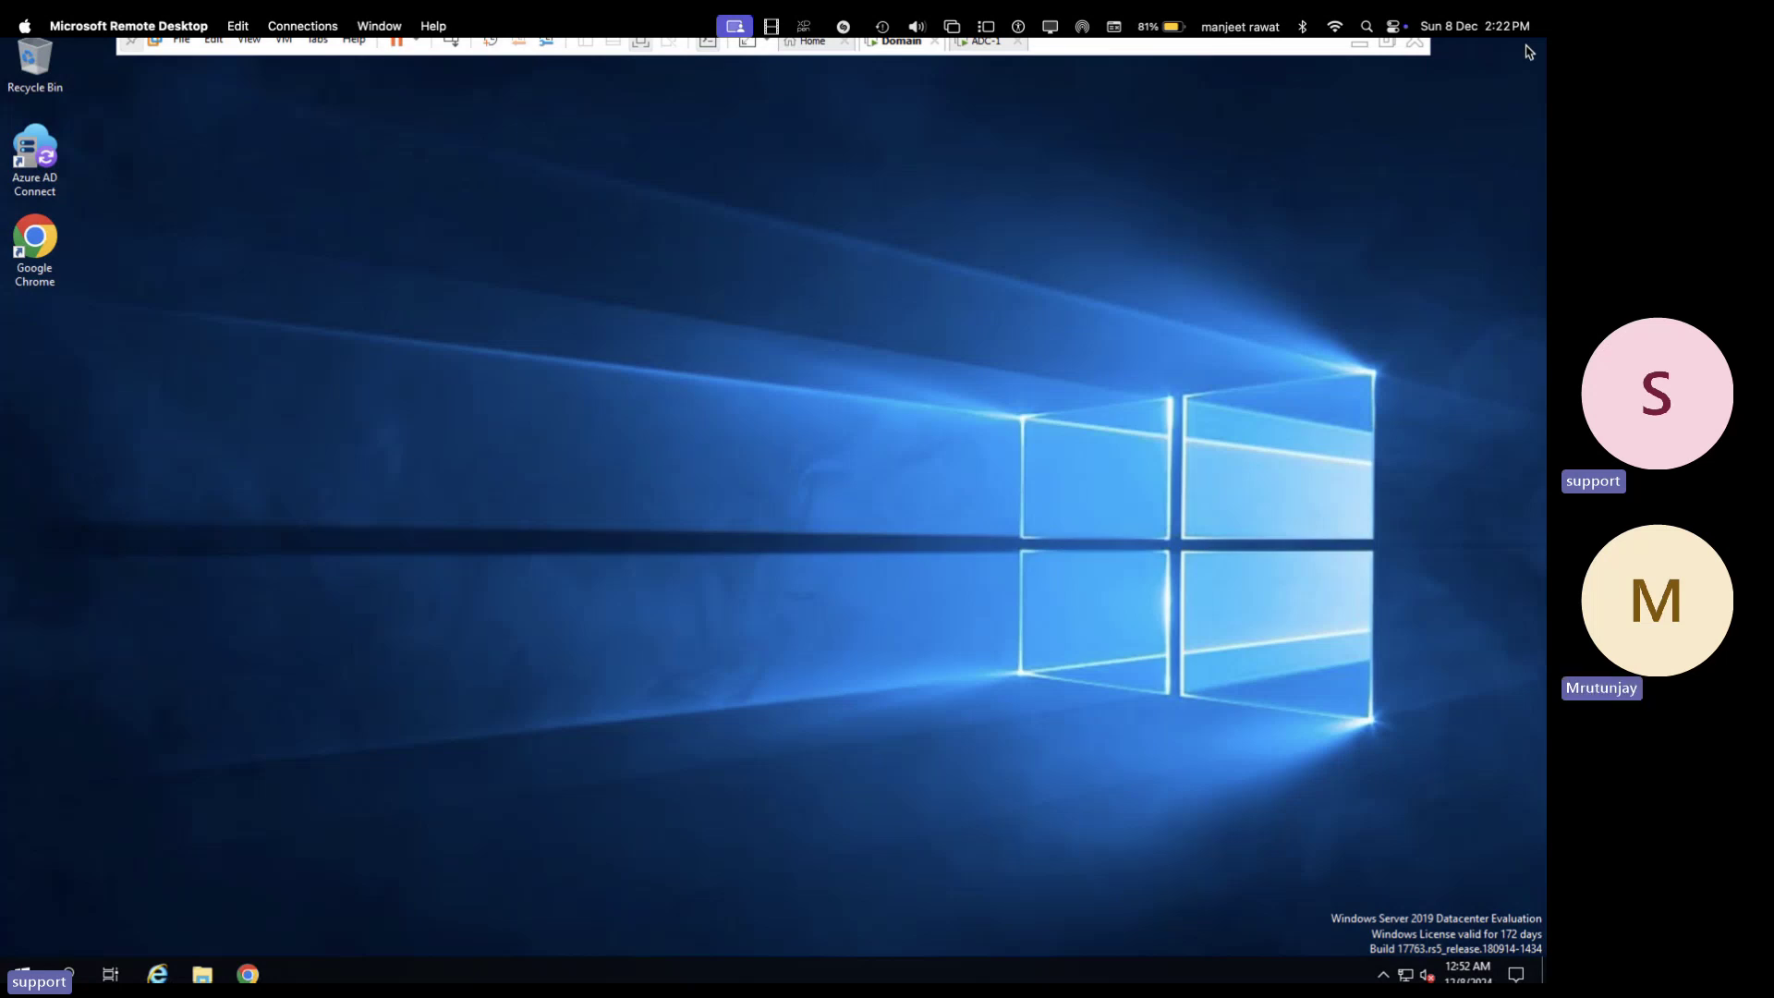
- Switch to OneNote and add a page titled 'Configure DHCP Setup' to System Admin-Manish
{"action": "key", "text": "ctrl+Left"}
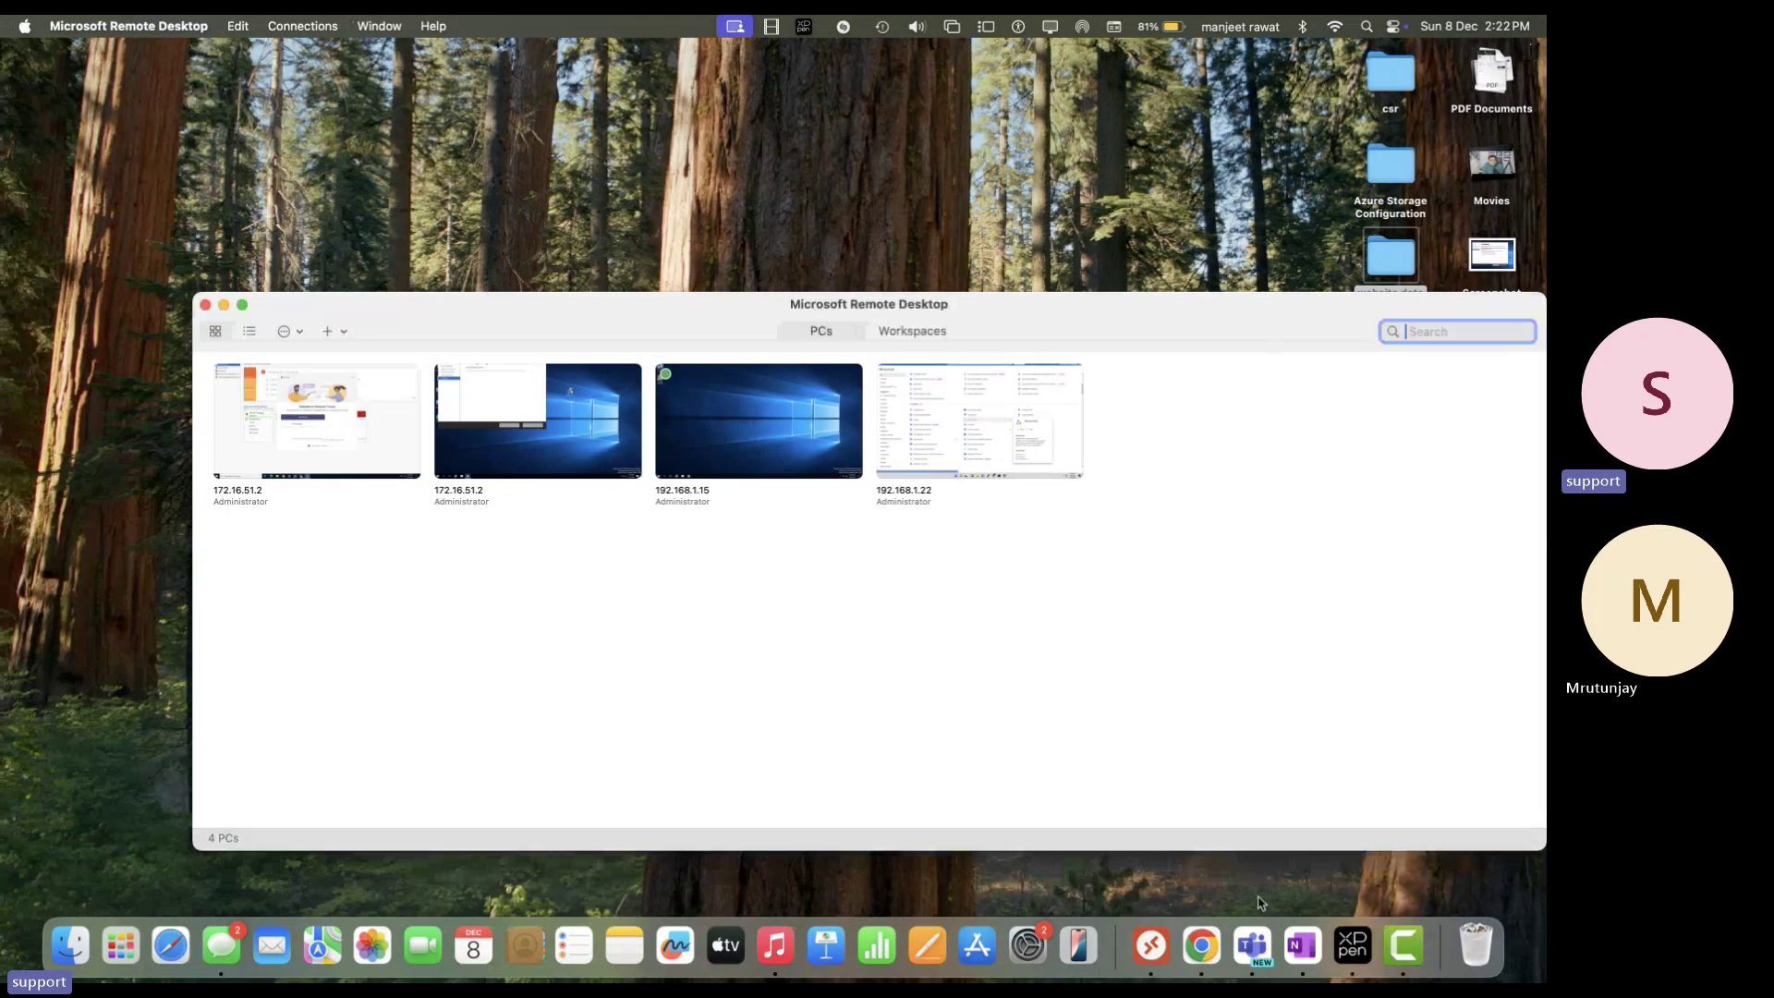
{"action": "left_click", "coordinate": [1303, 944]}
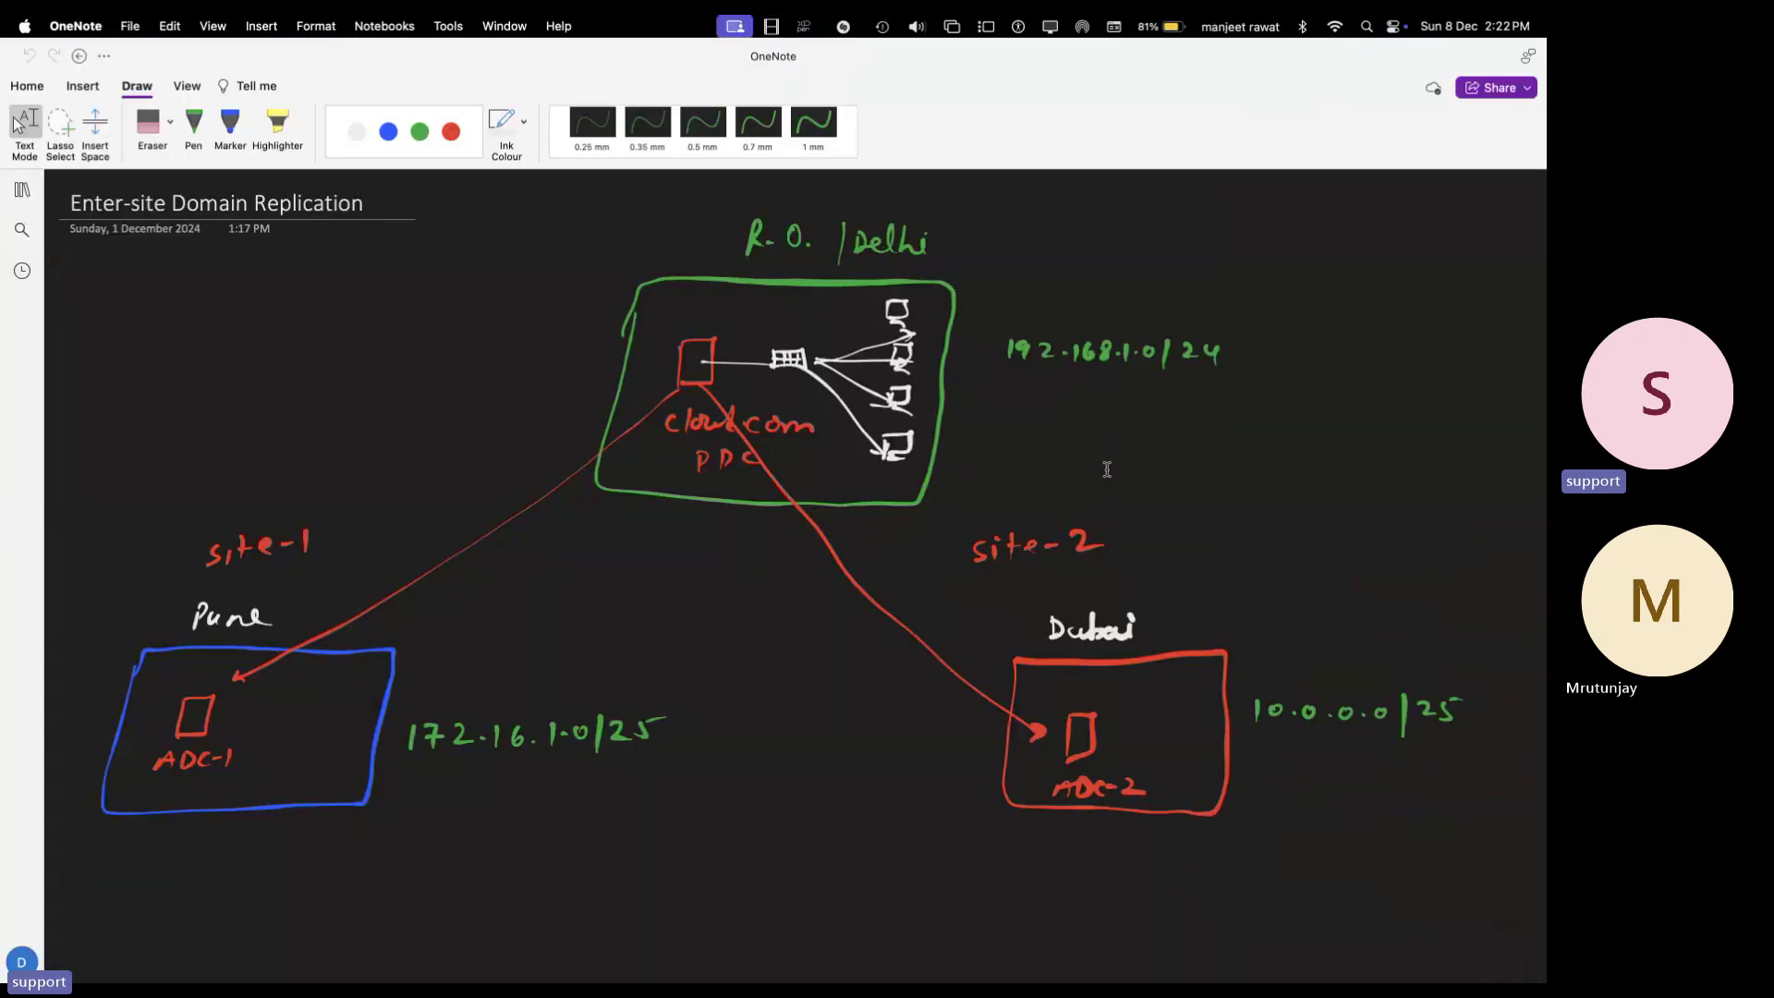
{"action": "left_click", "coordinate": [22, 189]}
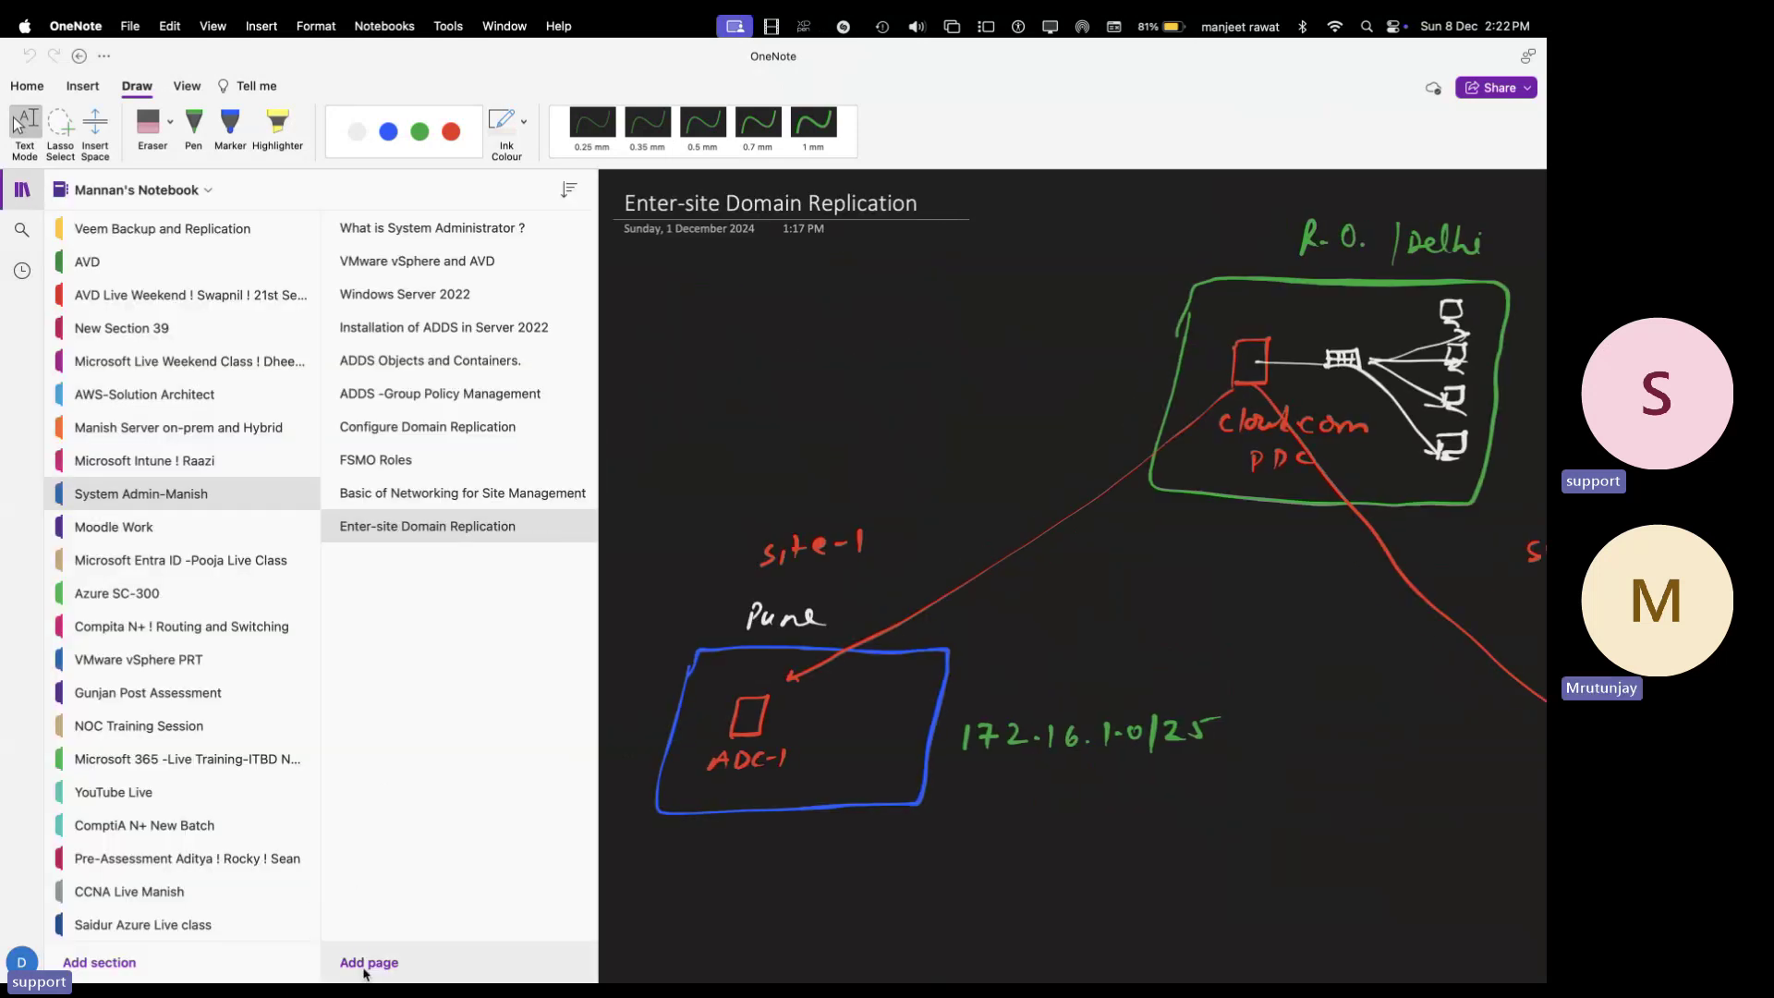
{"action": "left_click", "coordinate": [366, 962]}
{"action": "right_click", "coordinate": [404, 567]}
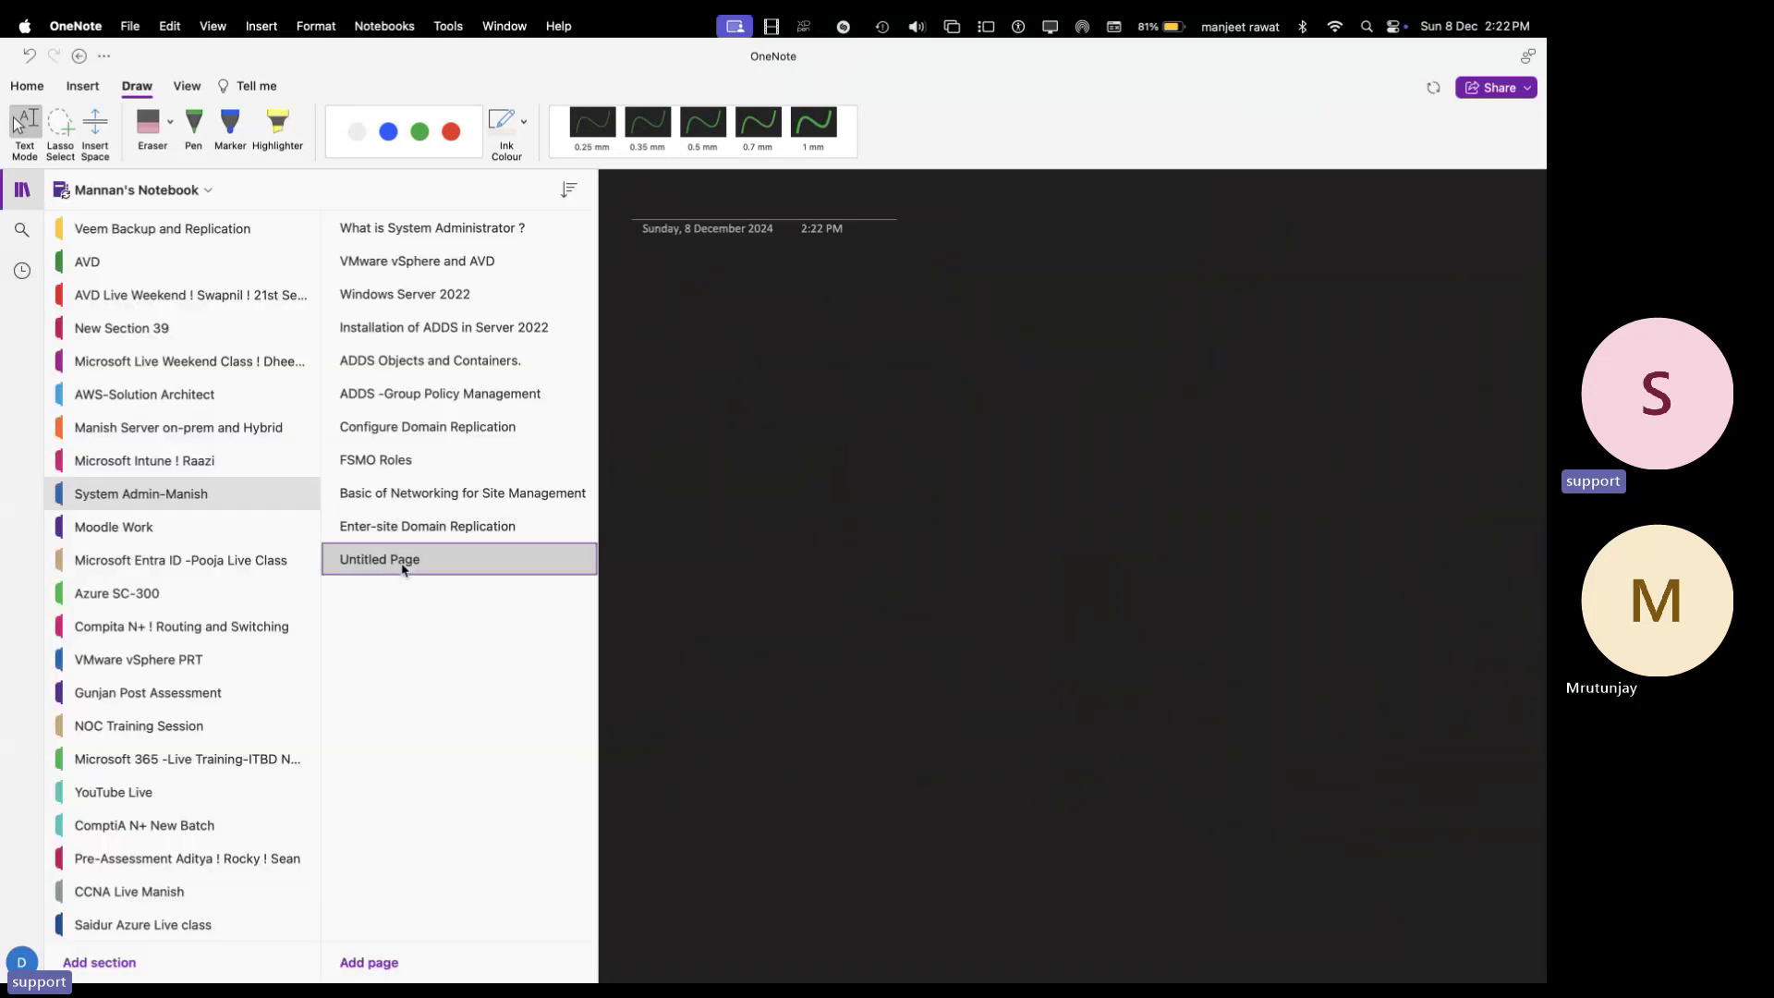
{"action": "left_click", "coordinate": [432, 579]}
{"action": "type", "text": "C"}
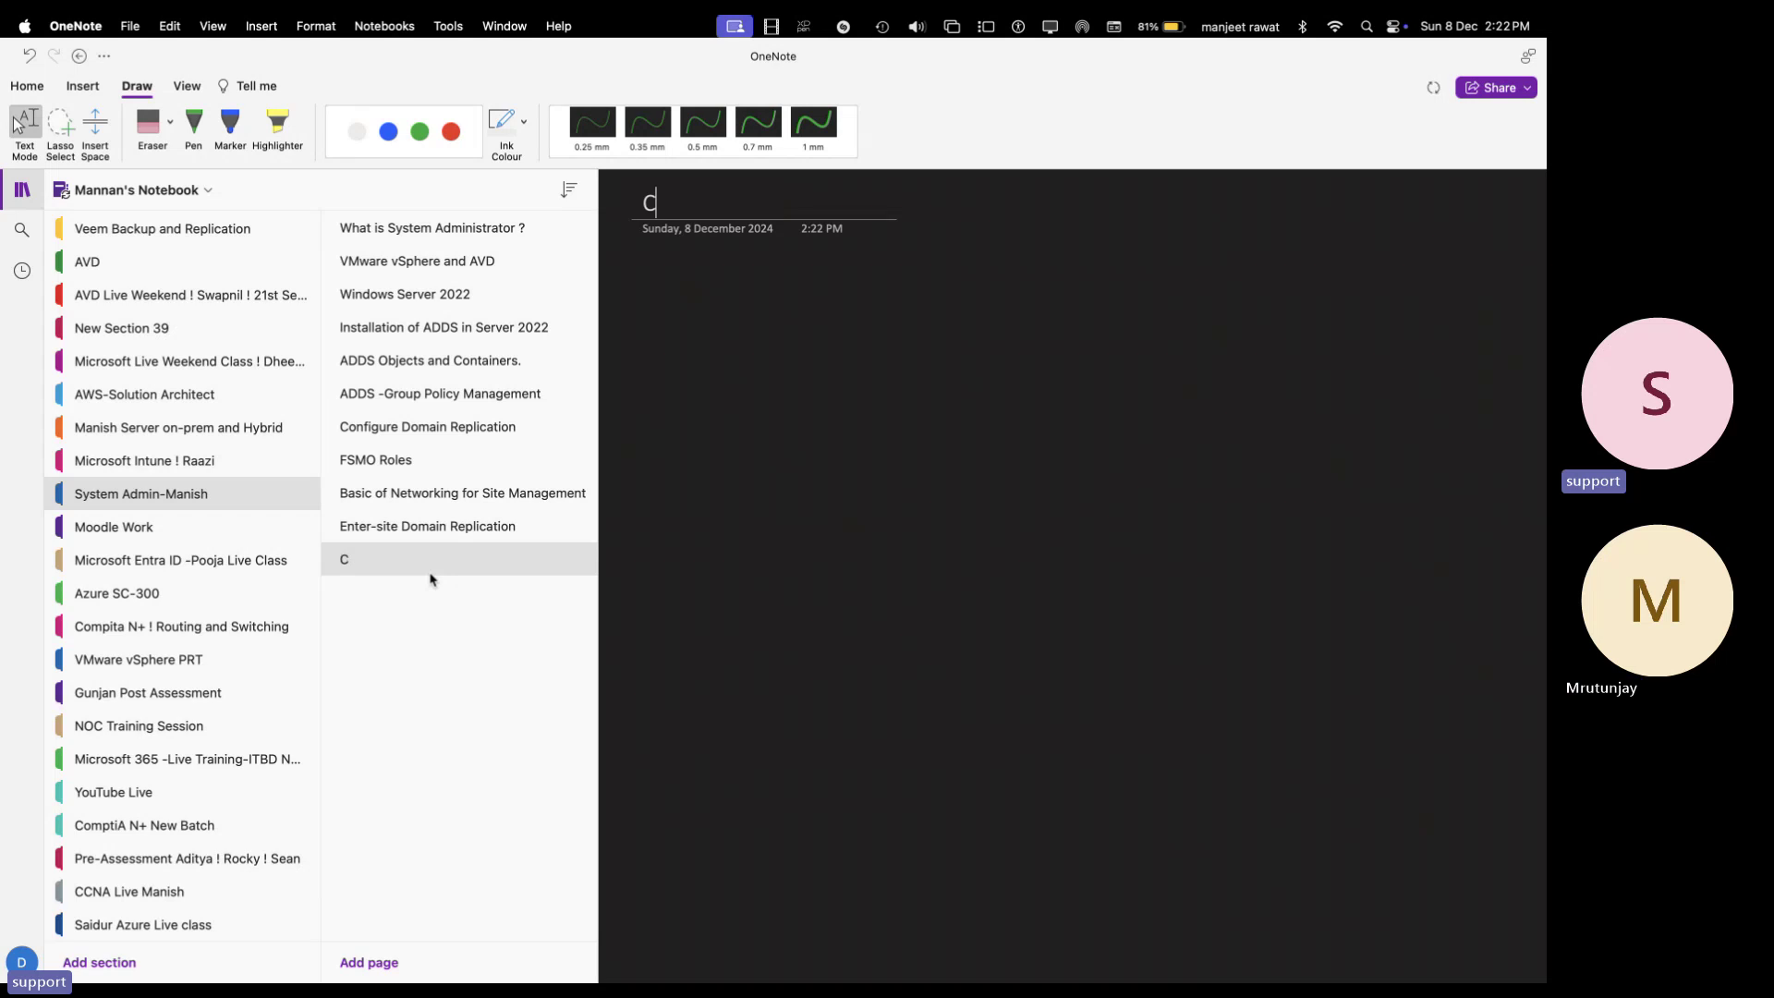
{"action": "type", "text": "onfigure "}
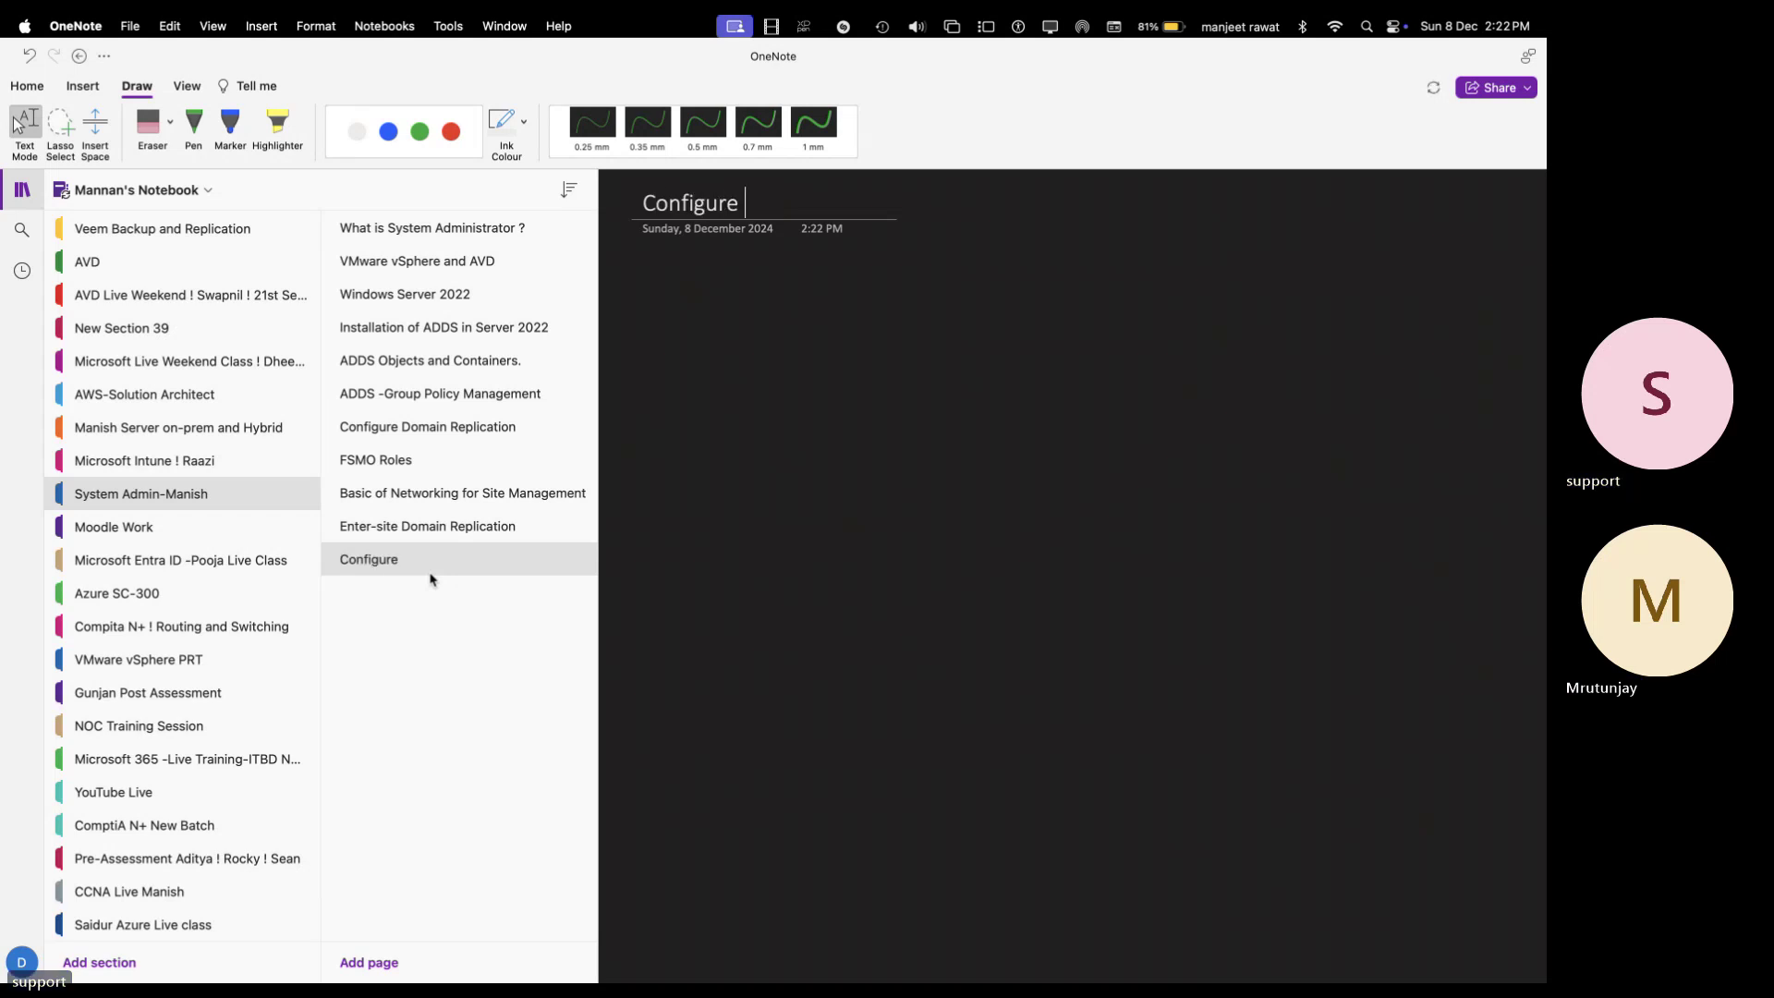
{"action": "type", "text": "DHCP Setup"}
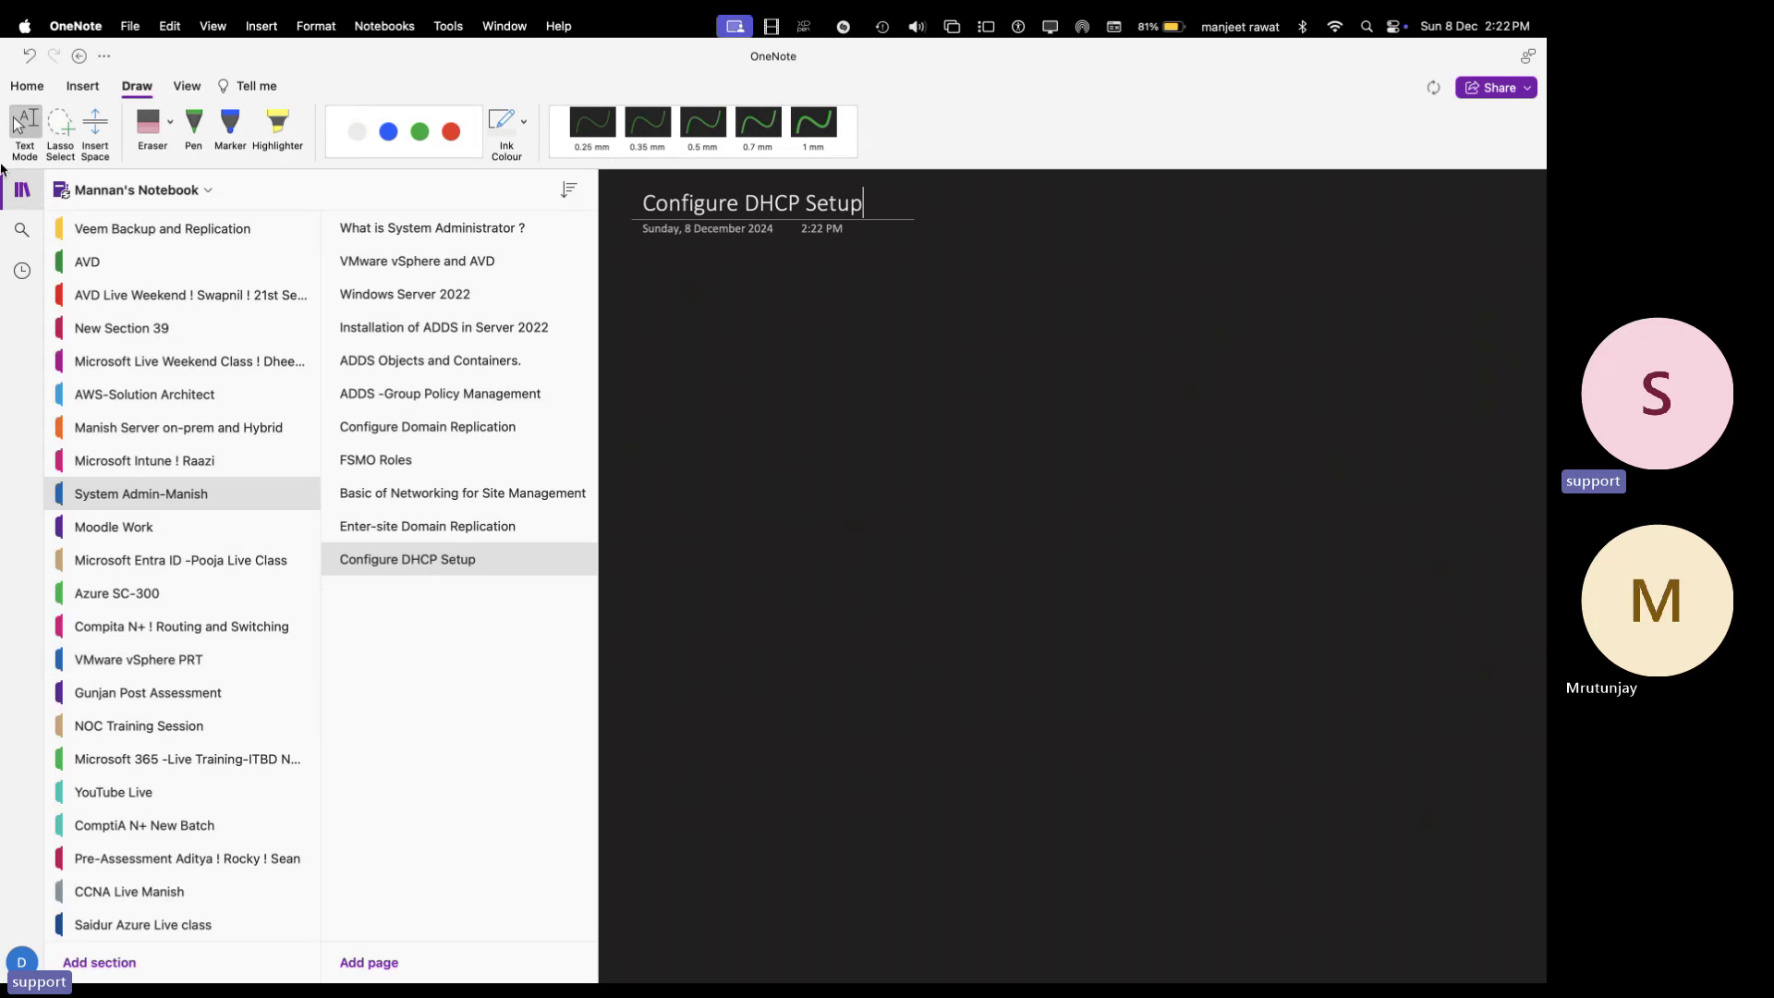
{"action": "left_click", "coordinate": [18, 193]}
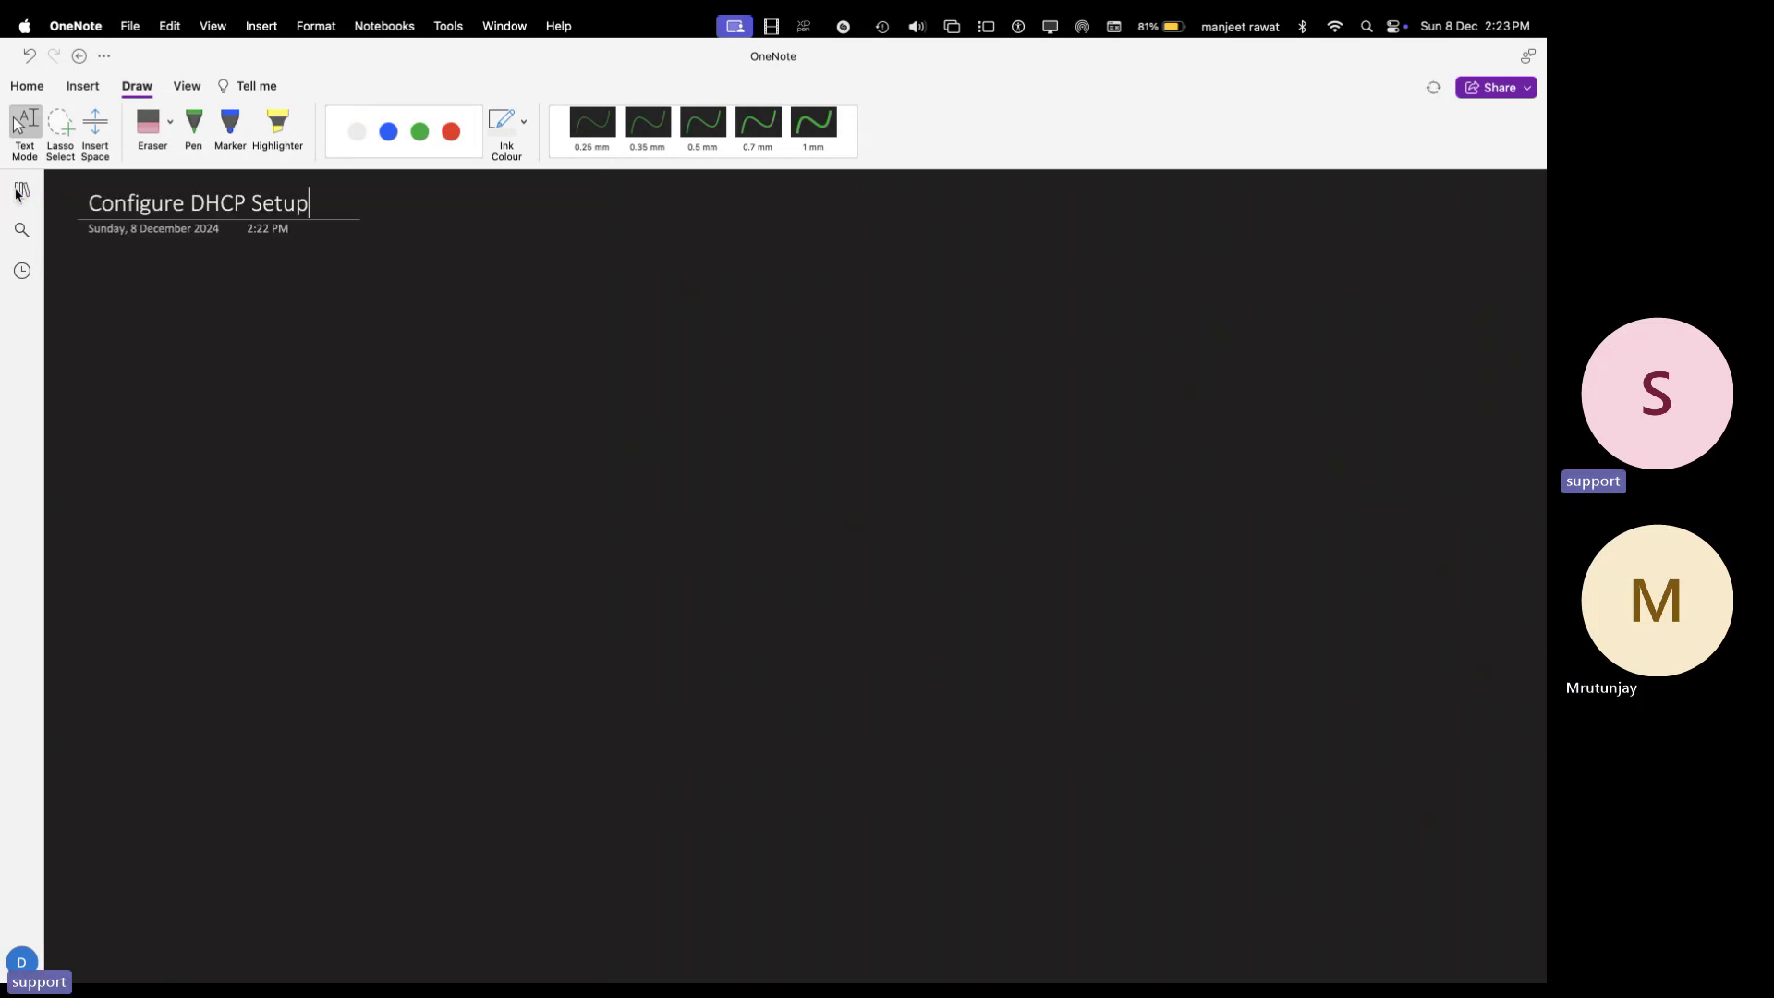
- Switch to a white 0.7 mm pen and handwrite item 1, circled 1 'What is DHCP?'
{"action": "left_click", "coordinate": [193, 123]}
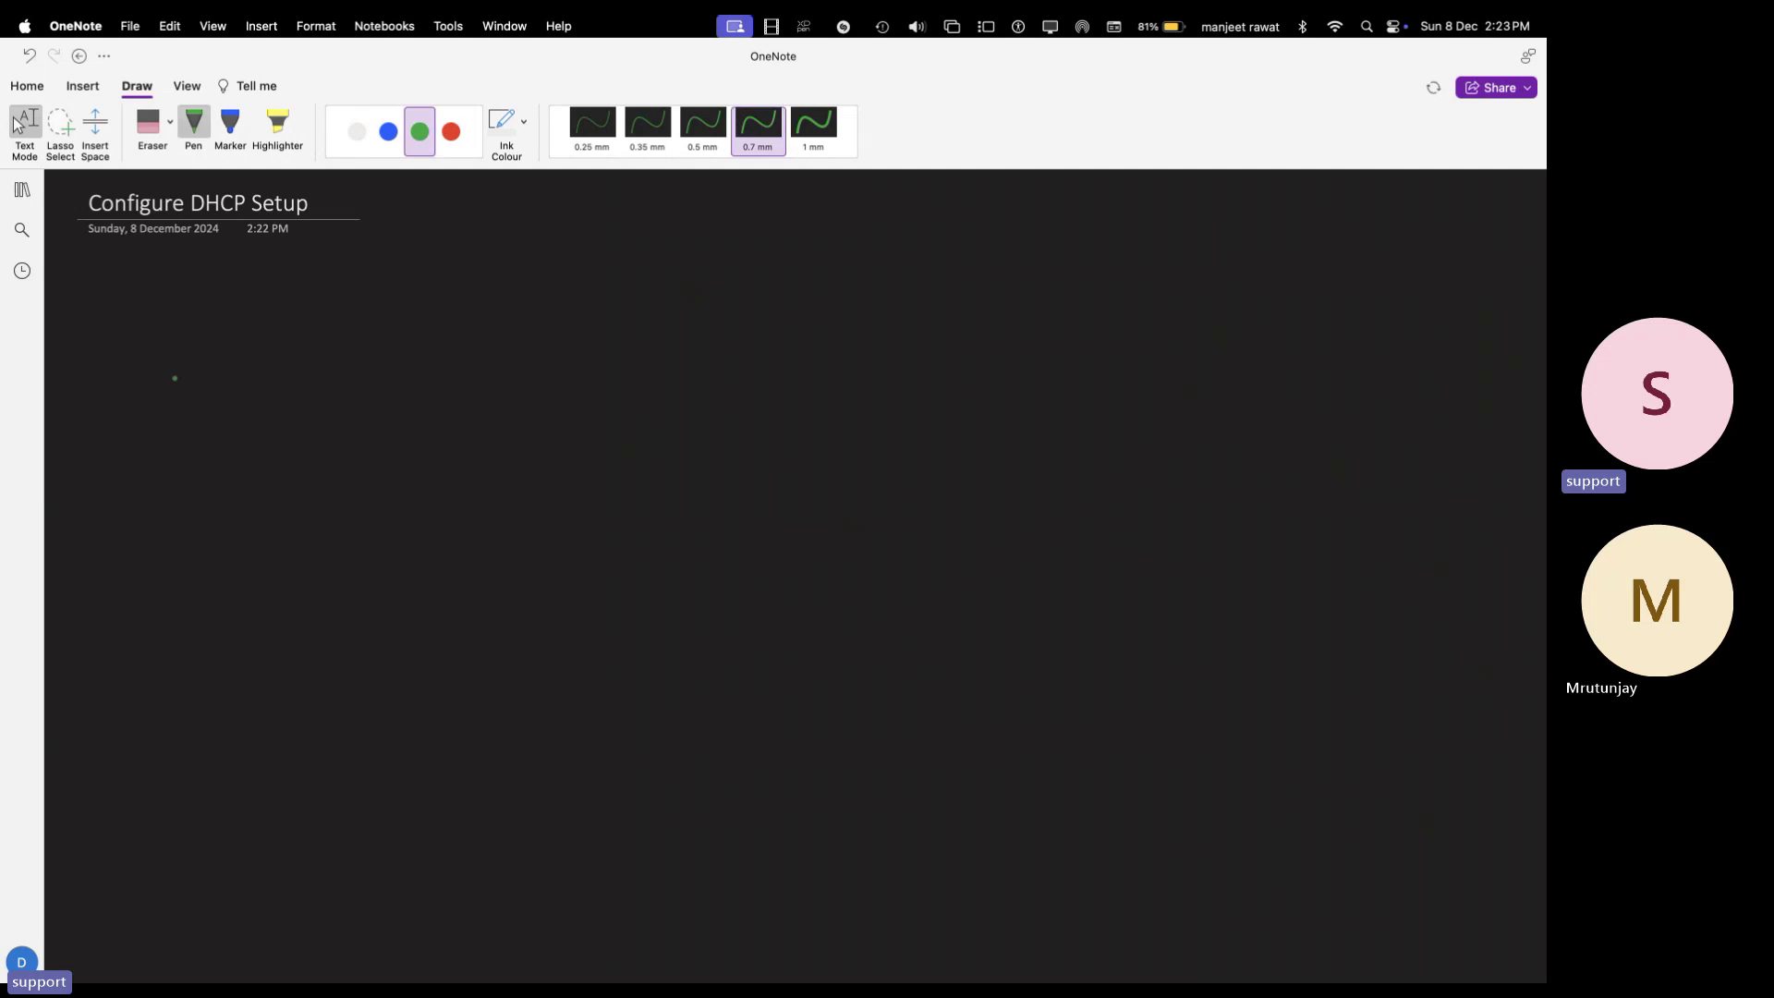
{"action": "left_click", "coordinate": [388, 133]}
{"action": "left_click", "coordinate": [357, 131]}
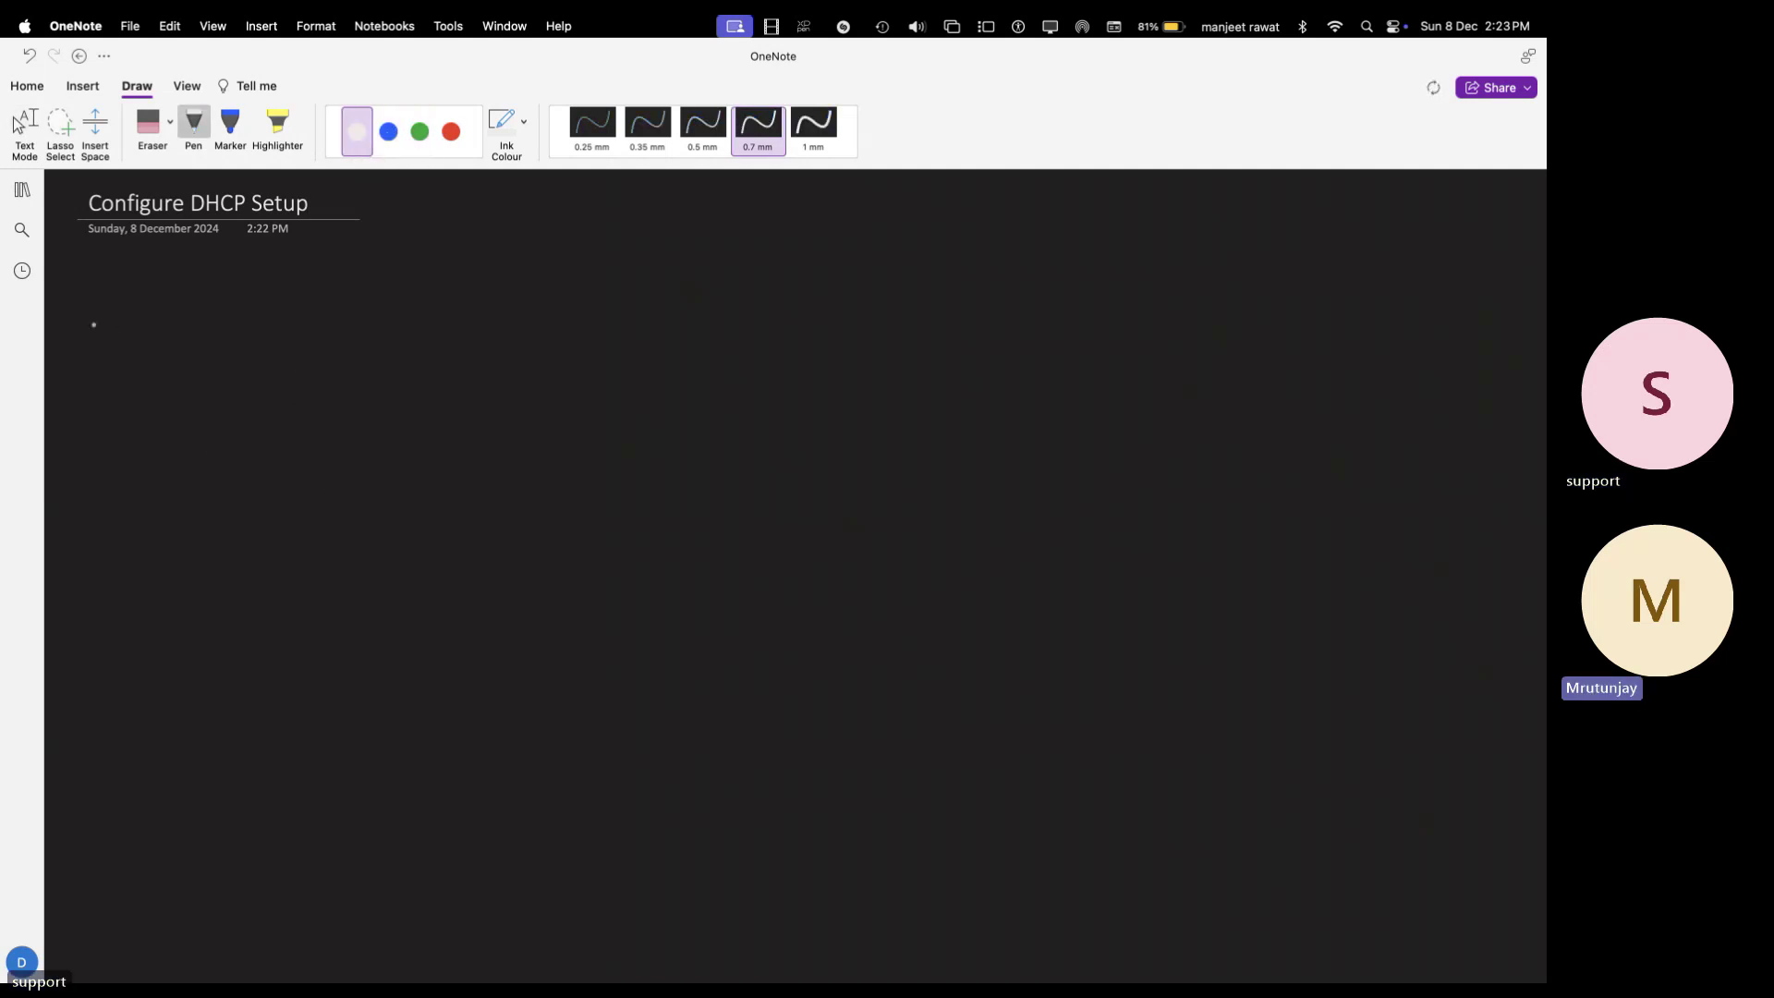
{"action": "mouse_move", "coordinate": [98, 308]}
{"action": "left_mouse_down"}
{"action": "mouse_move", "coordinate": [92, 329]}
{"action": "mouse_move", "coordinate": [94, 306]}
{"action": "mouse_move", "coordinate": [215, 318]}
{"action": "left_mouse_up"}
{"action": "left_click_drag", "start_coordinate": [199, 310], "coordinate": [242, 325]}
{"action": "left_click_drag", "start_coordinate": [245, 316], "coordinate": [281, 332]}
{"action": "left_click_drag", "start_coordinate": [281, 314], "coordinate": [315, 331]}
{"action": "left_click_drag", "start_coordinate": [314, 324], "coordinate": [338, 327]}
{"action": "left_click_drag", "start_coordinate": [360, 311], "coordinate": [368, 324]}
{"action": "left_click_drag", "start_coordinate": [396, 310], "coordinate": [400, 323]}
{"action": "left_click", "coordinate": [400, 329]}
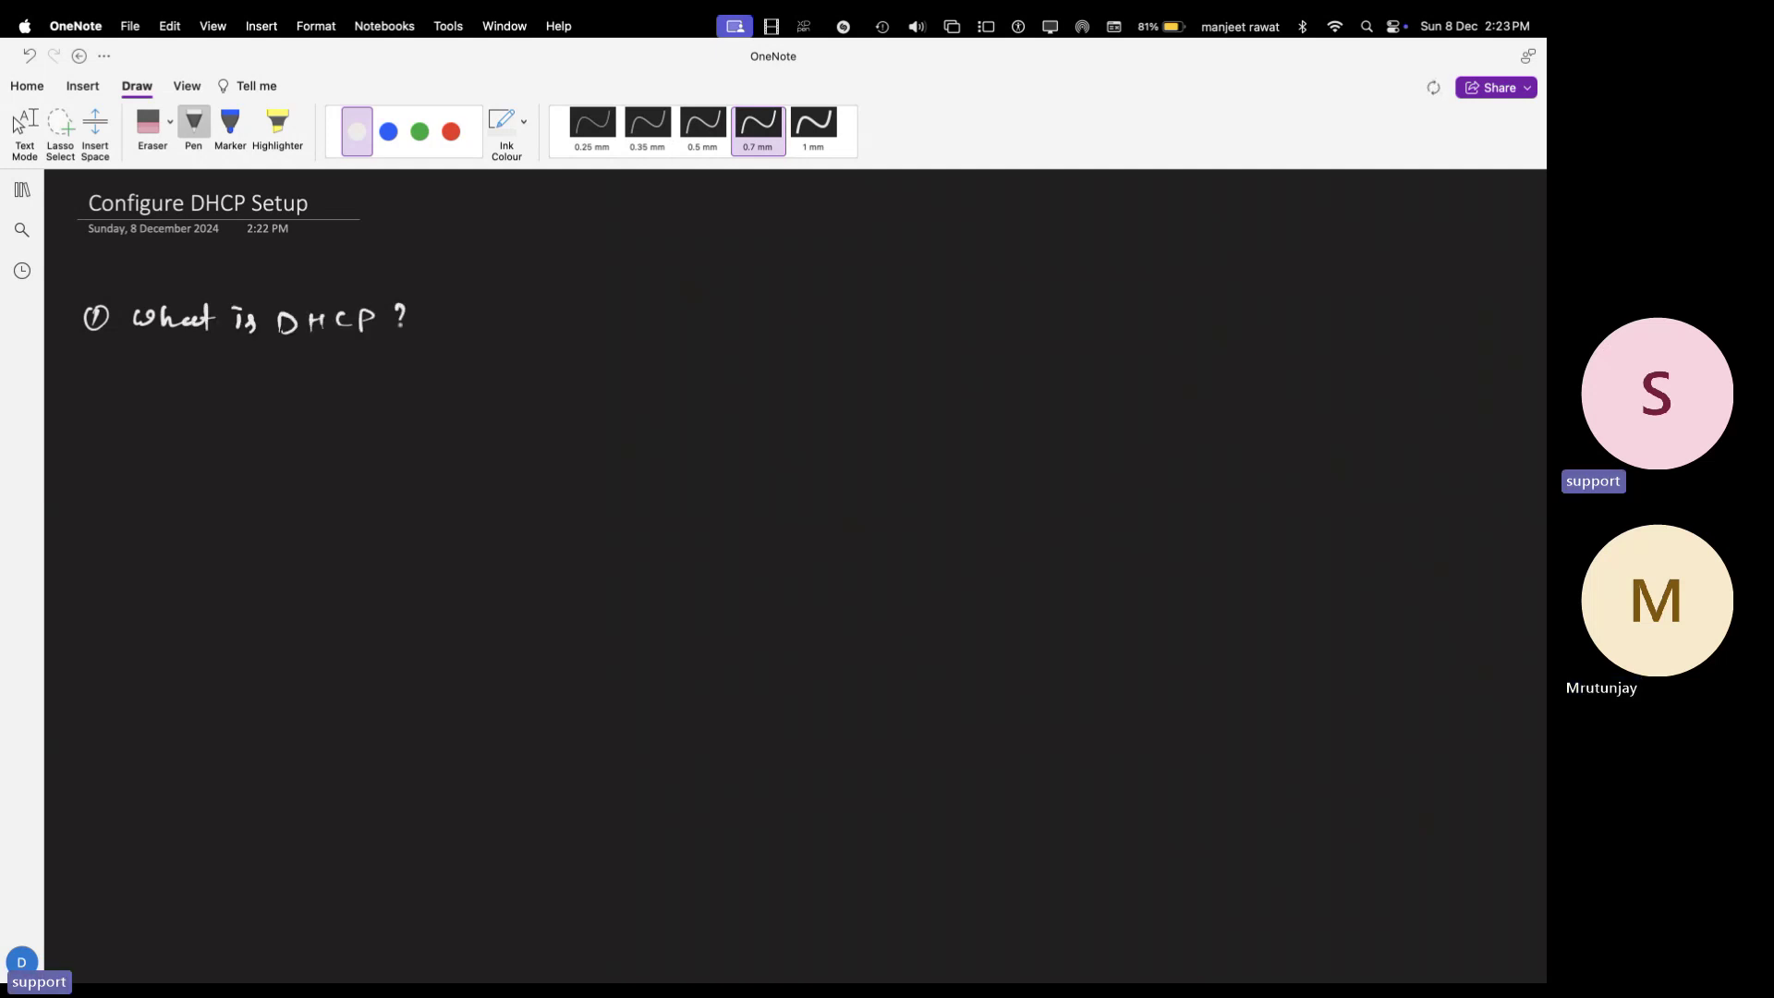
- Handwrite item 2, circled 2 'DHCP Protocol: Port No.', below the first item
{"action": "mouse_move", "coordinate": [78, 394]}
{"action": "left_mouse_down"}
{"action": "mouse_move", "coordinate": [91, 412]}
{"action": "mouse_move", "coordinate": [98, 388]}
{"action": "left_mouse_up"}
{"action": "mouse_move", "coordinate": [151, 388]}
{"action": "left_mouse_down"}
{"action": "mouse_move", "coordinate": [151, 412]}
{"action": "mouse_move", "coordinate": [179, 412]}
{"action": "left_mouse_up"}
{"action": "left_click_drag", "start_coordinate": [180, 399], "coordinate": [216, 412]}
{"action": "mouse_move", "coordinate": [229, 392]}
{"action": "left_mouse_down"}
{"action": "mouse_move", "coordinate": [230, 412]}
{"action": "mouse_move", "coordinate": [279, 395]}
{"action": "left_mouse_up"}
{"action": "left_click_drag", "start_coordinate": [288, 406], "coordinate": [366, 399]}
{"action": "left_click", "coordinate": [335, 390]}
{"action": "left_click", "coordinate": [335, 404]}
{"action": "mouse_move", "coordinate": [389, 397]}
{"action": "left_mouse_down"}
{"action": "mouse_move", "coordinate": [379, 408]}
{"action": "mouse_move", "coordinate": [399, 408]}
{"action": "left_mouse_up"}
{"action": "mouse_move", "coordinate": [406, 374]}
{"action": "left_mouse_down"}
{"action": "mouse_move", "coordinate": [412, 410]}
{"action": "mouse_move", "coordinate": [441, 408]}
{"action": "left_mouse_up"}
{"action": "left_click", "coordinate": [443, 389]}
{"action": "left_click", "coordinate": [443, 402]}
{"action": "left_click_drag", "start_coordinate": [442, 384], "coordinate": [490, 394]}
{"action": "left_click_drag", "start_coordinate": [497, 387], "coordinate": [531, 408]}
{"action": "left_click", "coordinate": [511, 407]}
{"action": "left_click_drag", "start_coordinate": [532, 386], "coordinate": [564, 392]}
{"action": "left_click", "coordinate": [583, 399]}
- Handwrite item 3, circled 3 'DORA Process', below the second item
{"action": "mouse_move", "coordinate": [74, 460]}
{"action": "left_mouse_down"}
{"action": "mouse_move", "coordinate": [76, 478]}
{"action": "mouse_move", "coordinate": [81, 453]}
{"action": "mouse_move", "coordinate": [155, 480]}
{"action": "mouse_move", "coordinate": [194, 459]}
{"action": "mouse_move", "coordinate": [217, 479]}
{"action": "left_mouse_up"}
{"action": "left_click_drag", "start_coordinate": [216, 454], "coordinate": [279, 466]}
{"action": "mouse_move", "coordinate": [344, 453]}
{"action": "left_mouse_down"}
{"action": "mouse_move", "coordinate": [346, 480]}
{"action": "mouse_move", "coordinate": [366, 467]}
{"action": "left_mouse_up"}
{"action": "left_click_drag", "start_coordinate": [373, 465], "coordinate": [468, 478]}
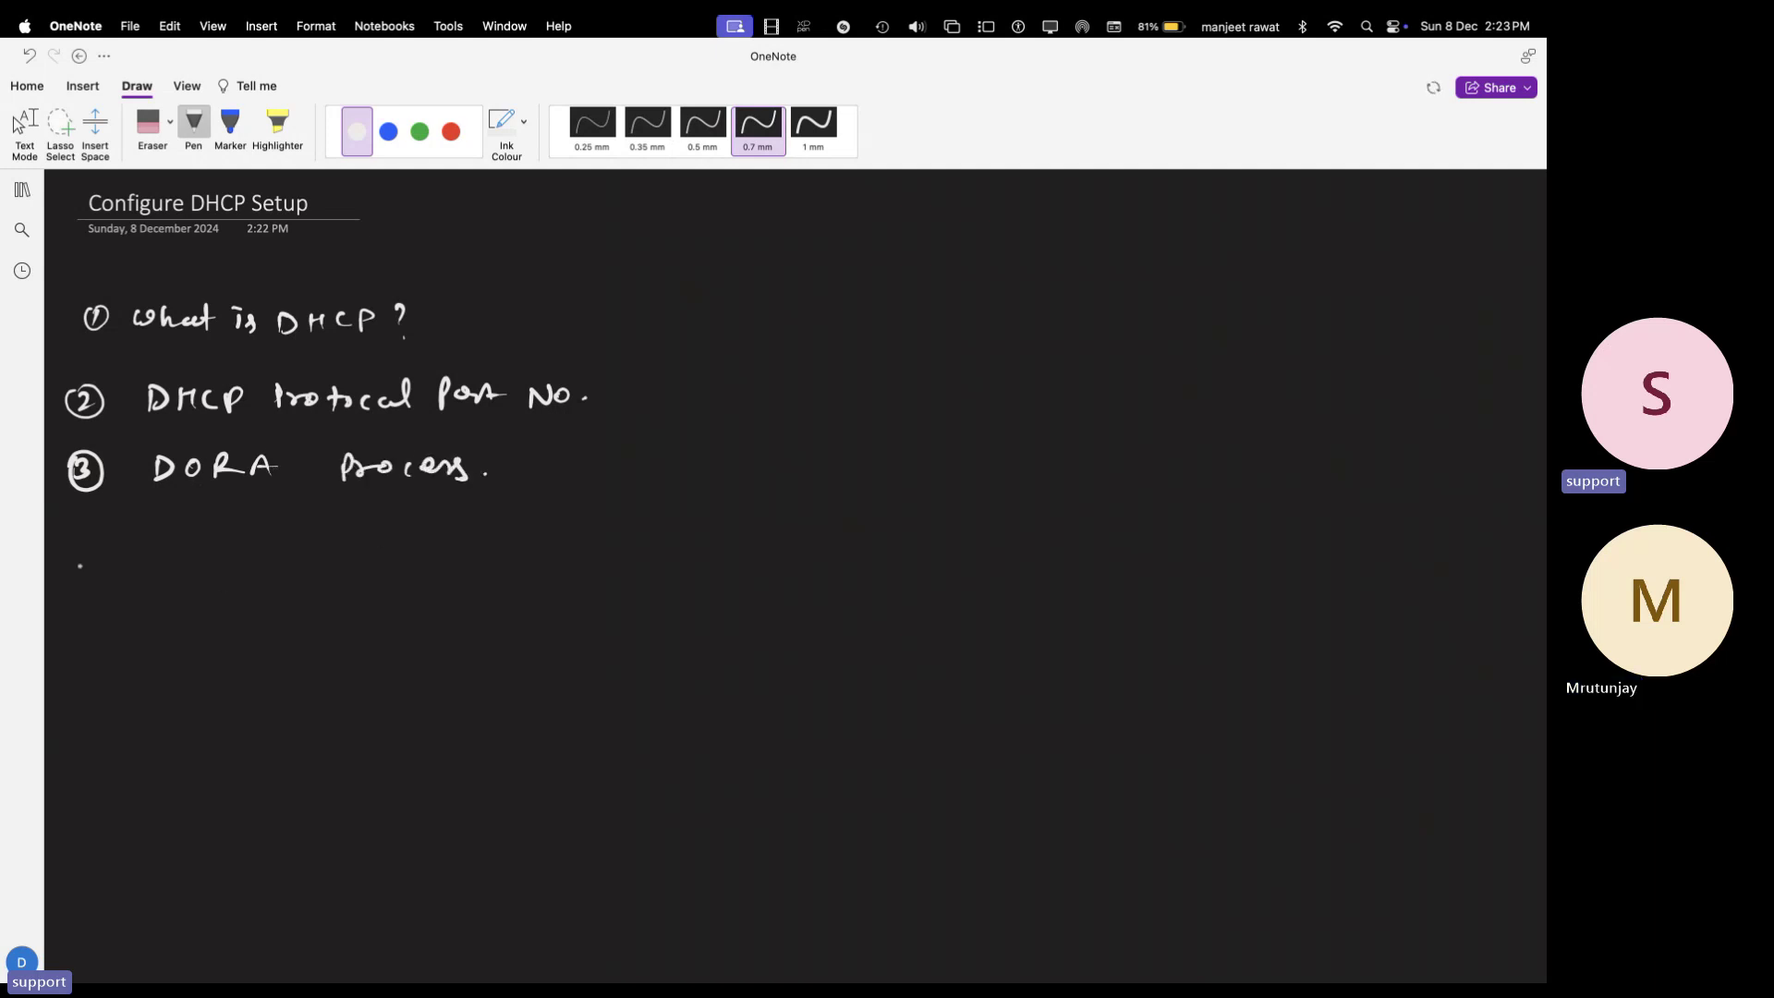
- Handwrite item 4, circled 4 'Configure DHCP.', and draw a circled 5 beneath it
{"action": "mouse_move", "coordinate": [85, 522]}
{"action": "left_mouse_down"}
{"action": "mouse_move", "coordinate": [96, 545]}
{"action": "mouse_move", "coordinate": [231, 541]}
{"action": "left_mouse_up"}
{"action": "mouse_move", "coordinate": [255, 525]}
{"action": "left_mouse_down"}
{"action": "mouse_move", "coordinate": [261, 560]}
{"action": "mouse_move", "coordinate": [336, 527]}
{"action": "mouse_move", "coordinate": [391, 547]}
{"action": "left_mouse_up"}
{"action": "mouse_move", "coordinate": [387, 525]}
{"action": "left_mouse_down"}
{"action": "mouse_move", "coordinate": [396, 547]}
{"action": "mouse_move", "coordinate": [431, 545]}
{"action": "left_mouse_up"}
{"action": "mouse_move", "coordinate": [451, 529]}
{"action": "left_mouse_down"}
{"action": "mouse_move", "coordinate": [442, 545]}
{"action": "mouse_move", "coordinate": [459, 549]}
{"action": "left_mouse_up"}
{"action": "left_click_drag", "start_coordinate": [459, 527], "coordinate": [471, 536]}
{"action": "left_click", "coordinate": [485, 538]}
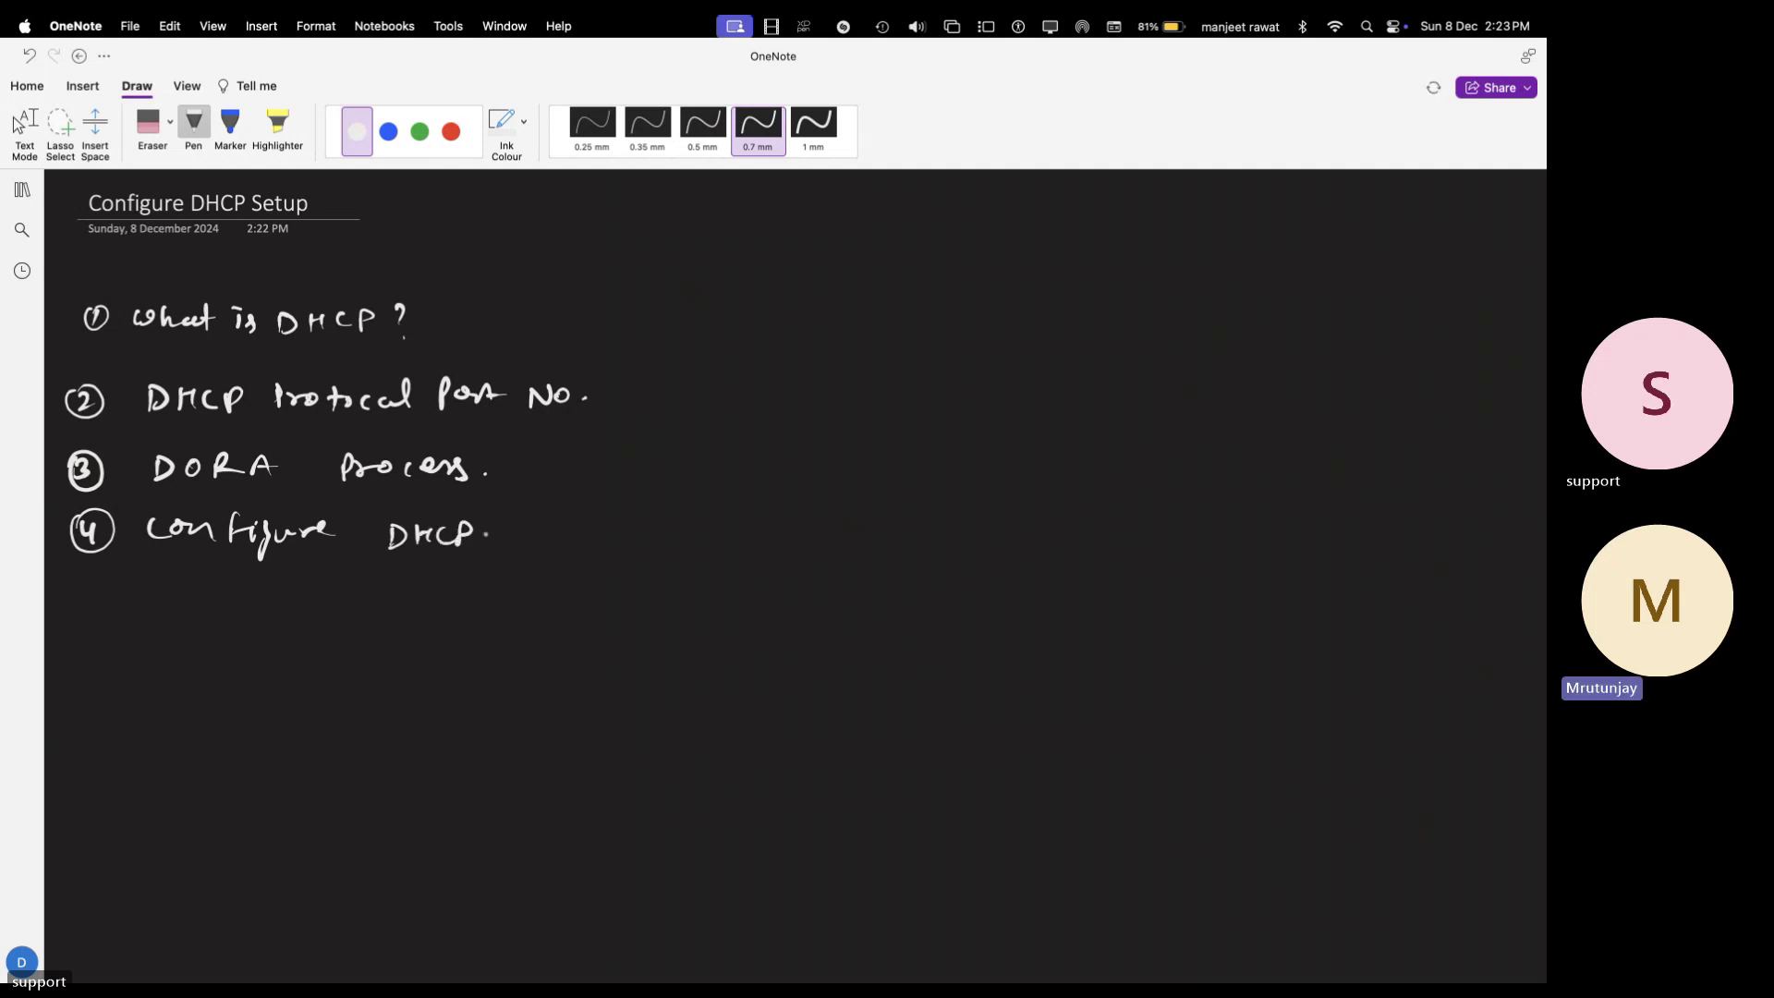
{"action": "mouse_move", "coordinate": [80, 598]}
{"action": "left_mouse_down"}
{"action": "mouse_move", "coordinate": [83, 625]}
{"action": "mouse_move", "coordinate": [100, 595]}
{"action": "left_mouse_up"}
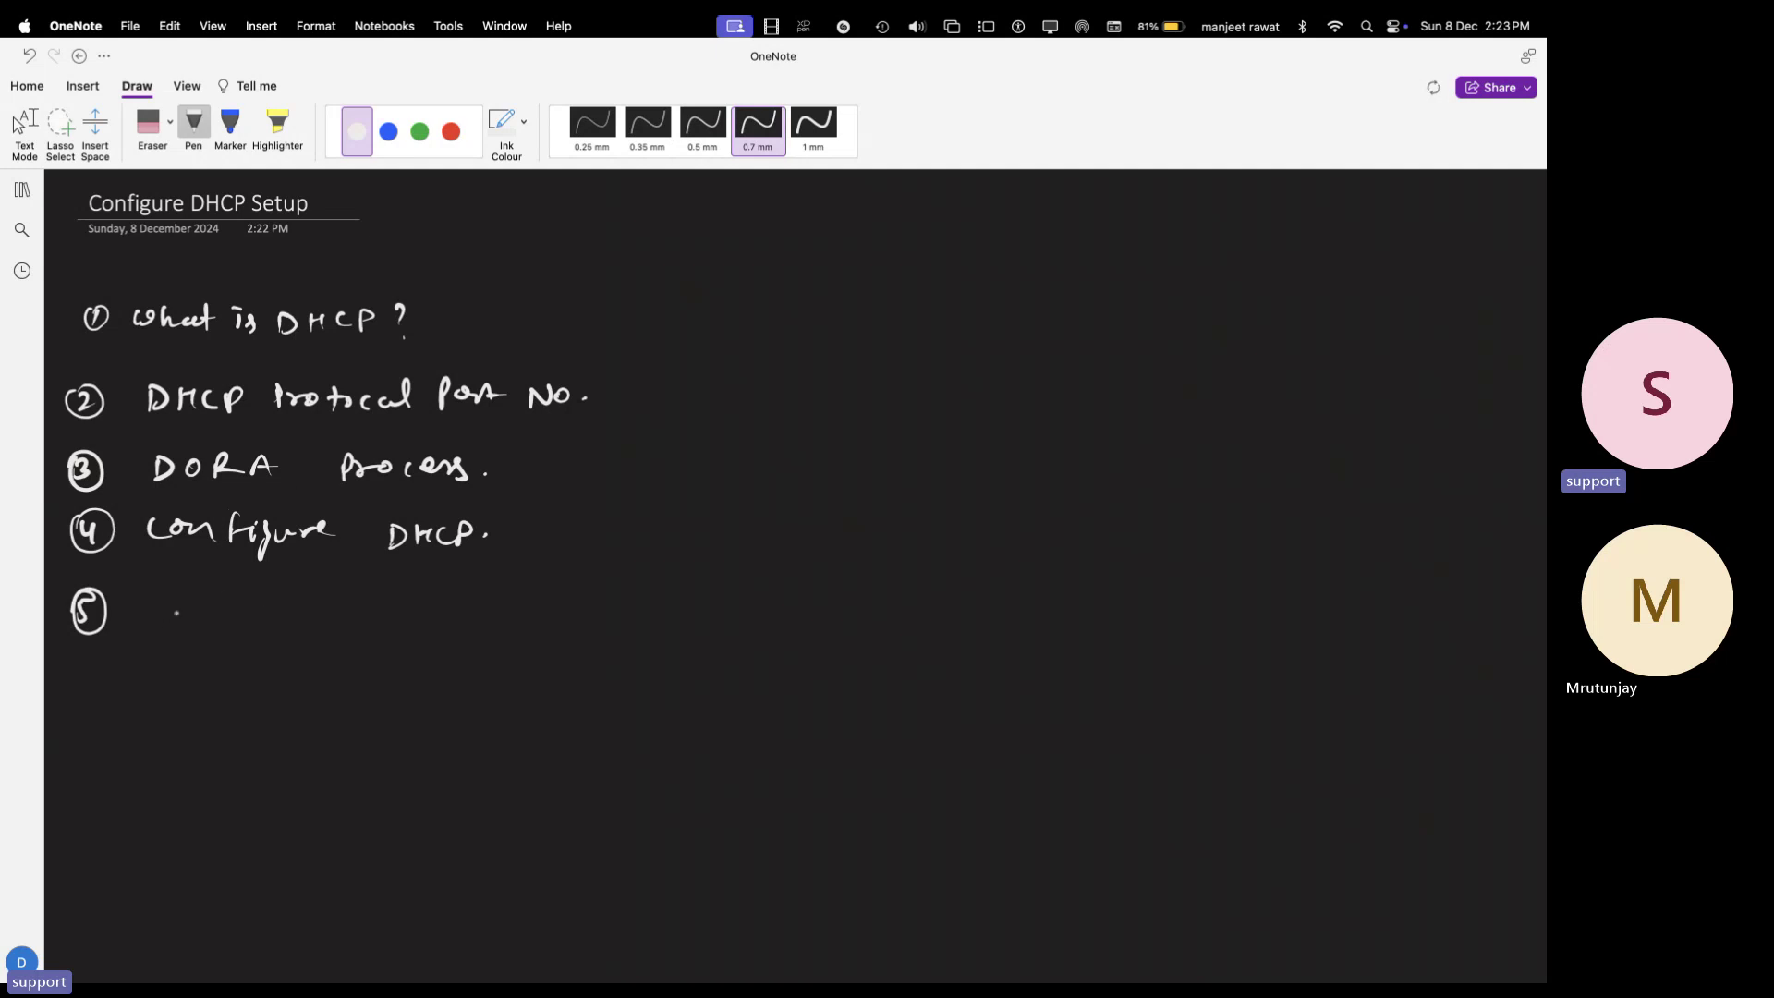
- Handwrite 'DHCP Scope,' on item 5 and begin the word 'Exclusion'
{"action": "mouse_move", "coordinate": [165, 596]}
{"action": "left_mouse_down"}
{"action": "mouse_move", "coordinate": [166, 622]}
{"action": "mouse_move", "coordinate": [359, 608]}
{"action": "mouse_move", "coordinate": [369, 628]}
{"action": "left_mouse_up"}
{"action": "left_click_drag", "start_coordinate": [372, 603], "coordinate": [410, 612]}
{"action": "left_click_drag", "start_coordinate": [427, 627], "coordinate": [464, 618]}
{"action": "left_click_drag", "start_coordinate": [448, 609], "coordinate": [465, 597]}
{"action": "left_click_drag", "start_coordinate": [470, 605], "coordinate": [475, 621]}
{"action": "left_click_drag", "start_coordinate": [503, 603], "coordinate": [542, 614]}
{"action": "left_click_drag", "start_coordinate": [546, 587], "coordinate": [552, 617]}
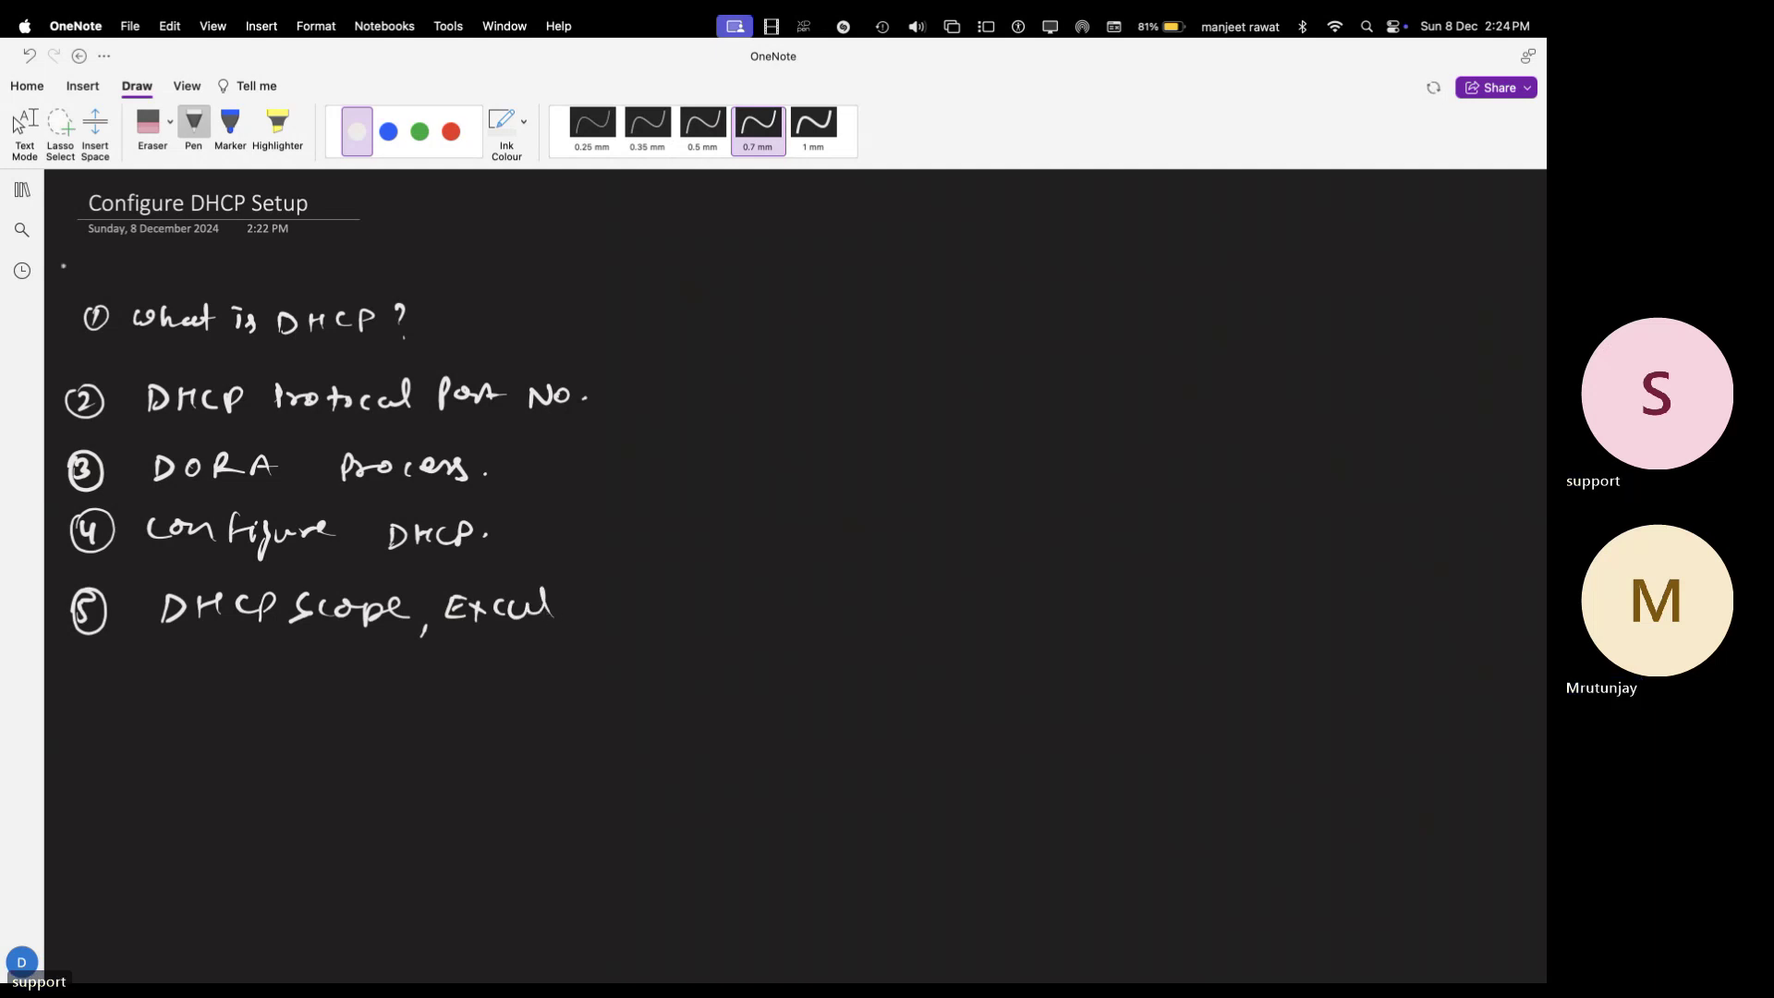
- Erase the misspelled letters, then finish item 5 with 'IP-Address Exclusion/Pool/Lease Duration.'
{"action": "left_click", "coordinate": [148, 121]}
{"action": "mouse_move", "coordinate": [549, 597]}
{"action": "left_mouse_down"}
{"action": "mouse_move", "coordinate": [531, 619]}
{"action": "mouse_move", "coordinate": [507, 606]}
{"action": "mouse_move", "coordinate": [562, 613]}
{"action": "mouse_move", "coordinate": [443, 635]}
{"action": "mouse_move", "coordinate": [473, 608]}
{"action": "mouse_move", "coordinate": [555, 602]}
{"action": "left_mouse_up"}
{"action": "left_click", "coordinate": [193, 123]}
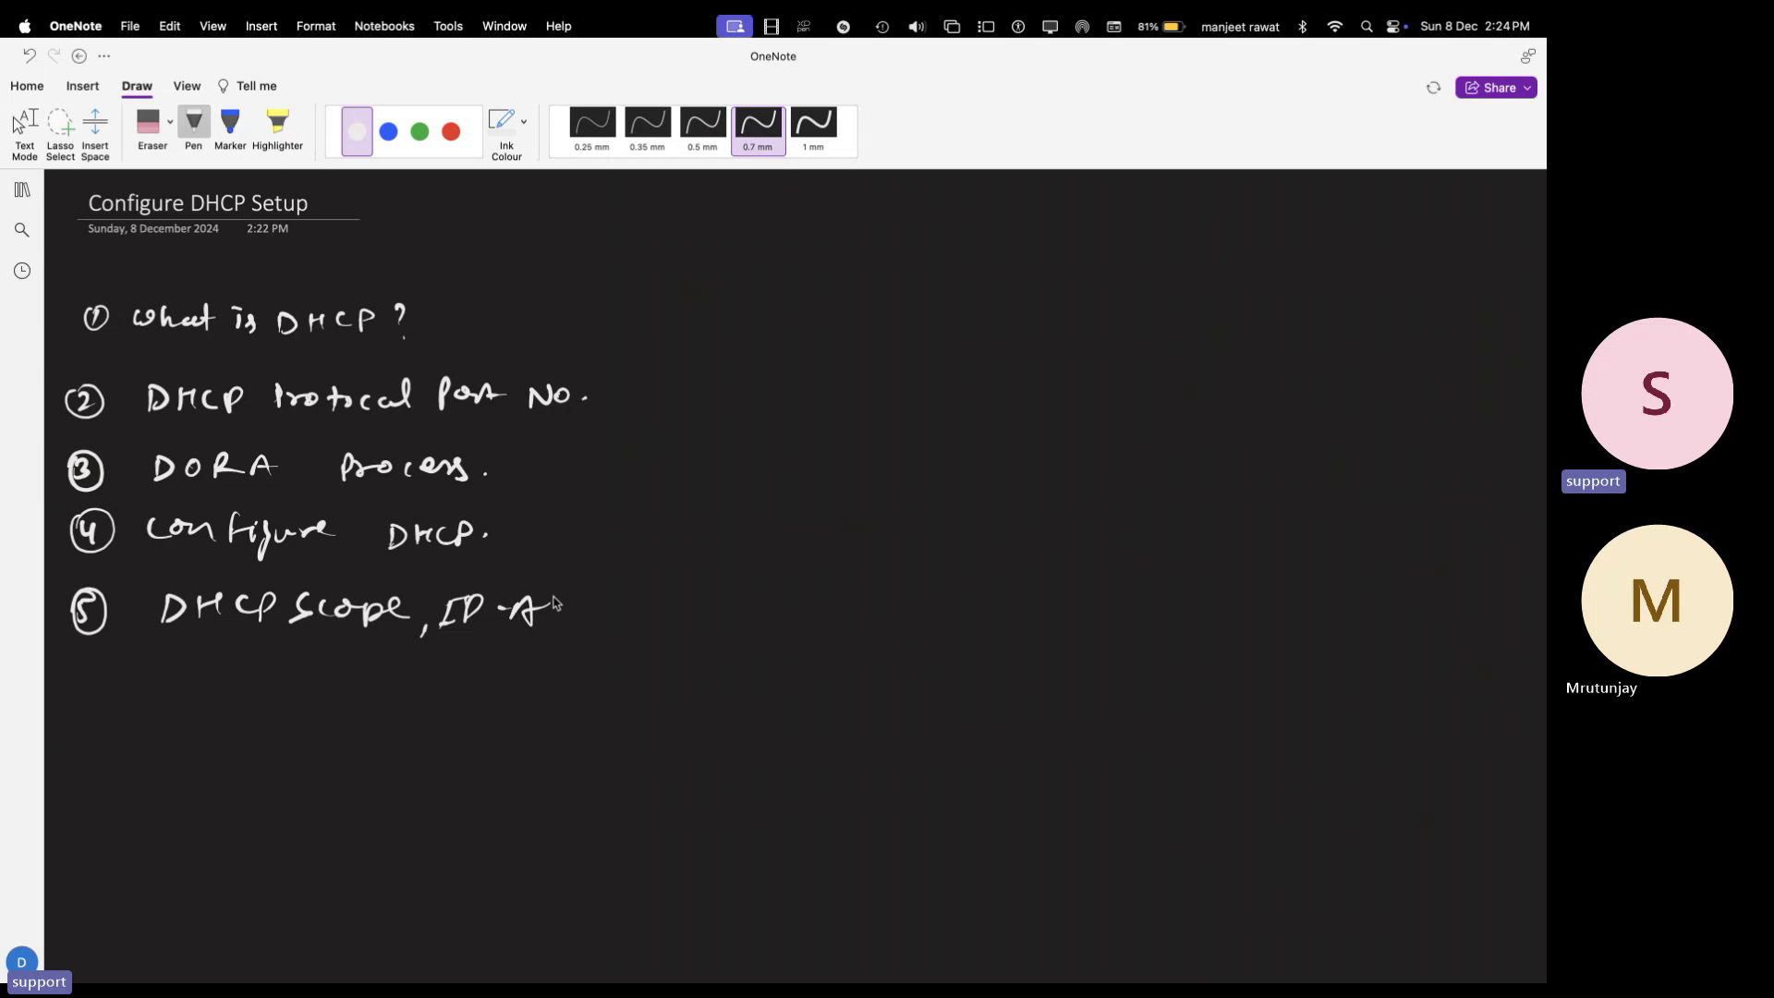
{"action": "mouse_move", "coordinate": [636, 605]}
{"action": "left_mouse_down"}
{"action": "mouse_move", "coordinate": [663, 637]}
{"action": "mouse_move", "coordinate": [718, 614]}
{"action": "mouse_move", "coordinate": [810, 623]}
{"action": "mouse_move", "coordinate": [818, 590]}
{"action": "mouse_move", "coordinate": [927, 627]}
{"action": "mouse_move", "coordinate": [999, 615]}
{"action": "mouse_move", "coordinate": [1029, 637]}
{"action": "left_mouse_up"}
{"action": "left_click", "coordinate": [819, 607]}
{"action": "left_click", "coordinate": [952, 622]}
{"action": "left_click_drag", "start_coordinate": [1046, 623], "coordinate": [1075, 635]}
{"action": "mouse_move", "coordinate": [1076, 614]}
{"action": "left_mouse_down"}
{"action": "mouse_move", "coordinate": [1084, 634]}
{"action": "mouse_move", "coordinate": [1108, 628]}
{"action": "left_mouse_up"}
{"action": "left_click_drag", "start_coordinate": [1113, 621], "coordinate": [1221, 633]}
{"action": "left_click", "coordinate": [1230, 631]}
- Handwrite item 6, circled 6 'DHCP Failover.'
{"action": "mouse_move", "coordinate": [76, 667]}
{"action": "left_mouse_down"}
{"action": "mouse_move", "coordinate": [73, 695]}
{"action": "mouse_move", "coordinate": [82, 660]}
{"action": "mouse_move", "coordinate": [174, 685]}
{"action": "left_mouse_up"}
{"action": "mouse_move", "coordinate": [220, 661]}
{"action": "left_mouse_down"}
{"action": "mouse_move", "coordinate": [219, 686]}
{"action": "mouse_move", "coordinate": [238, 671]}
{"action": "left_mouse_up"}
{"action": "mouse_move", "coordinate": [240, 660]}
{"action": "left_mouse_down"}
{"action": "mouse_move", "coordinate": [238, 688]}
{"action": "mouse_move", "coordinate": [260, 685]}
{"action": "left_mouse_up"}
{"action": "mouse_move", "coordinate": [277, 688]}
{"action": "left_mouse_down"}
{"action": "mouse_move", "coordinate": [294, 667]}
{"action": "mouse_move", "coordinate": [341, 686]}
{"action": "mouse_move", "coordinate": [367, 655]}
{"action": "mouse_move", "coordinate": [362, 672]}
{"action": "left_mouse_up"}
{"action": "left_click_drag", "start_coordinate": [381, 672], "coordinate": [410, 685]}
{"action": "left_click", "coordinate": [413, 663]}
{"action": "left_click_drag", "start_coordinate": [430, 669], "coordinate": [488, 680]}
{"action": "left_click_drag", "start_coordinate": [499, 685], "coordinate": [519, 668]}
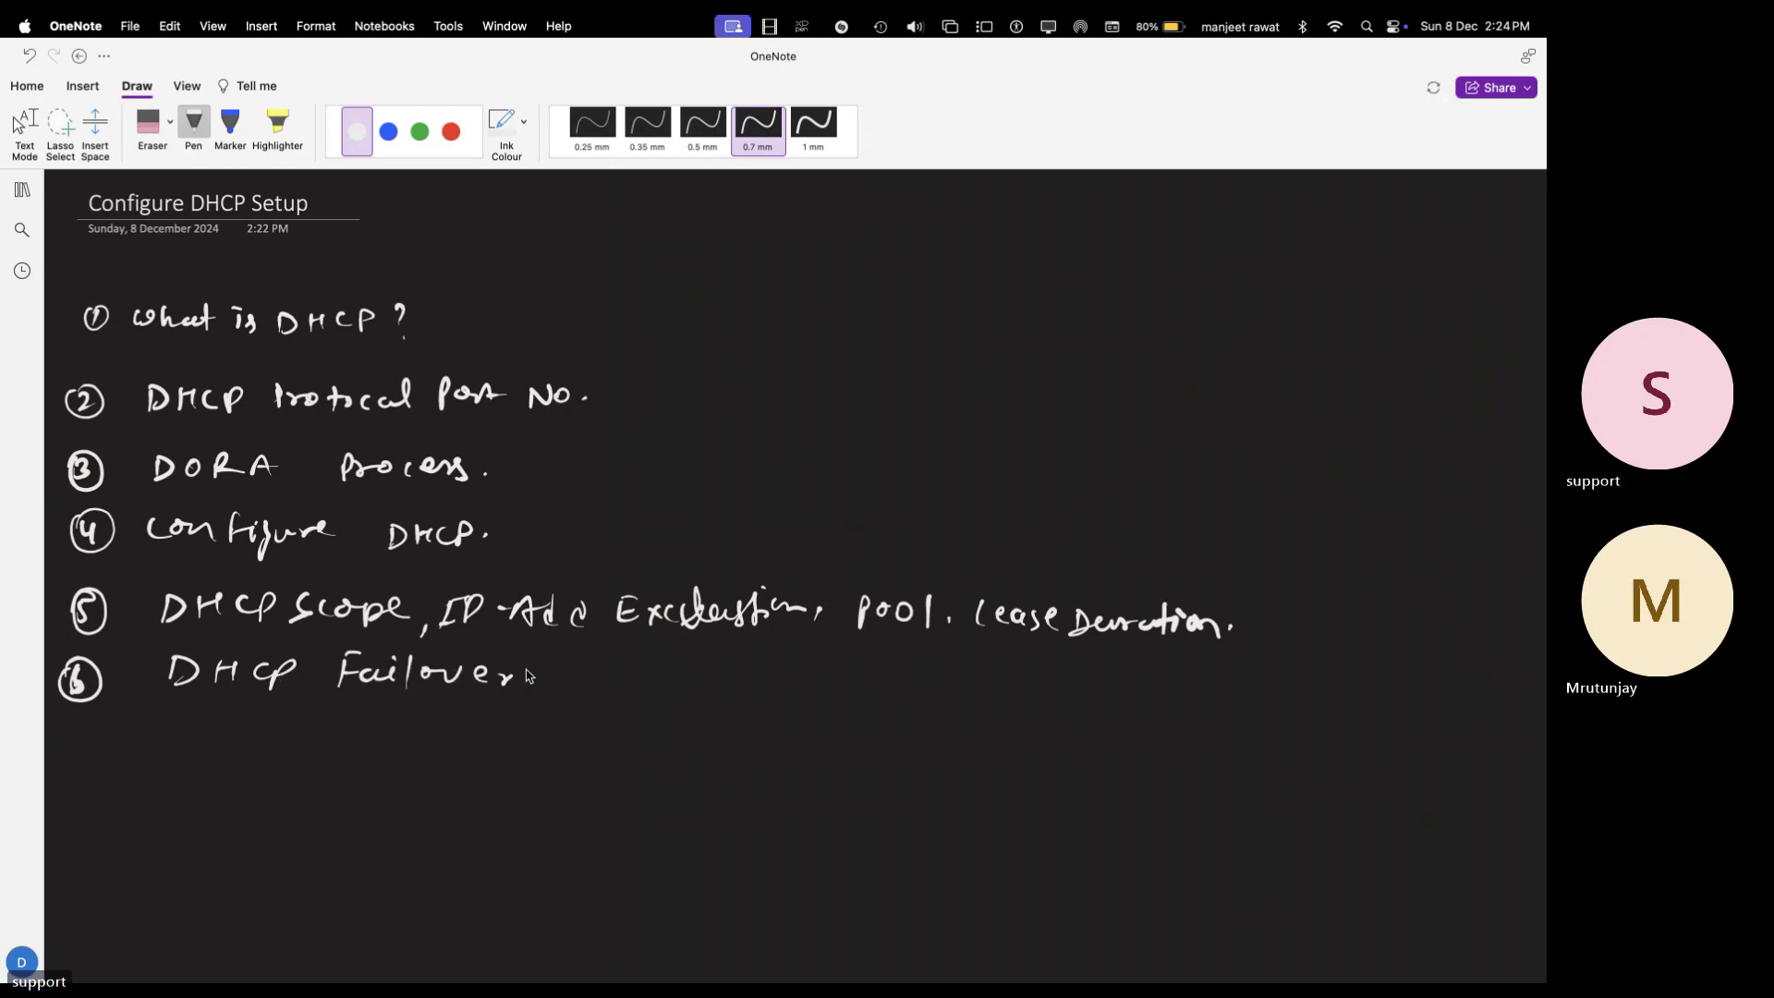
{"action": "left_click", "coordinate": [536, 680]}
- Handwrite item 7, circled 7 'DHCP Troubleshooting', then return to Text Mode
{"action": "mouse_move", "coordinate": [67, 752]}
{"action": "left_mouse_down"}
{"action": "mouse_move", "coordinate": [78, 785]}
{"action": "mouse_move", "coordinate": [74, 747]}
{"action": "left_mouse_up"}
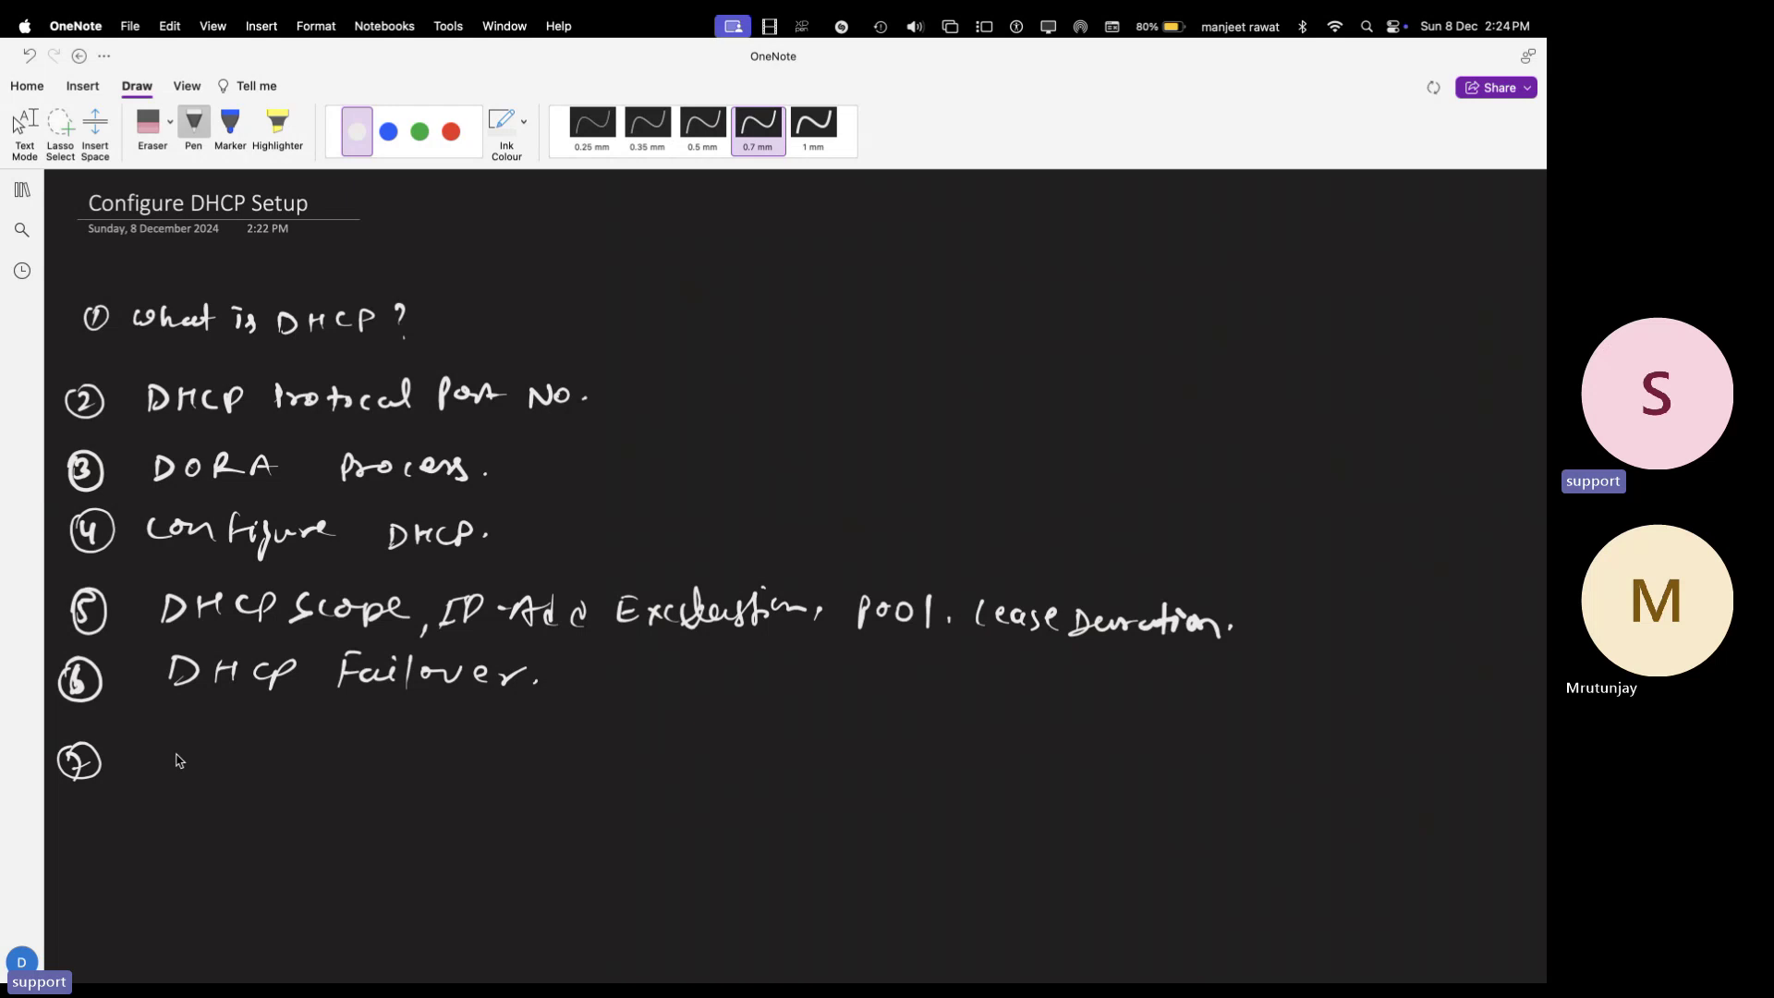
{"action": "left_click_drag", "start_coordinate": [162, 737], "coordinate": [166, 770]}
{"action": "mouse_move", "coordinate": [191, 742]}
{"action": "left_mouse_down"}
{"action": "mouse_move", "coordinate": [242, 770]}
{"action": "mouse_move", "coordinate": [305, 736]}
{"action": "mouse_move", "coordinate": [399, 767]}
{"action": "mouse_move", "coordinate": [503, 753]}
{"action": "mouse_move", "coordinate": [534, 768]}
{"action": "mouse_move", "coordinate": [513, 801]}
{"action": "left_mouse_up"}
{"action": "left_click", "coordinate": [561, 764]}
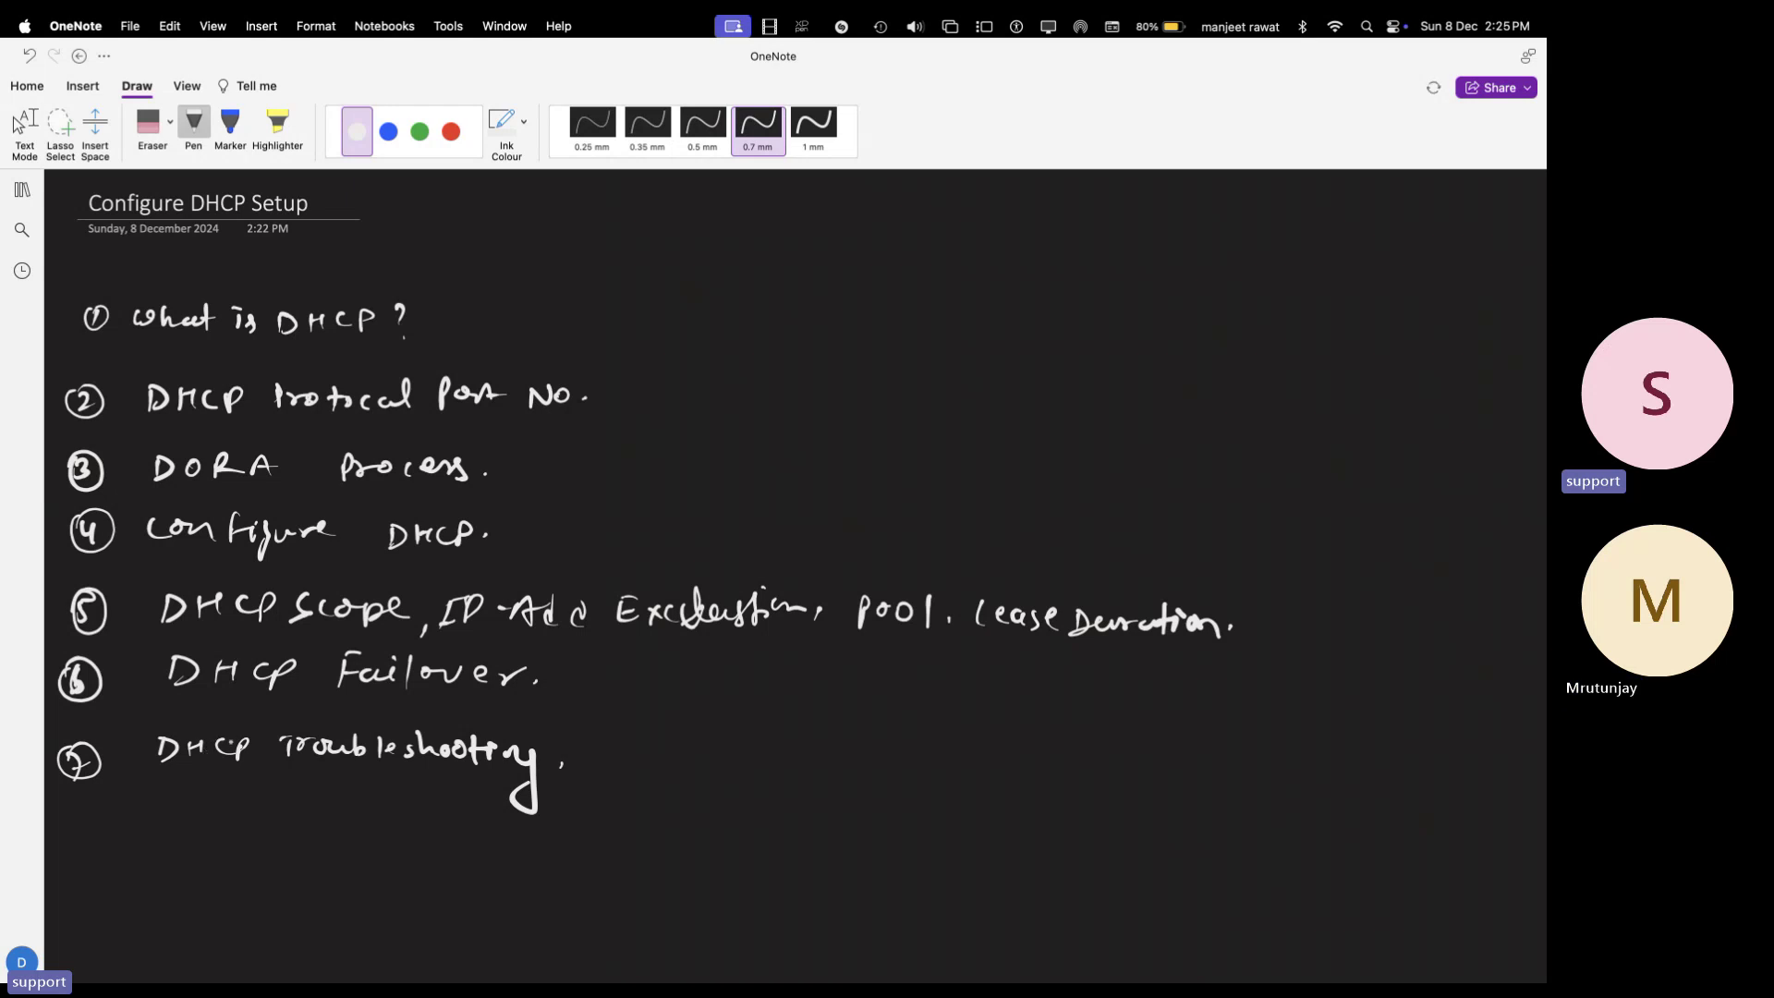
{"action": "left_click", "coordinate": [19, 124]}
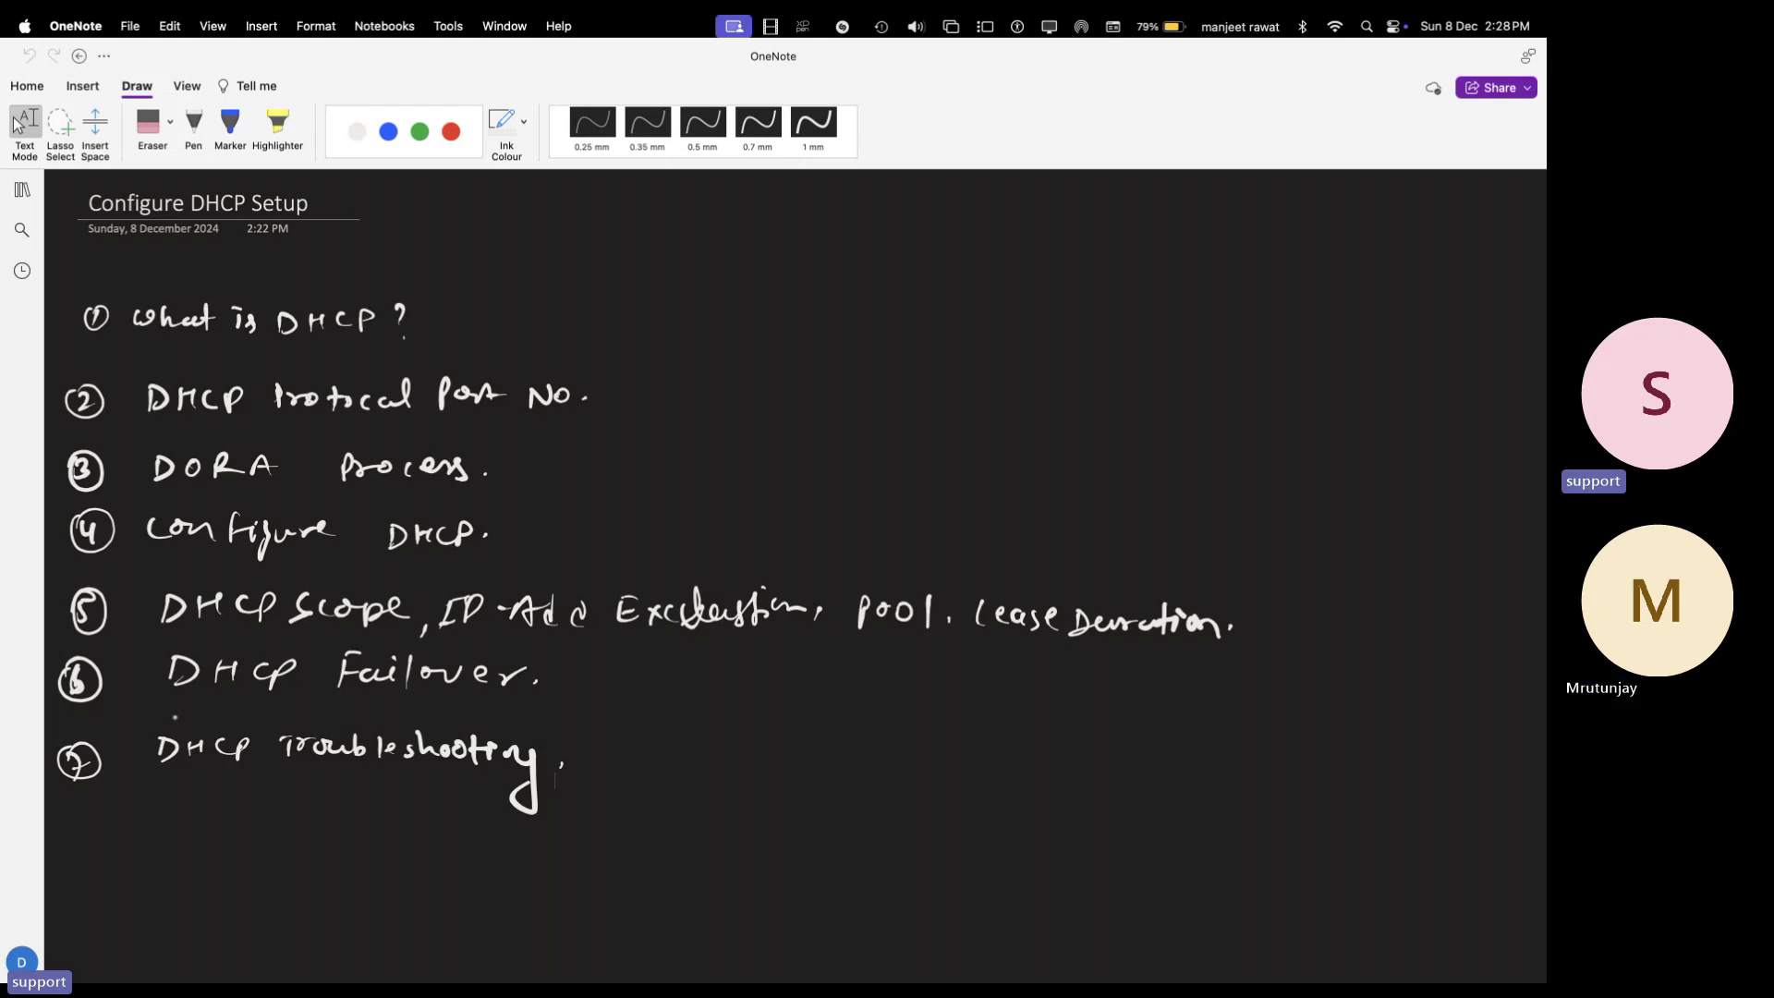
- In empty page space, draw a red server box labelled 'Server 2019'
{"action": "scroll", "coordinate": [175, 717], "scroll_direction": "down", "scroll_amount": 5}
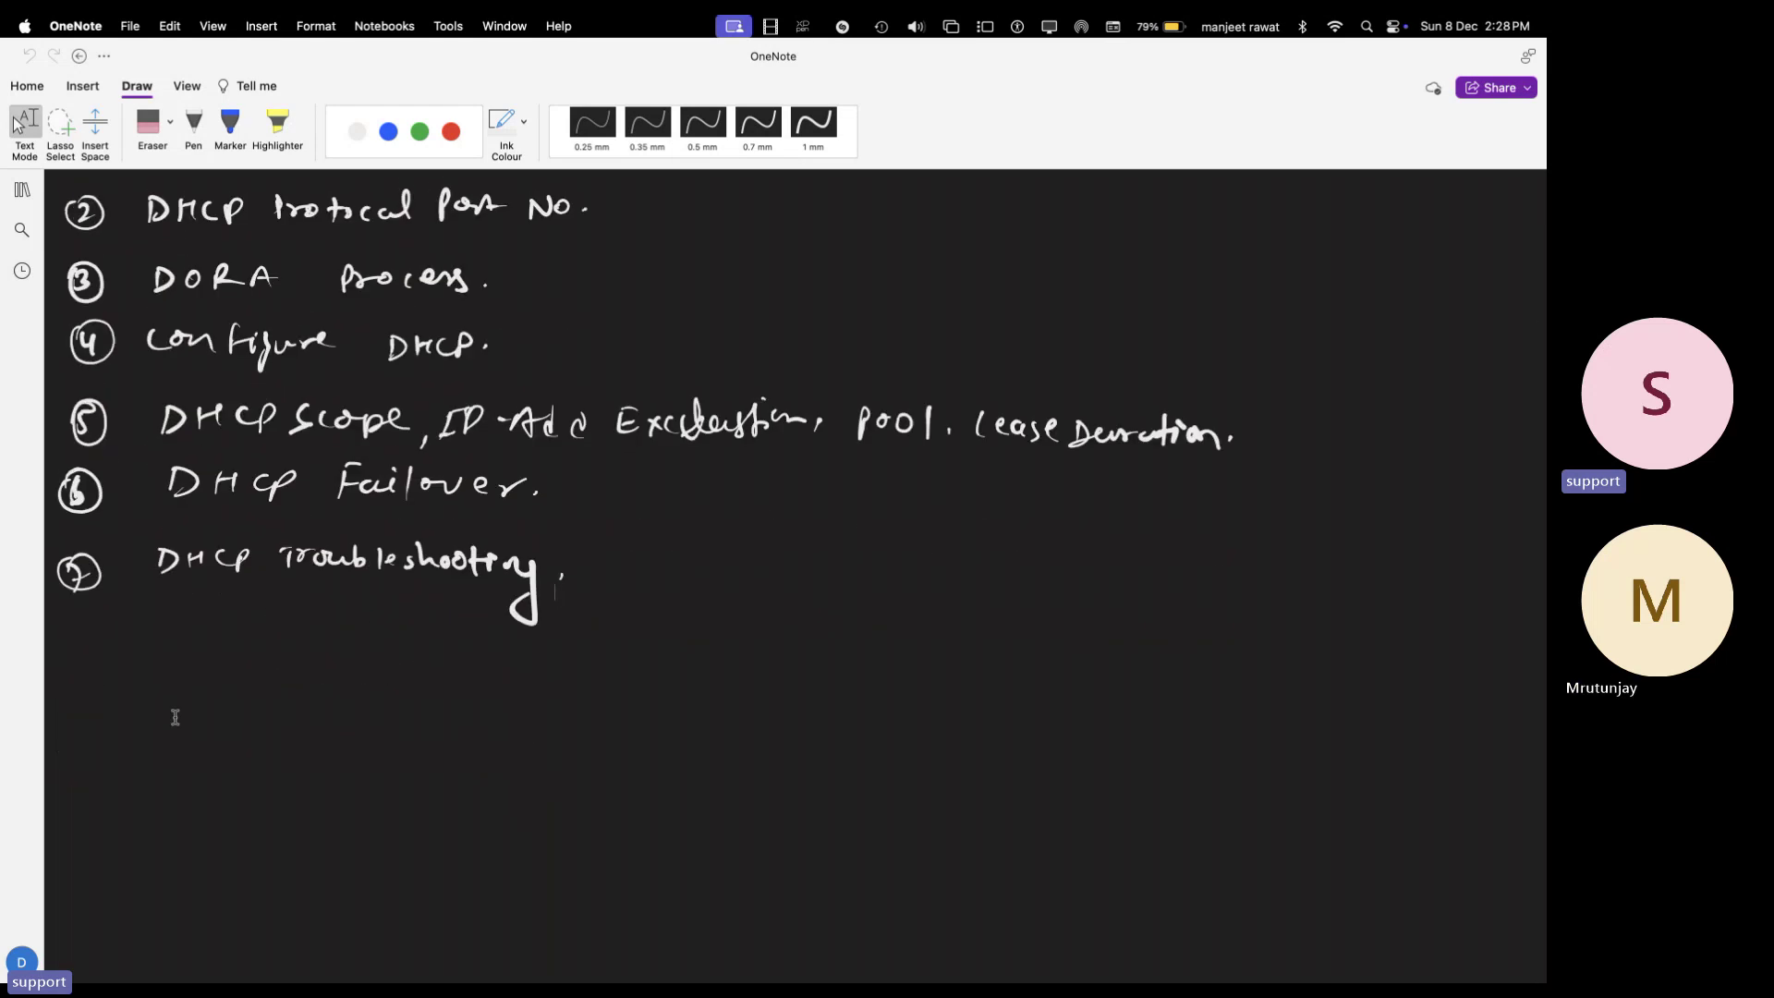
{"action": "scroll", "coordinate": [1275, 891], "scroll_direction": "down", "scroll_amount": 8}
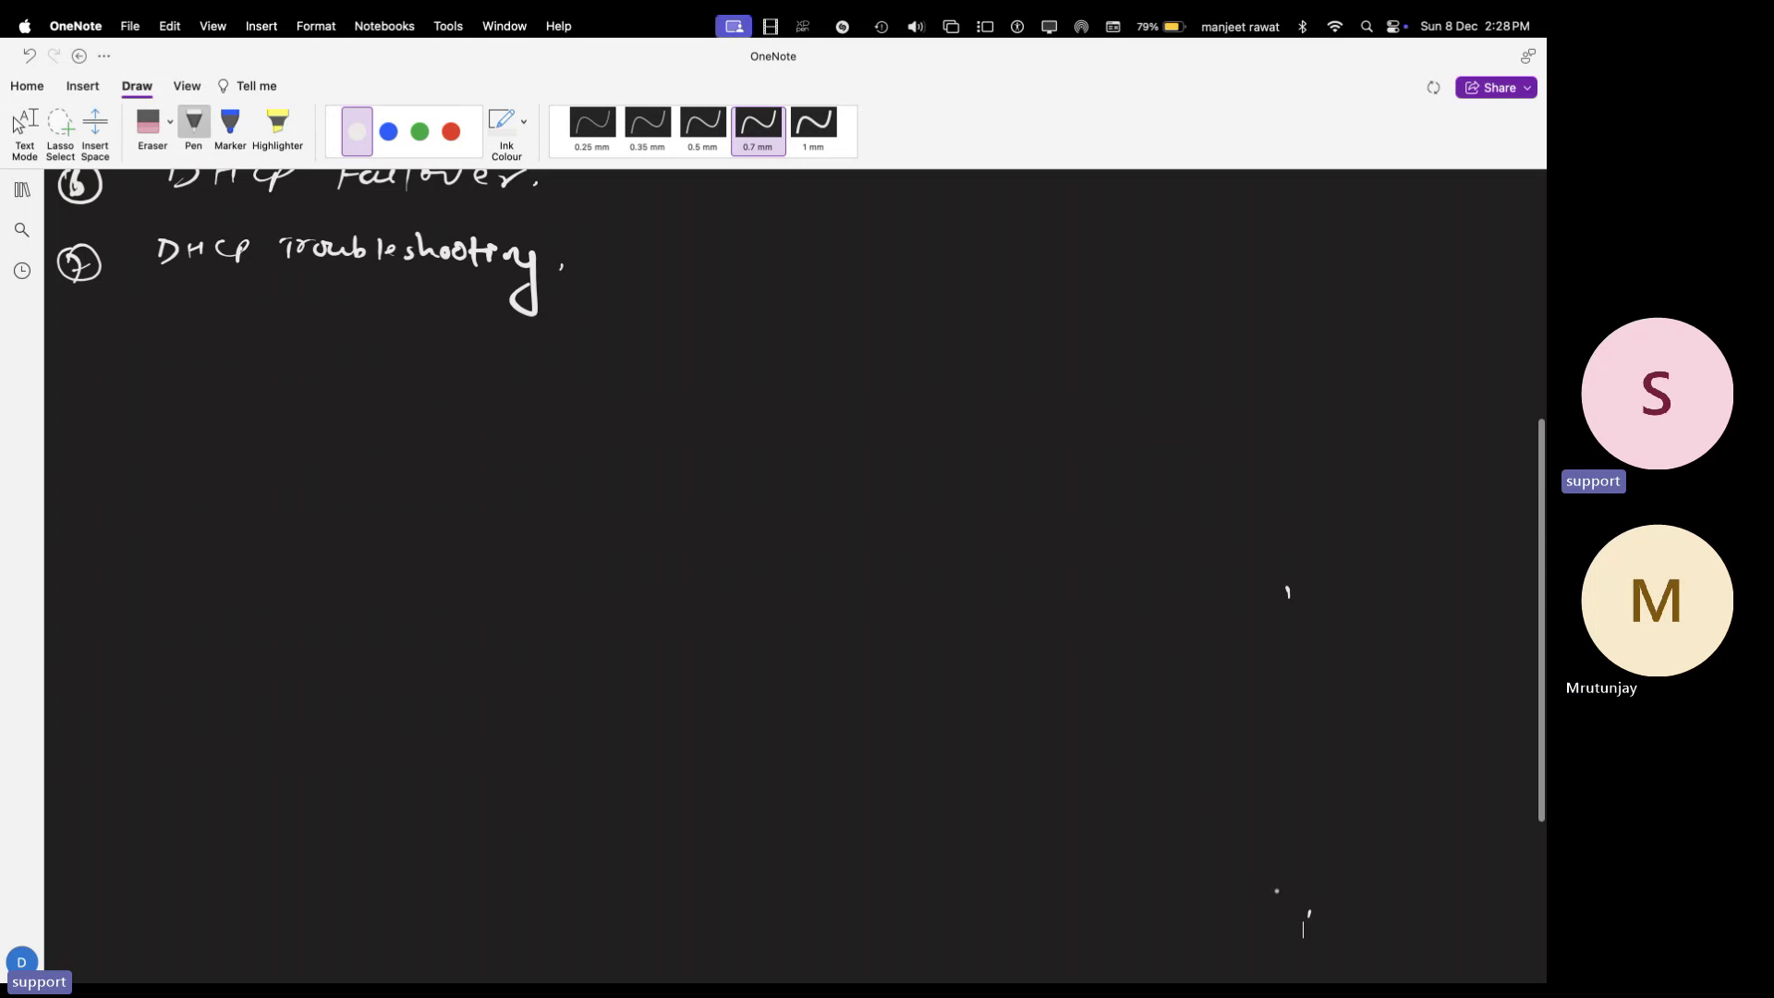
{"action": "scroll", "coordinate": [1276, 891], "scroll_direction": "down", "scroll_amount": 4}
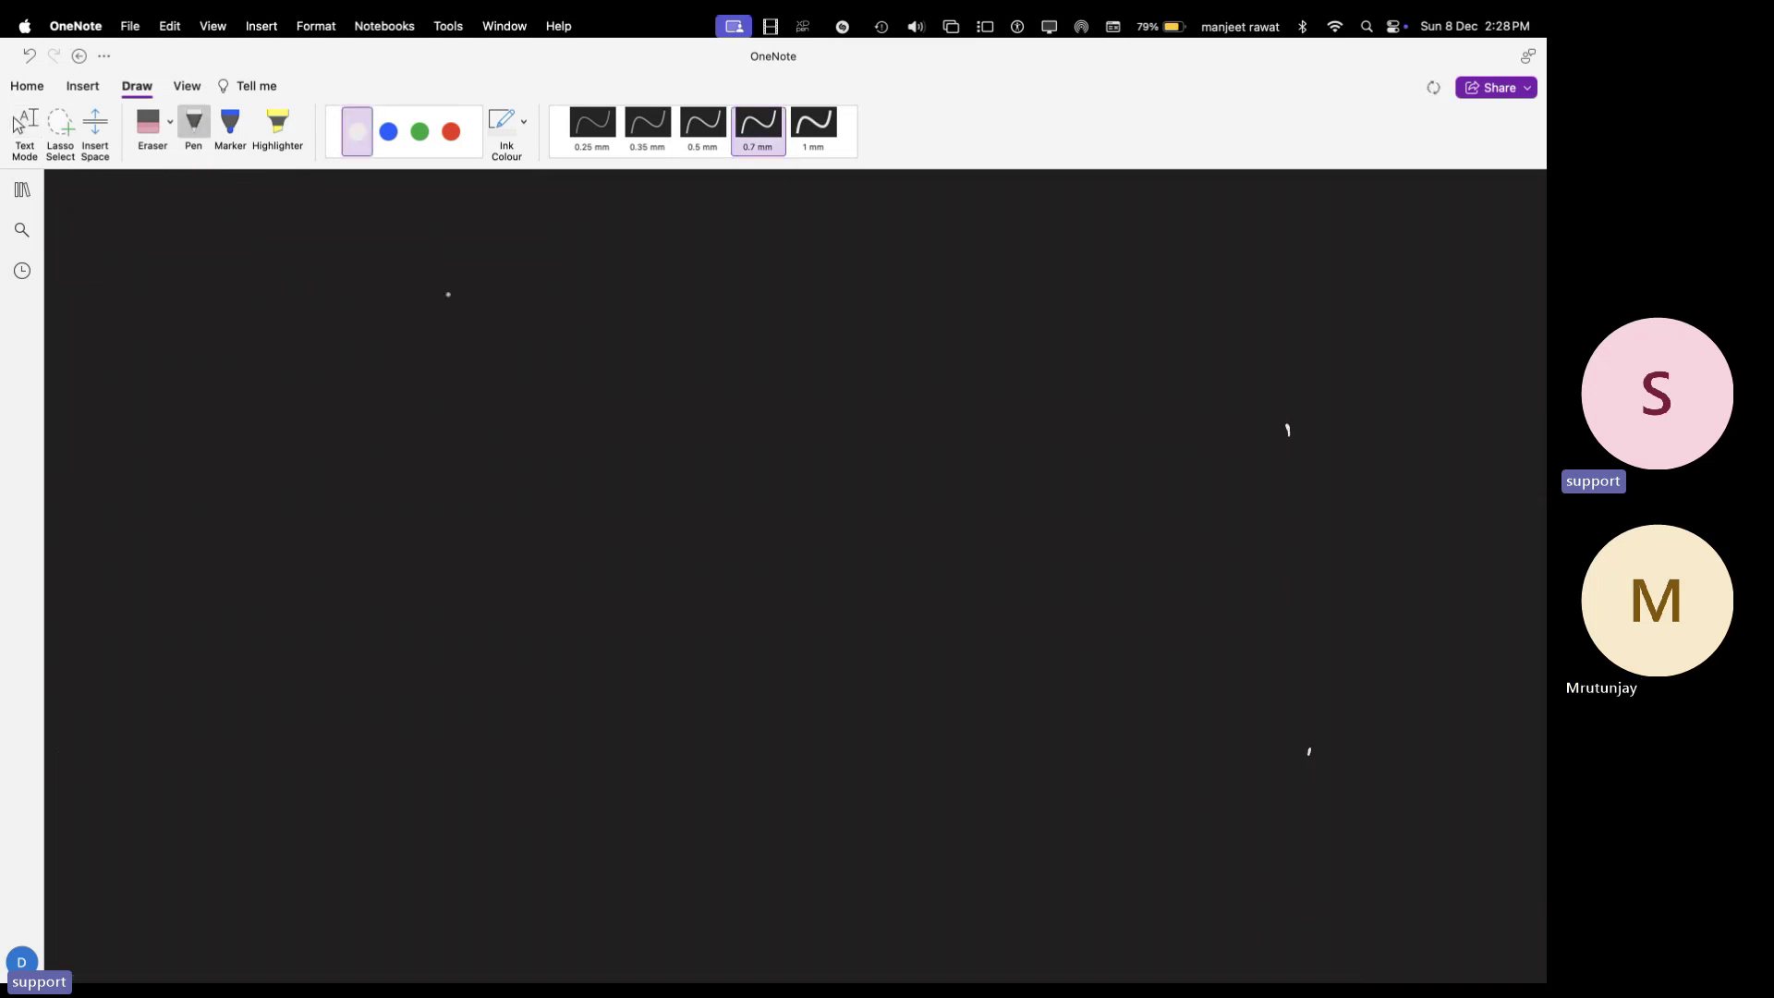
{"action": "left_click", "coordinate": [453, 150]}
{"action": "left_click_drag", "start_coordinate": [144, 384], "coordinate": [146, 457]}
{"action": "mouse_move", "coordinate": [141, 379]}
{"action": "left_mouse_down"}
{"action": "mouse_move", "coordinate": [210, 373]}
{"action": "mouse_move", "coordinate": [162, 460]}
{"action": "mouse_move", "coordinate": [138, 466]}
{"action": "left_mouse_up"}
{"action": "left_click_drag", "start_coordinate": [150, 347], "coordinate": [307, 360]}
{"action": "left_click", "coordinate": [252, 336]}
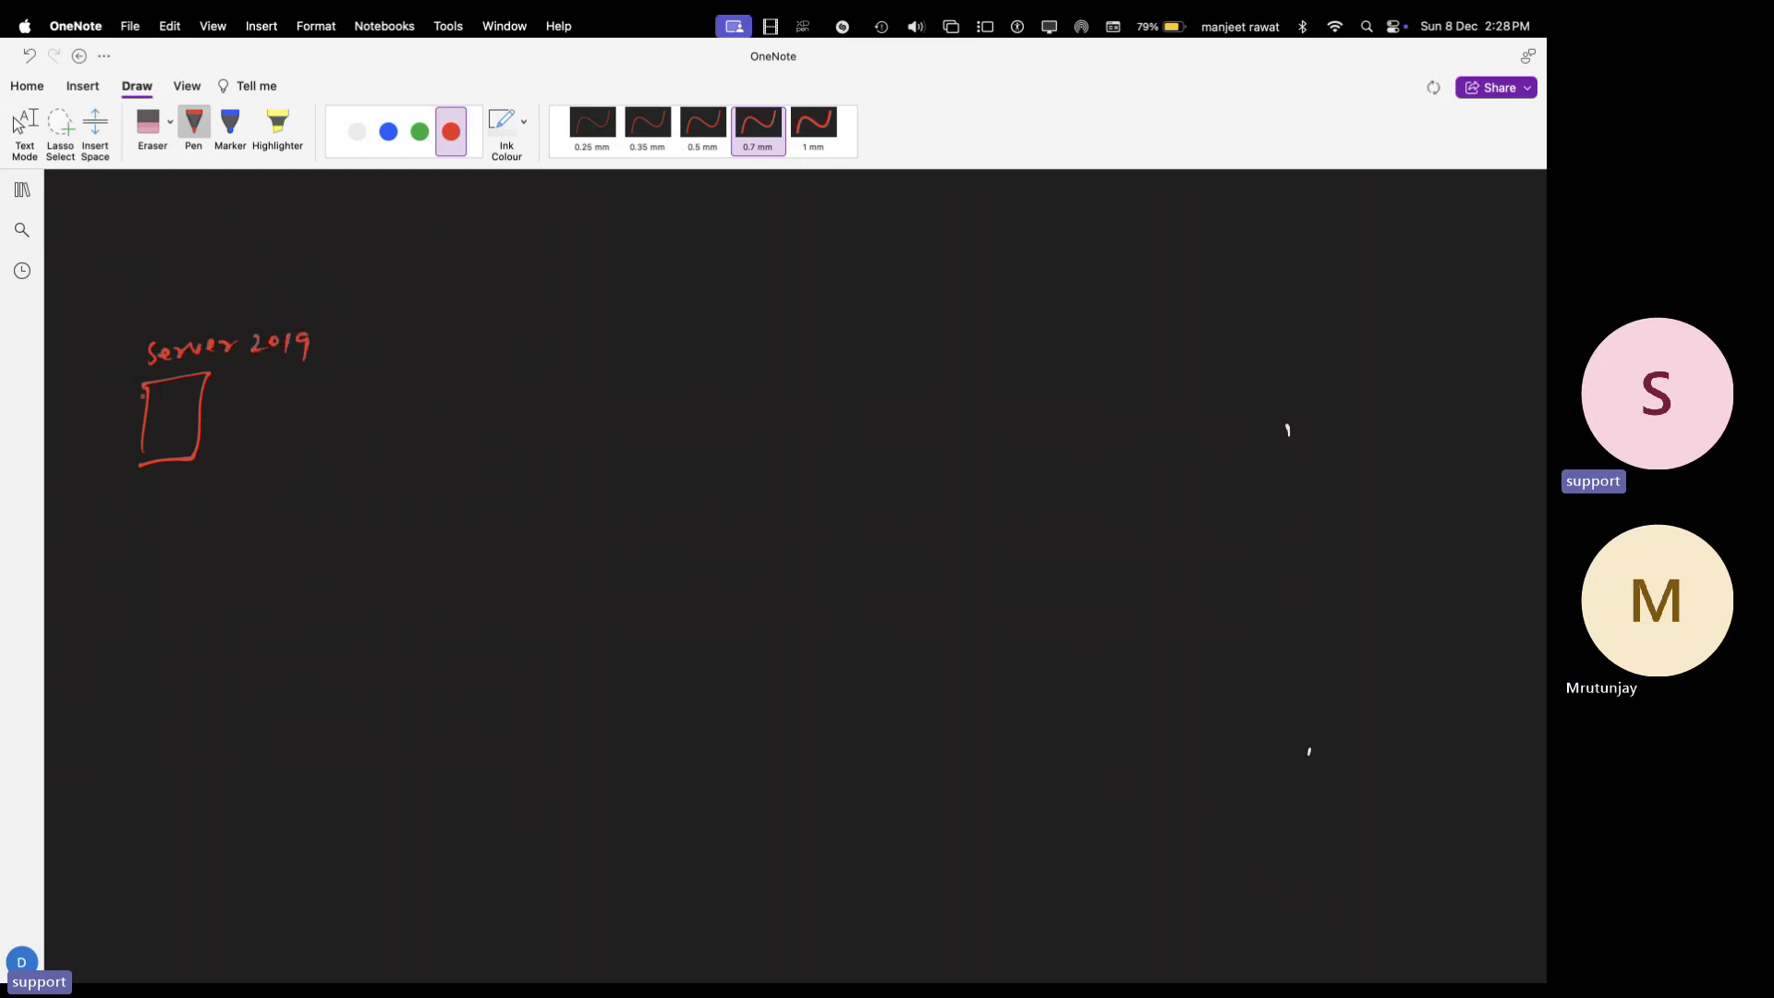
{"action": "left_click_drag", "start_coordinate": [142, 393], "coordinate": [135, 469]}
- Sketch the blue client computer monitors on the right side of the page
{"action": "left_click", "coordinate": [388, 131]}
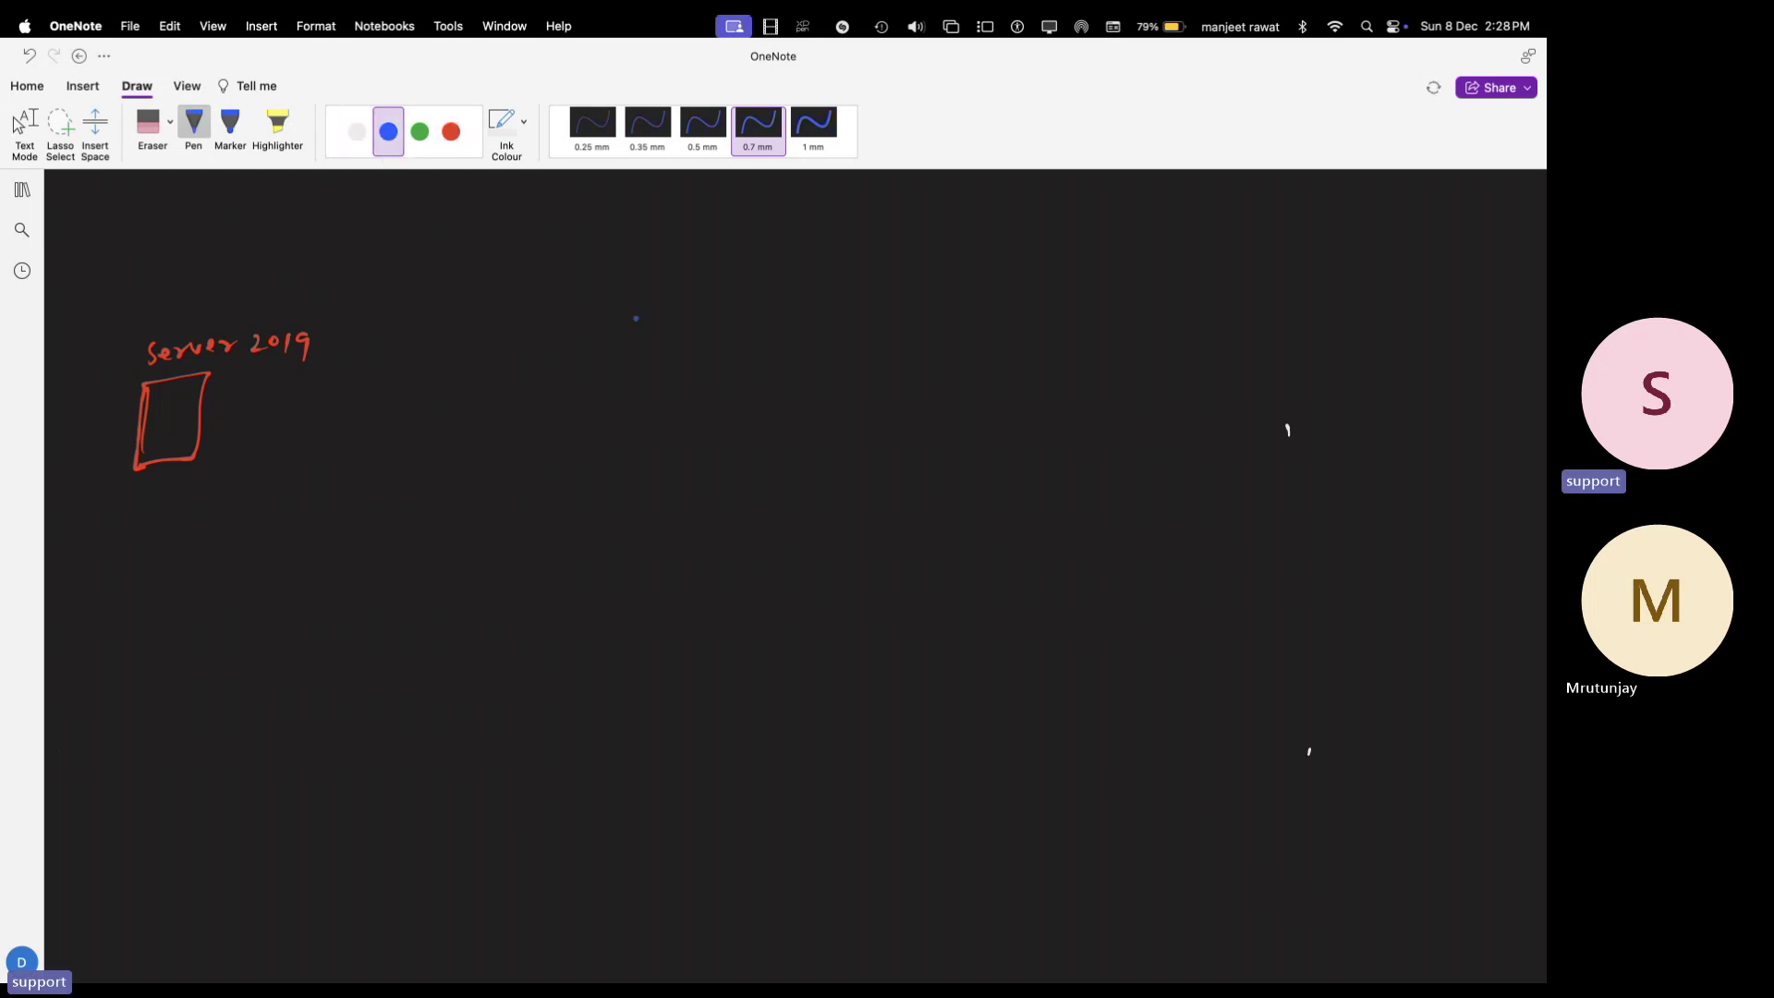
{"action": "left_click_drag", "start_coordinate": [726, 295], "coordinate": [756, 337]}
{"action": "mouse_move", "coordinate": [722, 396]}
{"action": "left_mouse_down"}
{"action": "mouse_move", "coordinate": [760, 413]}
{"action": "mouse_move", "coordinate": [719, 423]}
{"action": "left_mouse_up"}
{"action": "mouse_move", "coordinate": [724, 485]}
{"action": "left_mouse_down"}
{"action": "mouse_move", "coordinate": [725, 463]}
{"action": "mouse_move", "coordinate": [770, 455]}
{"action": "mouse_move", "coordinate": [726, 484]}
{"action": "left_mouse_up"}
{"action": "left_click_drag", "start_coordinate": [740, 483], "coordinate": [737, 494]}
{"action": "mouse_move", "coordinate": [725, 495]}
{"action": "left_mouse_down"}
{"action": "mouse_move", "coordinate": [748, 495]}
{"action": "mouse_move", "coordinate": [716, 576]}
{"action": "mouse_move", "coordinate": [790, 529]}
{"action": "mouse_move", "coordinate": [791, 574]}
{"action": "mouse_move", "coordinate": [718, 580]}
{"action": "mouse_move", "coordinate": [790, 549]}
{"action": "mouse_move", "coordinate": [767, 592]}
{"action": "mouse_move", "coordinate": [766, 554]}
{"action": "left_mouse_up"}
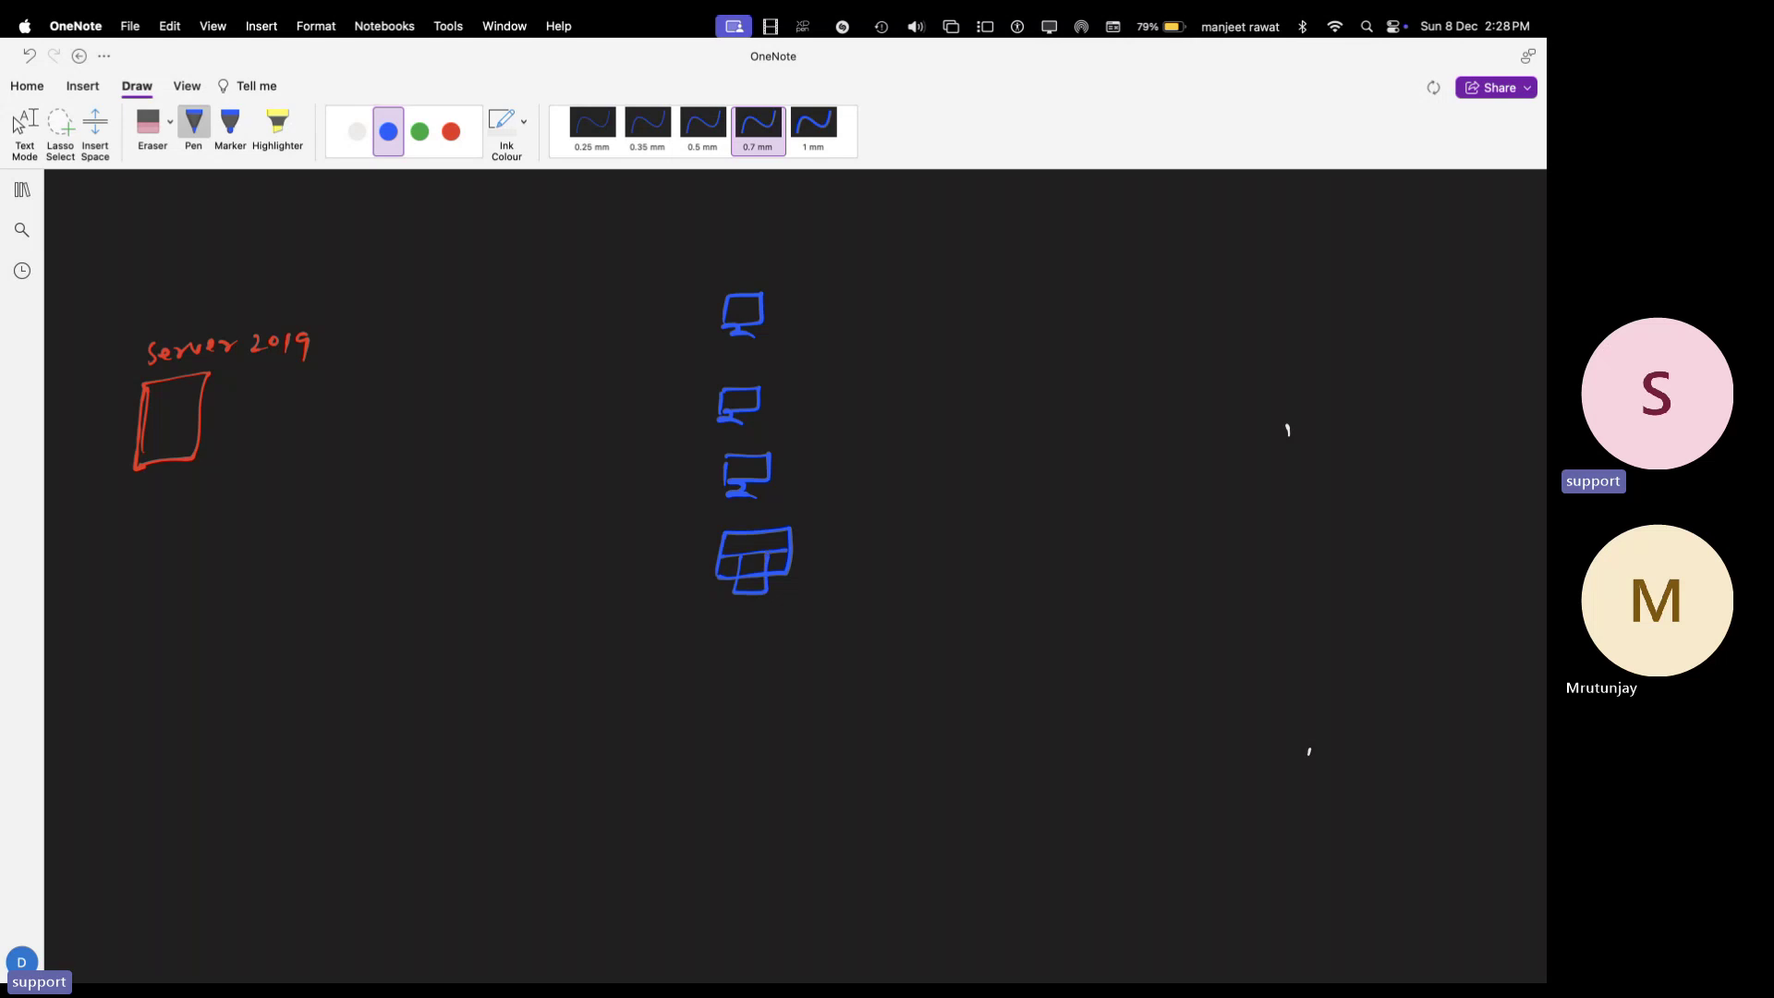
{"action": "mouse_move", "coordinate": [727, 232]}
{"action": "left_mouse_down"}
{"action": "mouse_move", "coordinate": [721, 271]}
{"action": "mouse_move", "coordinate": [781, 245]}
{"action": "mouse_move", "coordinate": [745, 231]}
{"action": "left_mouse_up"}
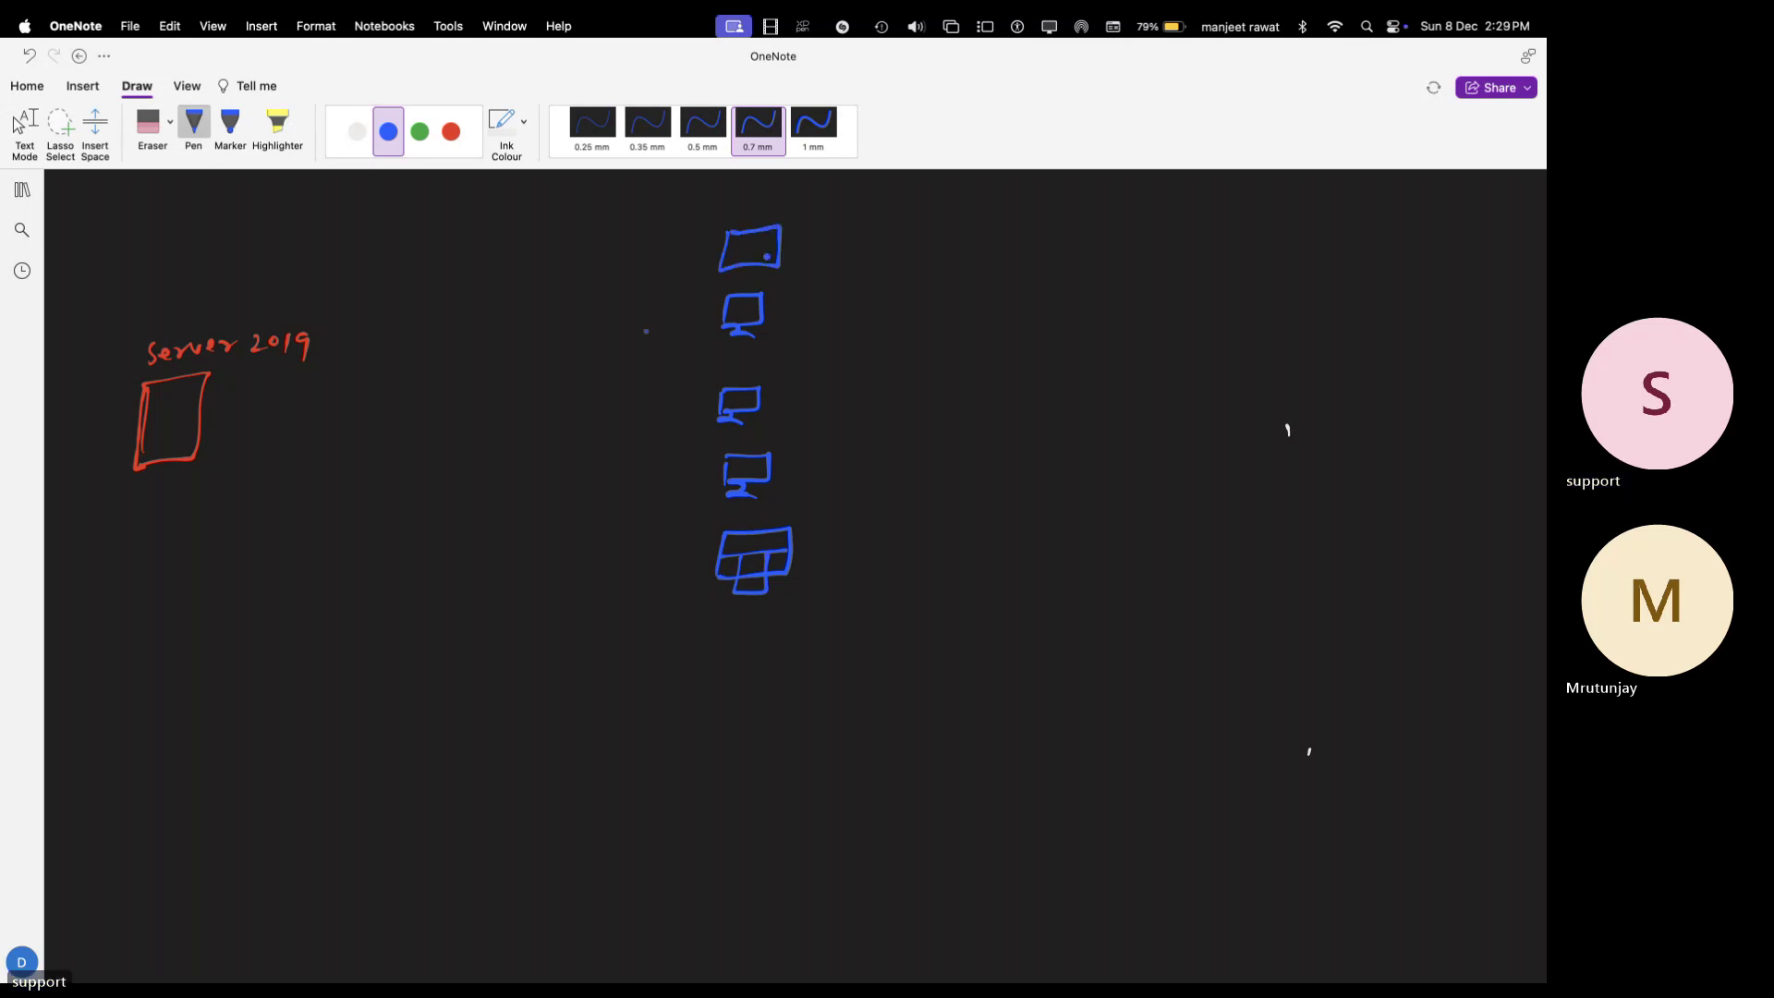
- Draw a blue switch and connect it with lines to the server and client computers
{"action": "left_click_drag", "start_coordinate": [382, 422], "coordinate": [424, 407]}
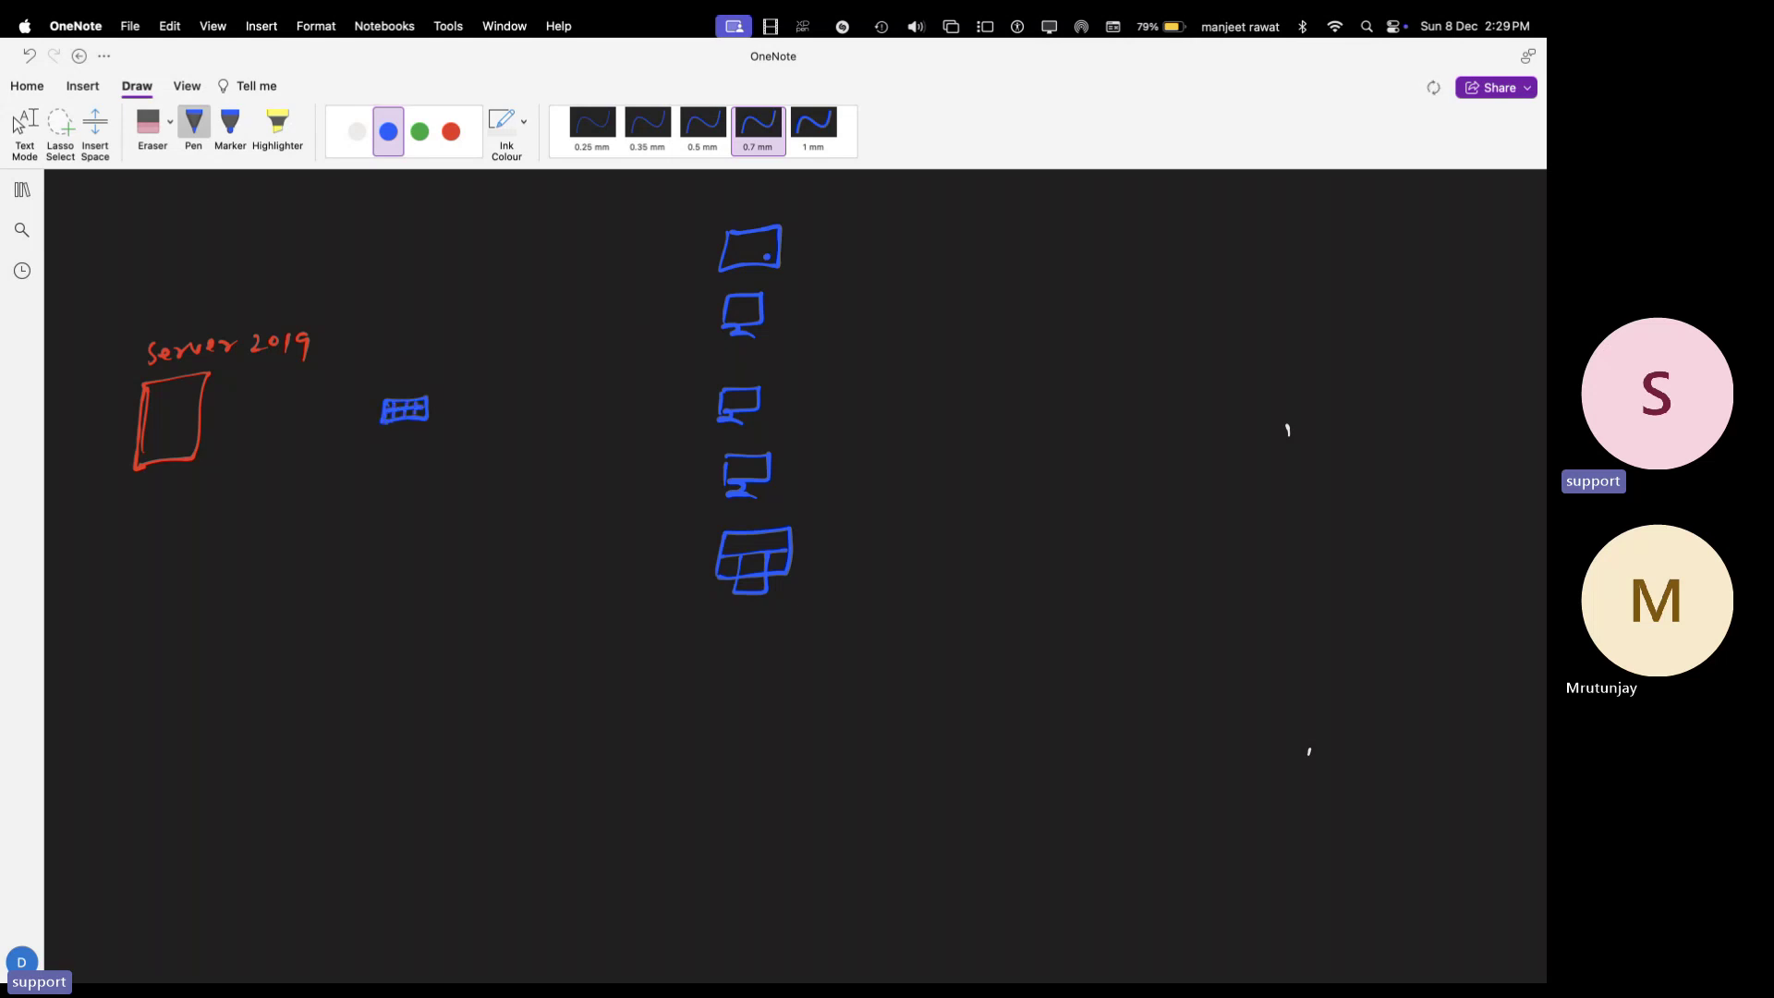
{"action": "mouse_move", "coordinate": [199, 430]}
{"action": "left_mouse_down"}
{"action": "mouse_move", "coordinate": [376, 404]}
{"action": "mouse_move", "coordinate": [737, 288]}
{"action": "left_mouse_up"}
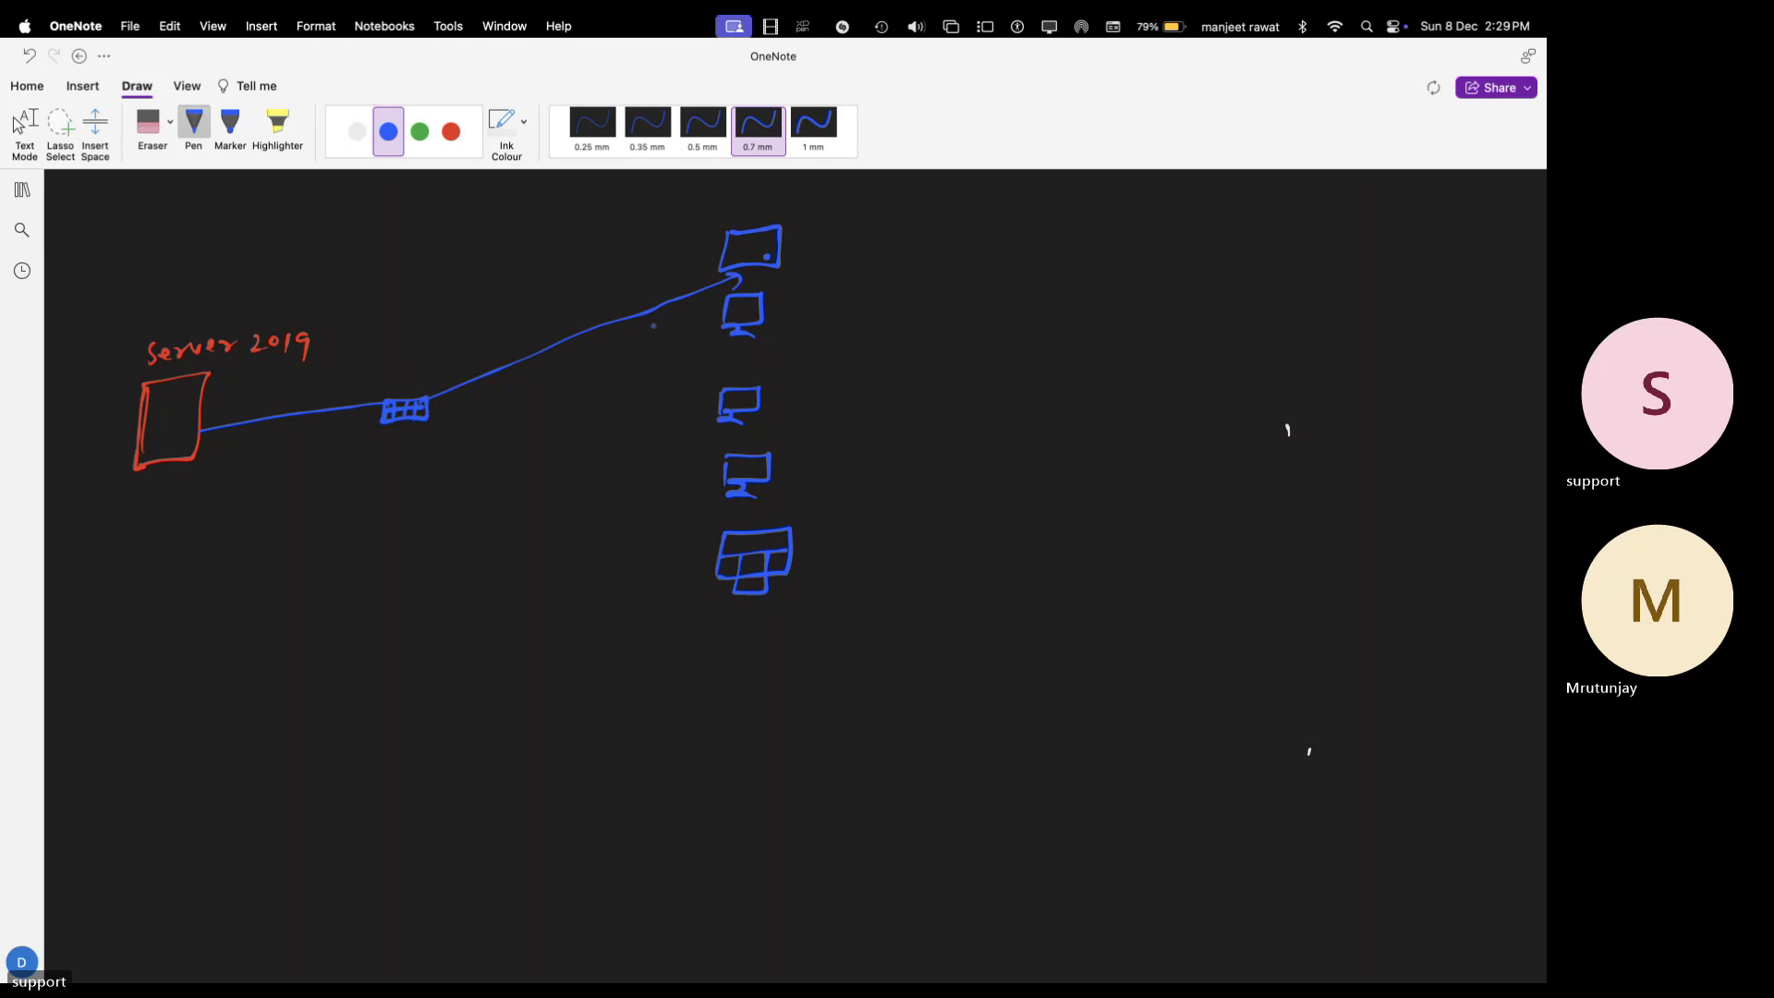
{"action": "mouse_move", "coordinate": [427, 407]}
{"action": "left_mouse_down"}
{"action": "mouse_move", "coordinate": [723, 326]}
{"action": "mouse_move", "coordinate": [613, 421]}
{"action": "mouse_move", "coordinate": [710, 420]}
{"action": "mouse_move", "coordinate": [441, 426]}
{"action": "mouse_move", "coordinate": [726, 484]}
{"action": "left_mouse_up"}
{"action": "left_click_drag", "start_coordinate": [407, 424], "coordinate": [737, 558]}
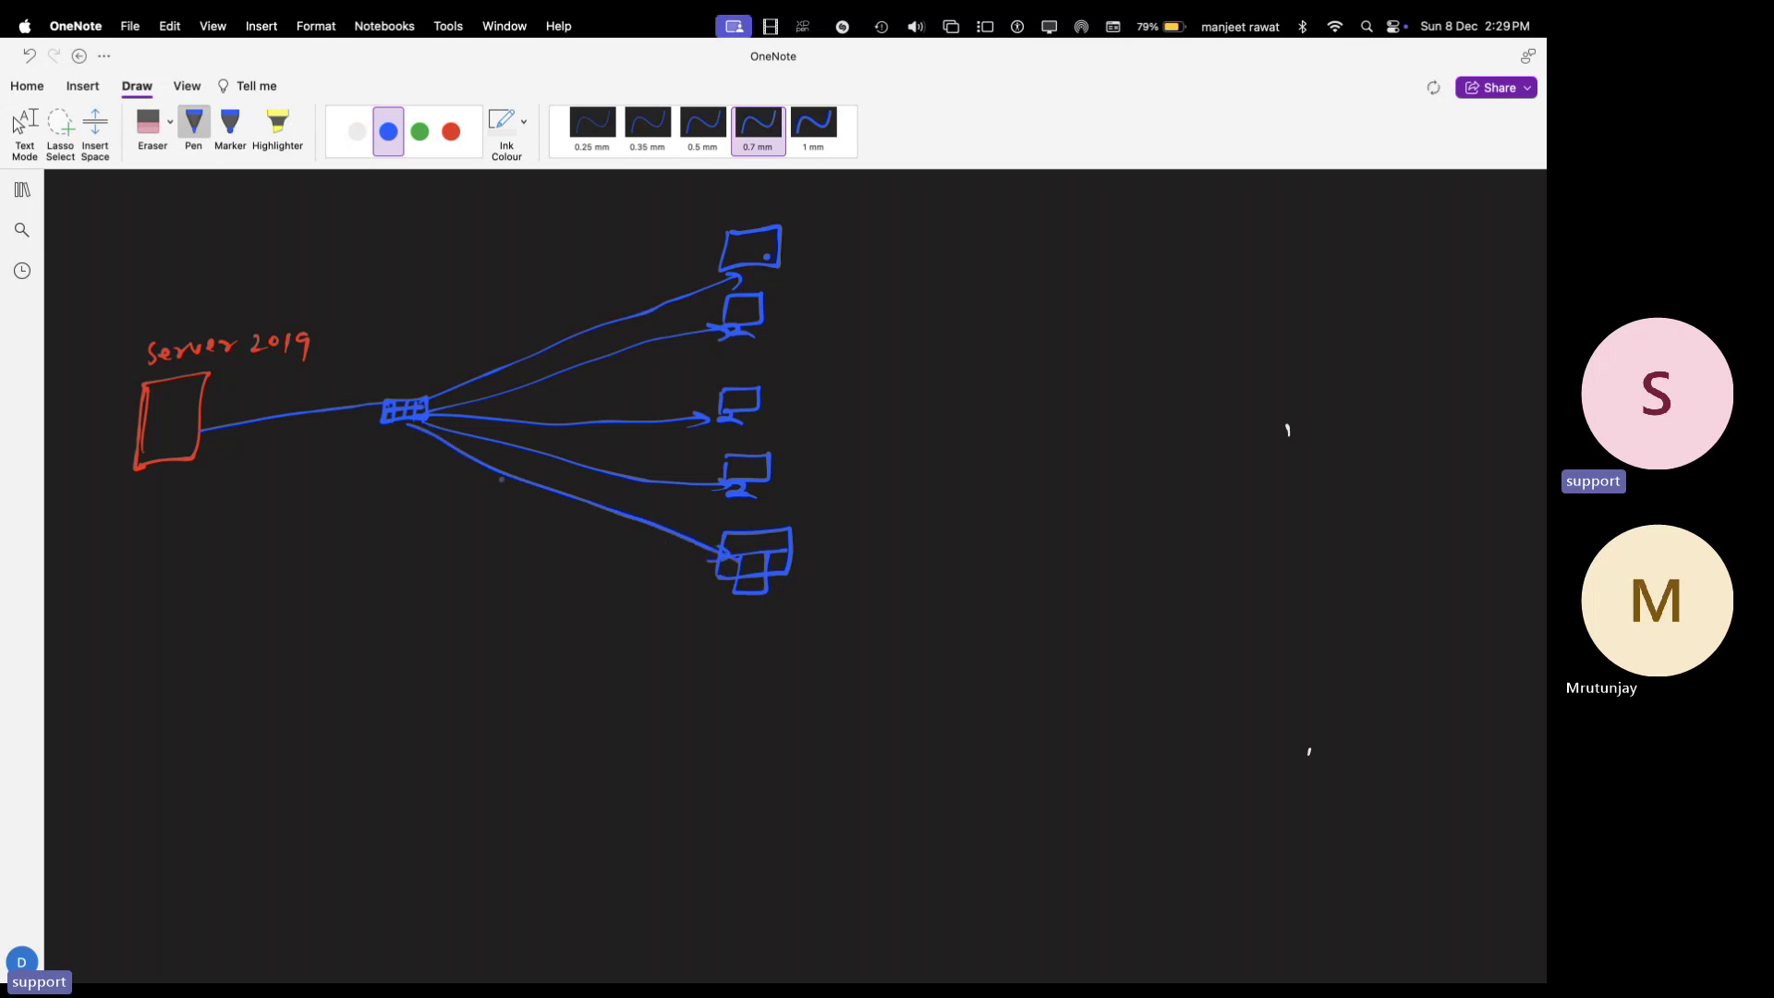
- Write 'DHCP-Service' in green below the server box
{"action": "left_click", "coordinate": [419, 131]}
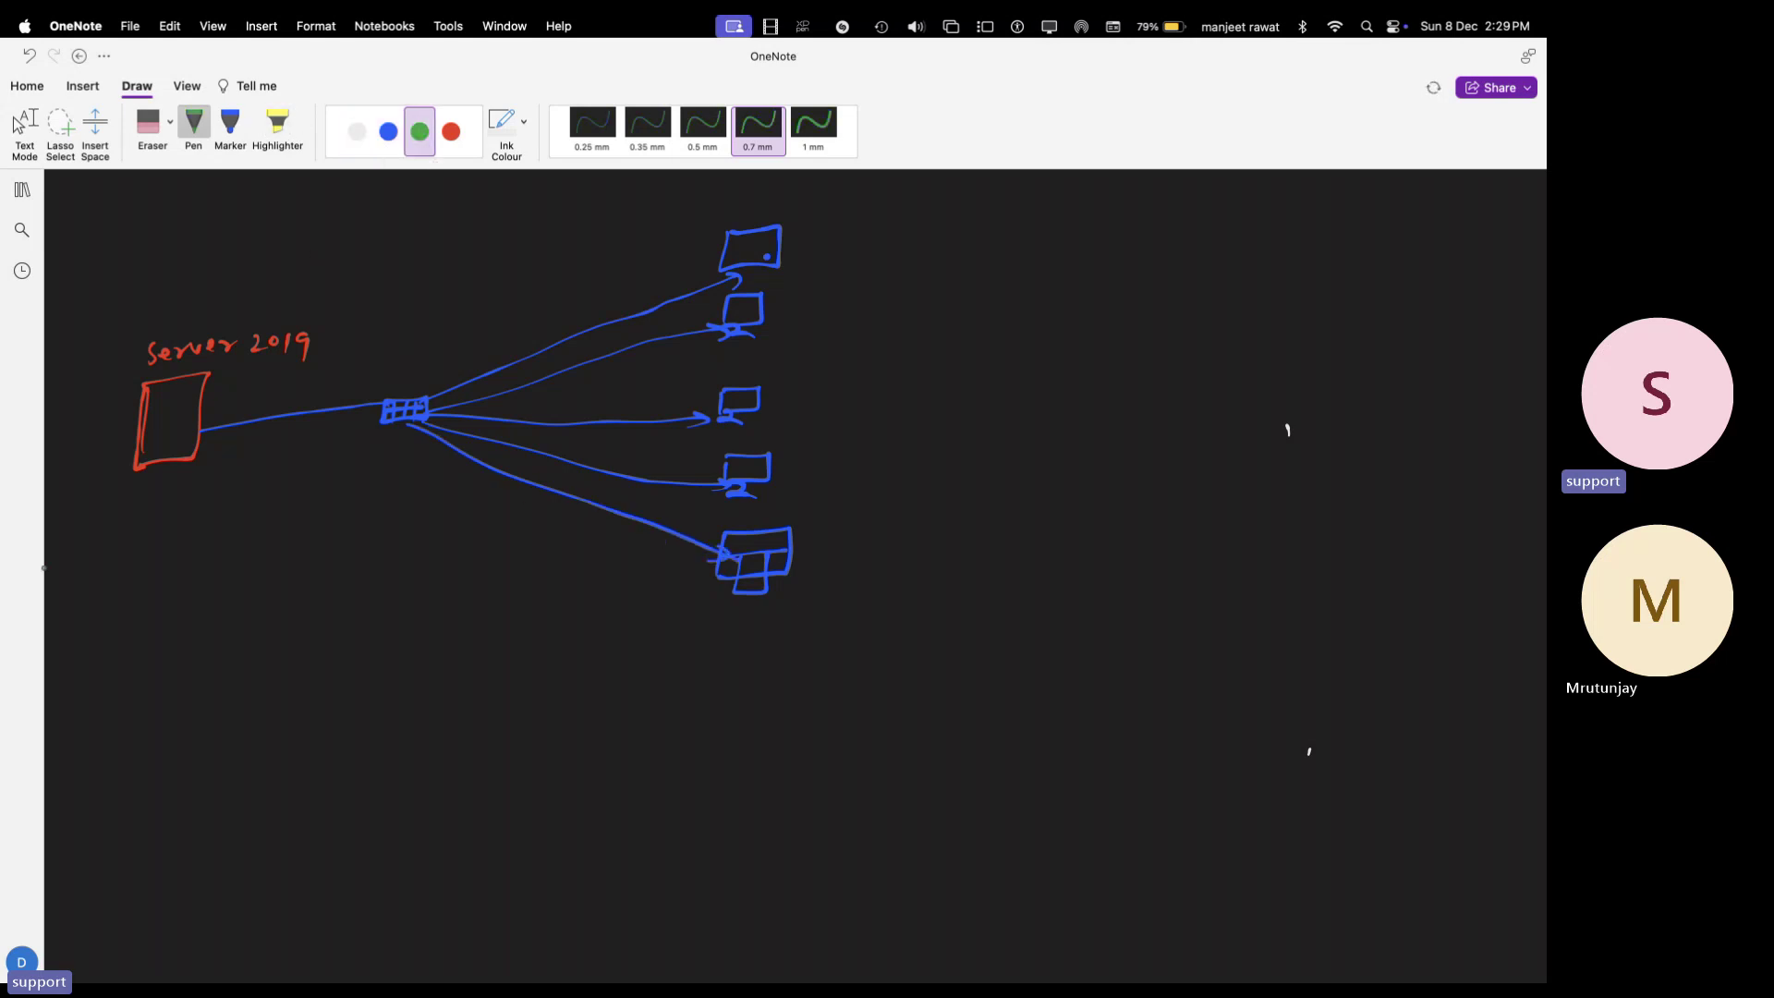
{"action": "mouse_move", "coordinate": [103, 509]}
{"action": "left_mouse_down"}
{"action": "mouse_move", "coordinate": [101, 534]}
{"action": "mouse_move", "coordinate": [201, 503]}
{"action": "mouse_move", "coordinate": [298, 517]}
{"action": "left_mouse_up"}
{"action": "left_click_drag", "start_coordinate": [309, 507], "coordinate": [321, 510]}
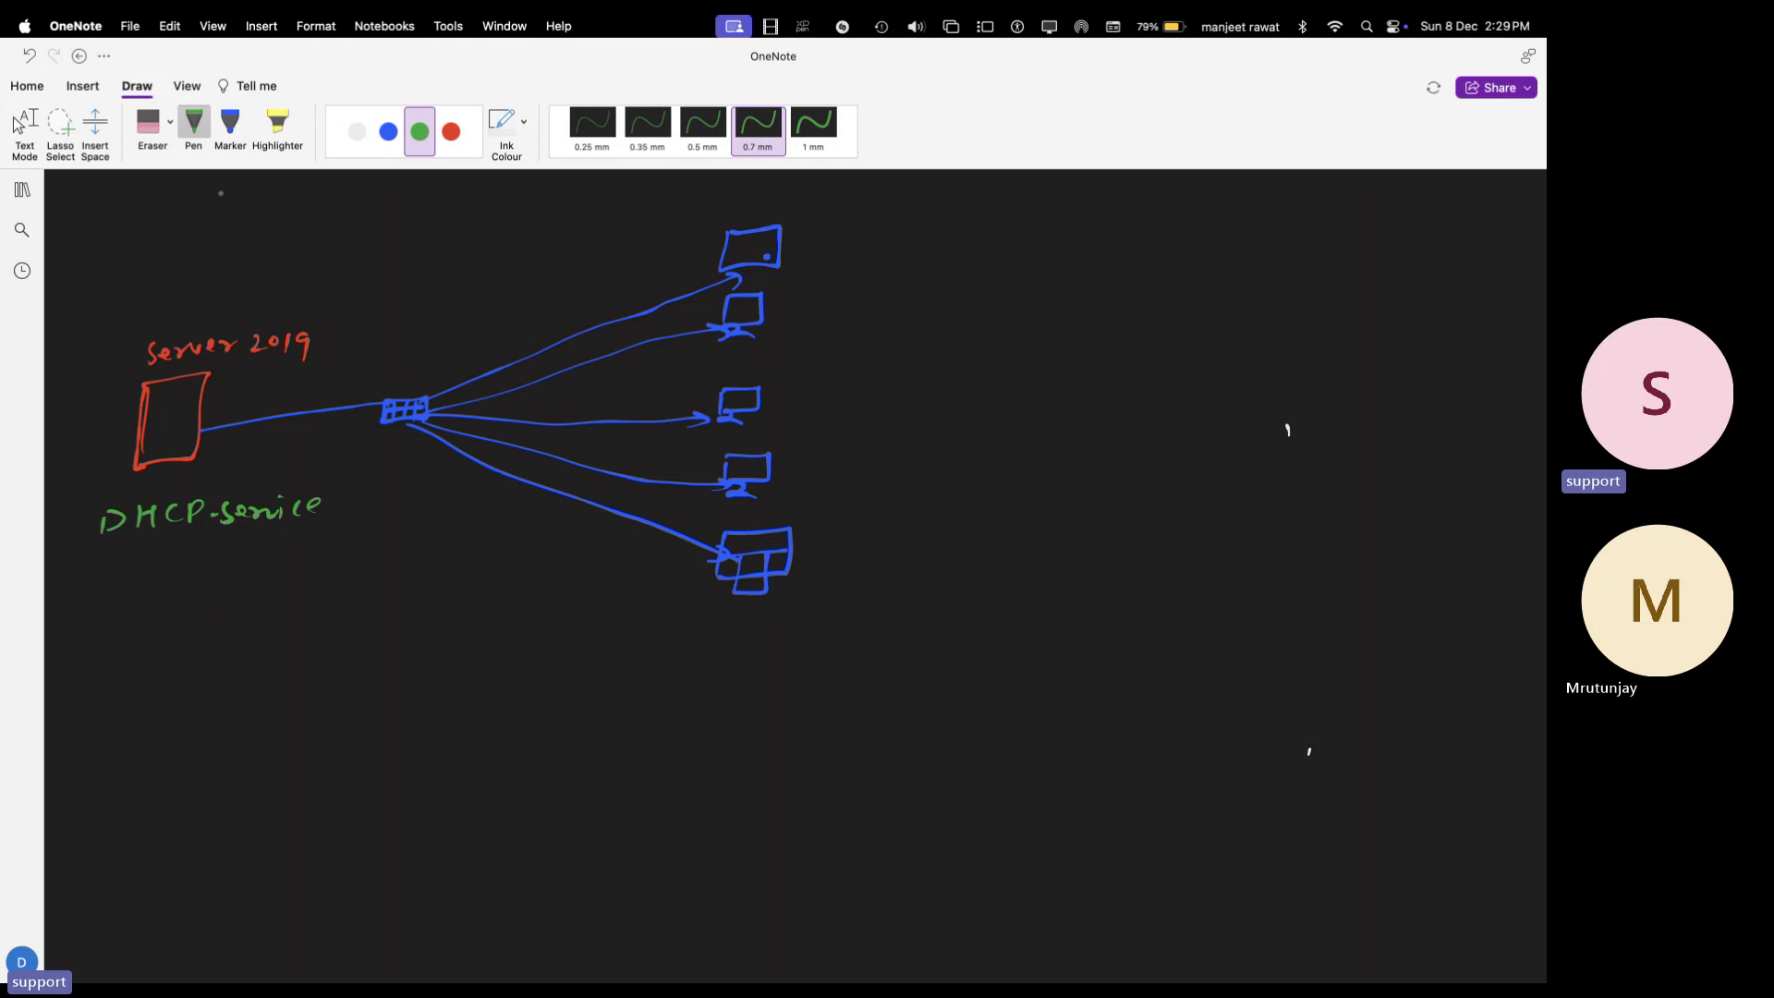
- Write the heading 'Pool of IP Add.' in white beneath it
{"action": "left_click", "coordinate": [356, 131]}
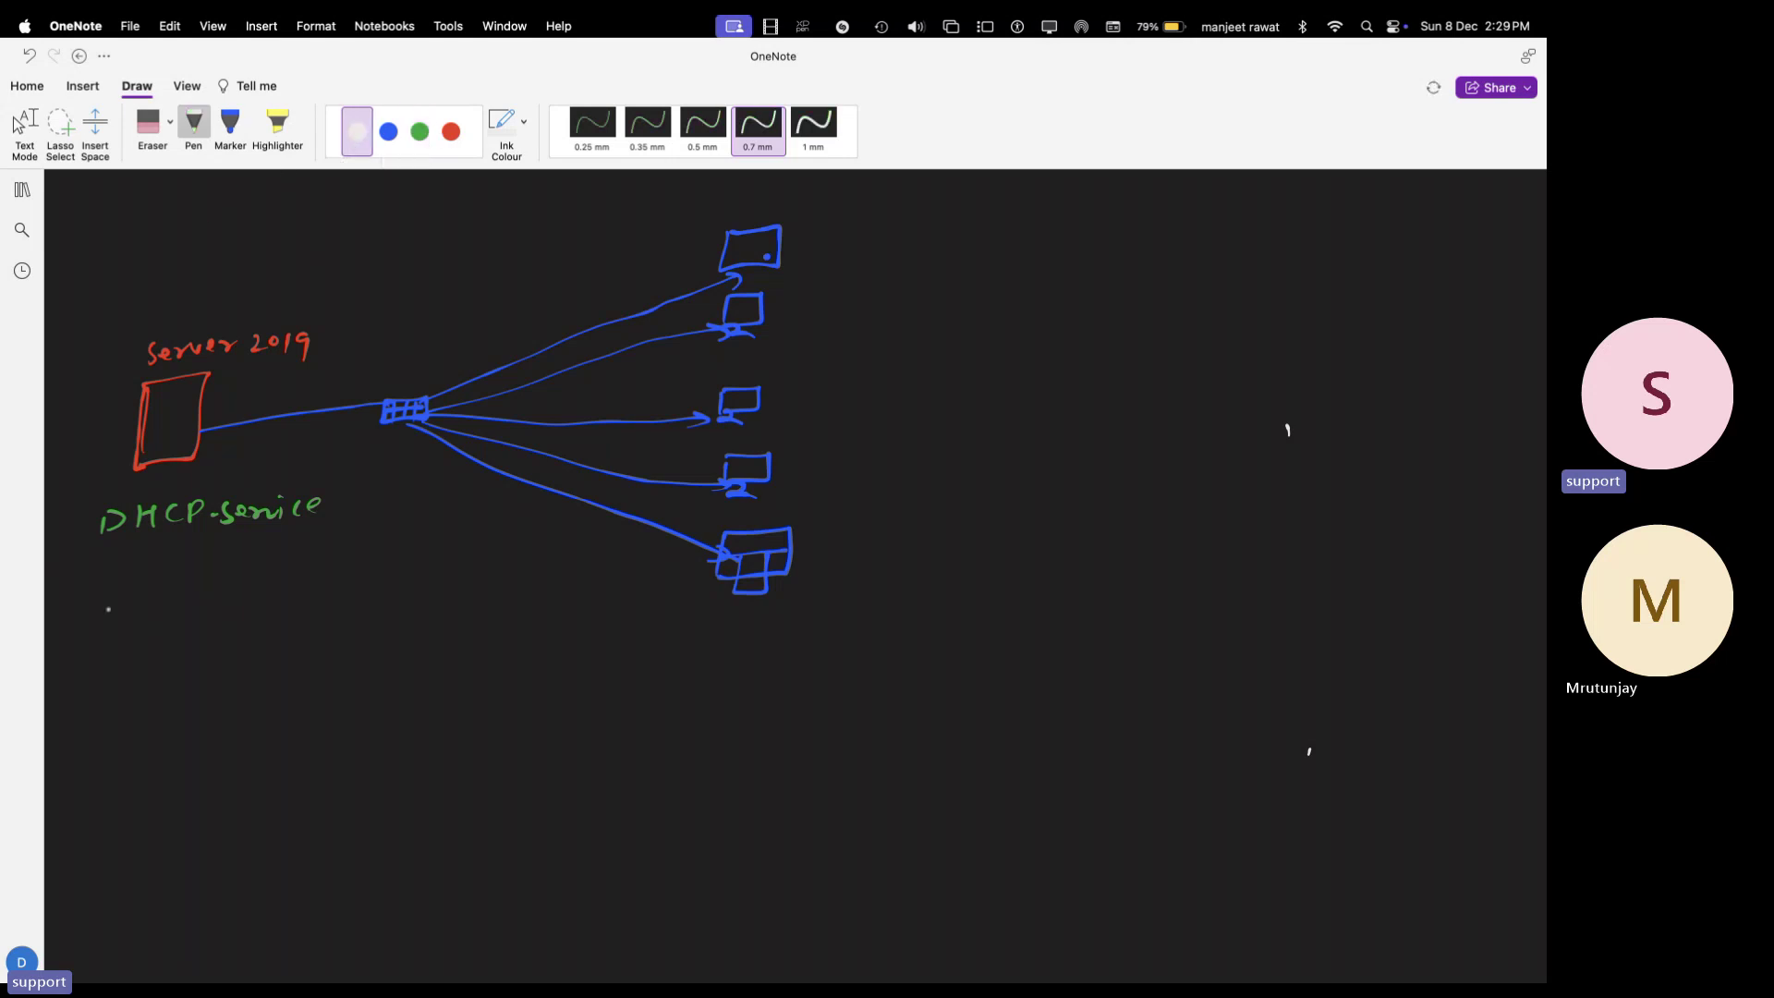
{"action": "mouse_move", "coordinate": [57, 593]}
{"action": "left_mouse_down"}
{"action": "mouse_move", "coordinate": [54, 613]}
{"action": "mouse_move", "coordinate": [148, 592]}
{"action": "left_mouse_up"}
{"action": "mouse_move", "coordinate": [162, 572]}
{"action": "left_mouse_down"}
{"action": "mouse_move", "coordinate": [159, 606]}
{"action": "mouse_move", "coordinate": [169, 589]}
{"action": "mouse_move", "coordinate": [198, 598]}
{"action": "left_mouse_up"}
{"action": "mouse_move", "coordinate": [199, 580]}
{"action": "left_mouse_down"}
{"action": "mouse_move", "coordinate": [203, 598]}
{"action": "mouse_move", "coordinate": [270, 595]}
{"action": "mouse_move", "coordinate": [285, 571]}
{"action": "left_mouse_up"}
{"action": "left_click_drag", "start_coordinate": [298, 569], "coordinate": [287, 591]}
{"action": "left_click_drag", "start_coordinate": [315, 583], "coordinate": [322, 583]}
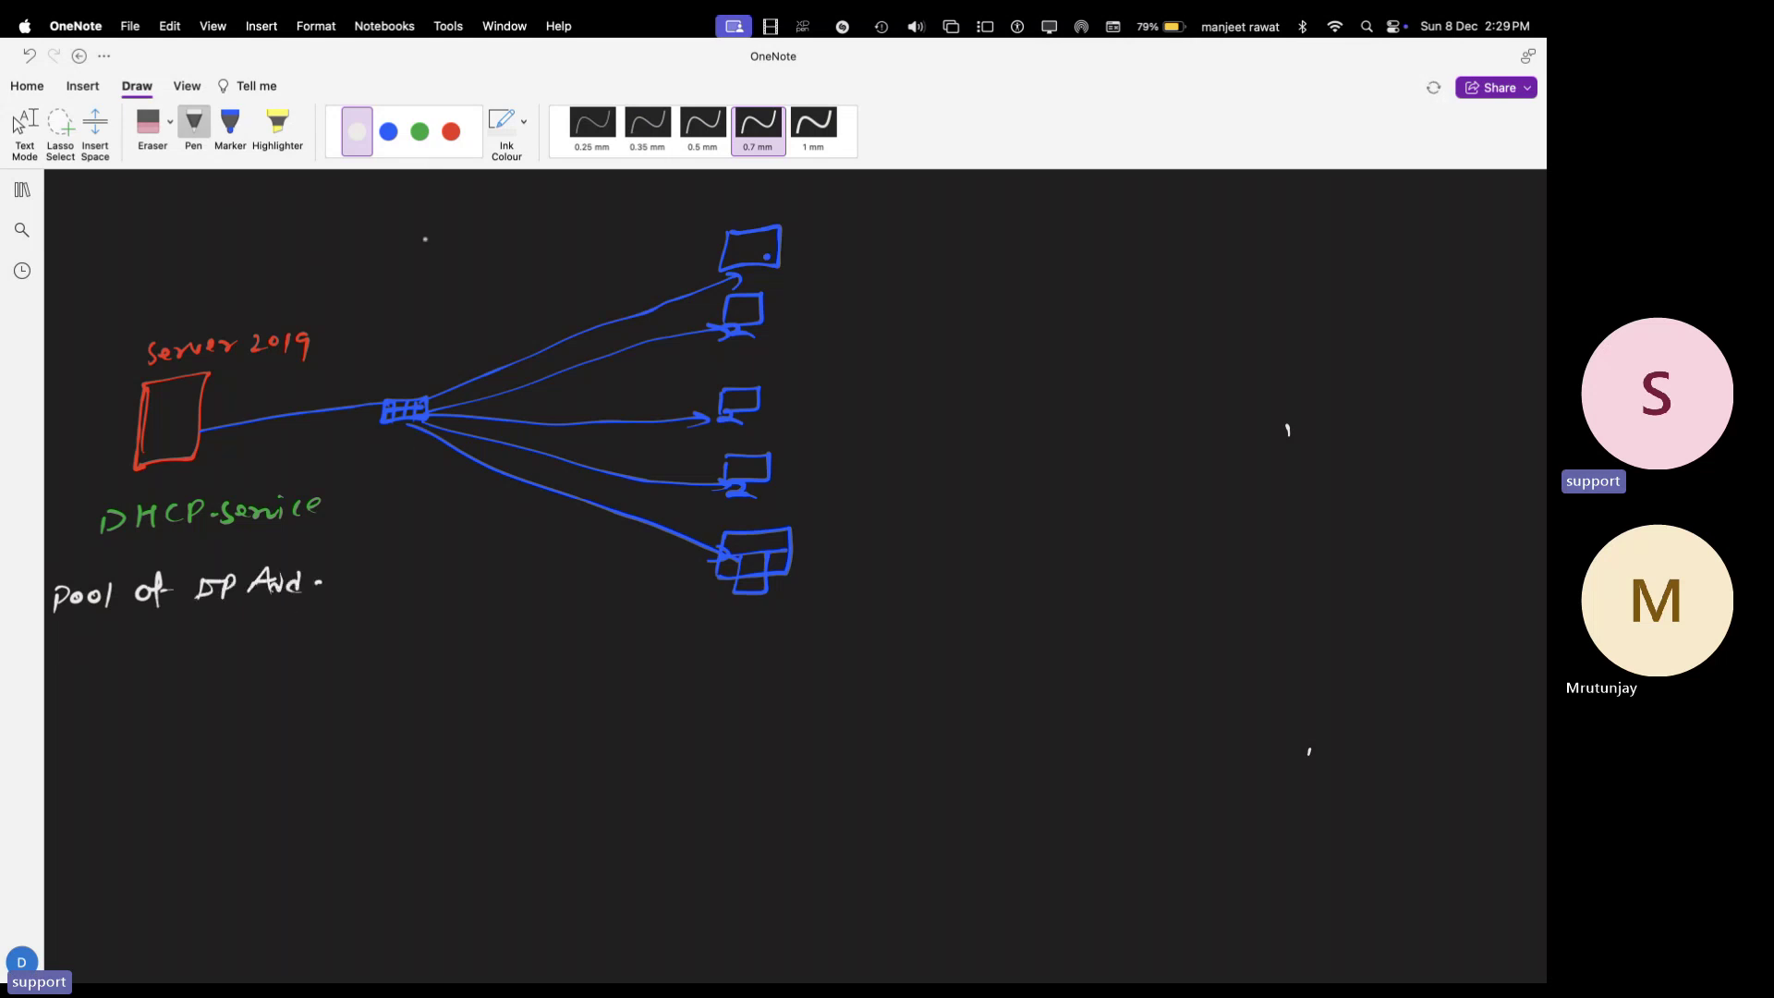
- Add green 'Start IP' and 'End IP' labels under the pool heading
{"action": "left_click", "coordinate": [420, 131]}
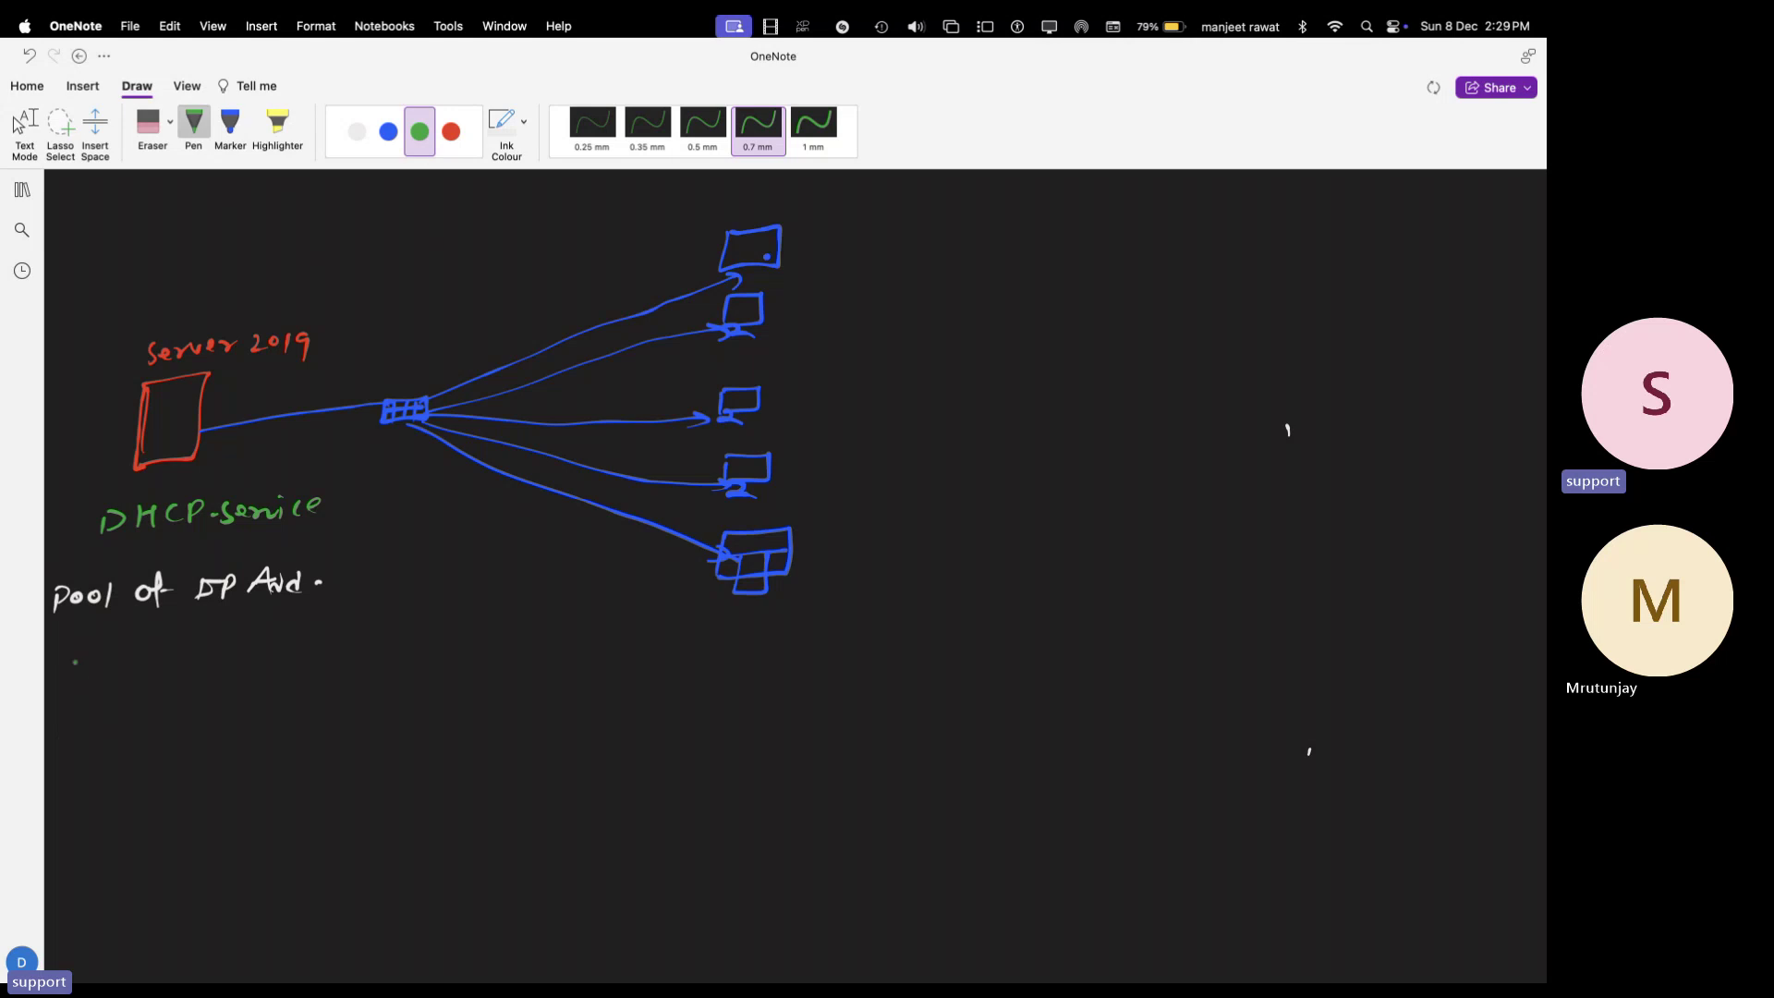
{"action": "mouse_move", "coordinate": [75, 662]}
{"action": "left_mouse_down"}
{"action": "mouse_move", "coordinate": [61, 679]}
{"action": "mouse_move", "coordinate": [135, 658]}
{"action": "mouse_move", "coordinate": [157, 683]}
{"action": "mouse_move", "coordinate": [224, 671]}
{"action": "left_mouse_up"}
{"action": "mouse_move", "coordinate": [80, 766]}
{"action": "left_mouse_down"}
{"action": "mouse_move", "coordinate": [89, 791]}
{"action": "mouse_move", "coordinate": [154, 775]}
{"action": "left_mouse_up"}
{"action": "left_click_drag", "start_coordinate": [150, 781], "coordinate": [178, 771]}
{"action": "left_click", "coordinate": [197, 768]}
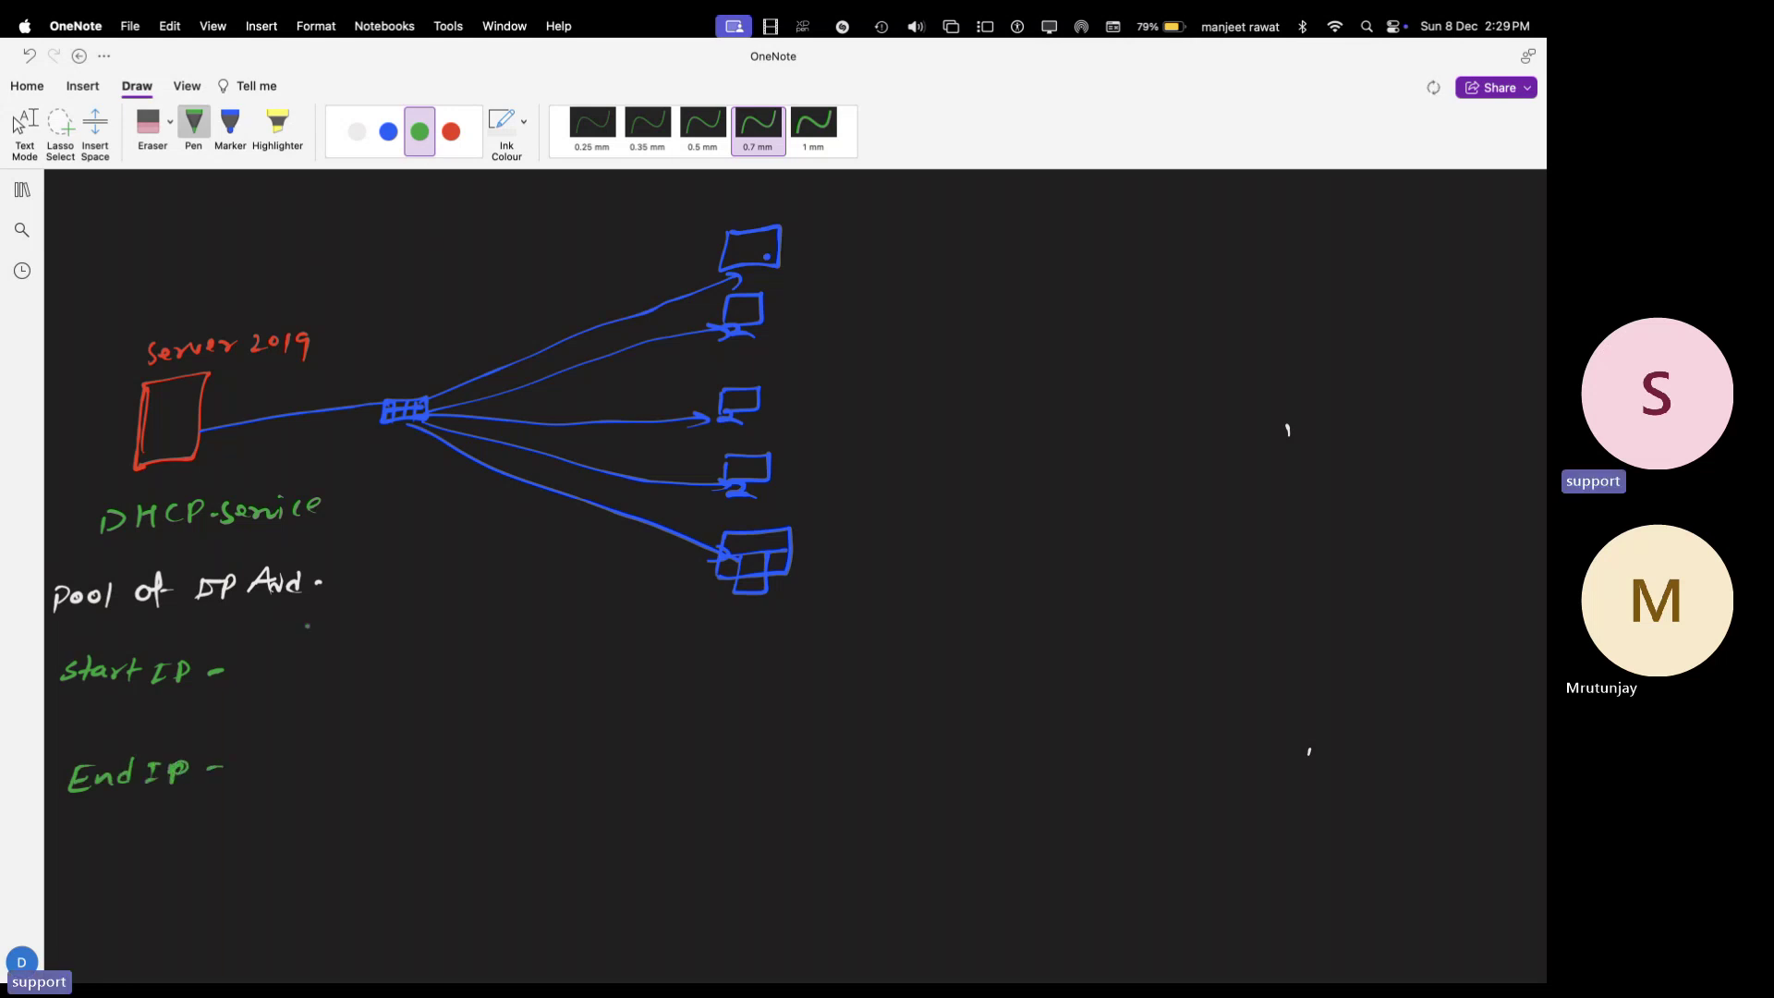
- Write the start address 192.168.1.2 in red after Start IP
{"action": "left_click", "coordinate": [451, 132]}
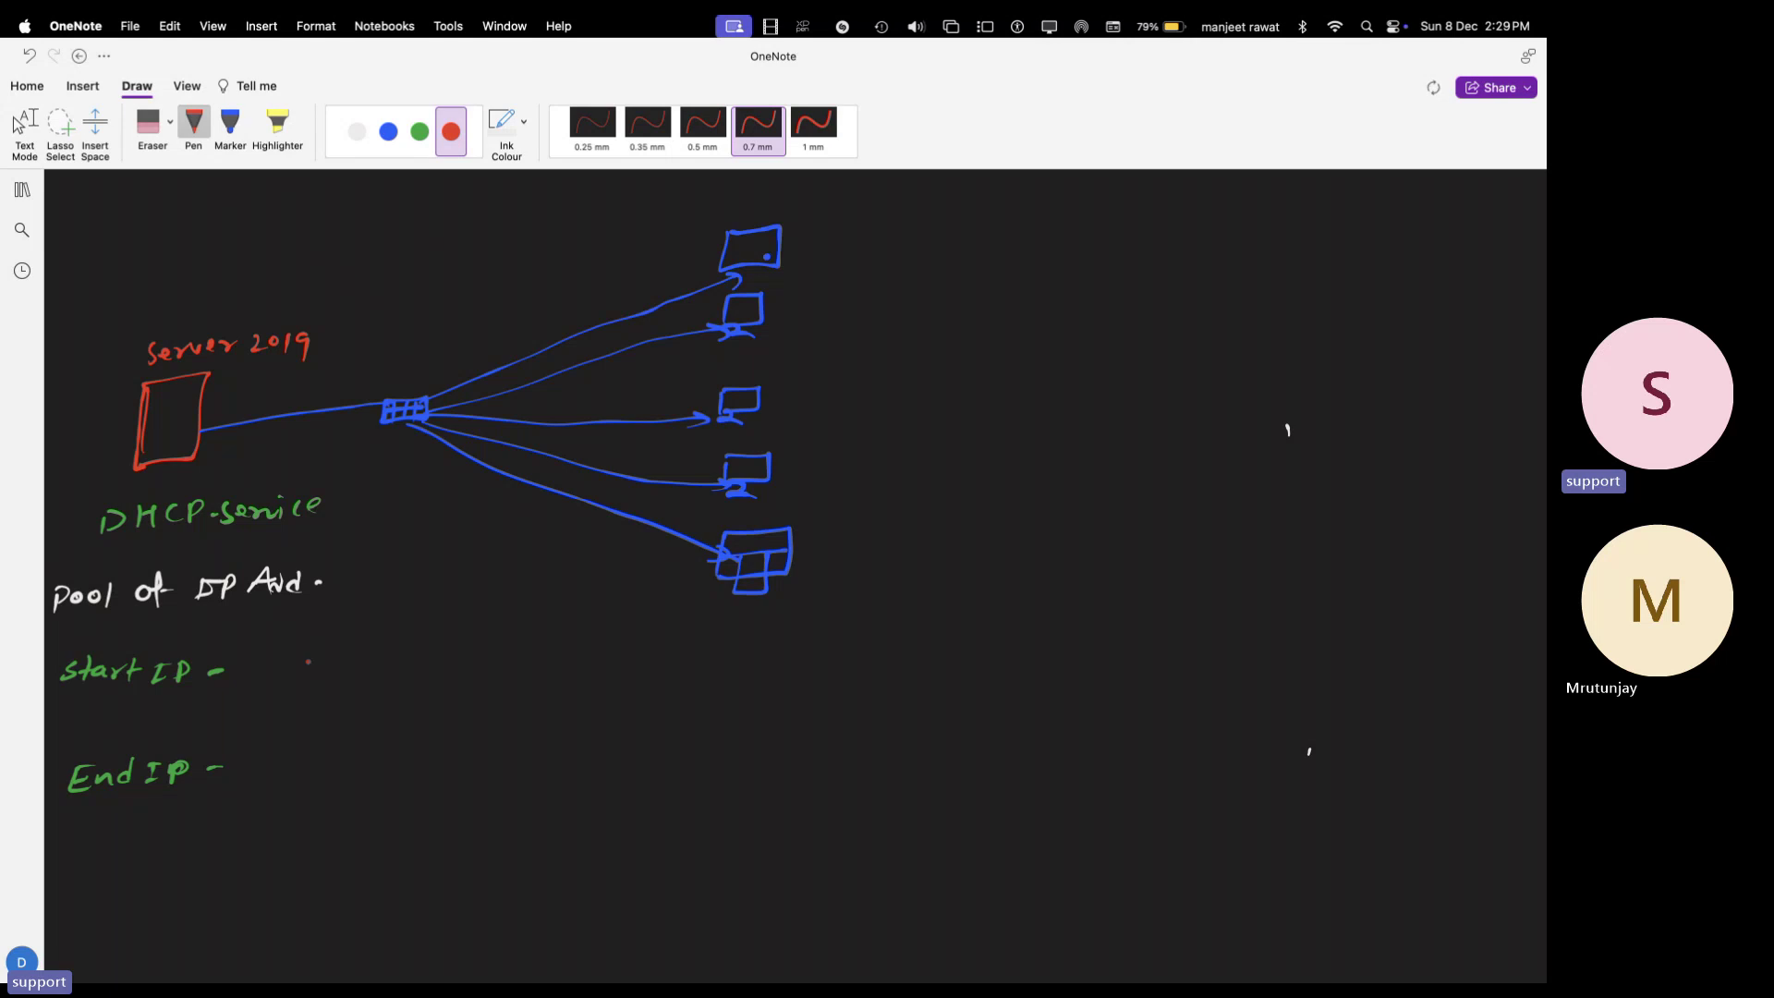
{"action": "left_click_drag", "start_coordinate": [264, 661], "coordinate": [267, 681]}
{"action": "left_click_drag", "start_coordinate": [282, 663], "coordinate": [278, 686]}
{"action": "left_click_drag", "start_coordinate": [290, 664], "coordinate": [453, 678]}
{"action": "left_click", "coordinate": [415, 671]}
- Write 192.168.1.250 after End IP and draw a brace joining both lines
{"action": "mouse_move", "coordinate": [287, 755]}
{"action": "left_mouse_down"}
{"action": "mouse_move", "coordinate": [279, 776]}
{"action": "mouse_move", "coordinate": [347, 775]}
{"action": "left_mouse_up"}
{"action": "left_click", "coordinate": [334, 766]}
{"action": "mouse_move", "coordinate": [369, 754]}
{"action": "left_mouse_down"}
{"action": "mouse_move", "coordinate": [362, 767]}
{"action": "mouse_move", "coordinate": [380, 748]}
{"action": "mouse_move", "coordinate": [412, 766]}
{"action": "mouse_move", "coordinate": [463, 750]}
{"action": "mouse_move", "coordinate": [462, 766]}
{"action": "mouse_move", "coordinate": [494, 745]}
{"action": "left_mouse_up"}
{"action": "left_click", "coordinate": [399, 763]}
{"action": "left_click", "coordinate": [423, 763]}
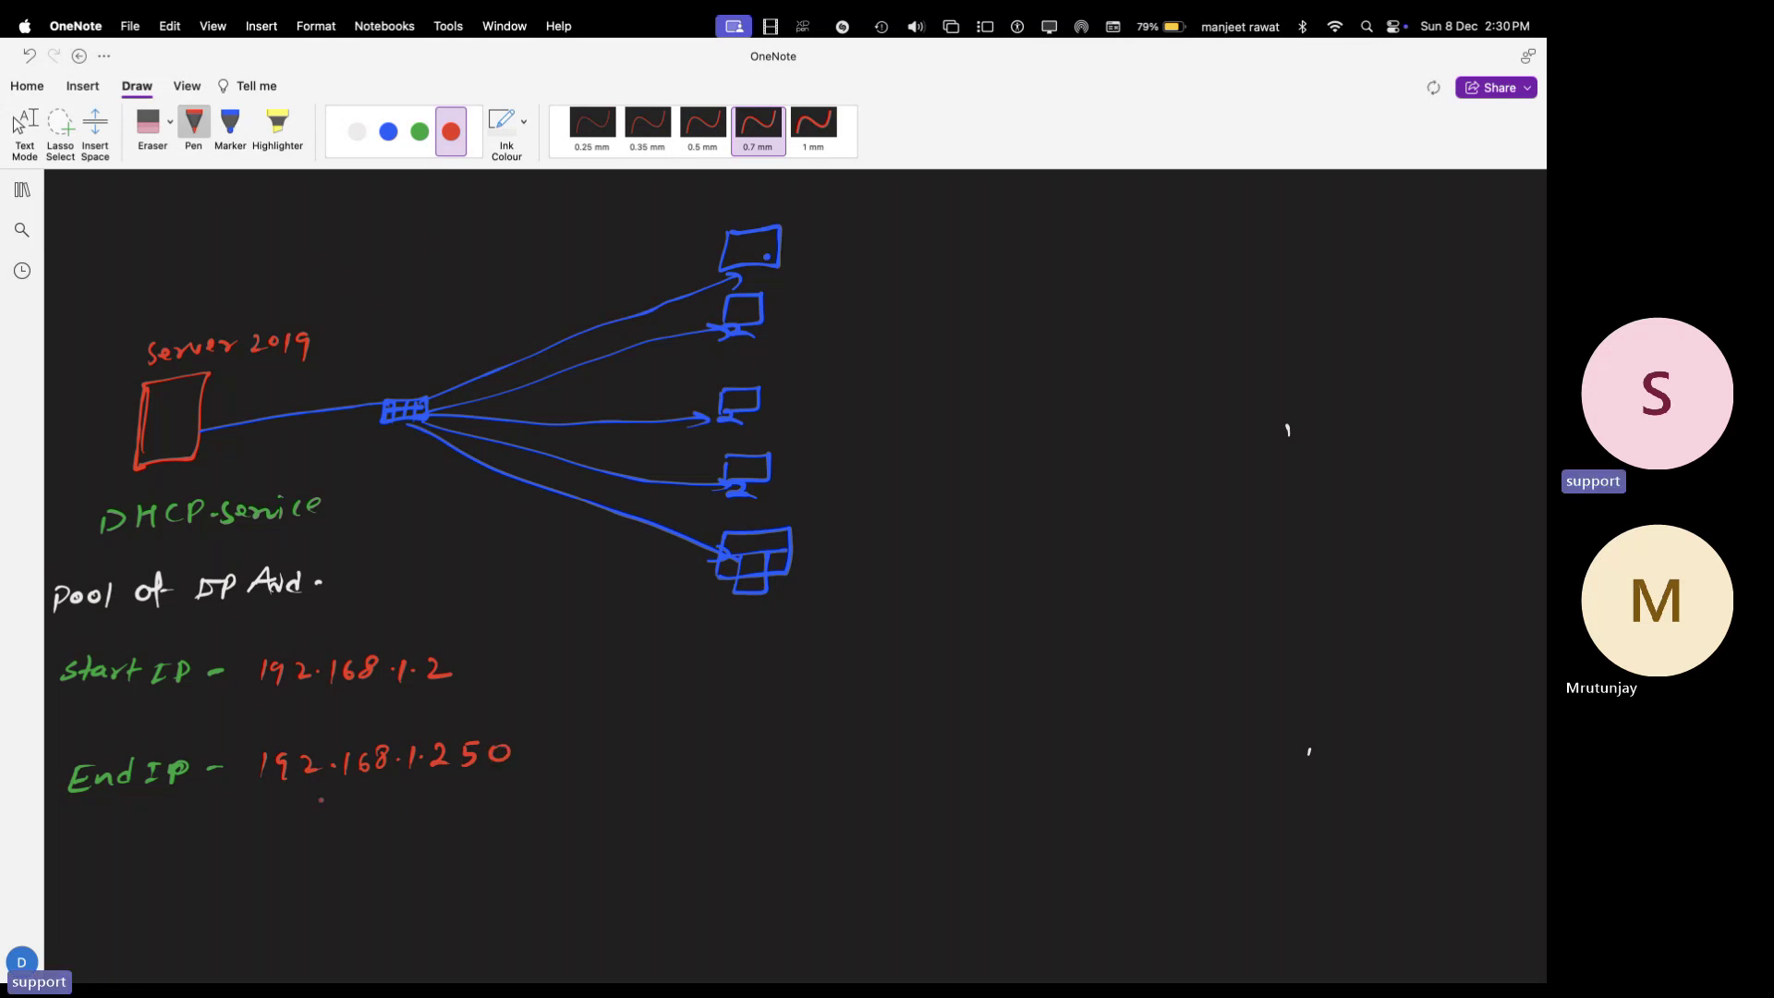
{"action": "left_click", "coordinate": [25, 130]}
{"action": "left_click_drag", "start_coordinate": [502, 658], "coordinate": [542, 778]}
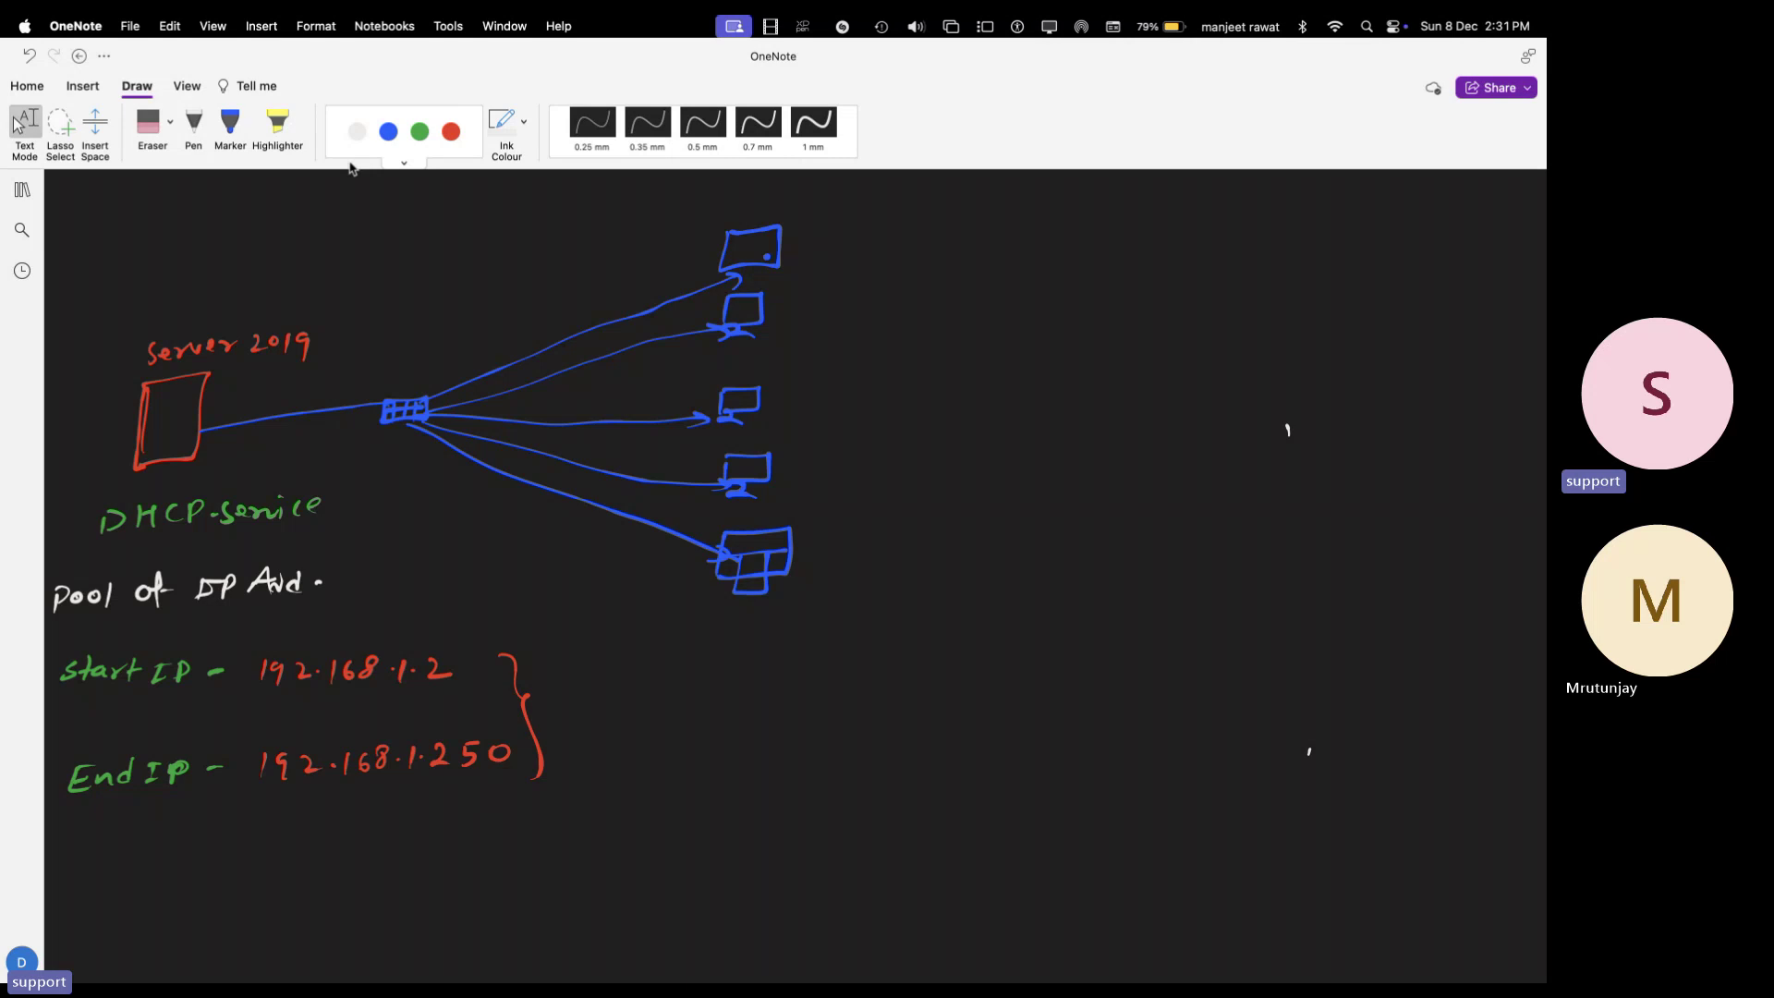
- Handwrite '249-IP' in white beneath the End IP line
{"action": "left_click", "coordinate": [357, 131]}
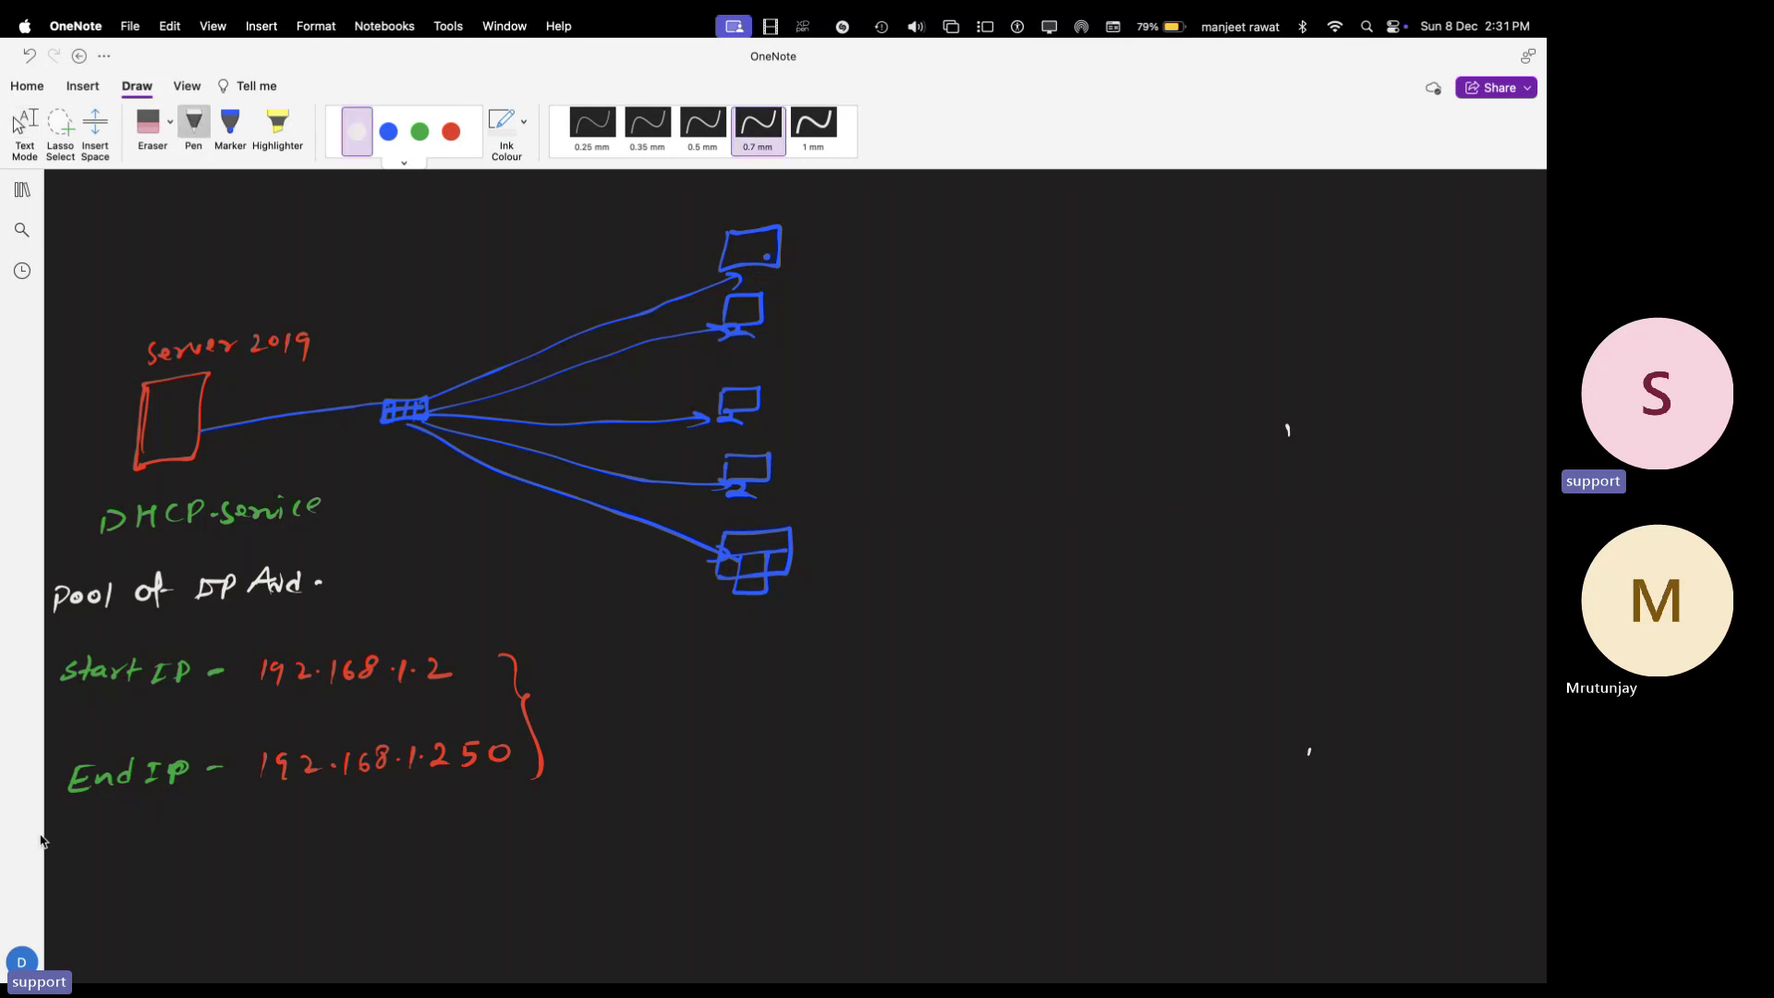
{"action": "mouse_move", "coordinate": [194, 841]}
{"action": "left_mouse_down"}
{"action": "mouse_move", "coordinate": [215, 839]}
{"action": "mouse_move", "coordinate": [216, 860]}
{"action": "left_mouse_up"}
{"action": "mouse_move", "coordinate": [227, 837]}
{"action": "left_mouse_down"}
{"action": "mouse_move", "coordinate": [259, 863]}
{"action": "mouse_move", "coordinate": [295, 844]}
{"action": "left_mouse_up"}
{"action": "mouse_move", "coordinate": [305, 843]}
{"action": "left_mouse_down"}
{"action": "mouse_move", "coordinate": [302, 865]}
{"action": "mouse_move", "coordinate": [331, 832]}
{"action": "left_mouse_up"}
{"action": "mouse_move", "coordinate": [324, 830]}
{"action": "left_mouse_down"}
{"action": "mouse_move", "coordinate": [320, 867]}
{"action": "mouse_move", "coordinate": [323, 845]}
{"action": "left_mouse_up"}
{"action": "left_click", "coordinate": [380, 827]}
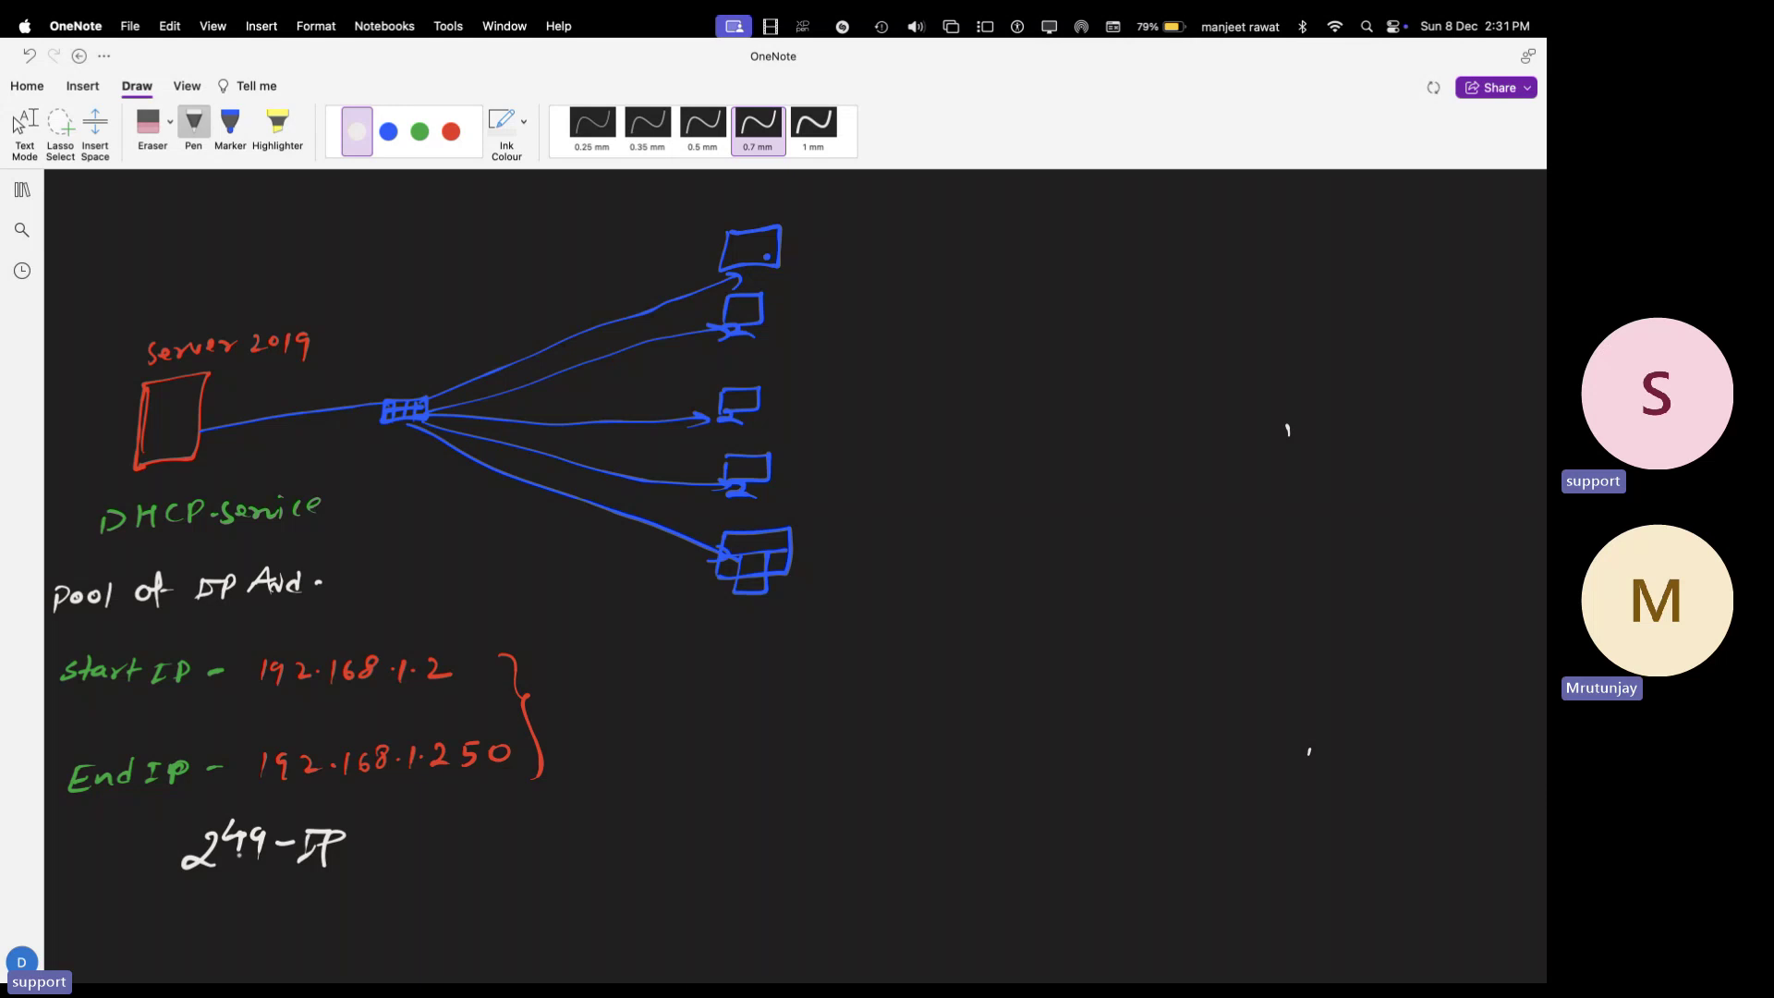
{"action": "left_click", "coordinate": [420, 131]}
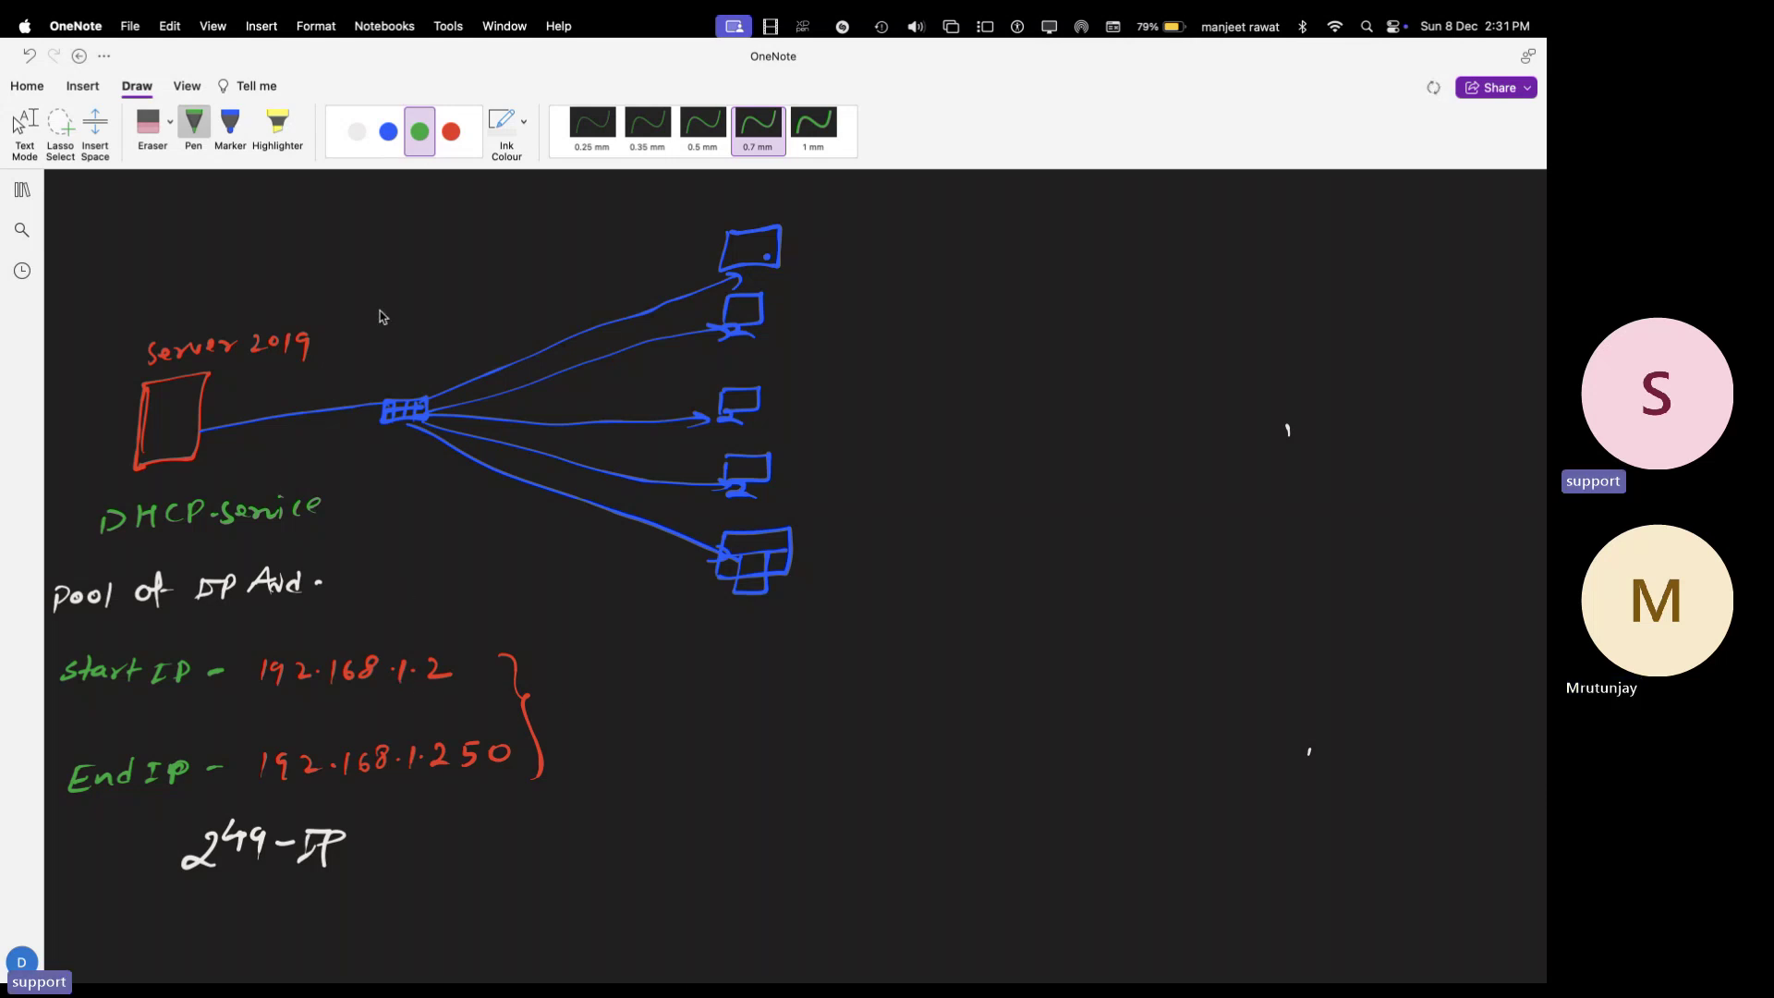
{"action": "left_click", "coordinate": [451, 131]}
- Write D, O, R, A in white in a vertical column above the switch
{"action": "left_click", "coordinate": [357, 131]}
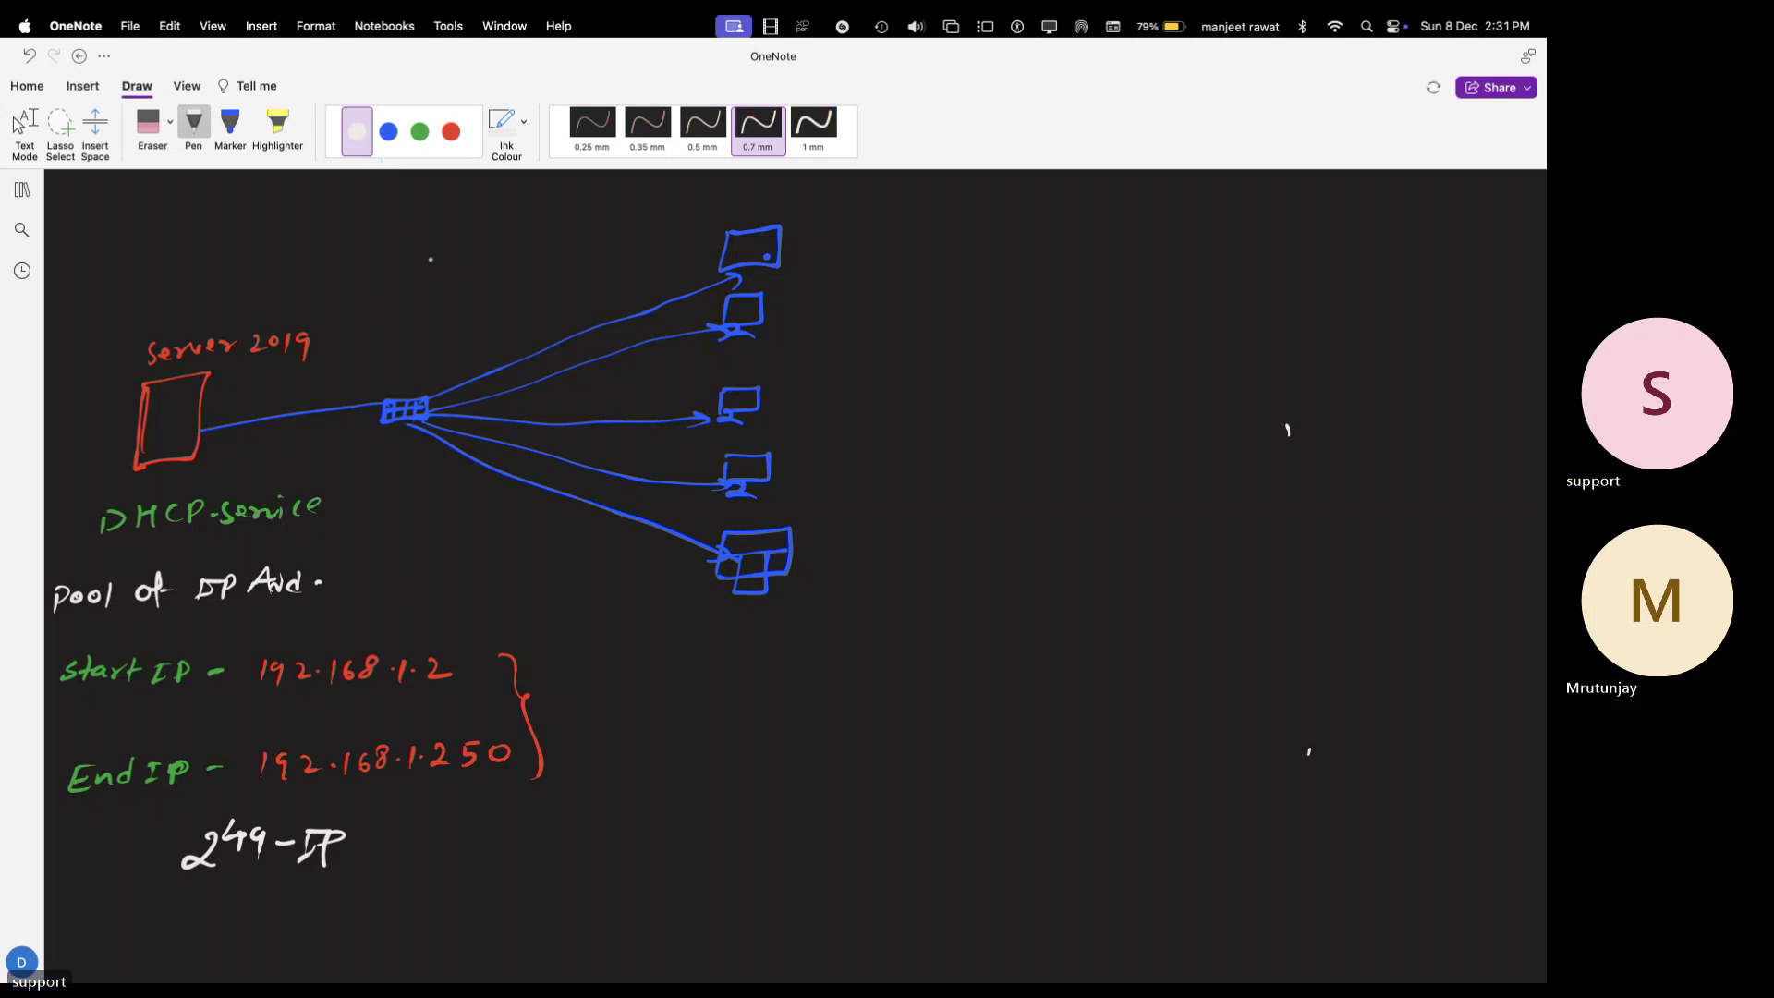
{"action": "left_click_drag", "start_coordinate": [420, 215], "coordinate": [428, 262]}
{"action": "left_click_drag", "start_coordinate": [413, 328], "coordinate": [423, 366]}
{"action": "left_click", "coordinate": [419, 131]}
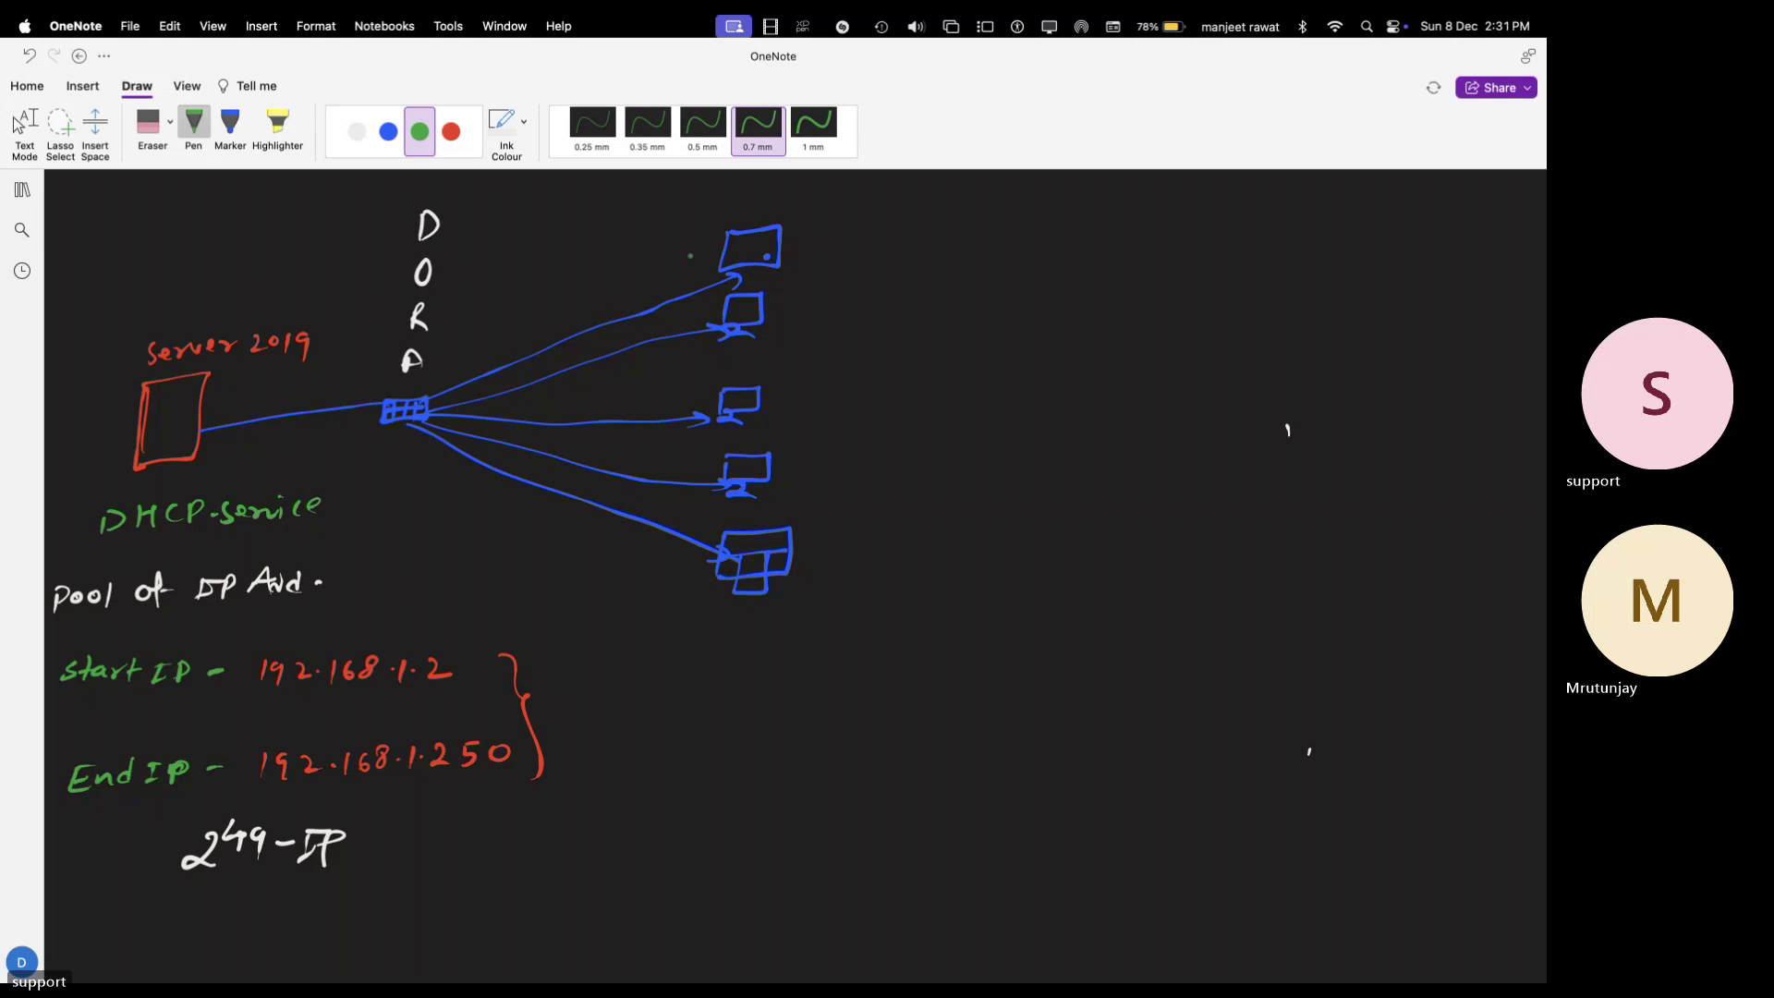
{"action": "key", "text": "Escape"}
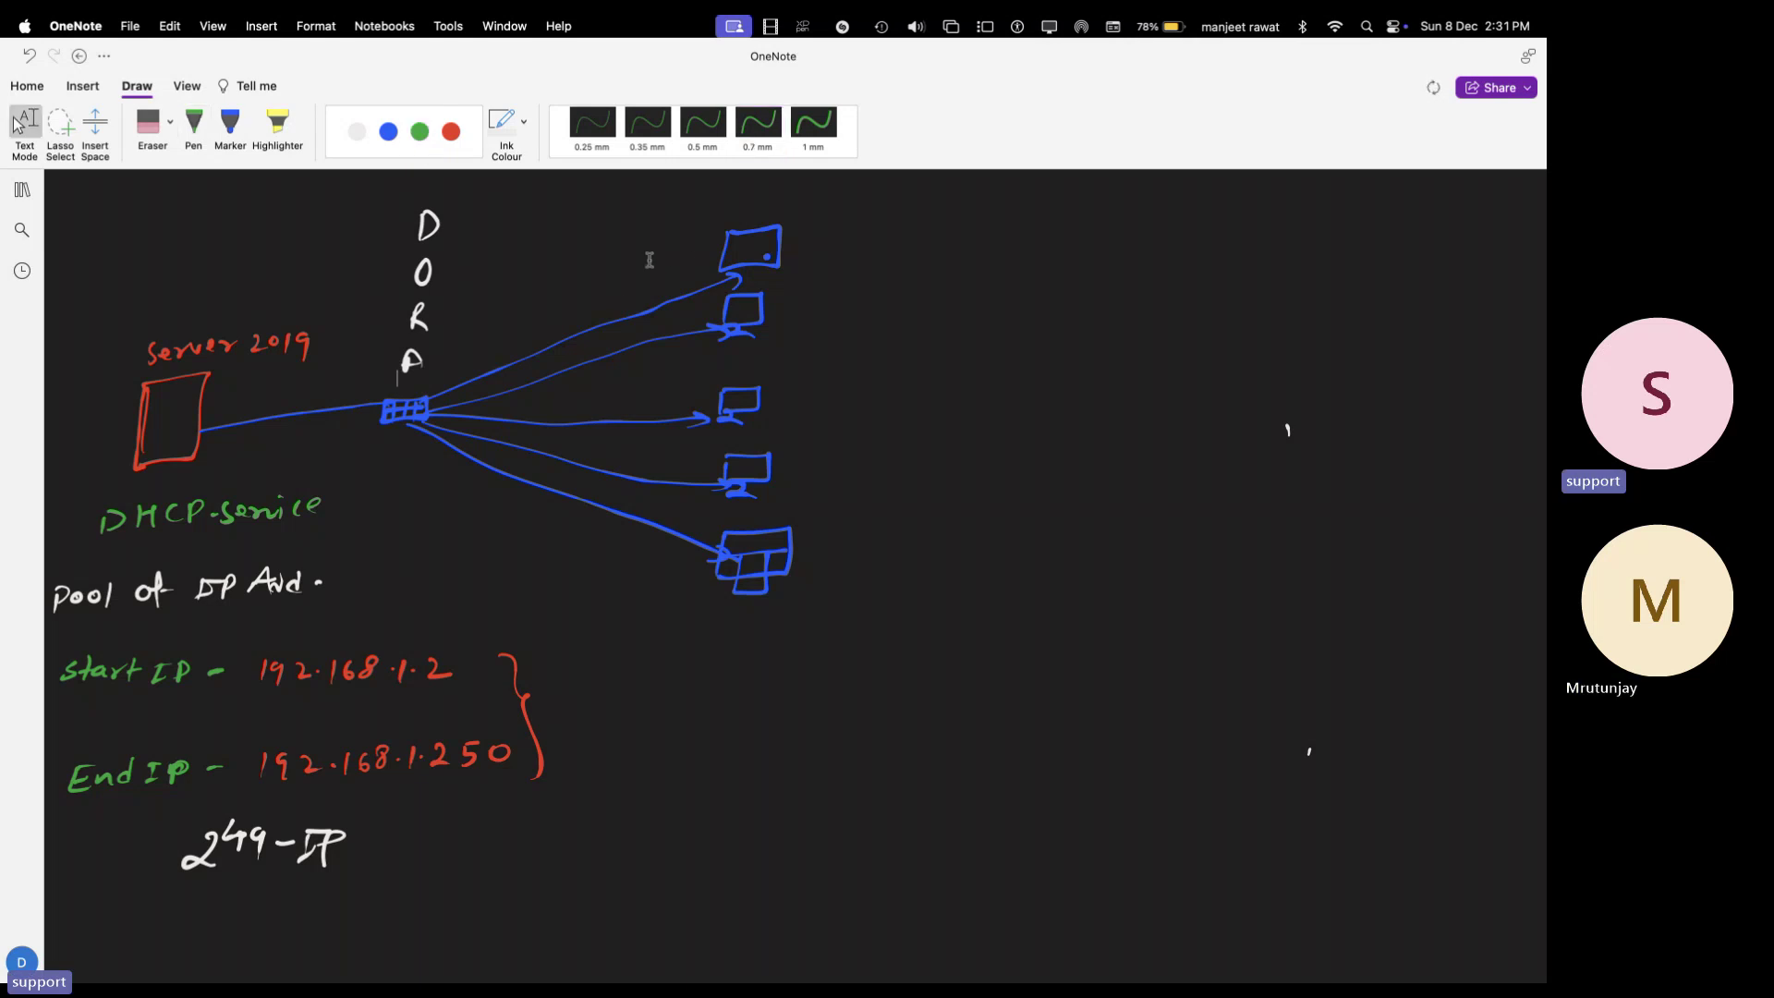
- On the remote server, run ncpa.cpl and open Ethernet0's properties with IPv4 selected
{"action": "key", "text": "super+Tab"}
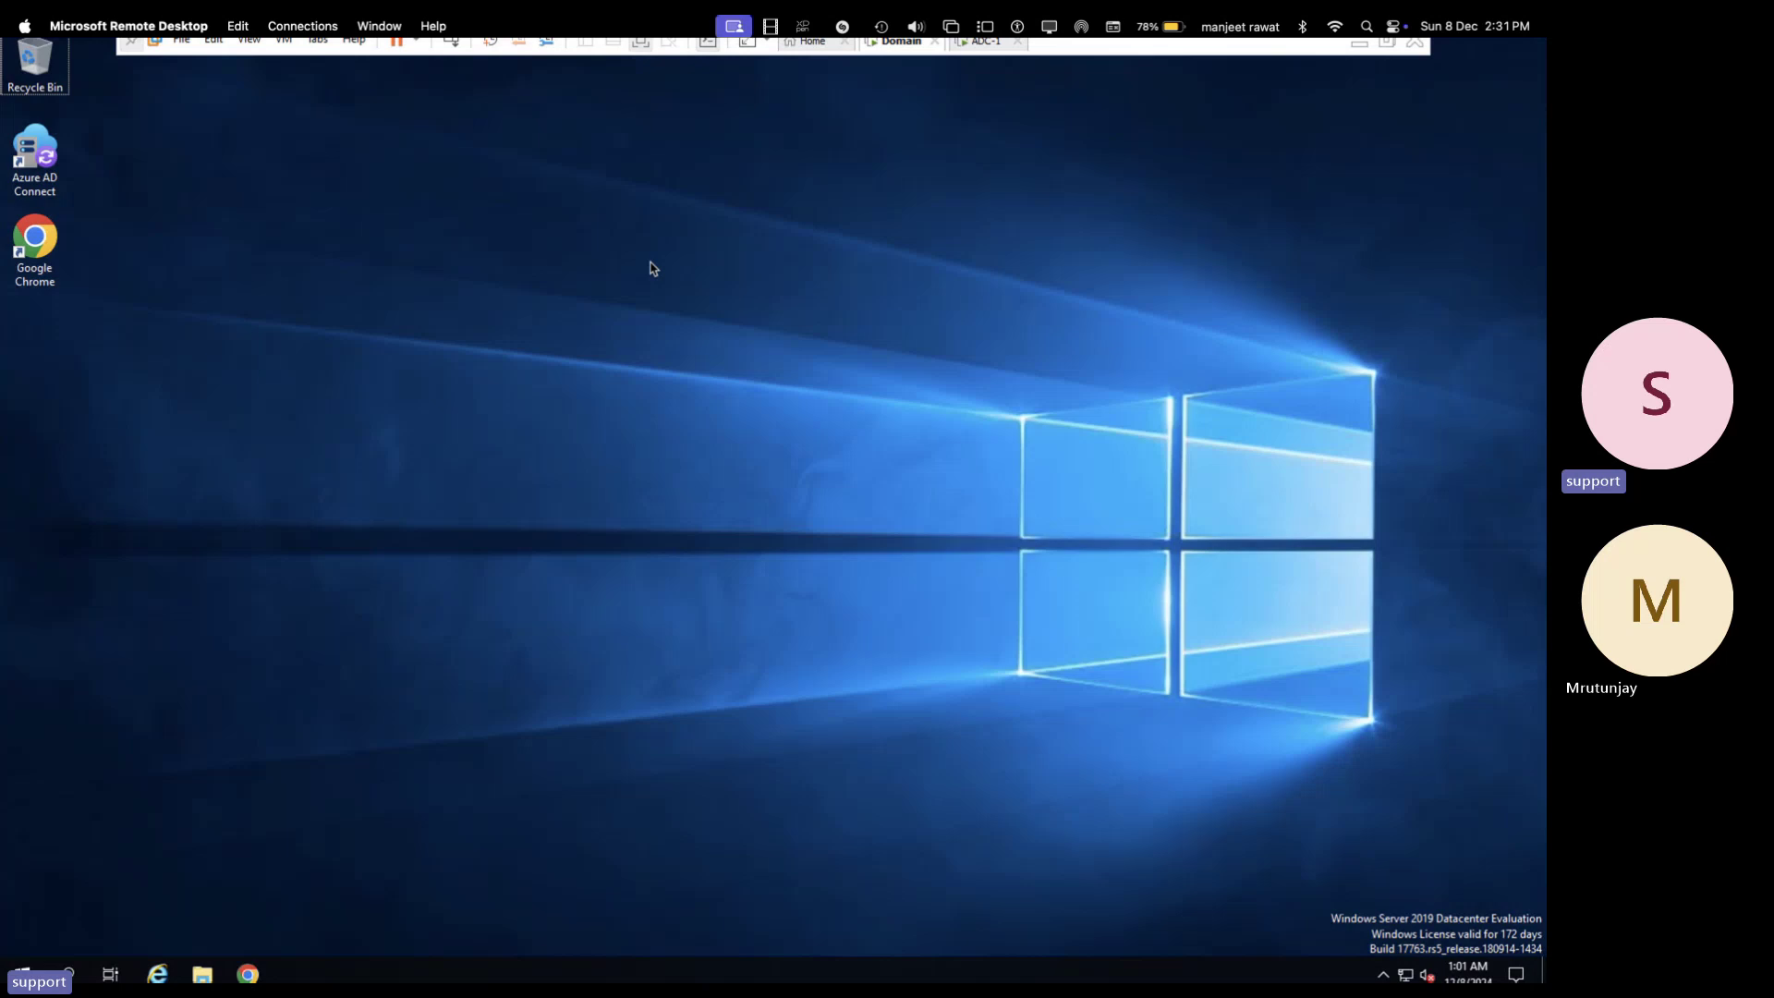
{"action": "key", "text": "super+r"}
{"action": "type", "text": "nc"}
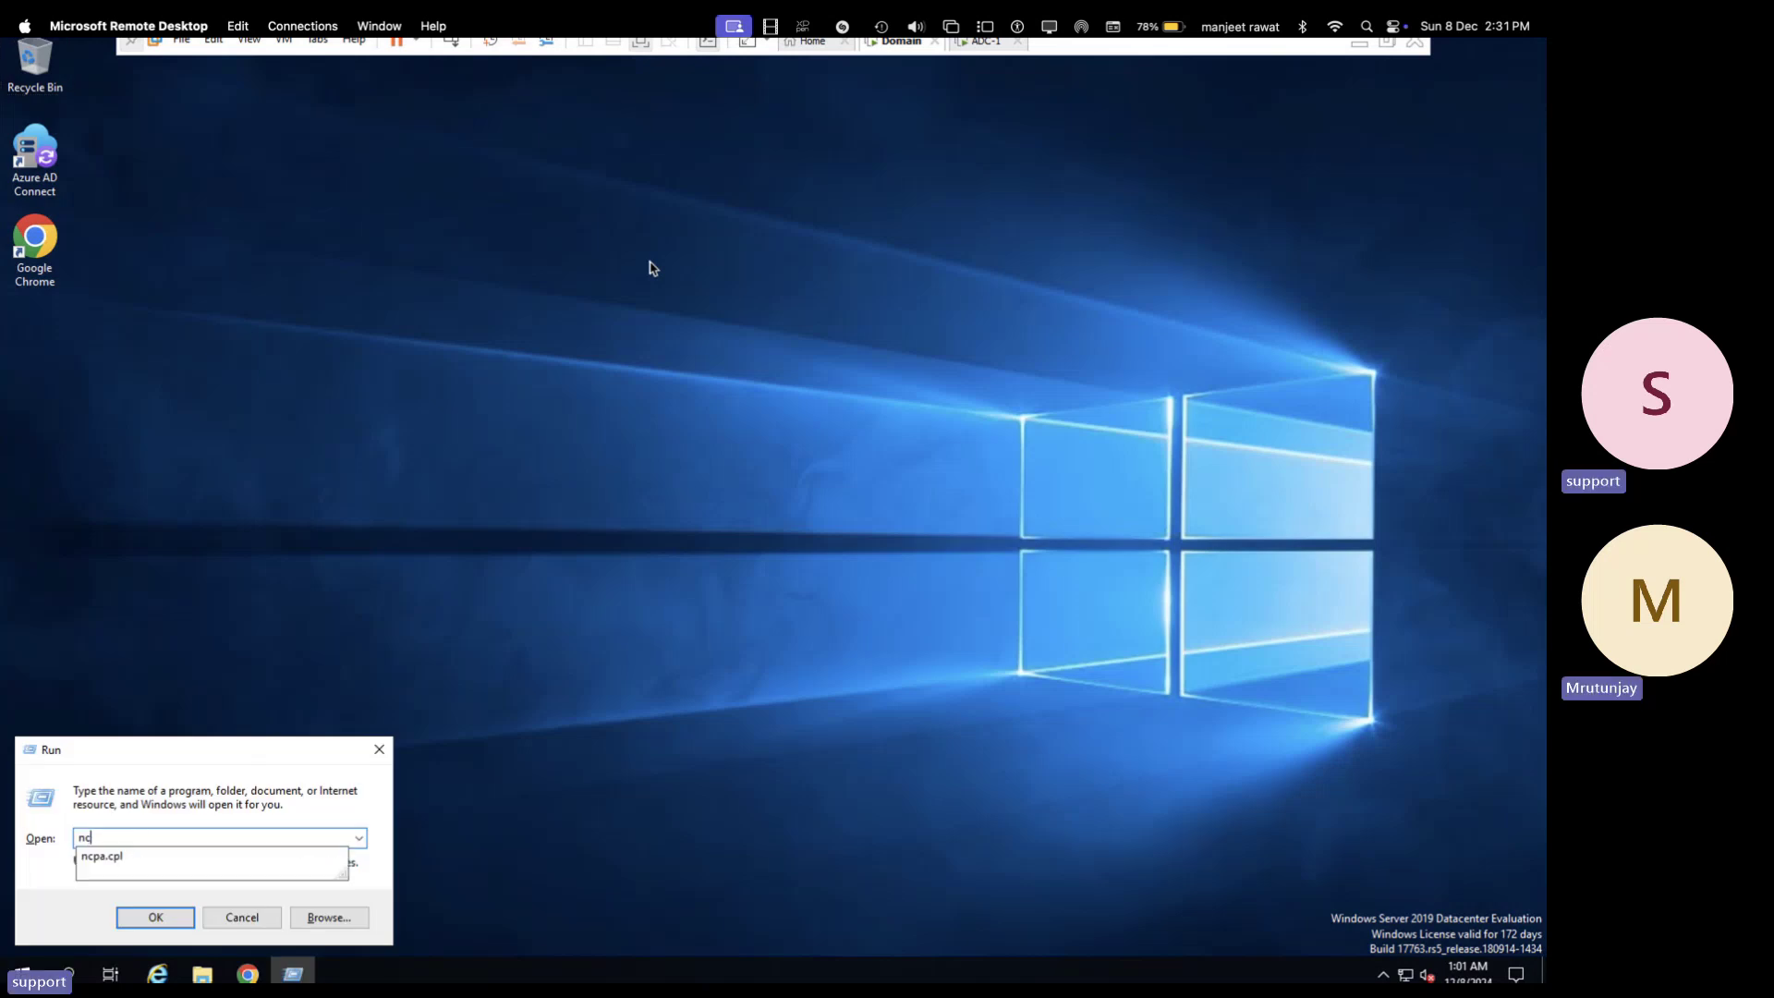
{"action": "key", "text": "Down"}
{"action": "key", "text": "Return"}
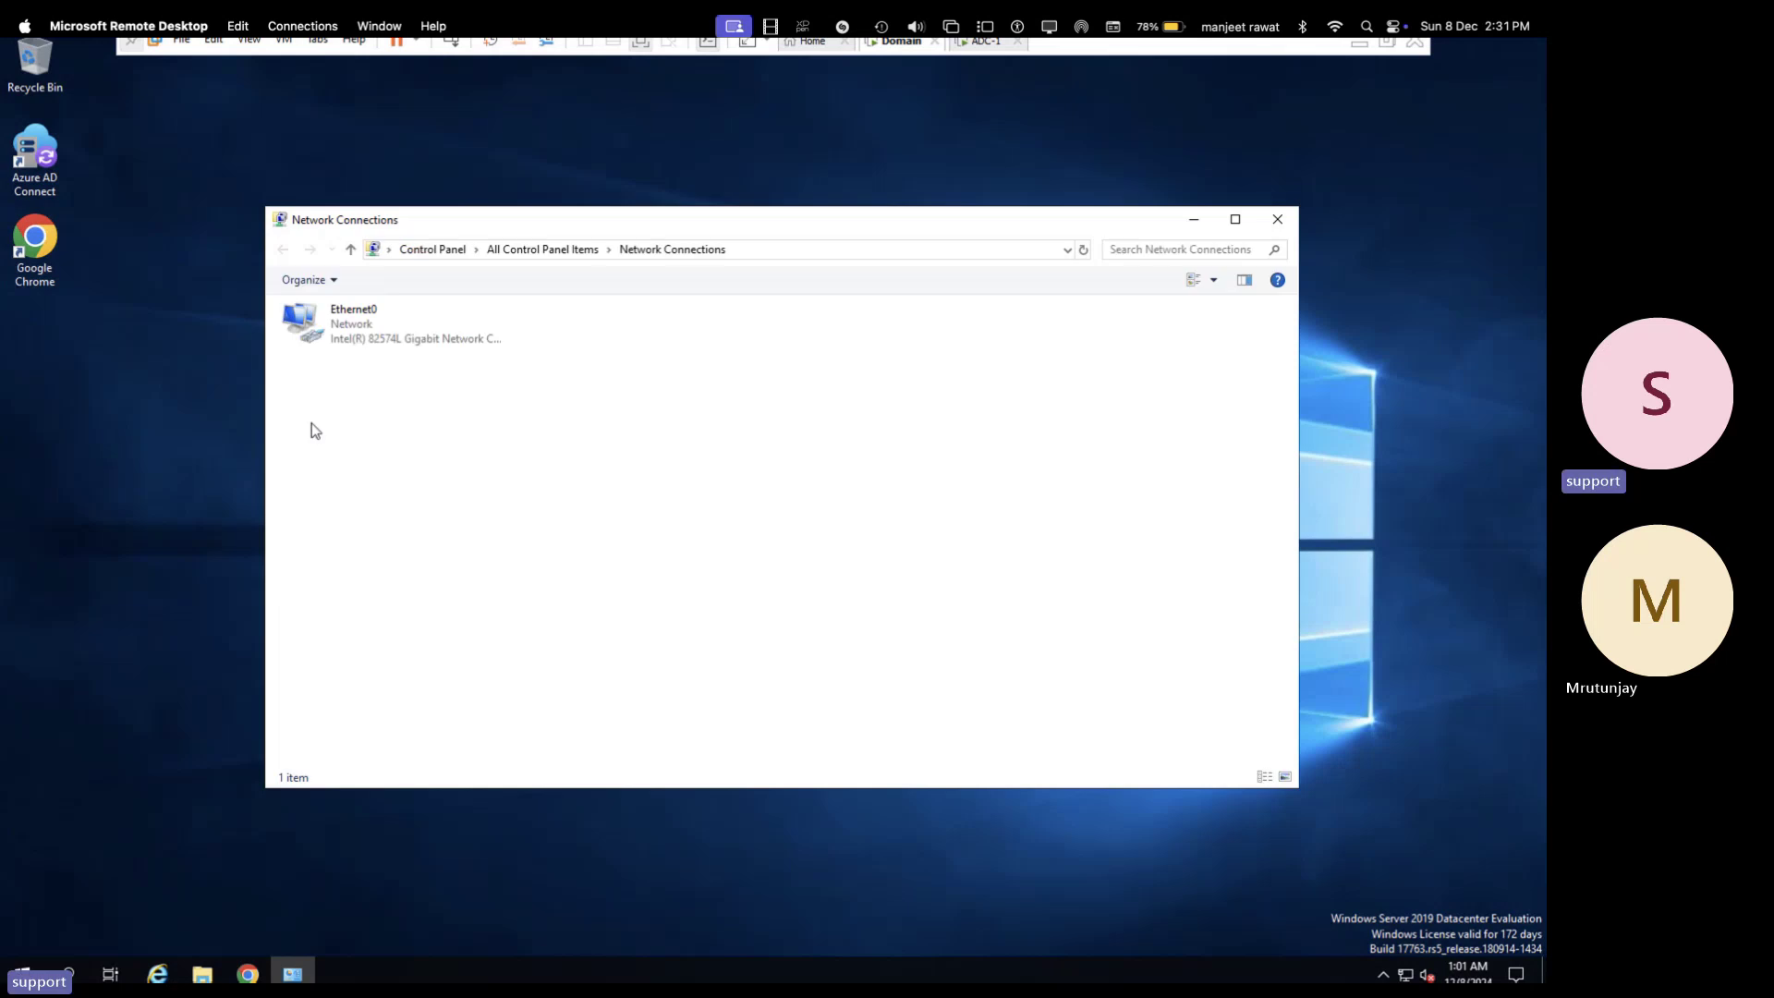
{"action": "right_click", "coordinate": [361, 325]}
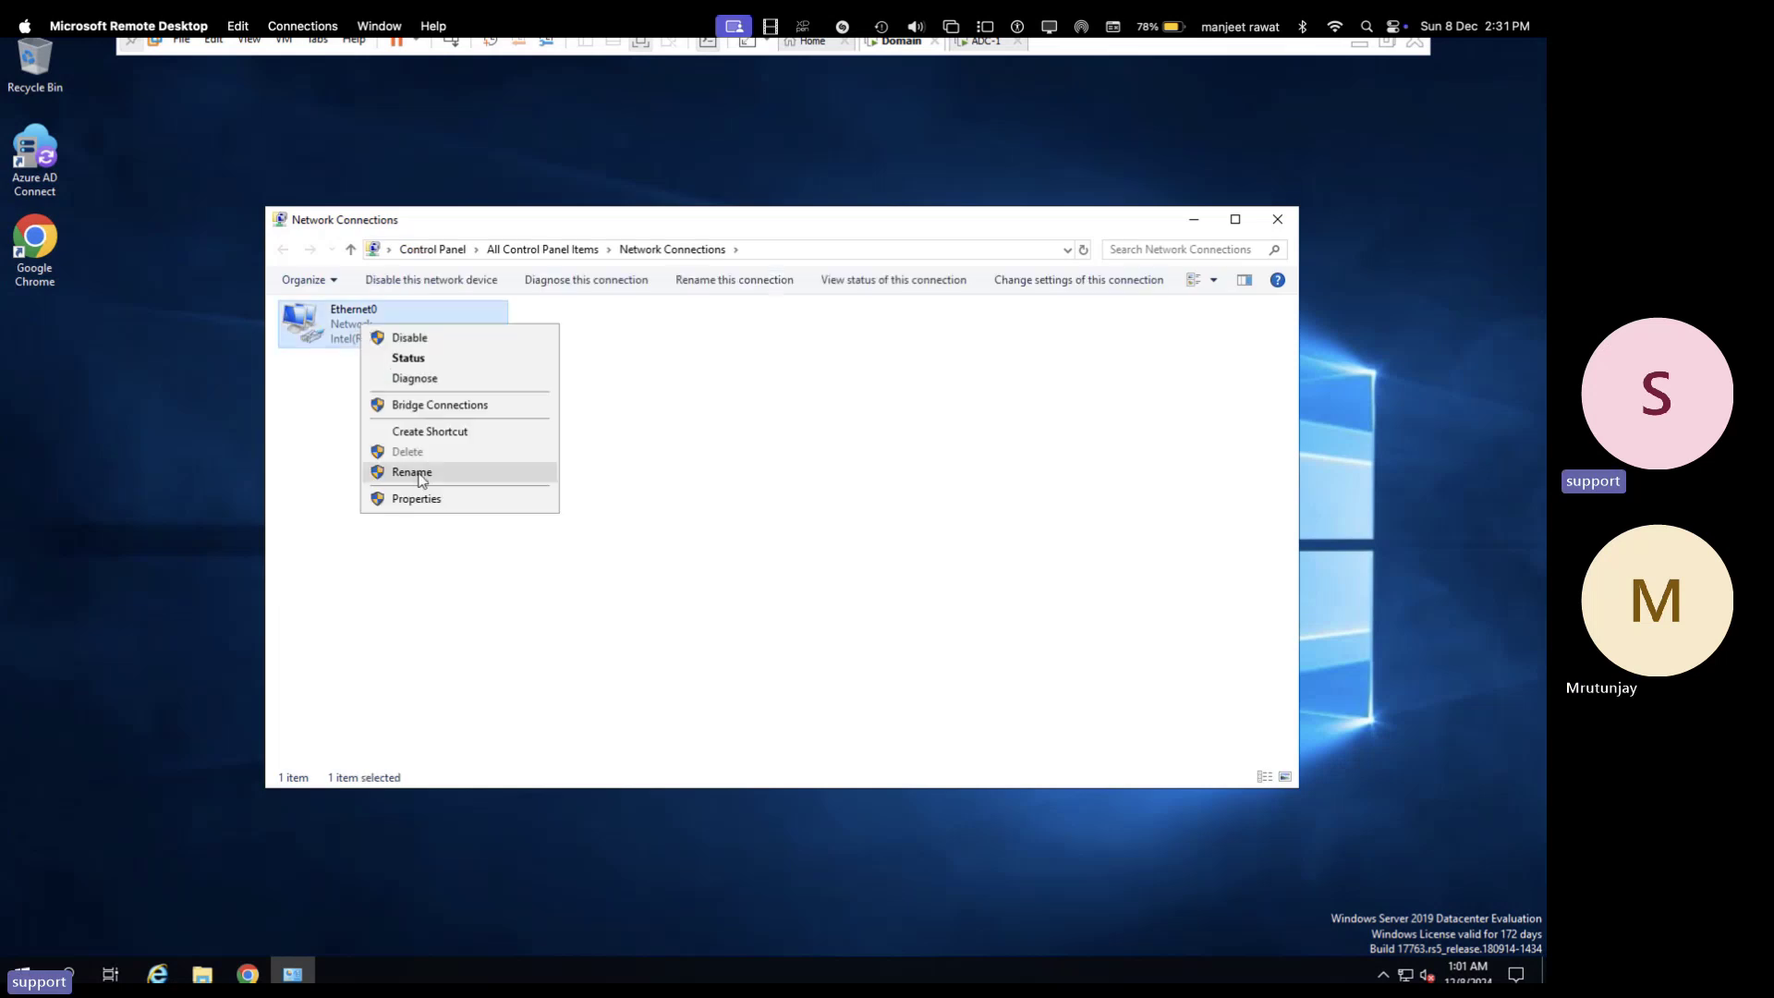
{"action": "left_click", "coordinate": [426, 505]}
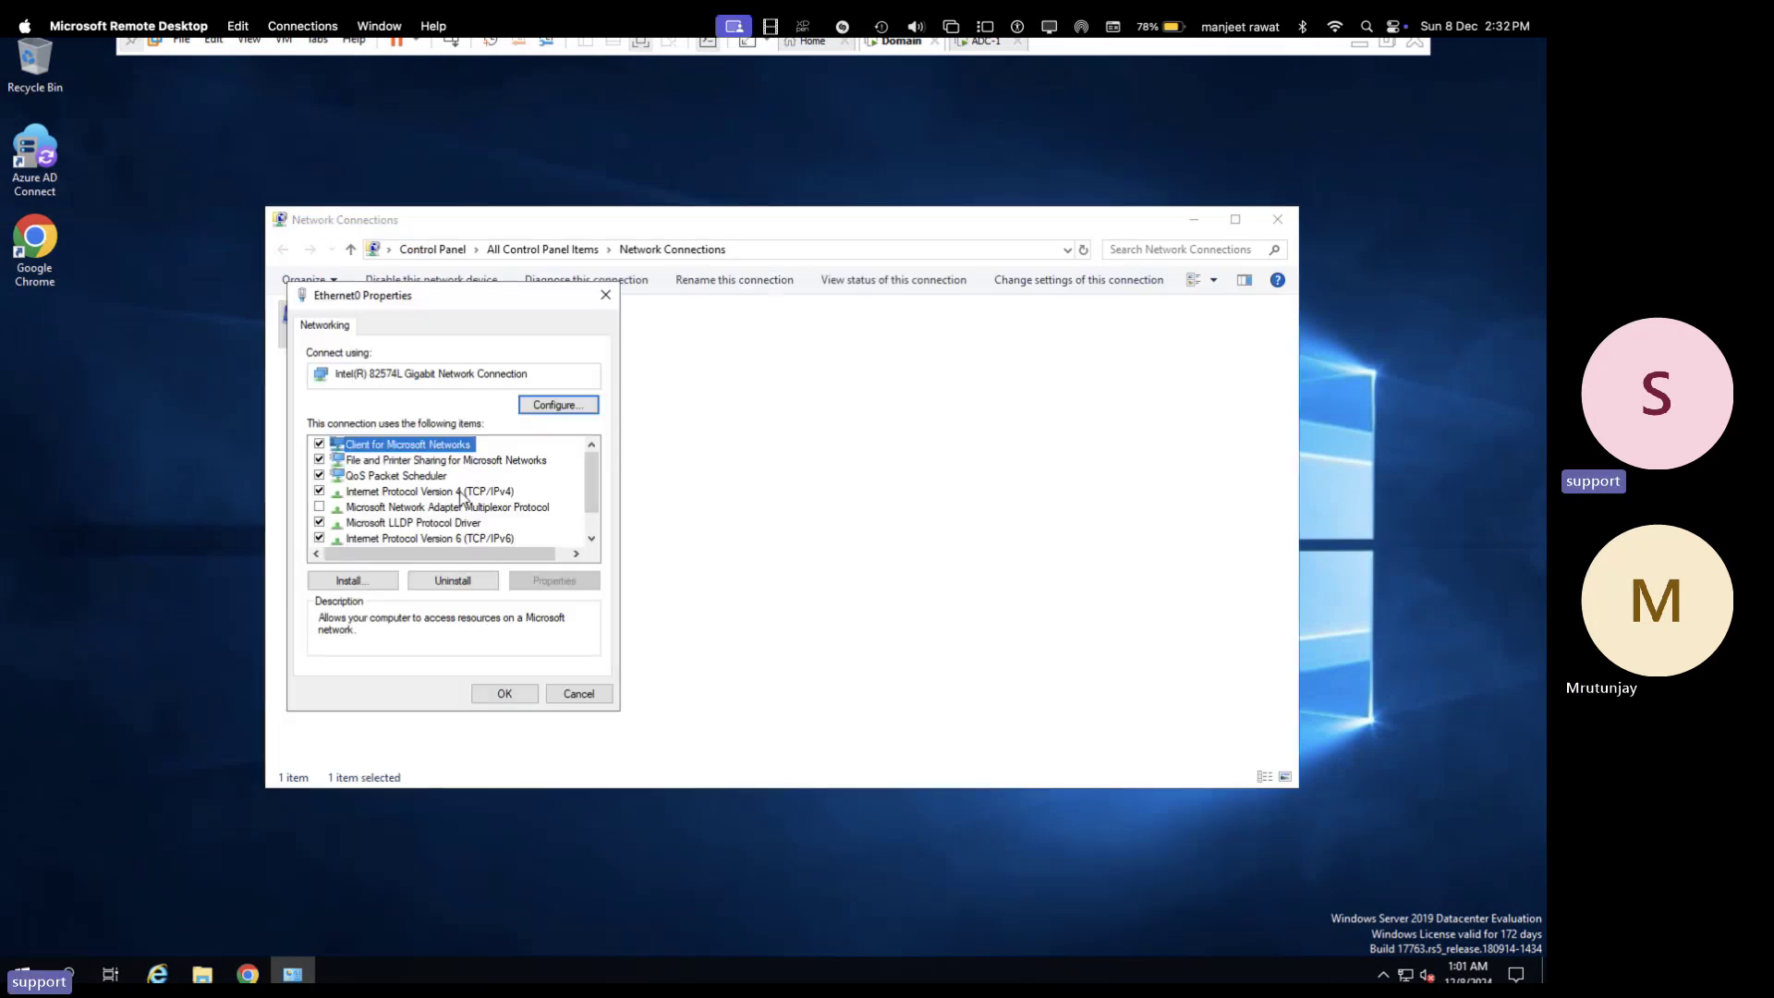
{"action": "left_click", "coordinate": [458, 491]}
- Open the Internet Protocol Version 4 settings for Ethernet0
{"action": "double_click", "coordinate": [458, 490]}
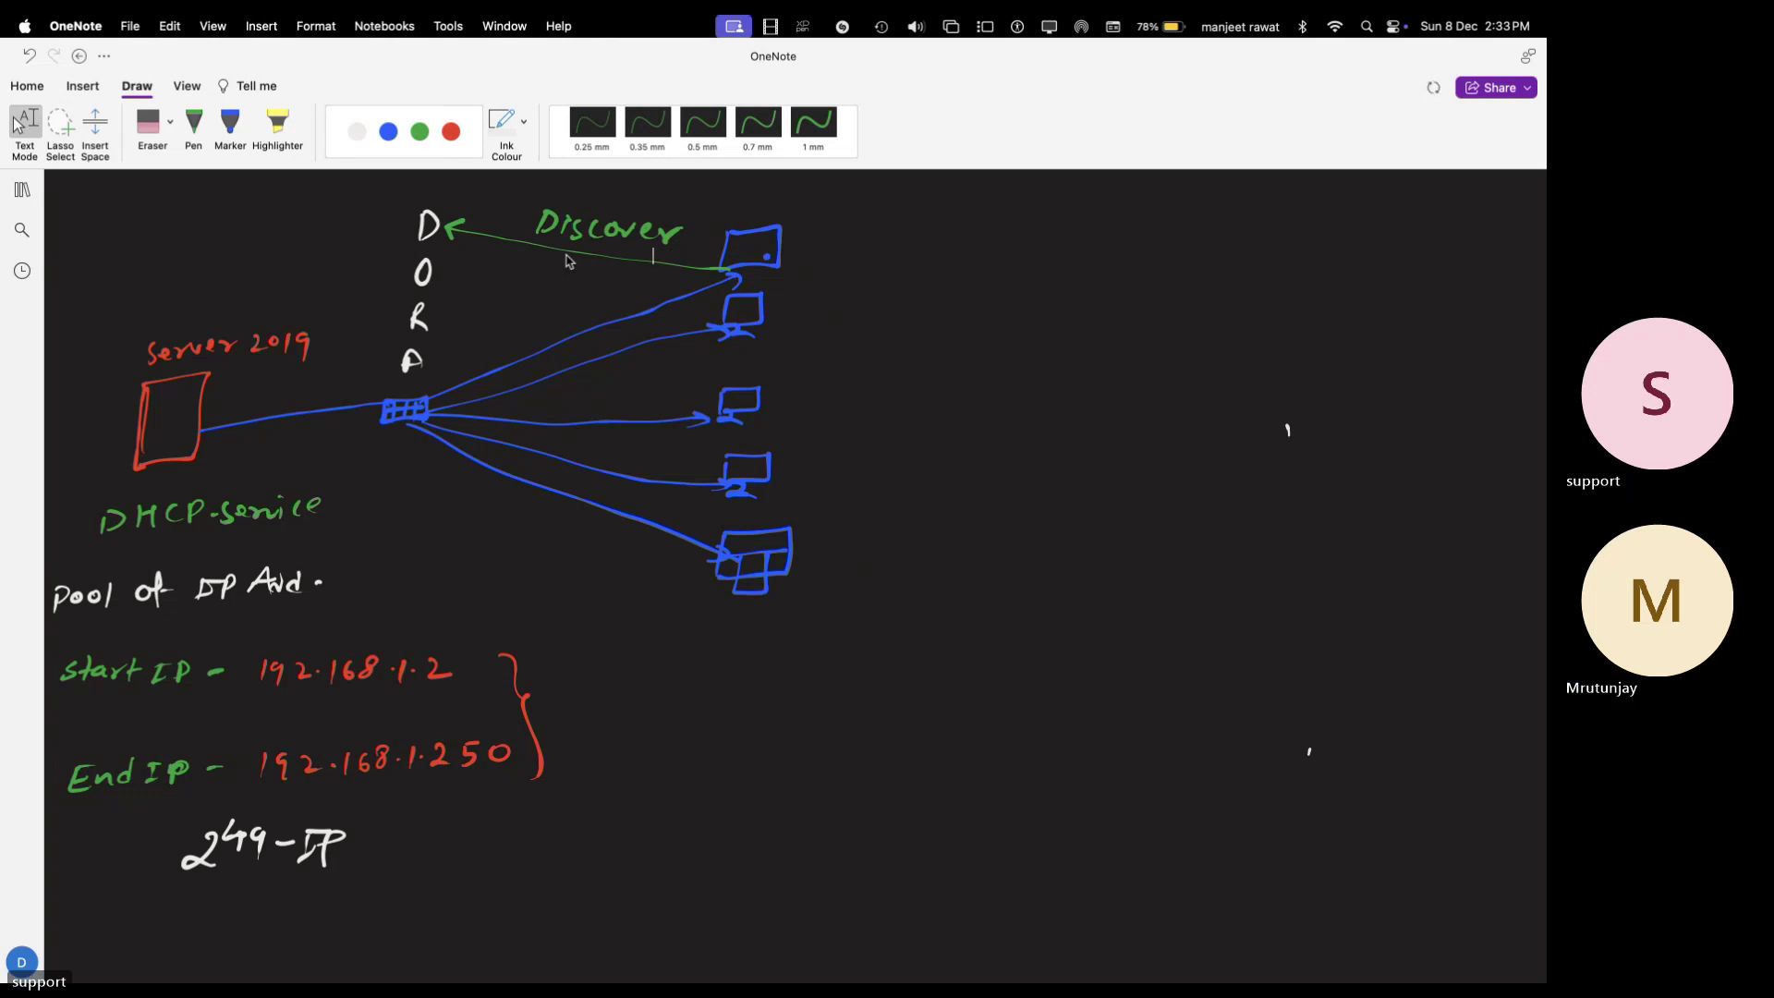
- Draw a green arrow from D to the server and a white 'offer' arrow back to O
{"action": "left_click", "coordinate": [194, 128]}
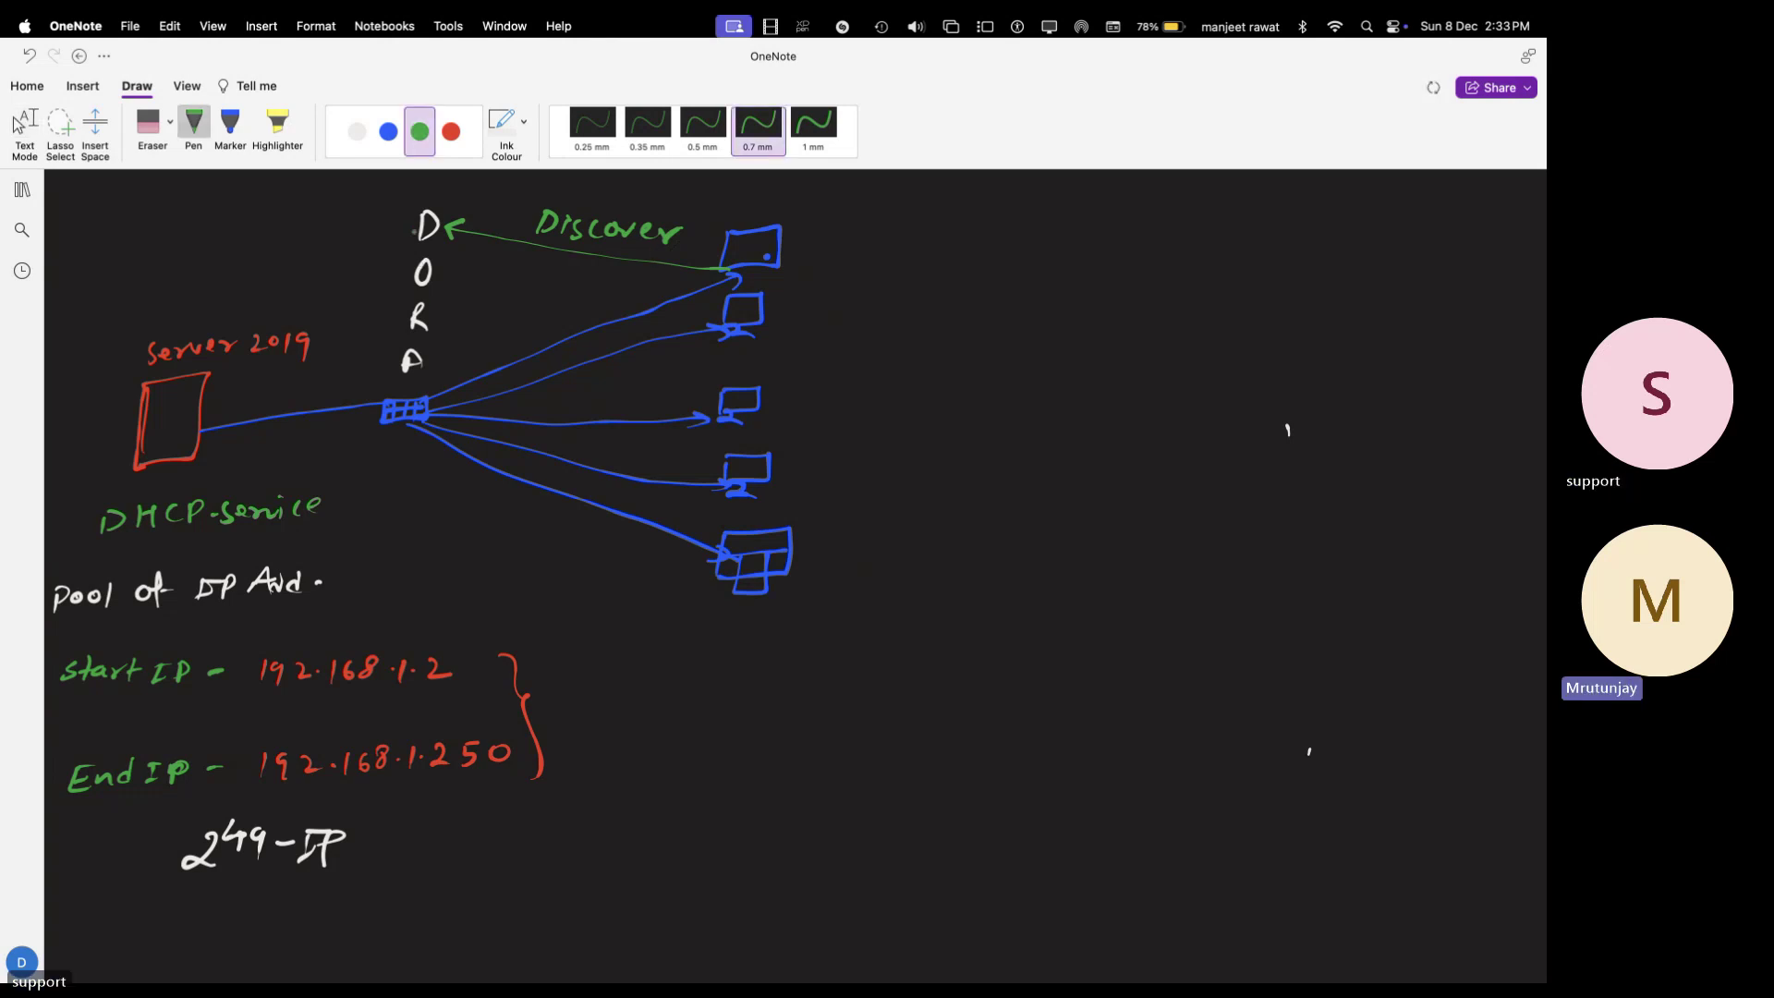
{"action": "mouse_move", "coordinate": [418, 239]}
{"action": "left_mouse_down"}
{"action": "mouse_move", "coordinate": [205, 374]}
{"action": "mouse_move", "coordinate": [225, 379]}
{"action": "left_mouse_up"}
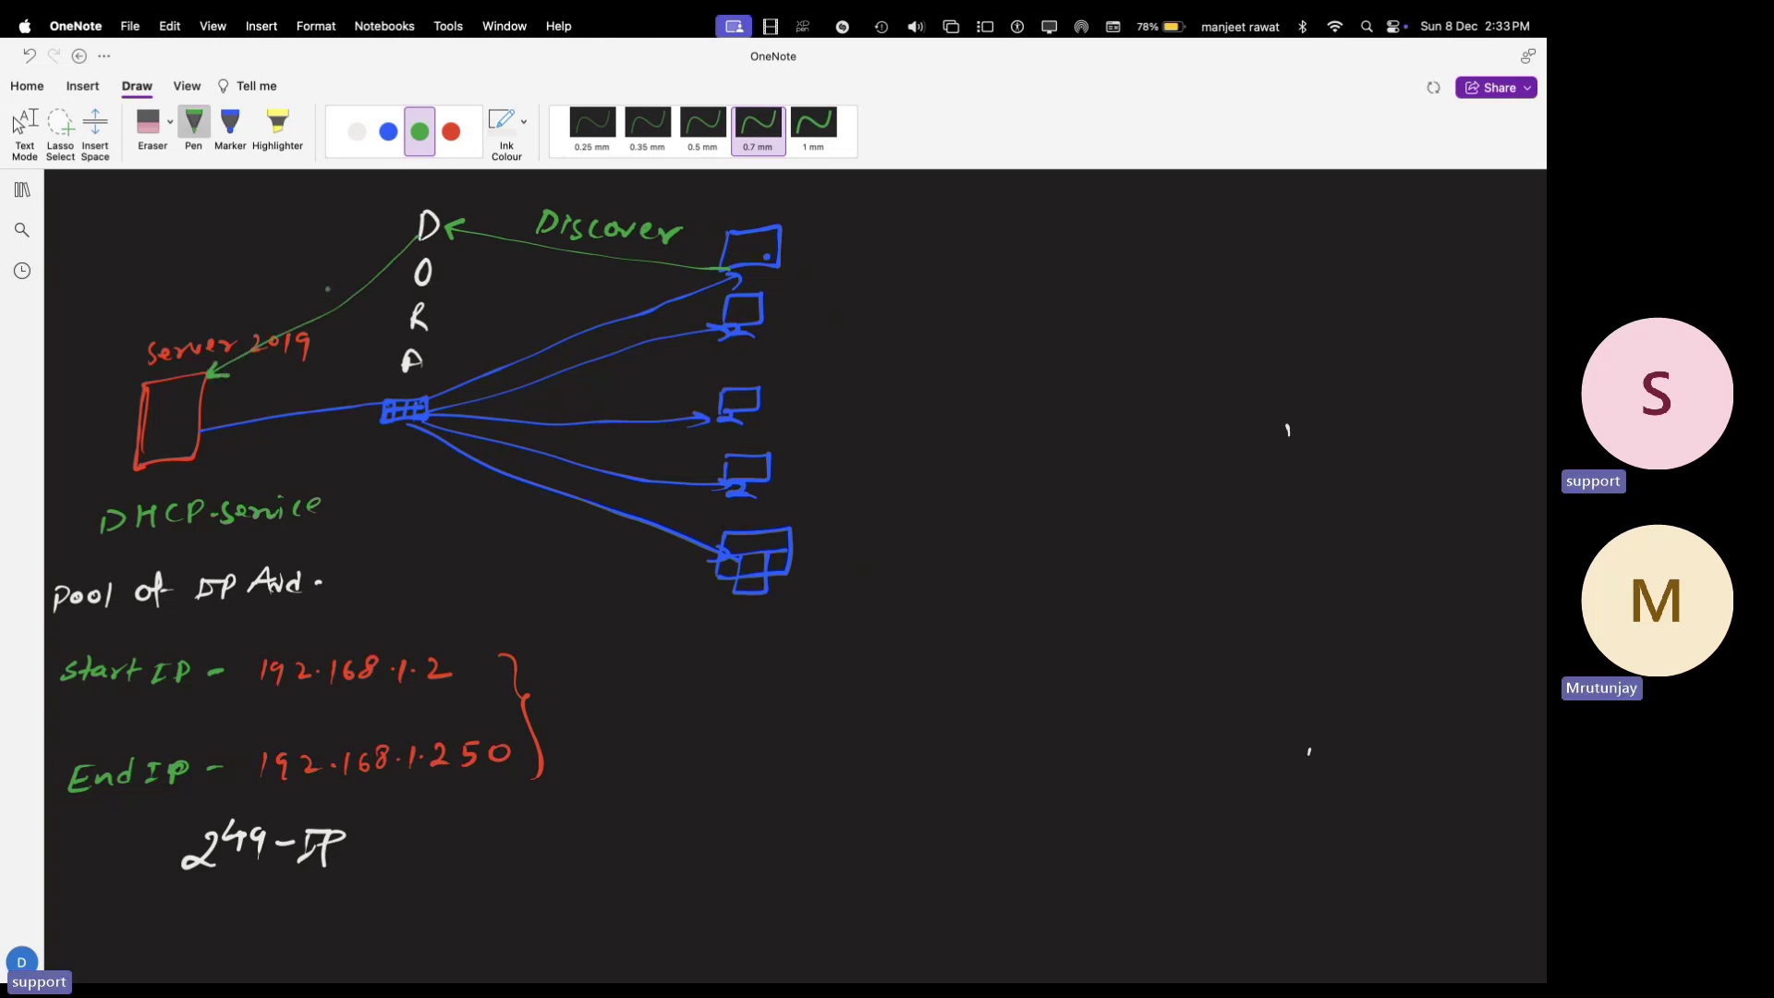
{"action": "left_click", "coordinate": [354, 140]}
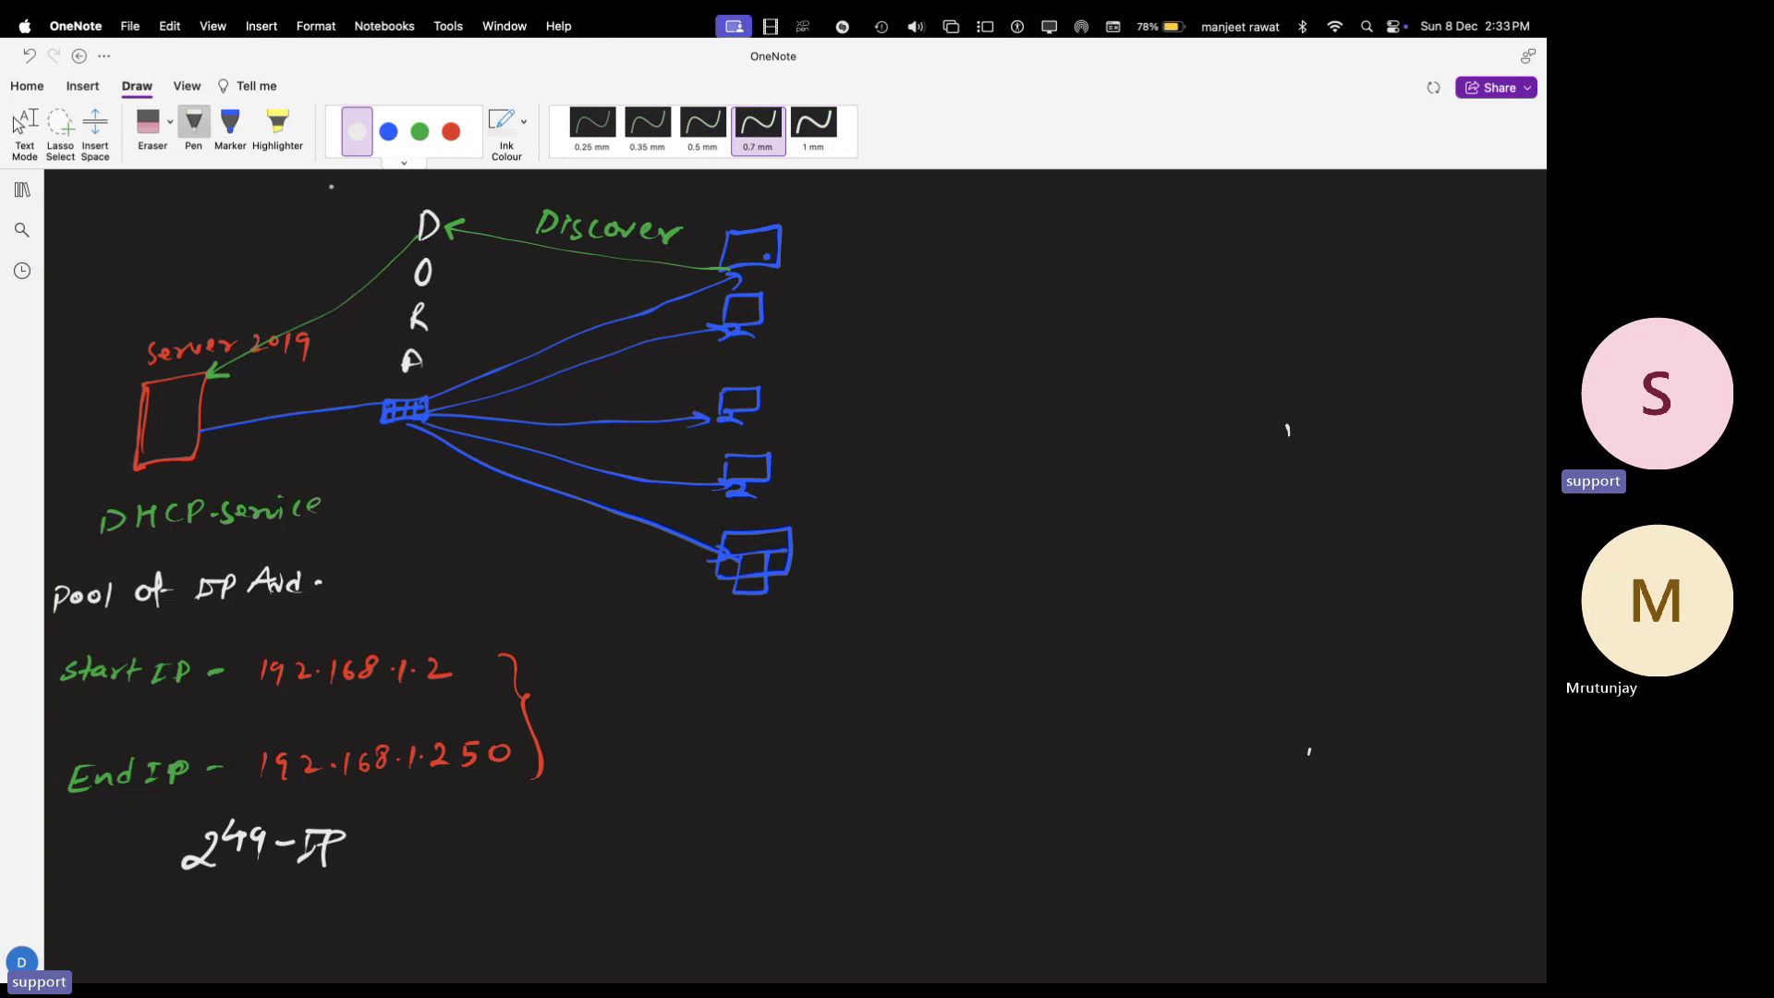
{"action": "left_click_drag", "start_coordinate": [202, 407], "coordinate": [406, 292]}
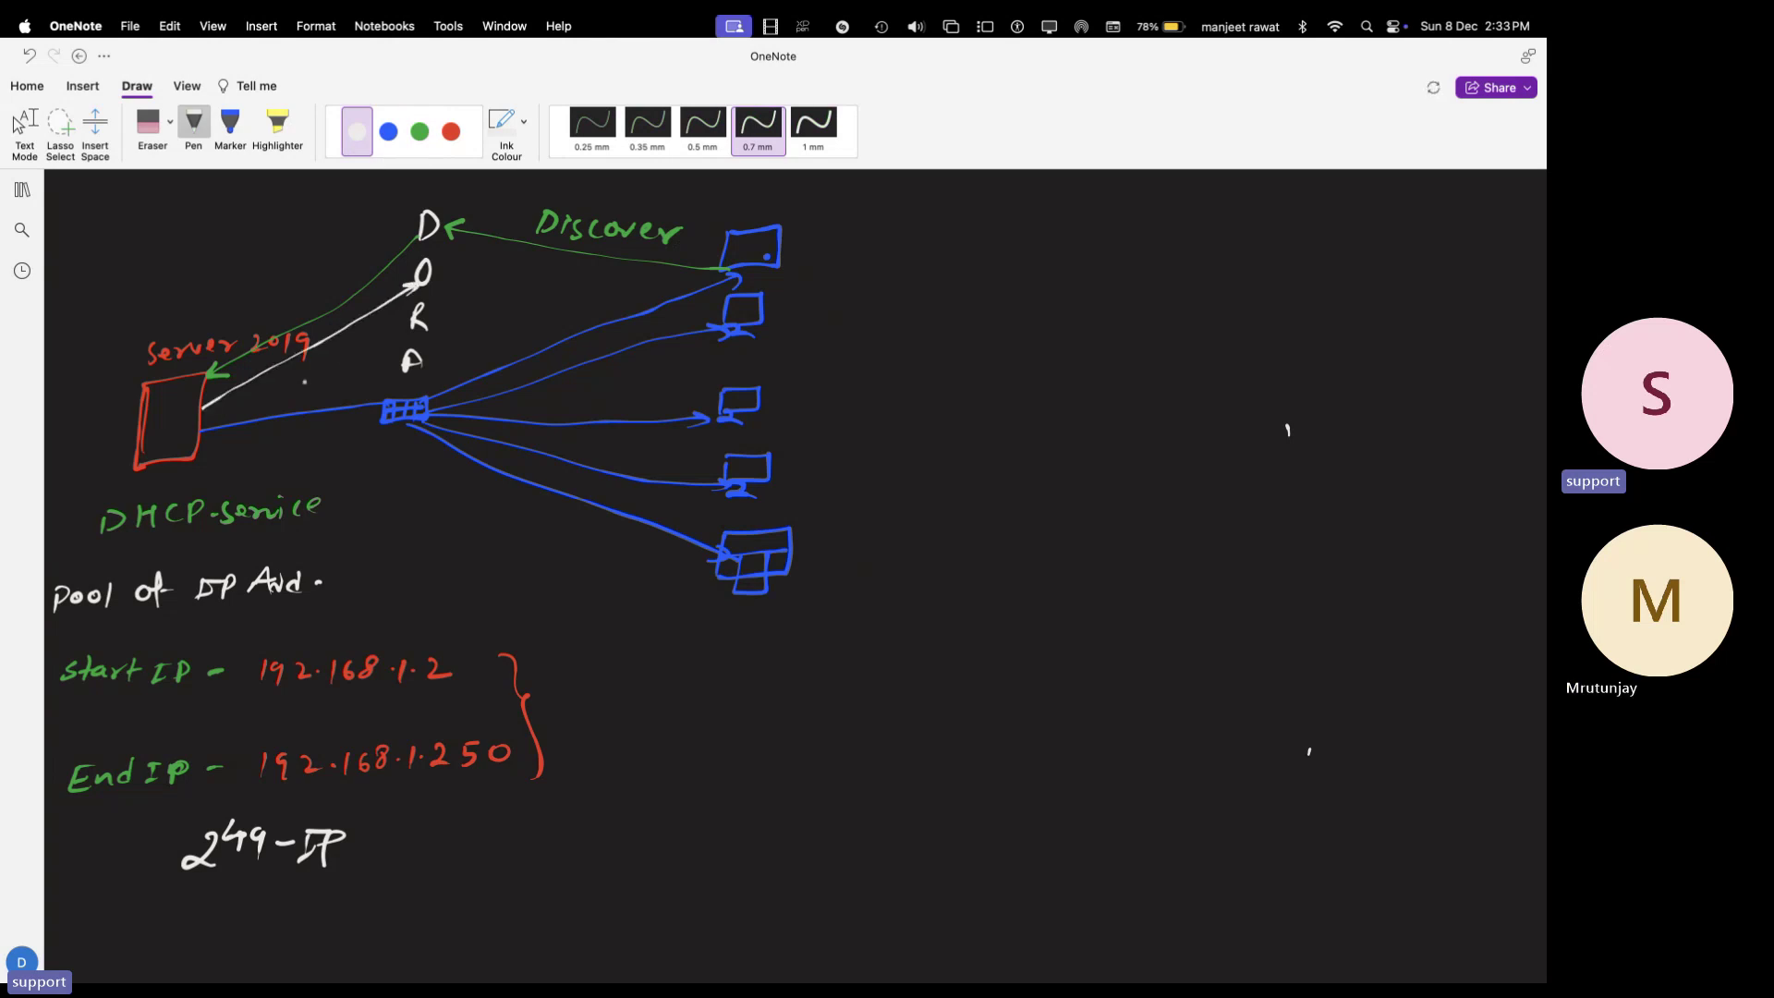
{"action": "left_click_drag", "start_coordinate": [304, 370], "coordinate": [370, 334]}
{"action": "key", "text": "Escape"}
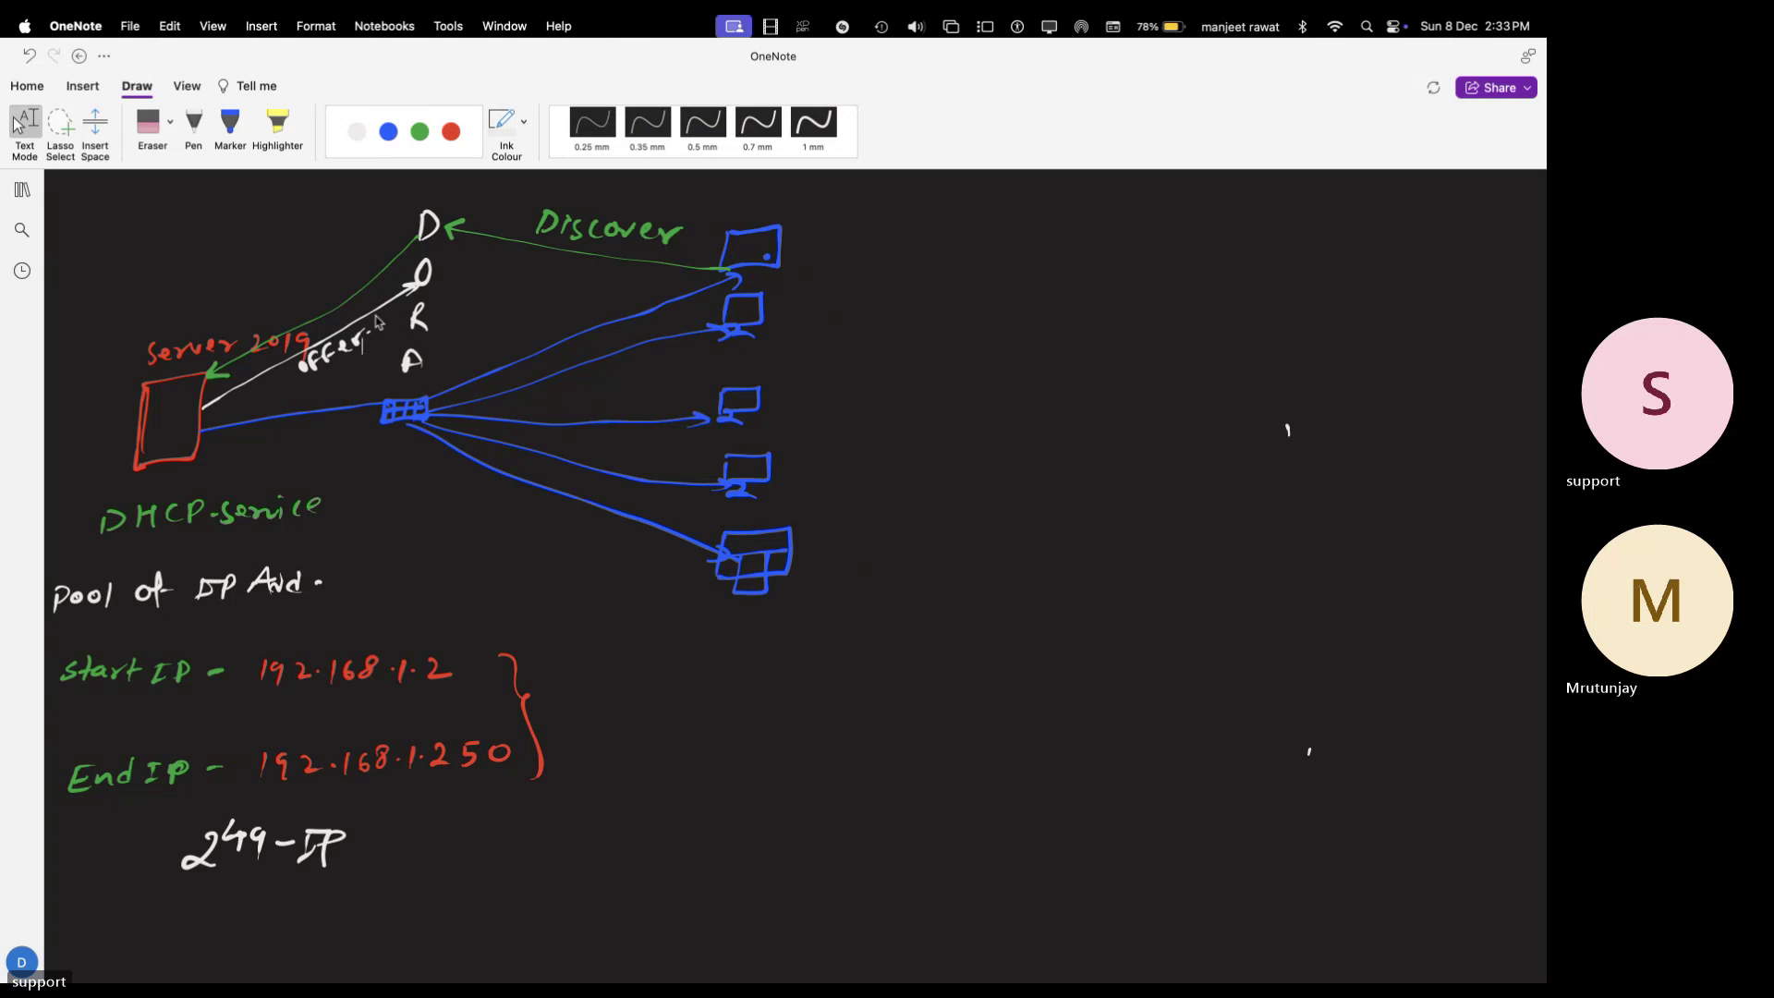
- Draw green arrows from O to the second computer, then to R as Request, and on to the server
{"action": "left_click", "coordinate": [193, 127]}
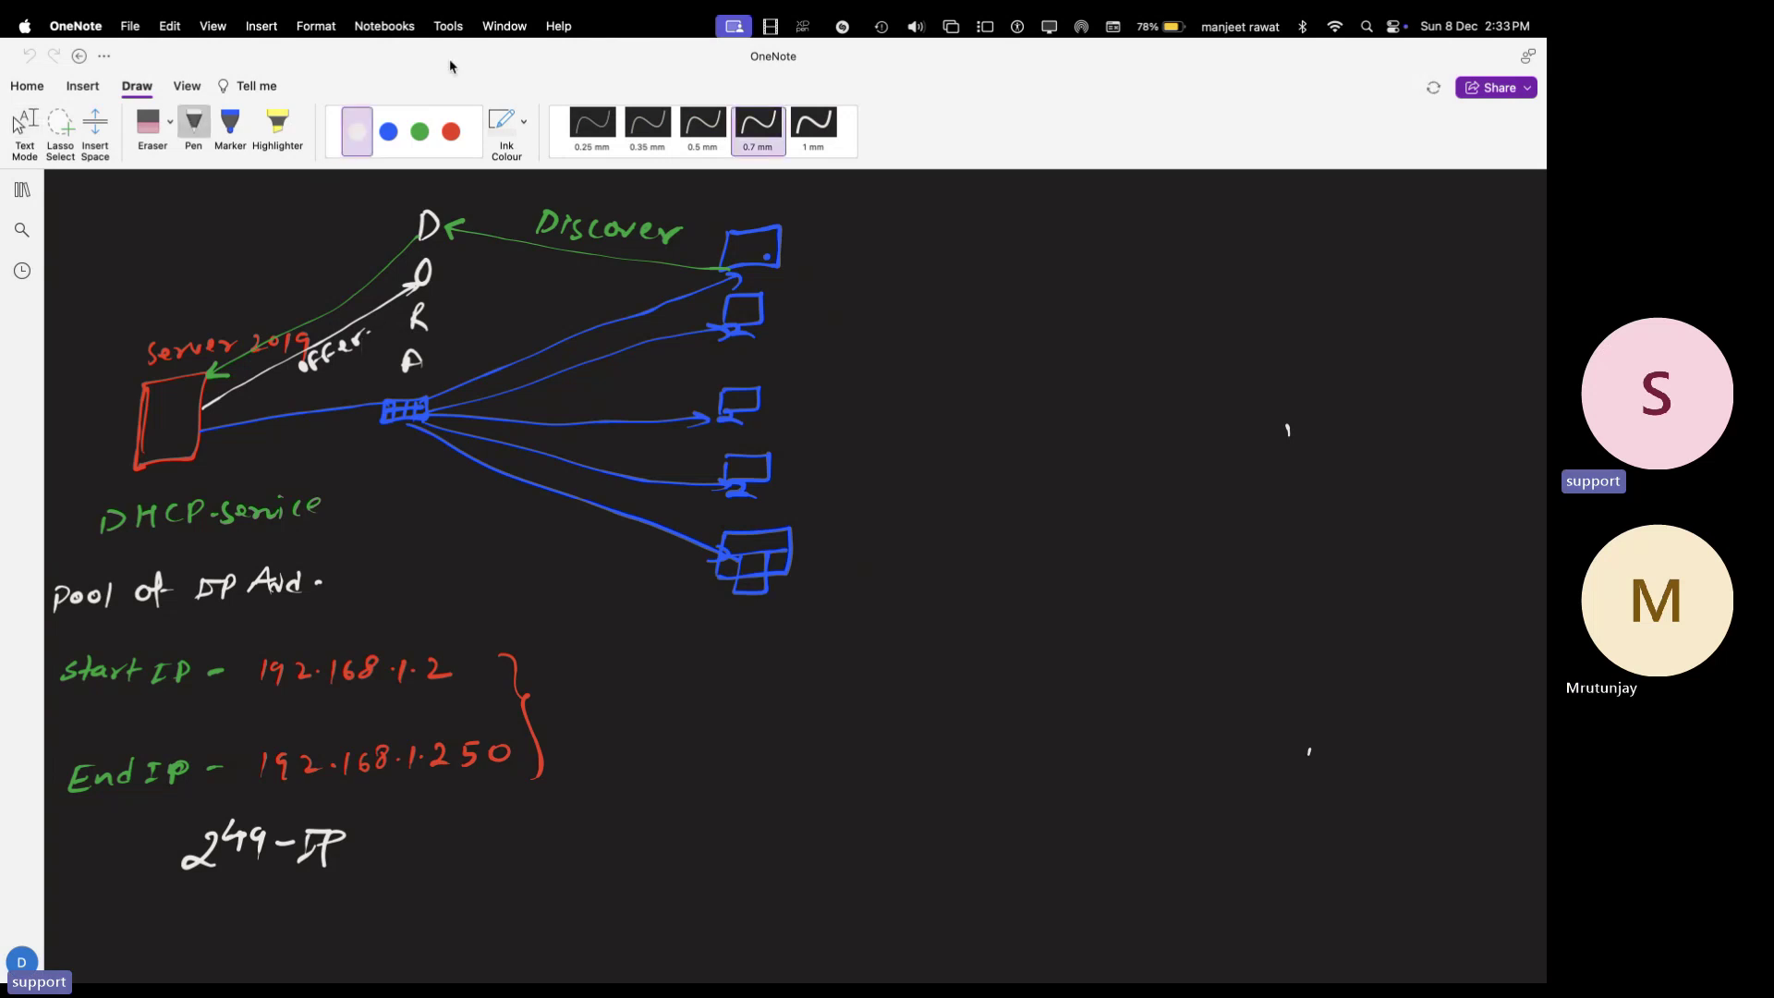
{"action": "left_click", "coordinate": [419, 133]}
{"action": "left_click_drag", "start_coordinate": [437, 274], "coordinate": [728, 294]}
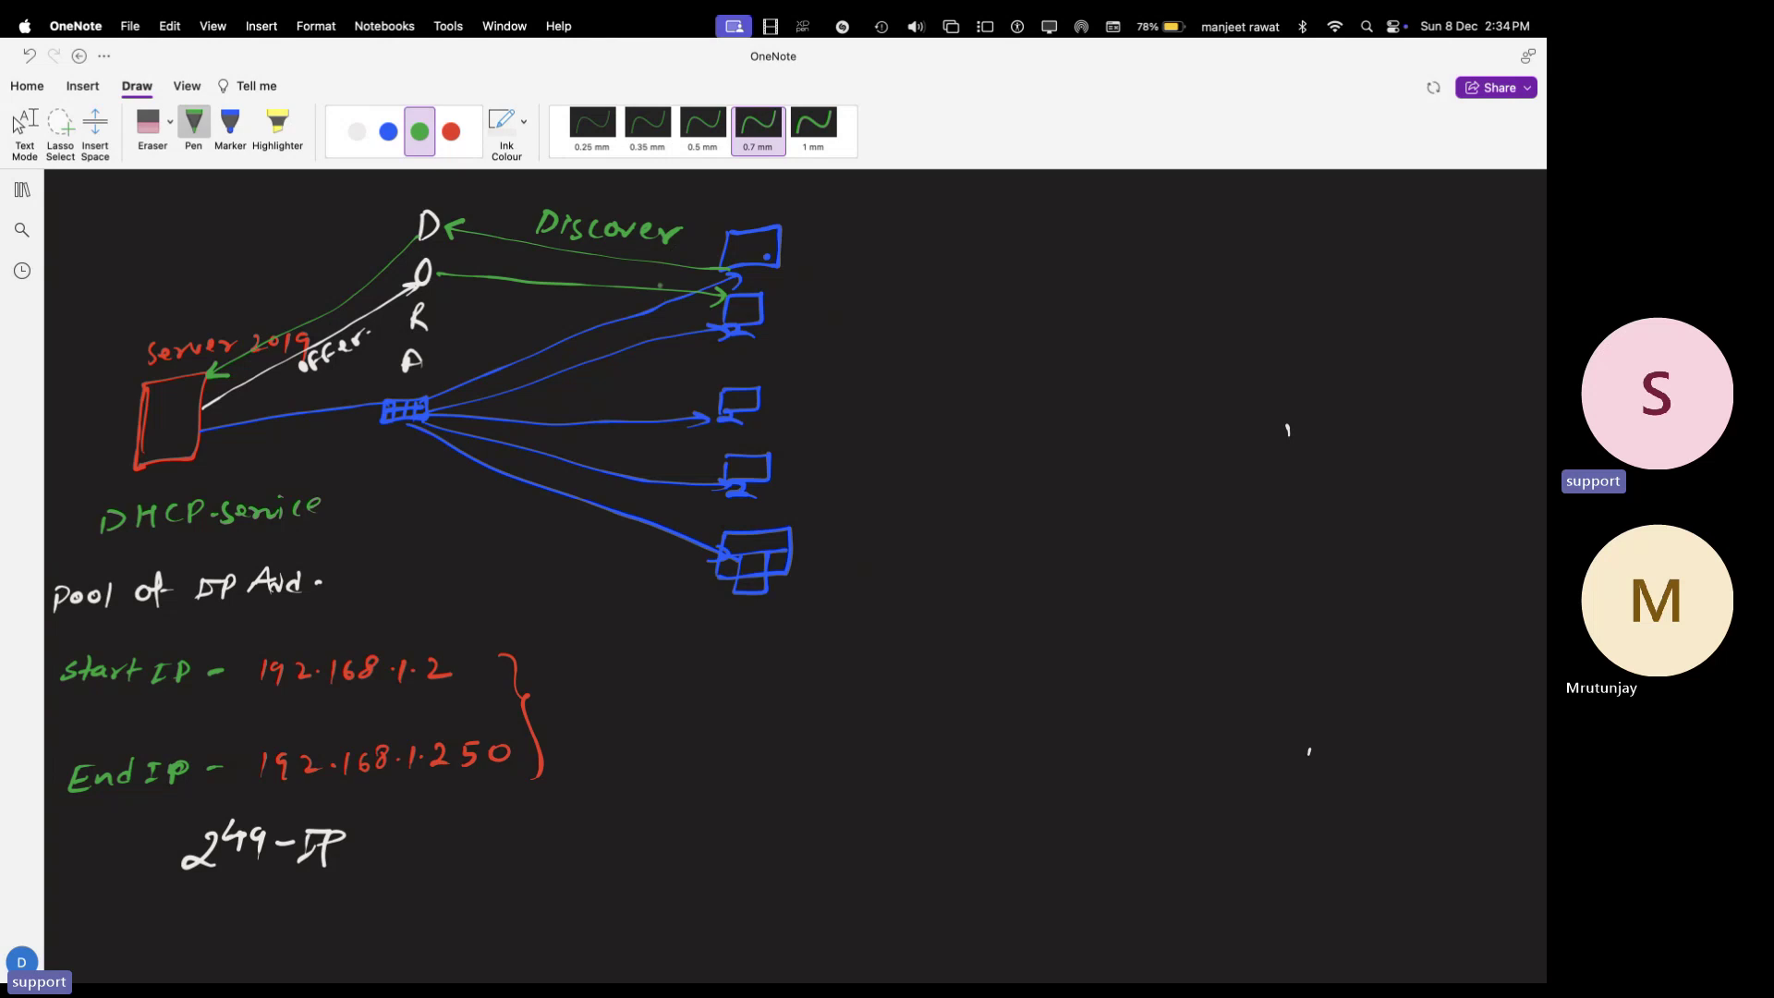
{"action": "key", "text": "Escape"}
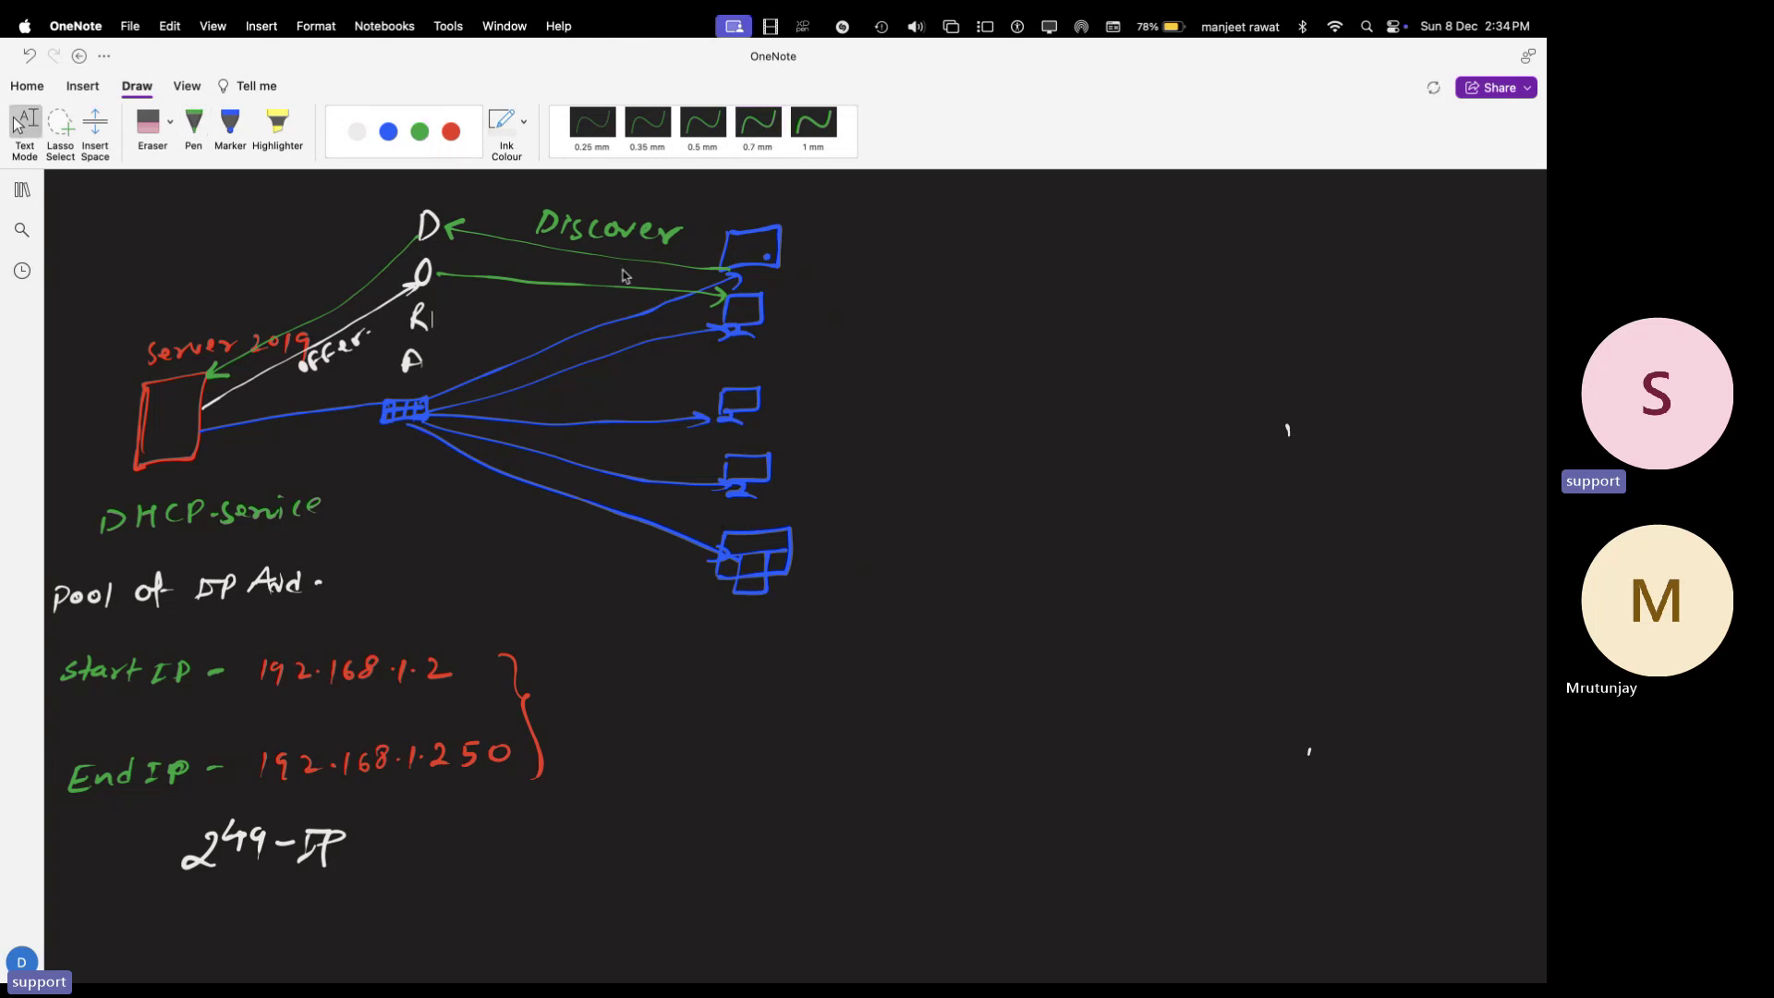
{"action": "left_click", "coordinate": [757, 122]}
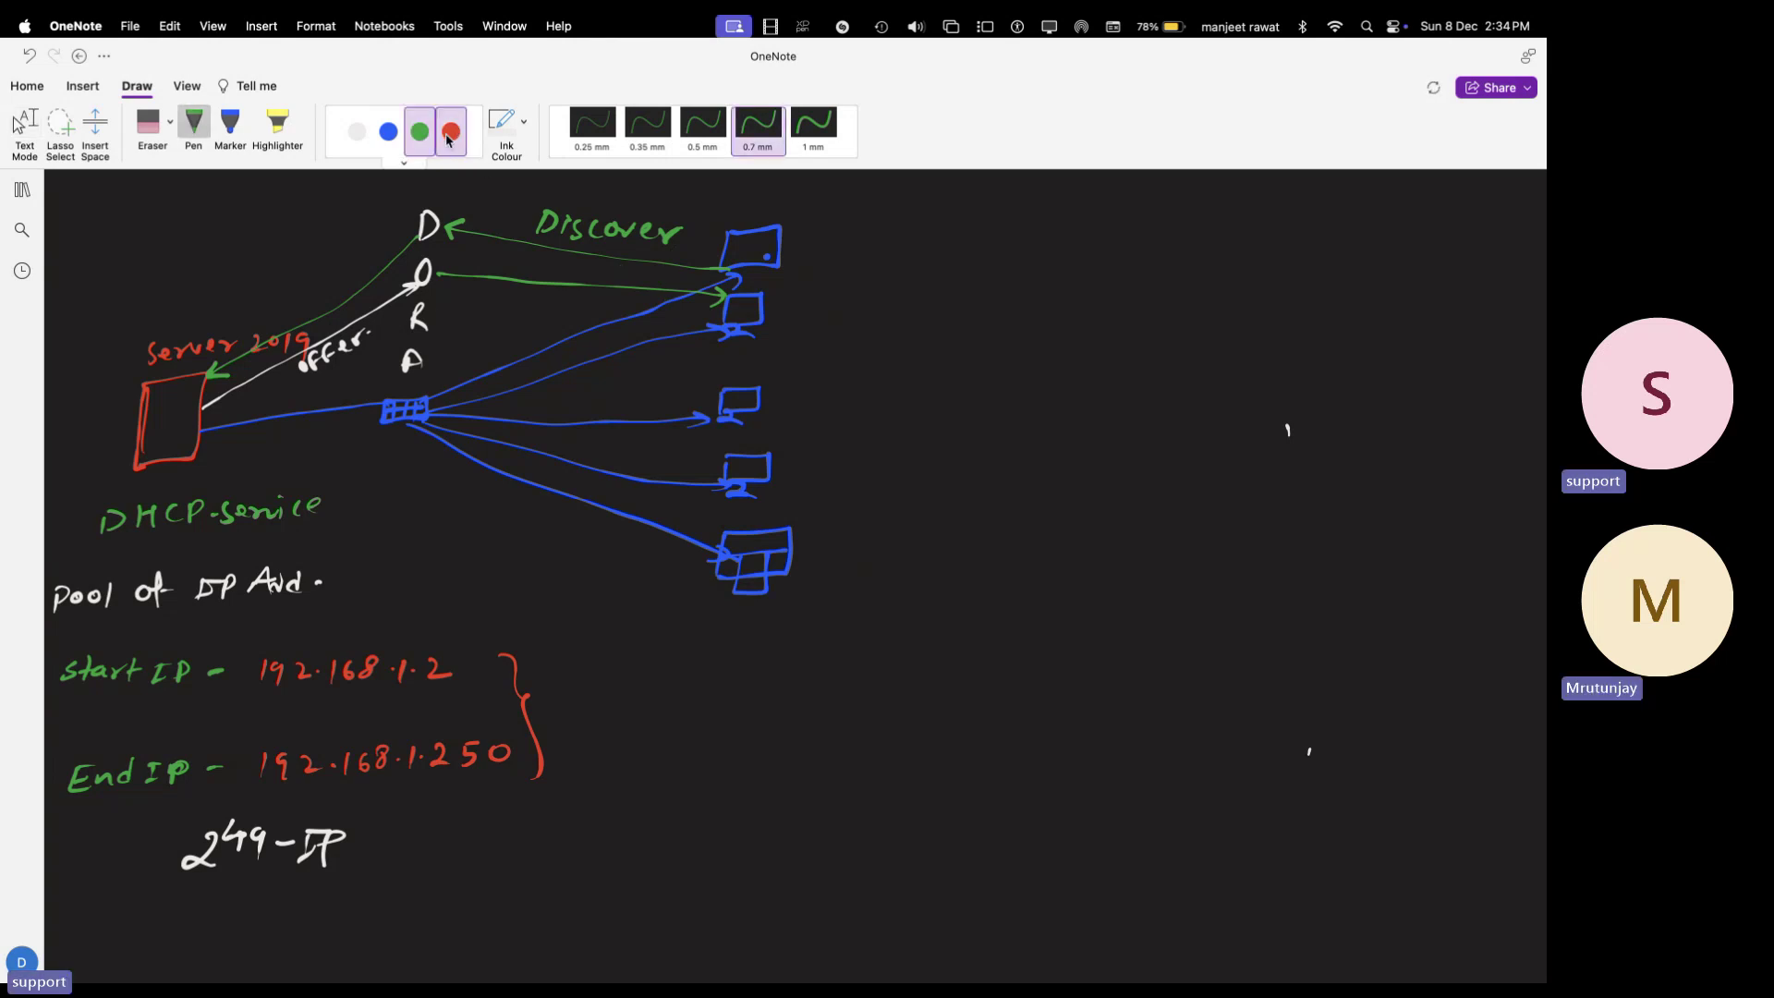
{"action": "mouse_move", "coordinate": [726, 313]}
{"action": "left_mouse_down"}
{"action": "mouse_move", "coordinate": [434, 325]}
{"action": "mouse_move", "coordinate": [587, 299]}
{"action": "left_mouse_up"}
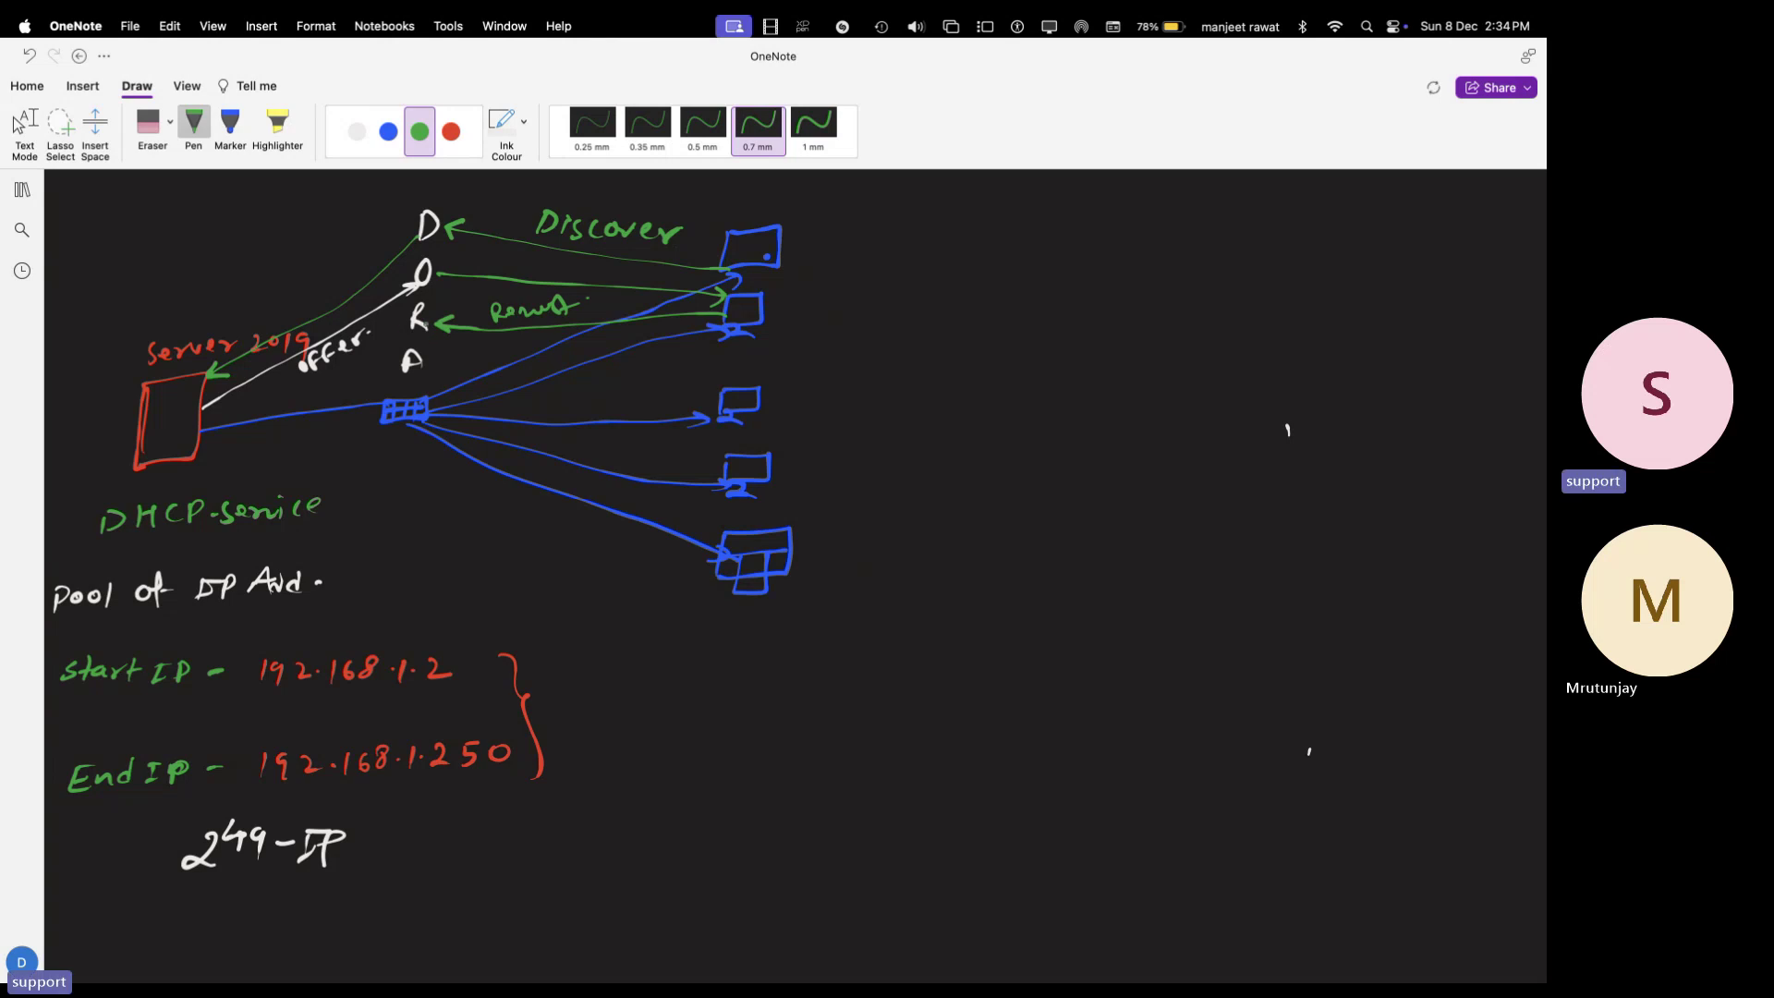
{"action": "left_click_drag", "start_coordinate": [393, 333], "coordinate": [254, 398]}
- Add a white Ack arrow from the server through A to the client
{"action": "left_click", "coordinate": [357, 131]}
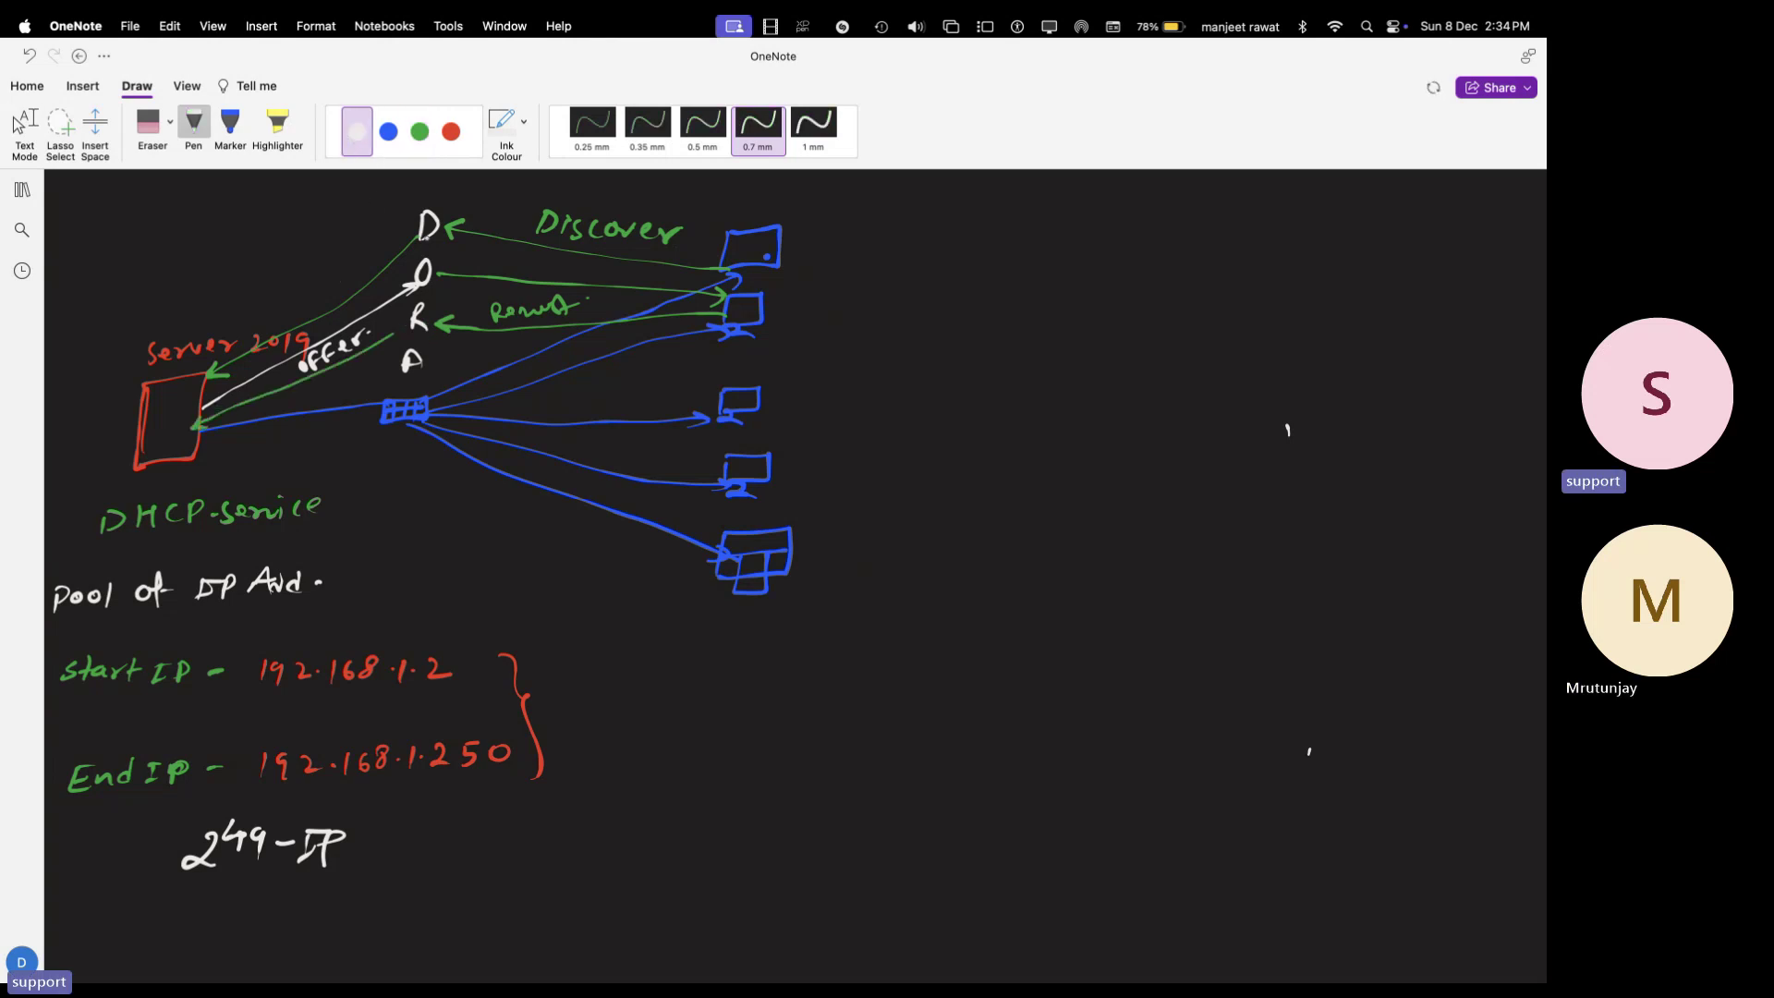
{"action": "left_click", "coordinate": [470, 225]}
{"action": "left_click", "coordinate": [419, 133]}
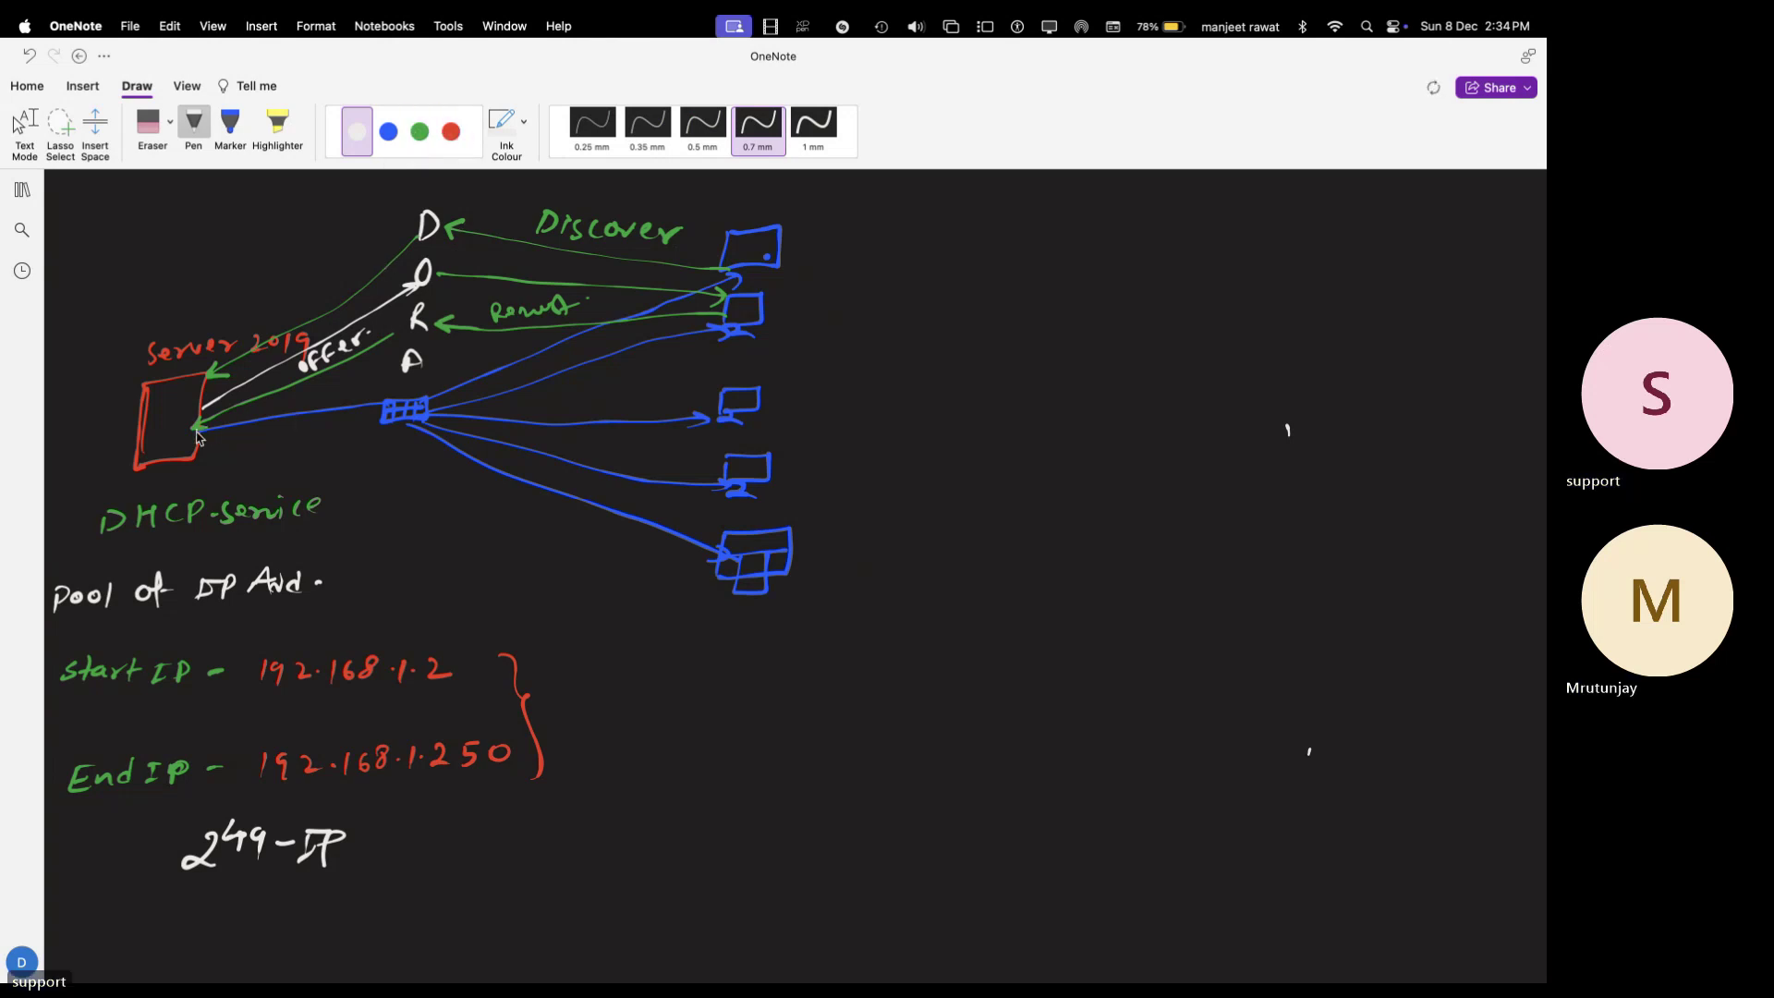
{"action": "mouse_move", "coordinate": [198, 437]}
{"action": "left_mouse_down"}
{"action": "mouse_move", "coordinate": [467, 349]}
{"action": "mouse_move", "coordinate": [719, 313]}
{"action": "left_mouse_up"}
{"action": "key", "text": "Escape"}
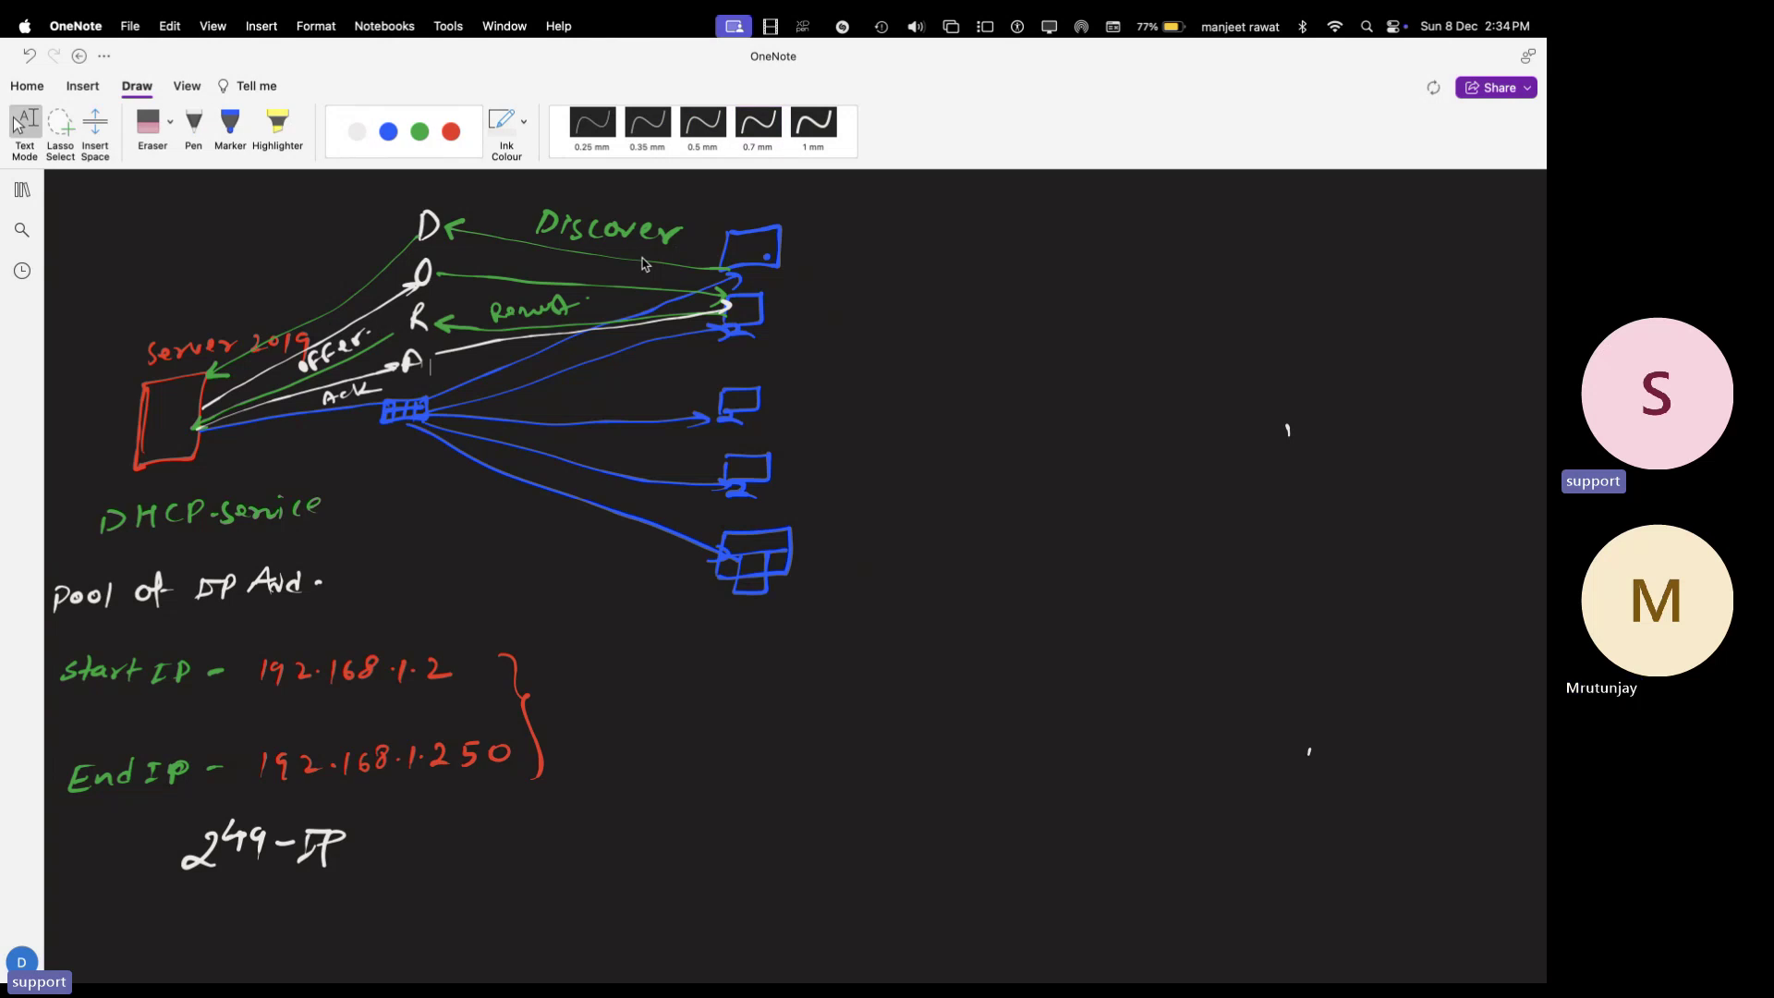
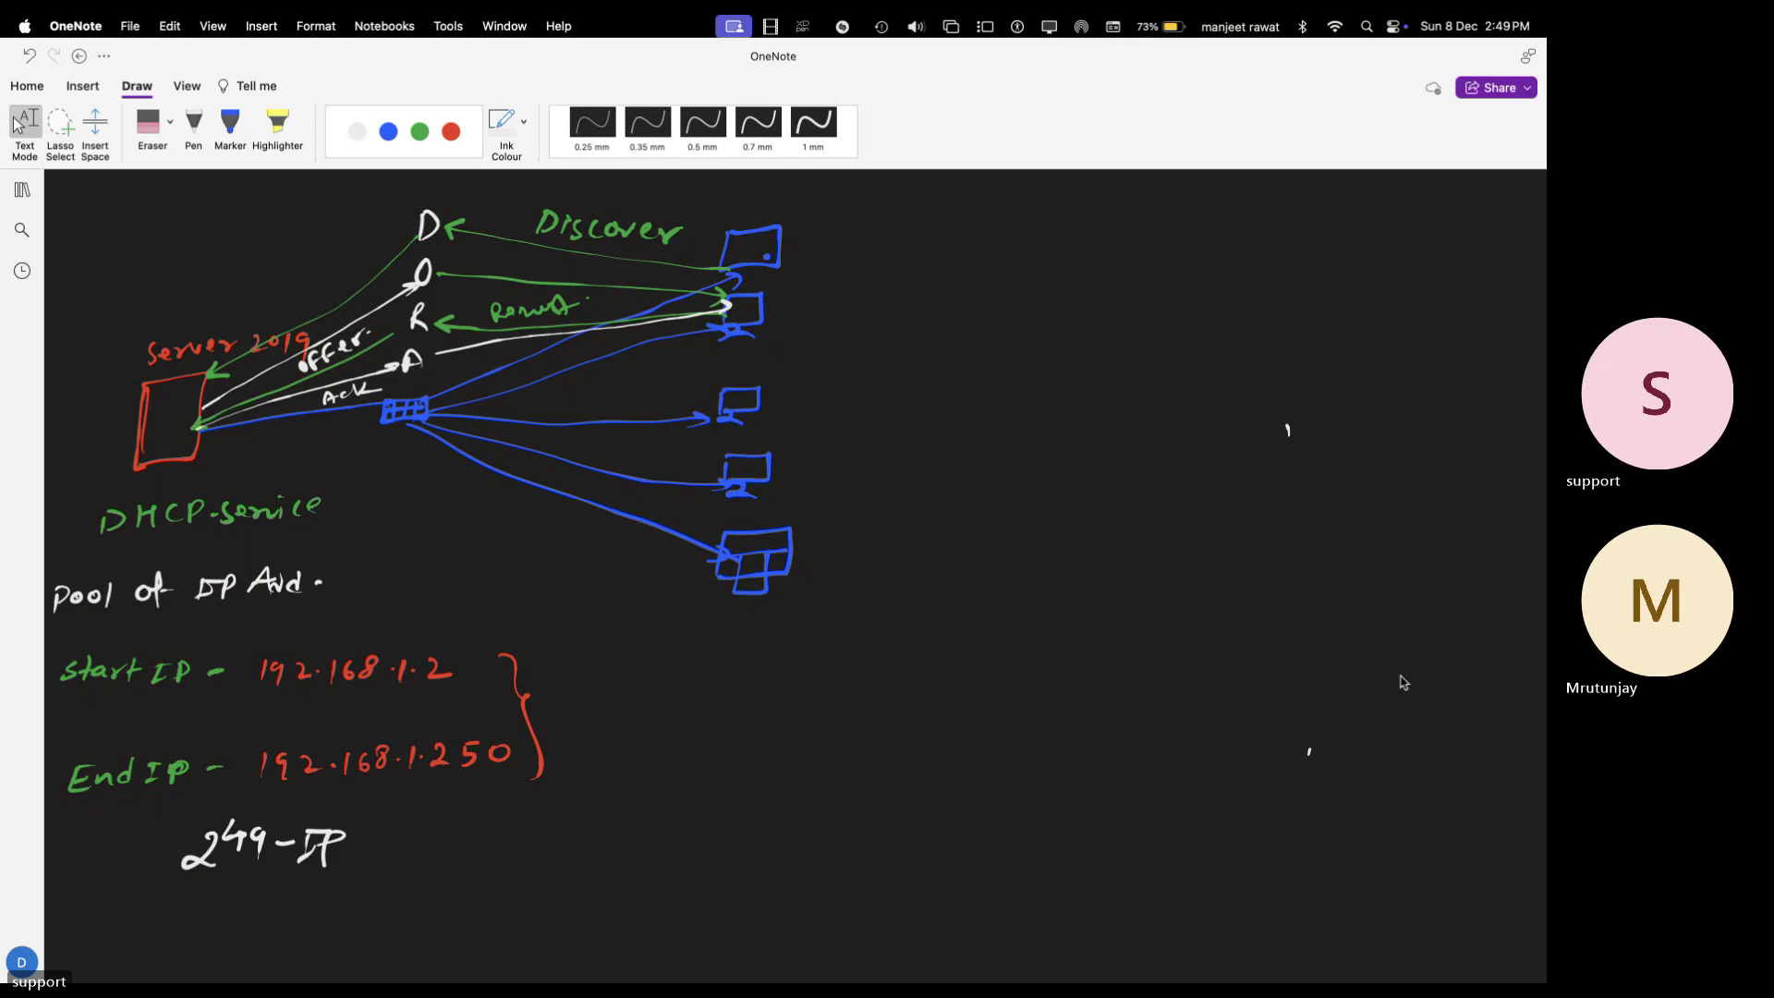
- Switch from the OneNote DHCP sketch to the Remote Desktop session on the server's lock screen
{"action": "key", "text": "ctrl+Right"}
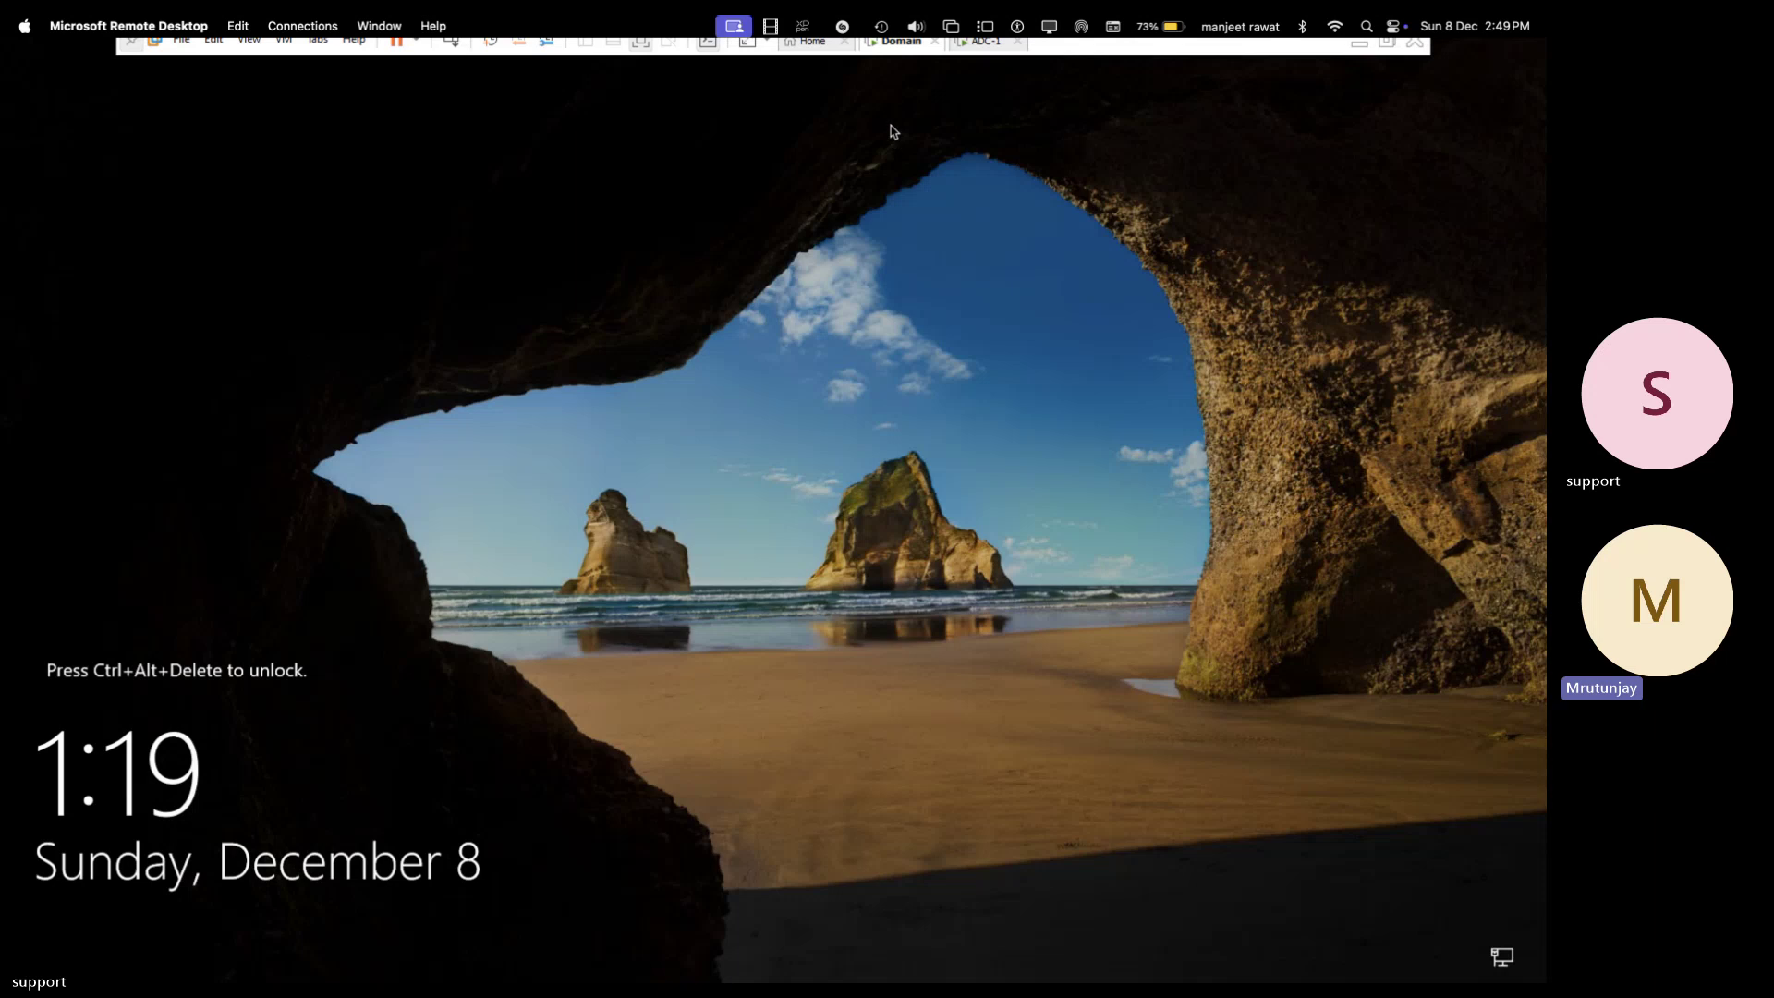
- Unlock the Windows Server session with Ctrl+Alt+Del and the administrator password
{"action": "left_click", "coordinate": [454, 47]}
{"action": "type", "text": "a"}
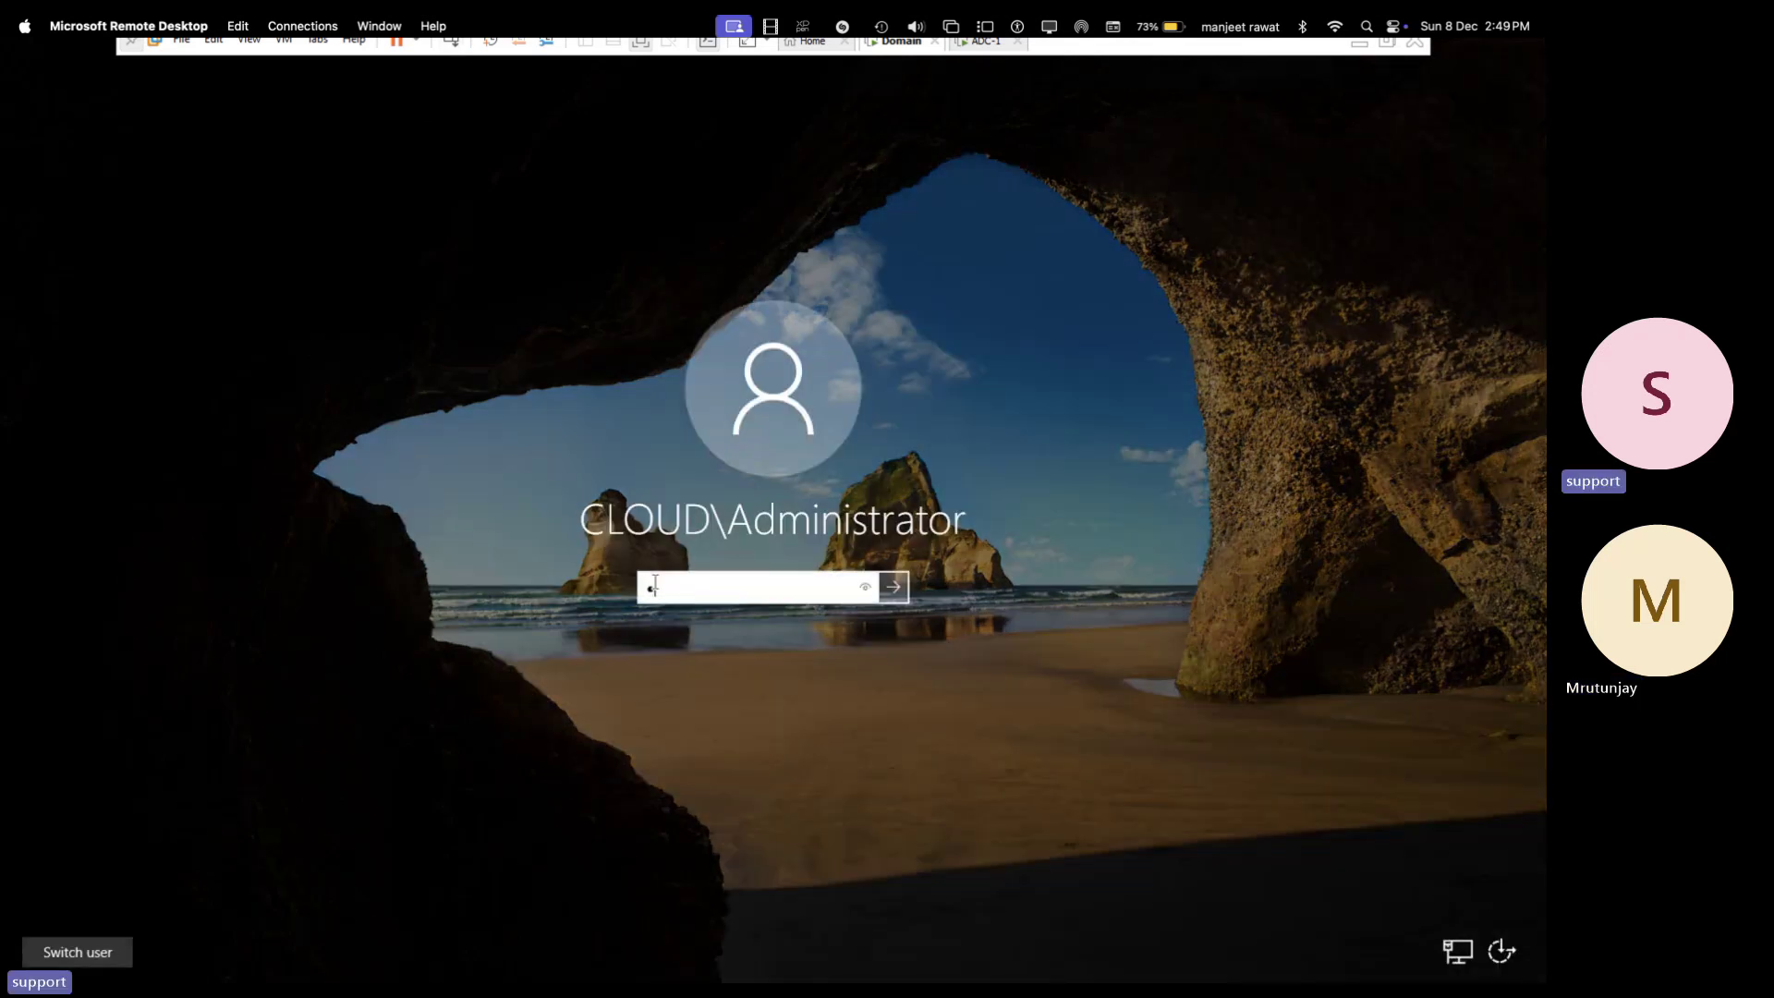
{"action": "type", "text": "dmin@123"}
{"action": "key", "text": "Return"}
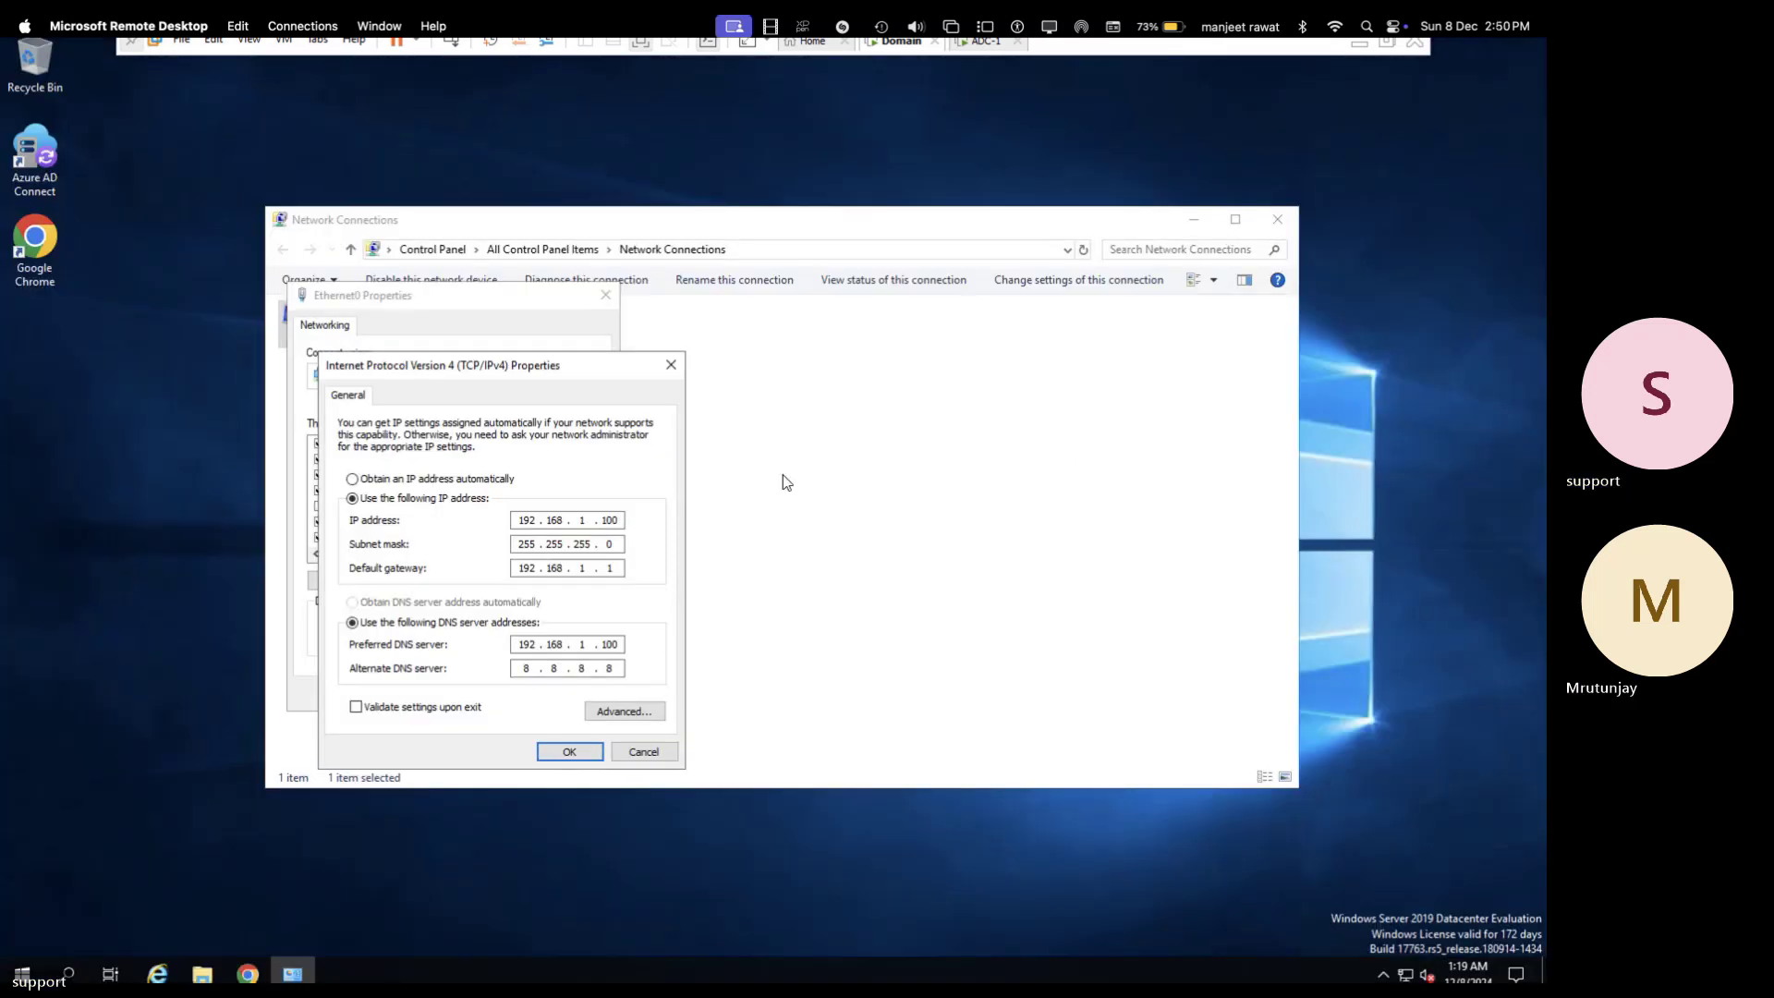
- Cancel the IPv4 dialog, close Ethernet0 Properties and Network Connections, and bring up Start
{"action": "left_click", "coordinate": [635, 755]}
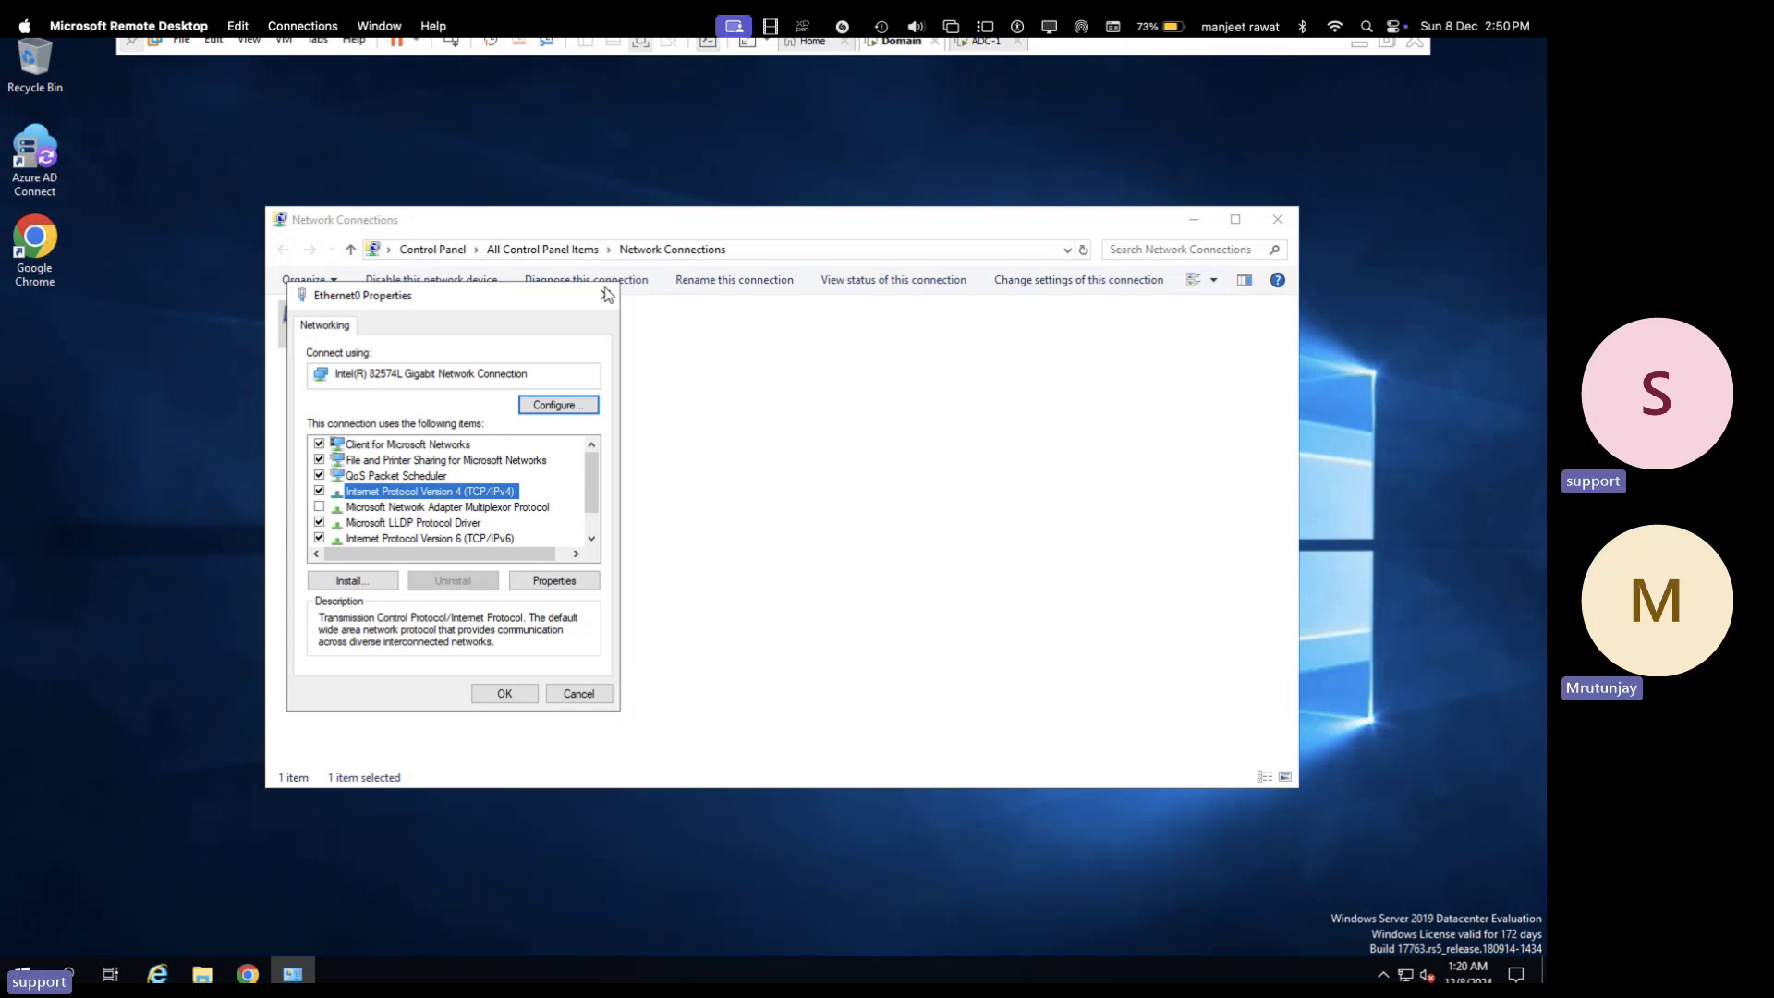
{"action": "left_click", "coordinate": [605, 294]}
{"action": "left_click", "coordinate": [1278, 219]}
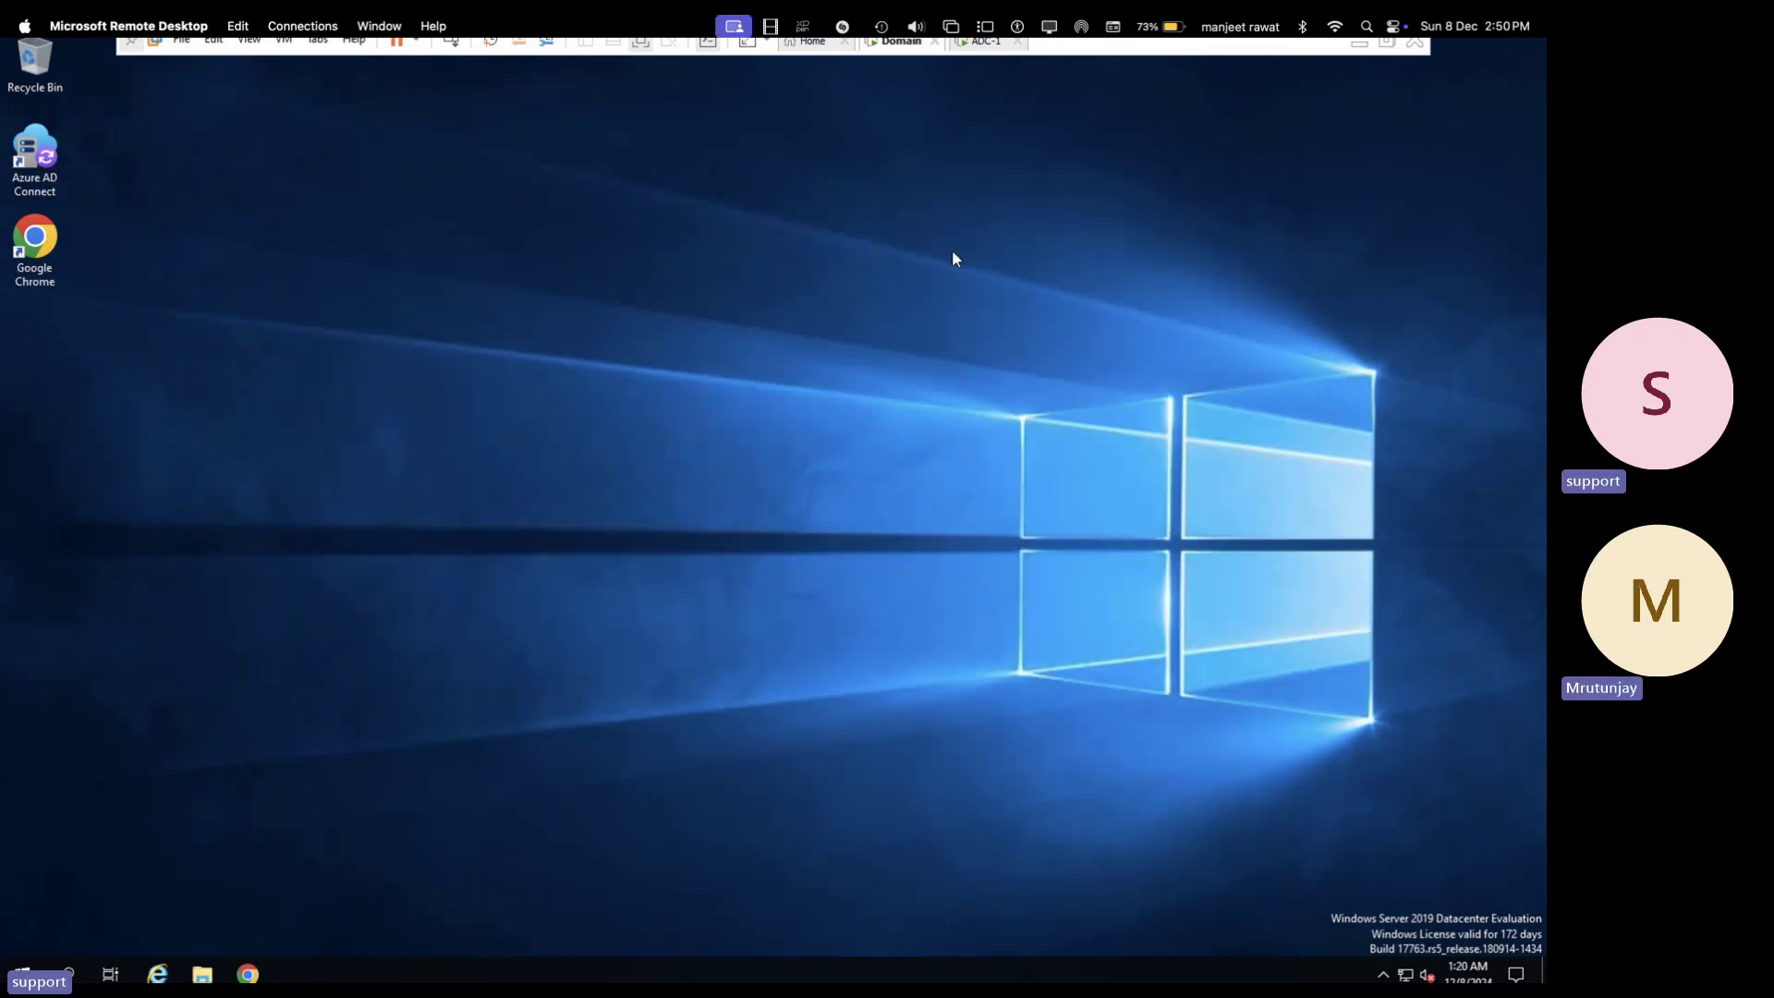
{"action": "left_click", "coordinate": [11, 972]}
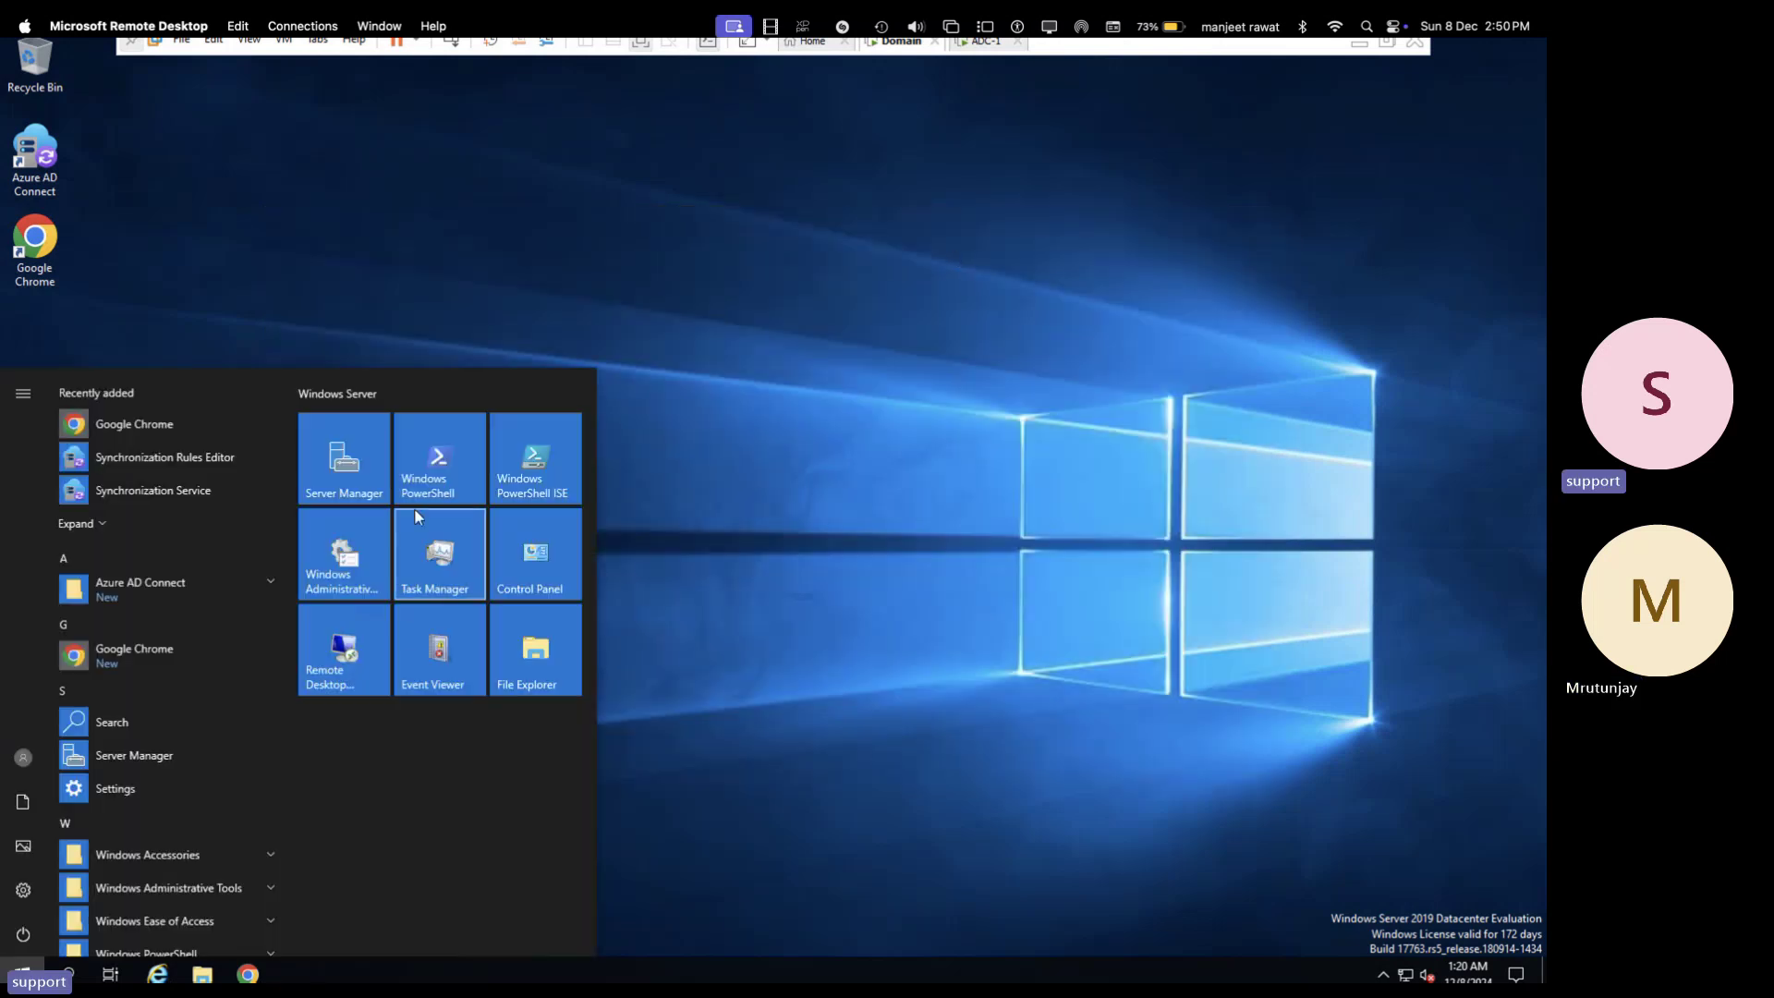
- Launch Server Manager and confirm in Add Roles that DHCP Server is installed on WIN-G03CV518ELM, then cancel
{"action": "left_click", "coordinate": [355, 490]}
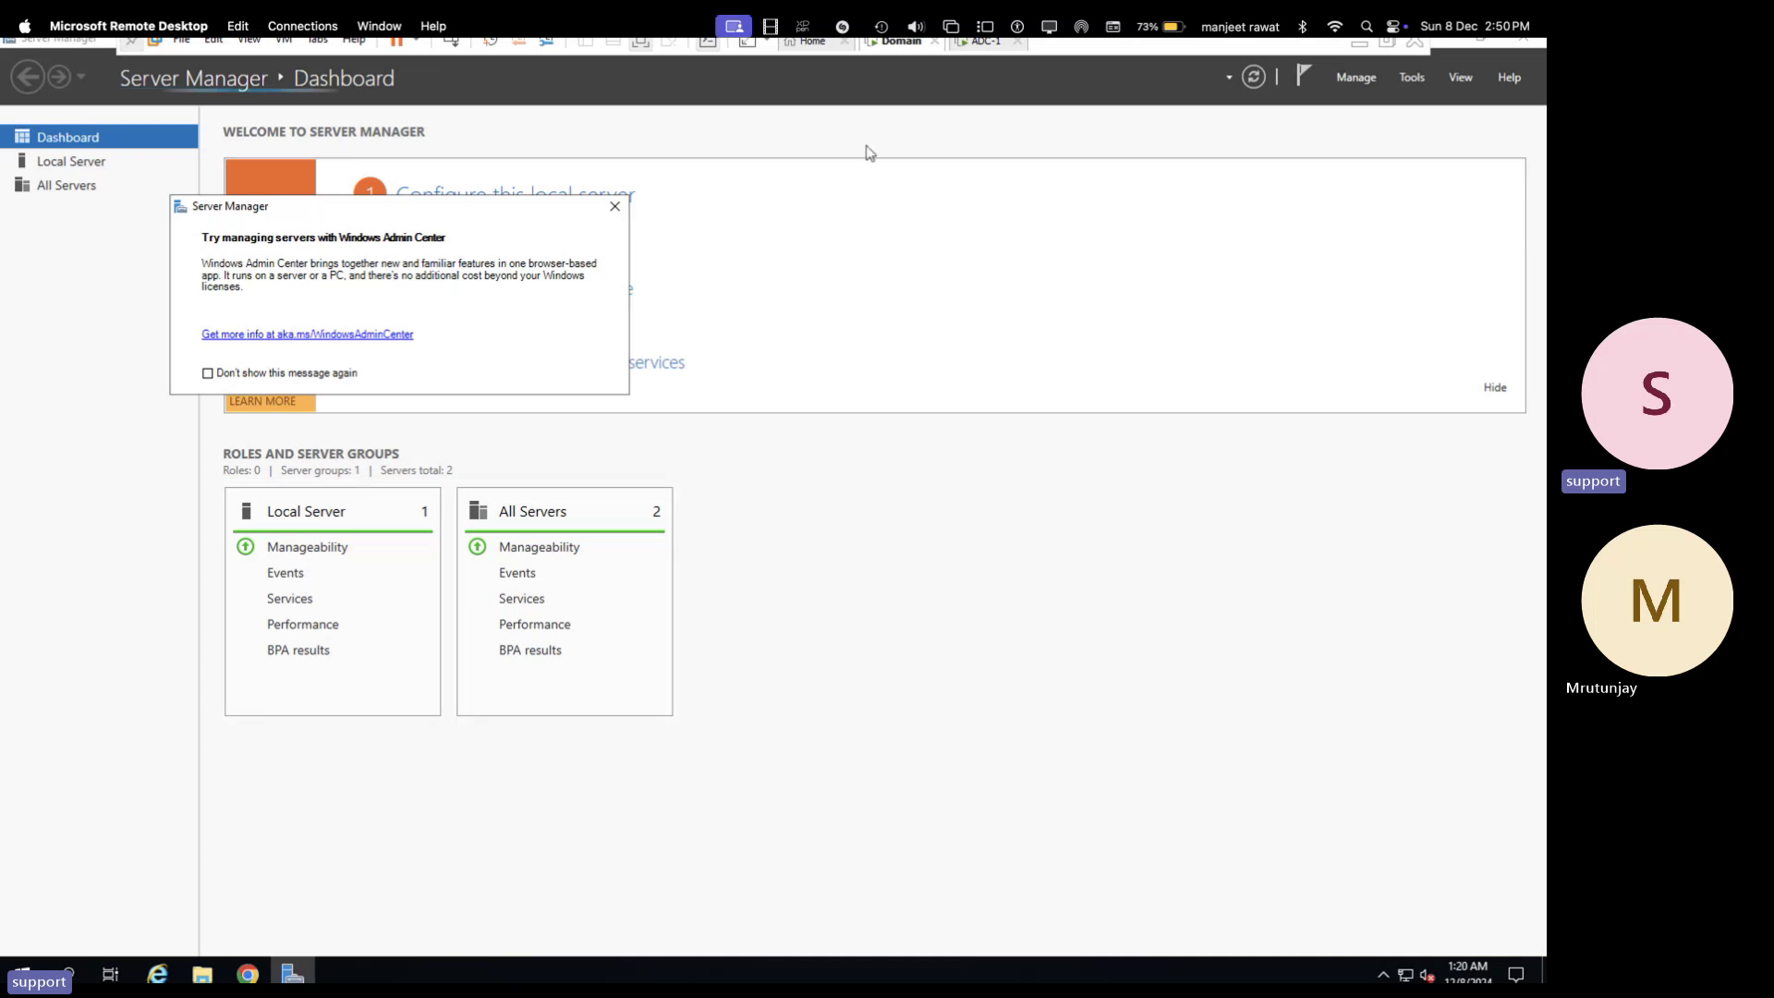
{"action": "left_click", "coordinate": [615, 206]}
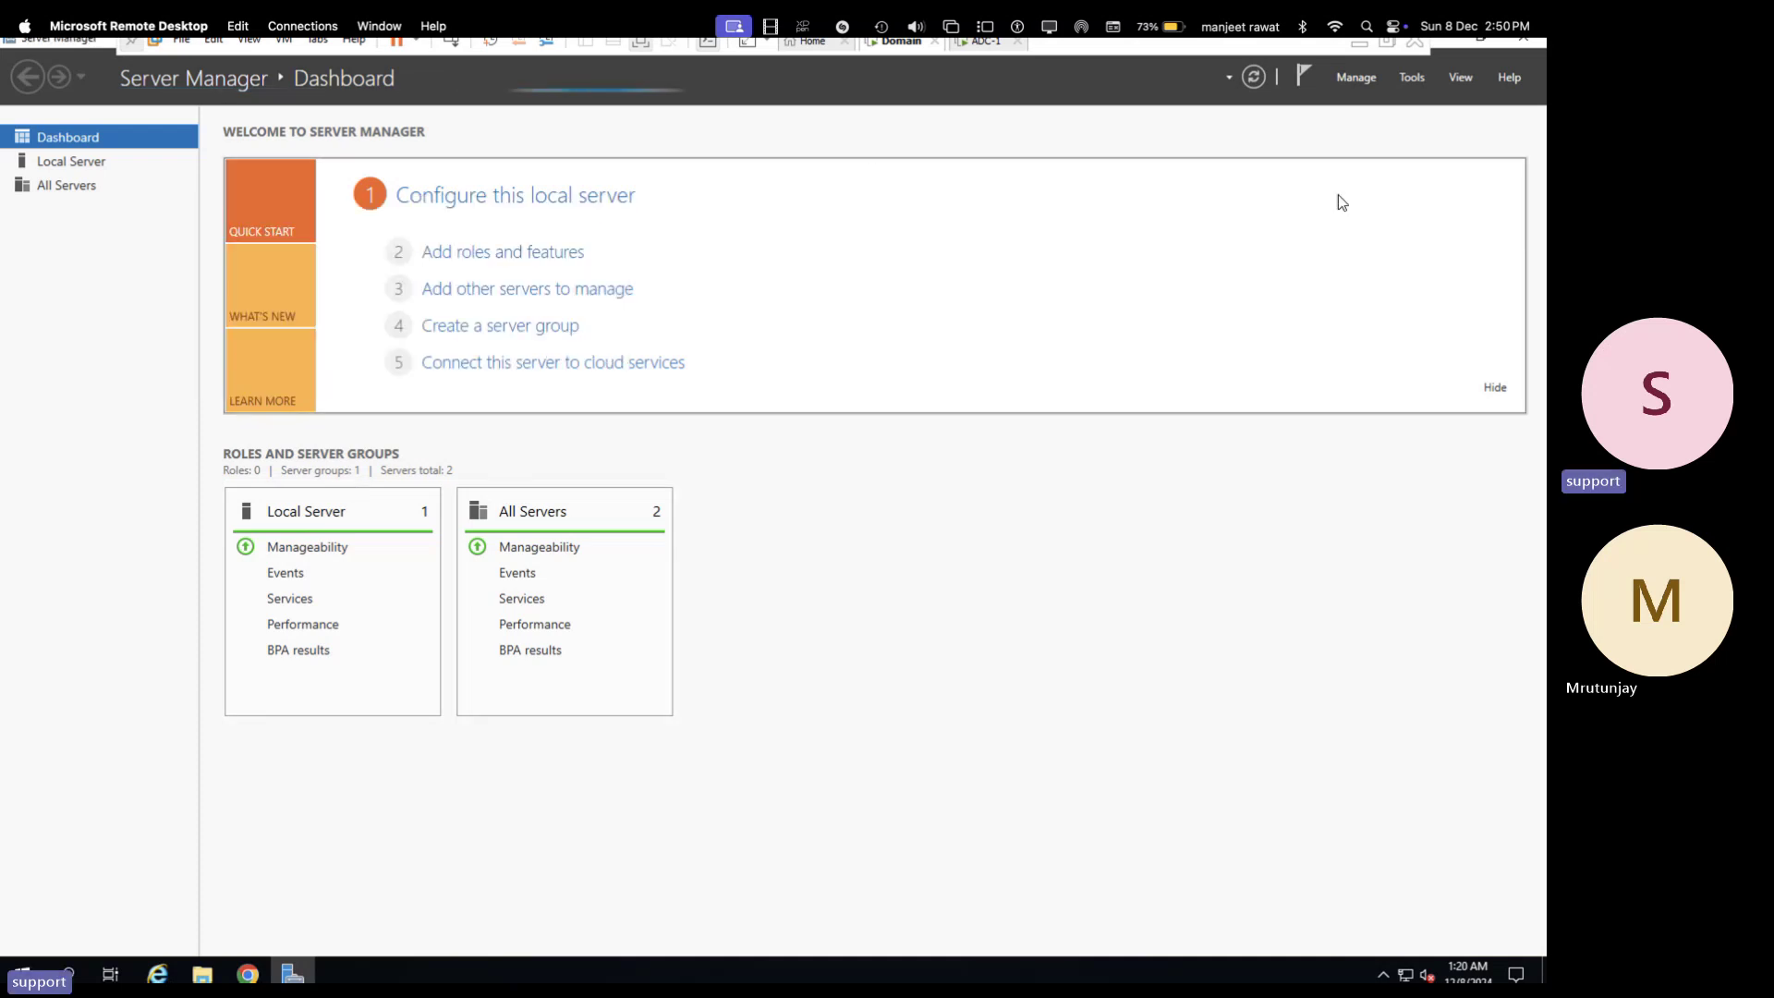
{"action": "left_click", "coordinate": [1408, 79]}
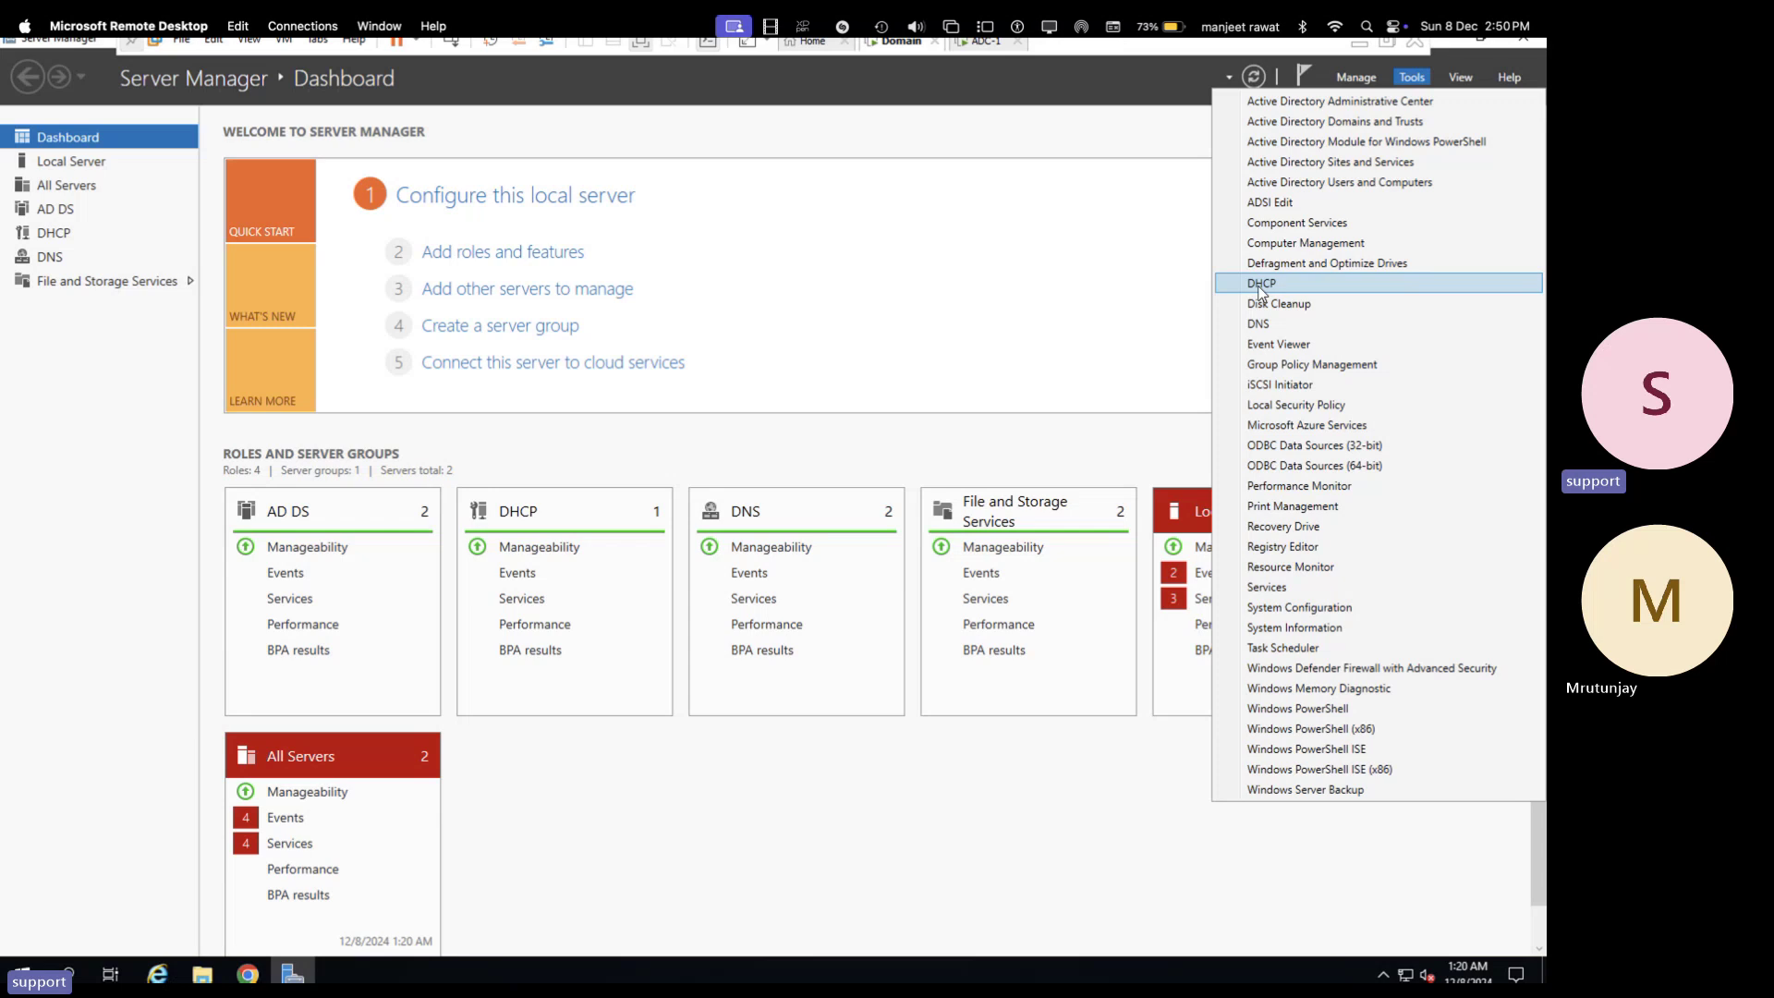
{"action": "left_click", "coordinate": [480, 253]}
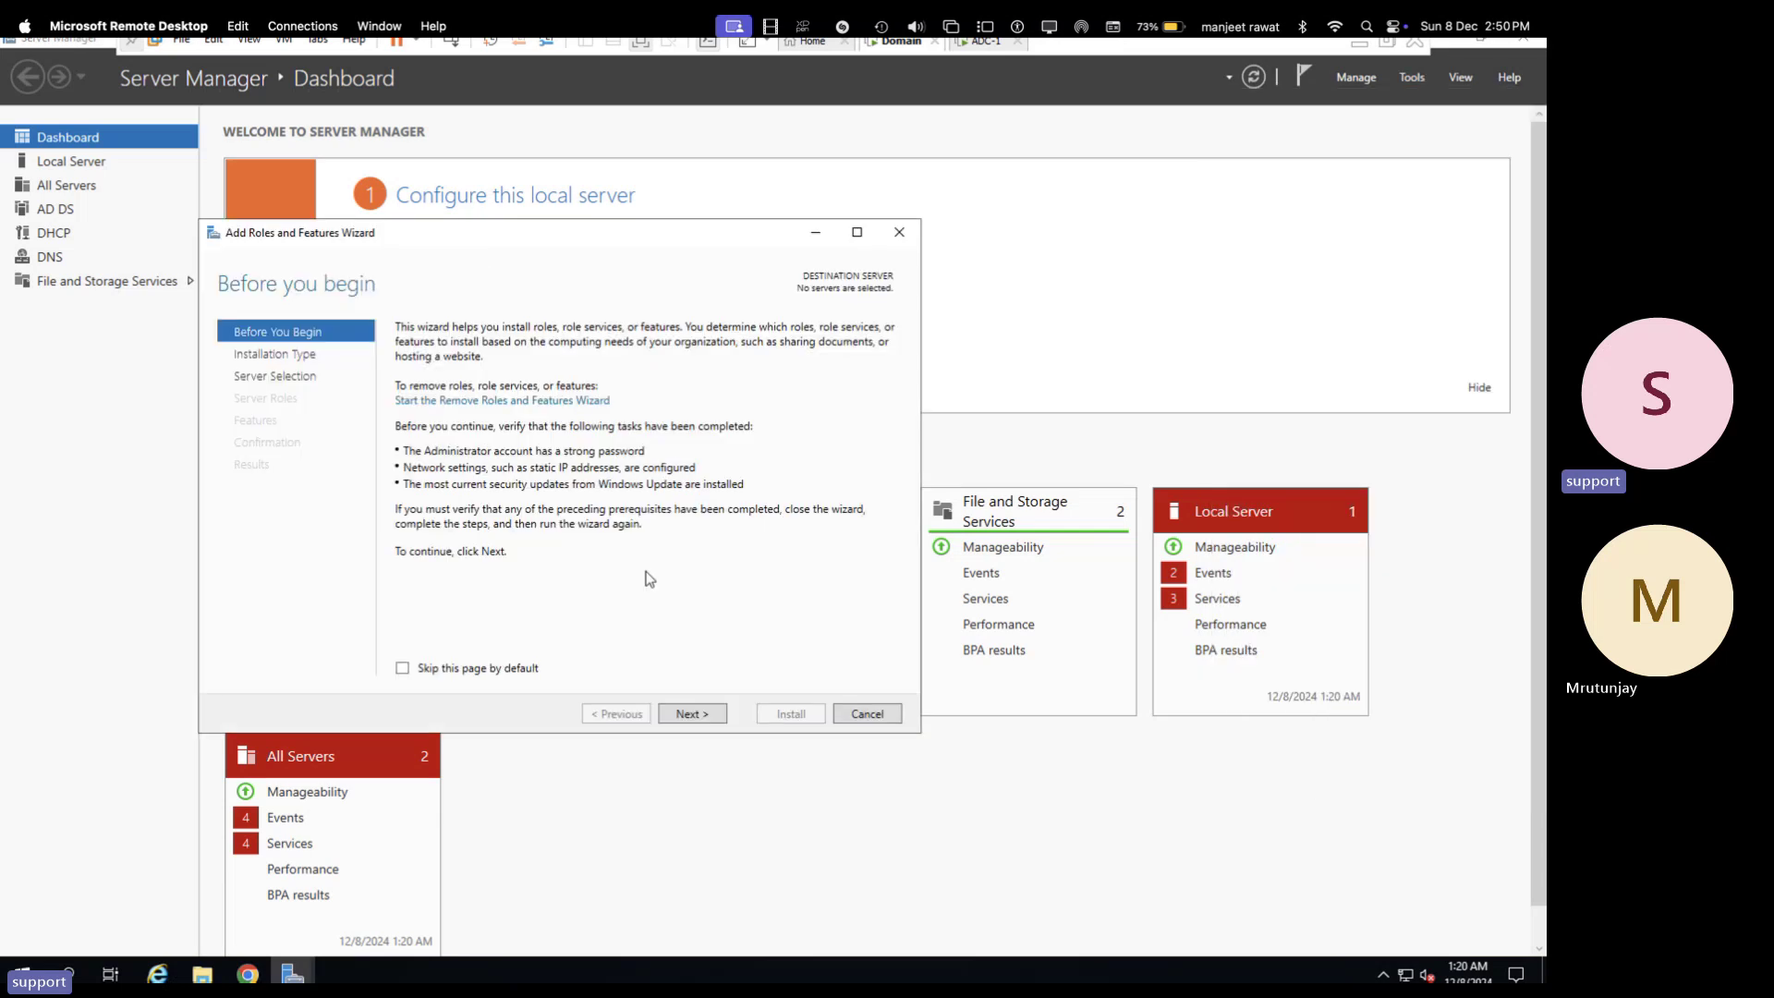
{"action": "left_click", "coordinate": [693, 719]}
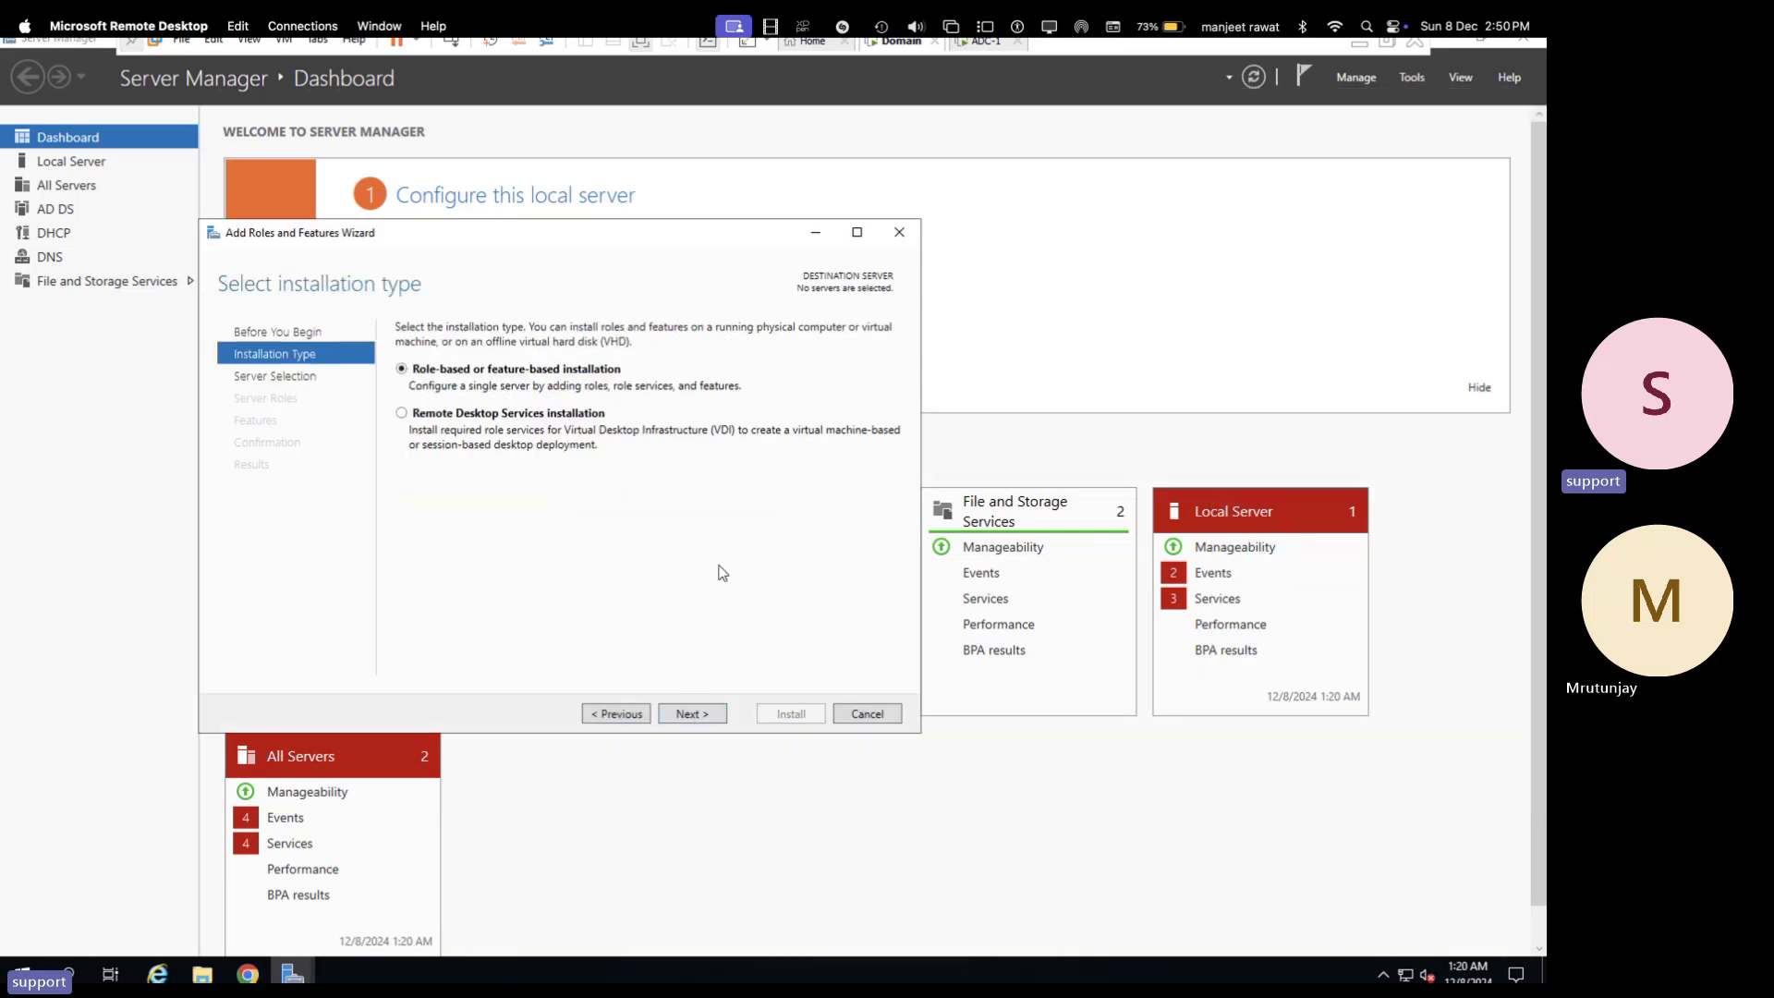
{"action": "left_click", "coordinate": [694, 716]}
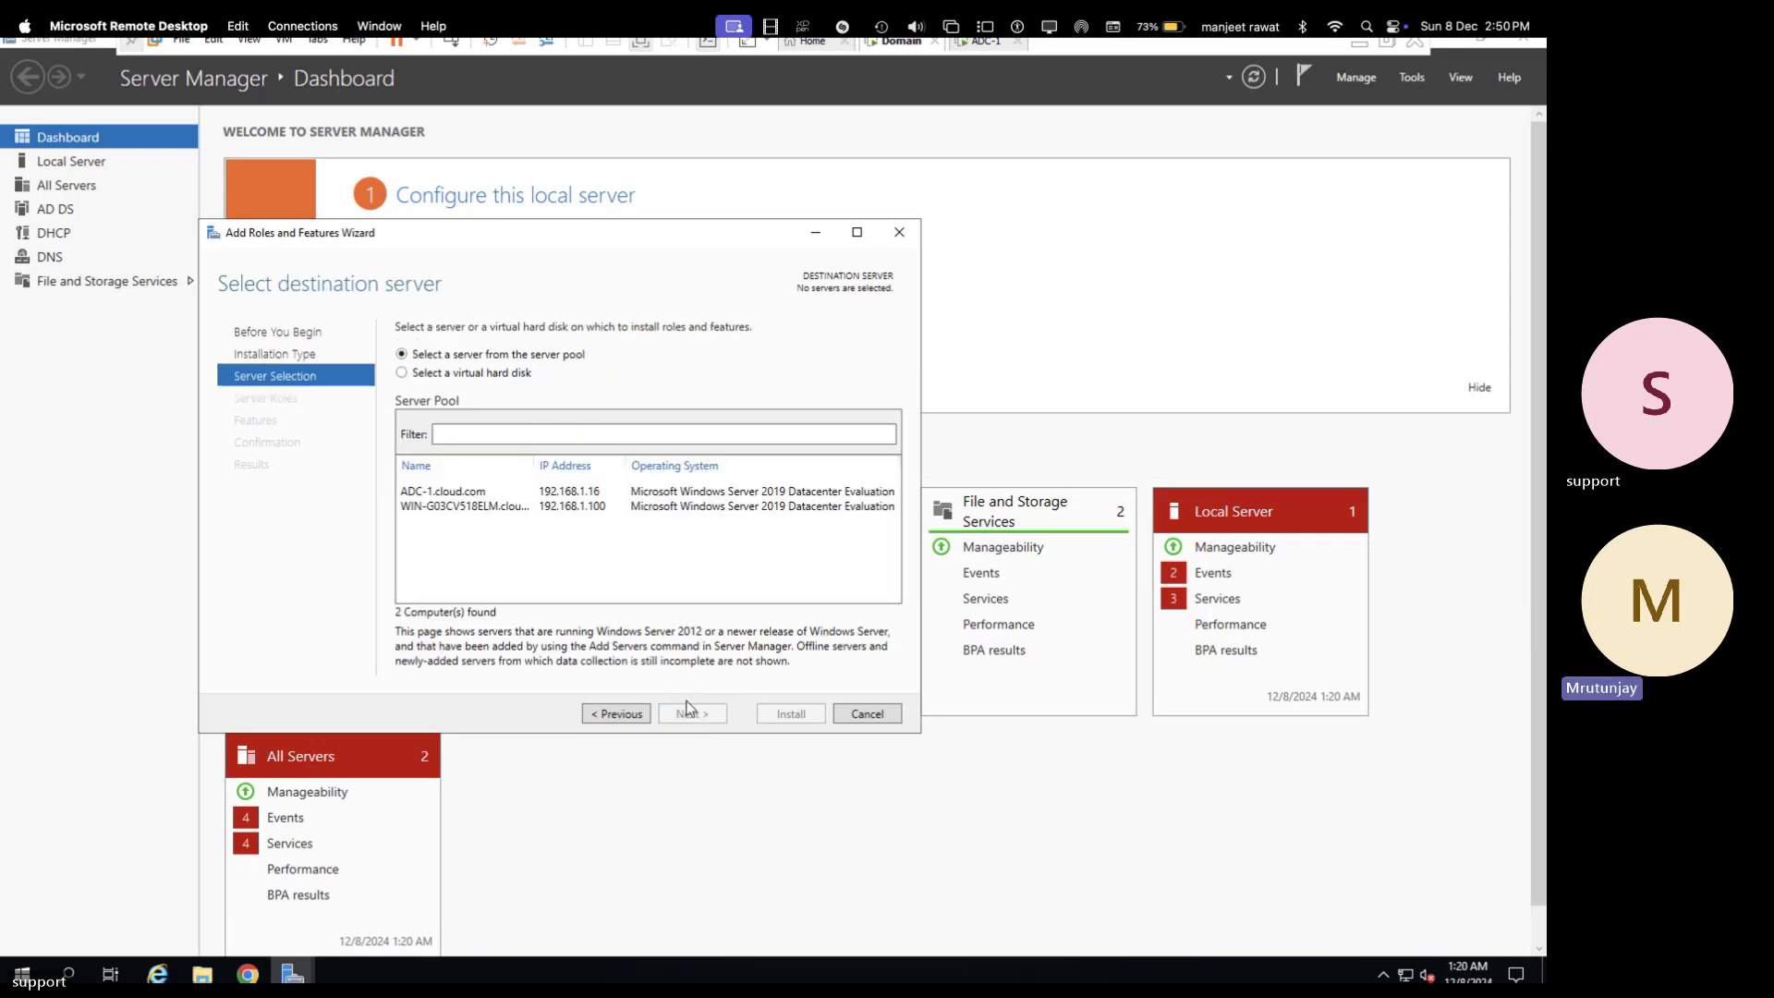
{"action": "left_click", "coordinate": [490, 507]}
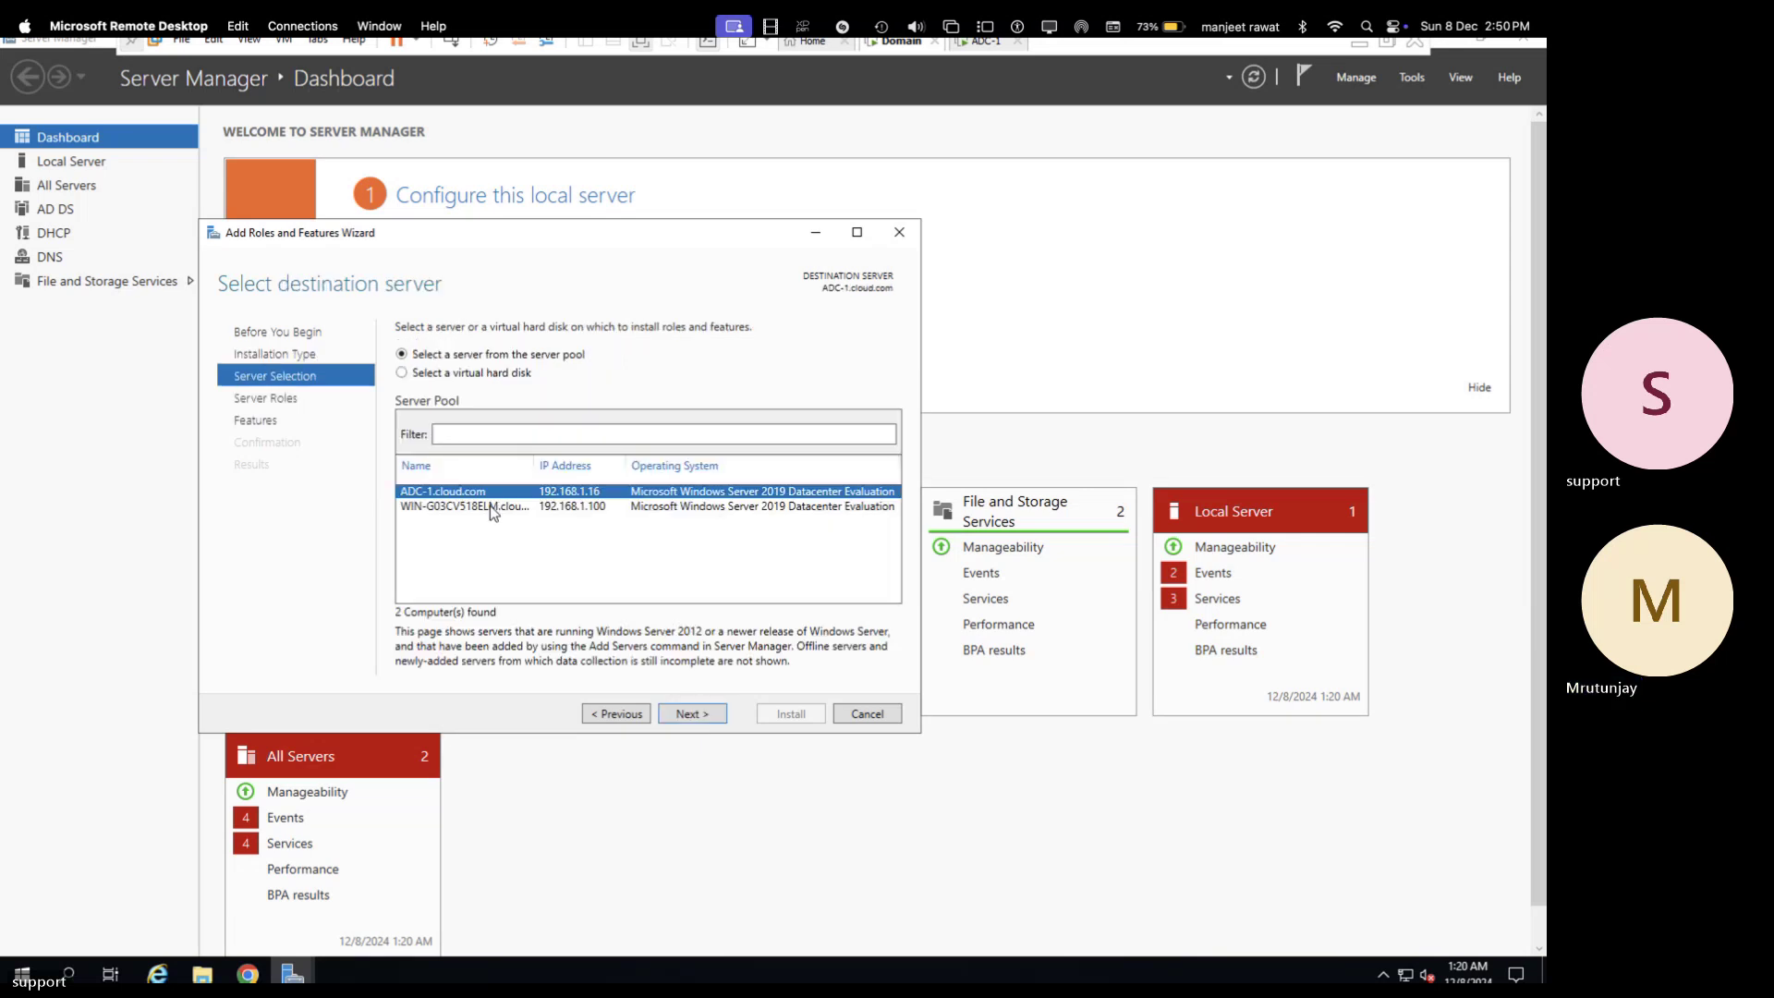
{"action": "left_click", "coordinate": [702, 713]}
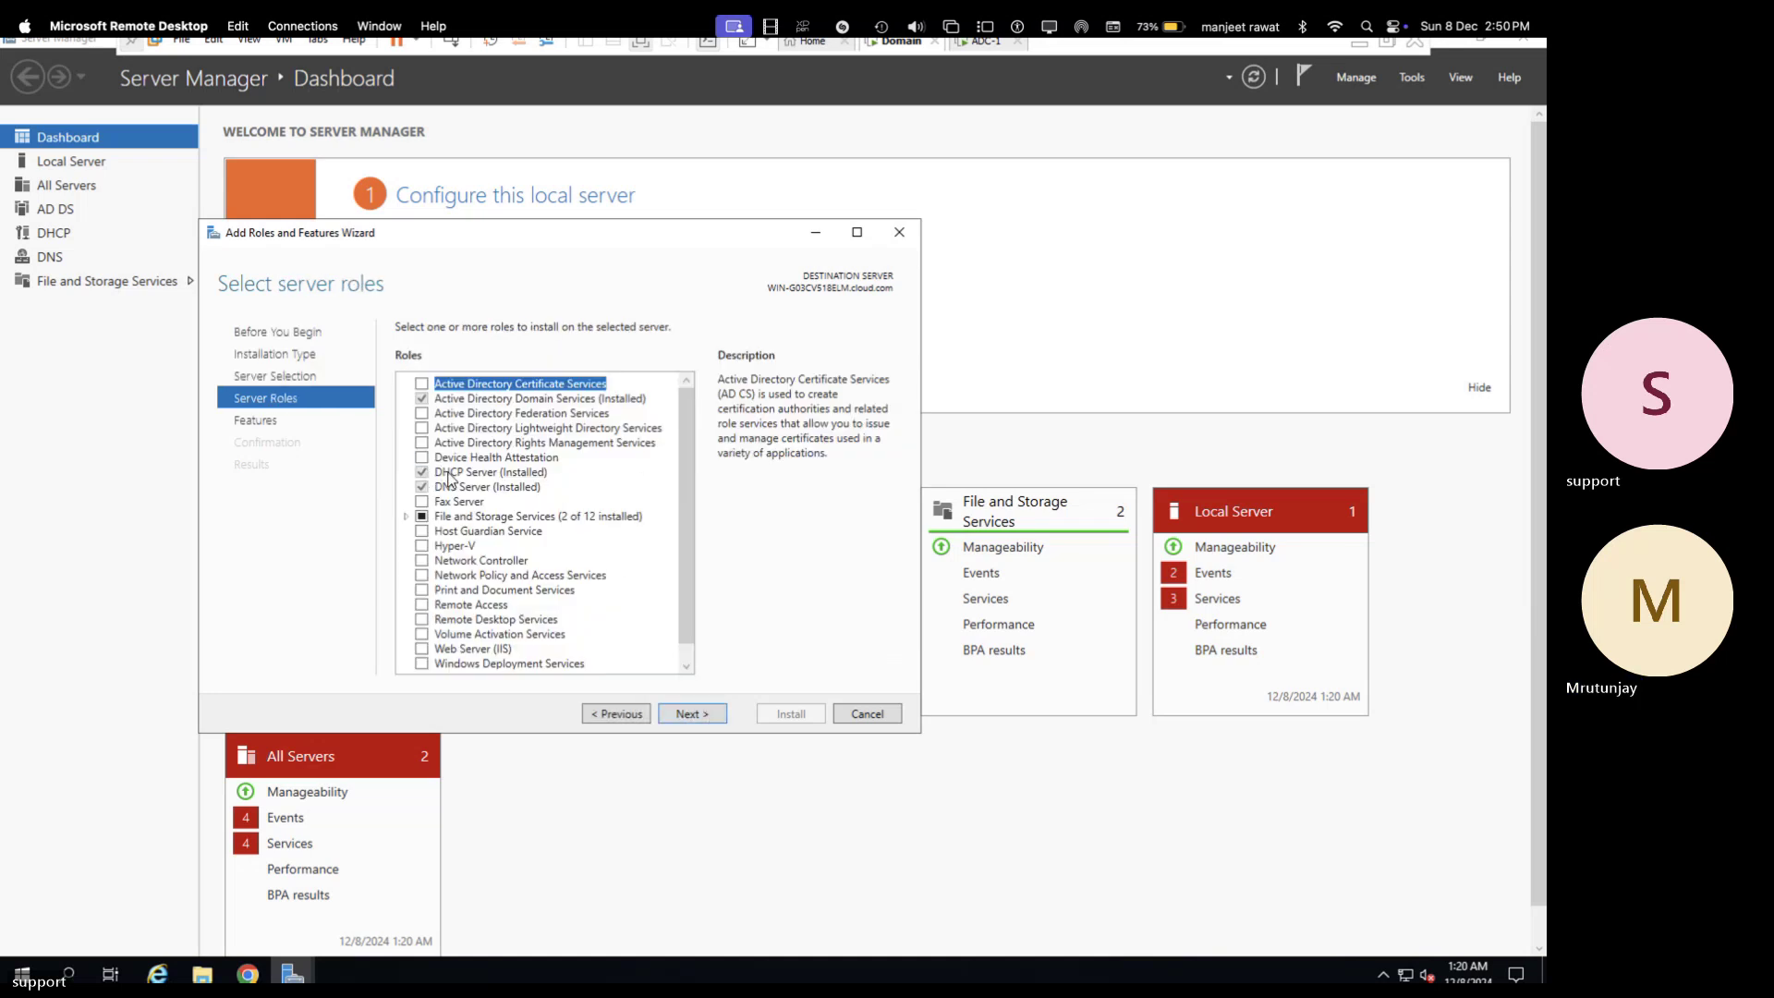
{"action": "left_click", "coordinate": [450, 473]}
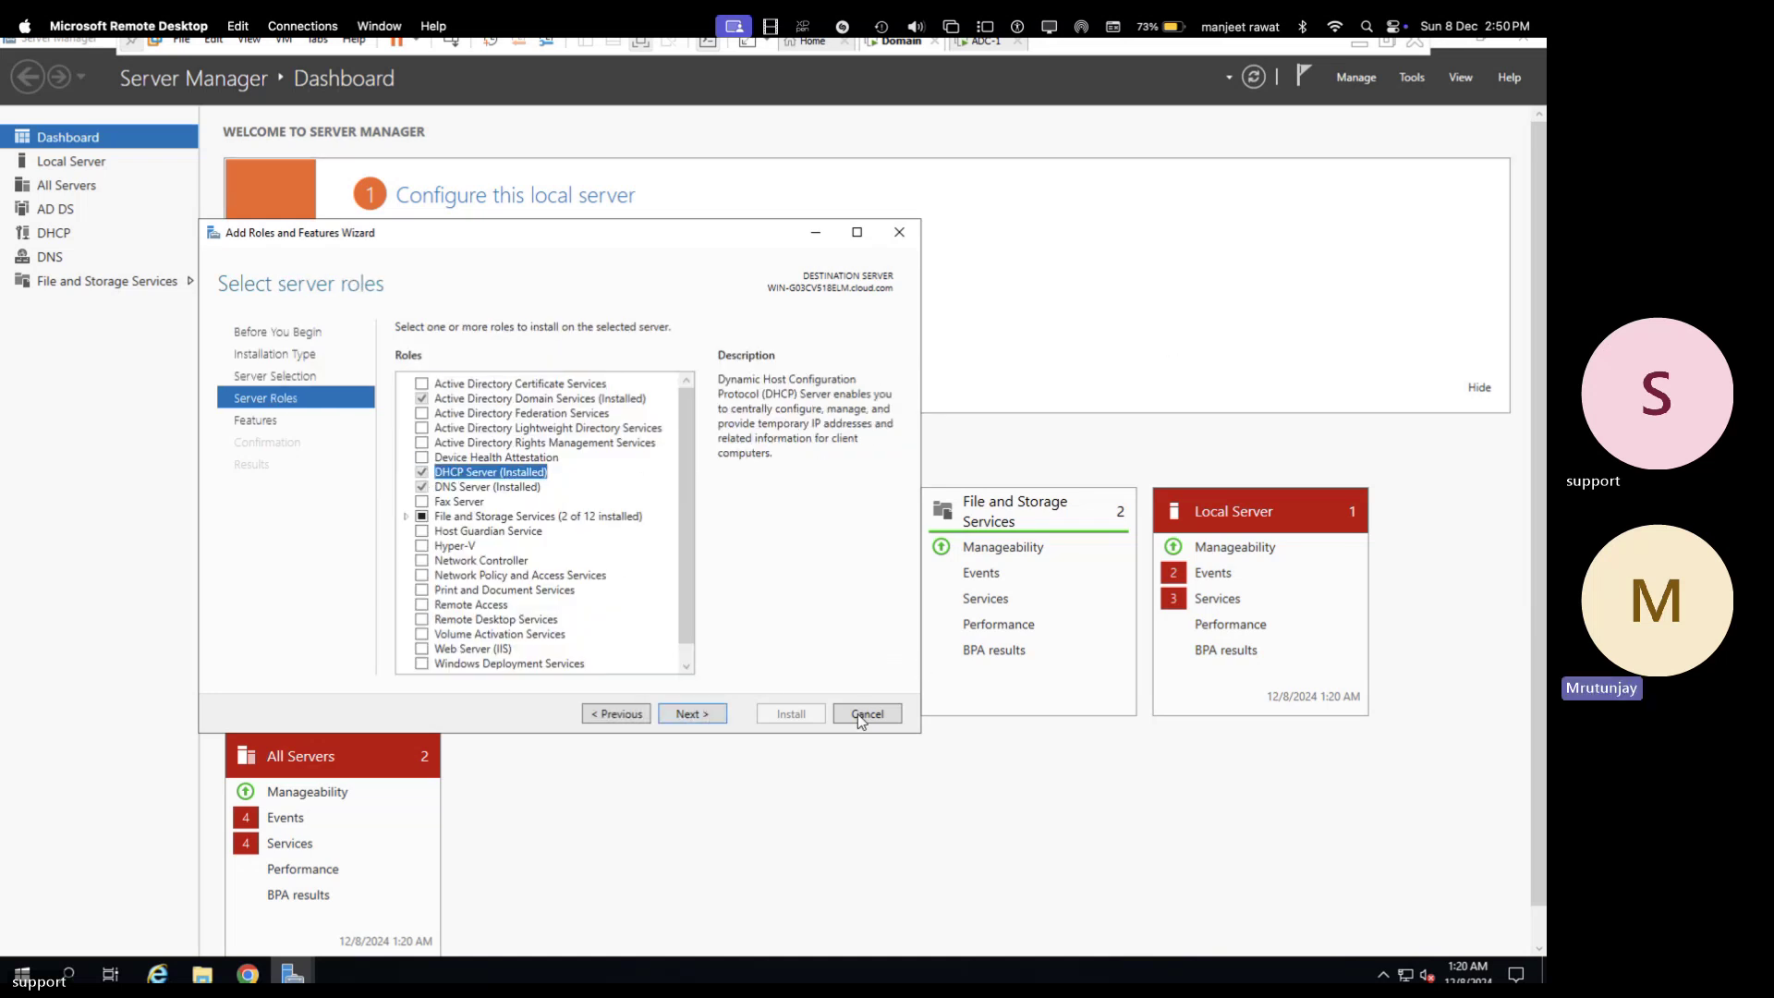
{"action": "left_click", "coordinate": [860, 717]}
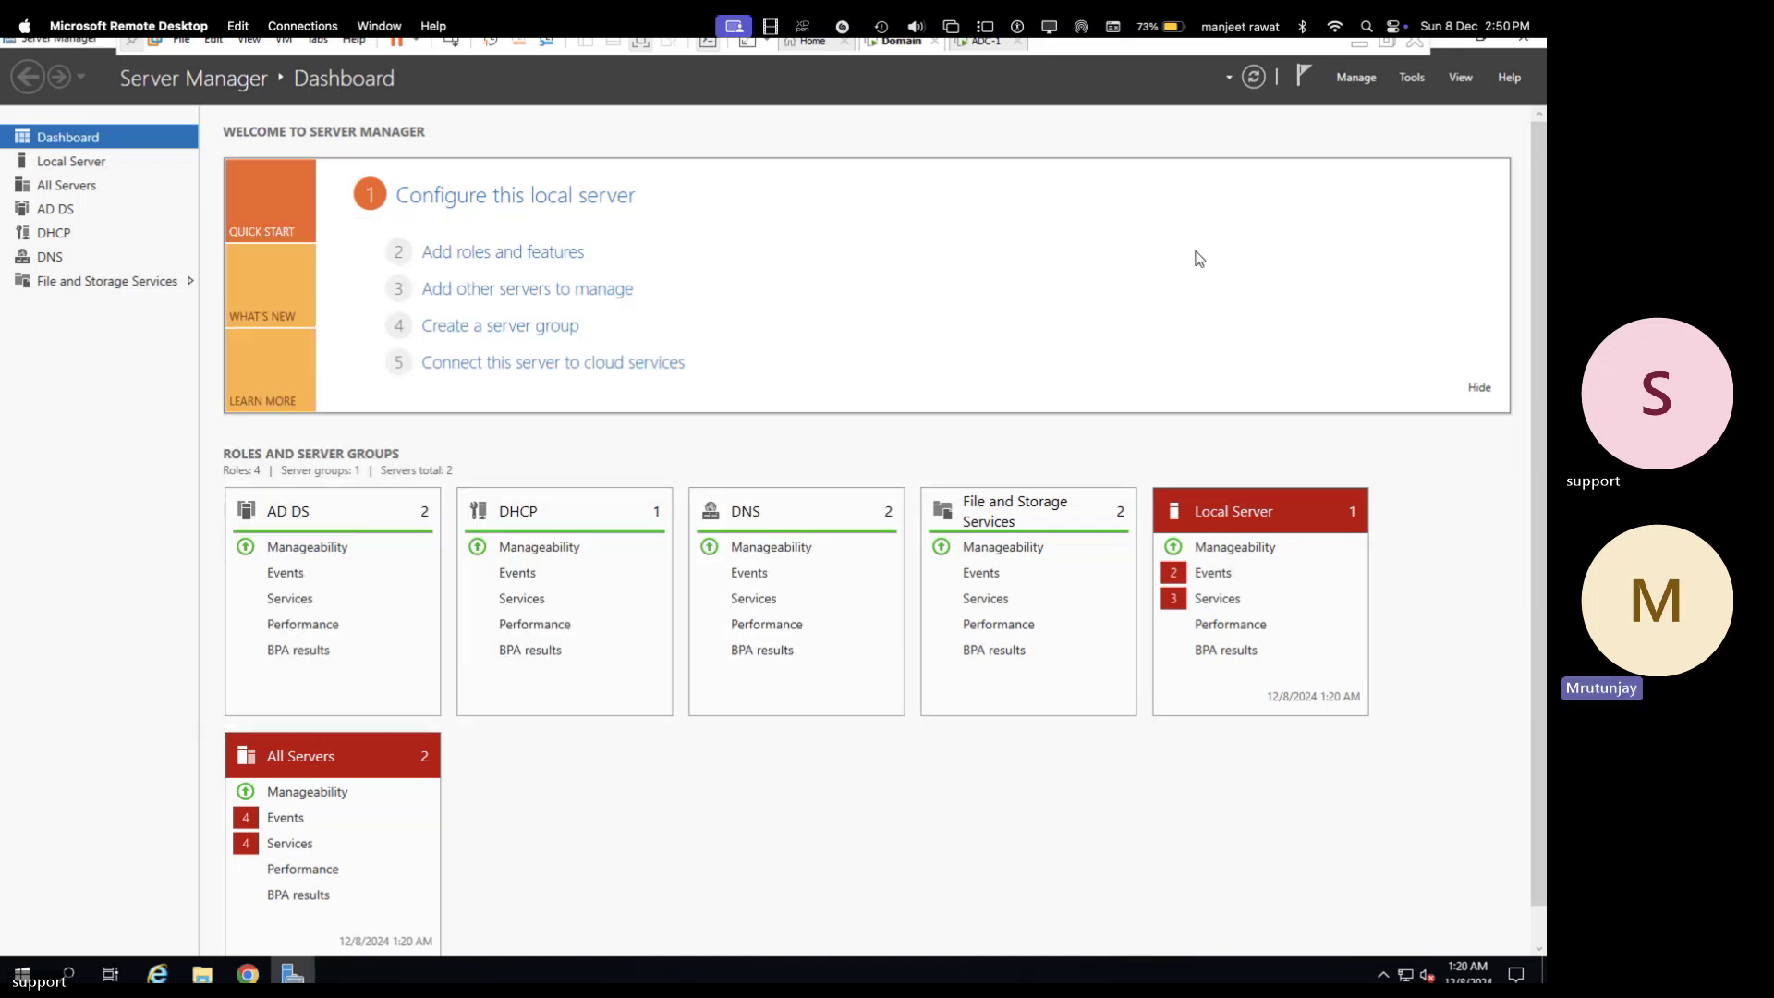
- Remove the DHCP Server role and its management tools from WIN-G03CV518ELM
{"action": "left_click", "coordinate": [1356, 78]}
{"action": "left_click", "coordinate": [1367, 121]}
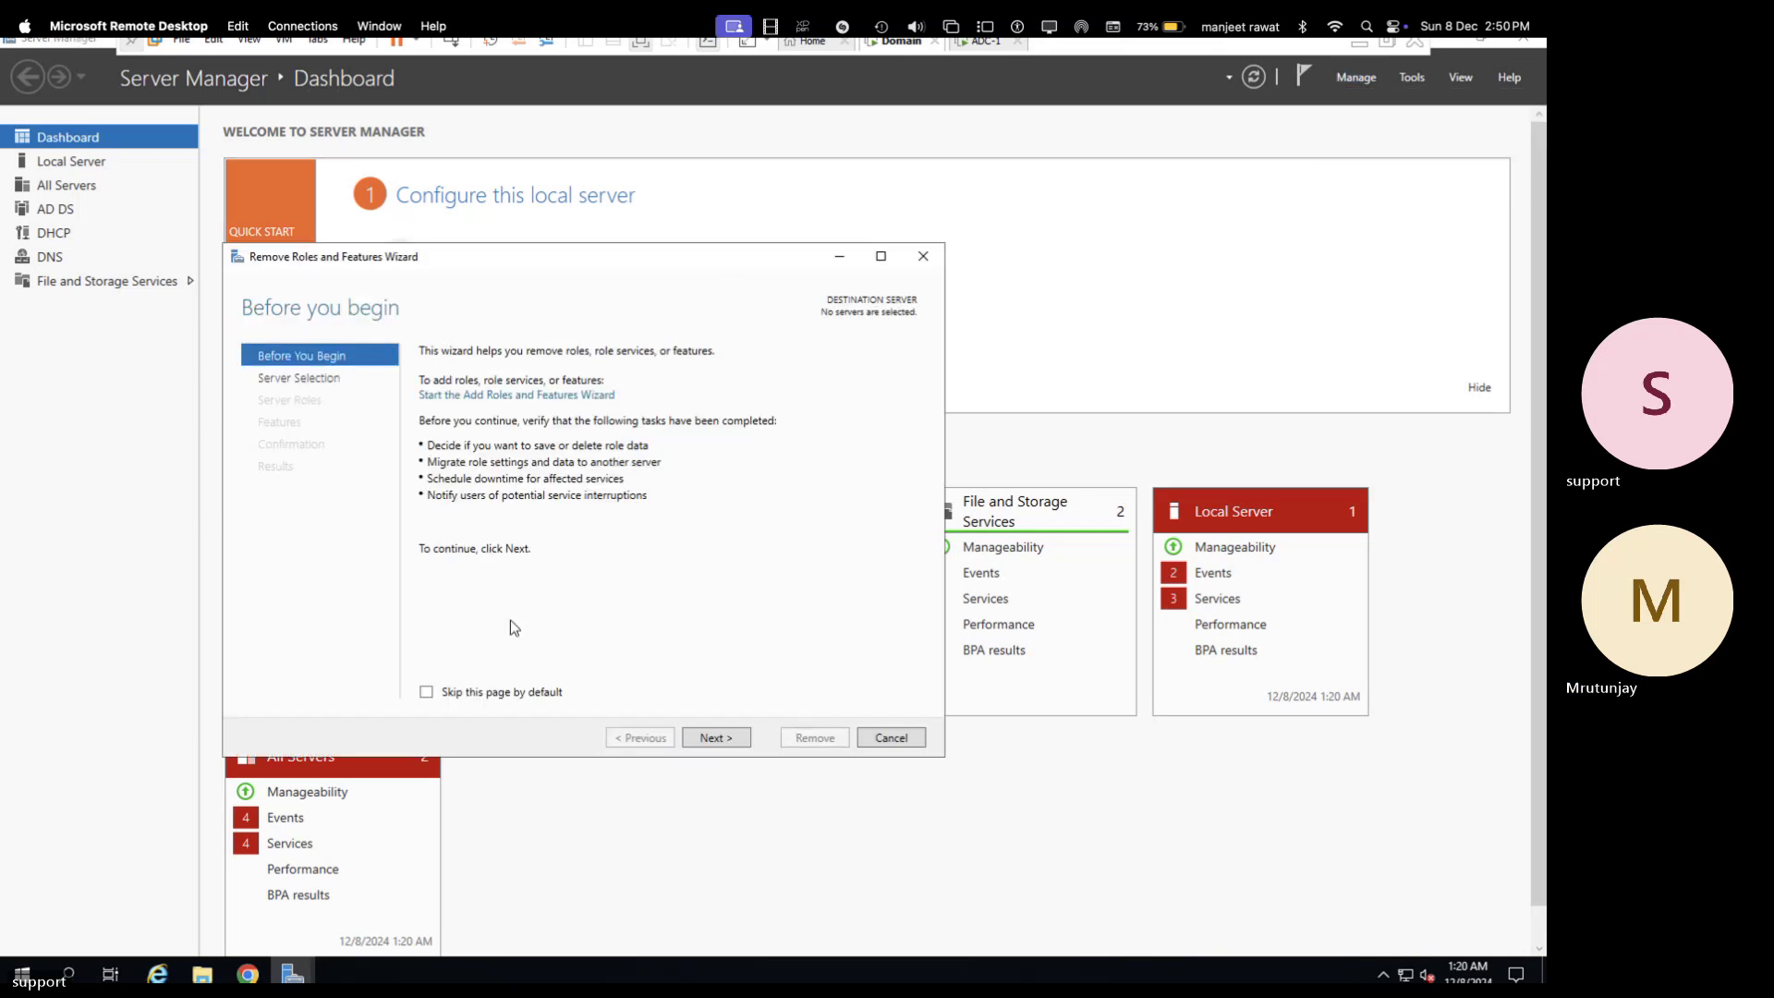
{"action": "left_click", "coordinate": [715, 736]}
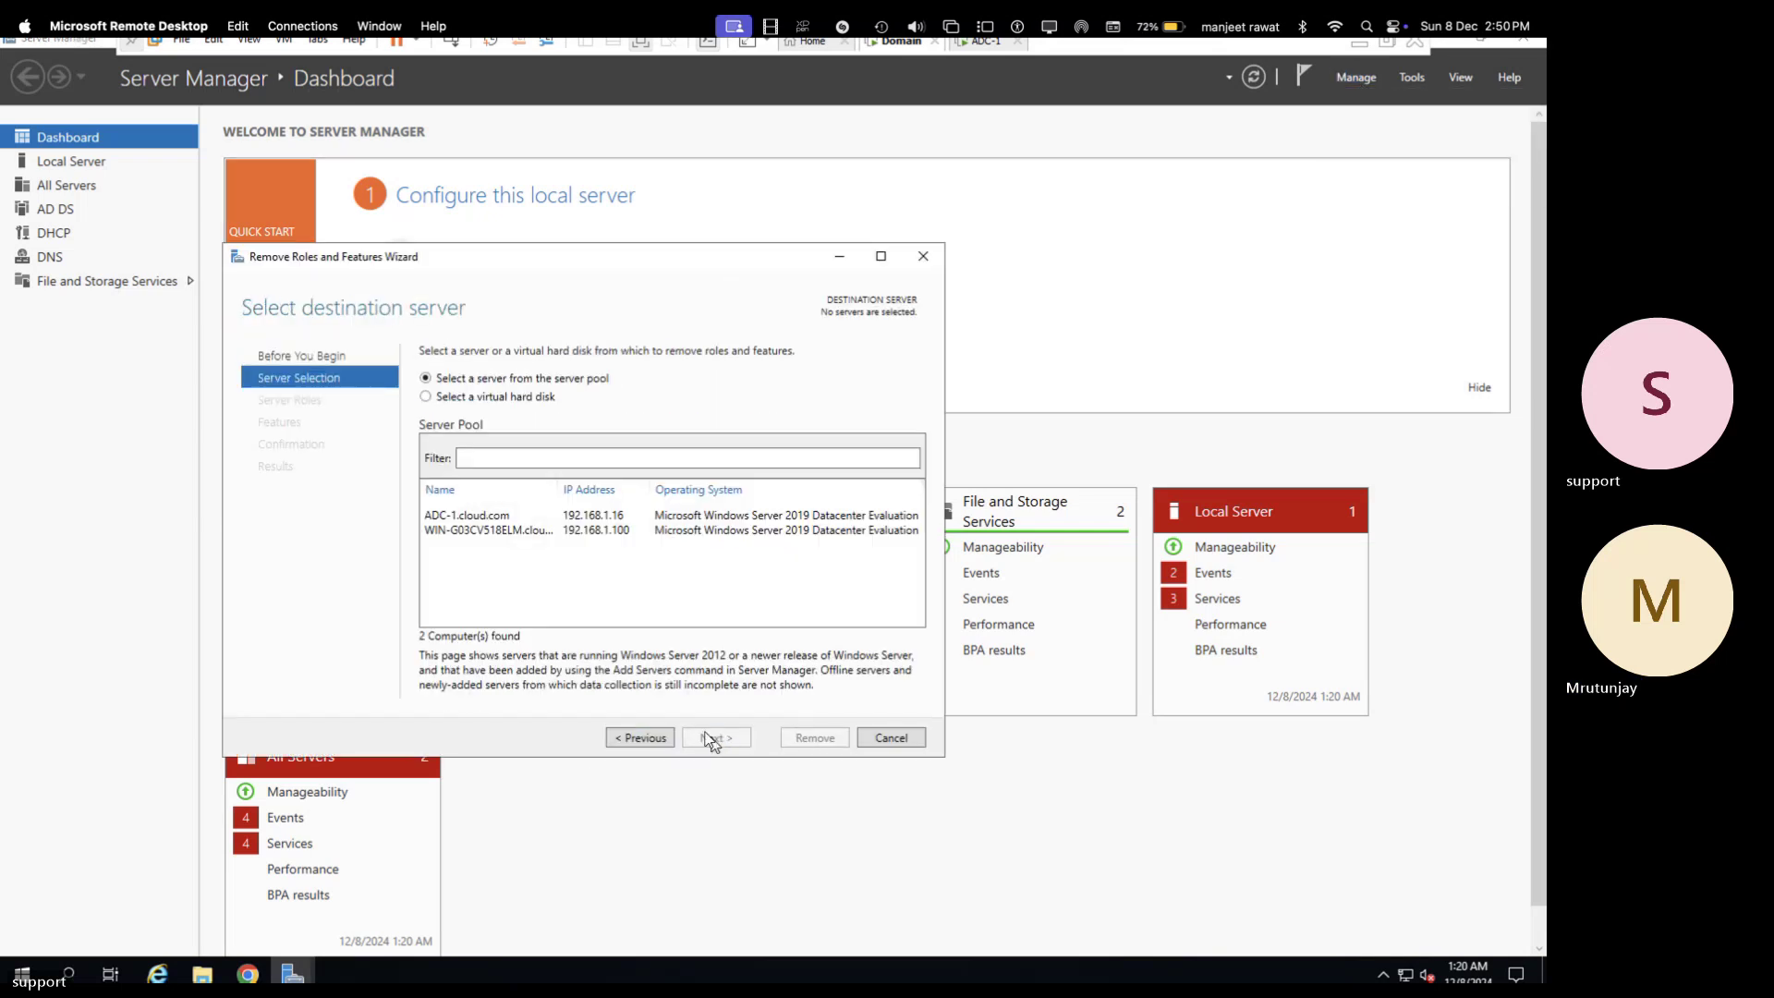
{"action": "left_click", "coordinate": [601, 531]}
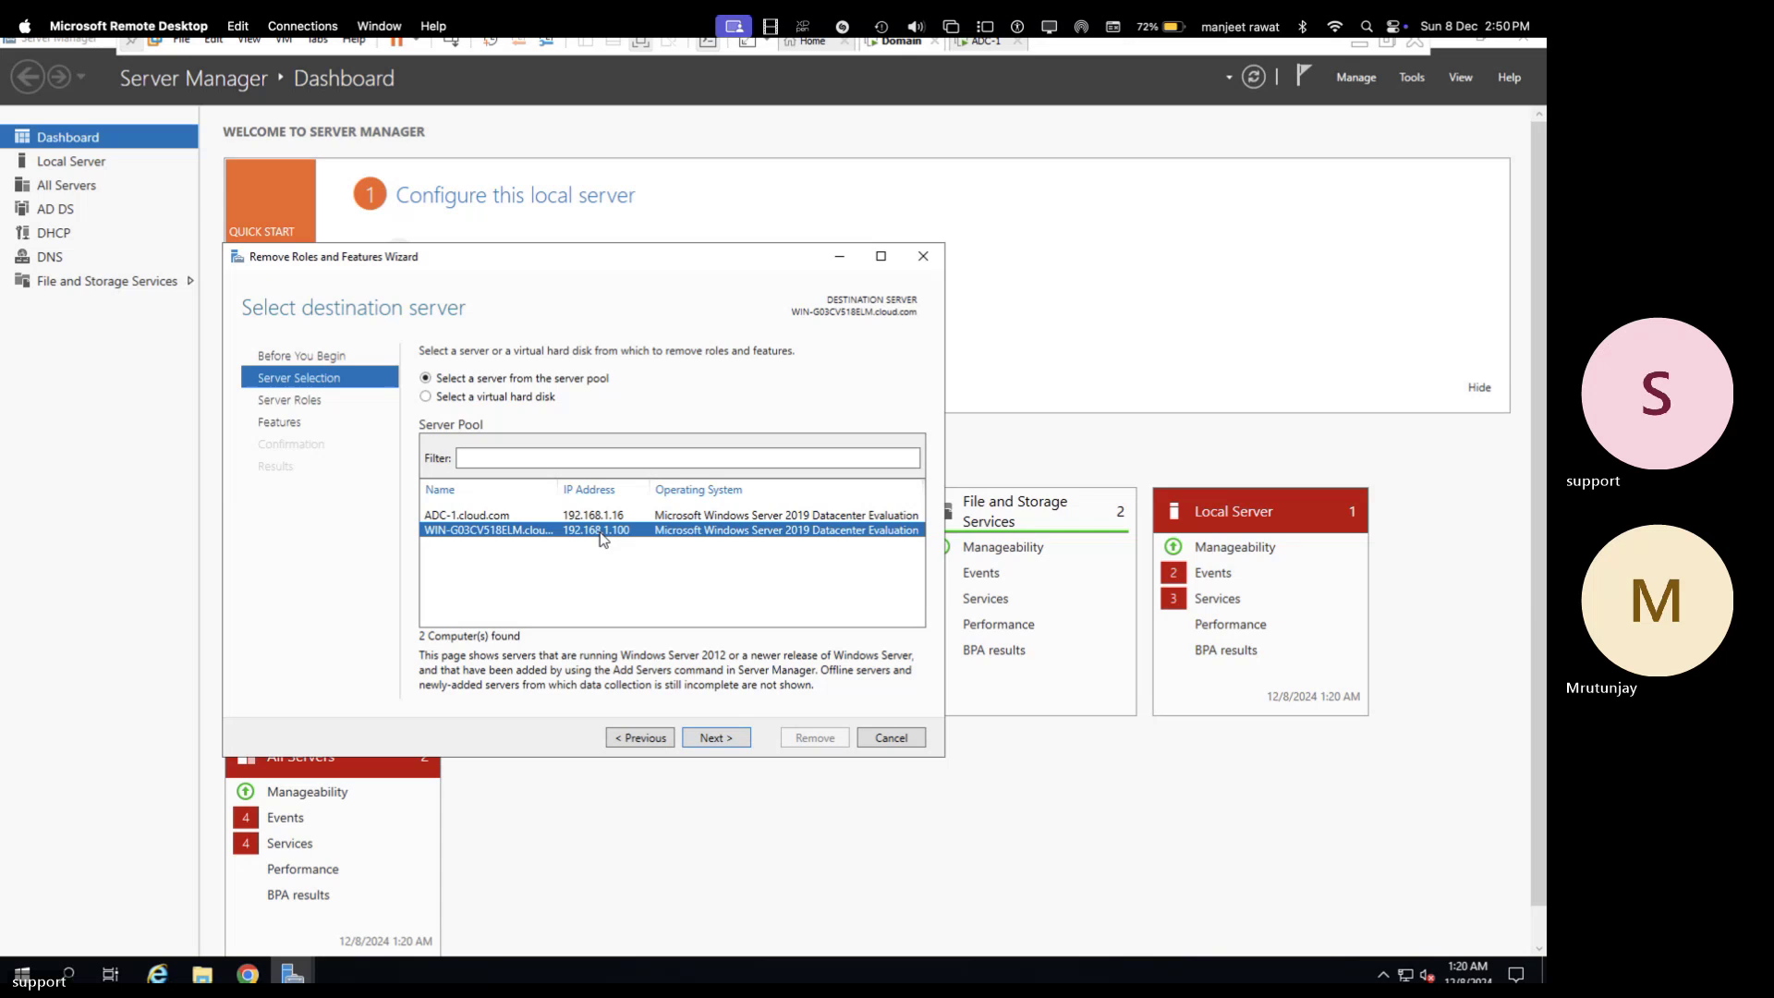
{"action": "left_click", "coordinate": [716, 736]}
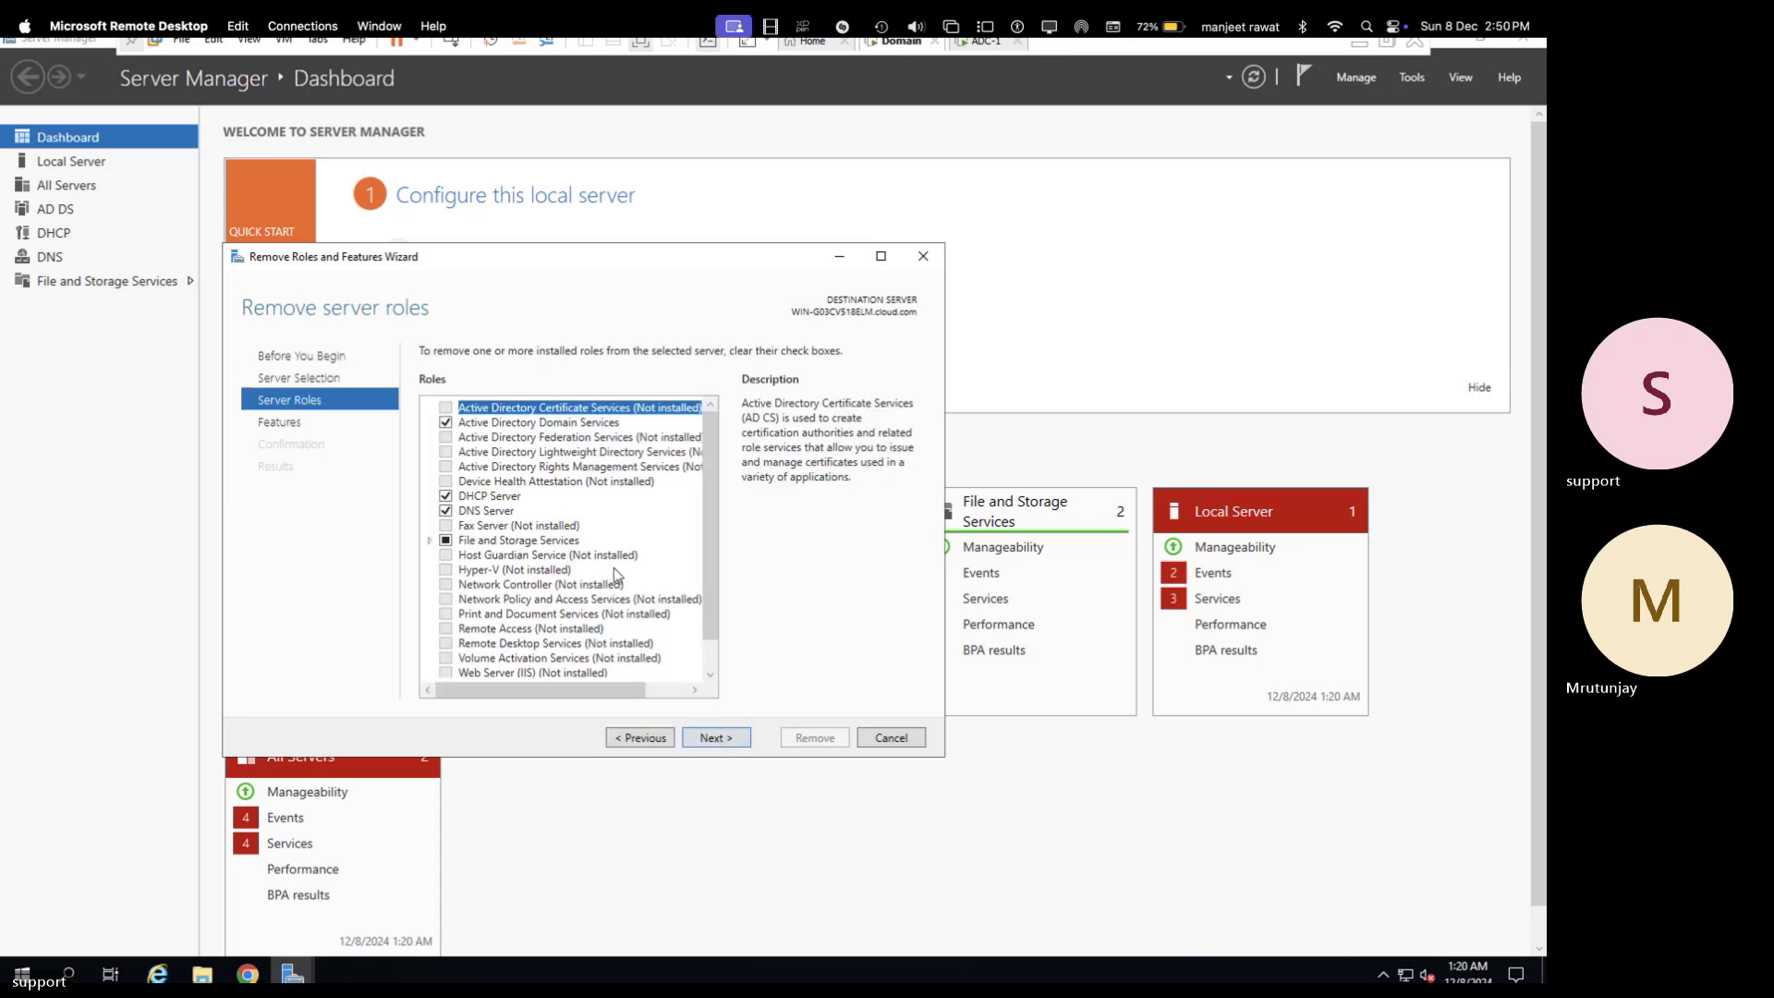
{"action": "left_click", "coordinate": [446, 496]}
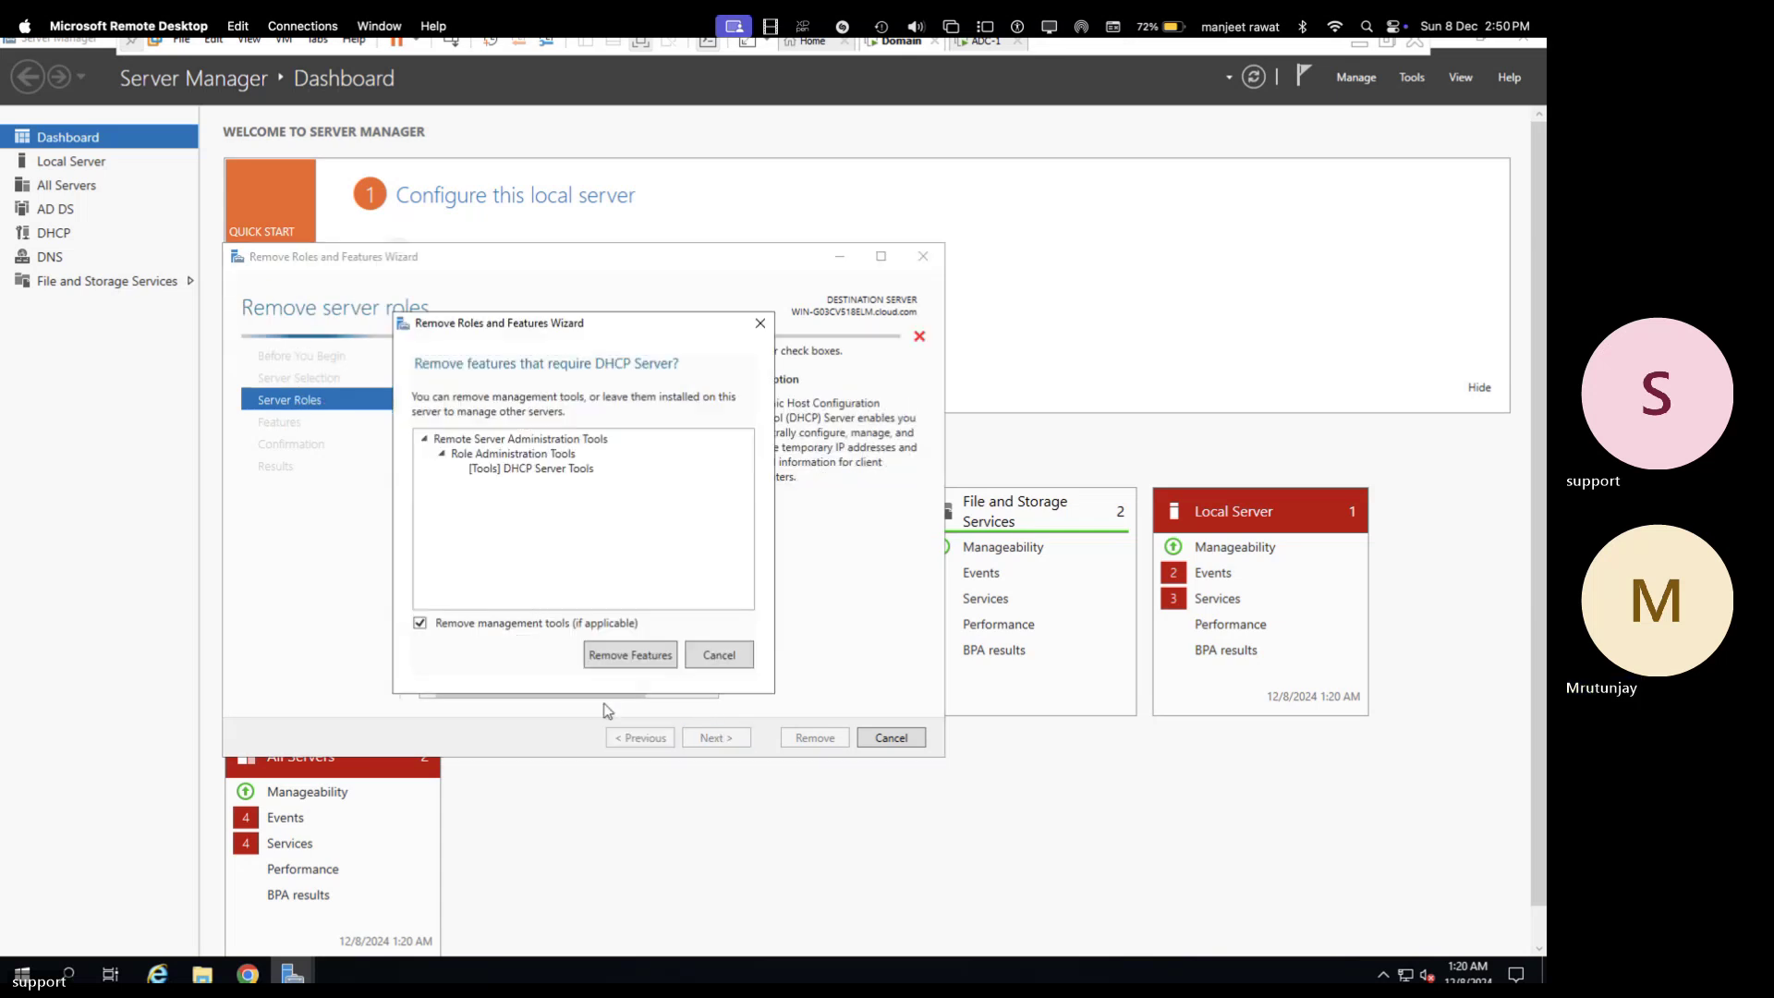
{"action": "left_click", "coordinate": [635, 663]}
{"action": "left_click", "coordinate": [716, 738]}
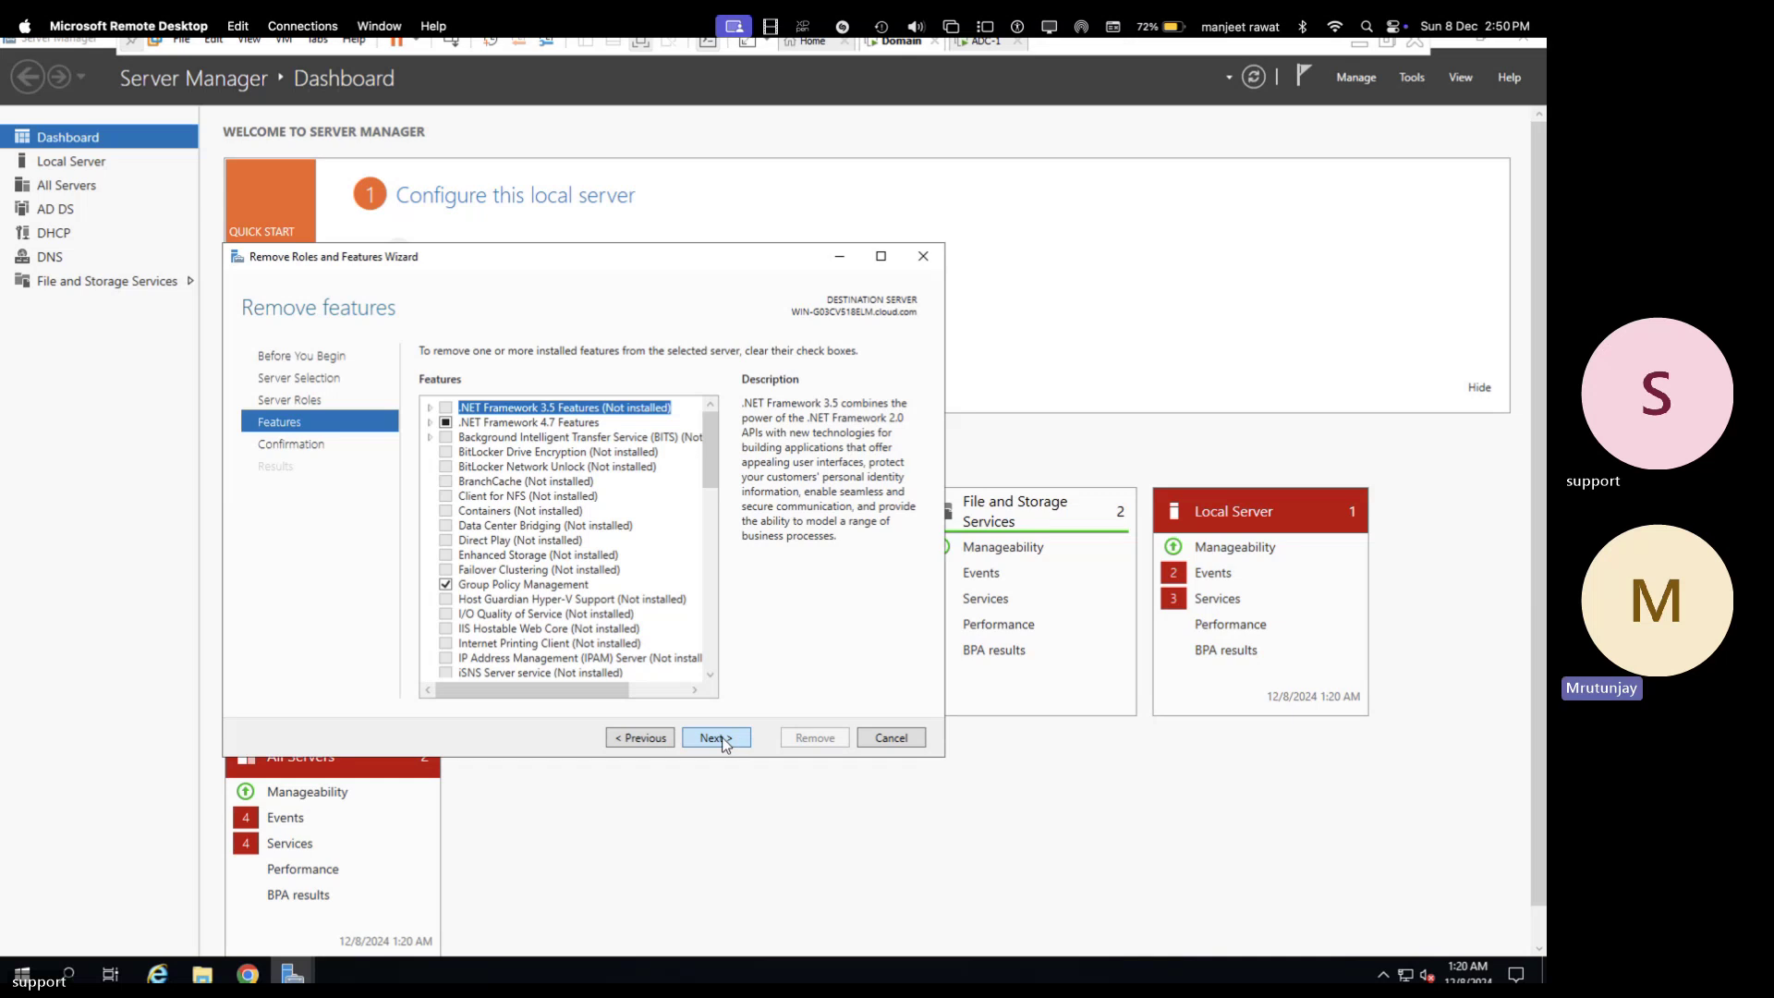
{"action": "left_click", "coordinate": [720, 737]}
{"action": "left_click", "coordinate": [822, 739]}
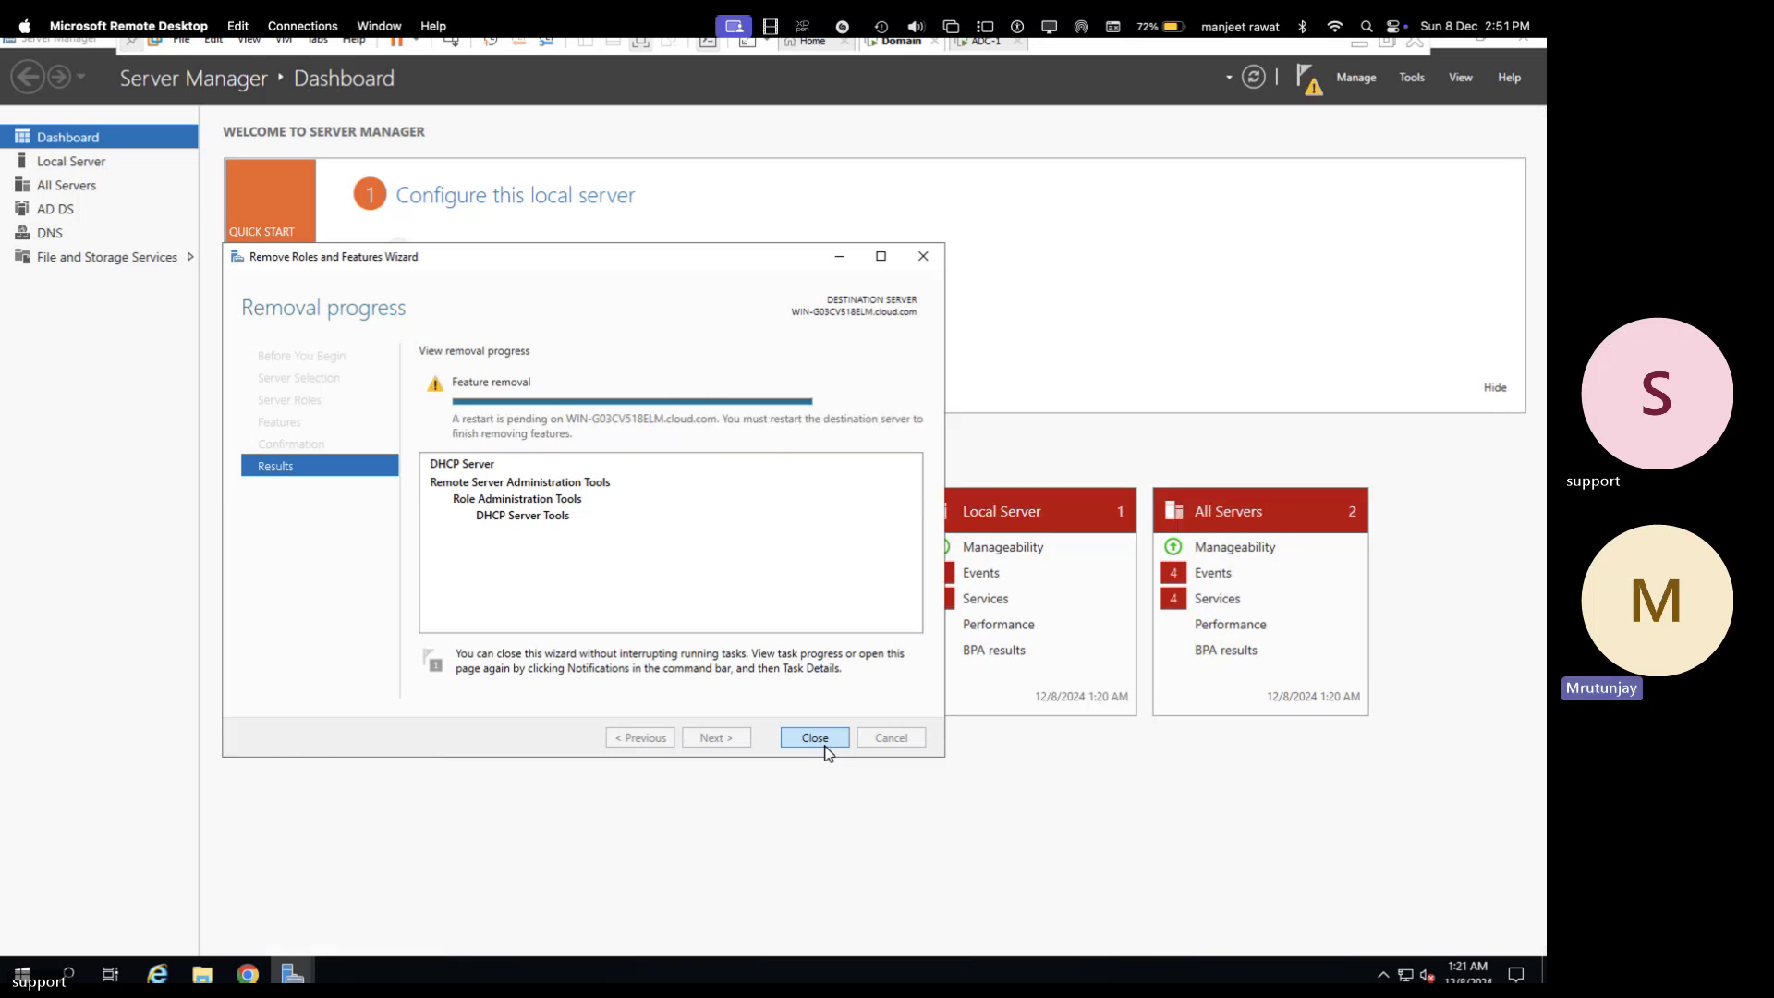
{"action": "left_click", "coordinate": [818, 741]}
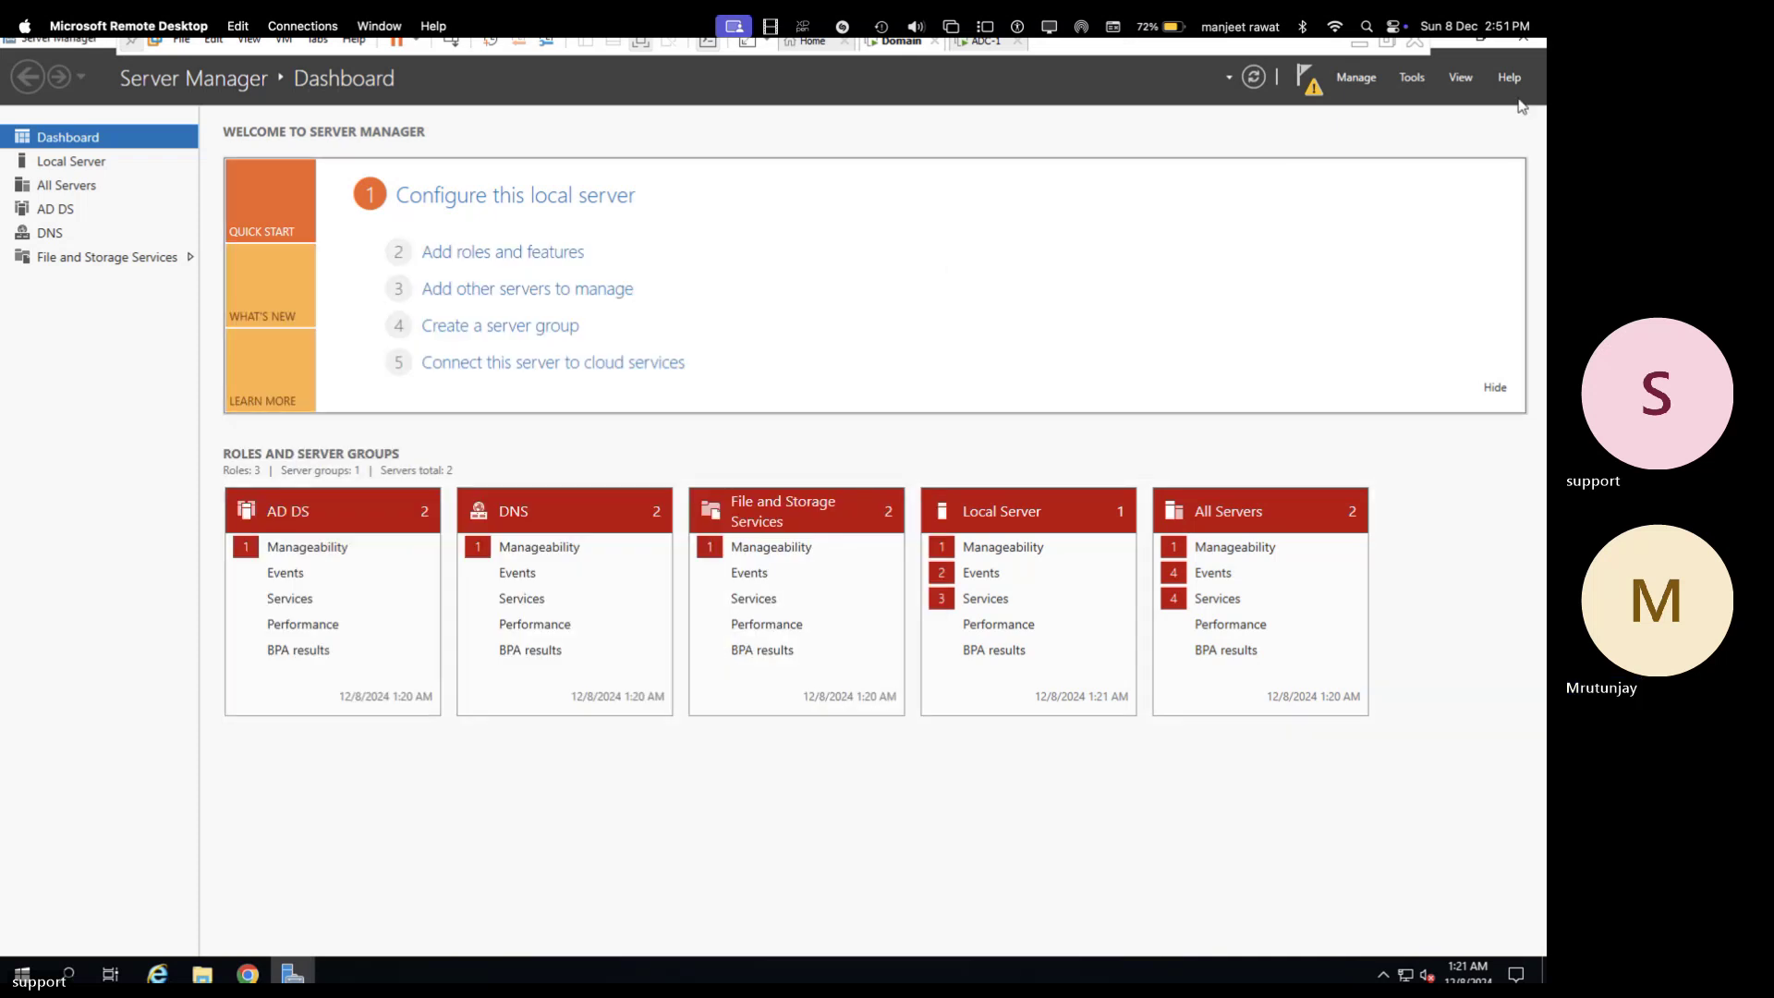
- Close Server Manager and restart the server from the quick menu, confirming the restart reason
{"action": "left_click", "coordinate": [1522, 43]}
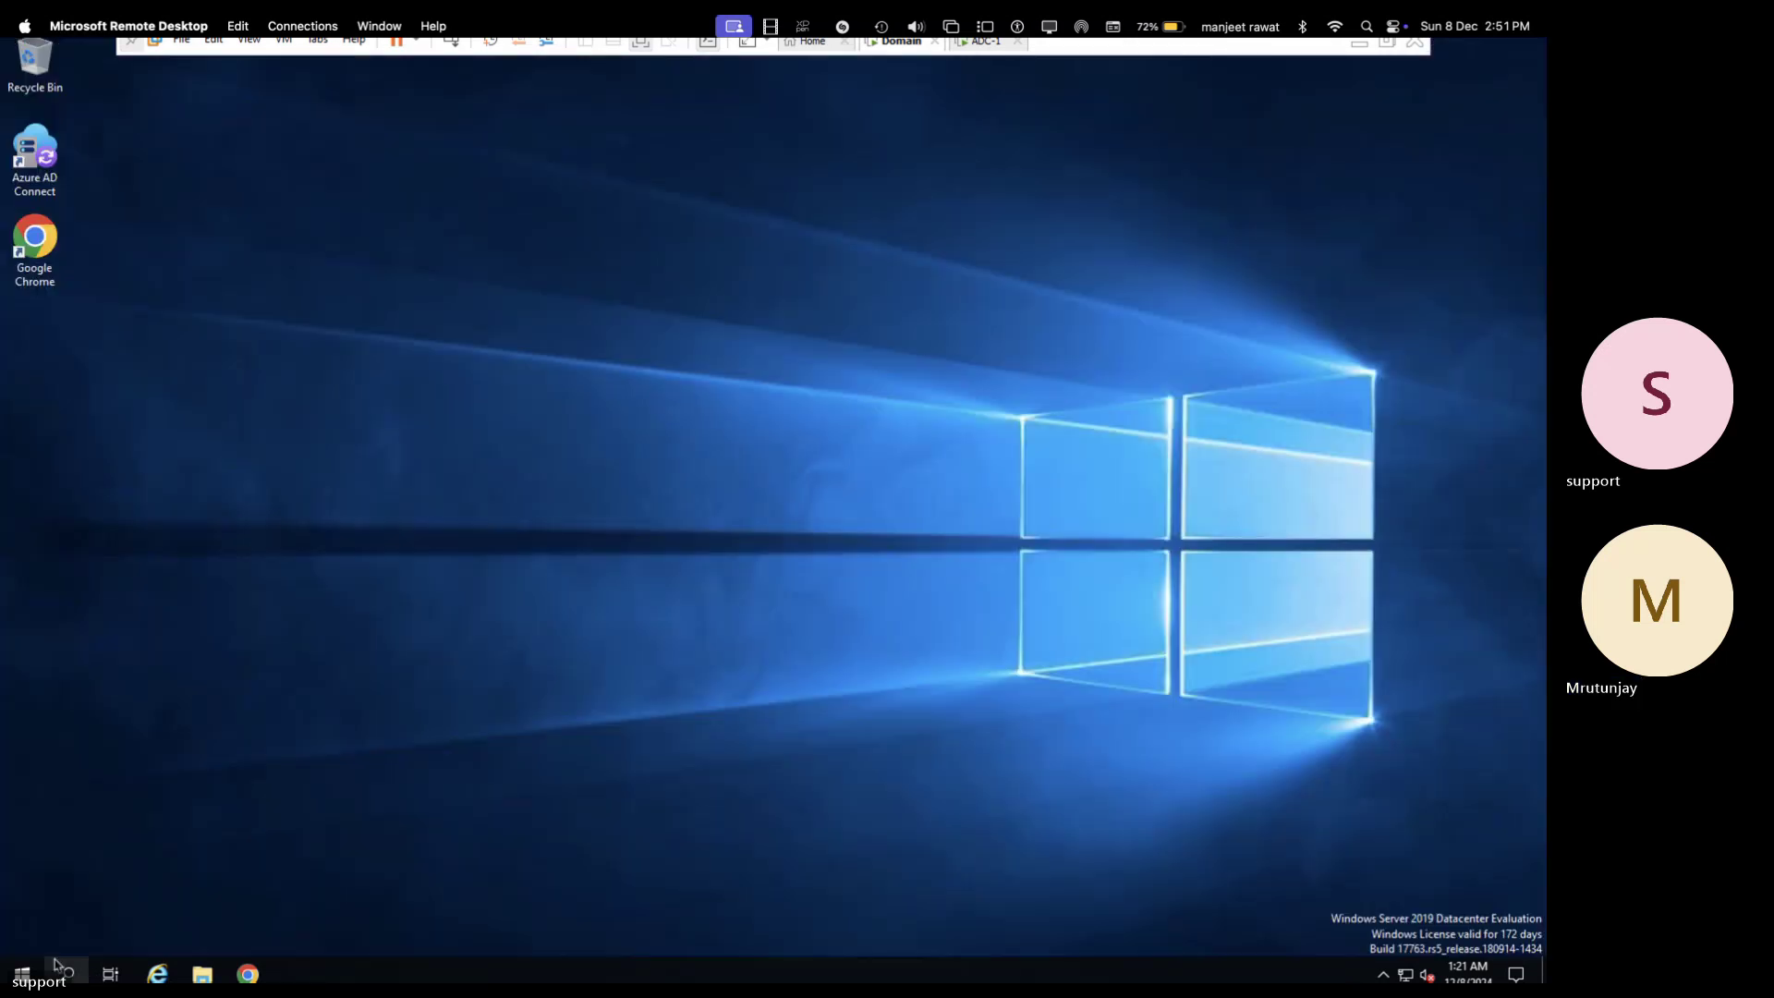
{"action": "right_click", "coordinate": [21, 974]}
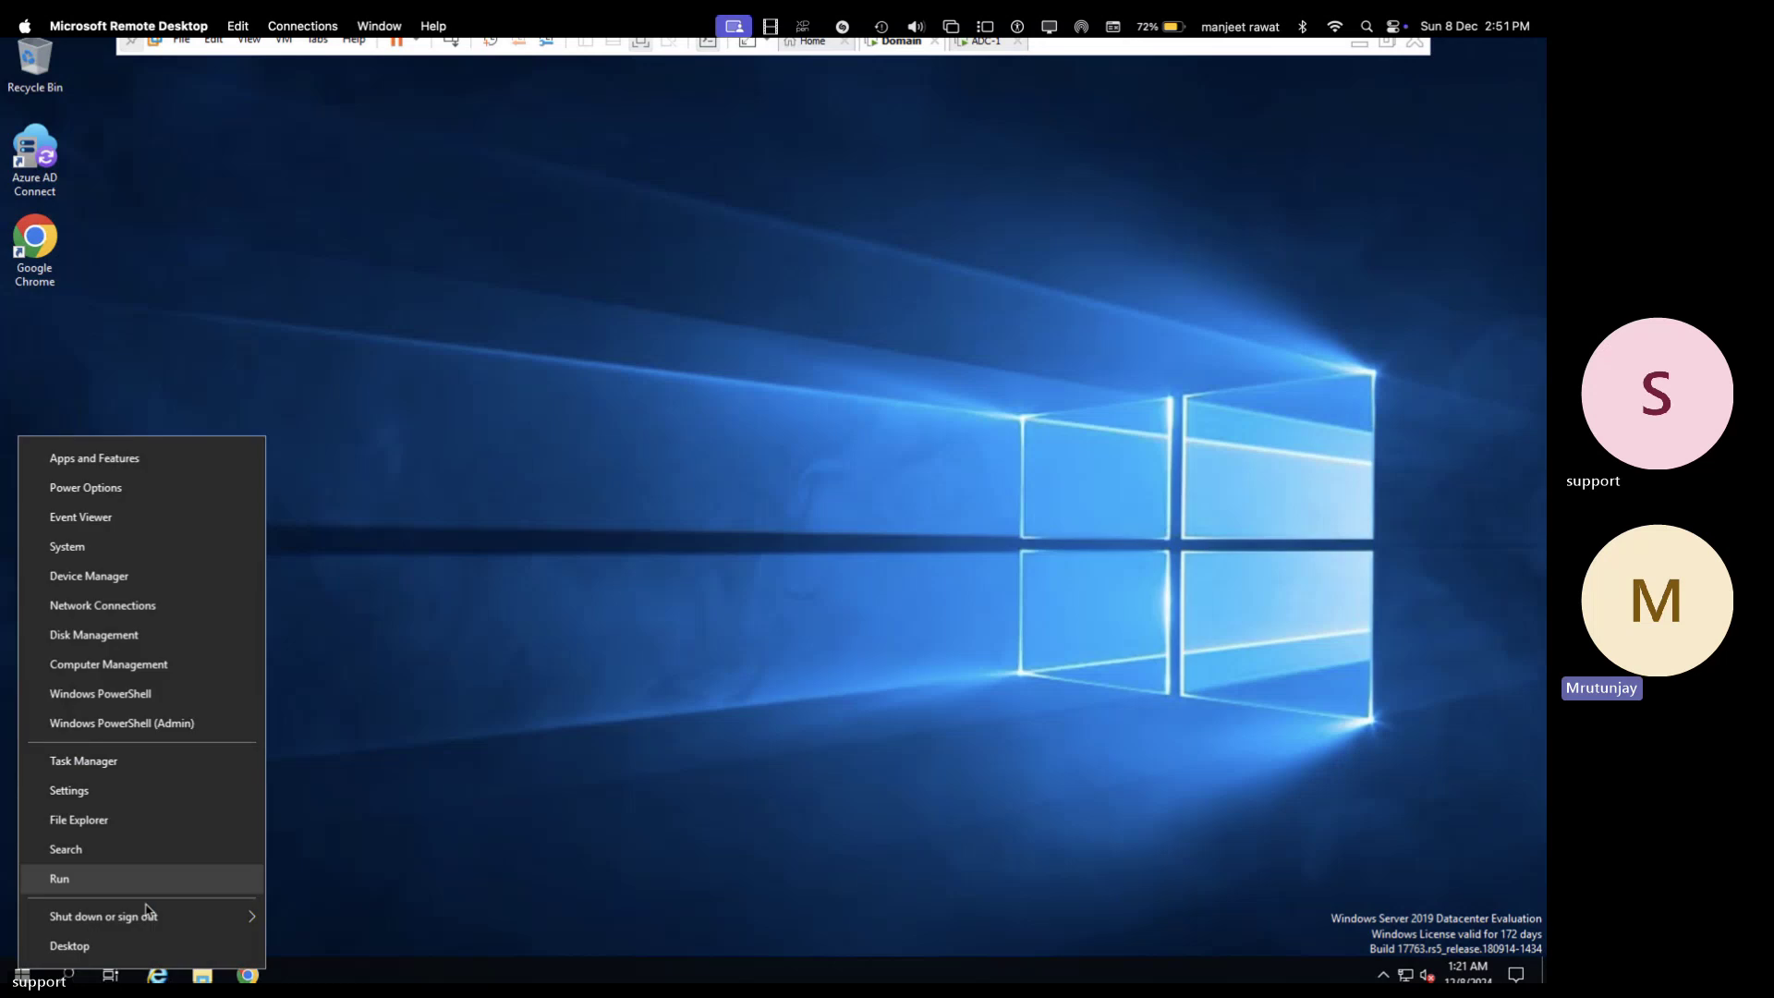
{"action": "mouse_move", "coordinate": [157, 917]}
{"action": "left_click", "coordinate": [336, 916]}
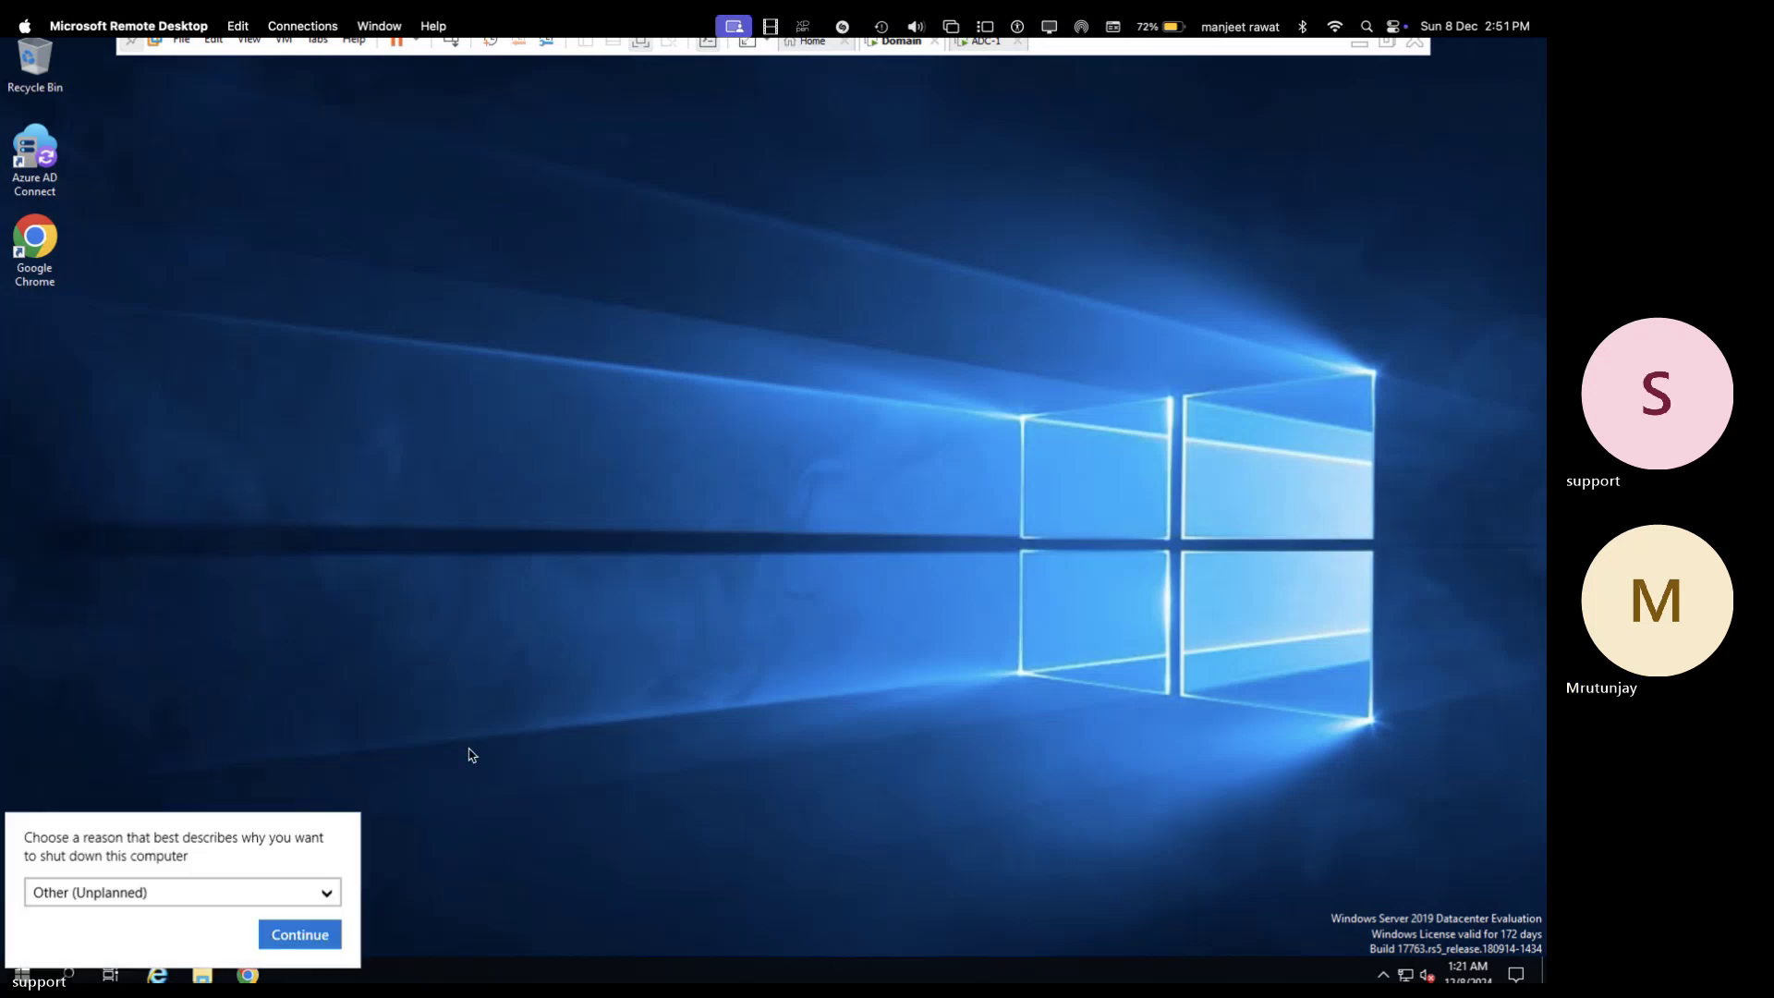
{"action": "left_click", "coordinate": [298, 934]}
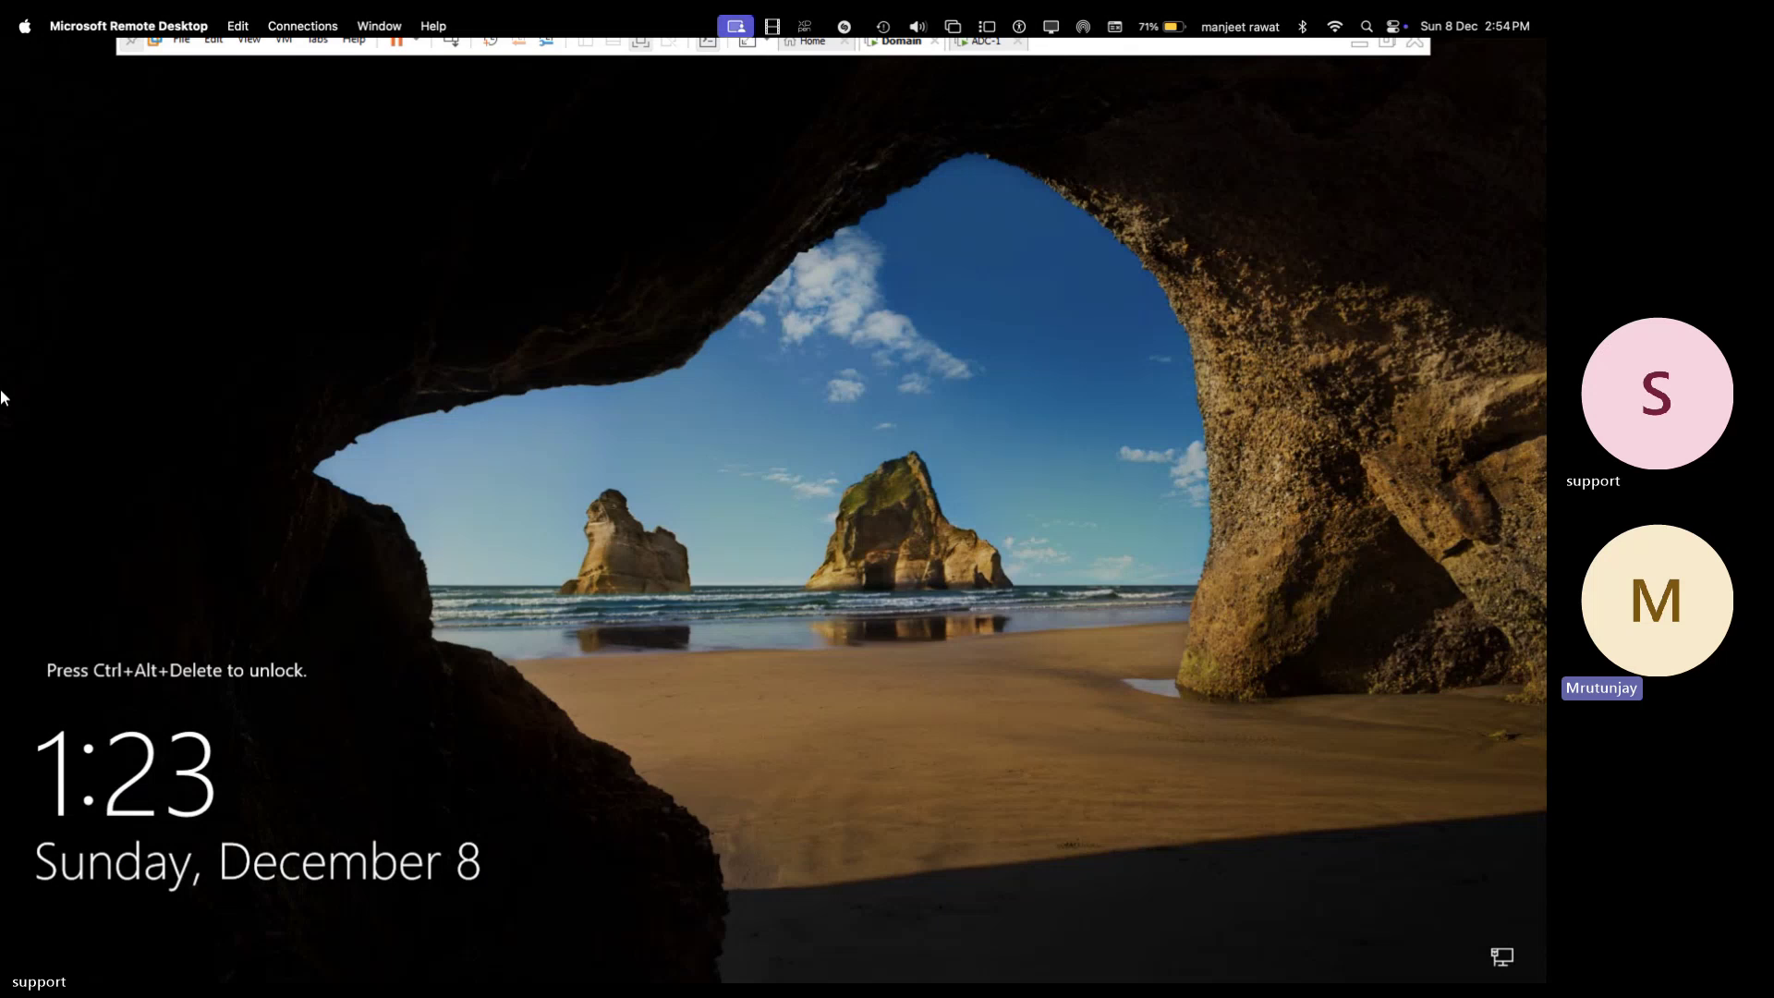
- Sign back in as Administrator after the restart and dismiss the Windows Admin Center pop-up
{"action": "left_click", "coordinate": [451, 43]}
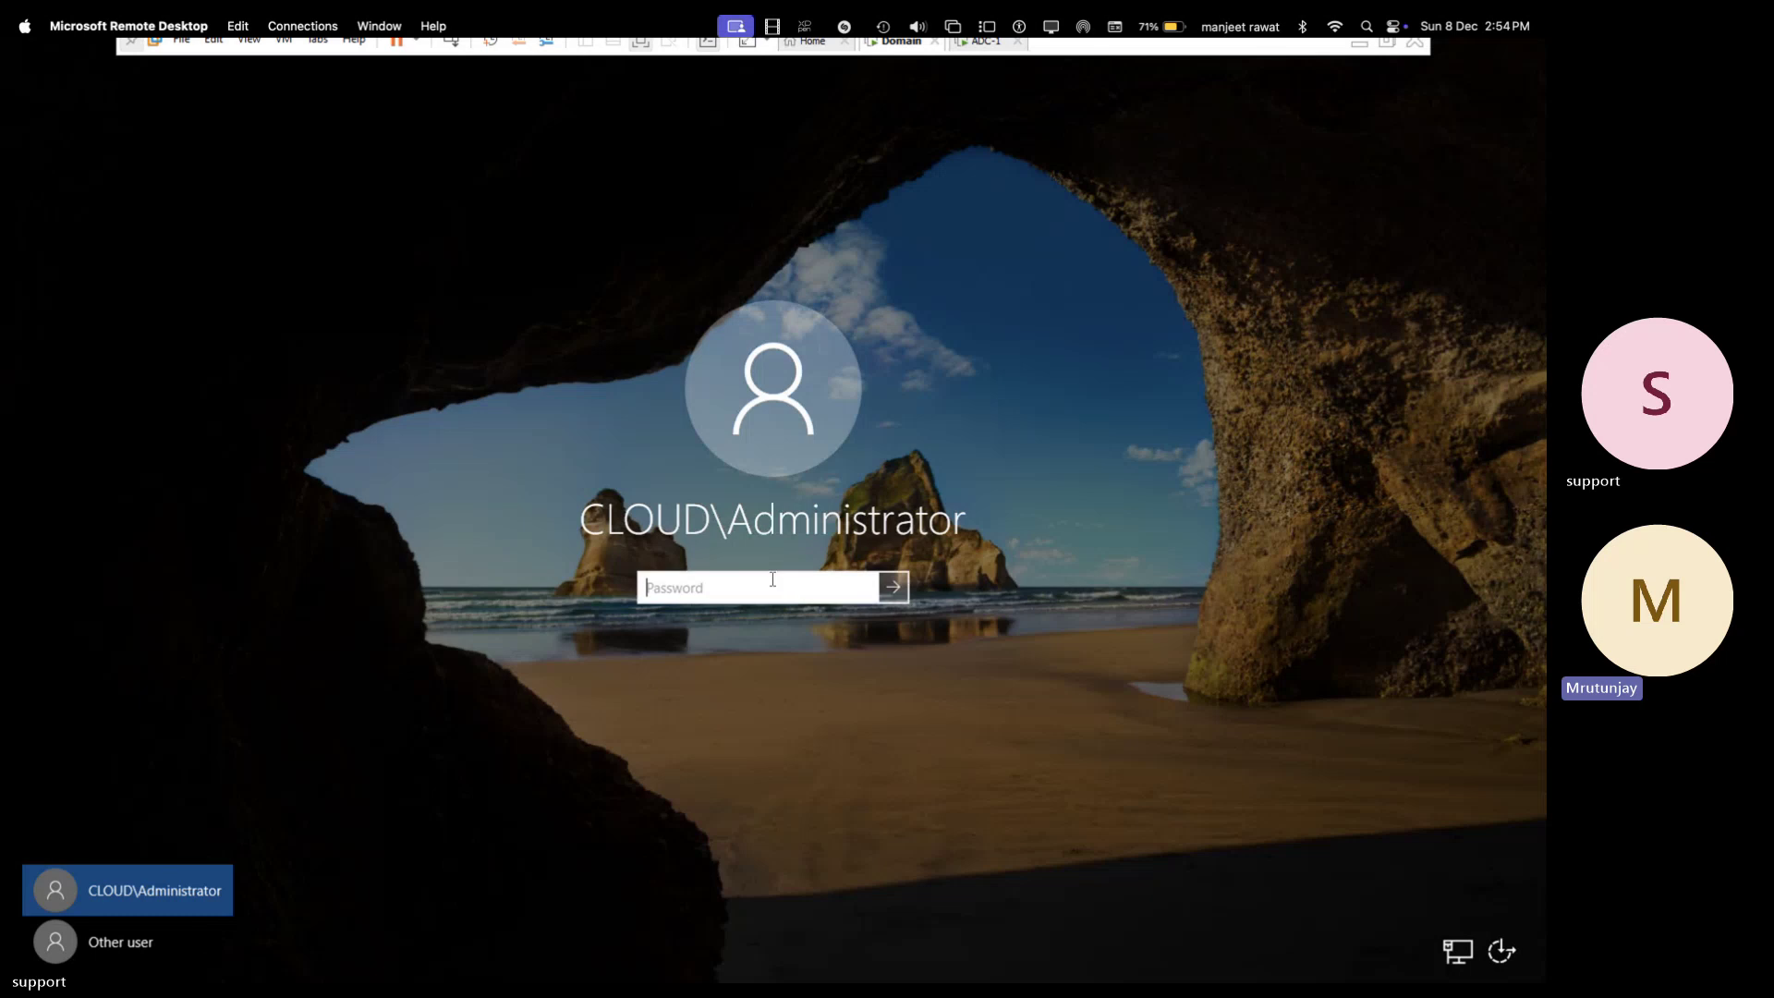
{"action": "type", "text": "•••••"}
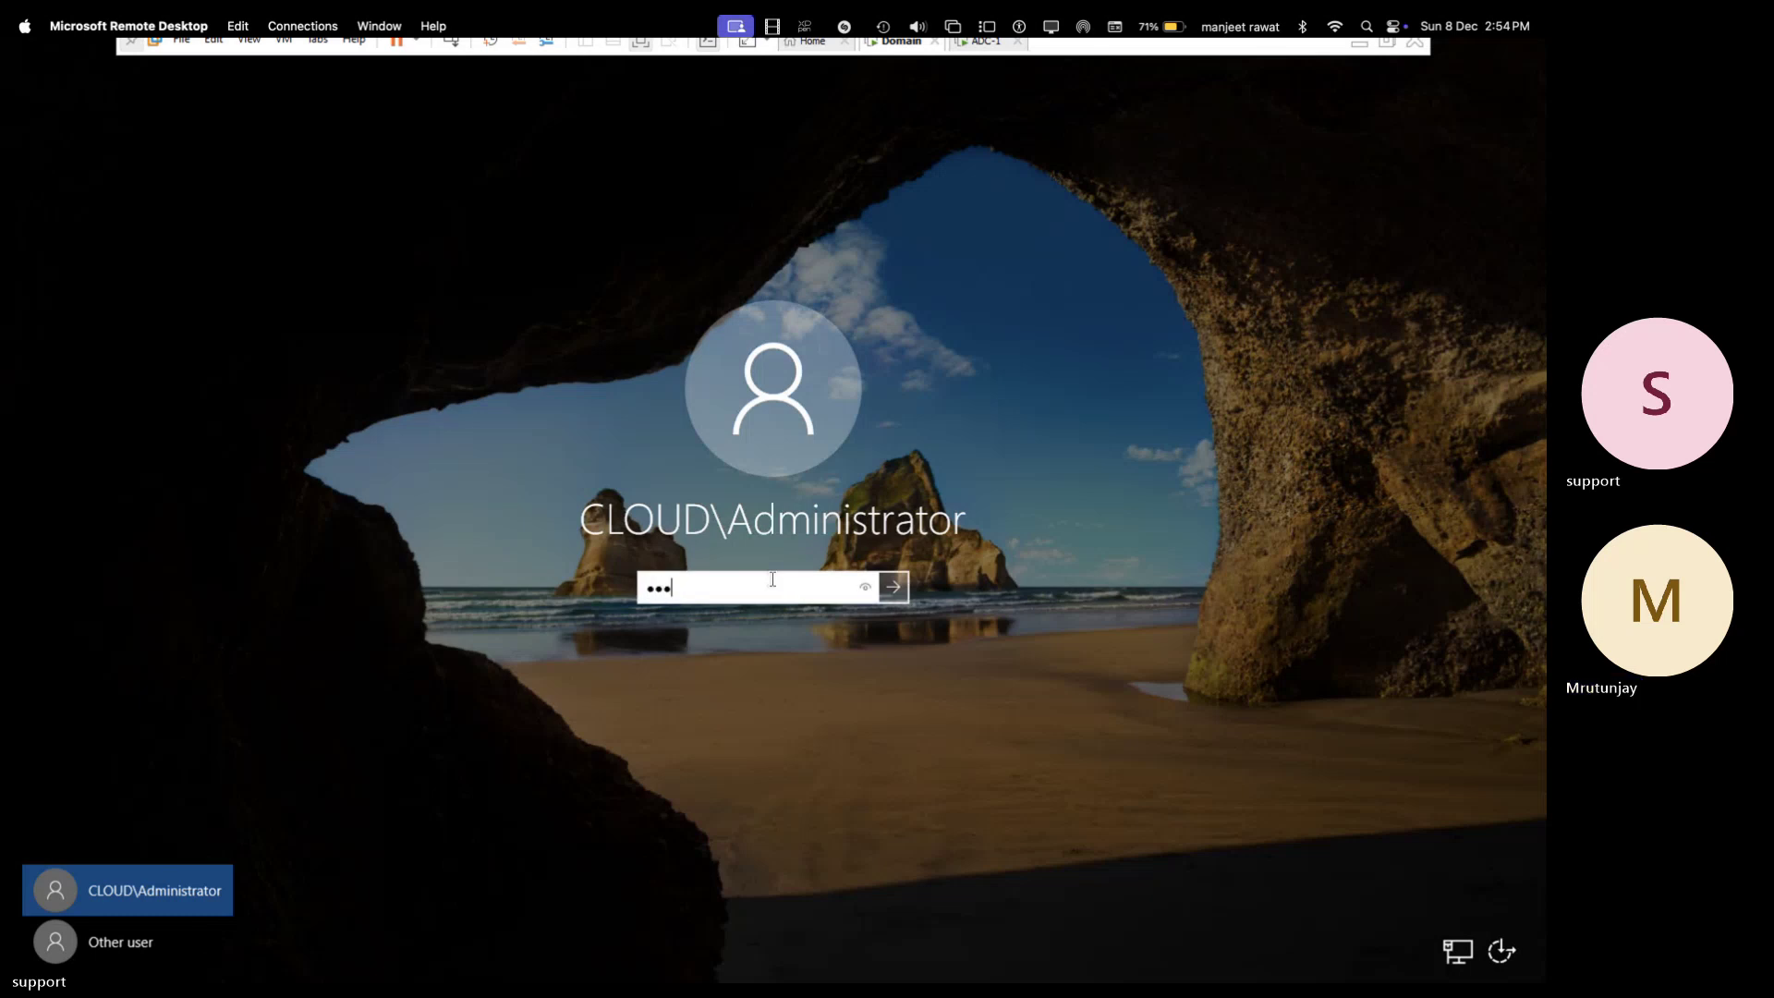
{"action": "type", "text": "••••"}
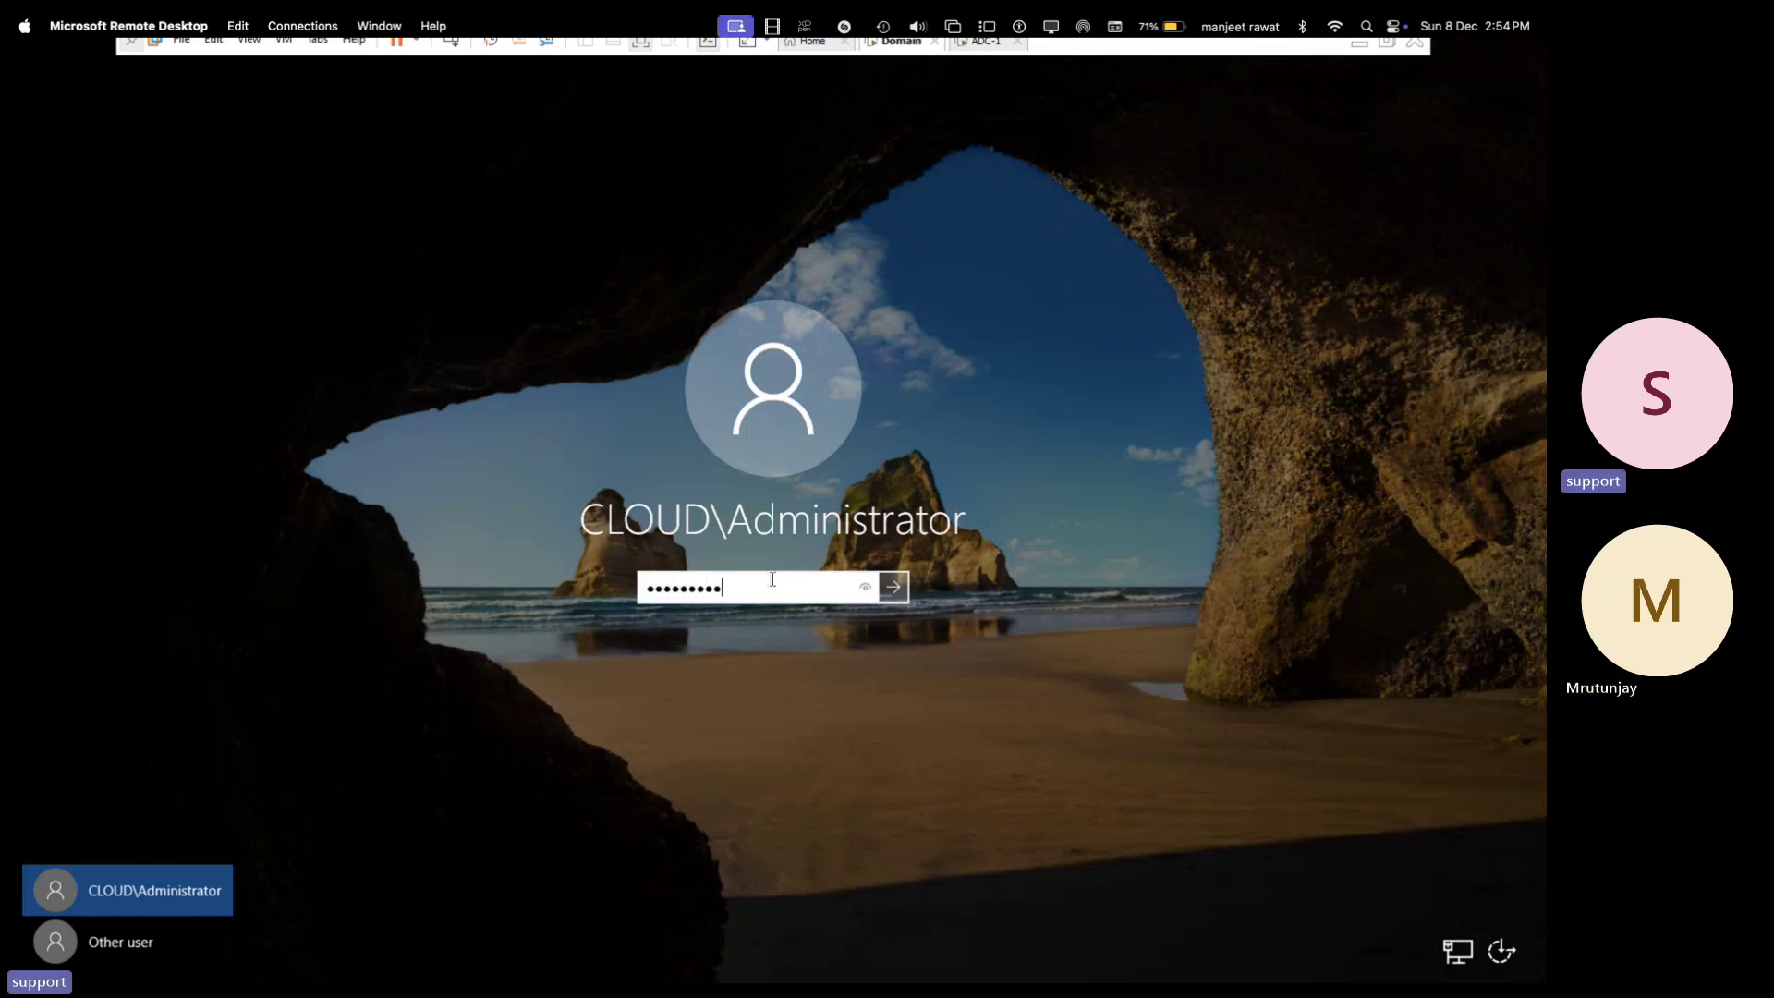
{"action": "key", "text": "Return"}
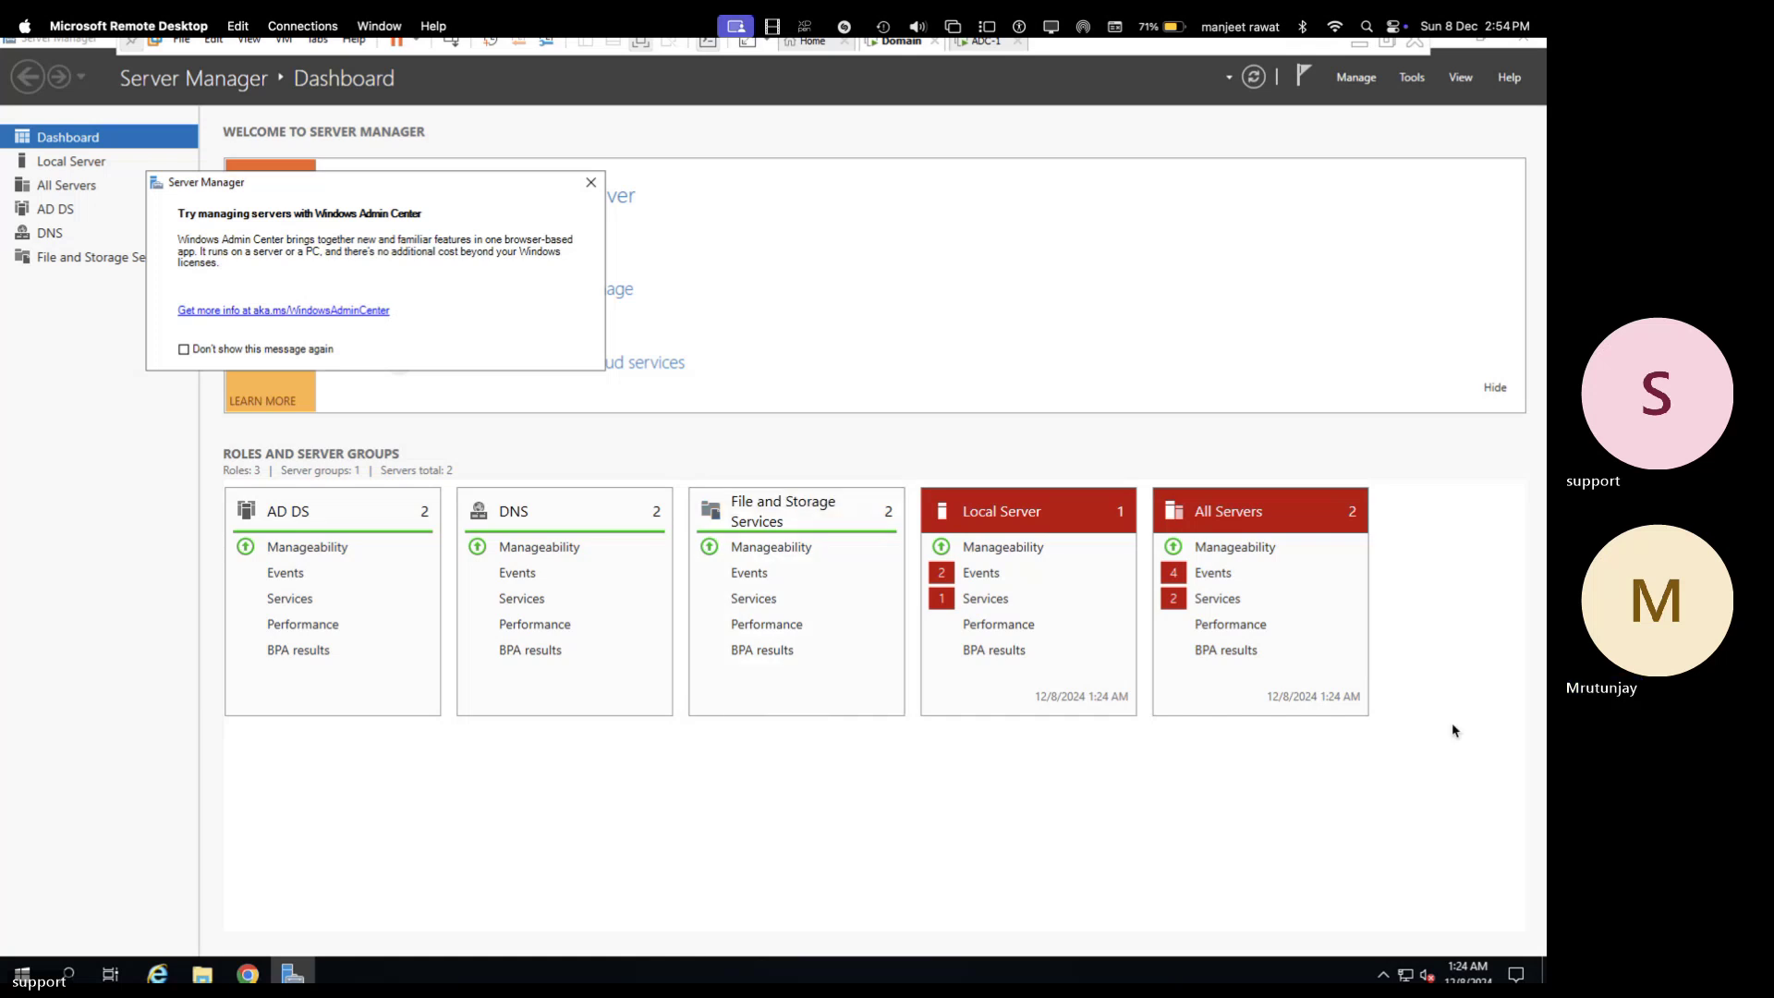
{"action": "left_click", "coordinate": [1129, 579]}
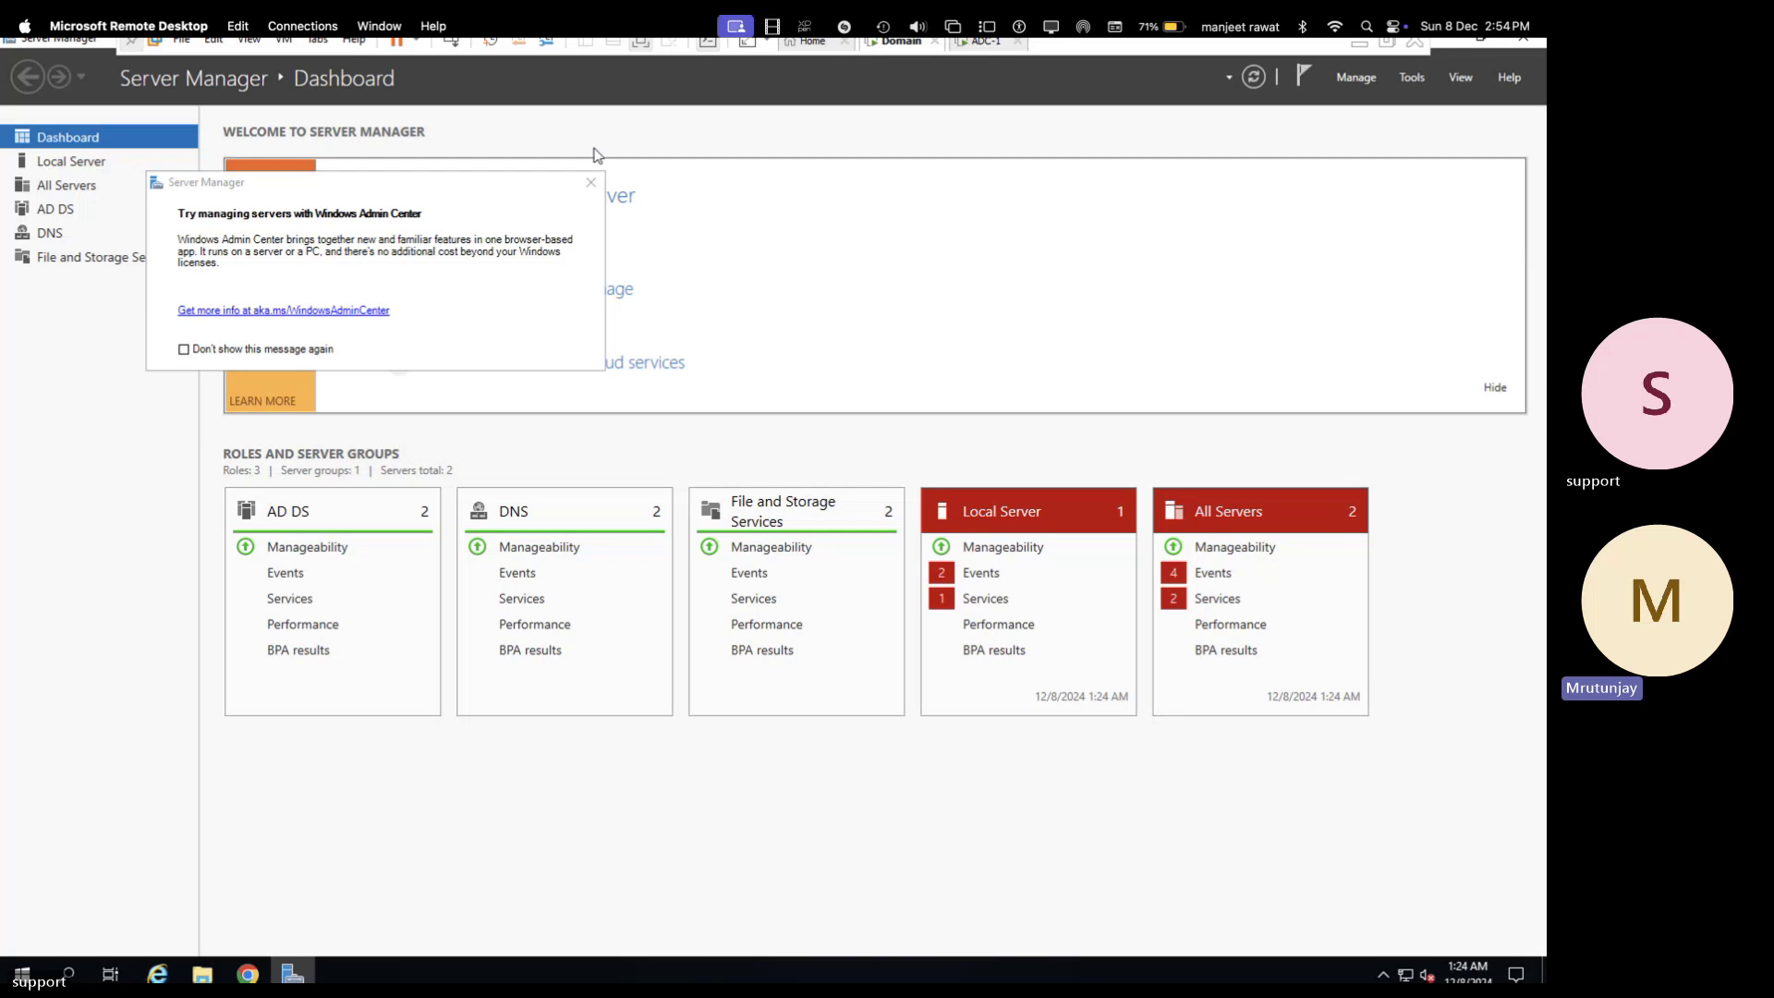
{"action": "left_click", "coordinate": [590, 182]}
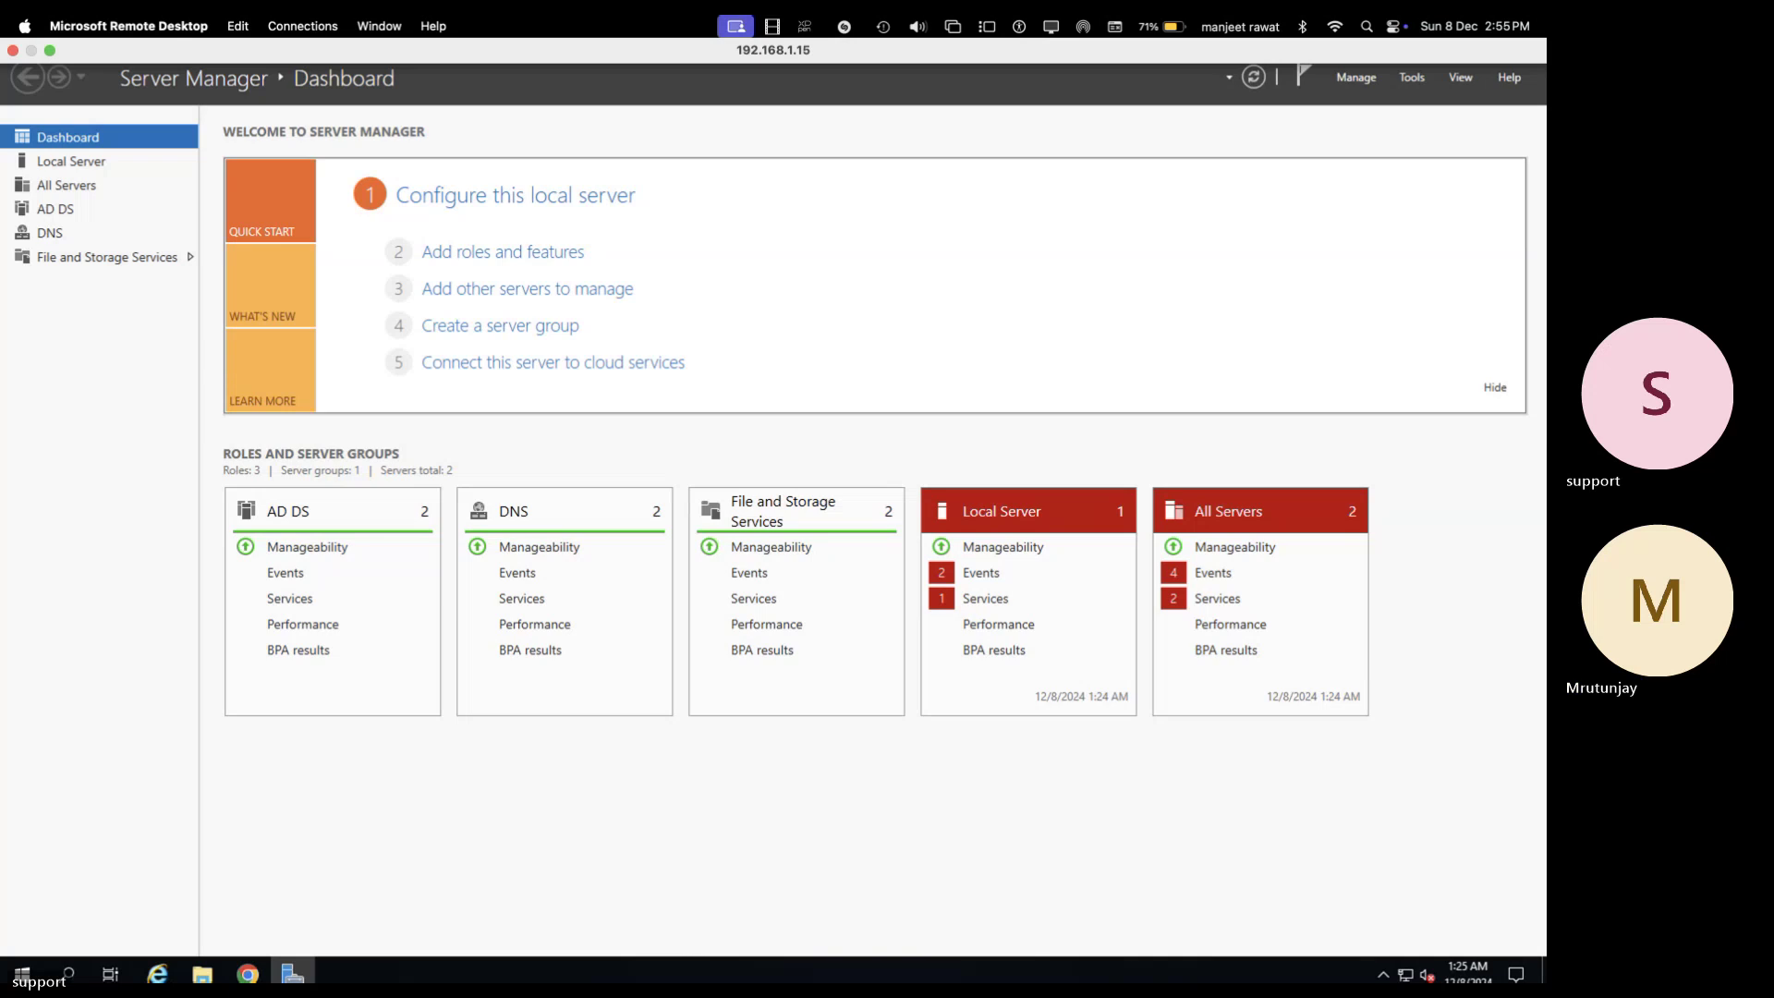
- Install the DHCP Server role with its management tools on WIN-G03CV518ELM
{"action": "left_click", "coordinate": [534, 252]}
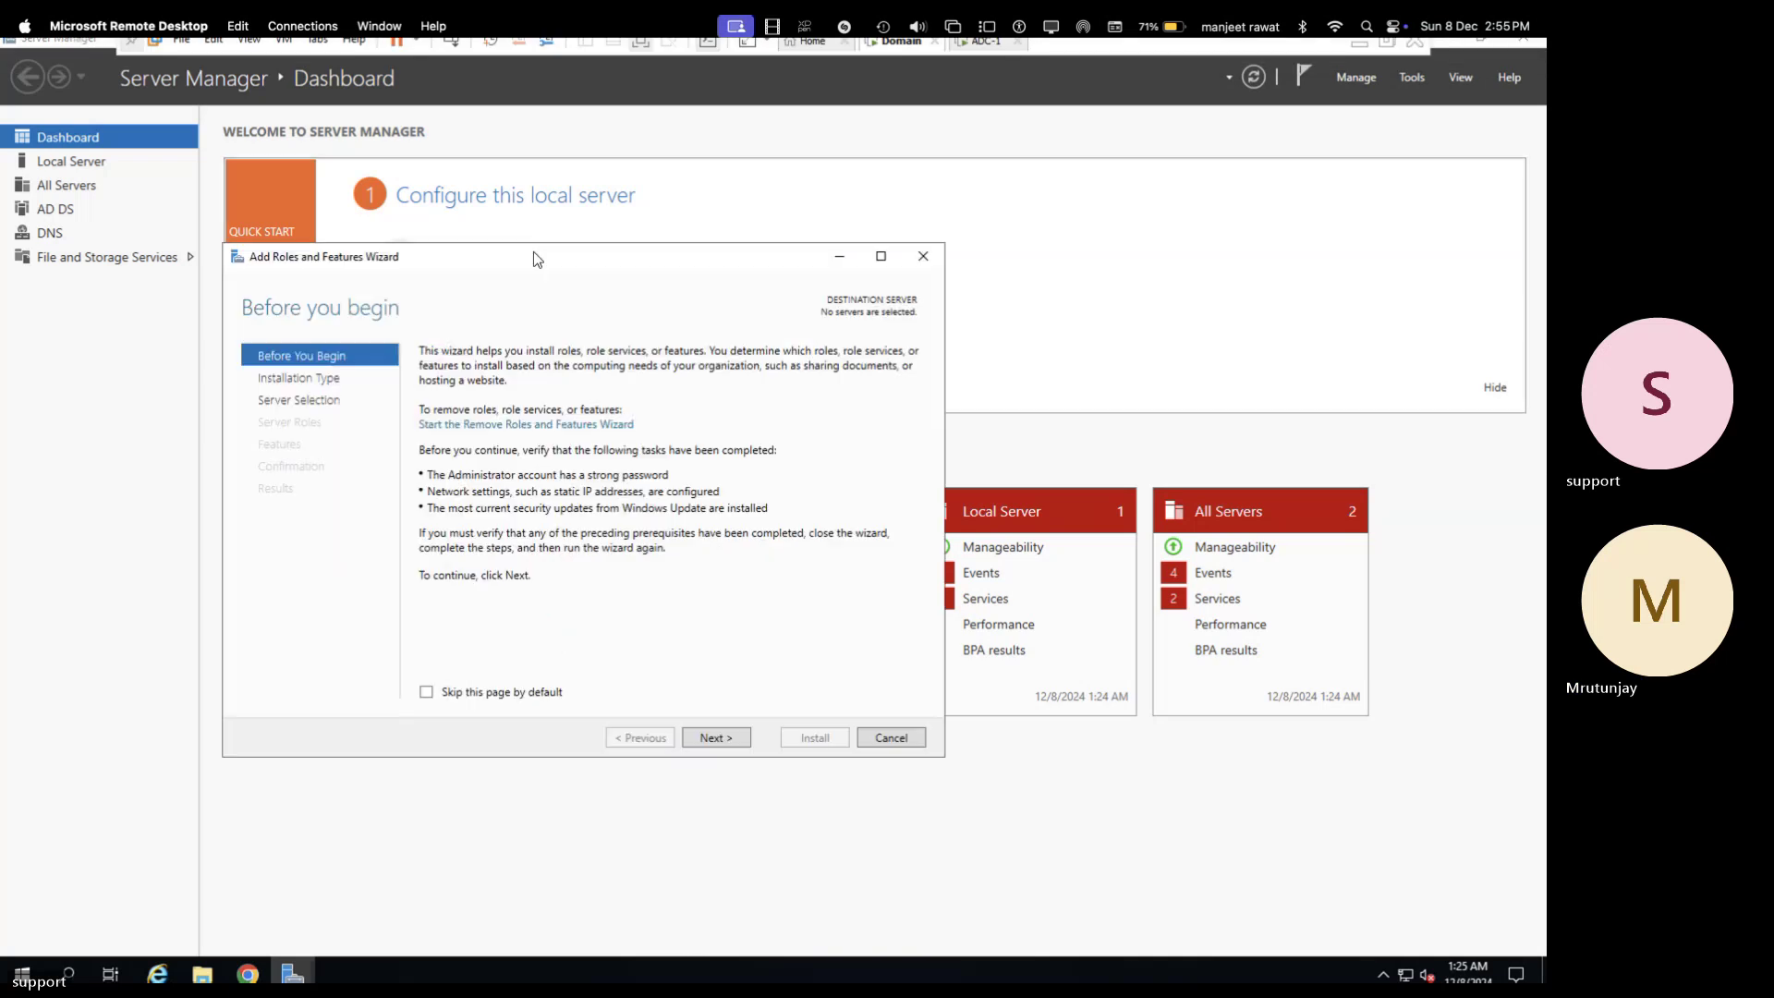
{"action": "left_click", "coordinate": [714, 737]}
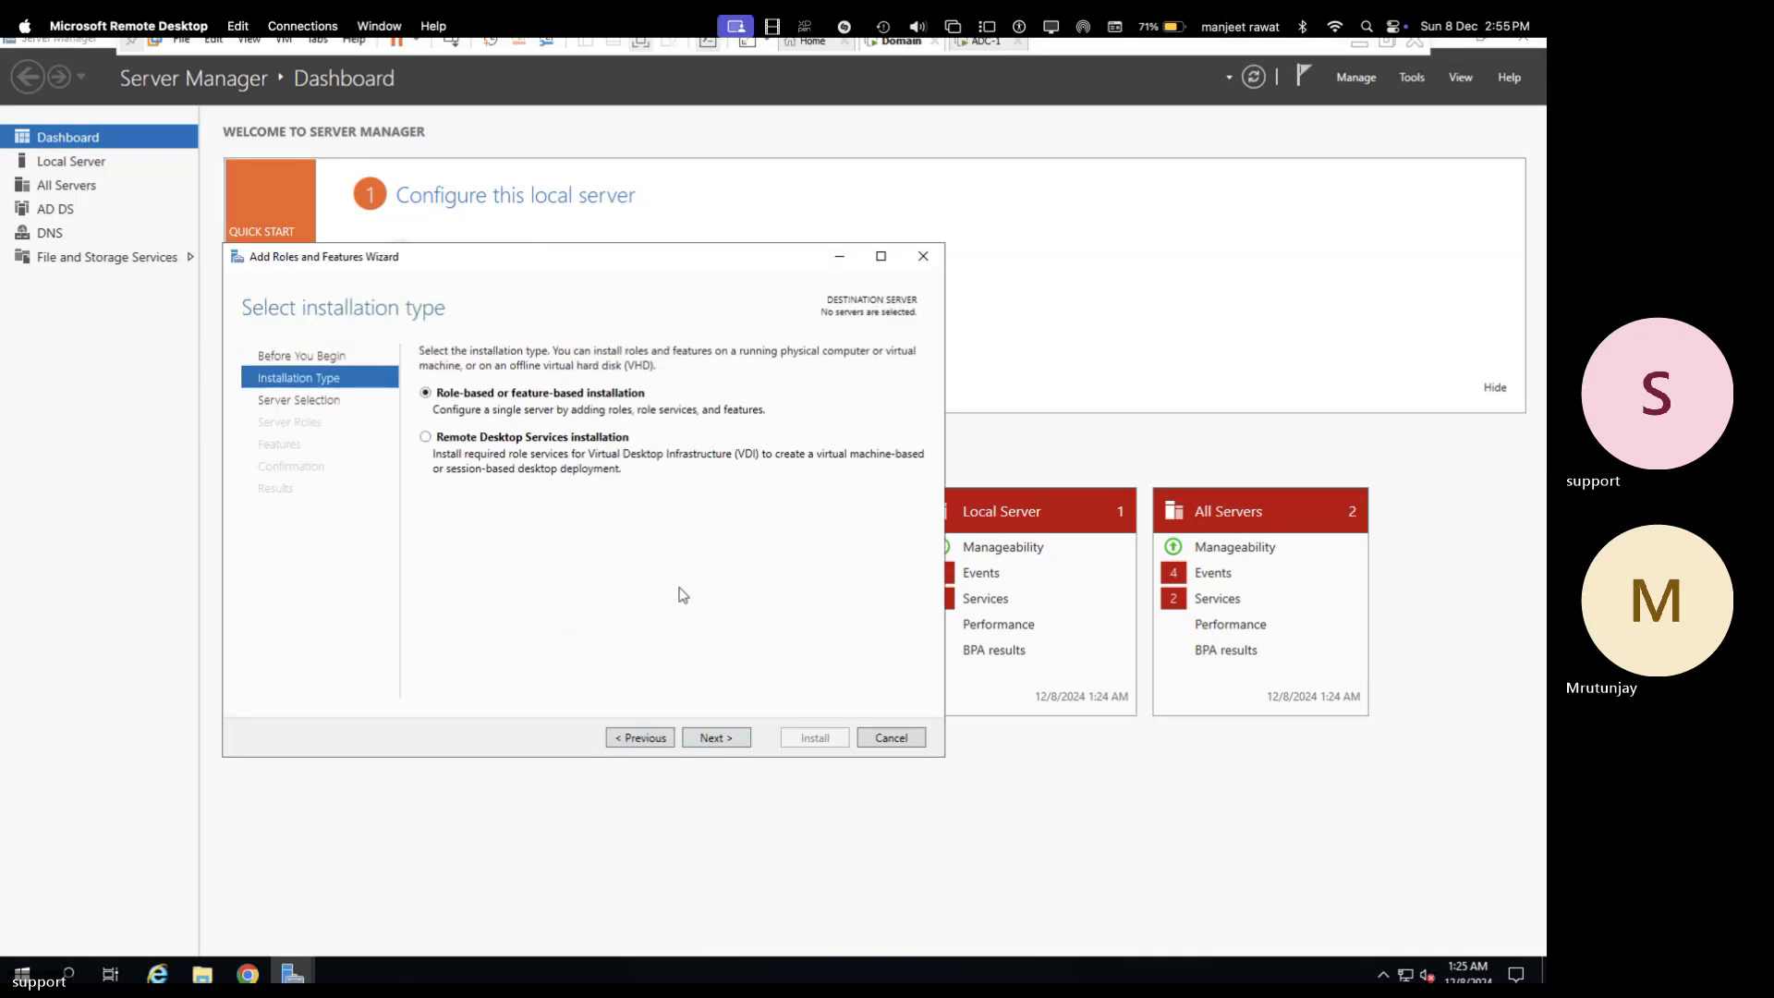
{"action": "left_click", "coordinate": [733, 738]}
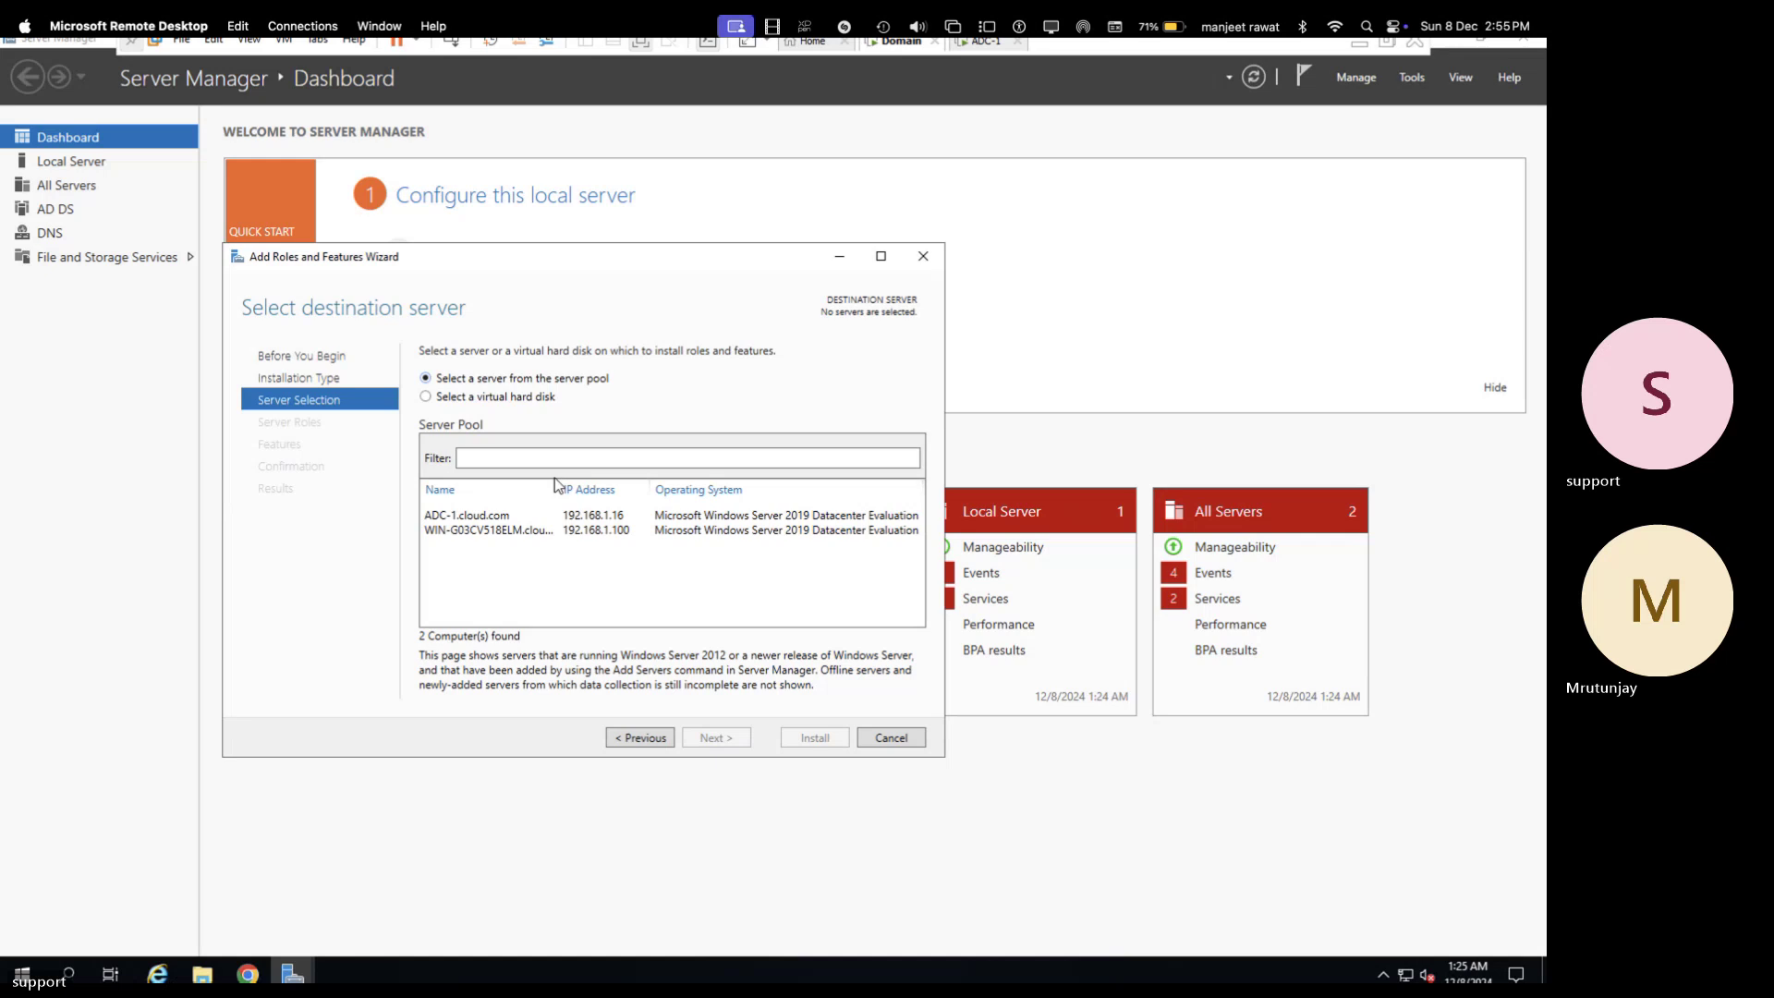
{"action": "left_click", "coordinate": [533, 534]}
{"action": "left_click", "coordinate": [730, 736]}
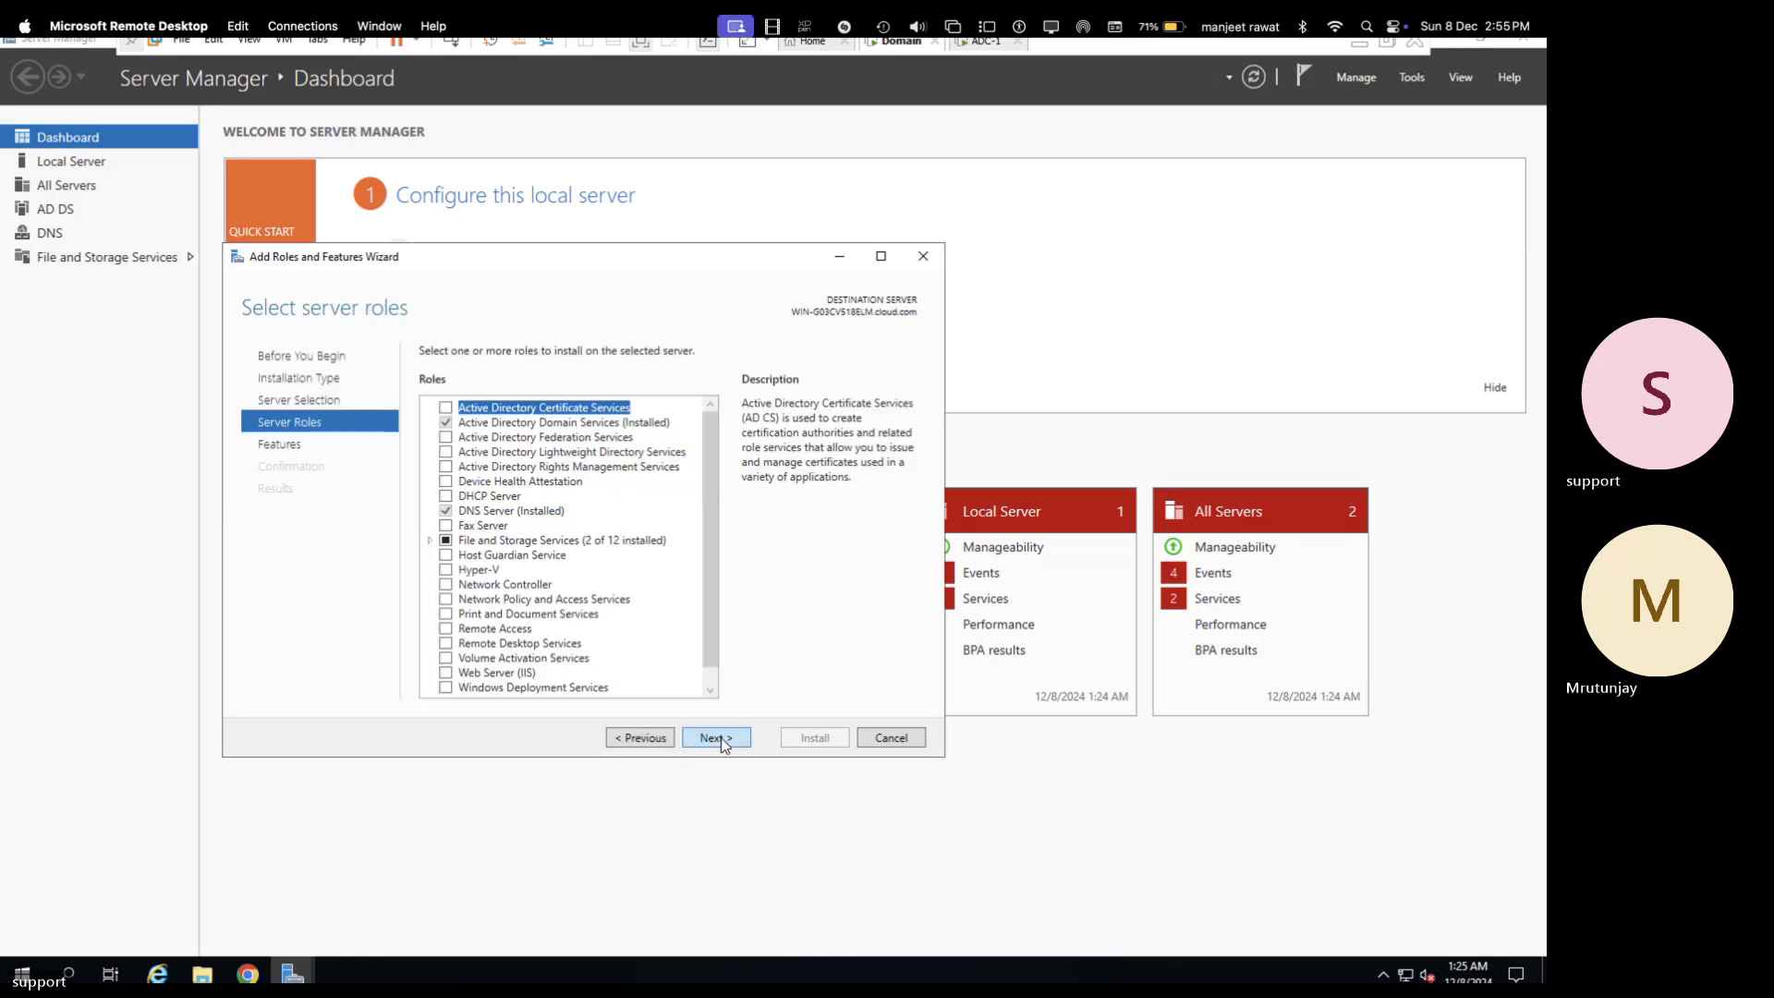
{"action": "left_click", "coordinate": [446, 503]}
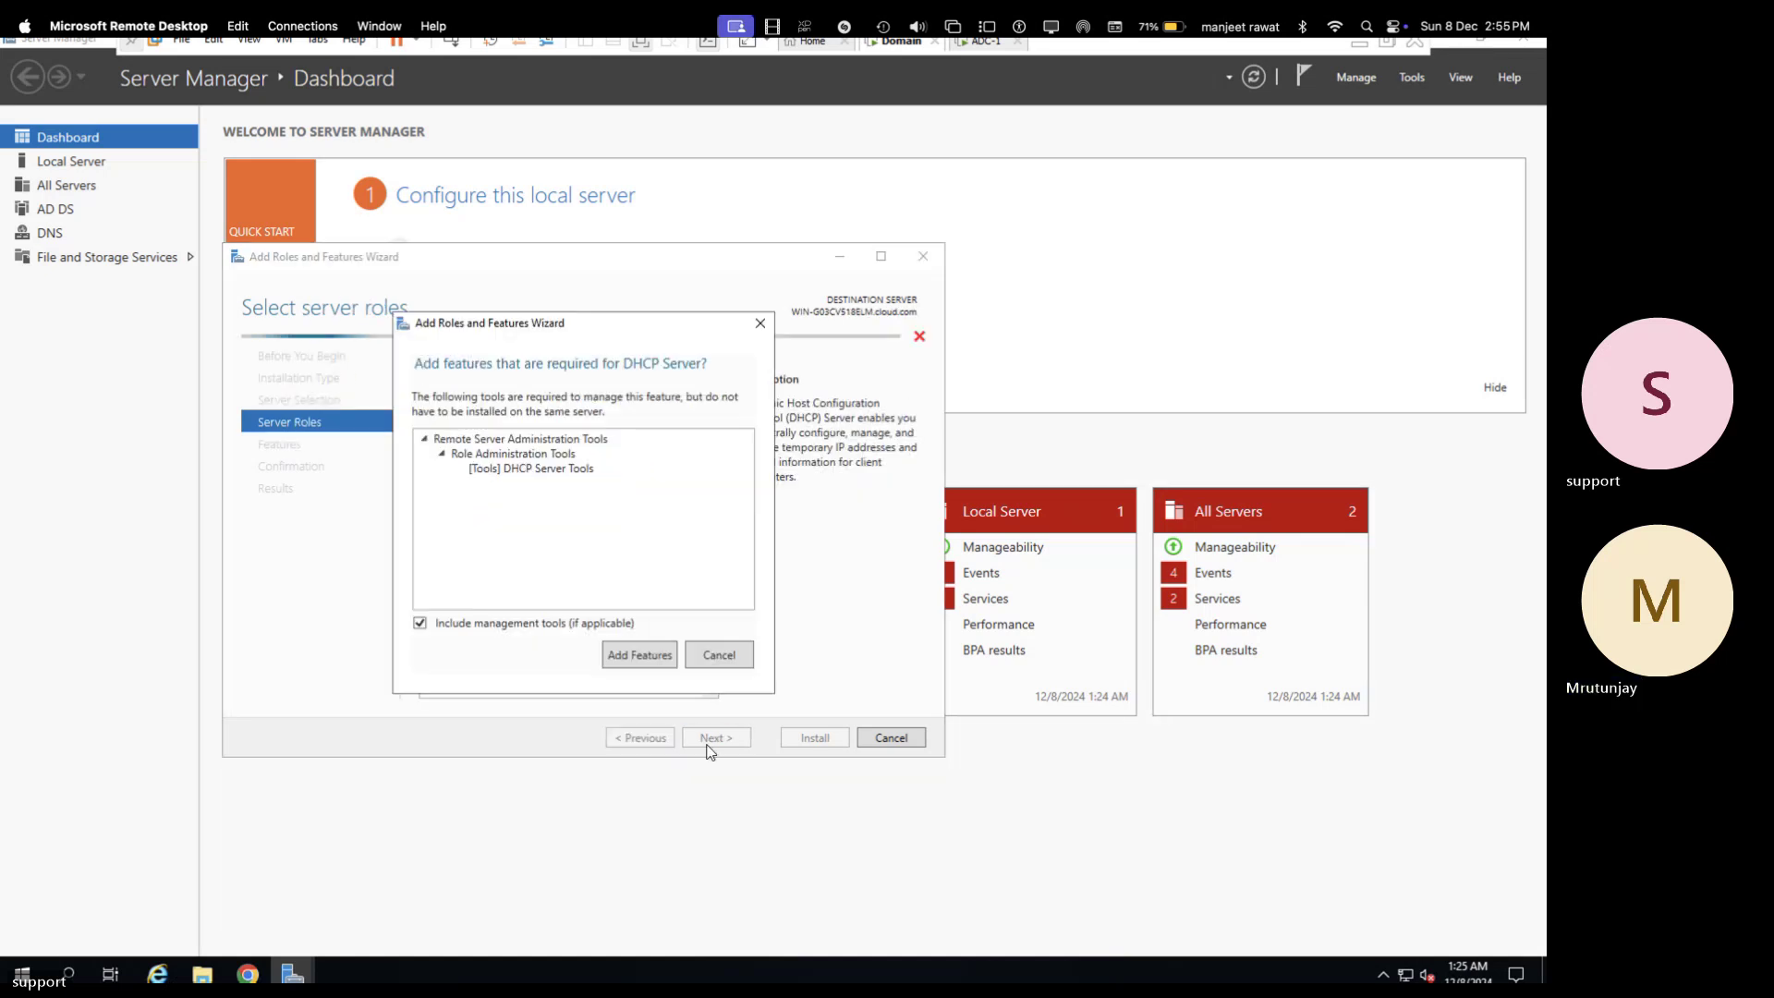
{"action": "left_click", "coordinate": [646, 656]}
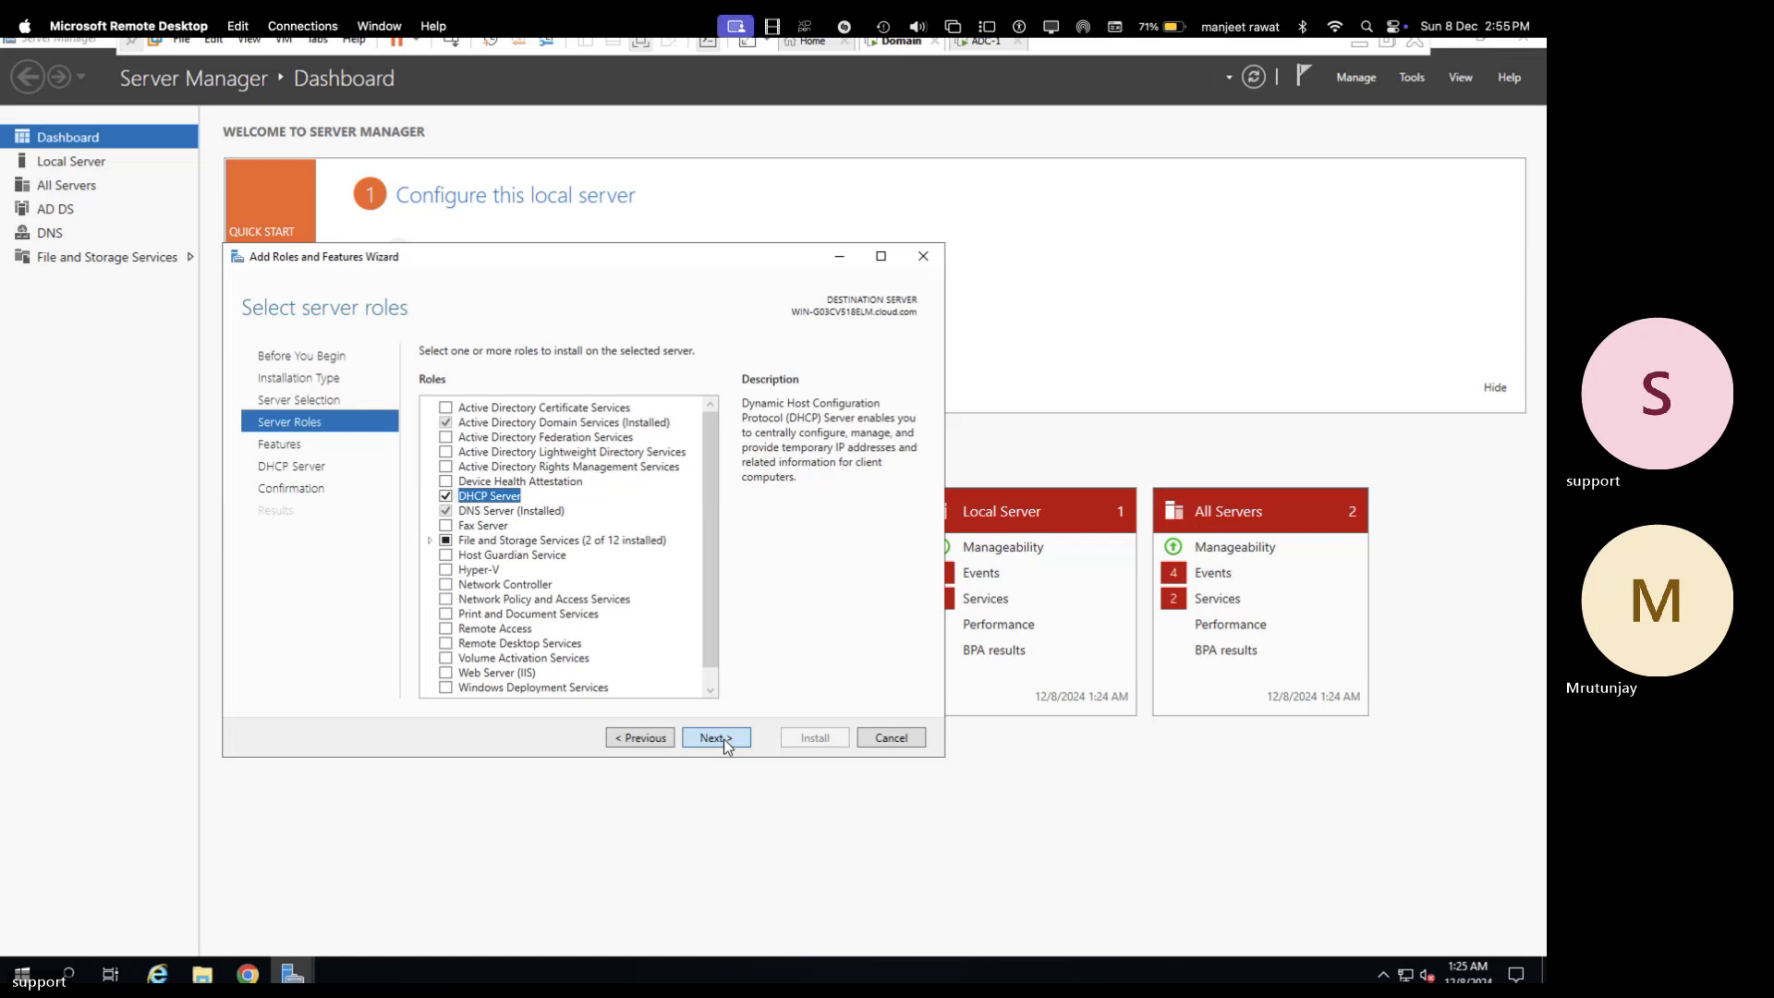
{"action": "left_click", "coordinate": [725, 739]}
{"action": "left_click", "coordinate": [723, 739]}
{"action": "left_click", "coordinate": [723, 739]}
{"action": "left_click", "coordinate": [837, 739]}
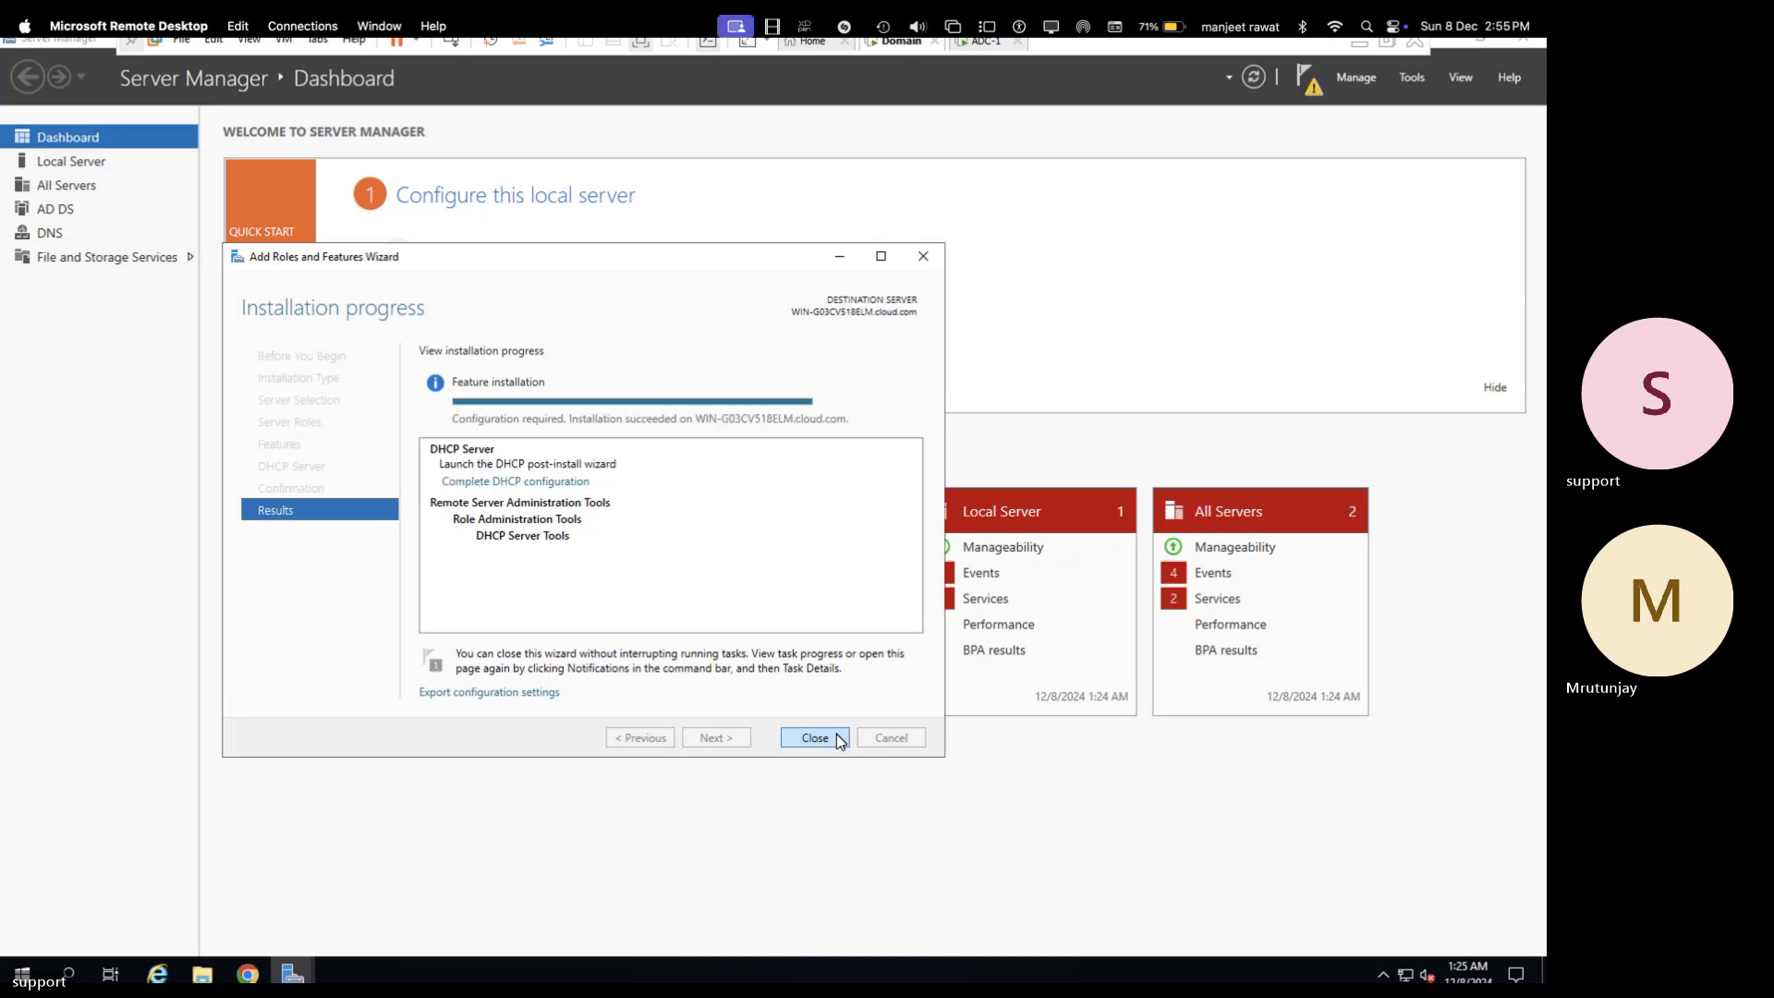
- Close the install wizard, open the DHCP console maximised, and expand the server and IPv4 nodes
{"action": "left_click", "coordinate": [814, 737]}
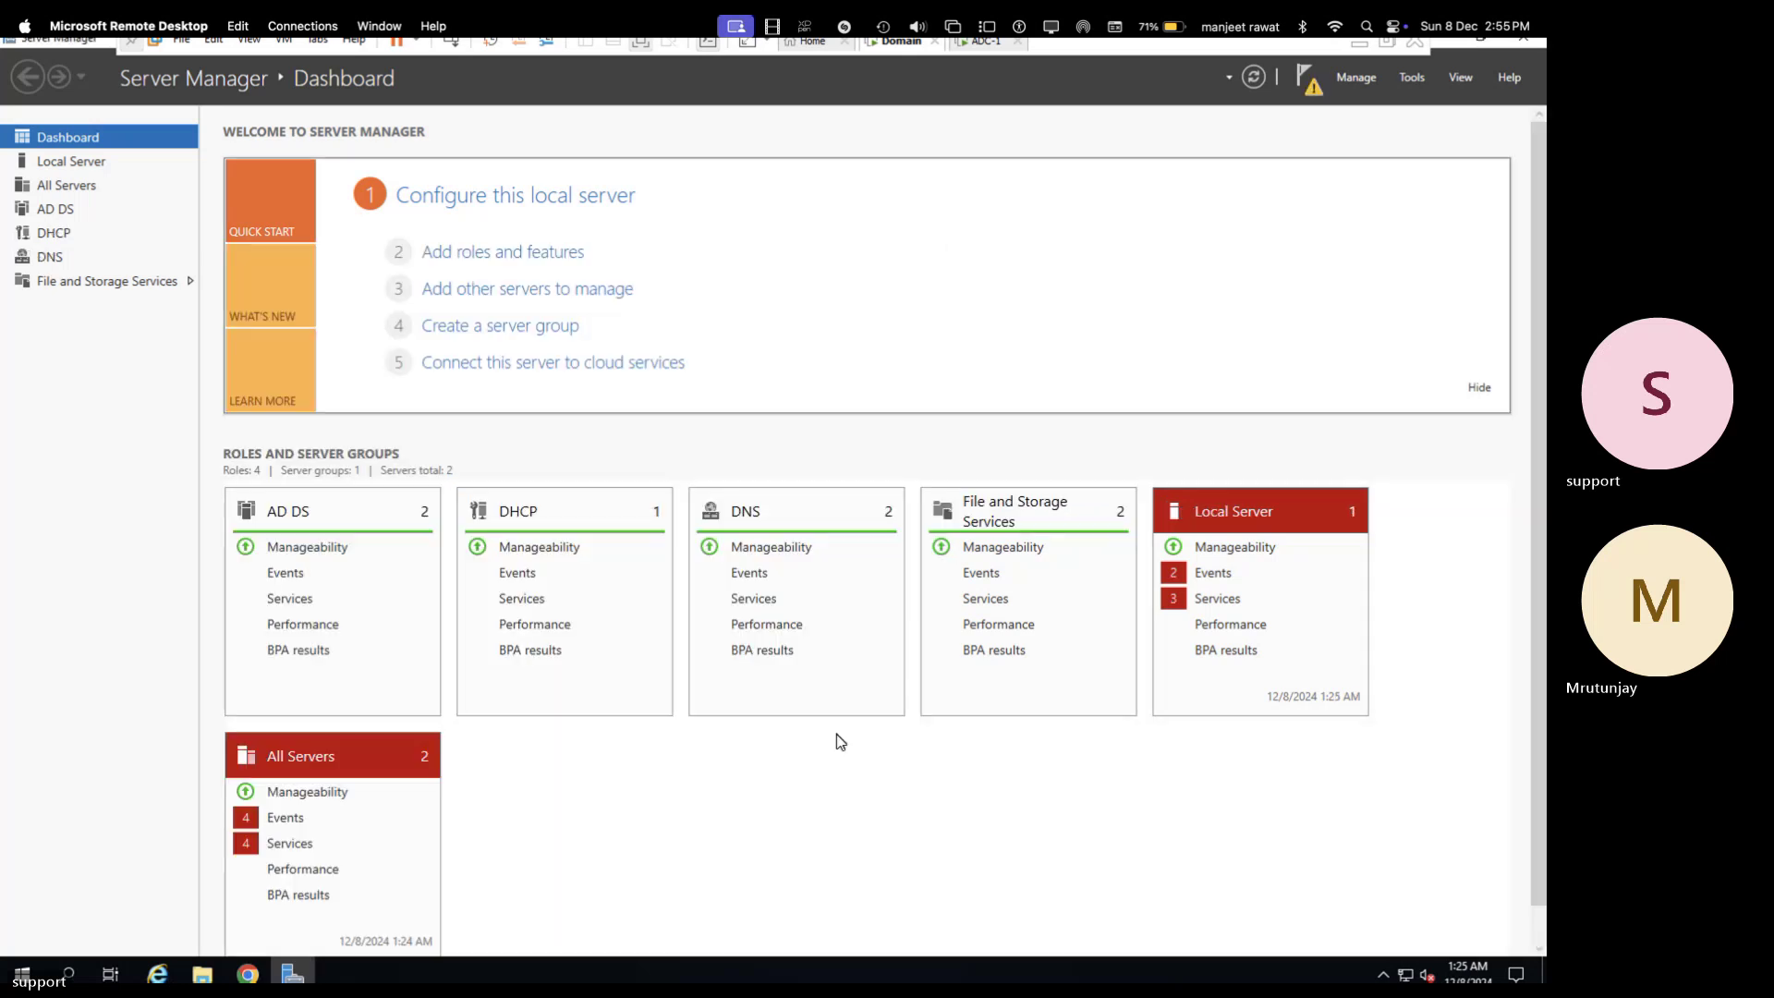
{"action": "left_click", "coordinate": [1419, 83]}
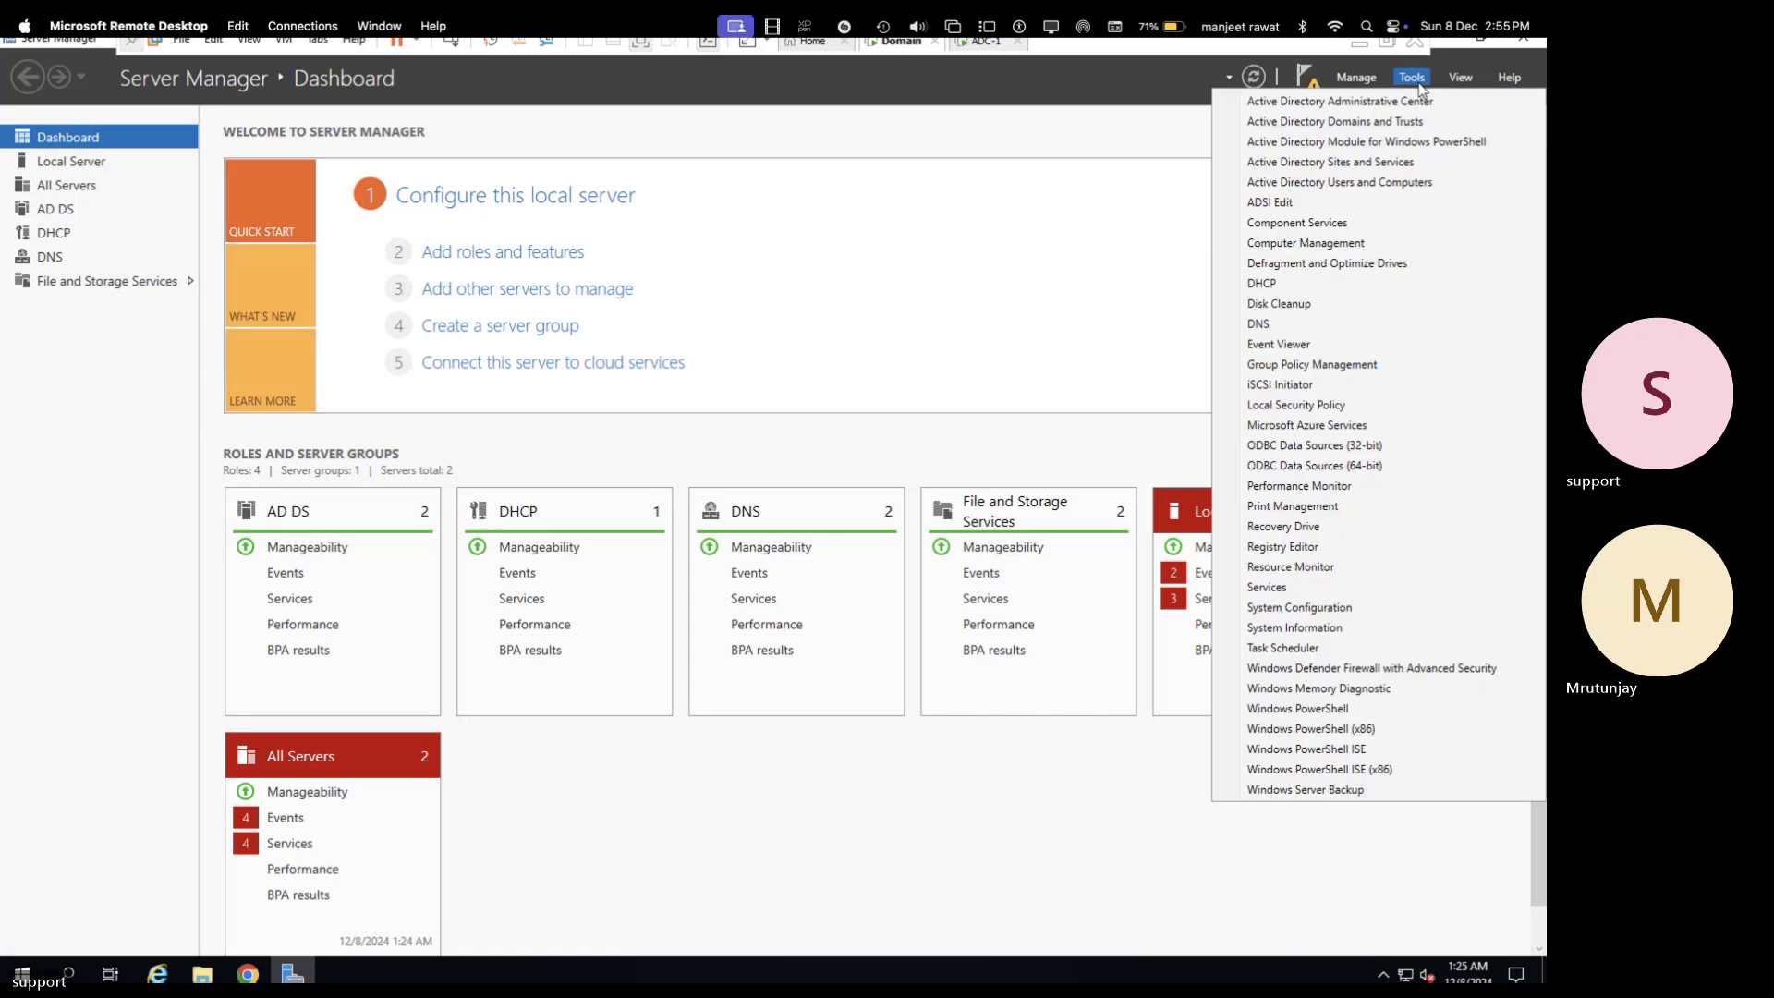
{"action": "left_click", "coordinate": [1307, 281]}
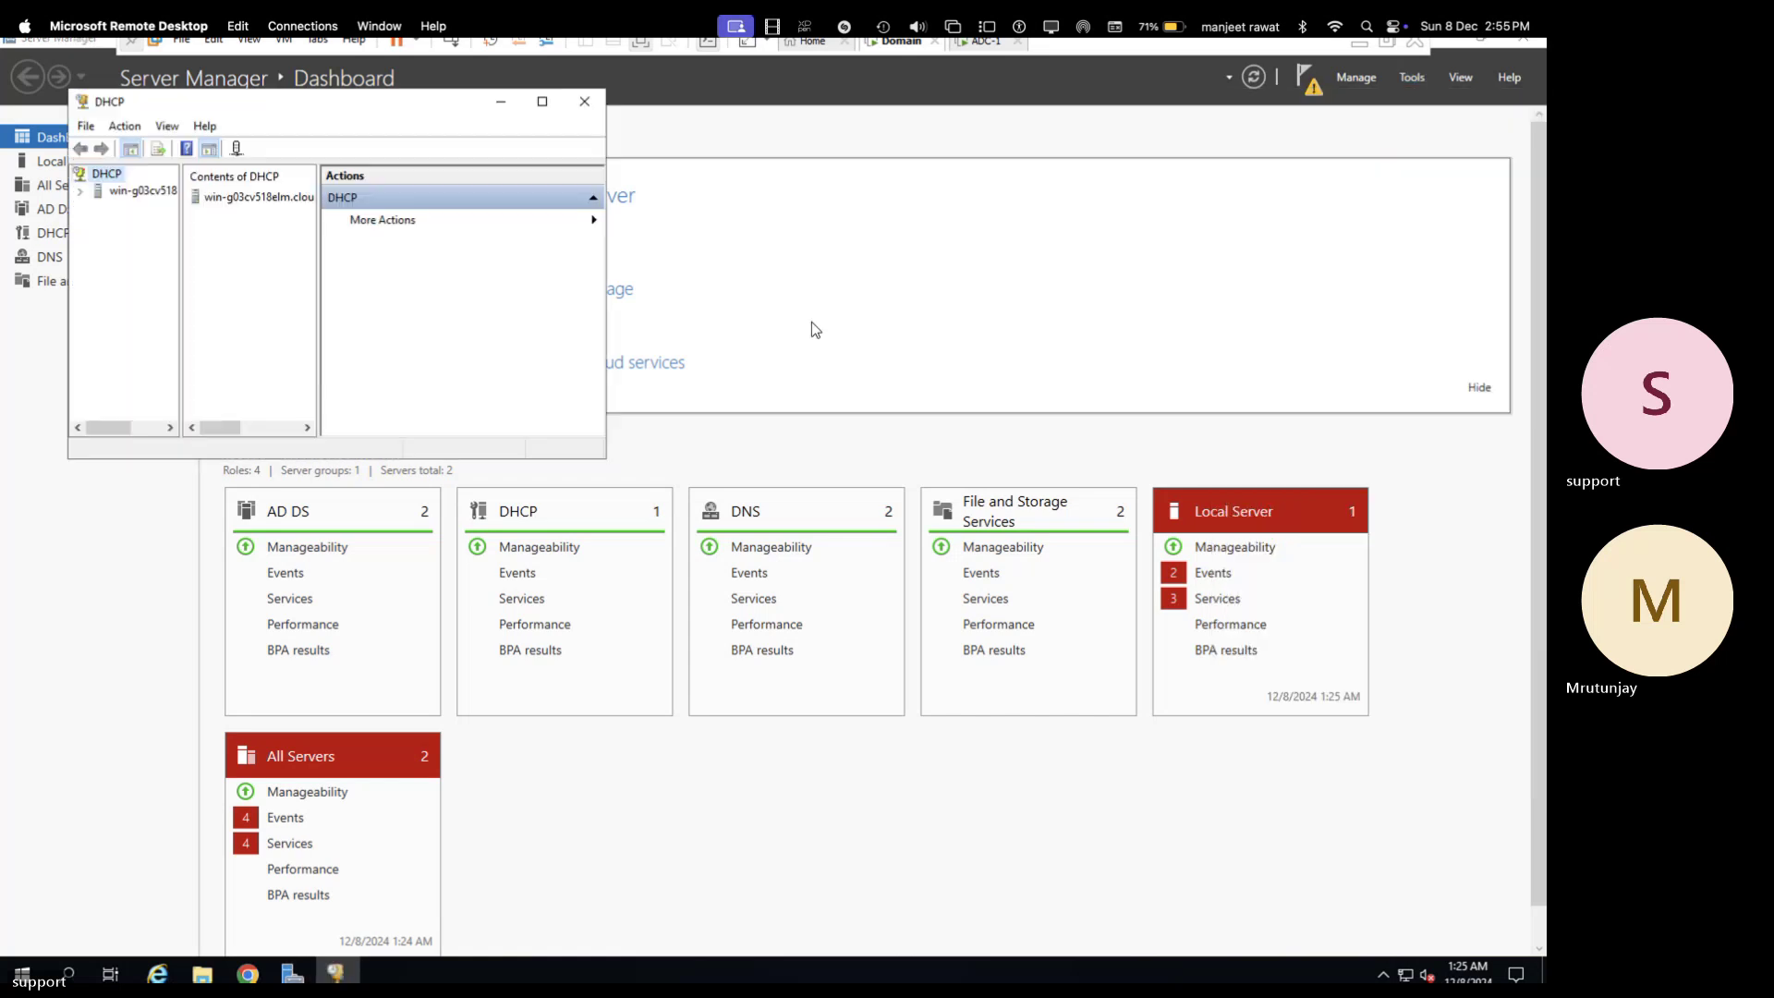
{"action": "left_click", "coordinate": [81, 191]}
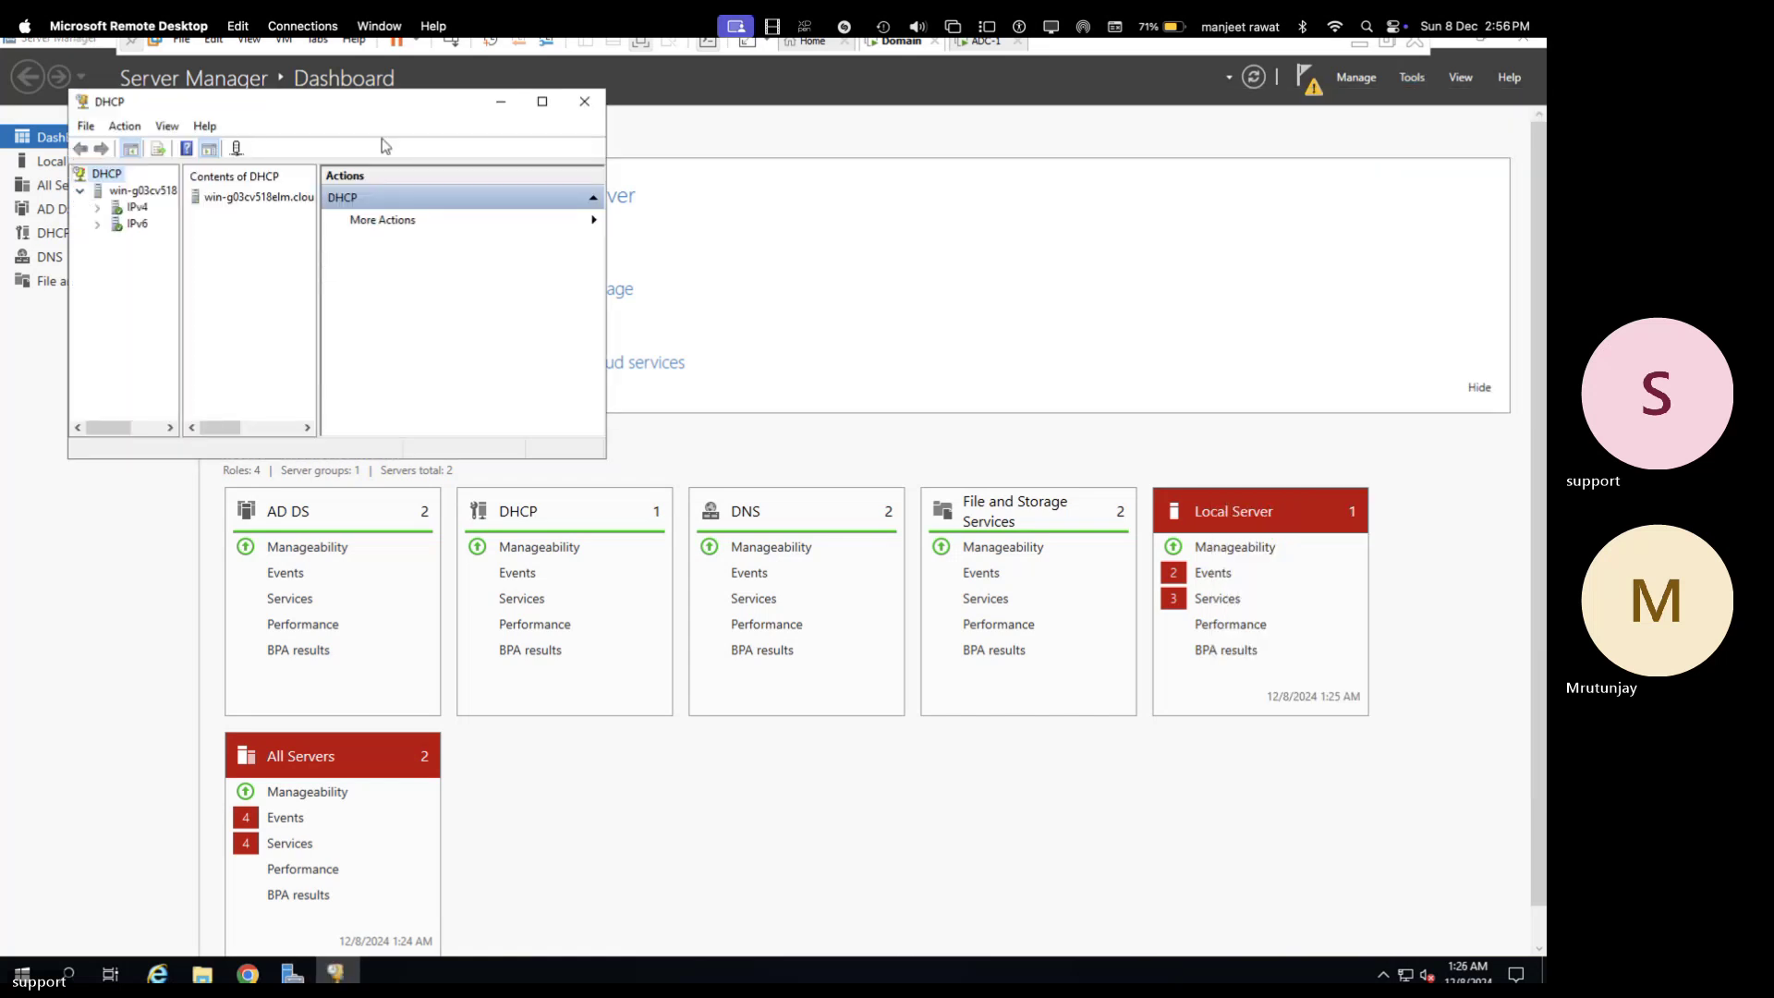
{"action": "double_click", "coordinate": [379, 103]}
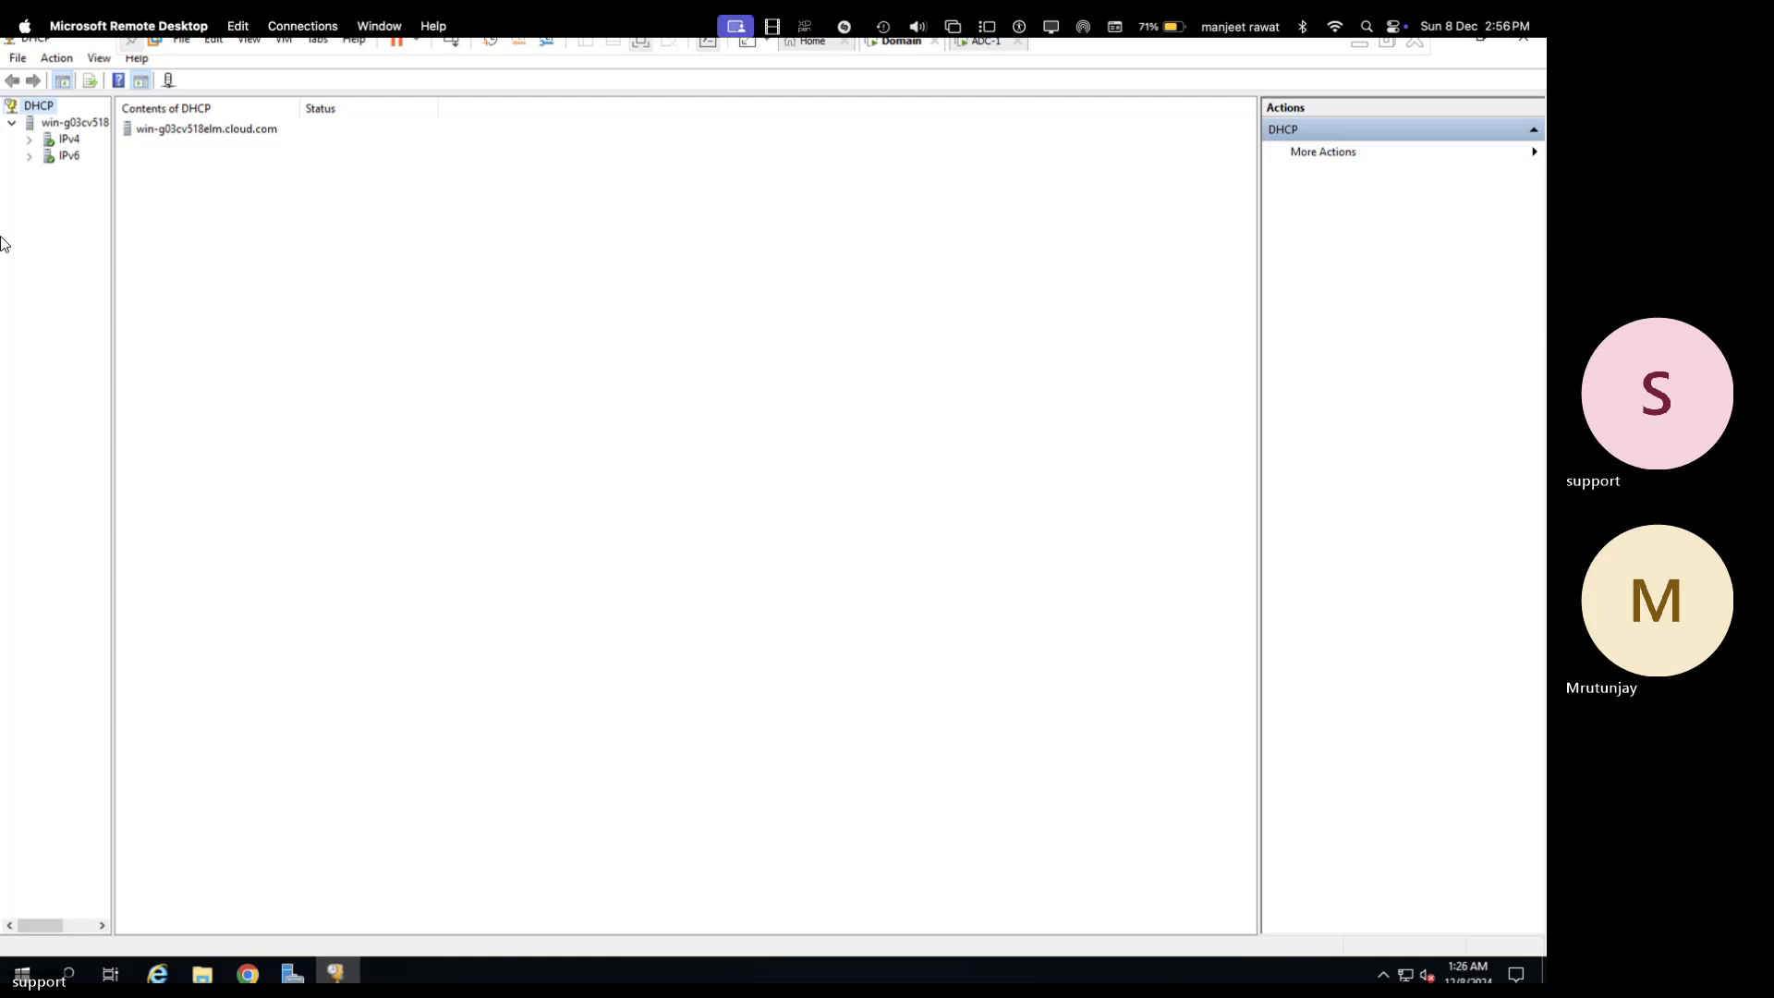
{"action": "left_click", "coordinate": [33, 142]}
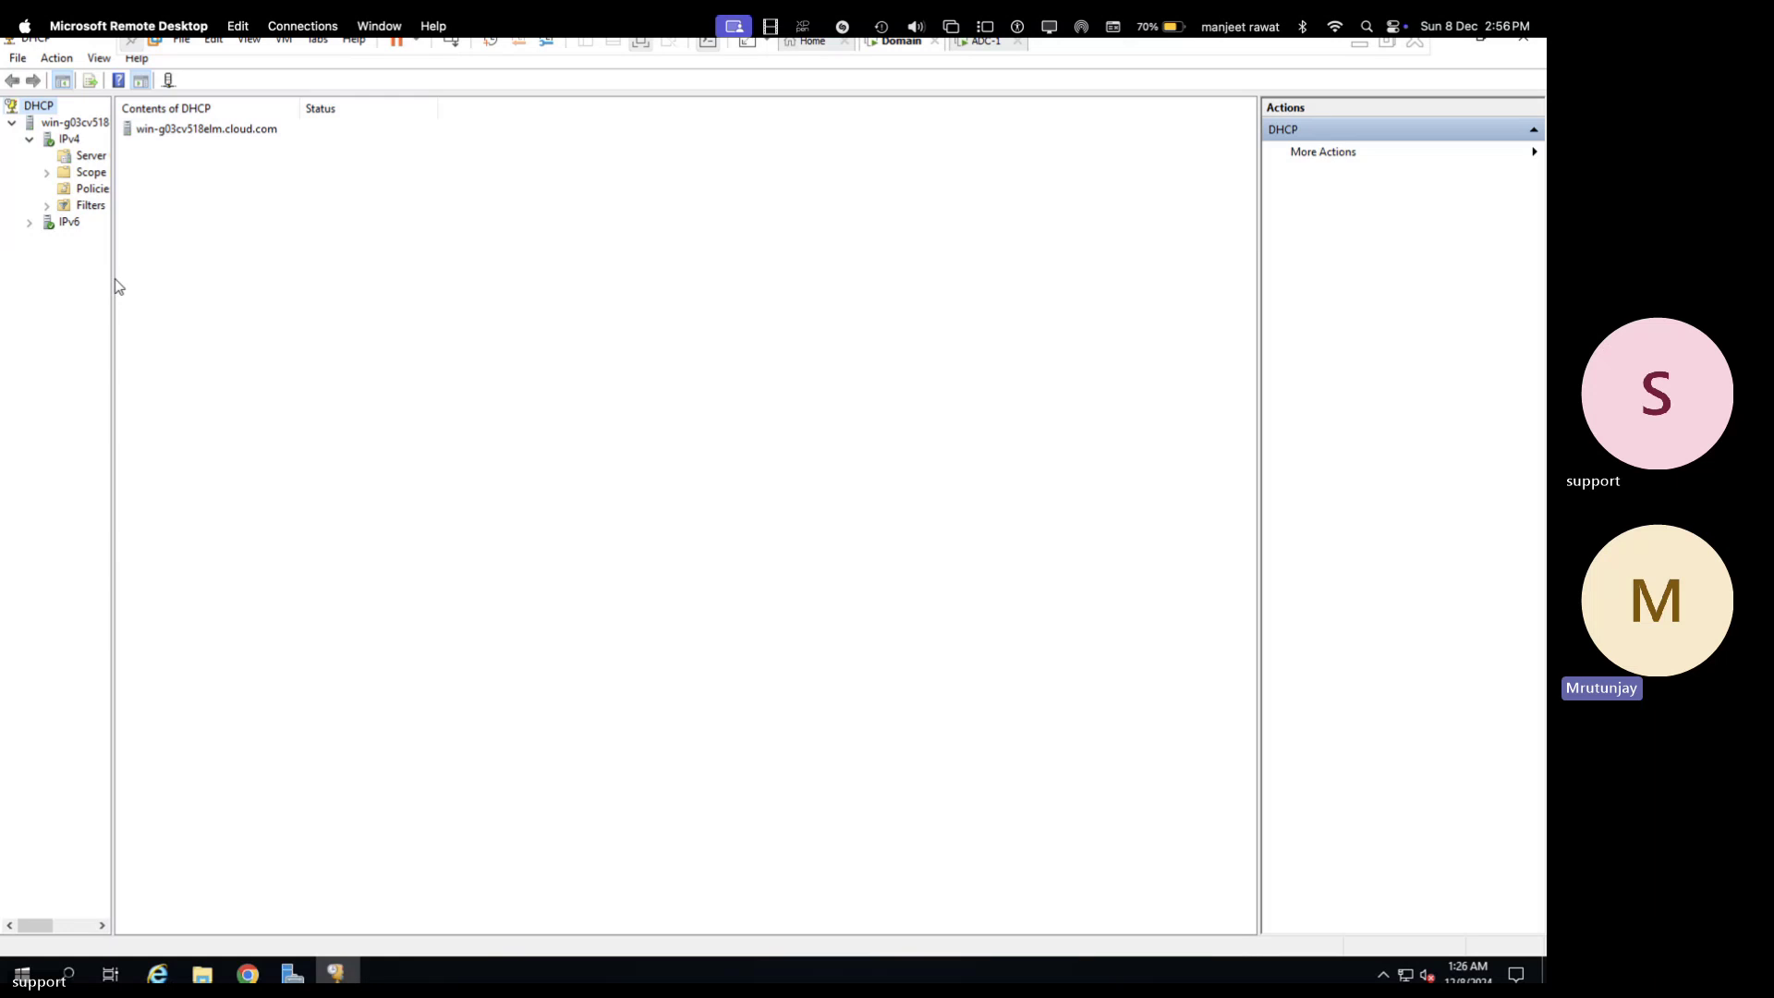
- Delete the Scope [192.168.1.0] Demo-Scope, confirming both warnings
{"action": "left_click_drag", "start_coordinate": [110, 274], "coordinate": [400, 198]}
{"action": "left_click", "coordinate": [47, 172]}
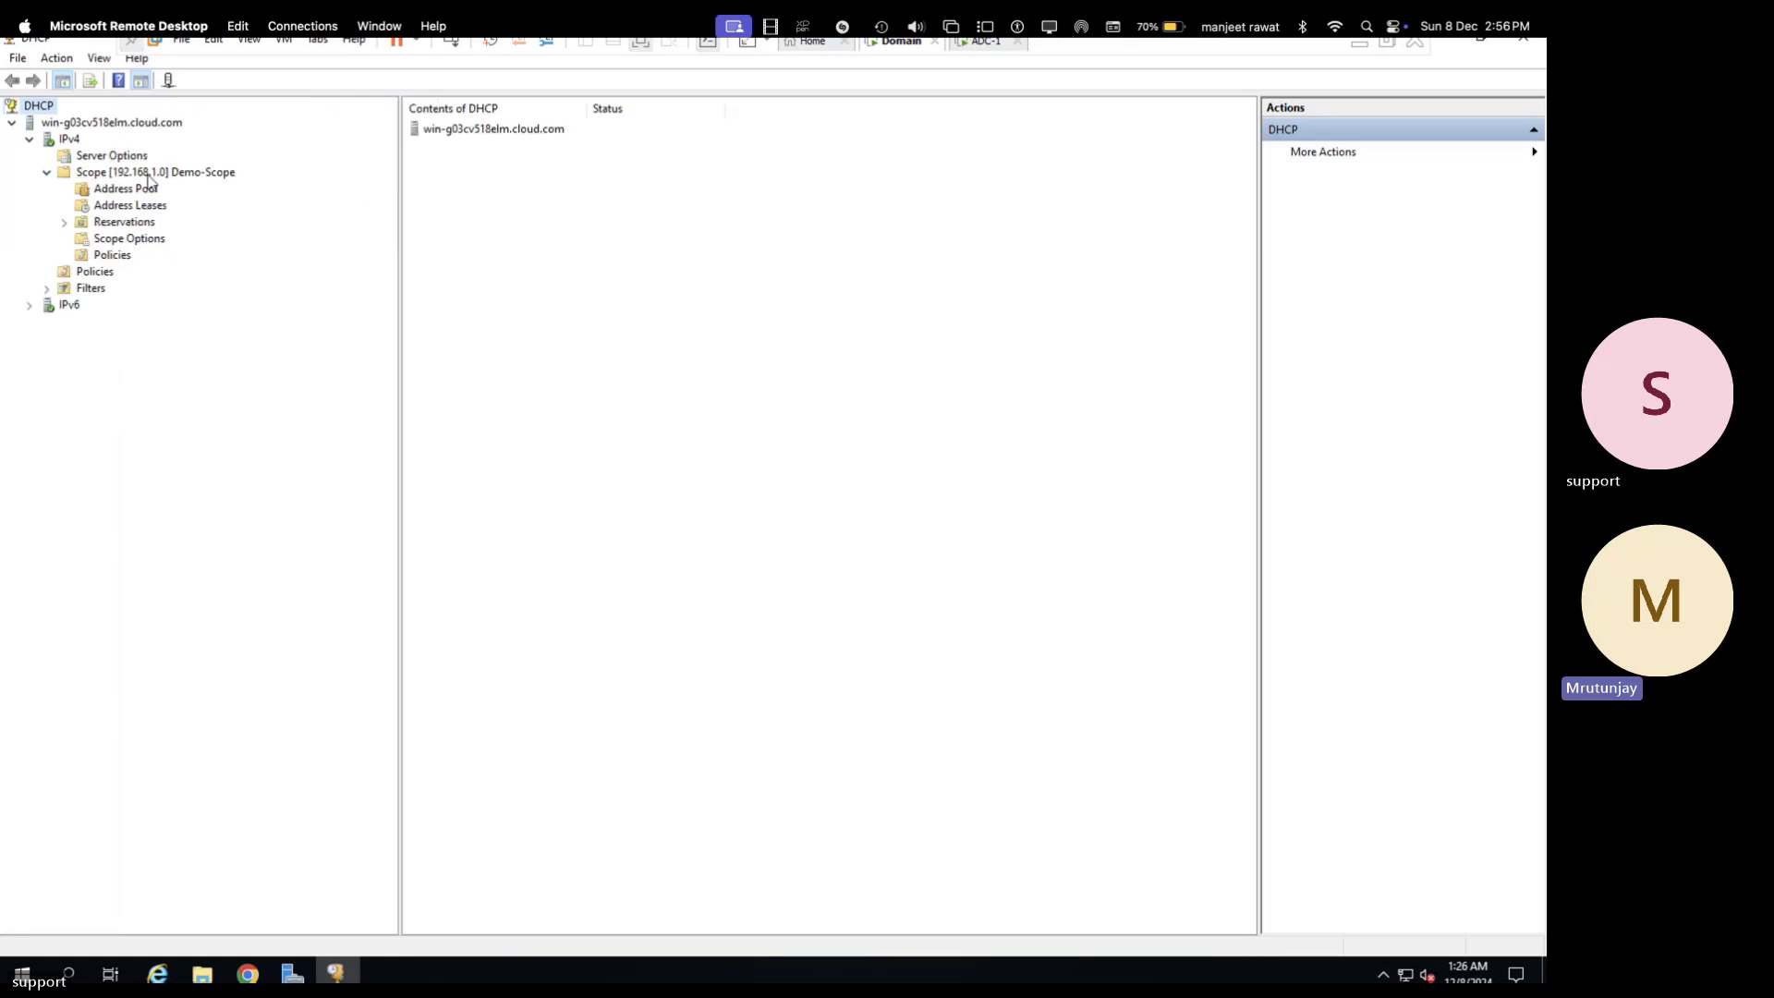
{"action": "right_click", "coordinate": [147, 176]}
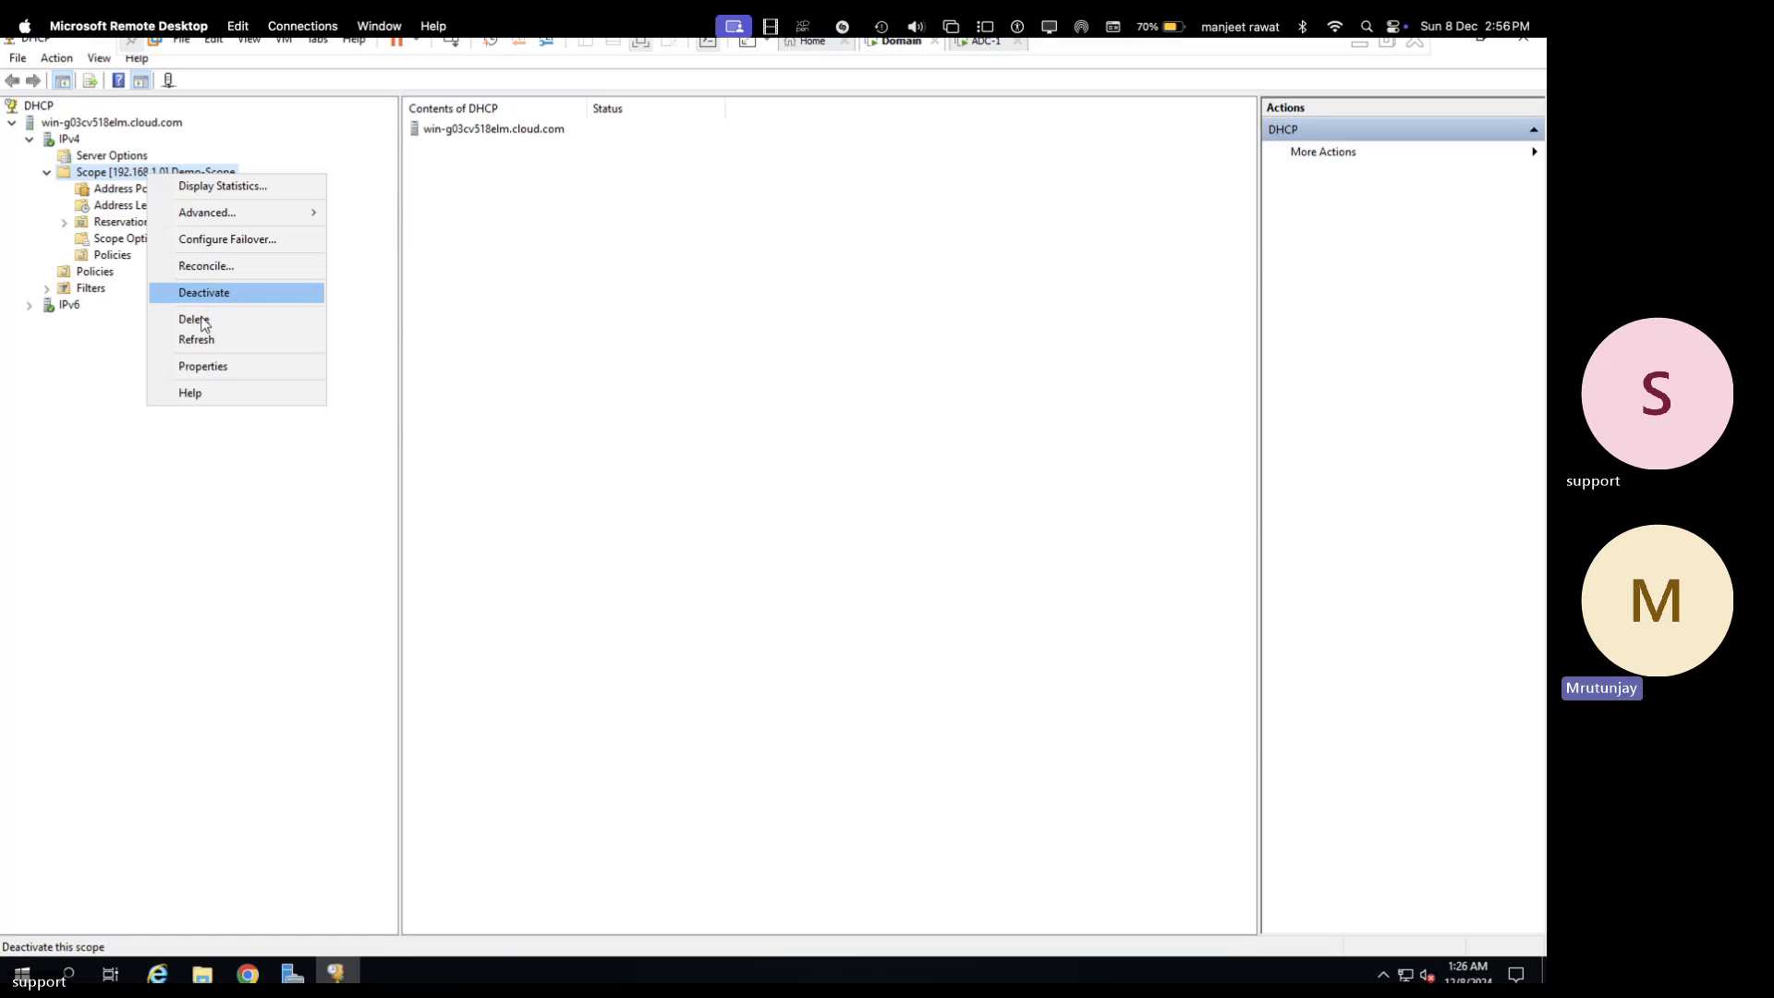
{"action": "left_click", "coordinate": [248, 318]}
{"action": "left_click", "coordinate": [842, 563]}
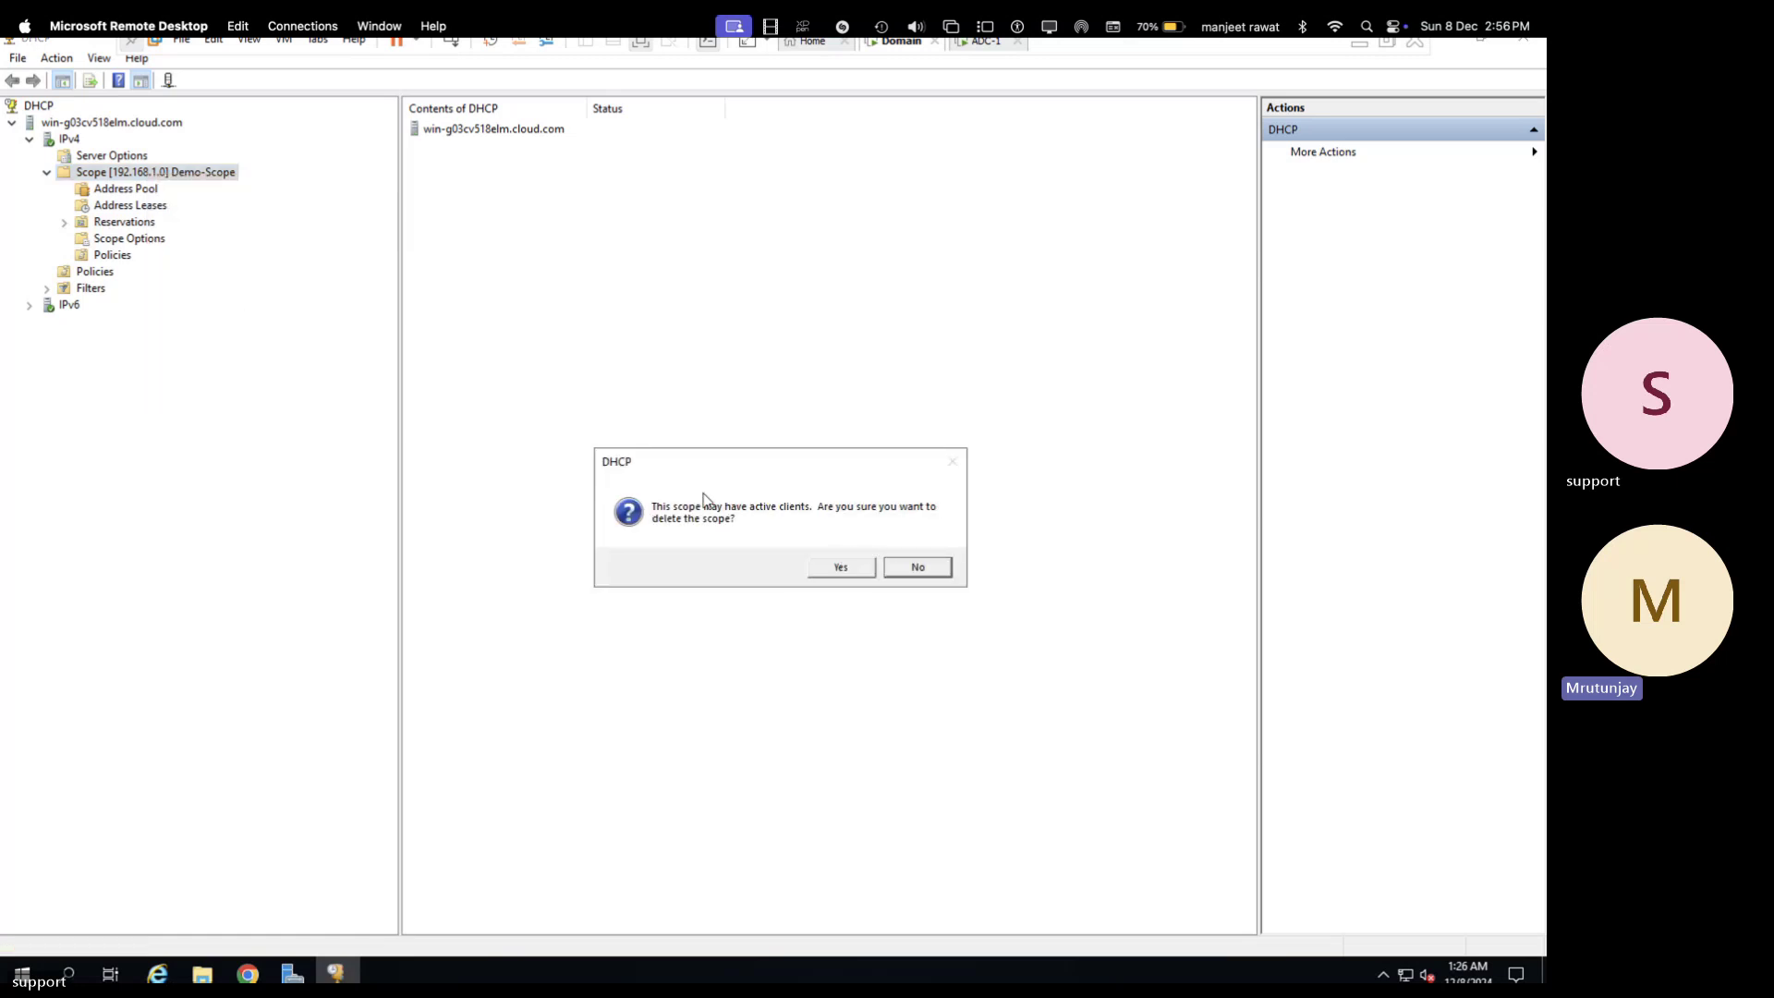
{"action": "left_click", "coordinate": [841, 567]}
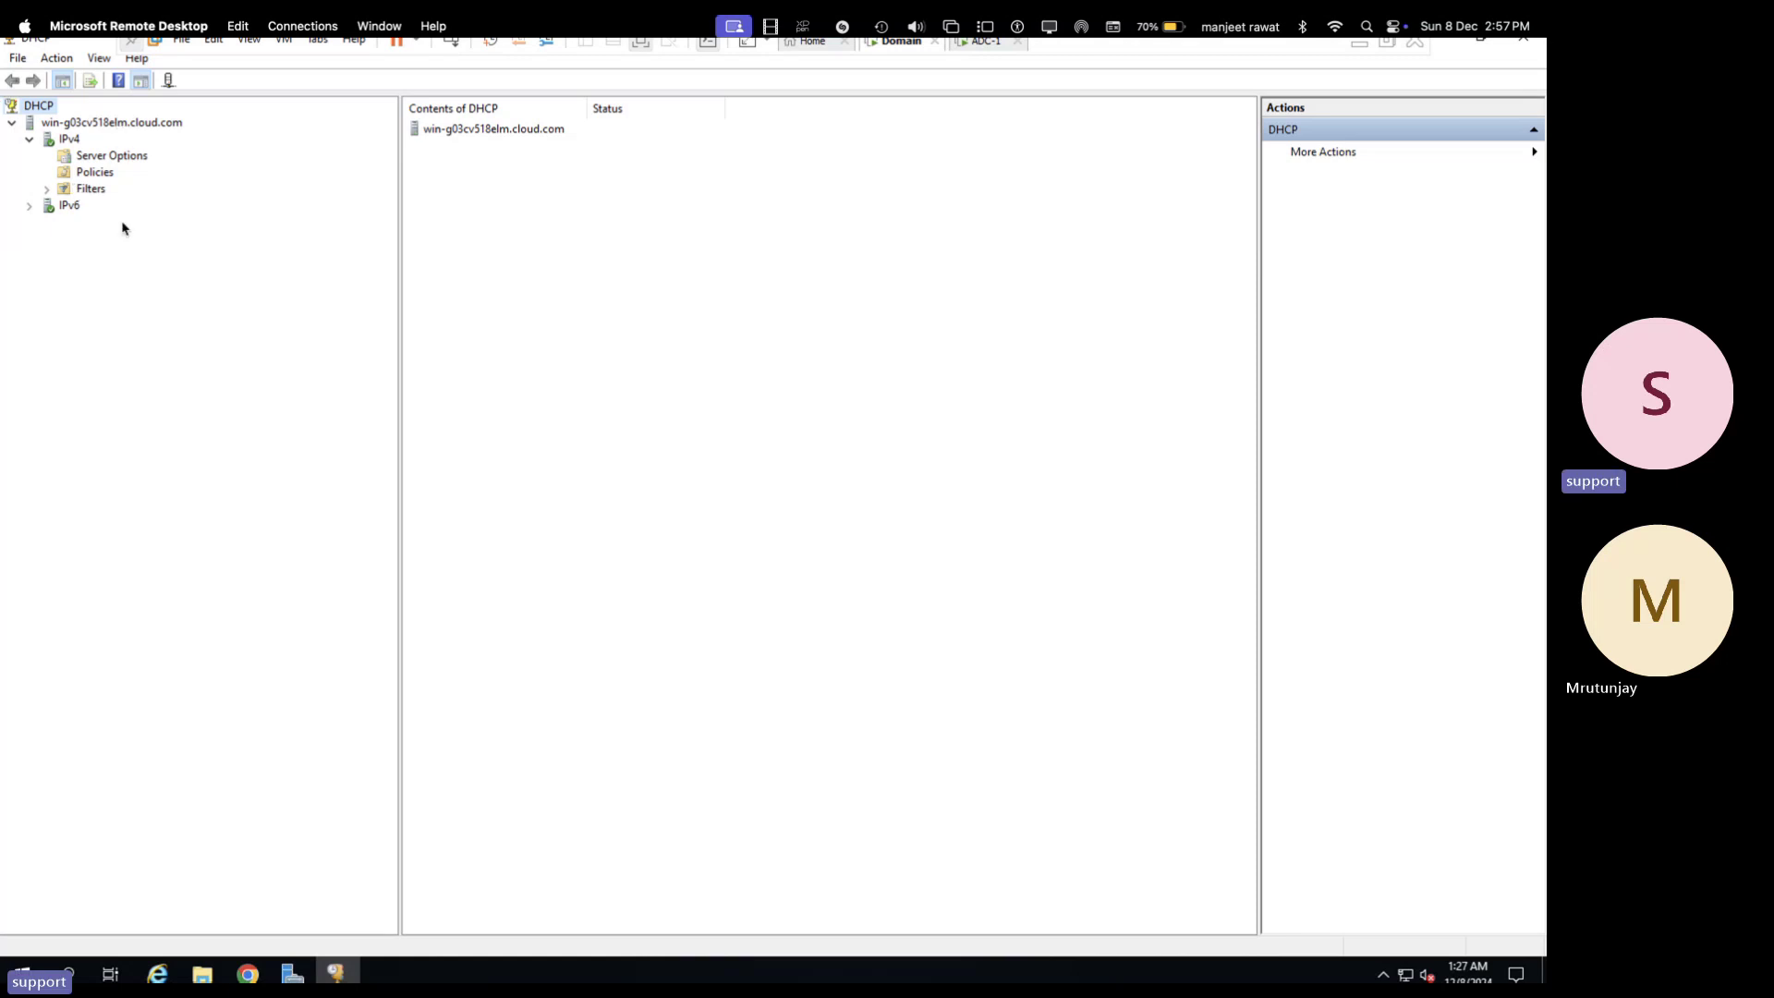
- Start a new IPv4 scope and name it demo-scope
{"action": "left_click", "coordinate": [69, 141]}
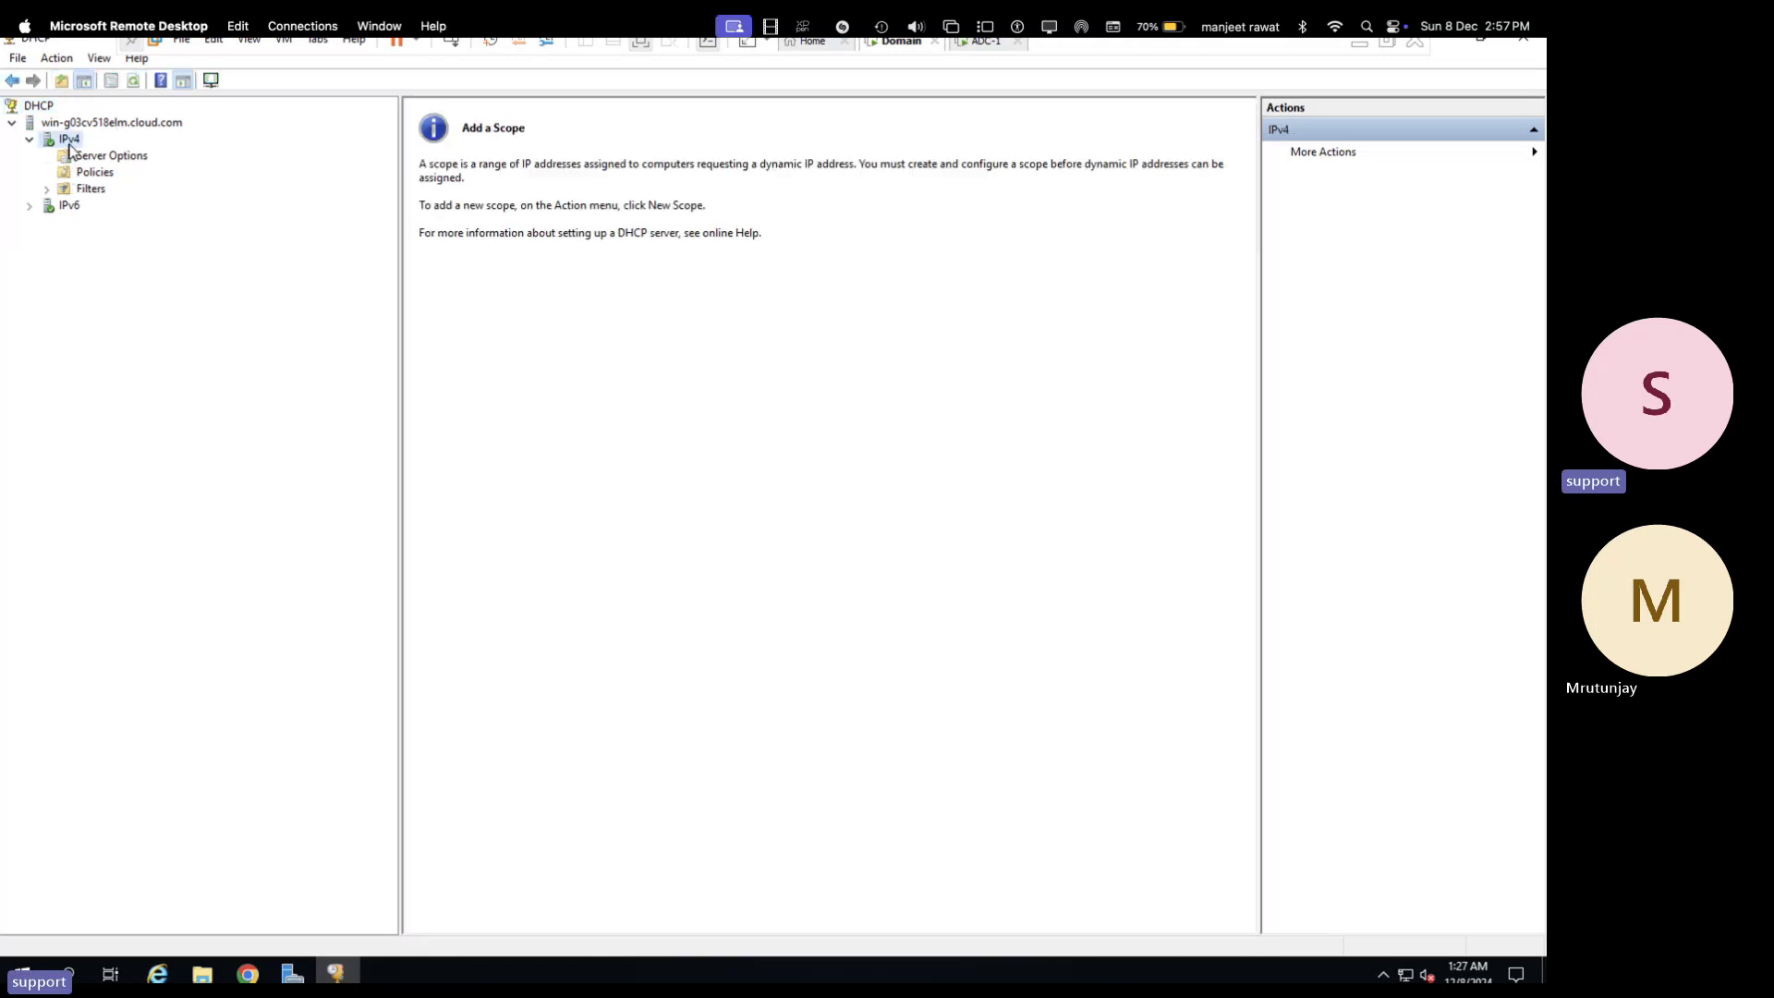
{"action": "right_click", "coordinate": [70, 146]}
{"action": "left_click", "coordinate": [121, 182]}
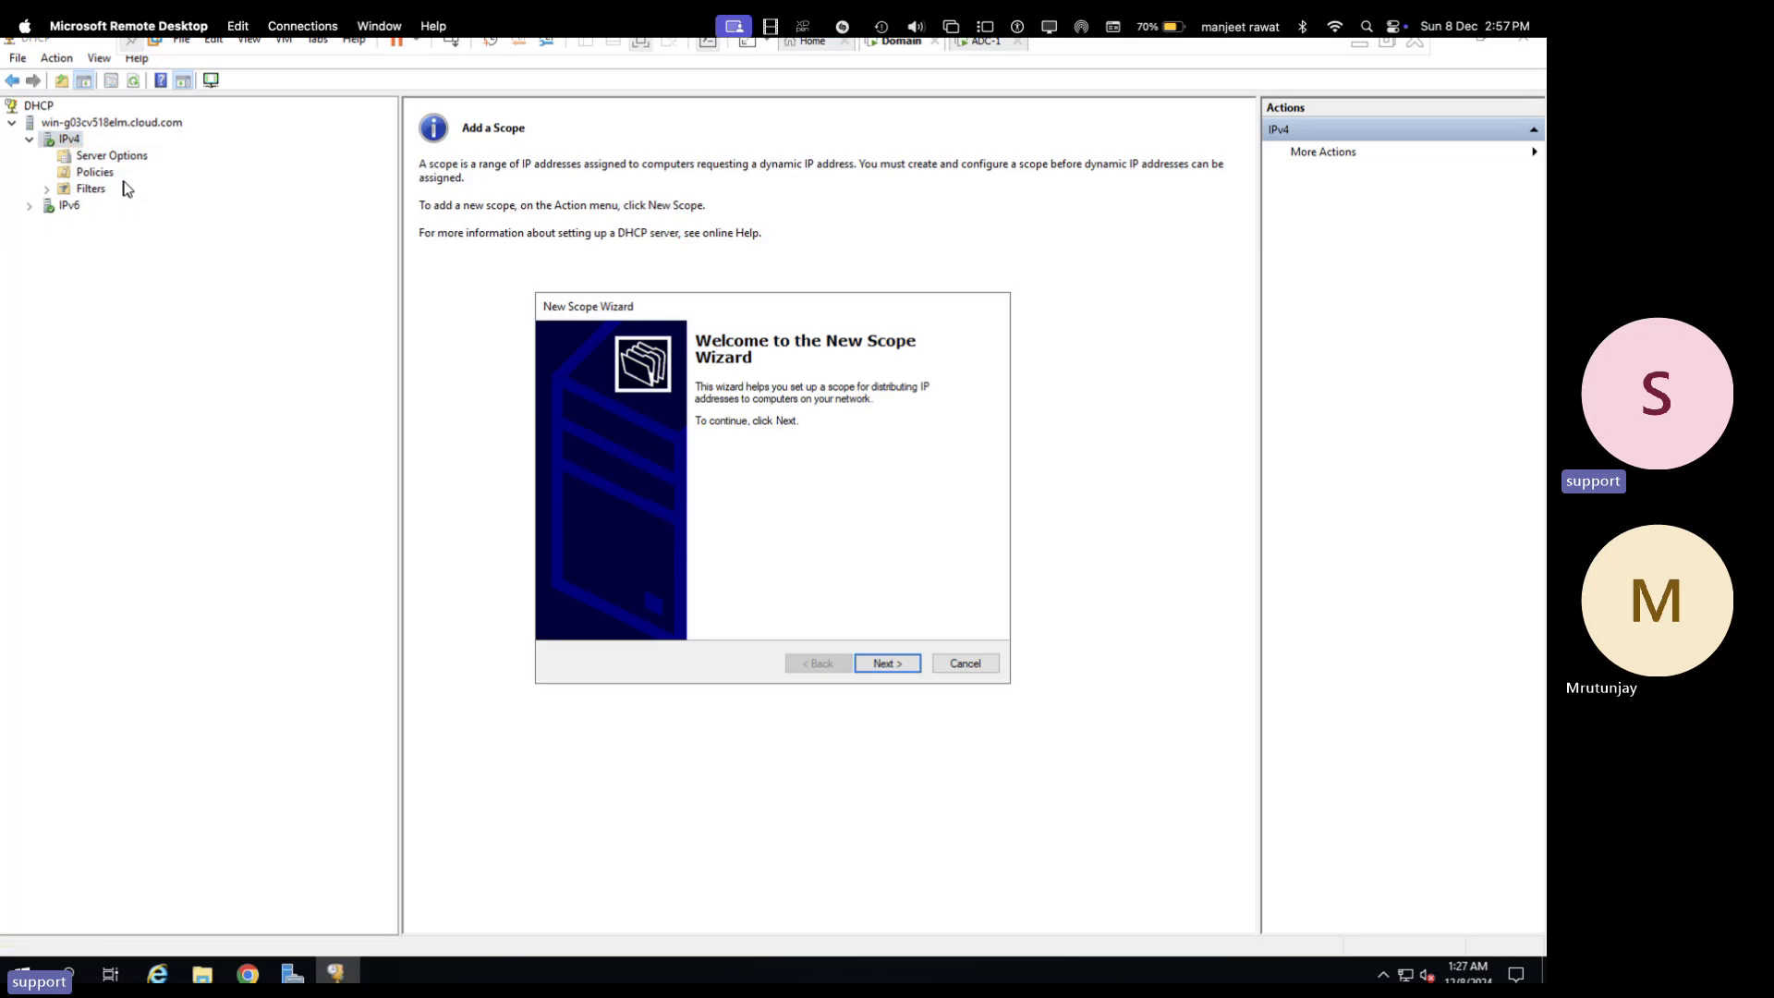
{"action": "left_click", "coordinate": [887, 663]}
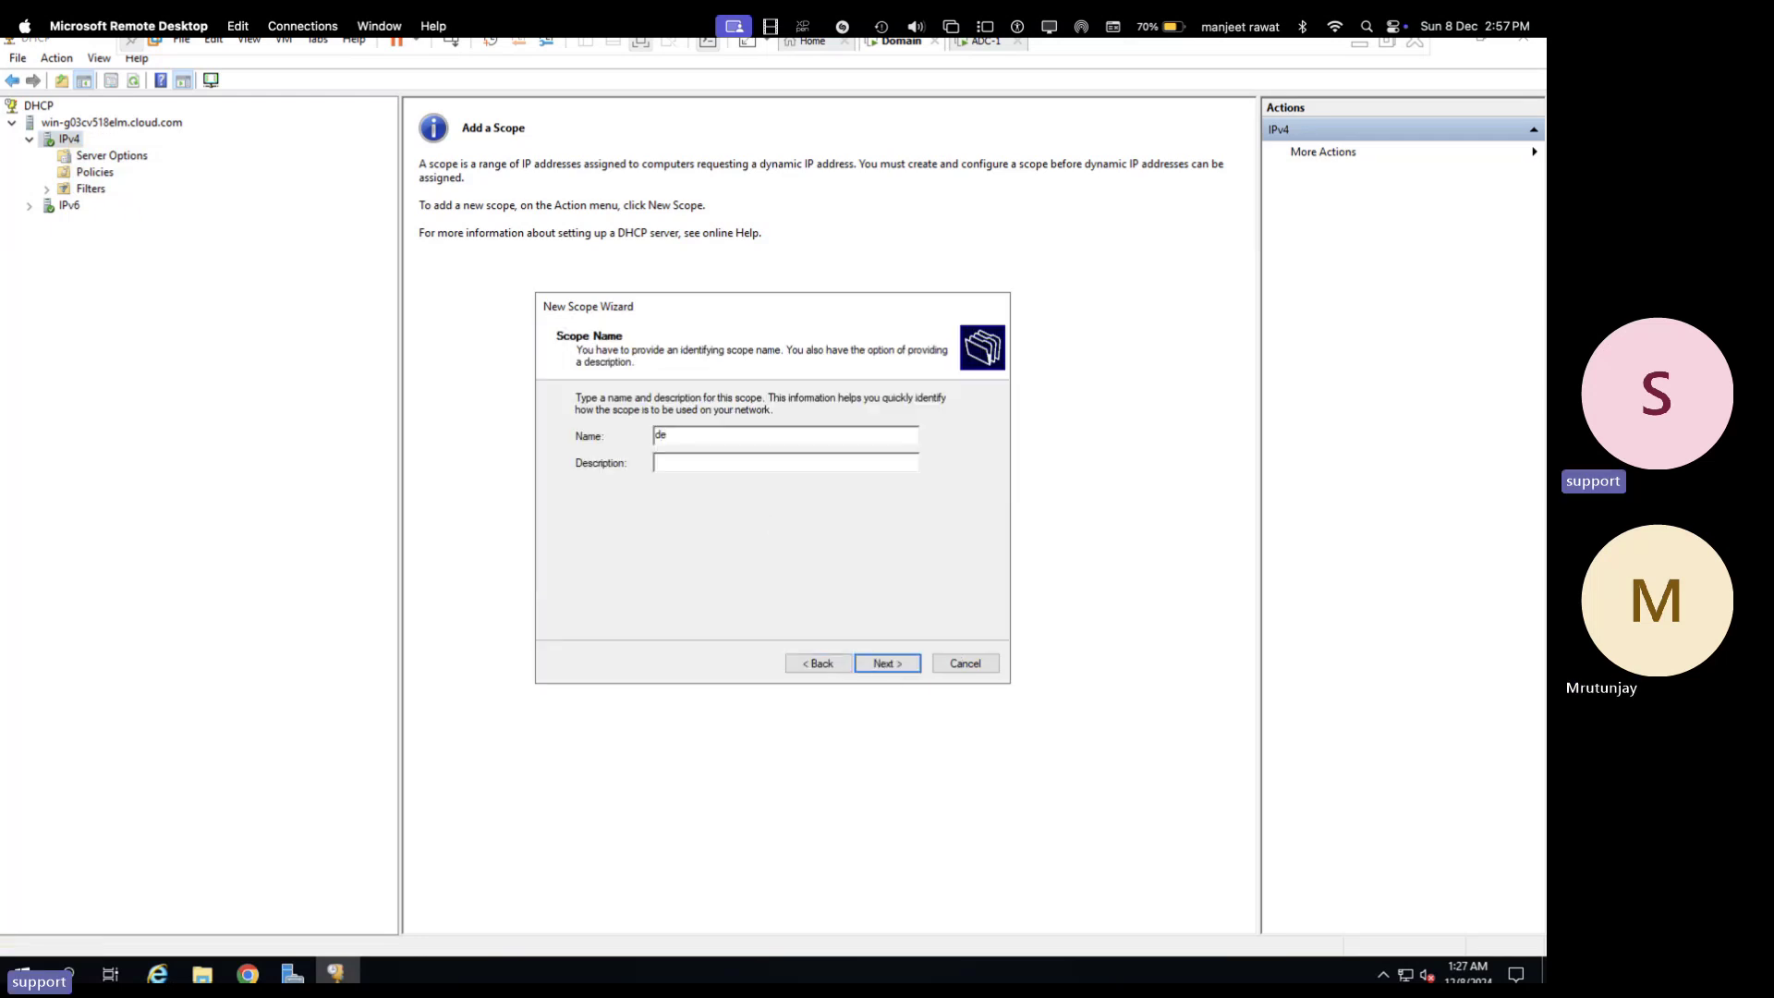
{"action": "type", "text": "mo-scope"}
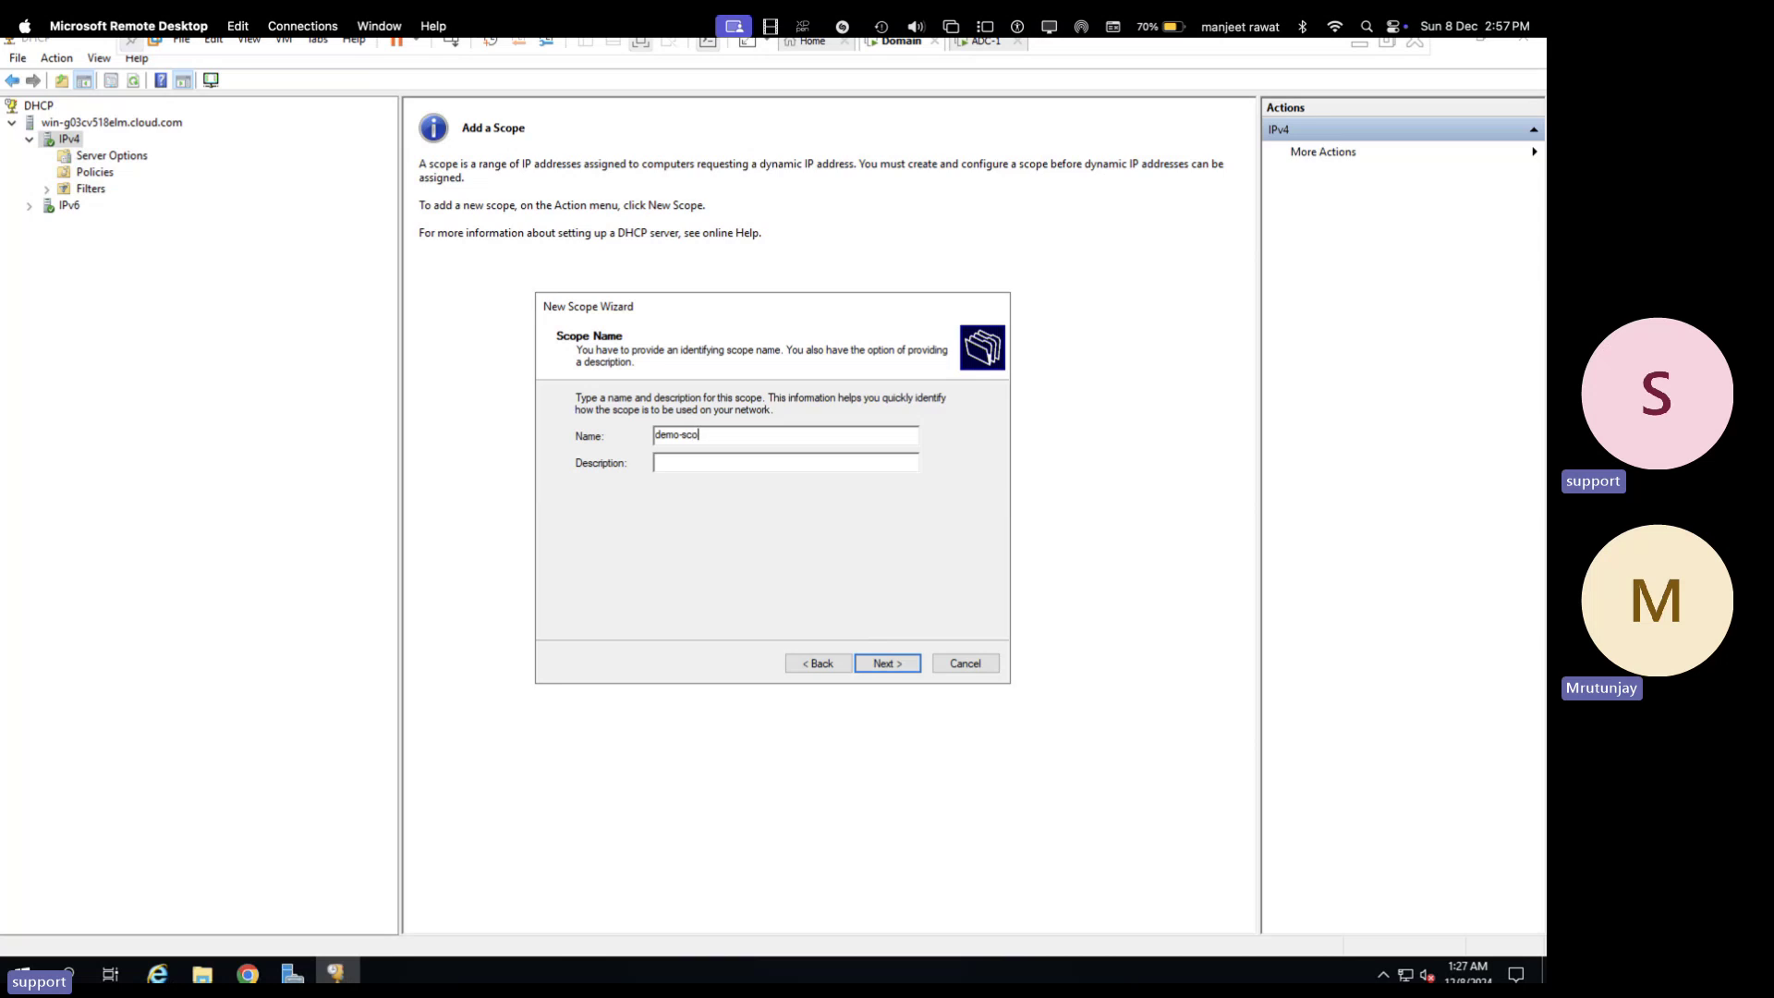
{"action": "left_click", "coordinate": [885, 663]}
- Set the scope's address range to 192.168.1.200 through 192.168.1.250
{"action": "left_click", "coordinate": [682, 446]}
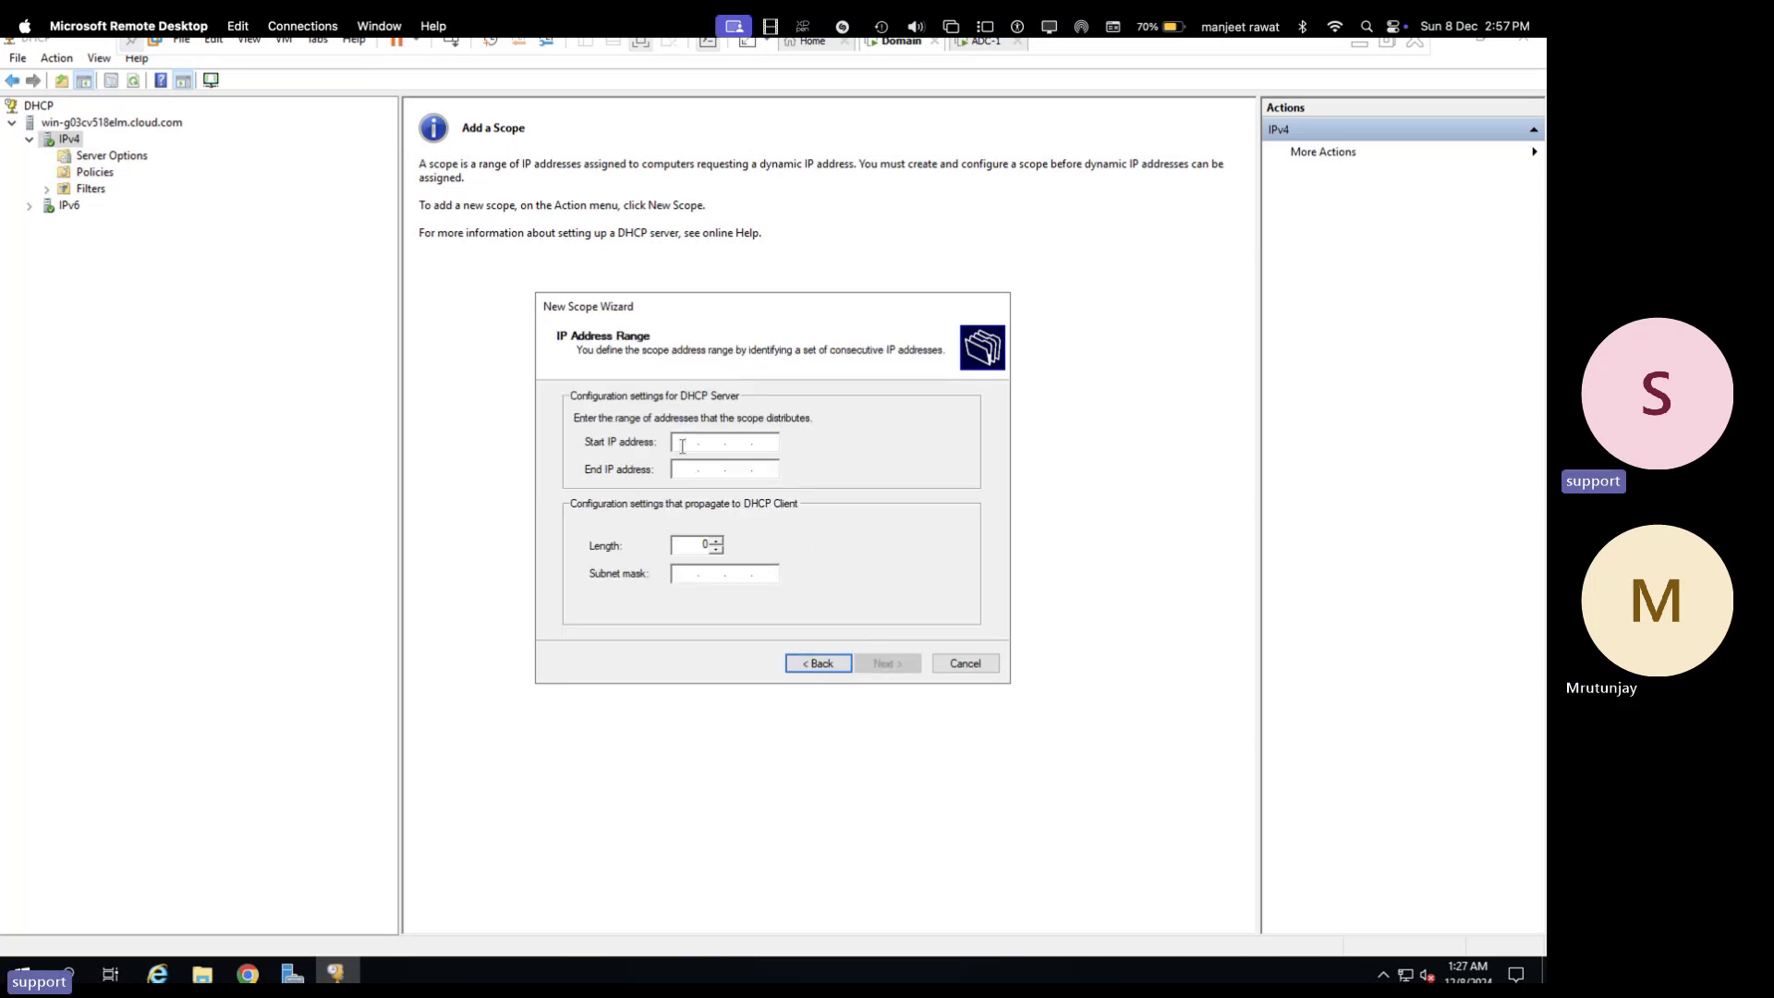
{"action": "type", "text": "192 . 168 . 1 . 200"}
{"action": "key", "text": "Tab"}
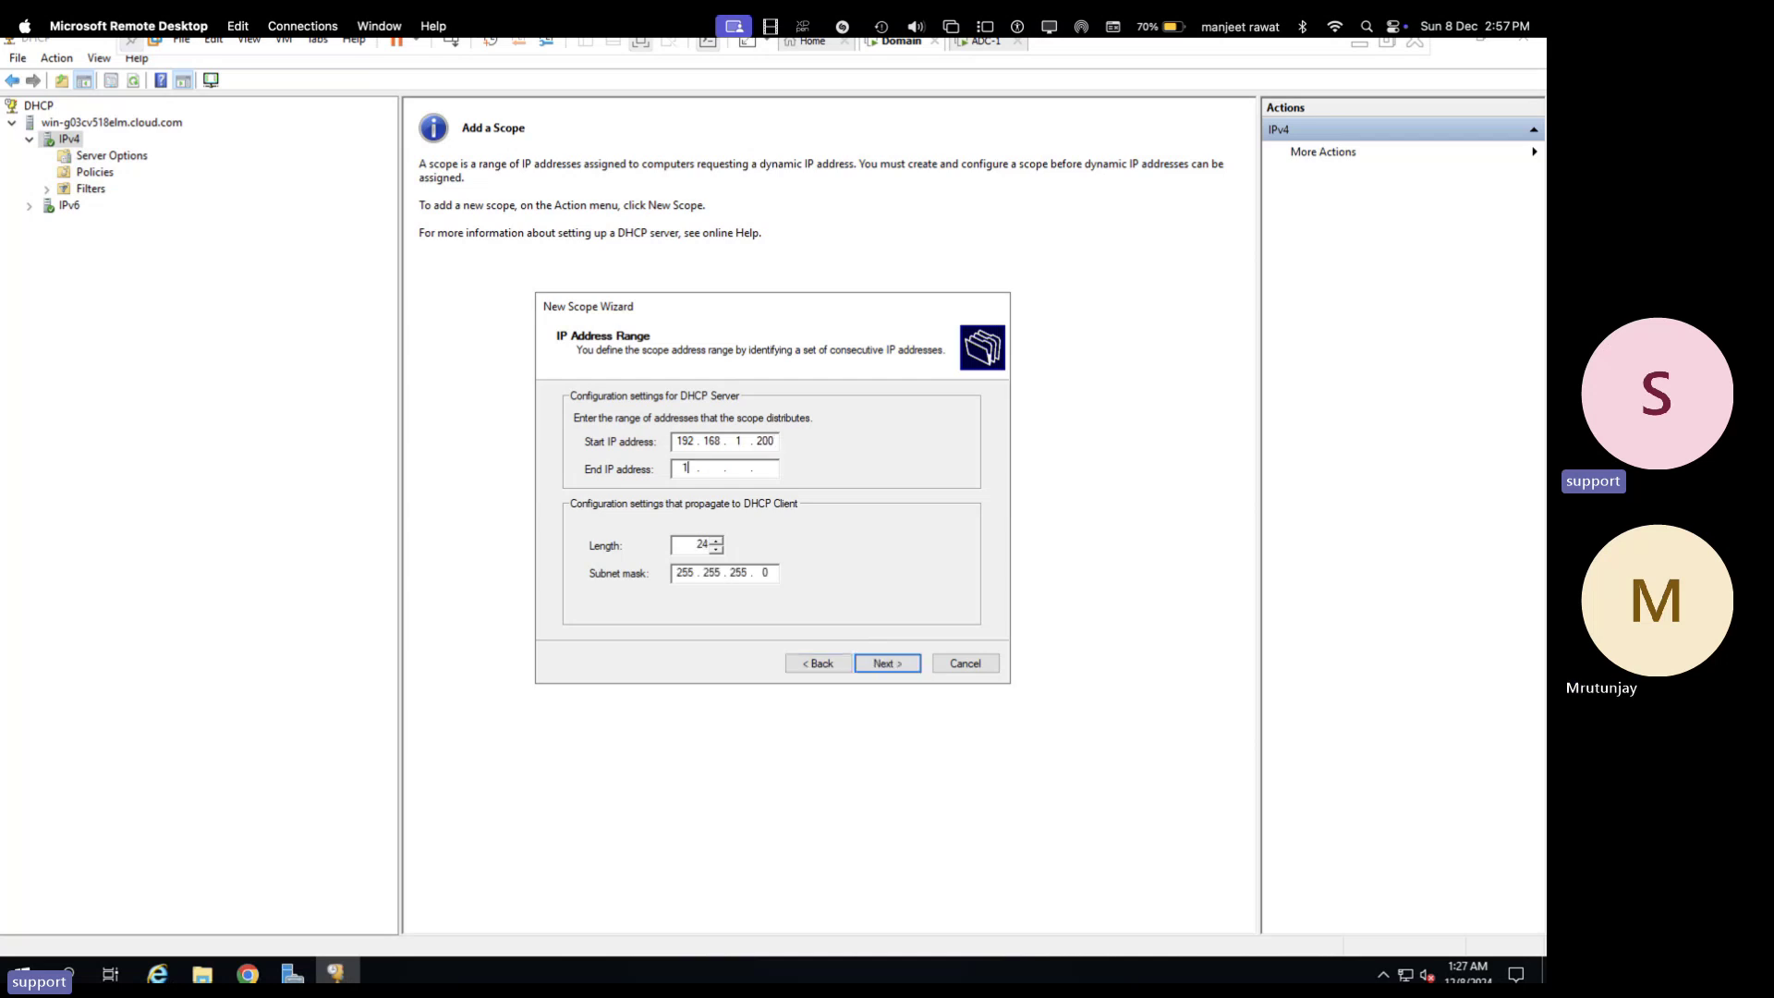
{"action": "type", "text": "192 . 168 . 1 . 250"}
{"action": "left_click", "coordinate": [895, 664]}
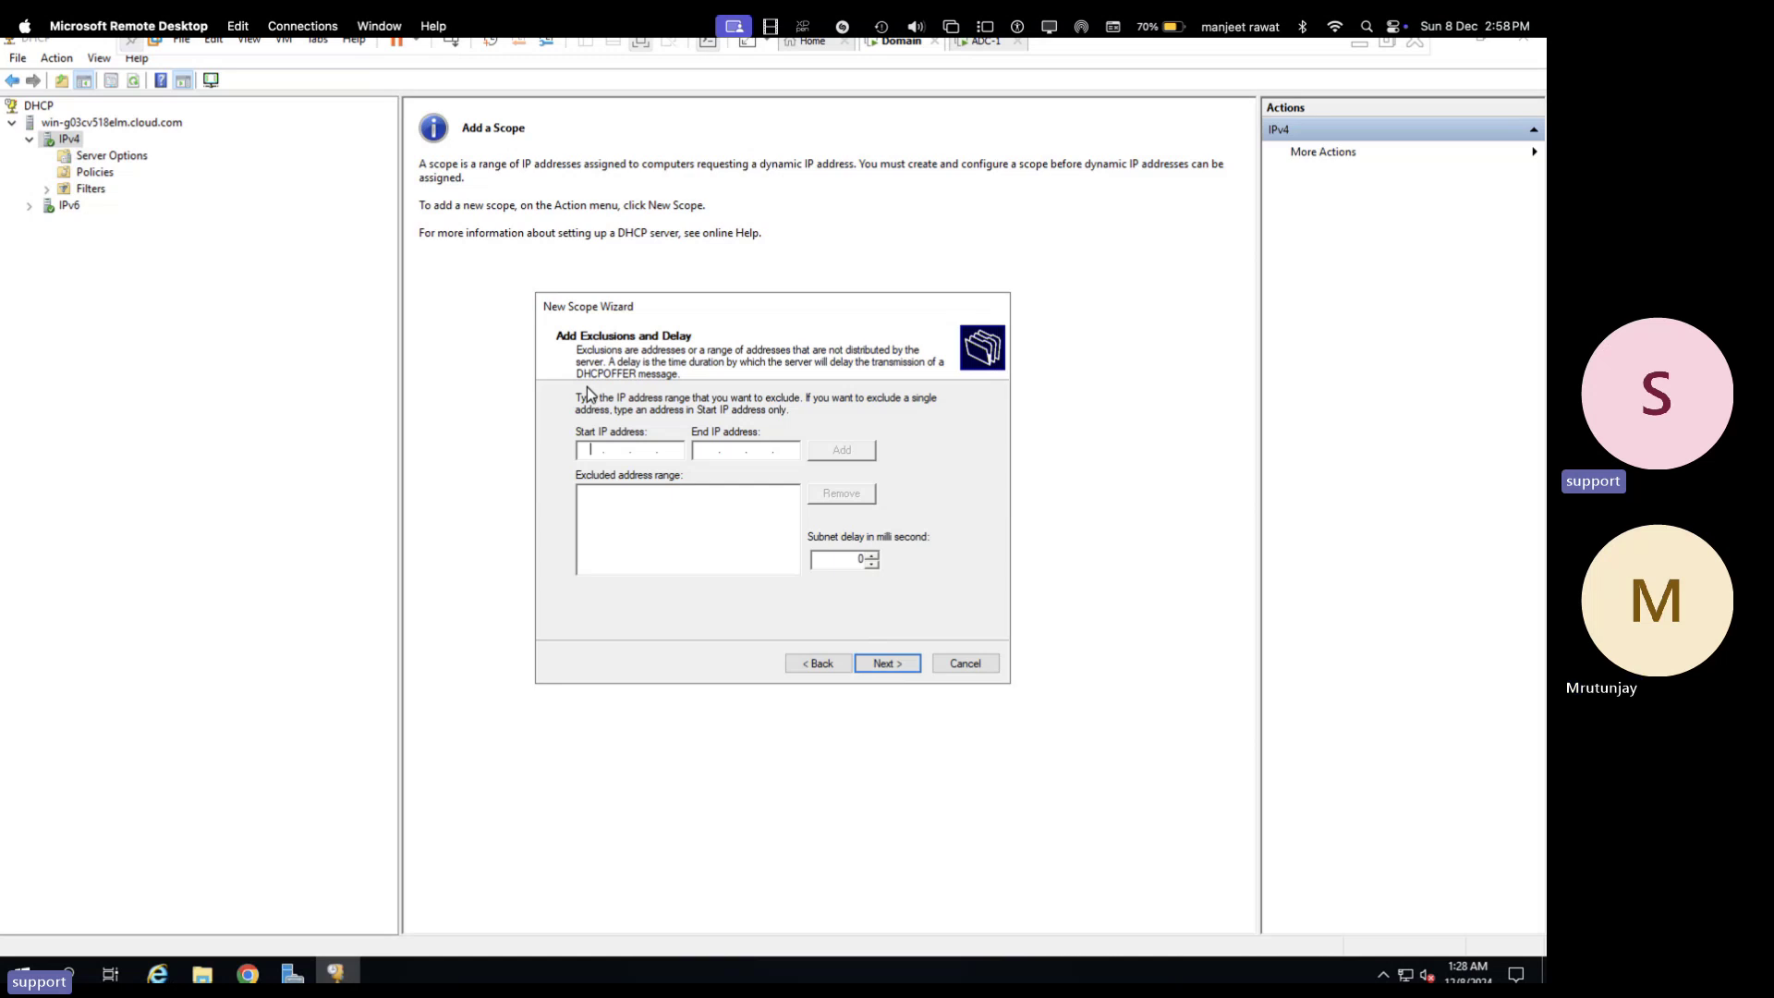
- Exclude the address range 192.168.1.200 to 192.168.1.210 from the scope
{"action": "type", "text": "192 . 1"}
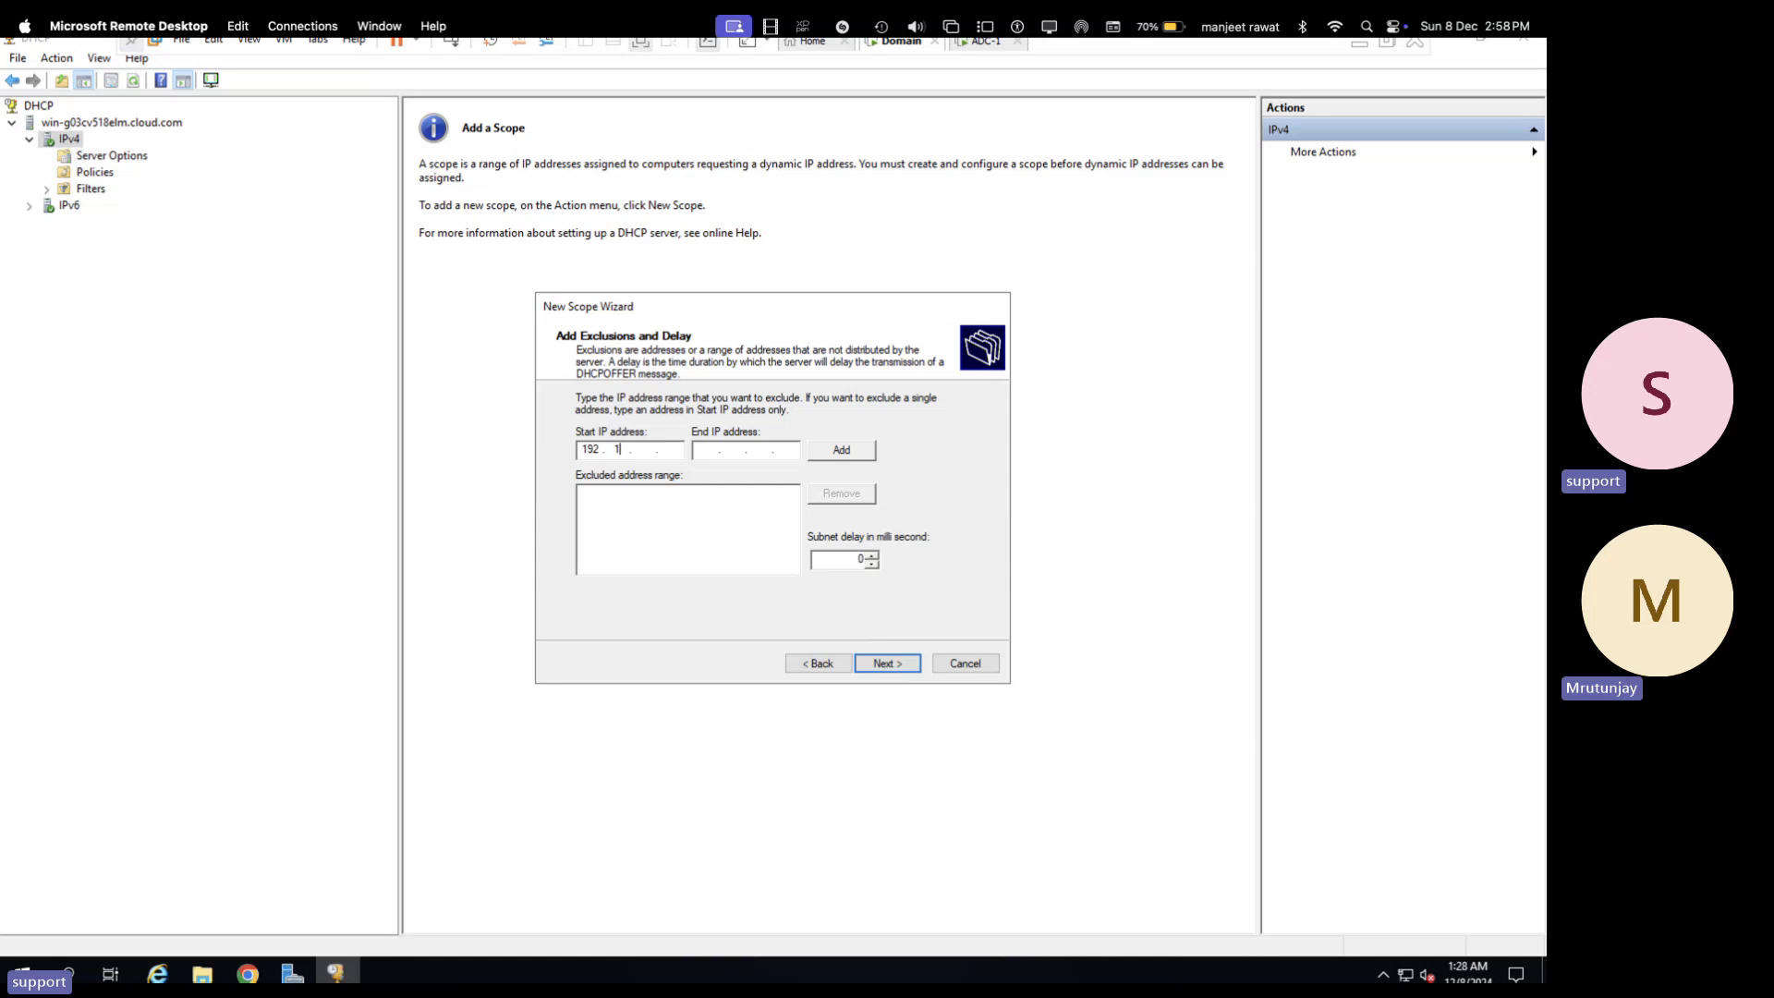
{"action": "type", "text": "68 . 1 . "}
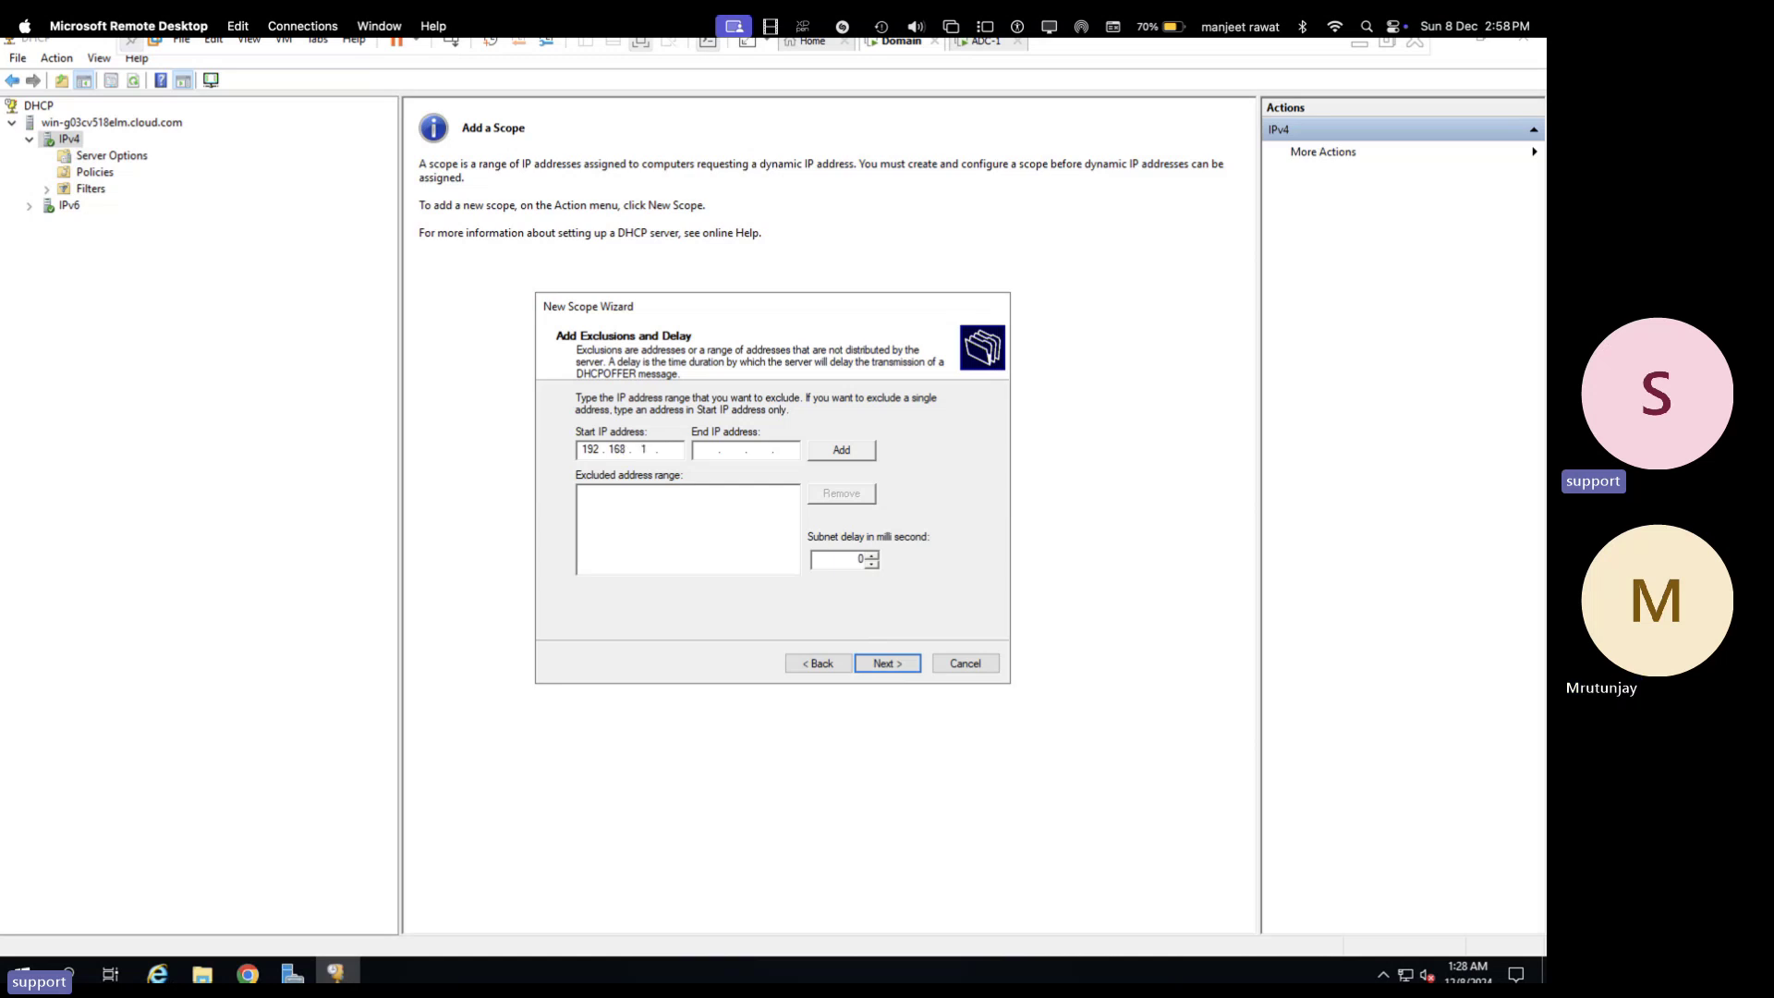
{"action": "type", "text": "200"}
{"action": "key", "text": "Tab"}
{"action": "type", "text": "192 . 168 . 1 . 210"}
{"action": "left_click", "coordinate": [837, 453]}
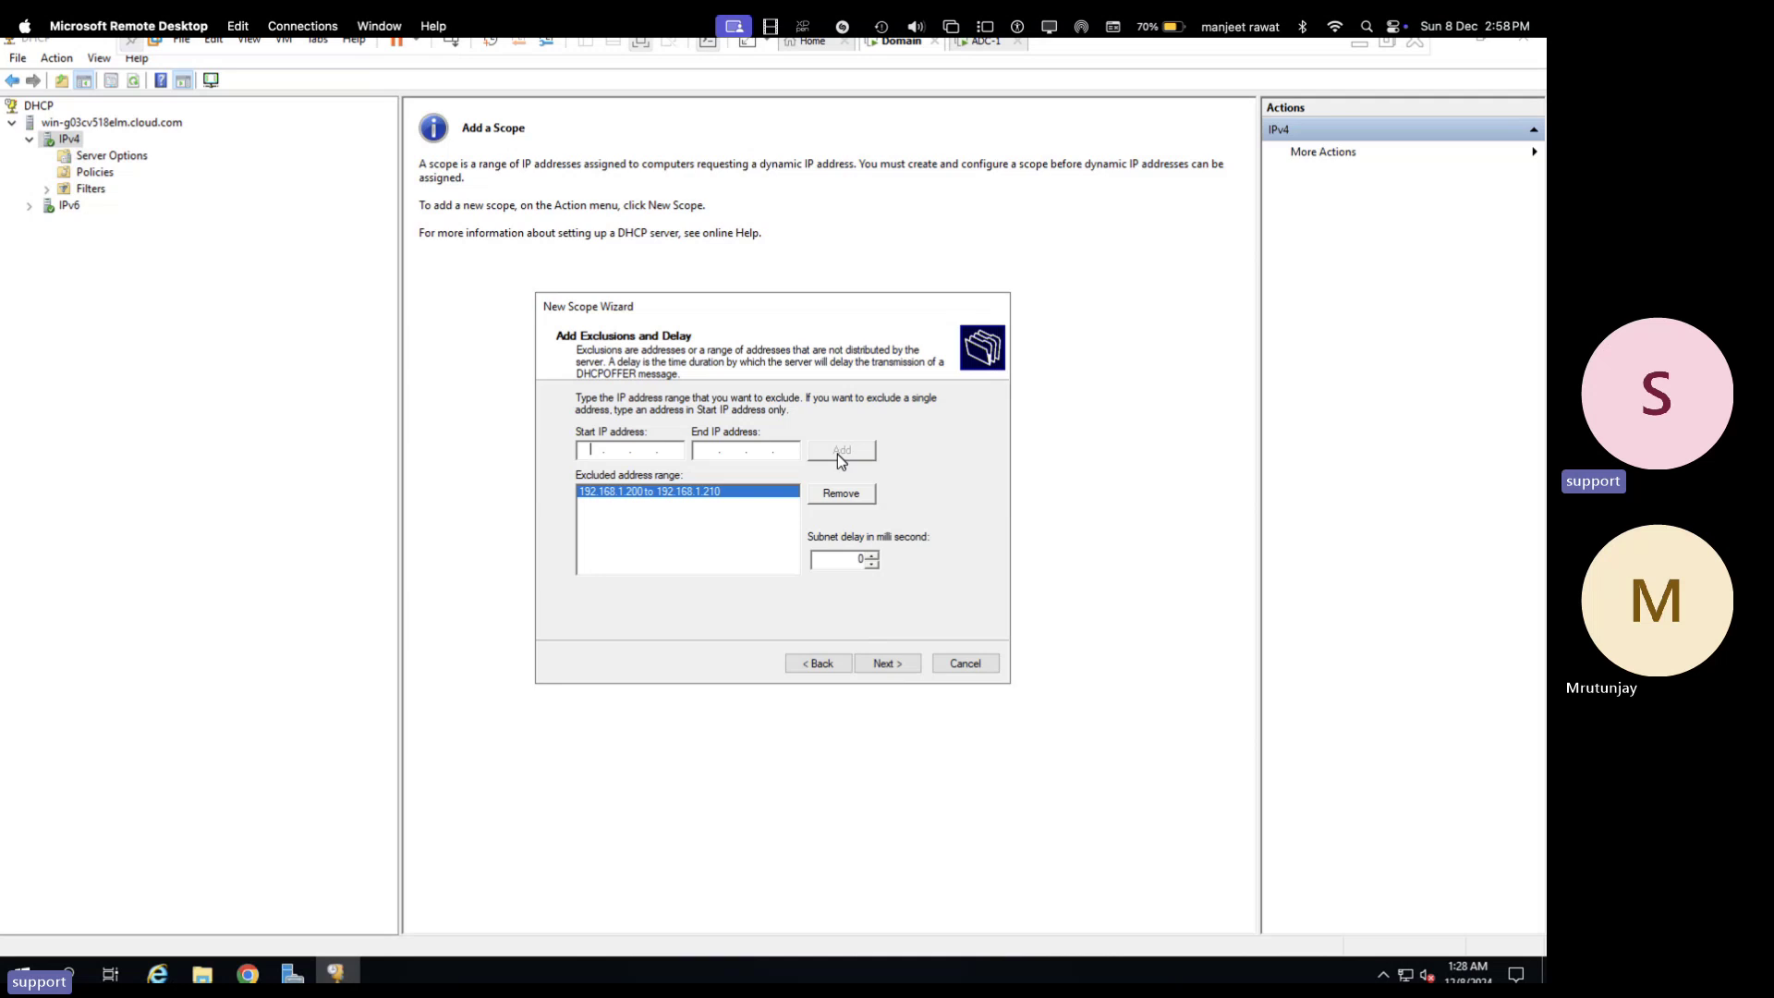
- Keep the default lease duration and add 192.168.1.1 as the scope's router
{"action": "left_click", "coordinate": [893, 667]}
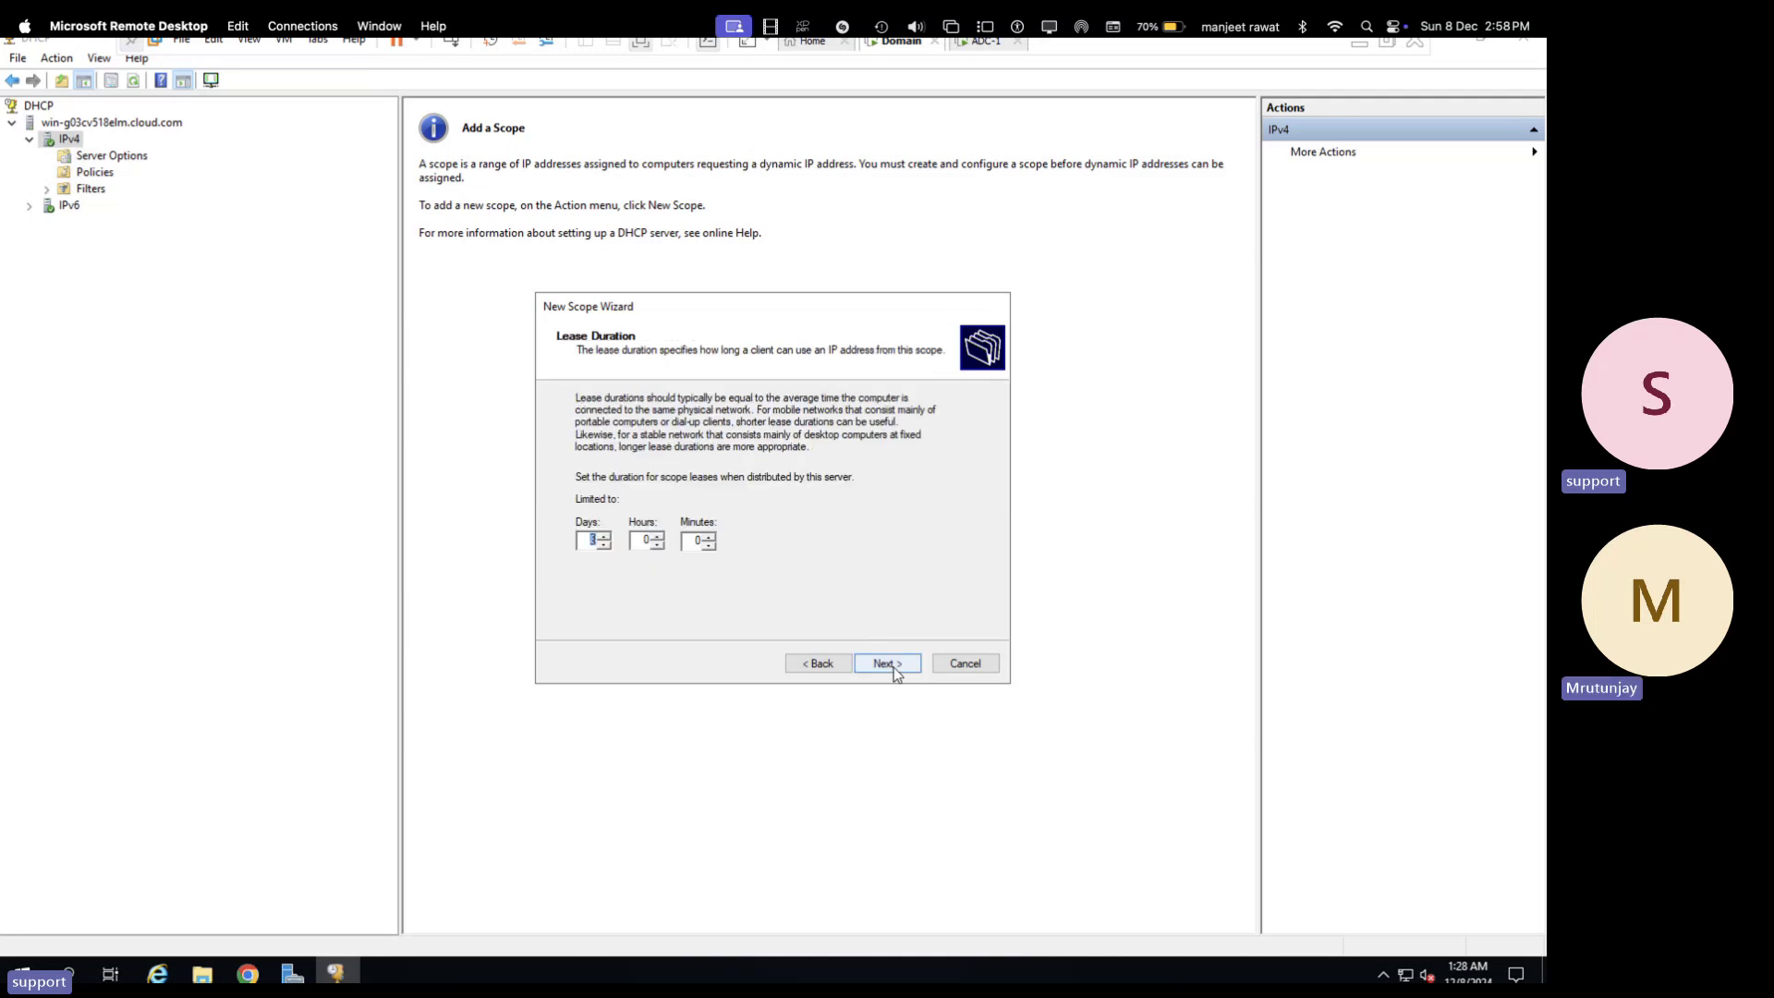
{"action": "left_click", "coordinate": [893, 667]}
{"action": "left_click", "coordinate": [893, 667]}
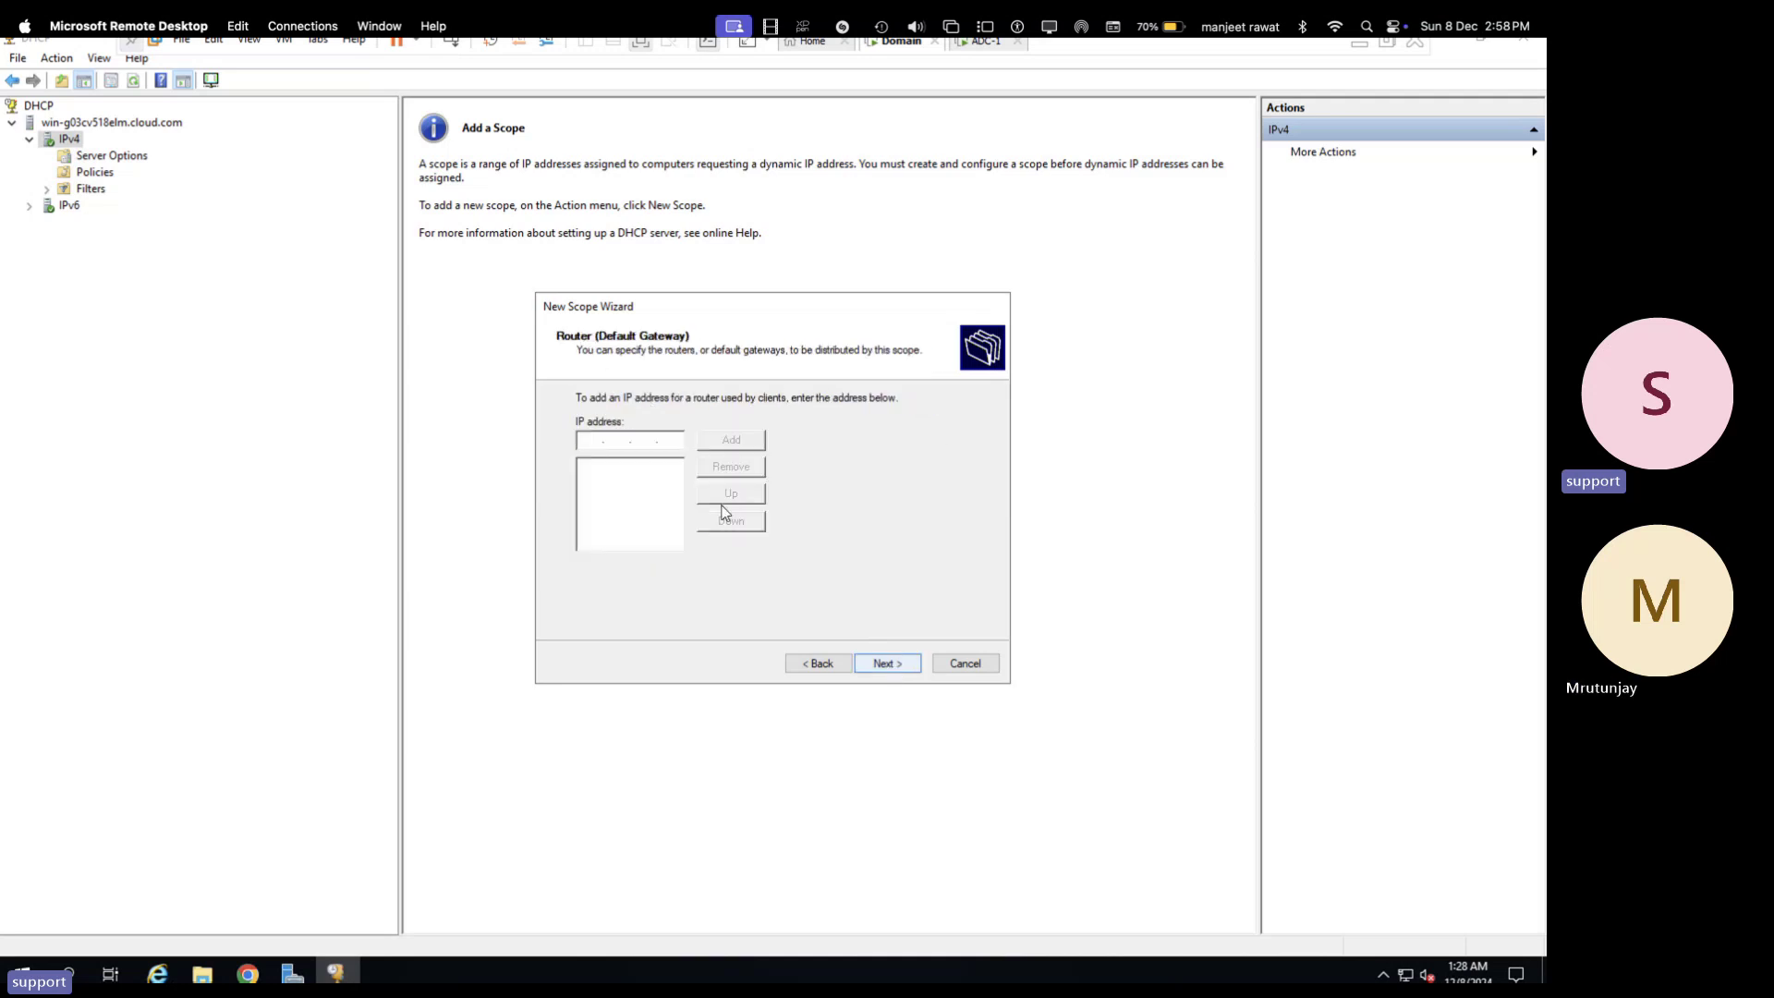
{"action": "type", "text": "192 . 168 . 1 . 1"}
{"action": "left_click", "coordinate": [742, 444]}
- Accept the DNS settings, skip WINS, and activate the scope to finish the wizard
{"action": "left_click", "coordinate": [887, 663]}
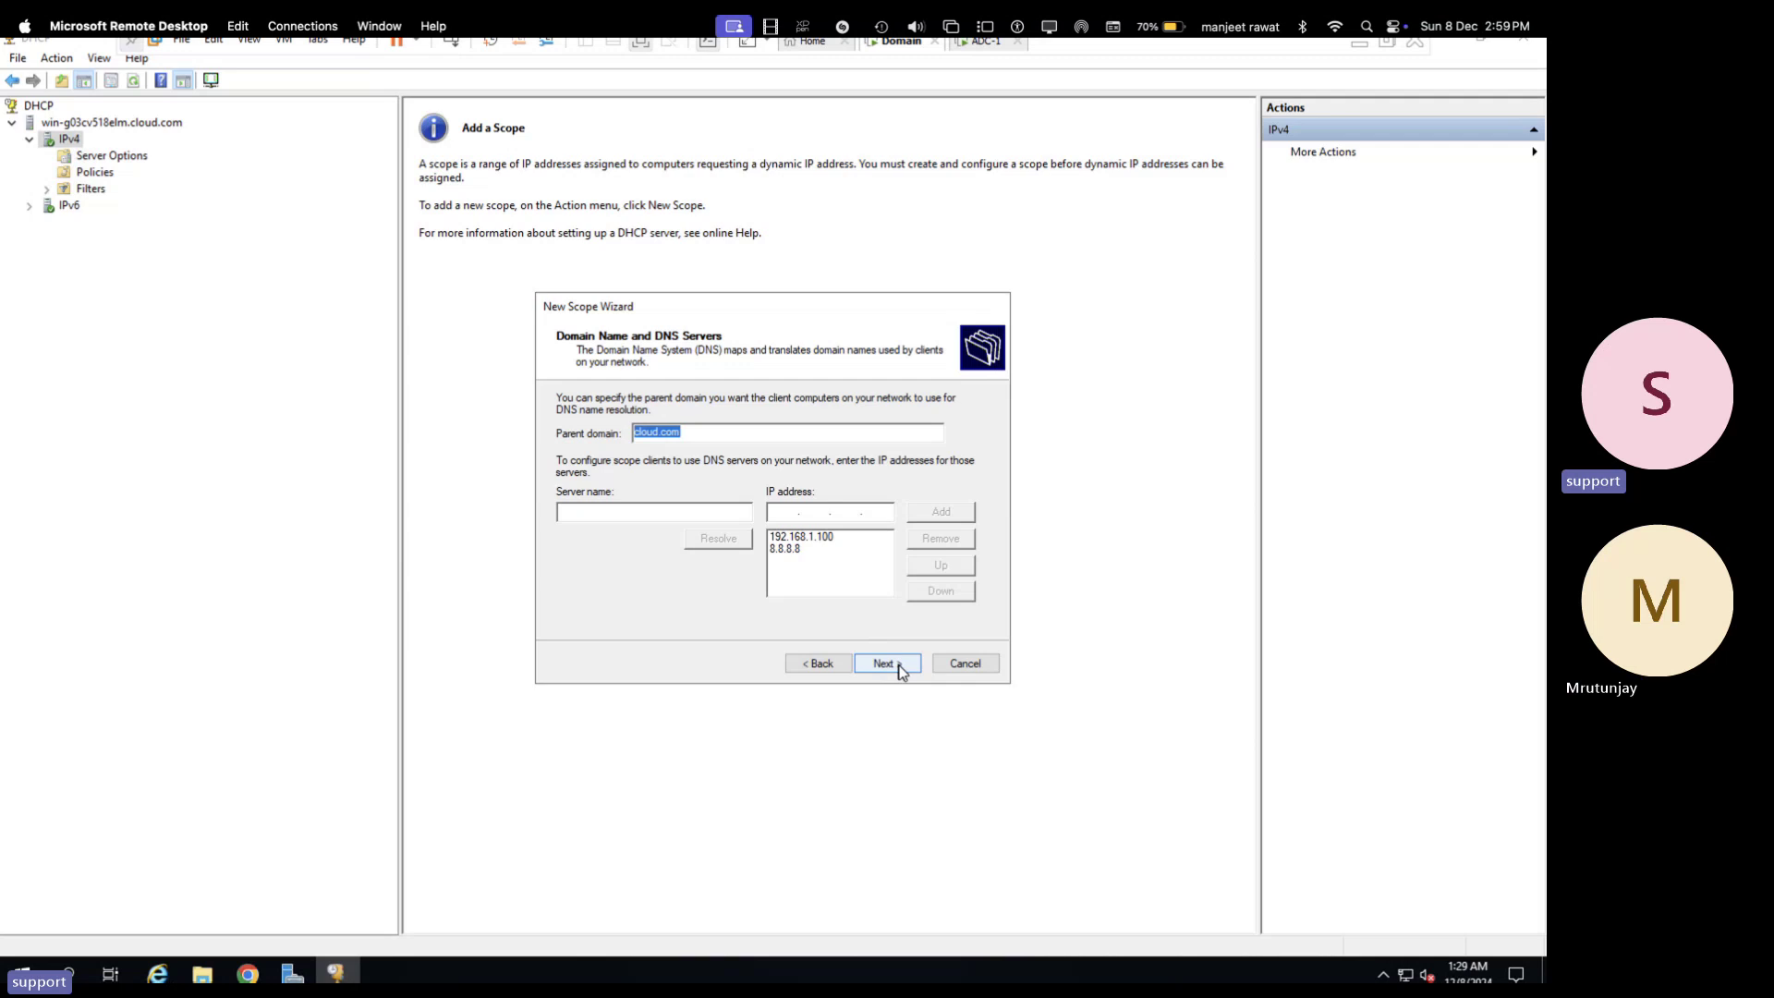
{"action": "left_click", "coordinate": [893, 665]}
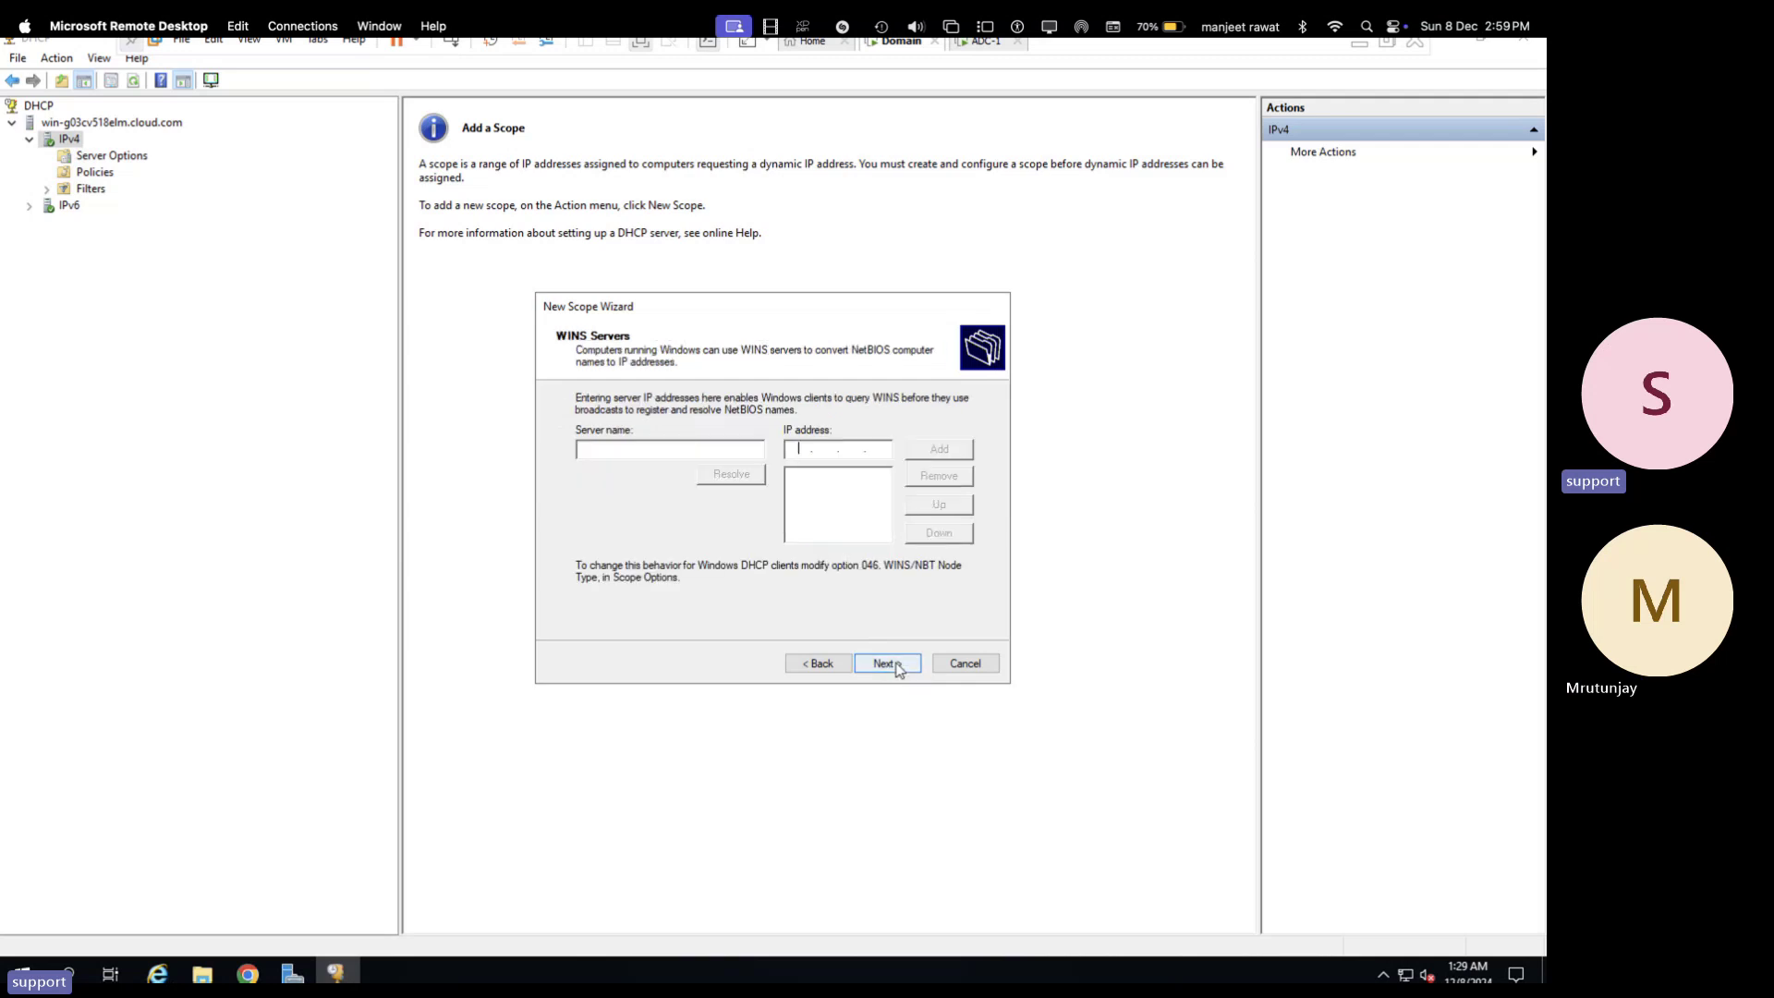
{"action": "left_click", "coordinate": [896, 667]}
{"action": "left_click", "coordinate": [896, 666]}
{"action": "left_click", "coordinate": [896, 666]}
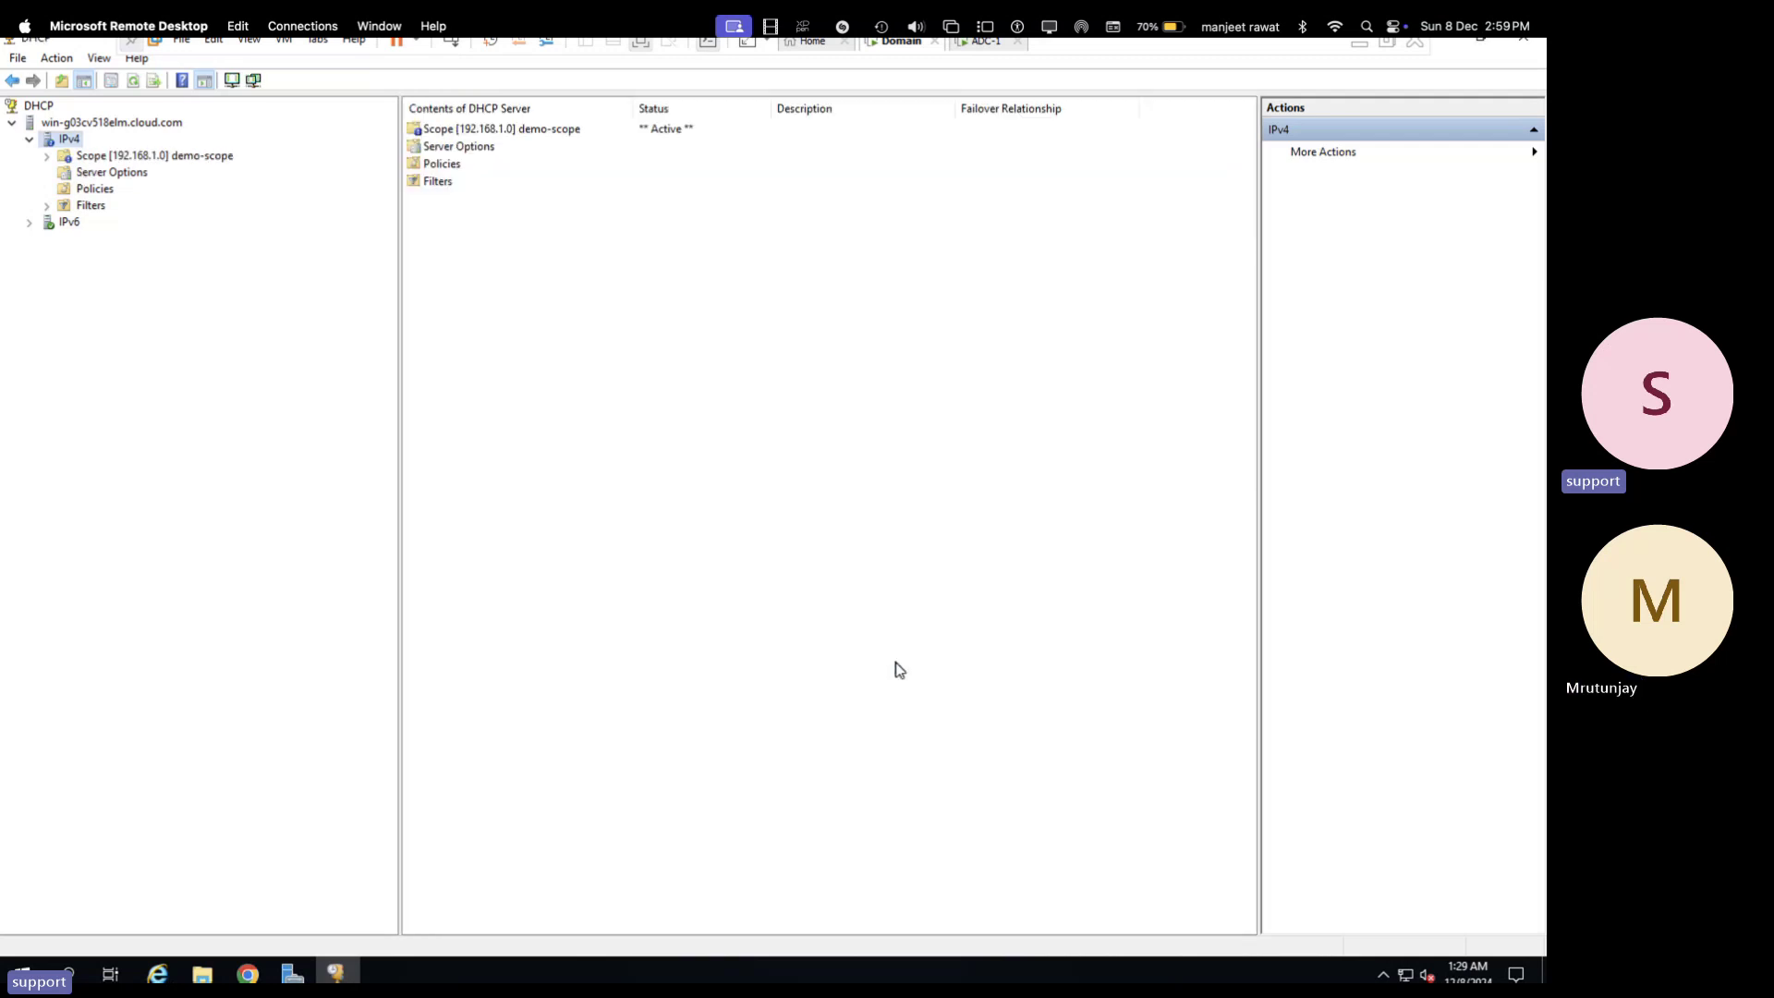
- Refresh and expand demo-scope to show its Address Pool, Leases, Reservations, Scope Options and Policies
{"action": "left_click", "coordinate": [47, 156]}
{"action": "right_click", "coordinate": [112, 155]}
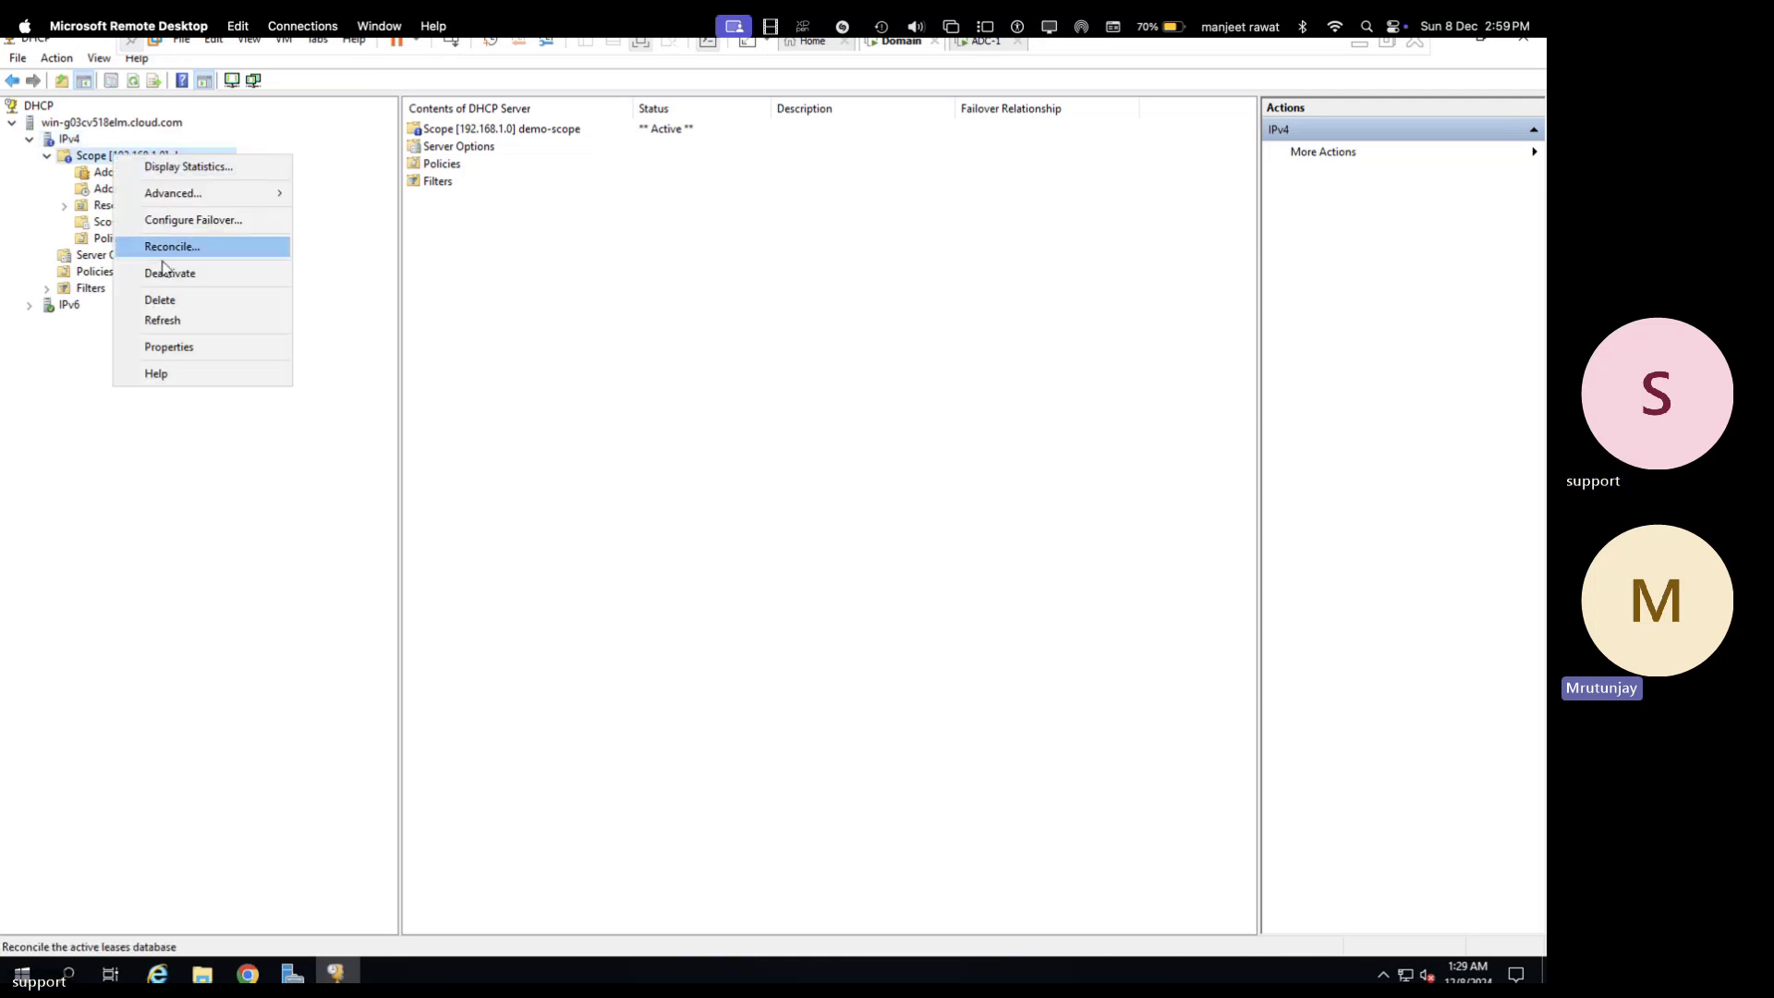
{"action": "left_click", "coordinate": [162, 320]}
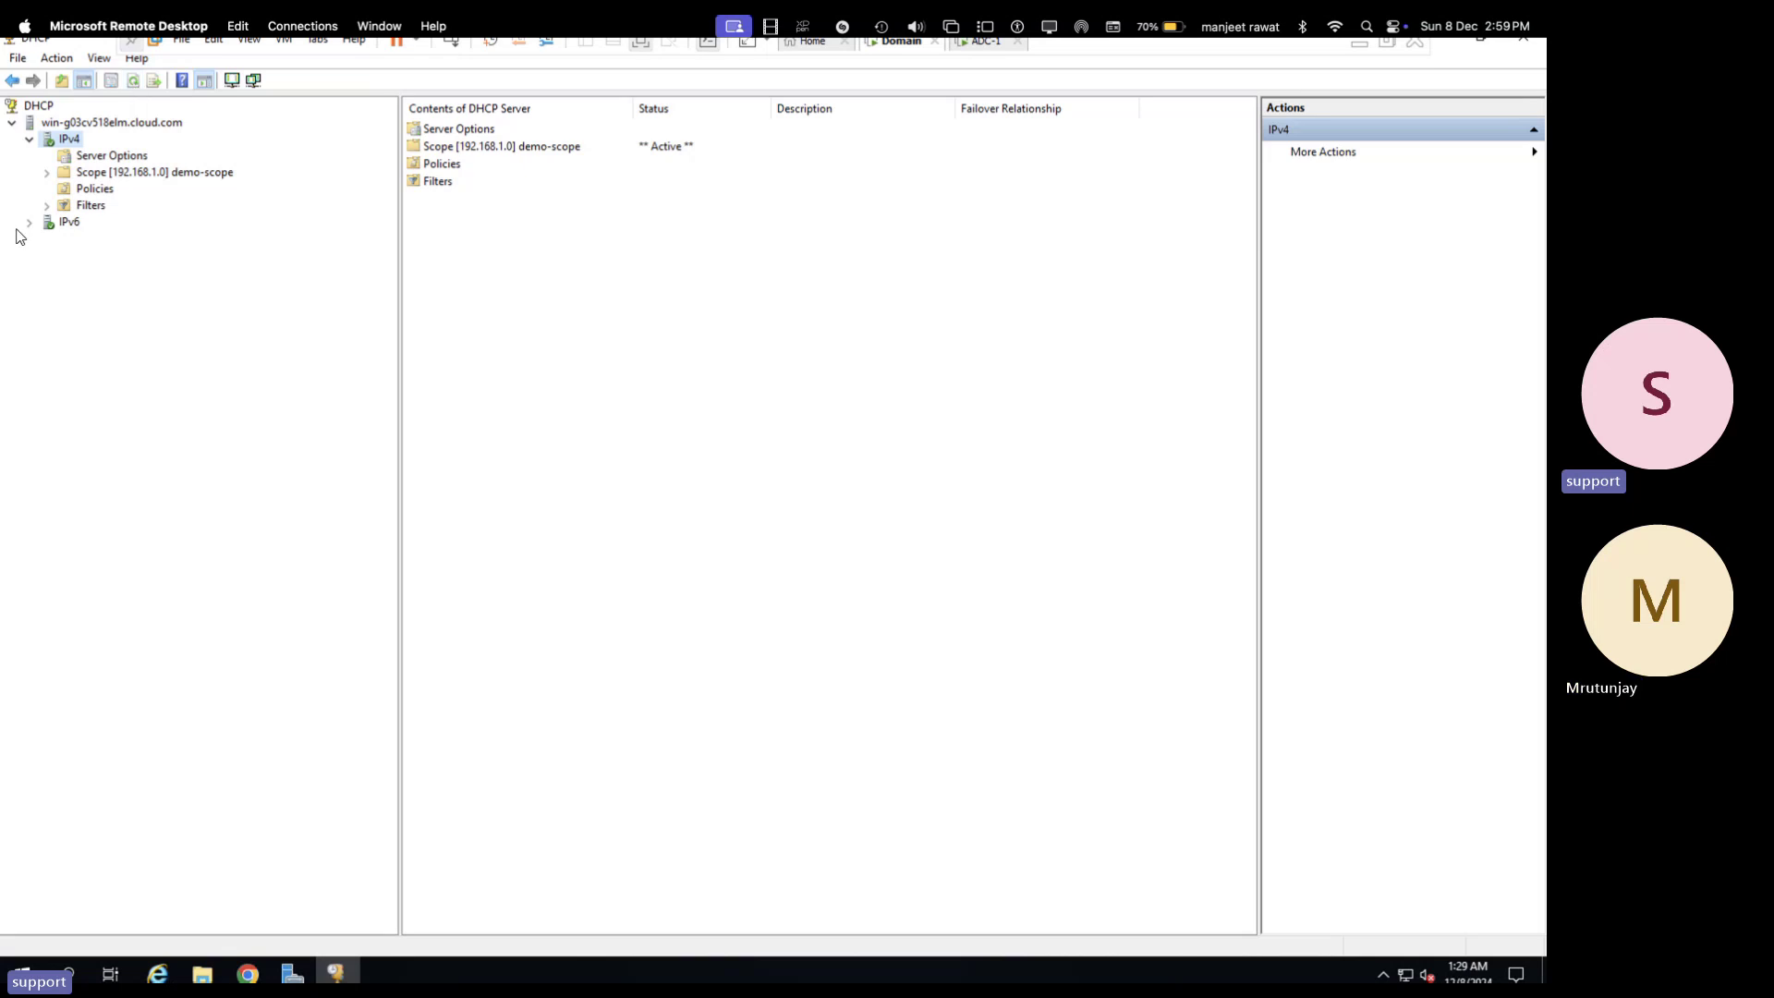
{"action": "left_click", "coordinate": [46, 173]}
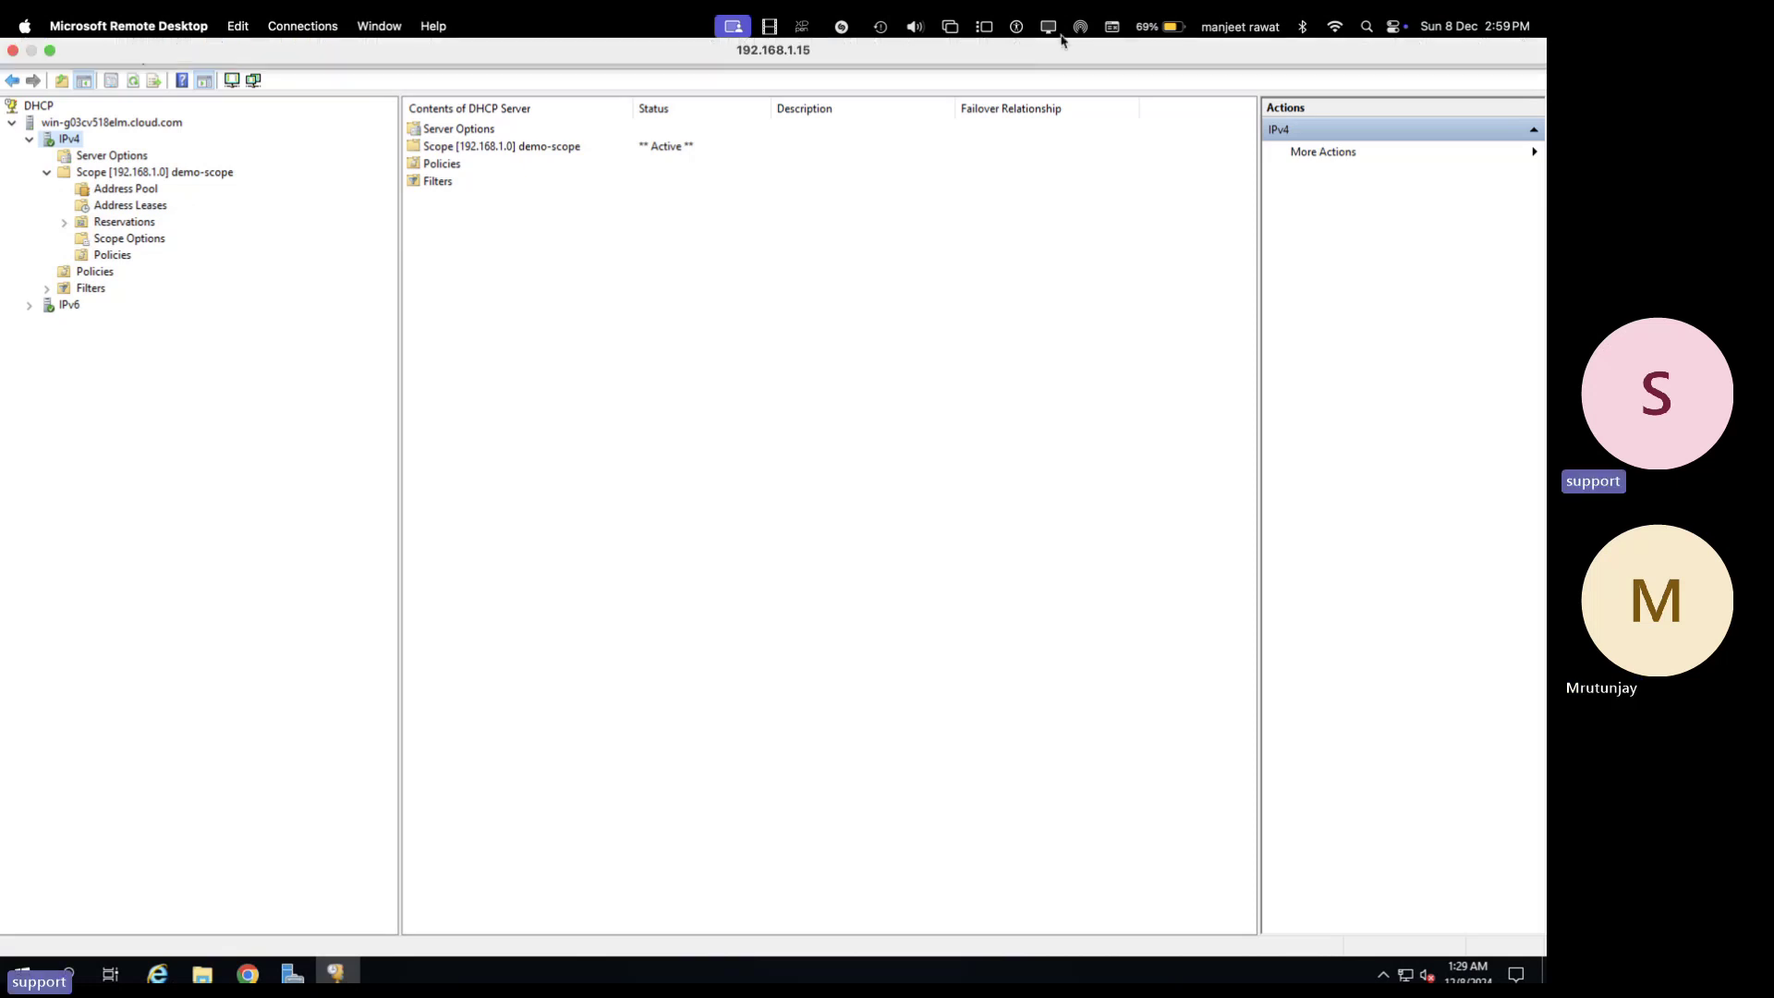
- Sign in to ADC-1 as administrator and close Active Directory Users and Computers and Server Manager
{"action": "left_click", "coordinate": [990, 43]}
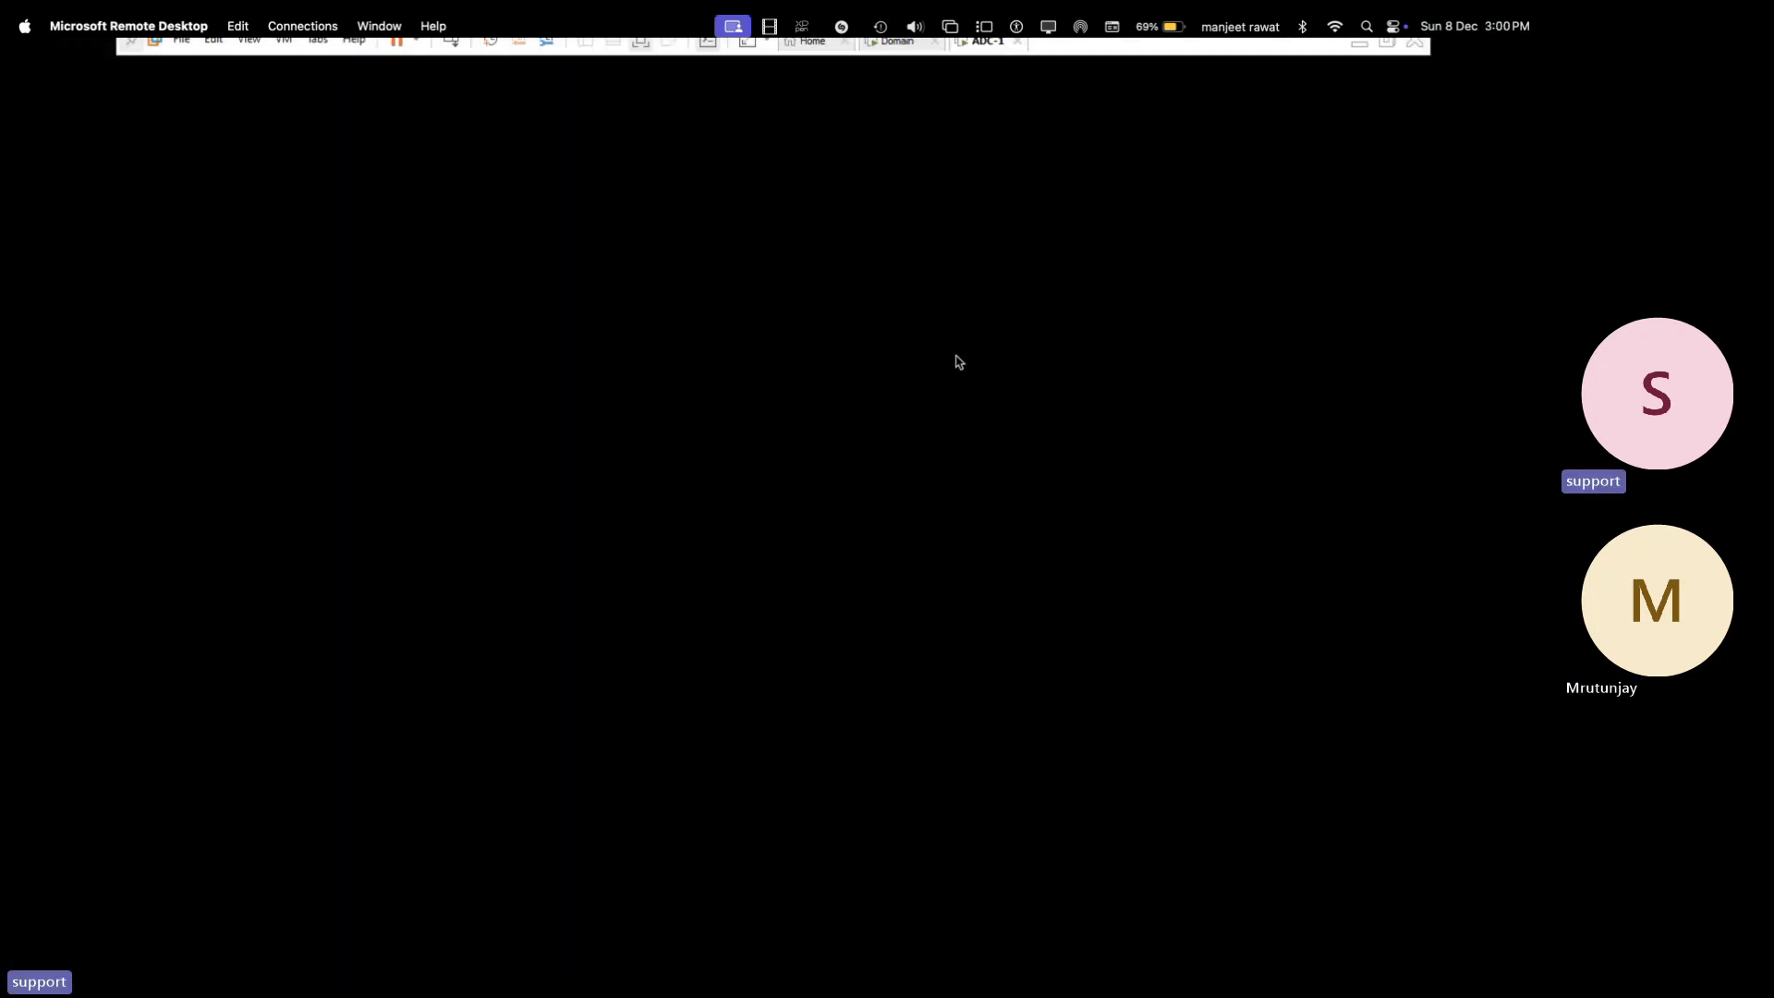
{"action": "left_click", "coordinate": [456, 46]}
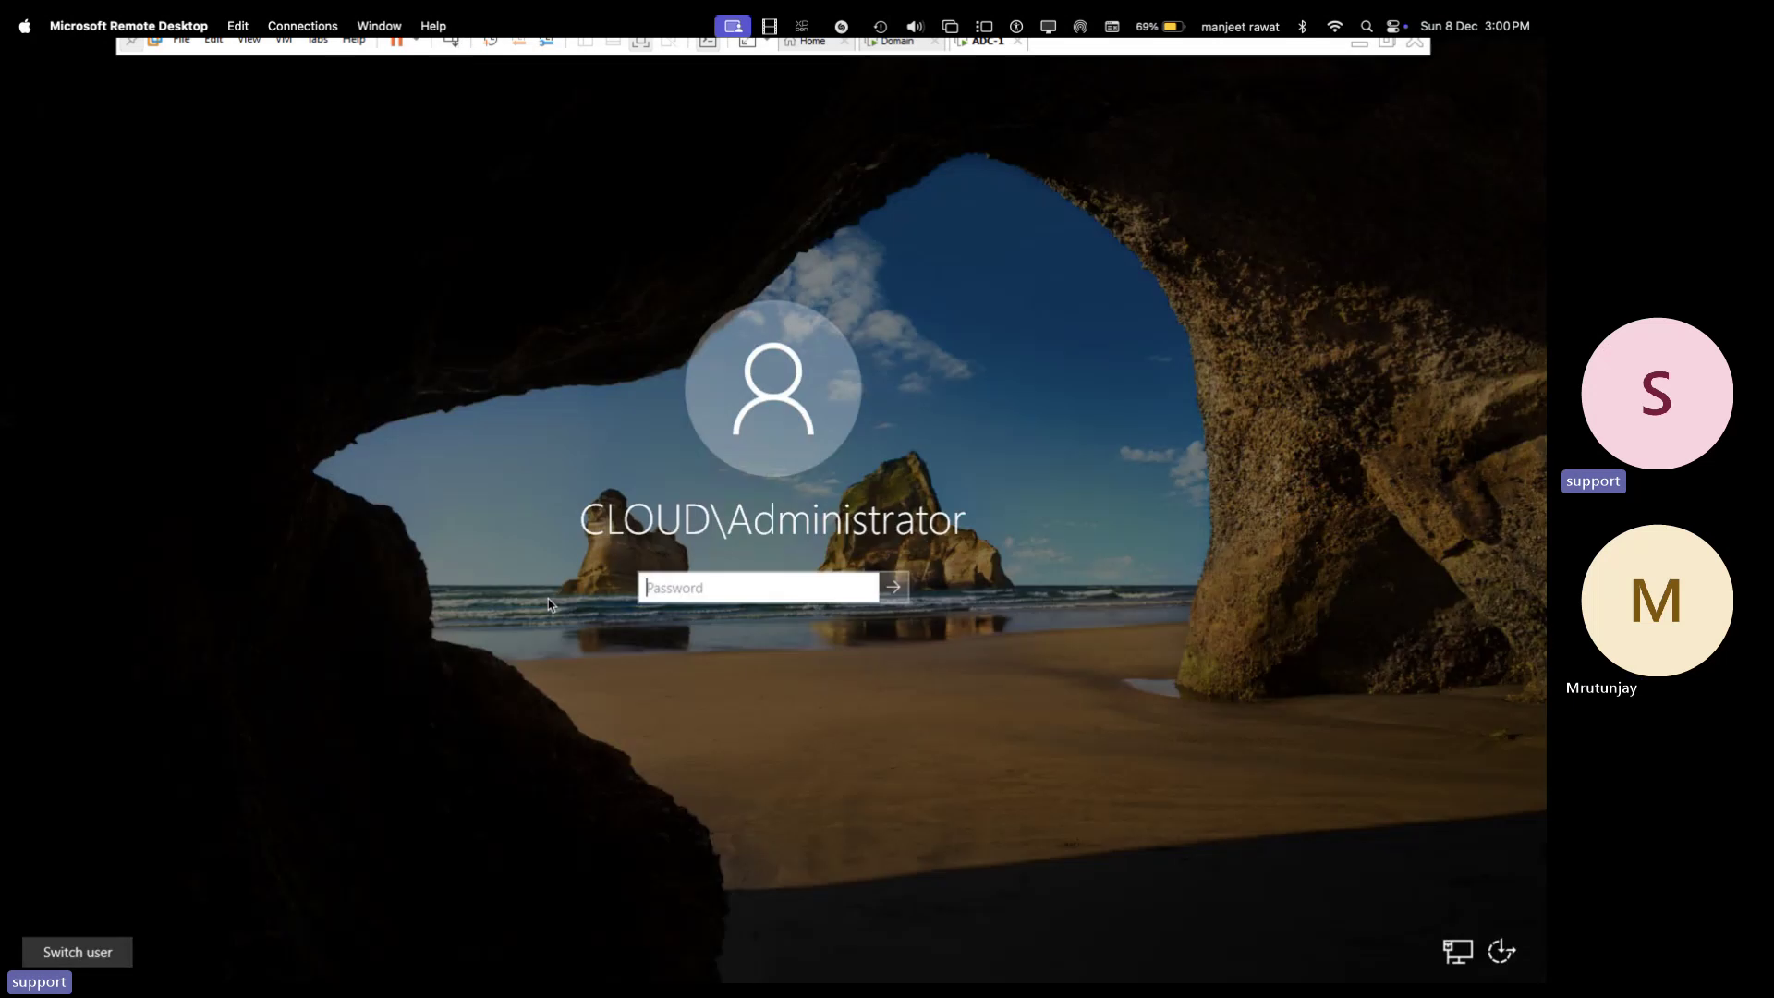
{"action": "type", "text": "••"}
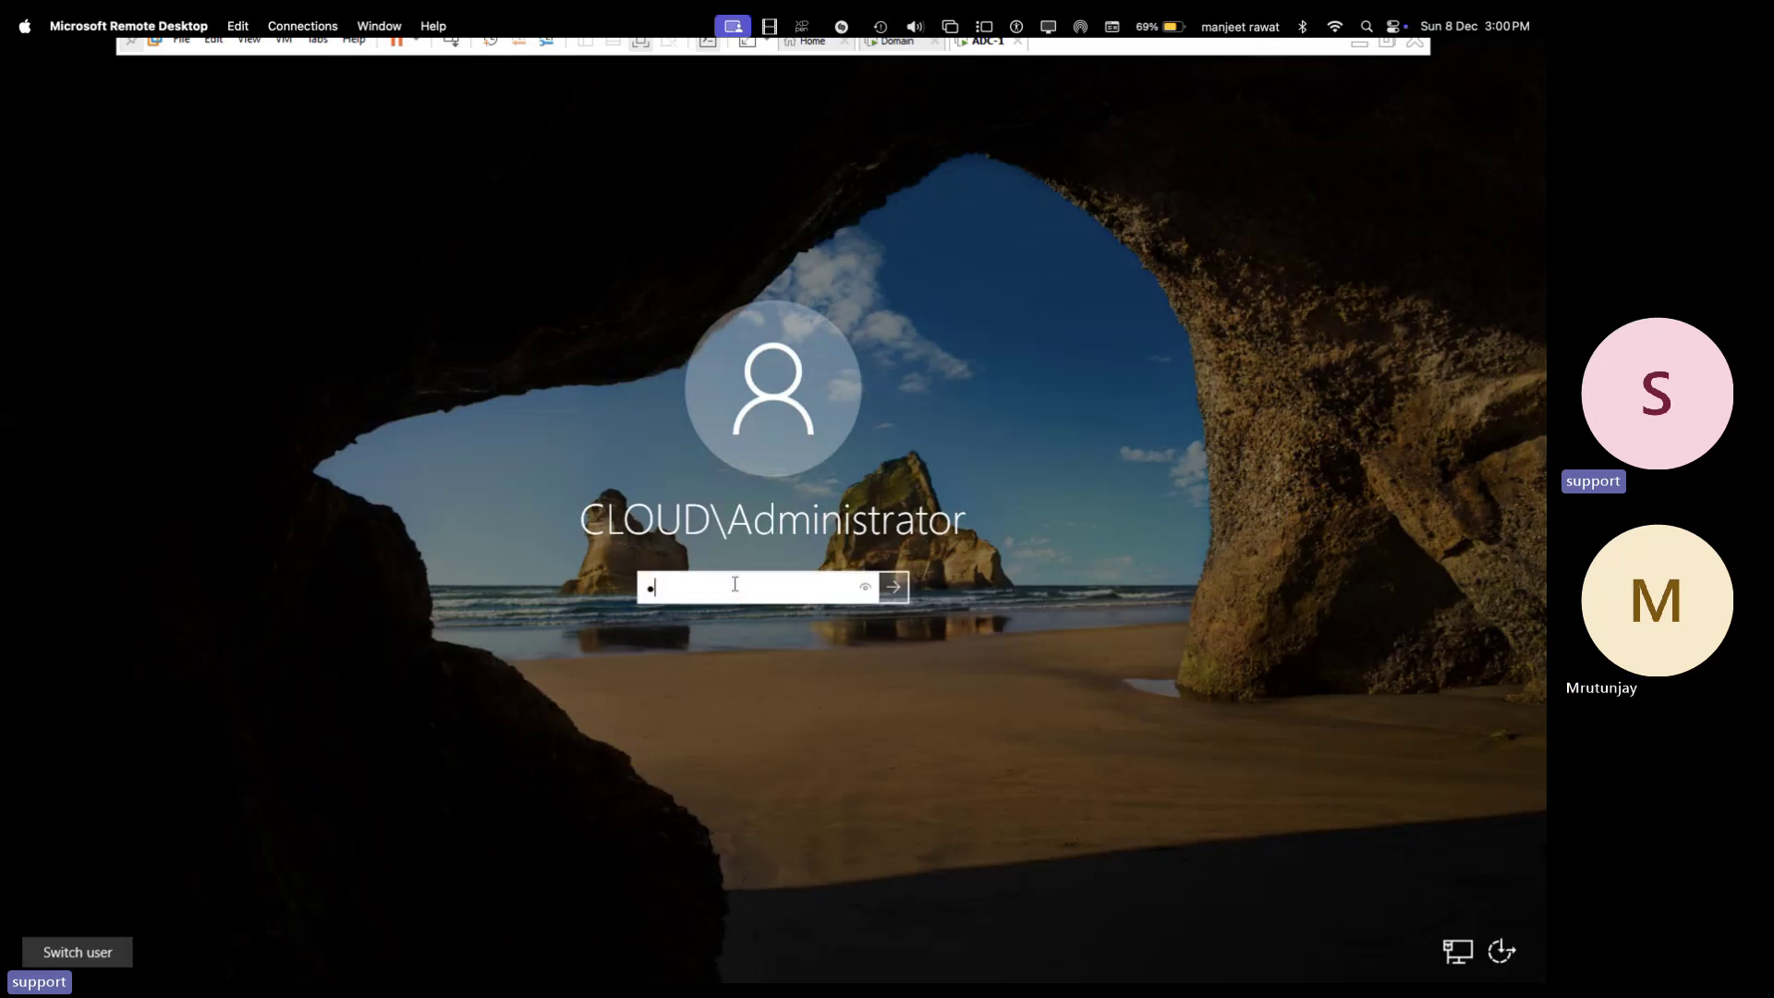
{"action": "type", "text": "•••••"}
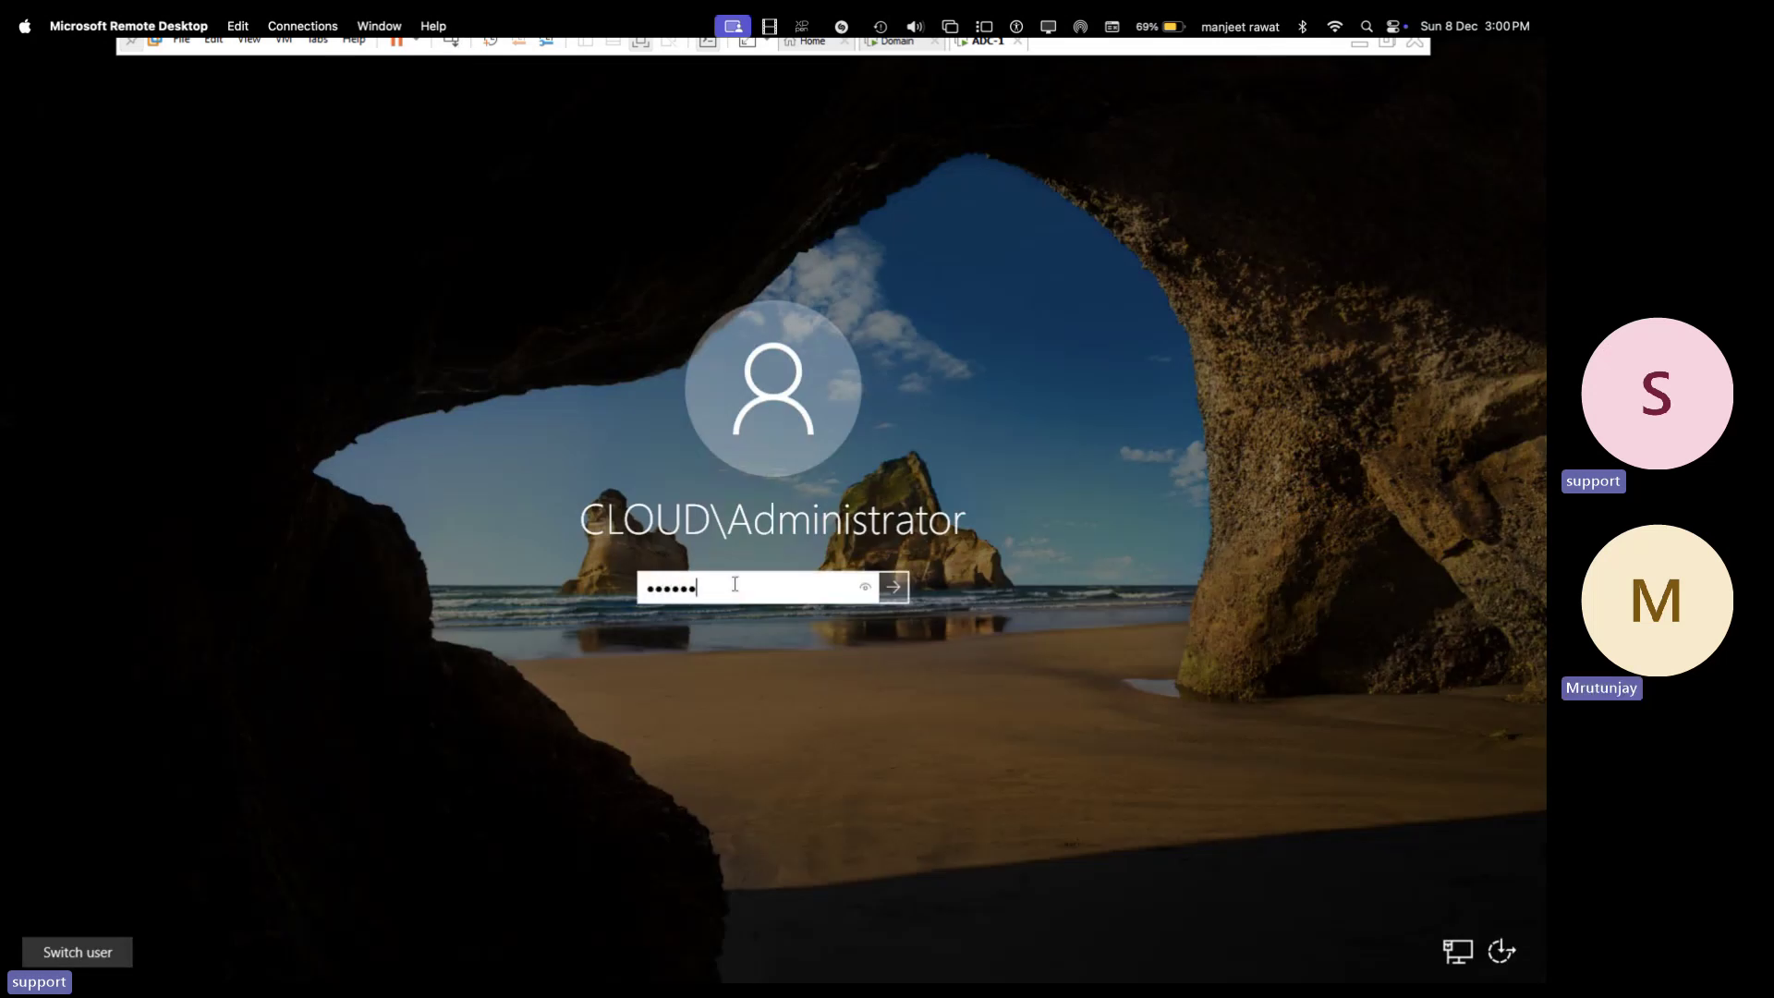
{"action": "type", "text": "••"}
{"action": "key", "text": "Return"}
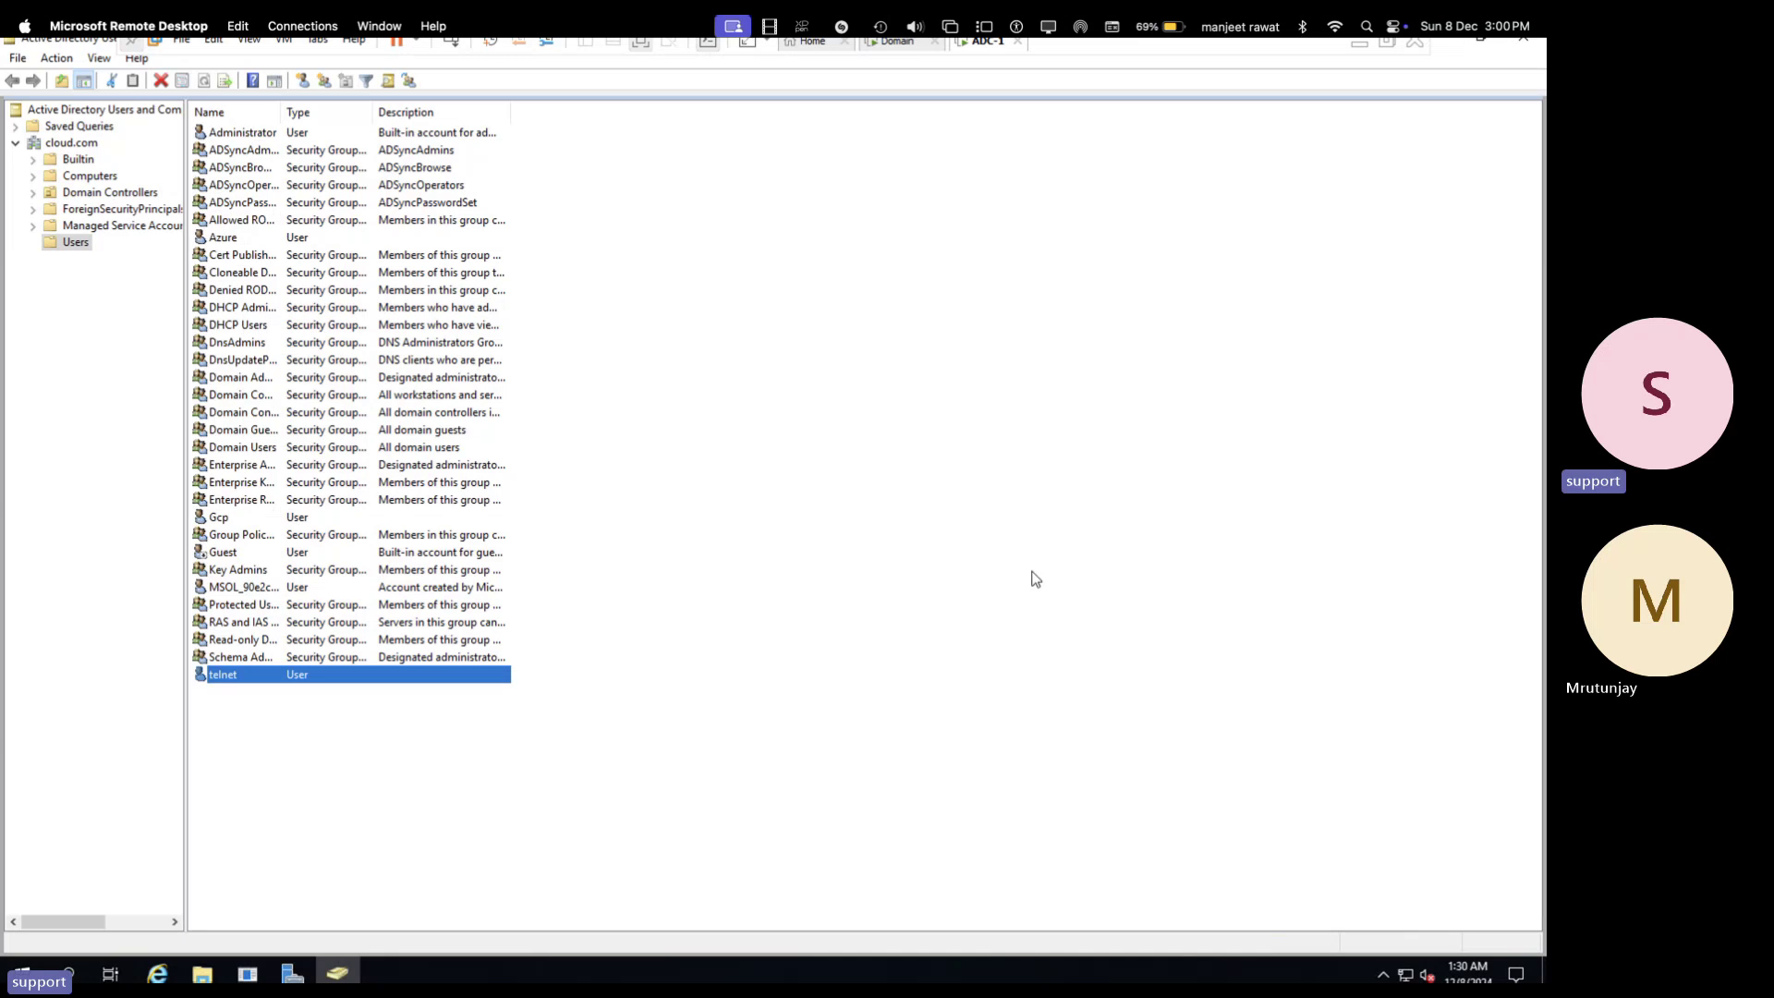
{"action": "left_click", "coordinate": [1523, 39]}
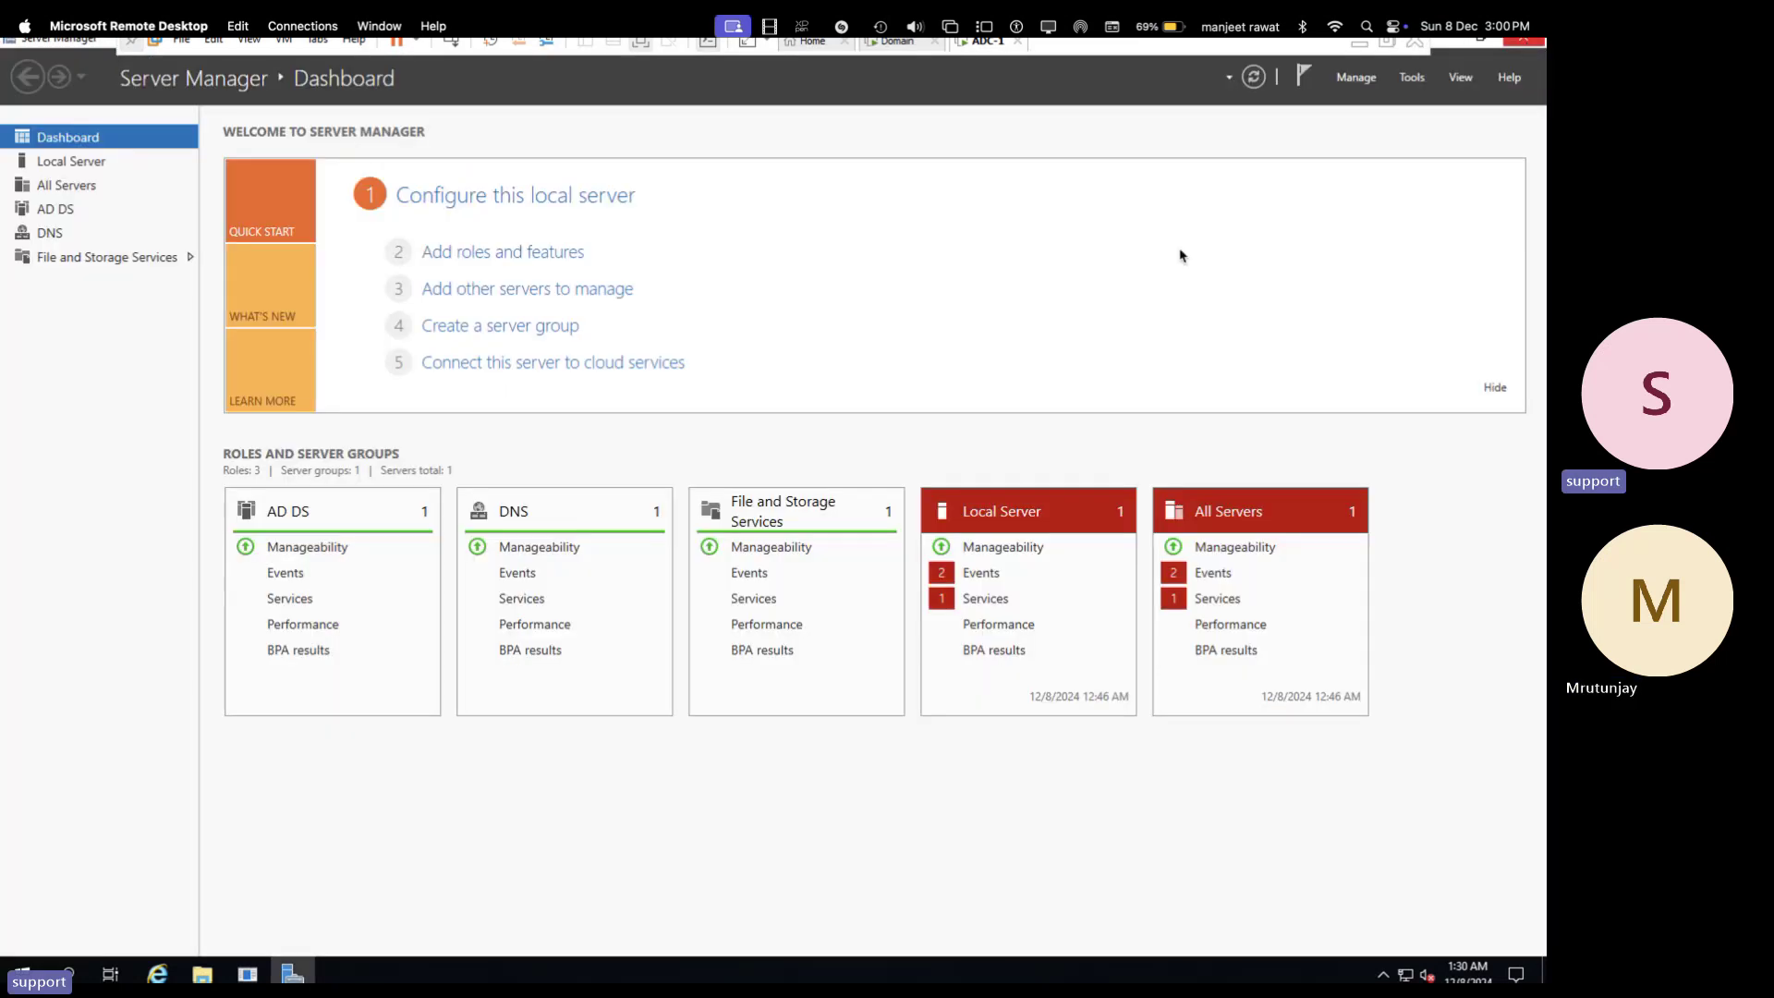
{"action": "left_click", "coordinate": [1523, 39]}
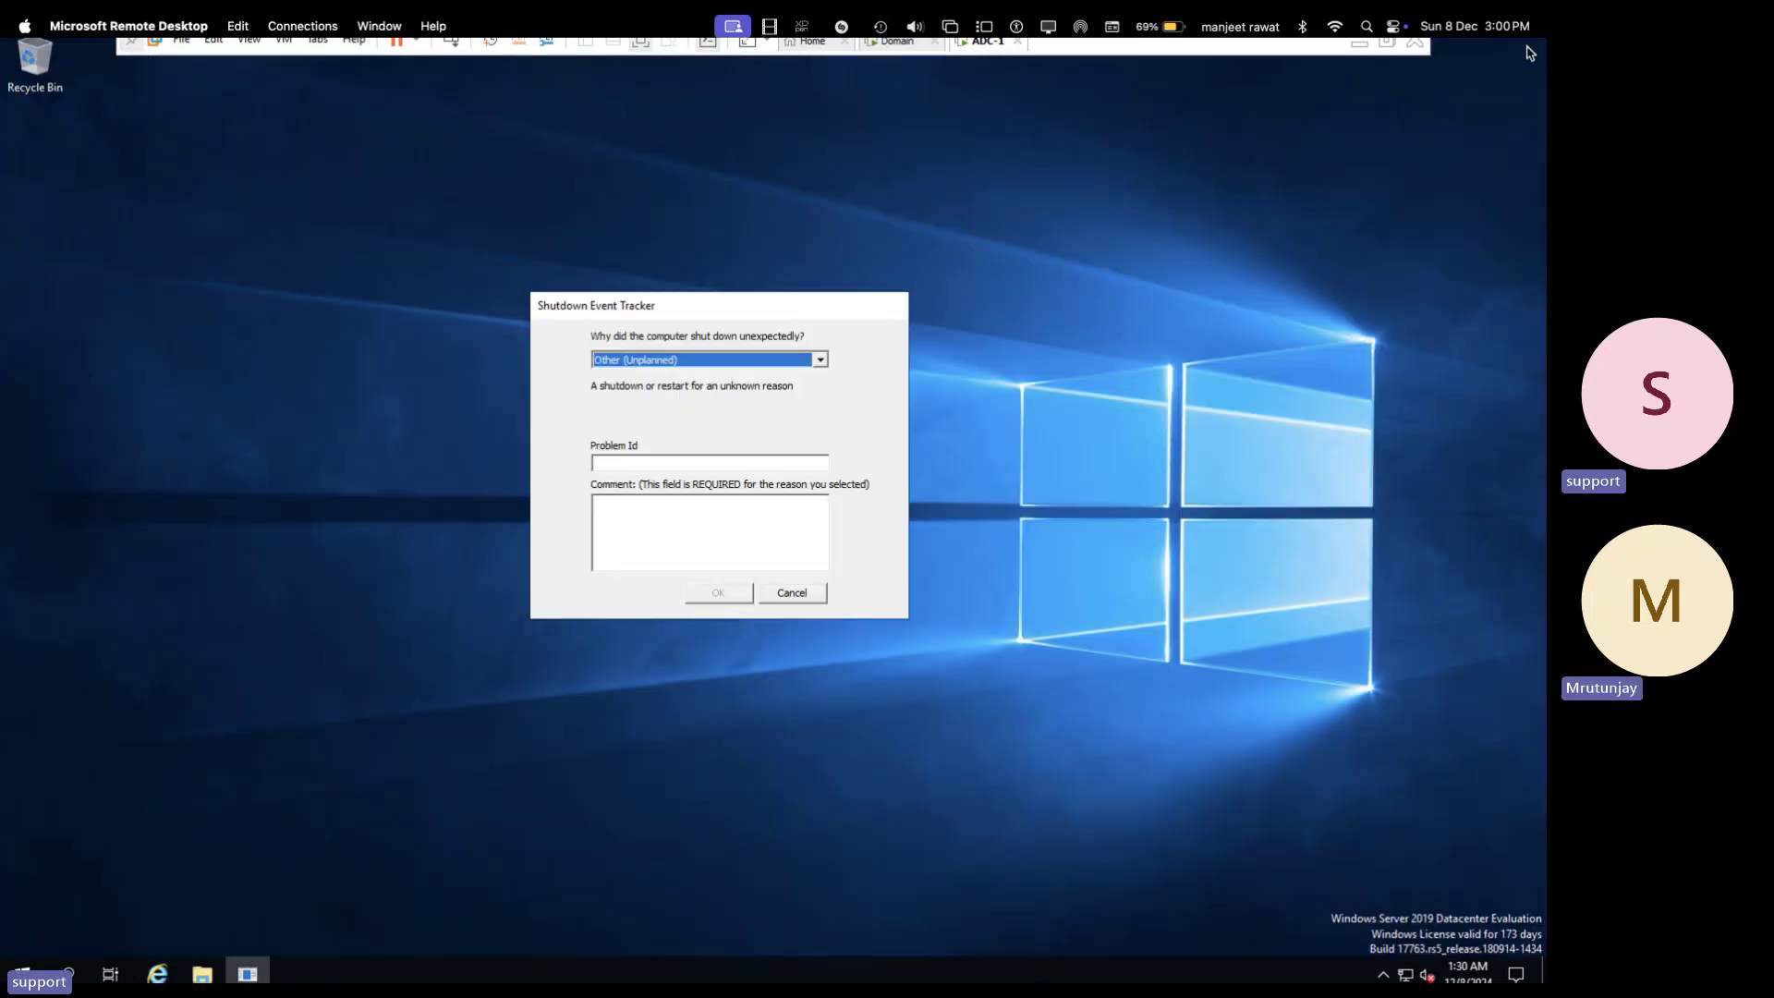
{"action": "left_click", "coordinate": [792, 594]}
- Run ipconfig in a command prompt to confirm 192.168.1.16, then open Network Connections with ncpa.cpl
{"action": "key", "text": "super+r"}
{"action": "type", "text": "cmd"}
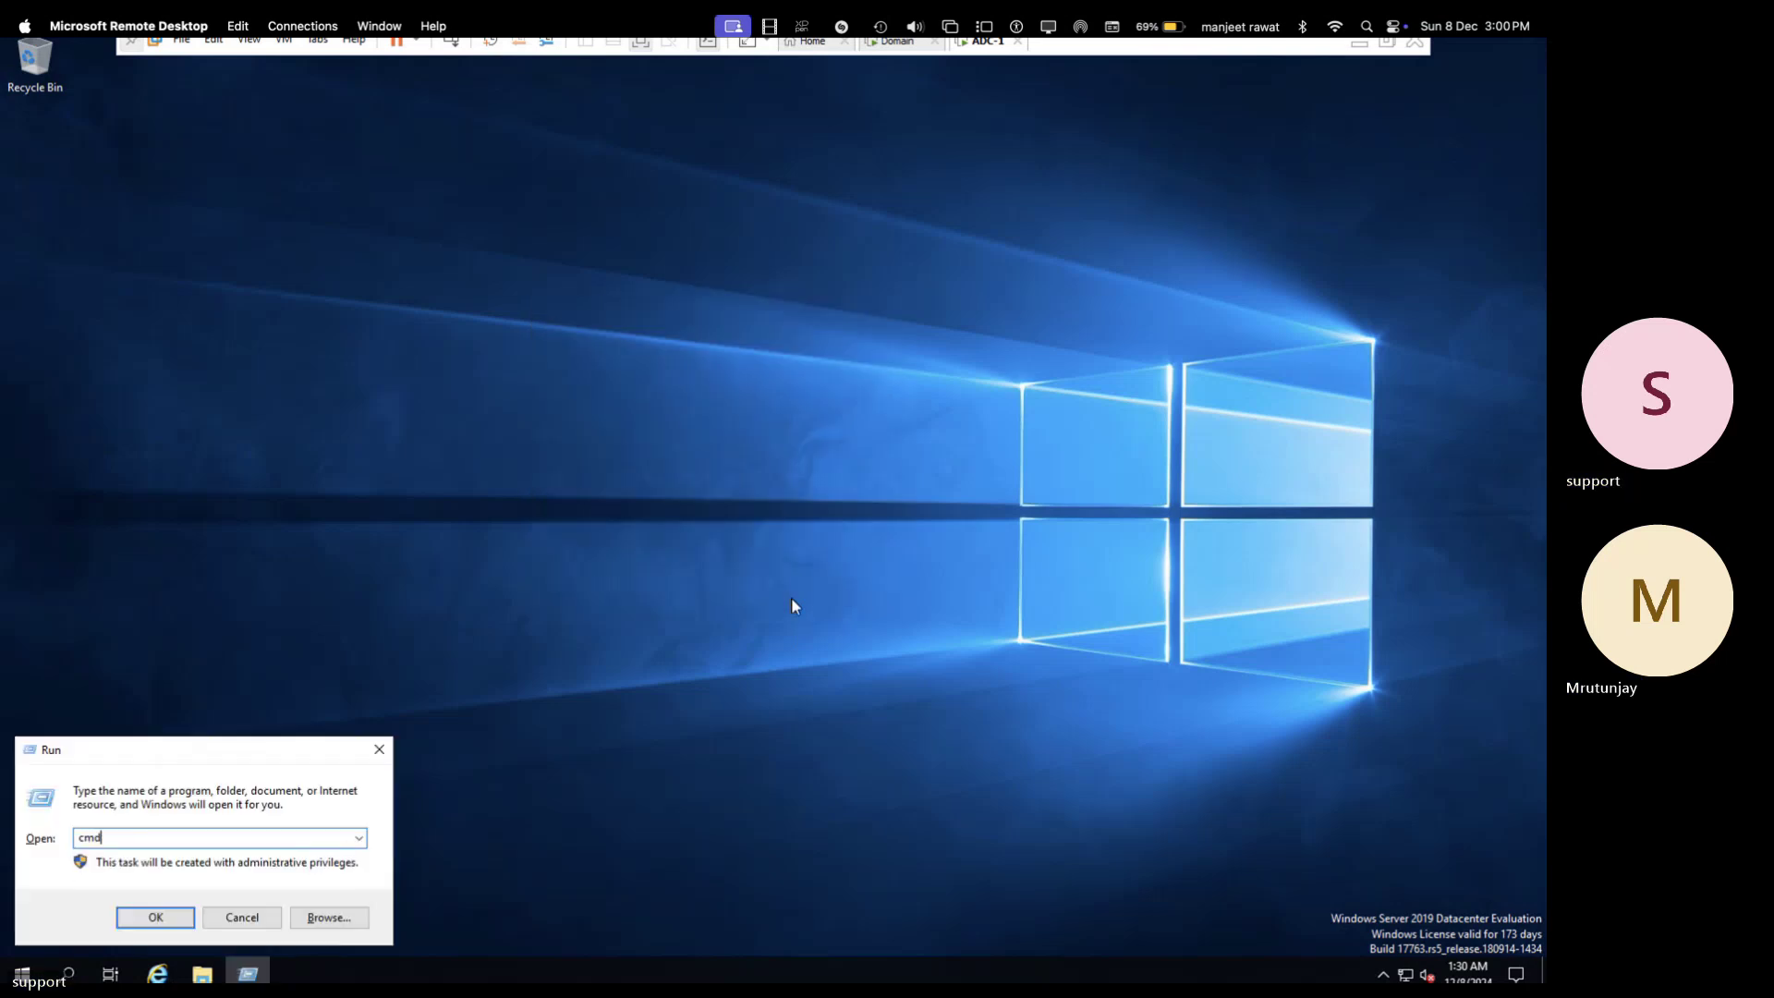
{"action": "key", "text": "Return"}
{"action": "type", "text": "i"}
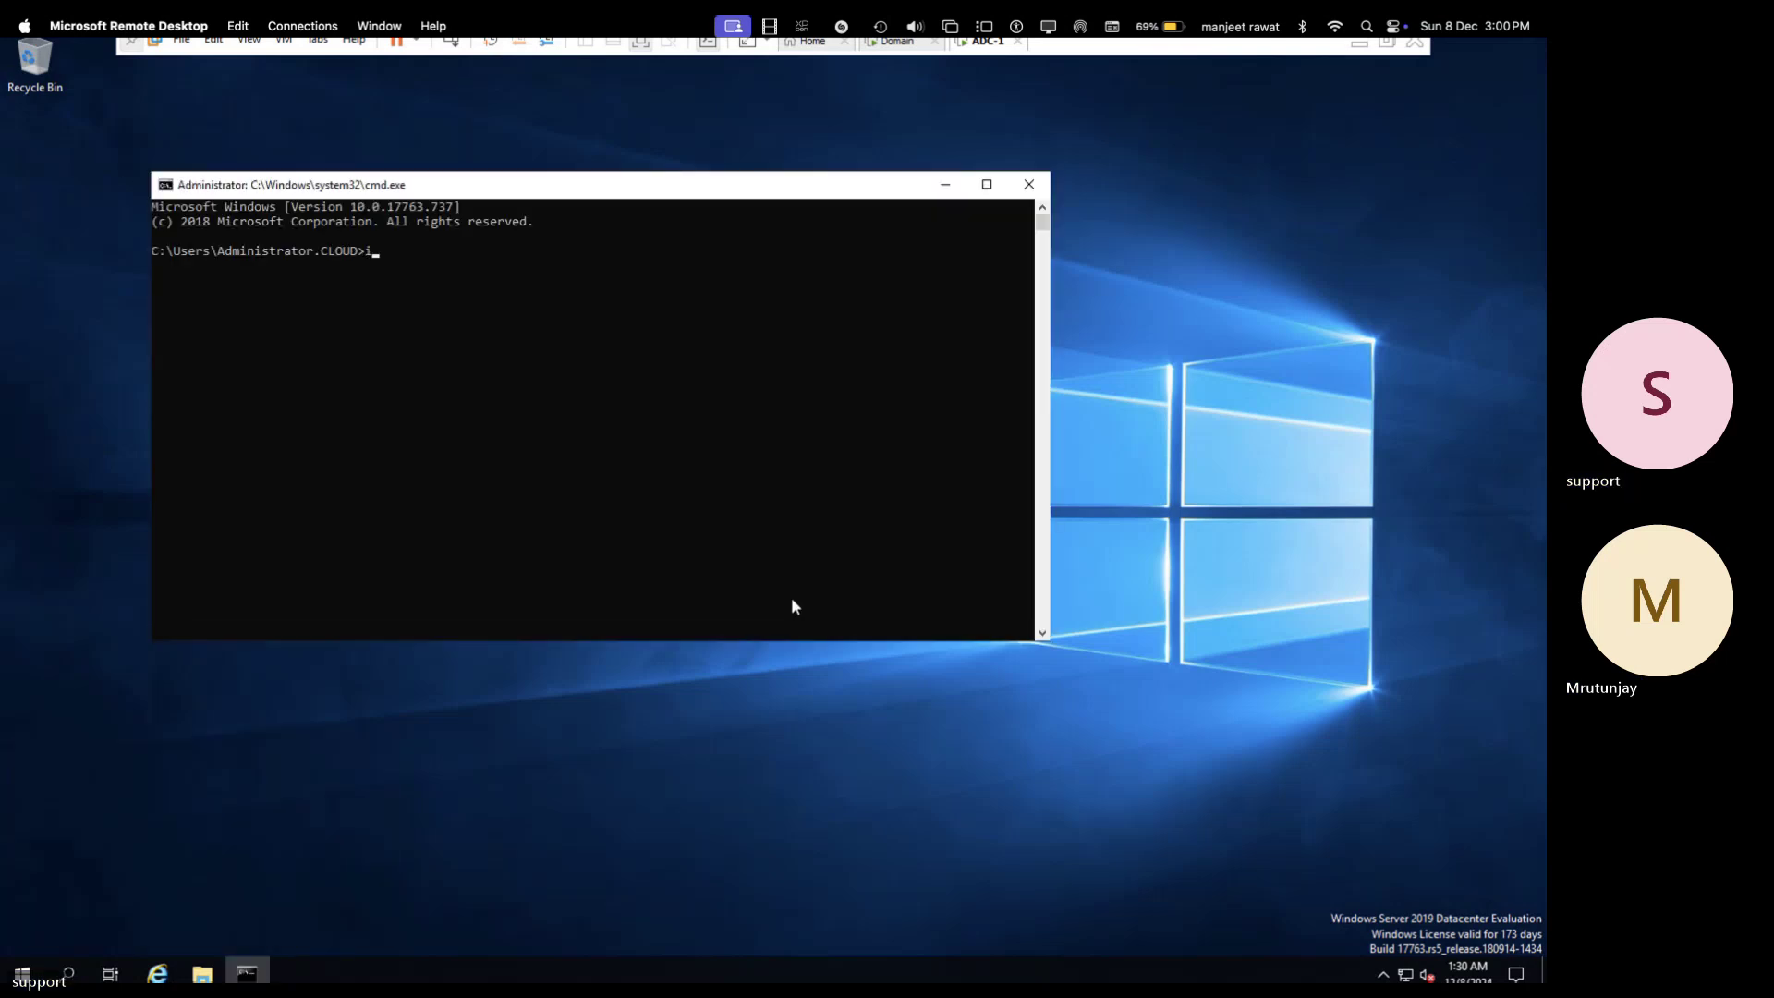
{"action": "key", "text": "BackSpace"}
{"action": "type", "text": "p"}
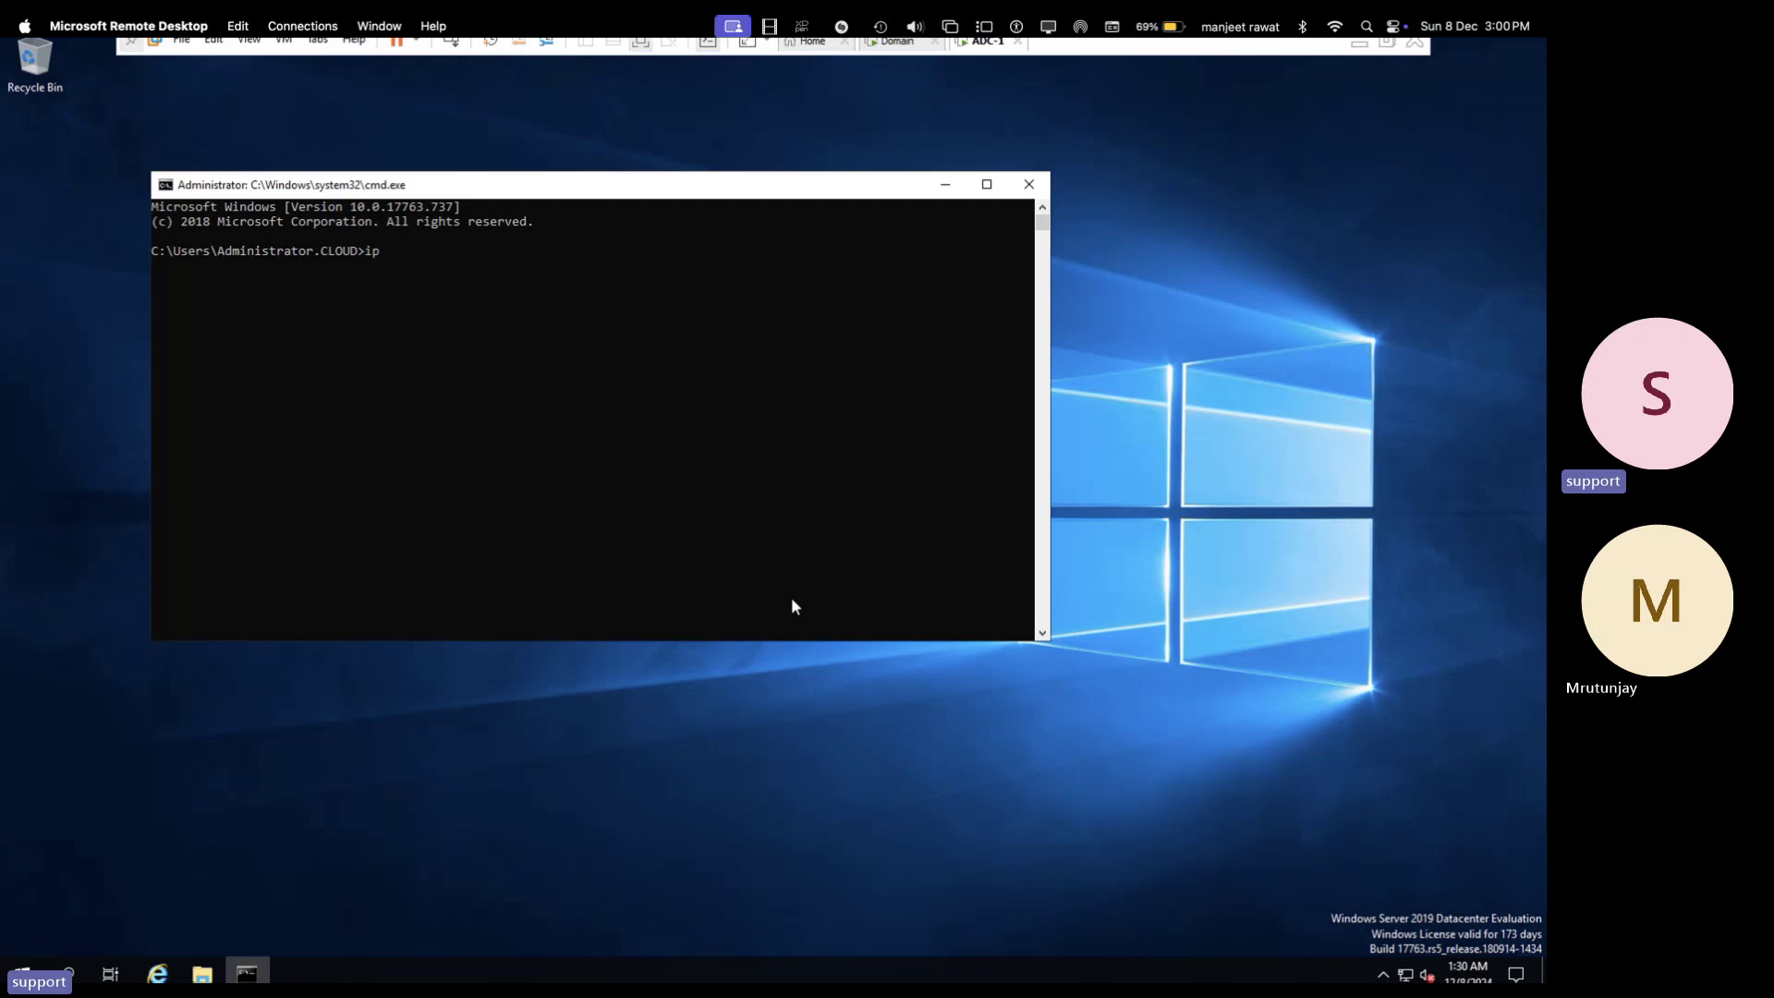
{"action": "type", "text": "config"}
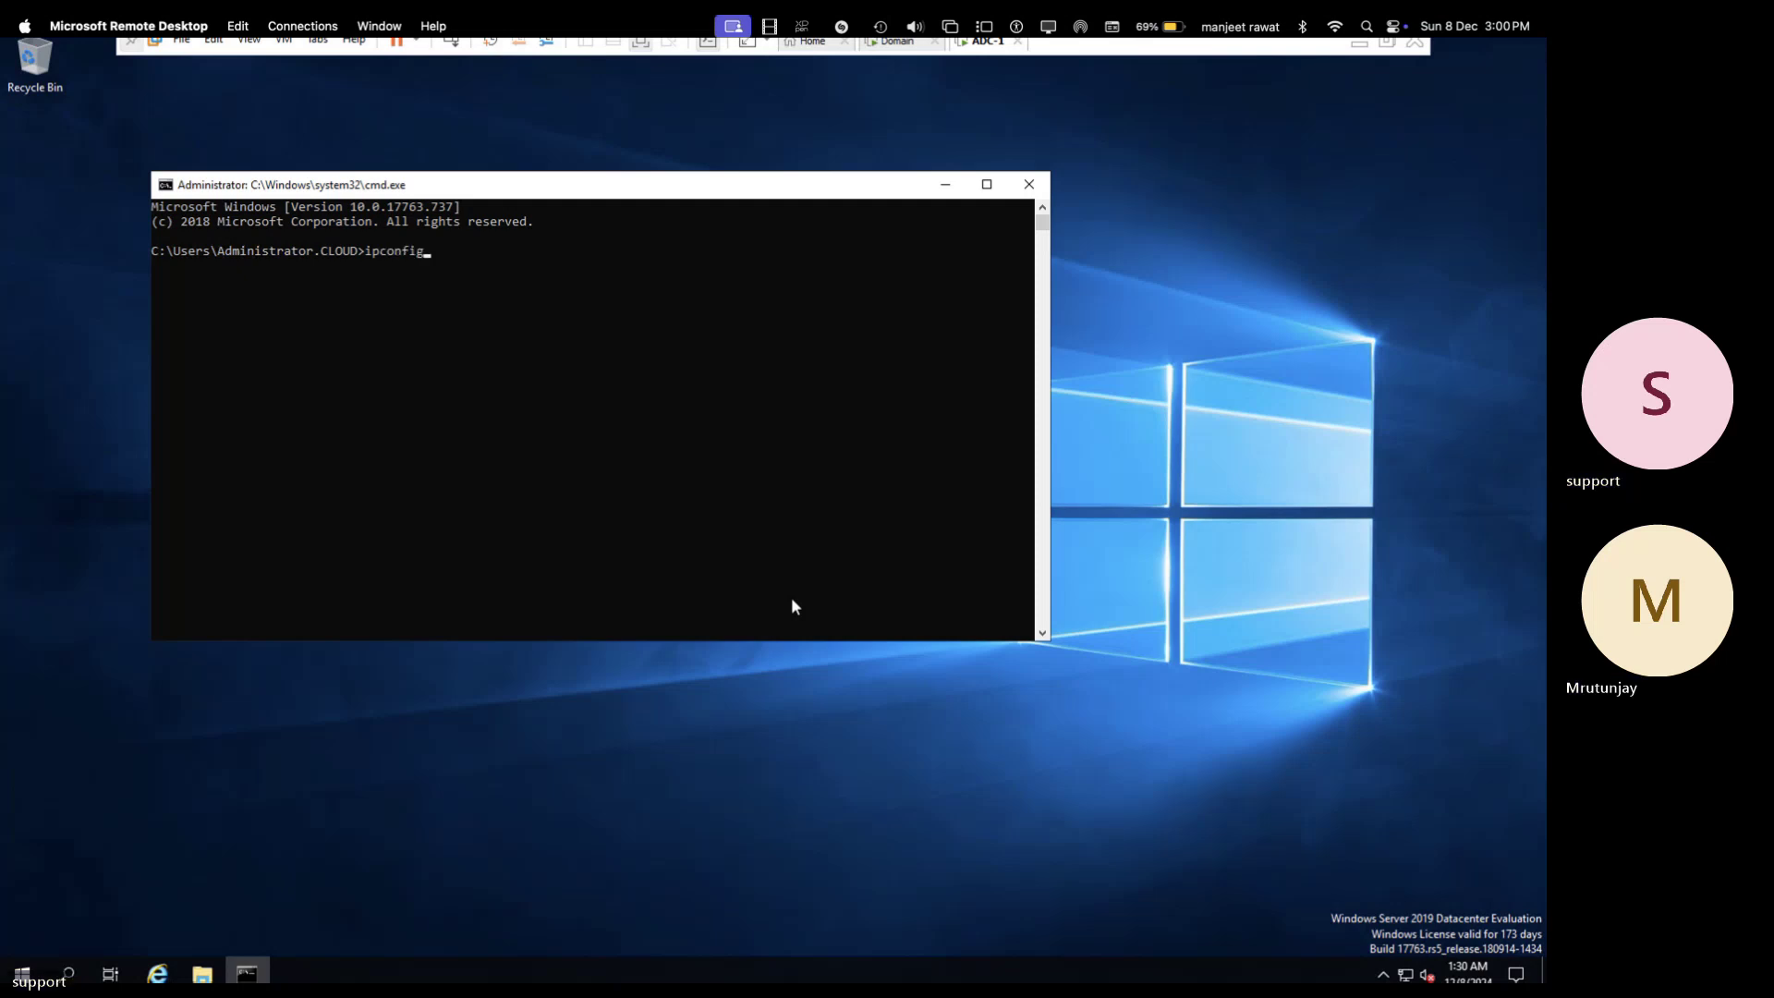
{"action": "key", "text": "Return"}
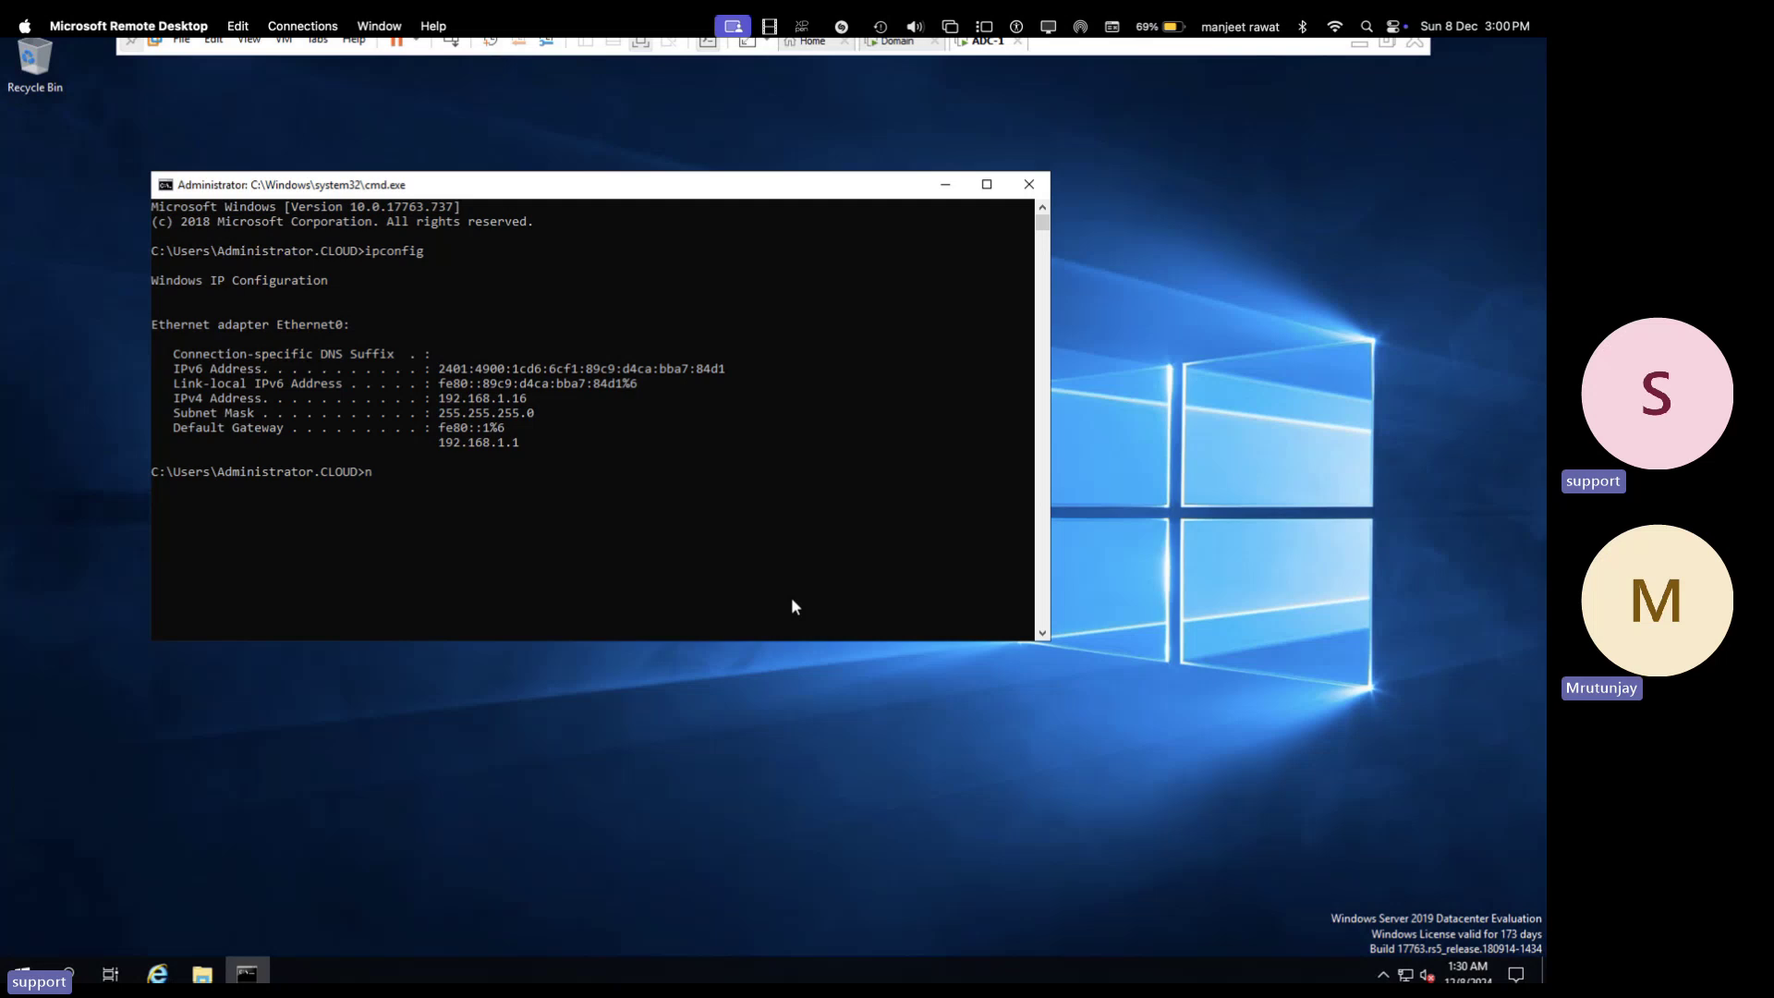
{"action": "type", "text": "ncp"}
{"action": "type", "text": "a.c"}
{"action": "type", "text": "pl"}
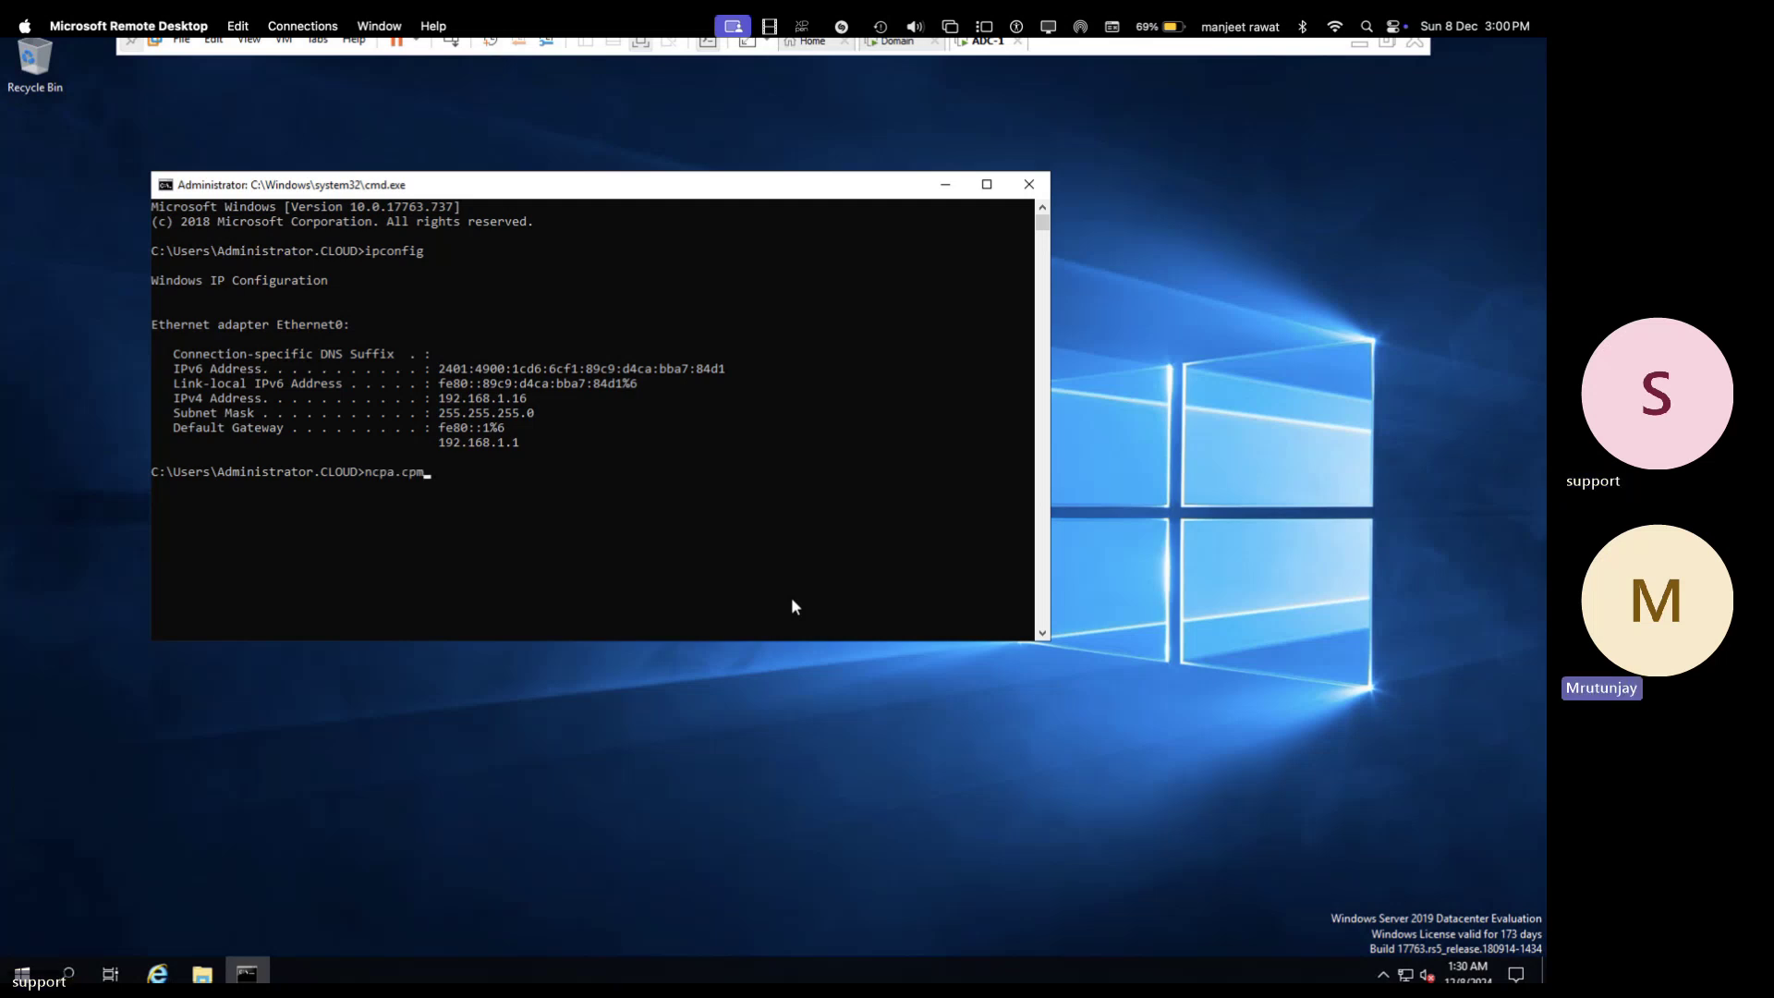
{"action": "key", "text": "Return"}
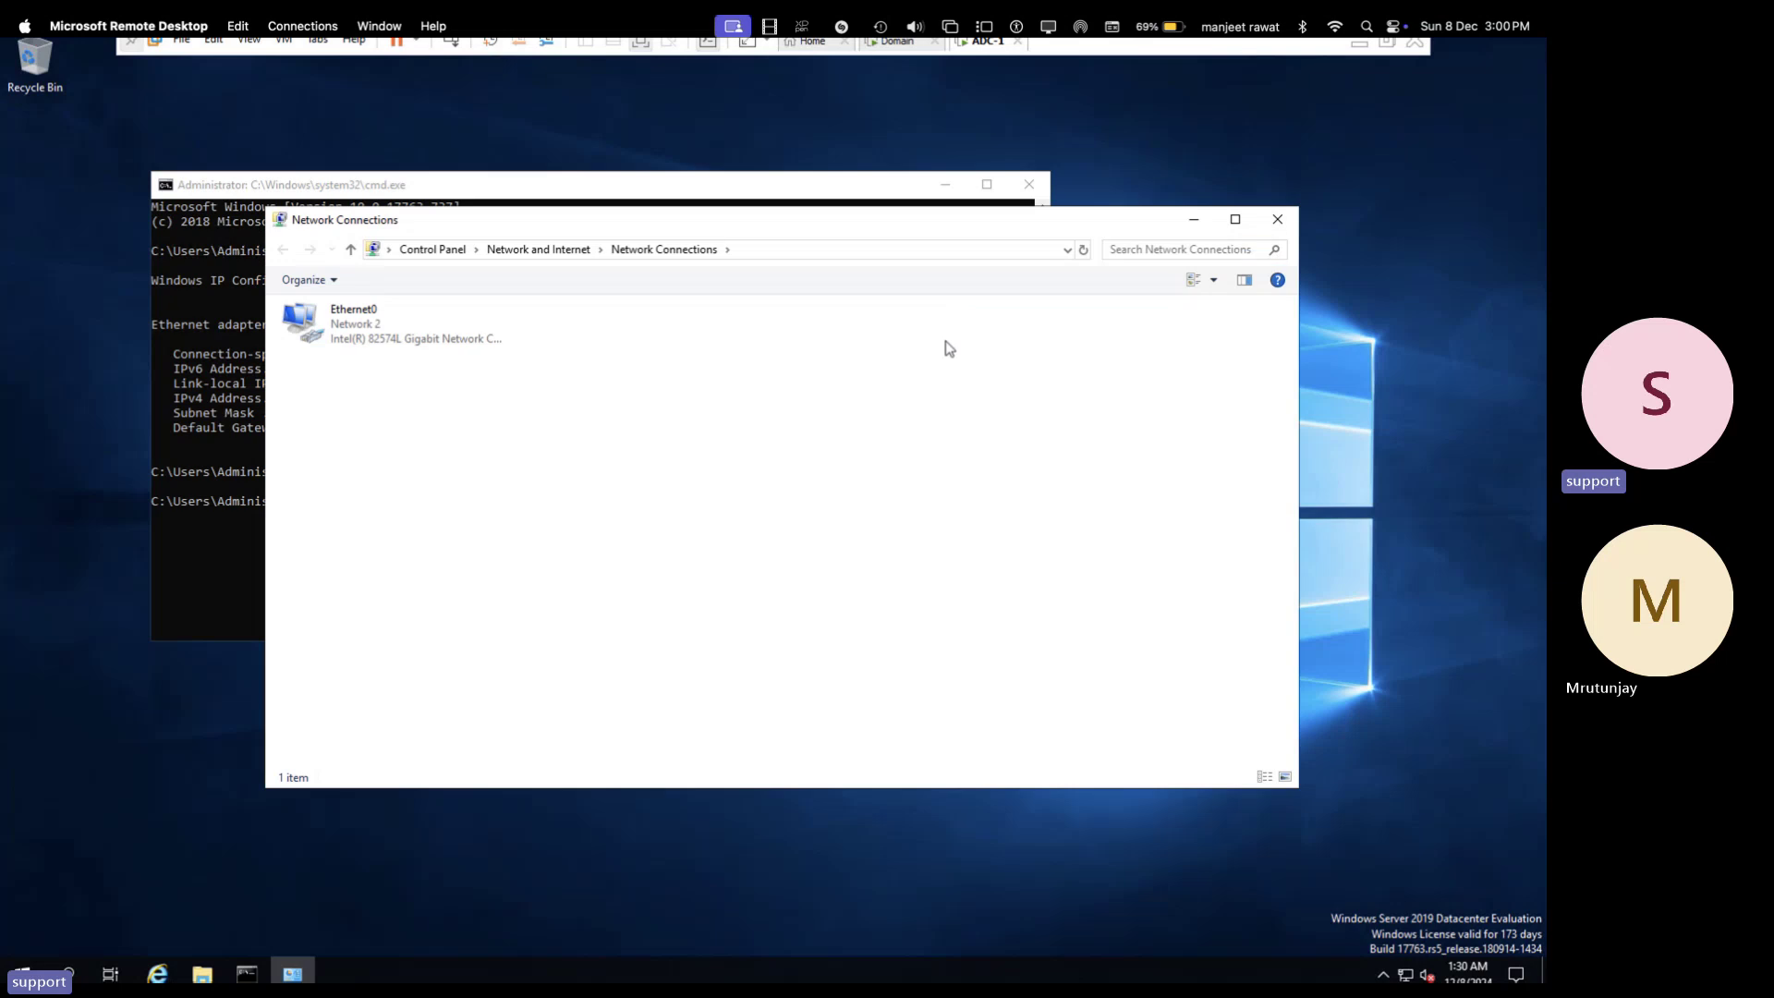
- Check that Ethernet0's IPv4 obtains IP and DNS automatically, then cancel both dialogs unchanged
{"action": "left_click", "coordinate": [366, 326]}
{"action": "right_click", "coordinate": [367, 325]}
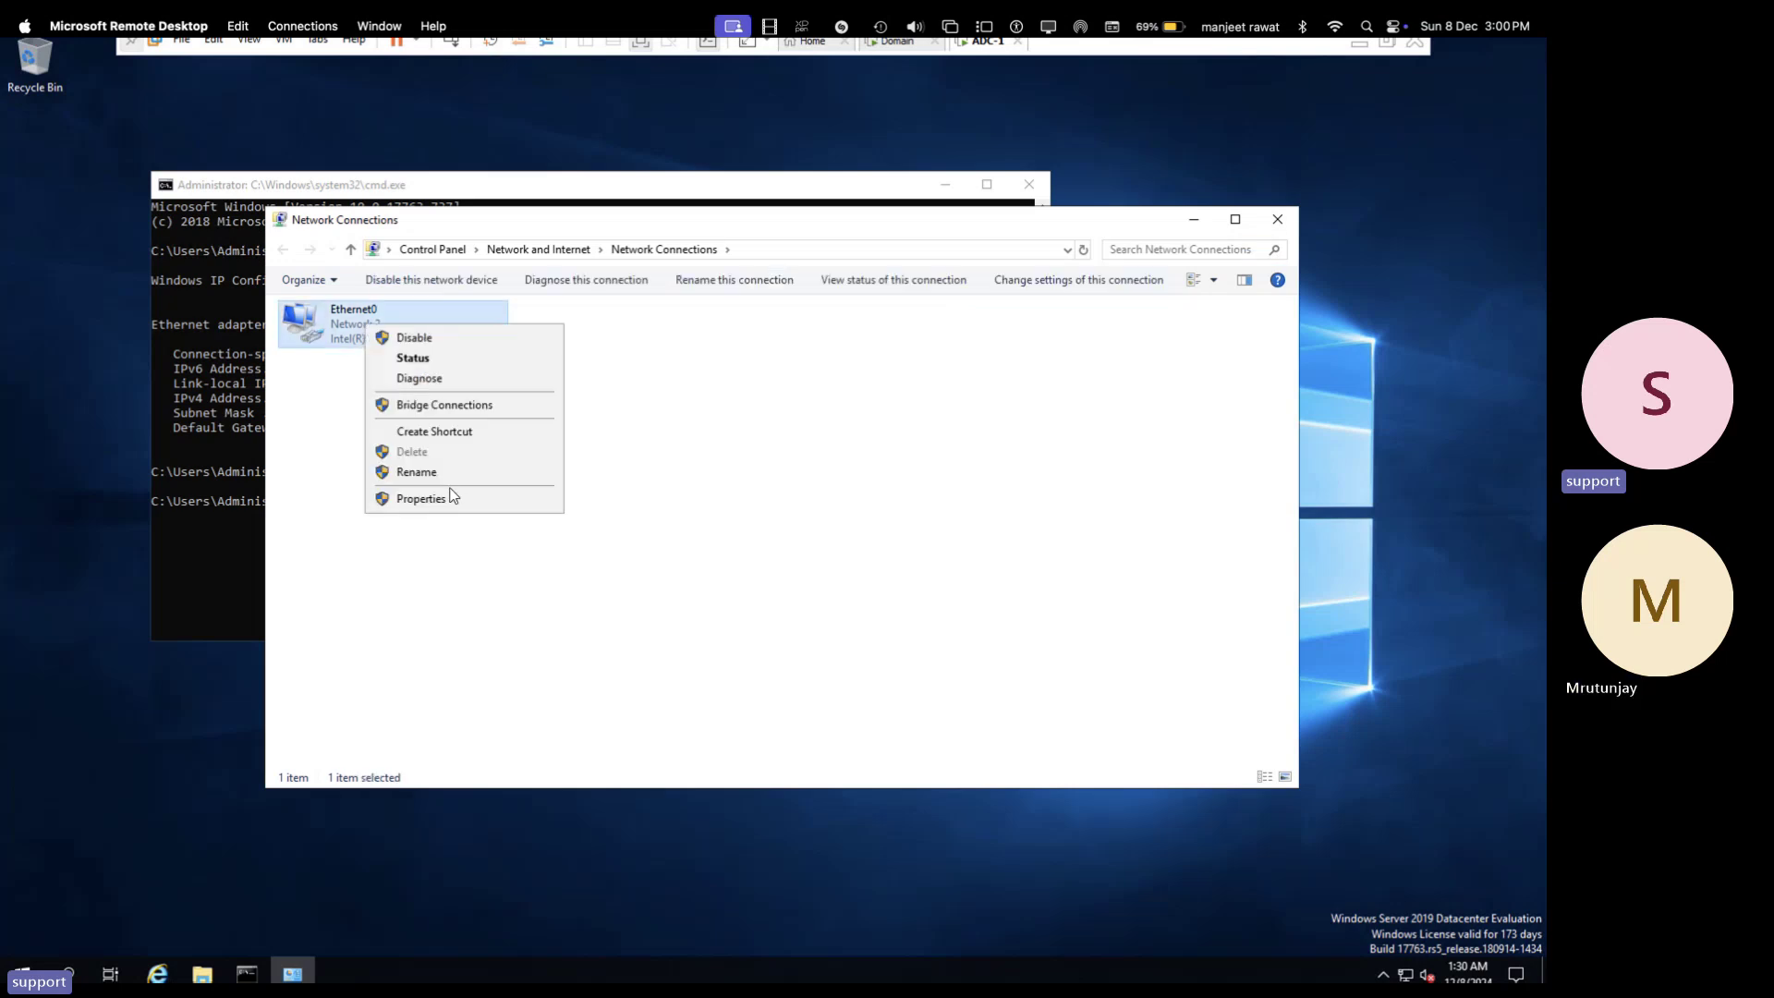
{"action": "left_click", "coordinate": [452, 498]}
{"action": "double_click", "coordinate": [506, 492]}
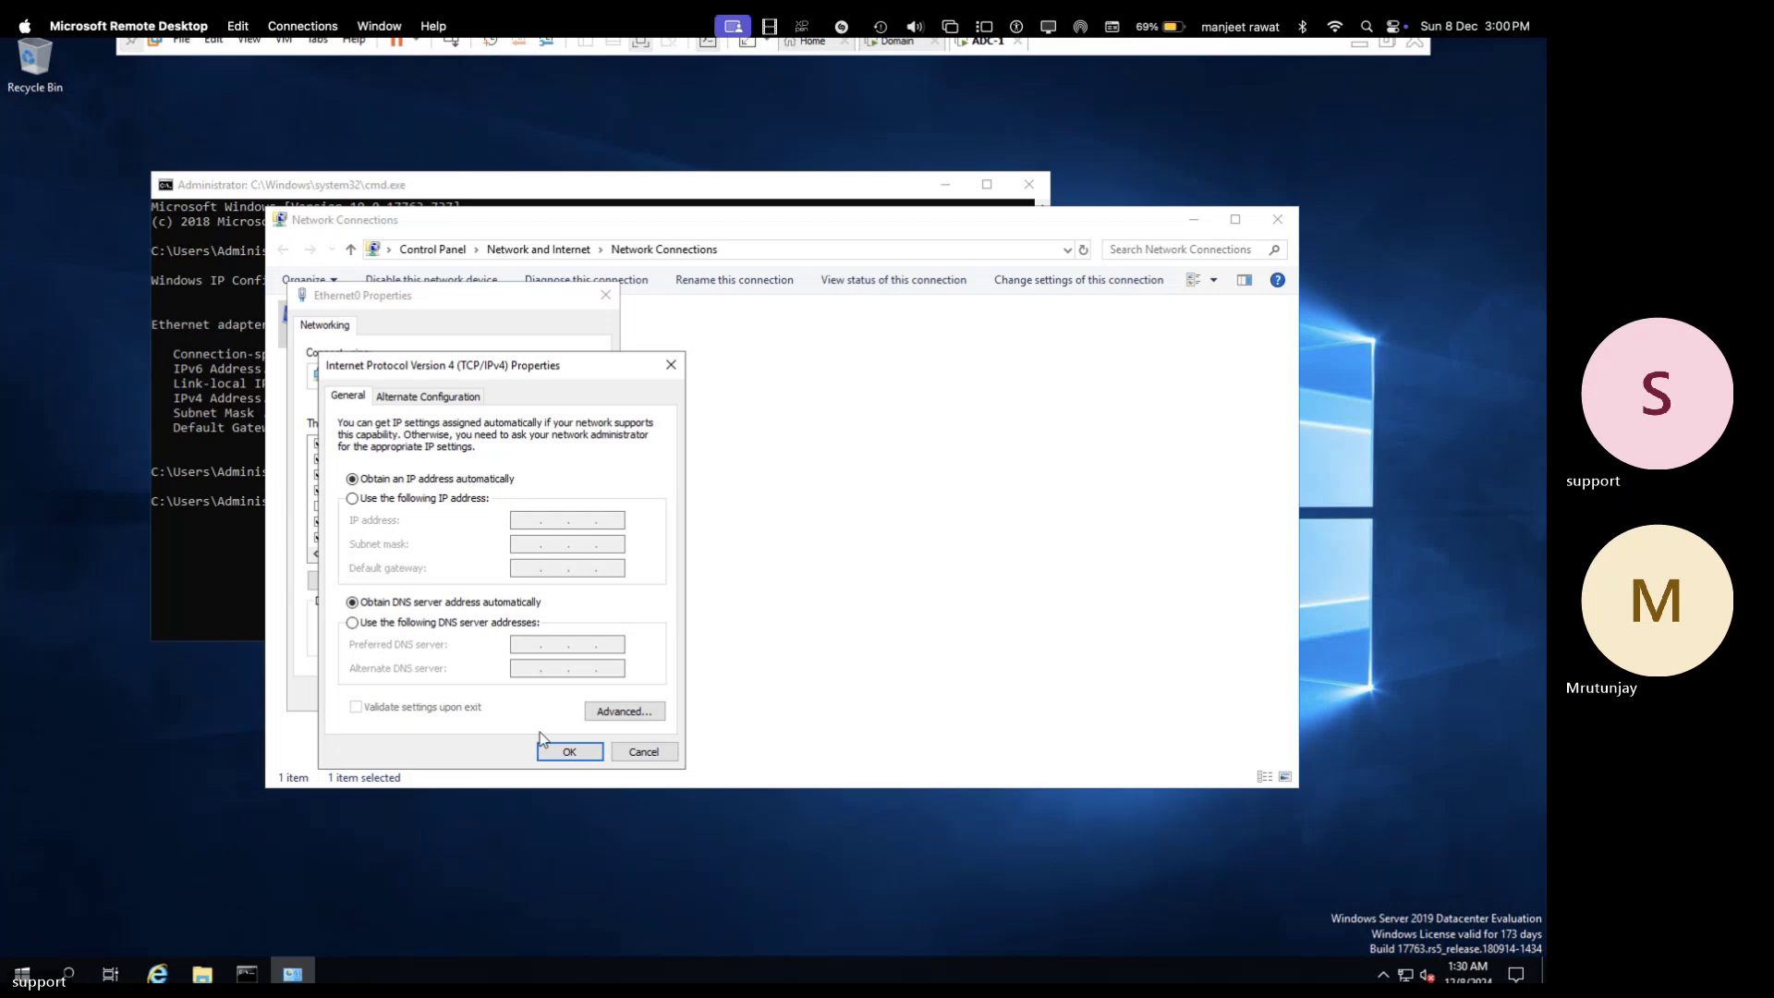
{"action": "left_click", "coordinate": [644, 751]}
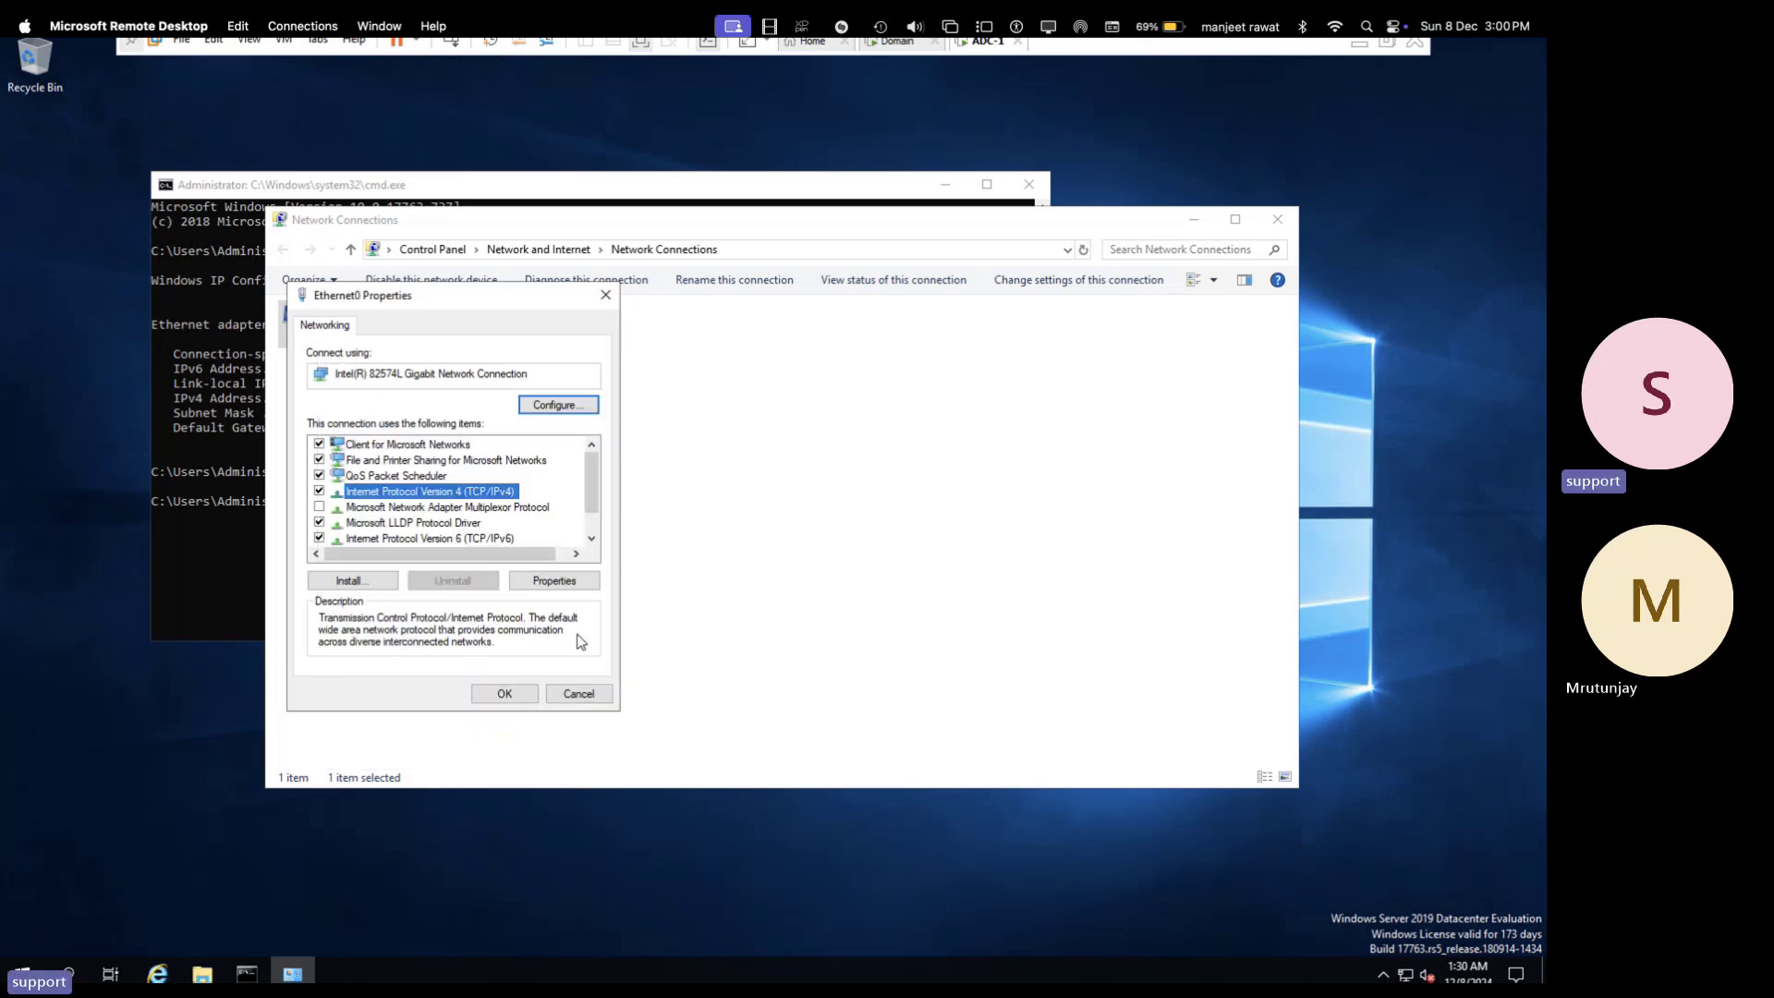
{"action": "left_click", "coordinate": [574, 702]}
{"action": "left_click", "coordinate": [244, 523]}
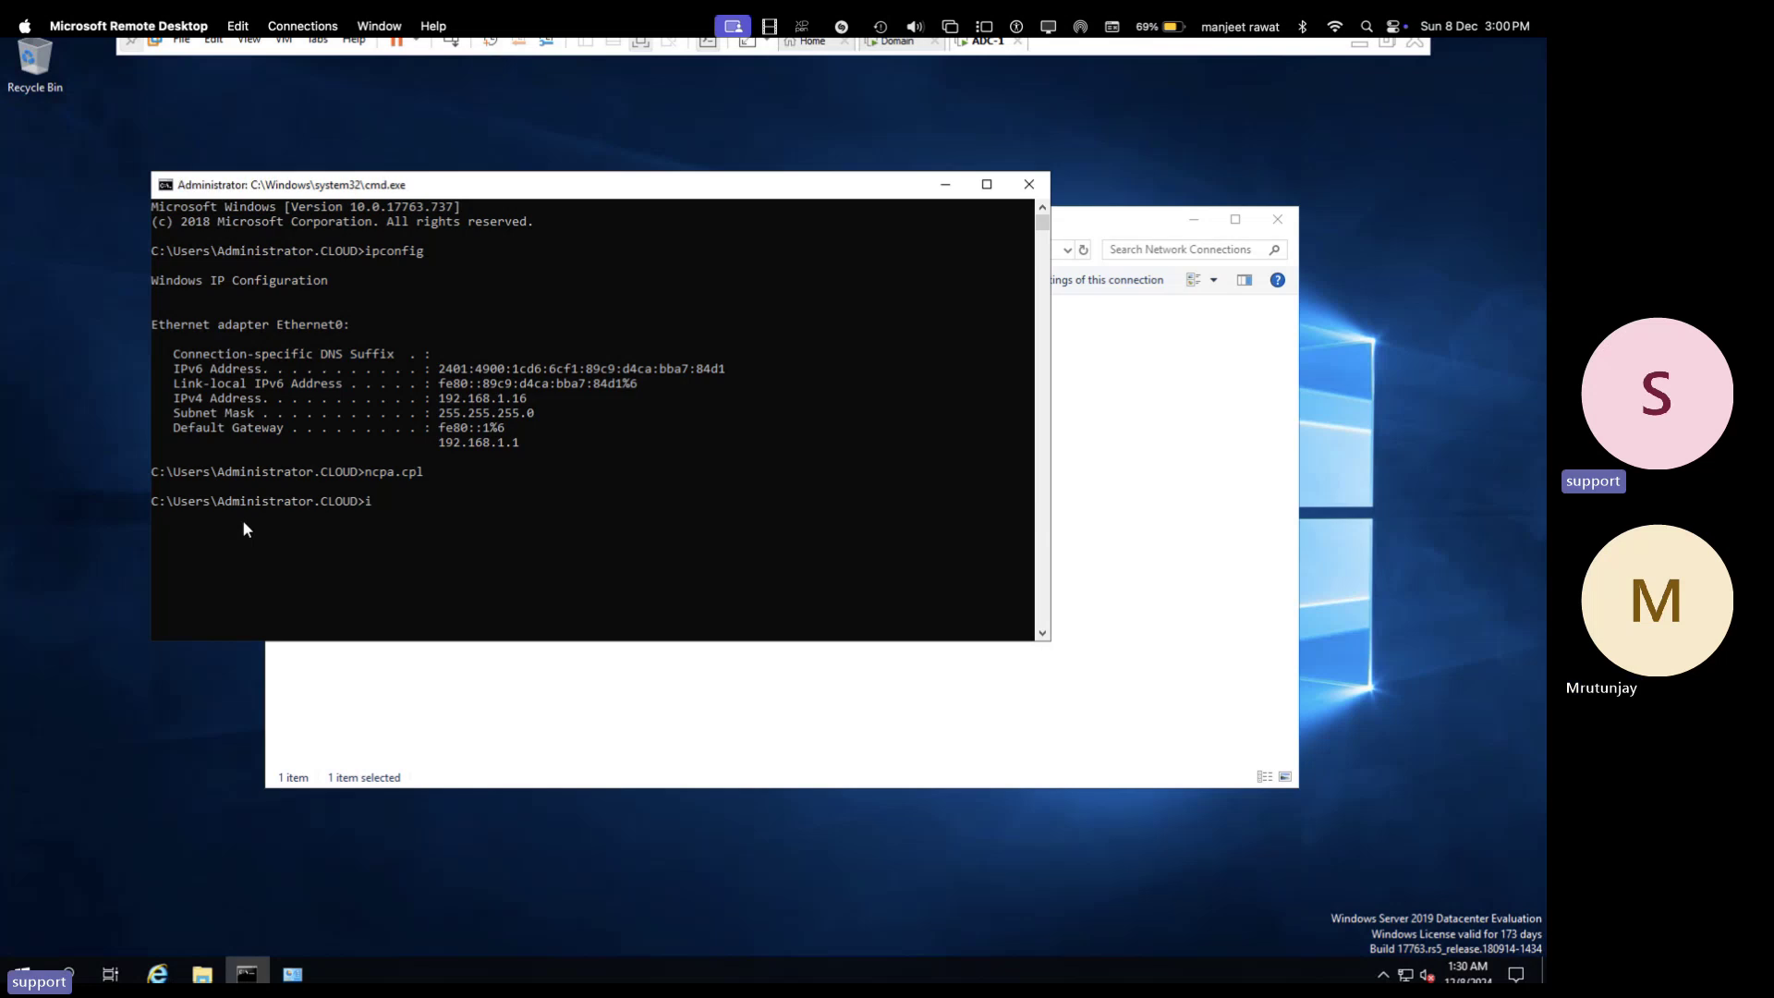
- Run ipconfig /release to drop the server's DHCP address
{"action": "type", "text": "ipconfg"}
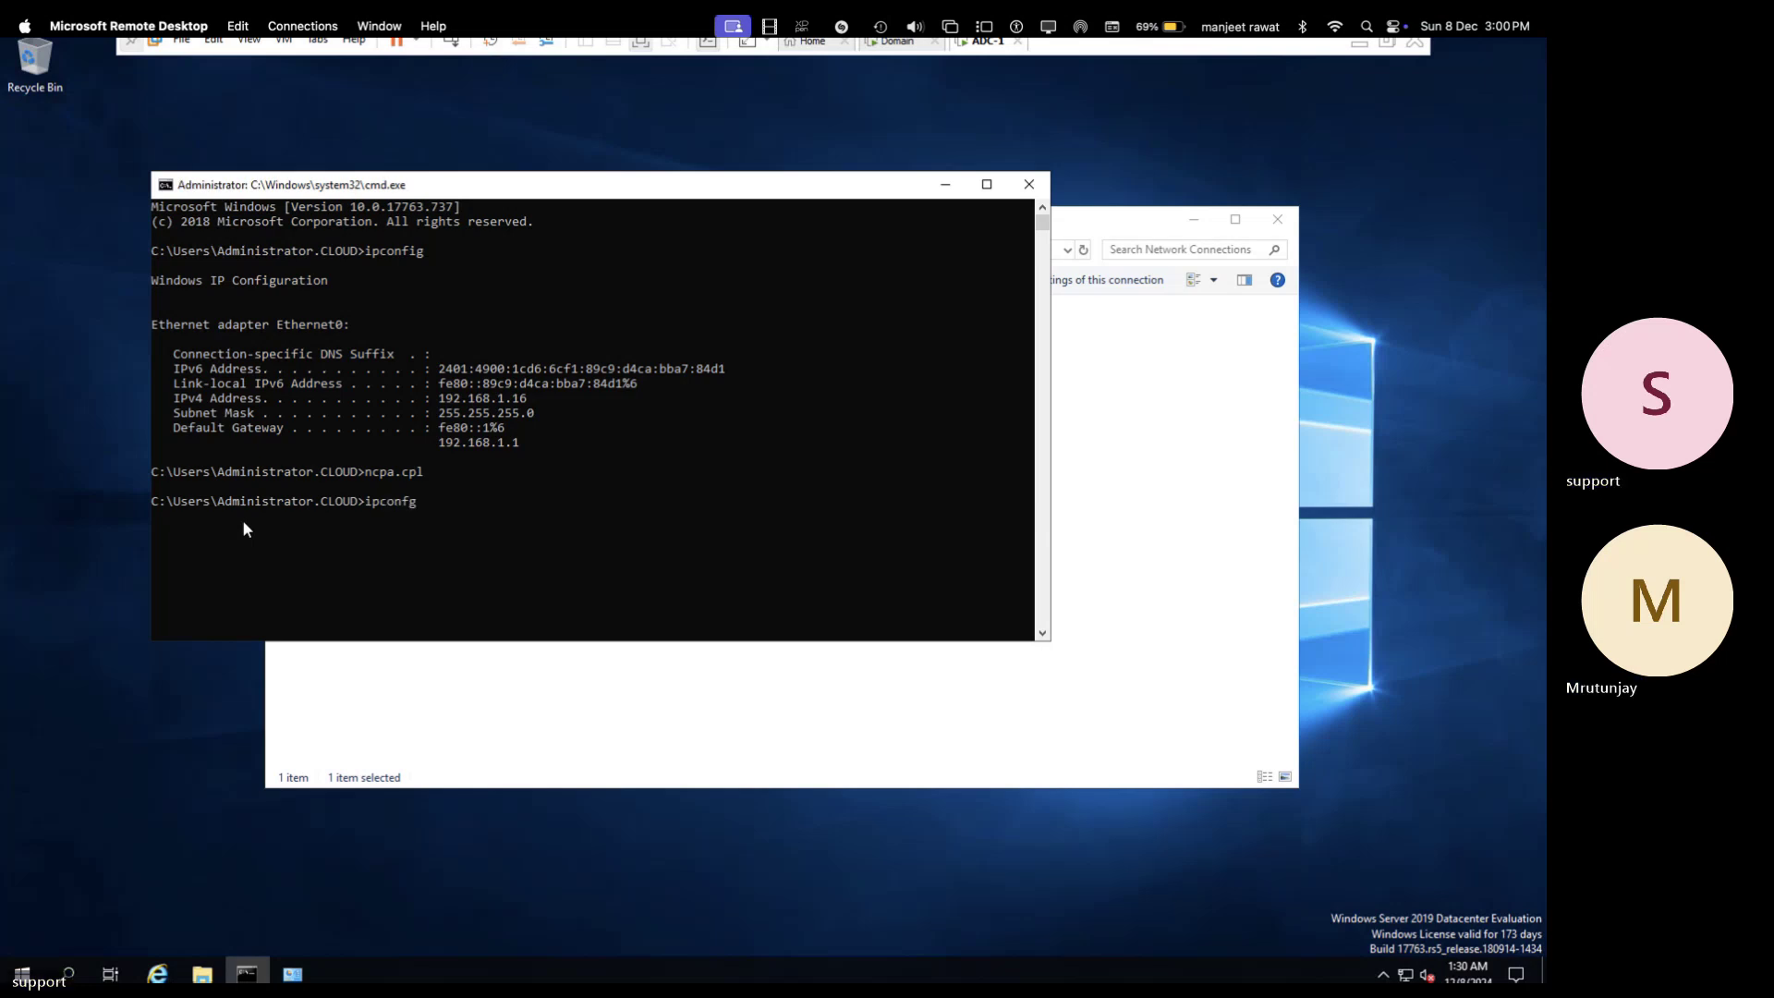
{"action": "key", "text": "BackSpace"}
{"action": "type", "text": "if"}
{"action": "key", "text": "BackSpace"}
{"action": "type", "text": "g/r"}
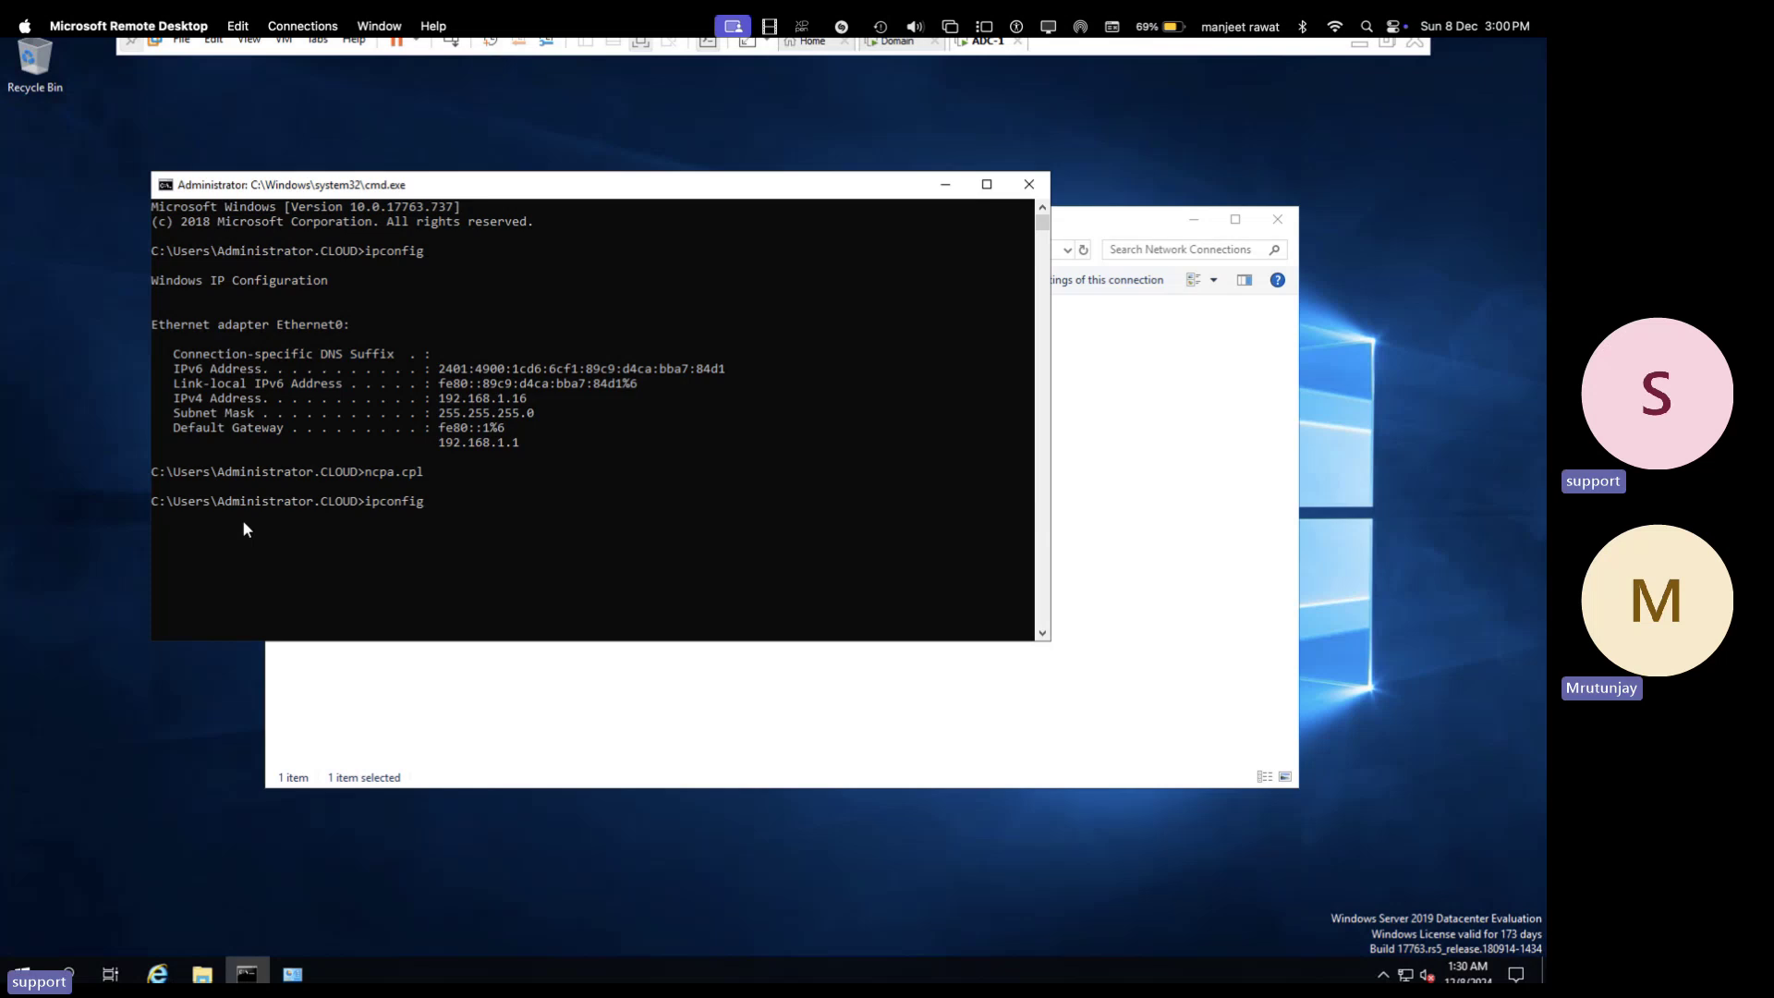
{"action": "type", "text": "elease"}
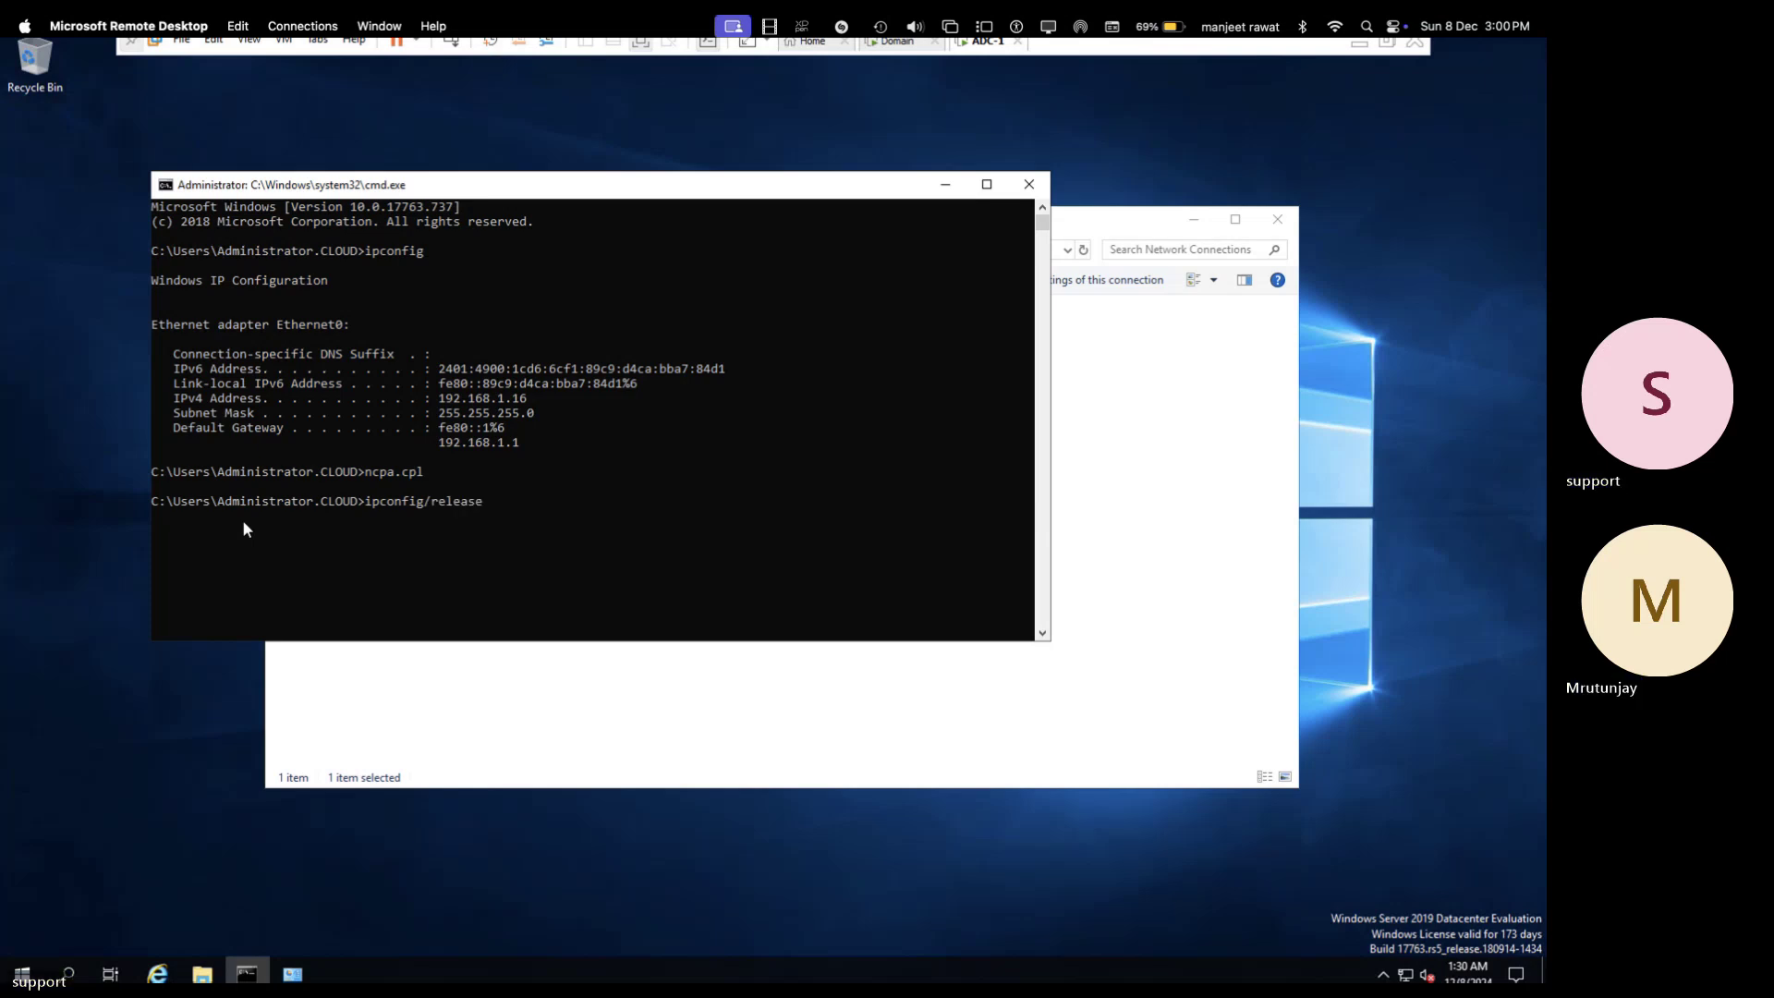
{"action": "key", "text": "Return"}
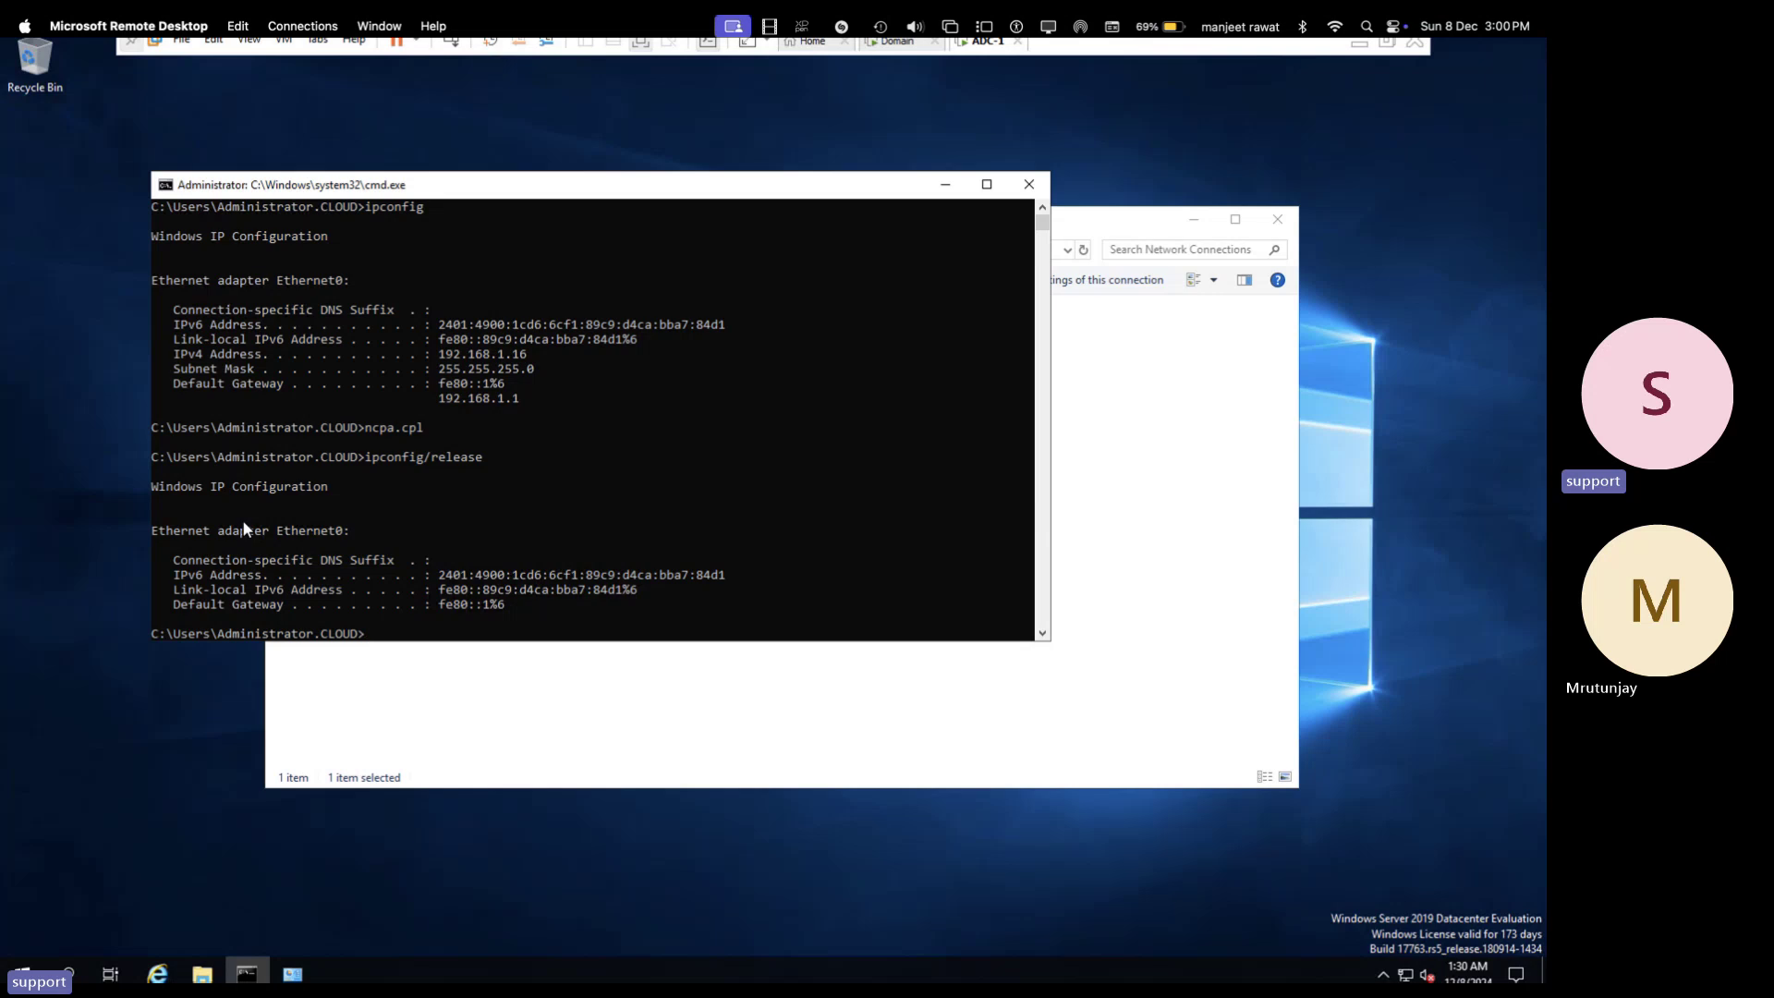
- Run ipconfig /renew to get 192.168.1.16 back, then reopen Network Connections with ncpa.cpl
{"action": "type", "text": "ipconfig/relea"}
{"action": "key", "text": "BackSpace"}
{"action": "key", "text": "BackSpace"}
{"action": "key", "text": "BackSpace"}
{"action": "type", "text": "new"}
{"action": "key", "text": "Return"}
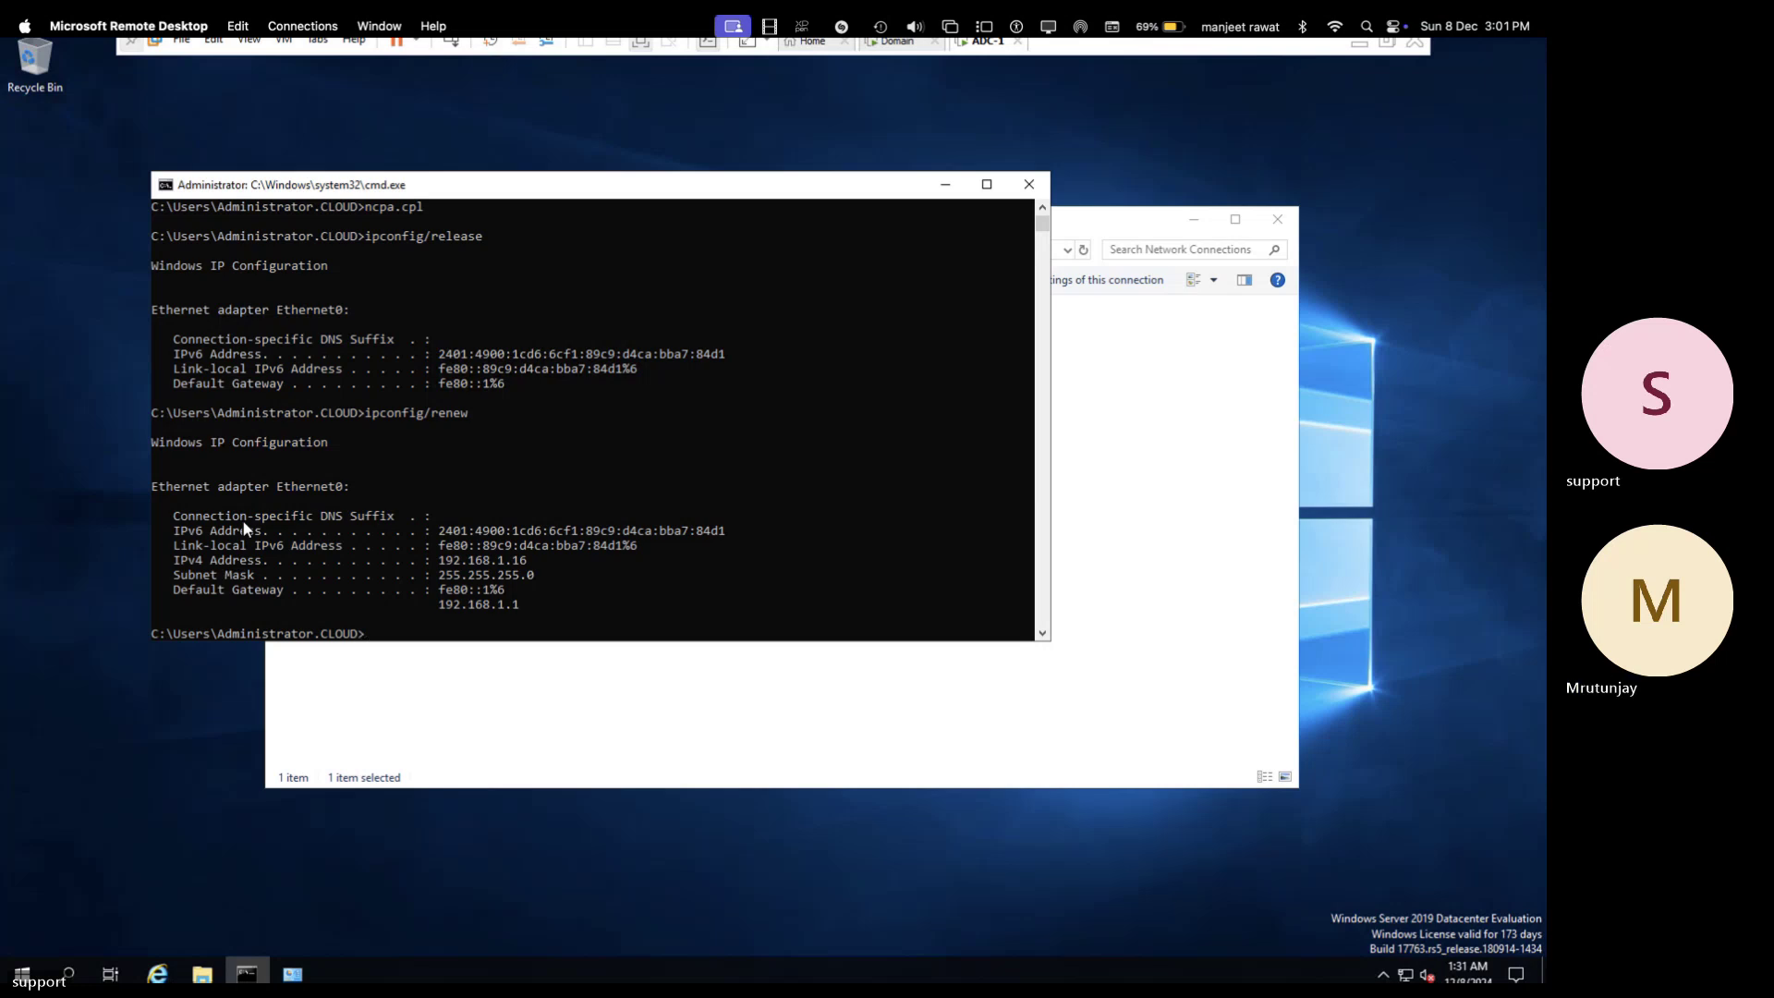
{"action": "key", "text": "Up"}
{"action": "key", "text": "Up"}
{"action": "key", "text": "Up"}
{"action": "key", "text": "Return"}
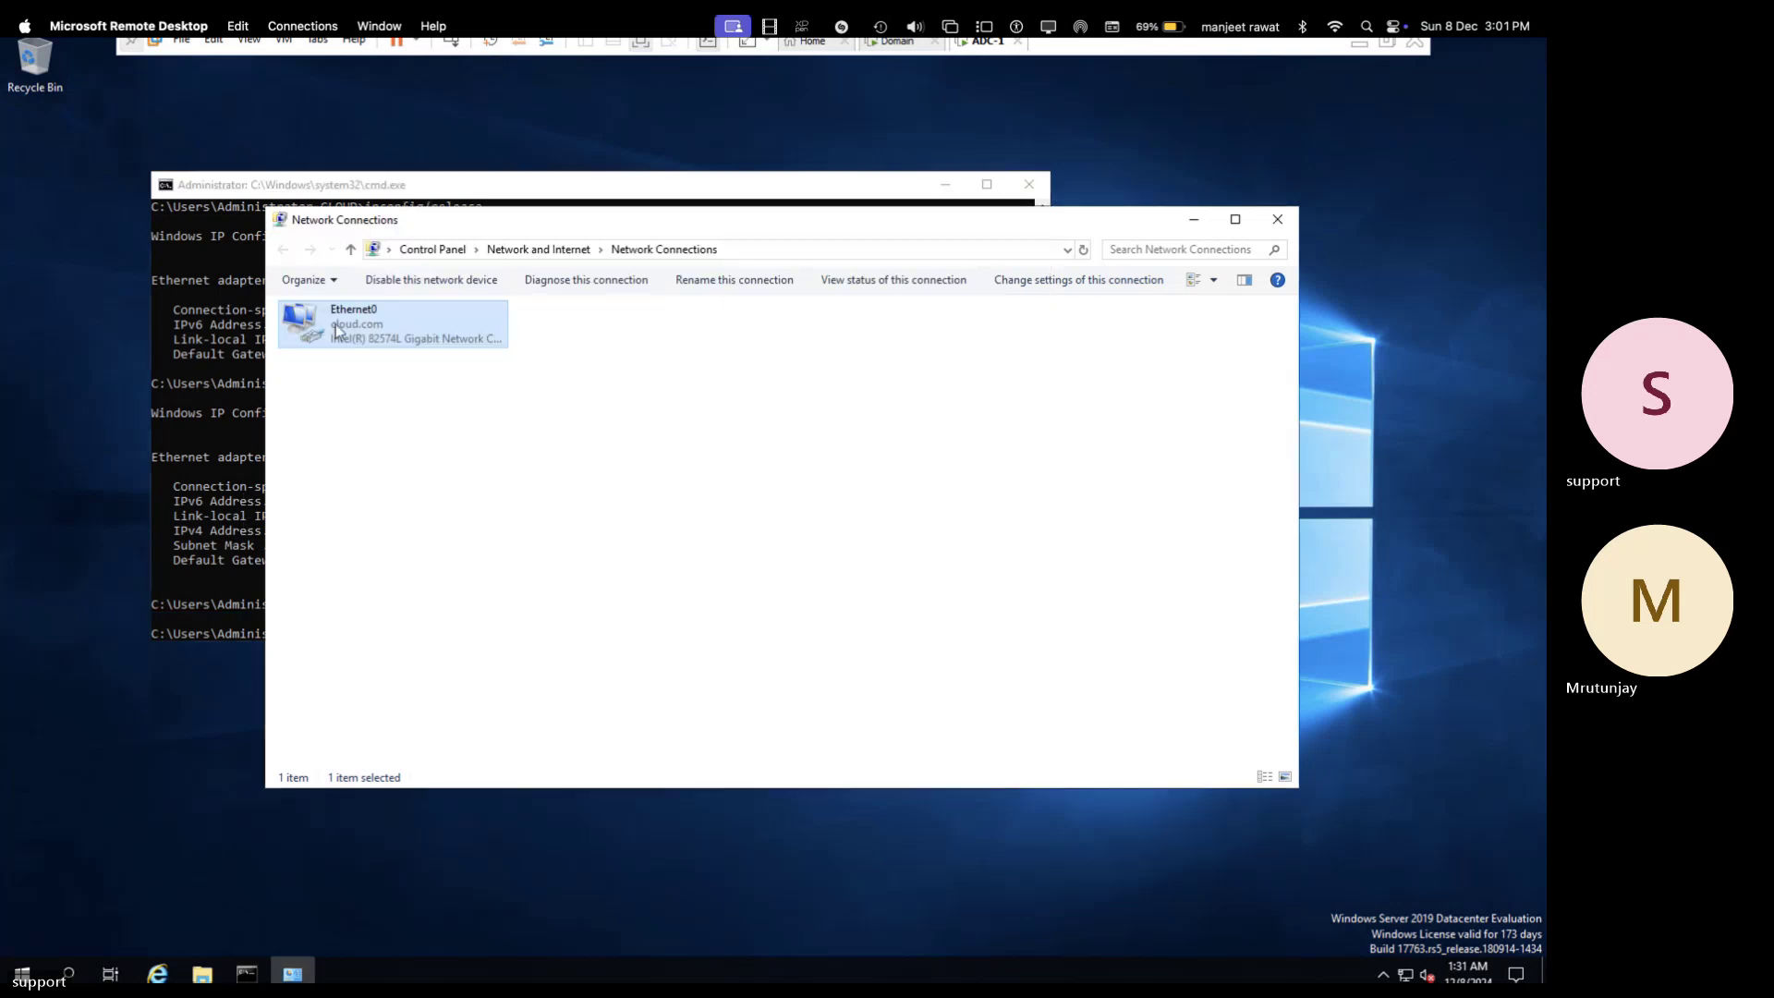
- Disable the Ethernet0 adapter and rerun ipconfig and the renew from the command prompt
{"action": "right_click", "coordinate": [390, 329]}
{"action": "left_click", "coordinate": [441, 344]}
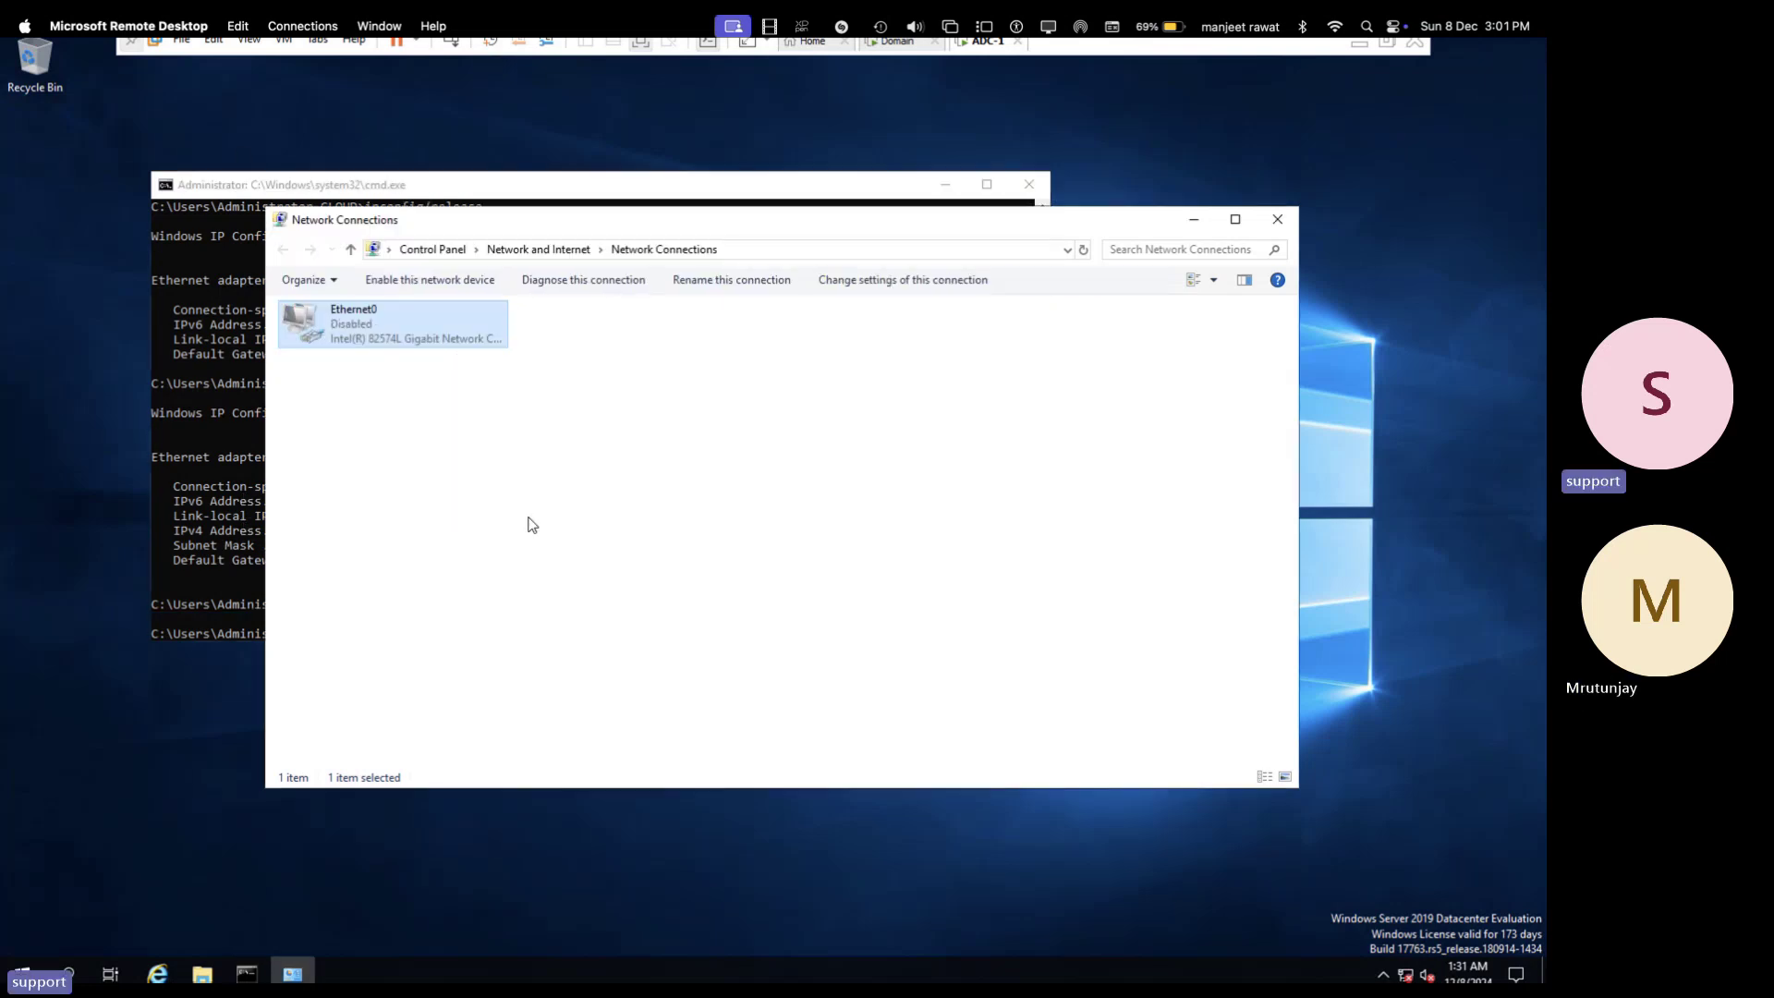
{"action": "left_click", "coordinate": [219, 549]}
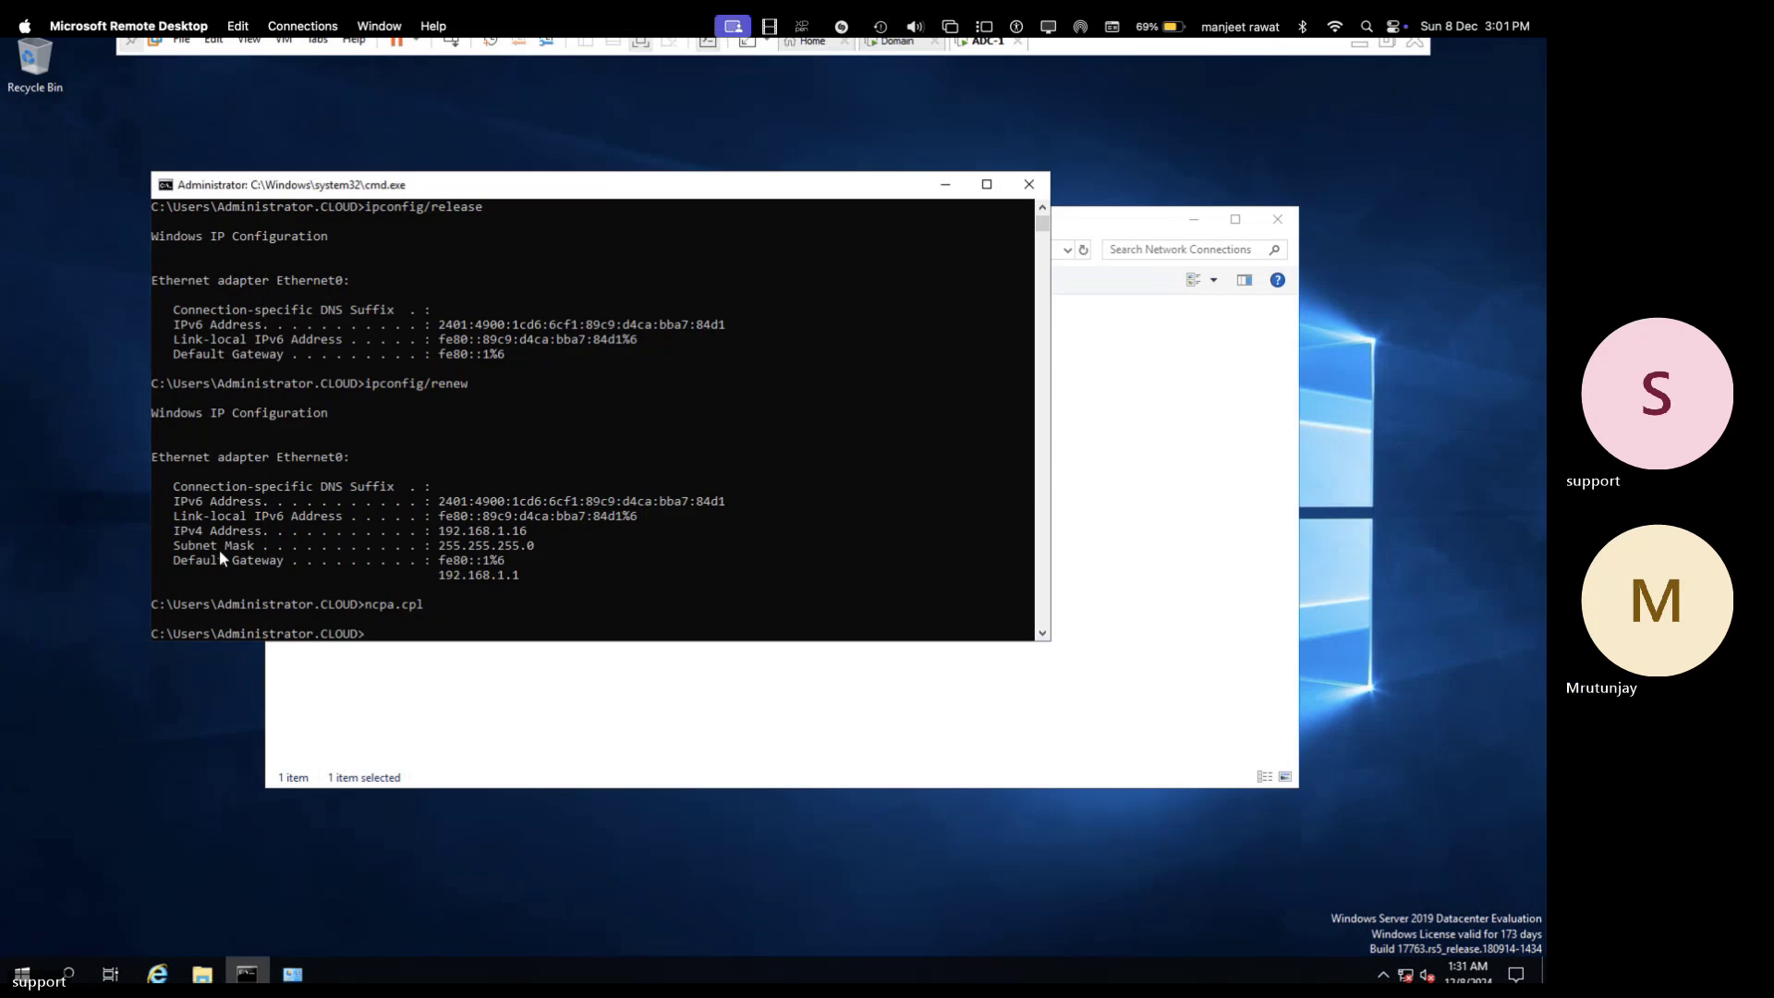
{"action": "key", "text": "Up"}
{"action": "key", "text": "Up"}
{"action": "key", "text": "Return"}
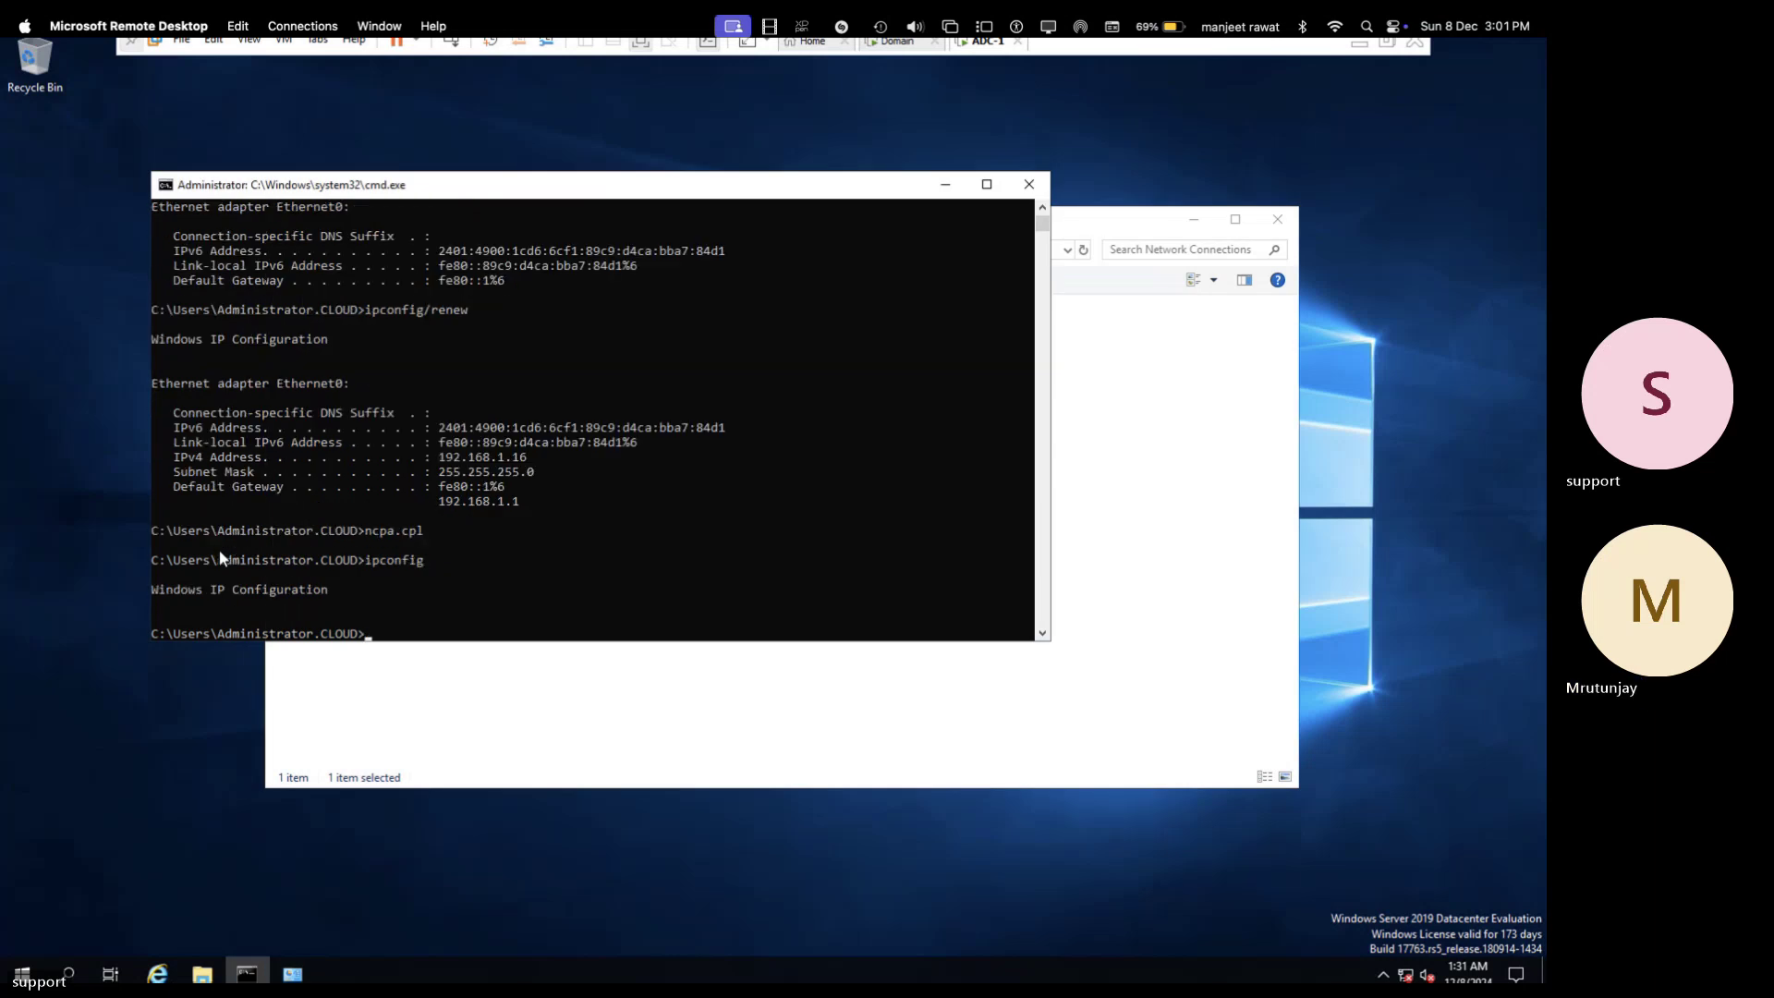
{"action": "key", "text": "Up"}
{"action": "key", "text": "Return"}
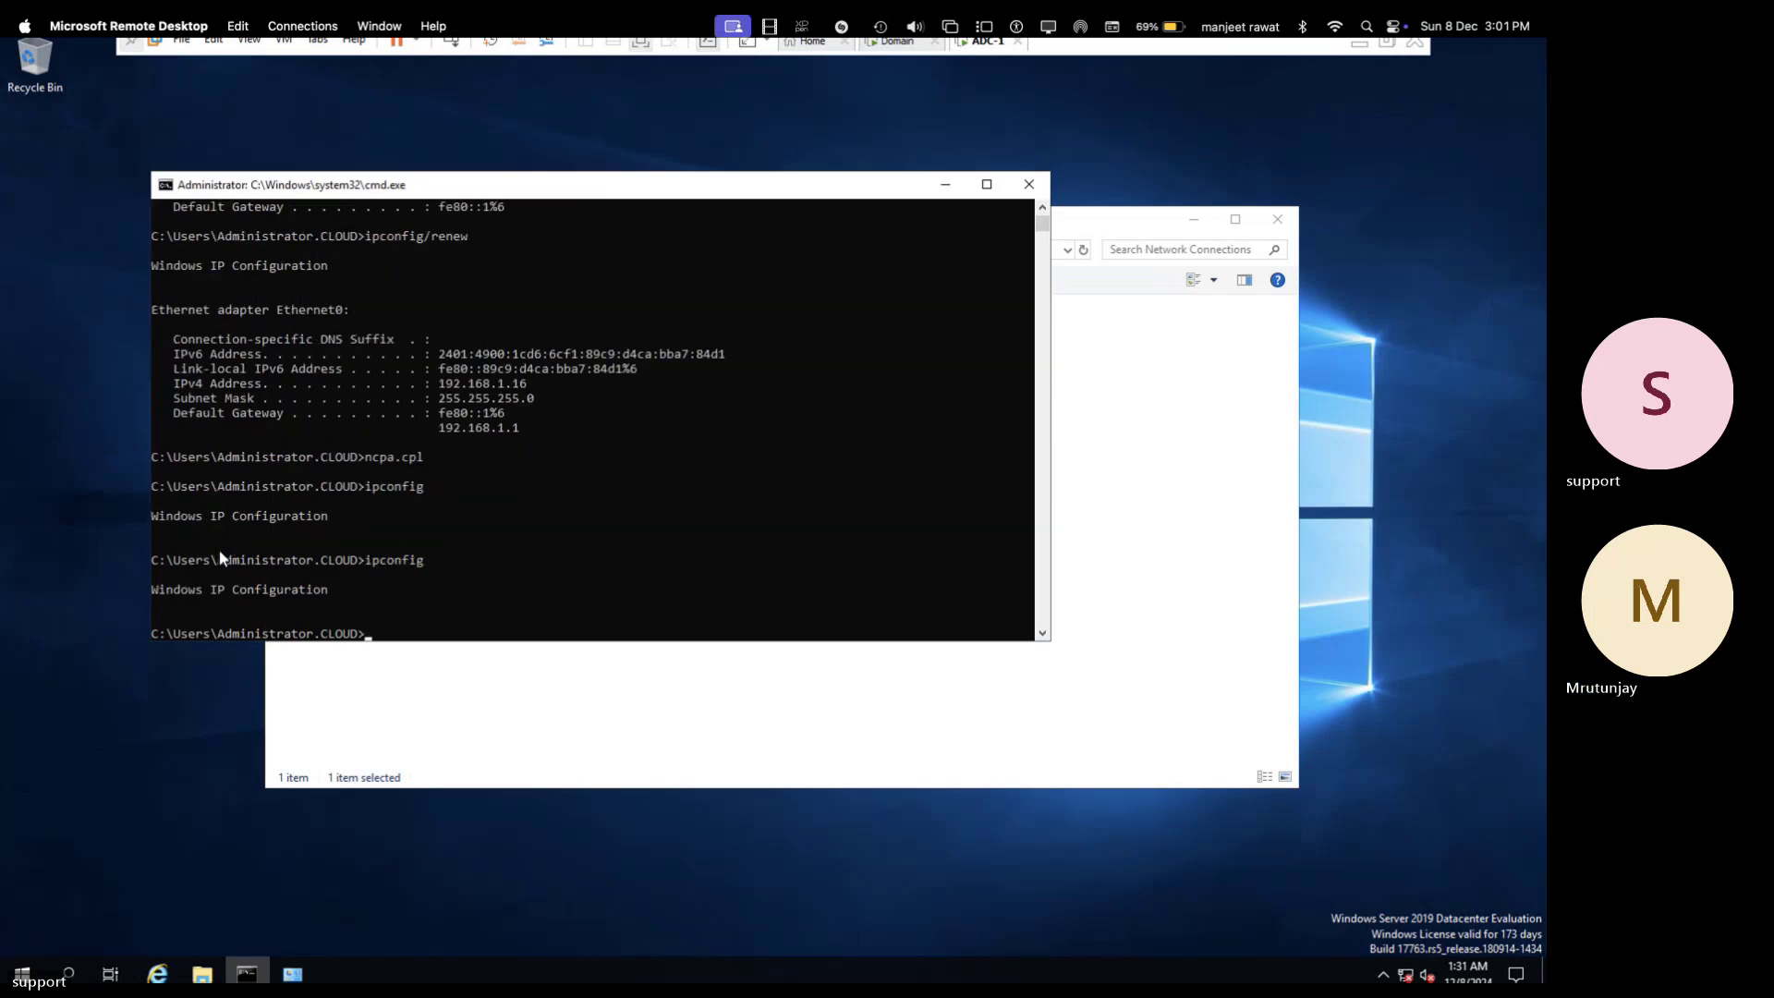
{"action": "key", "text": "Up"}
{"action": "key", "text": "Up"}
{"action": "key", "text": "Up"}
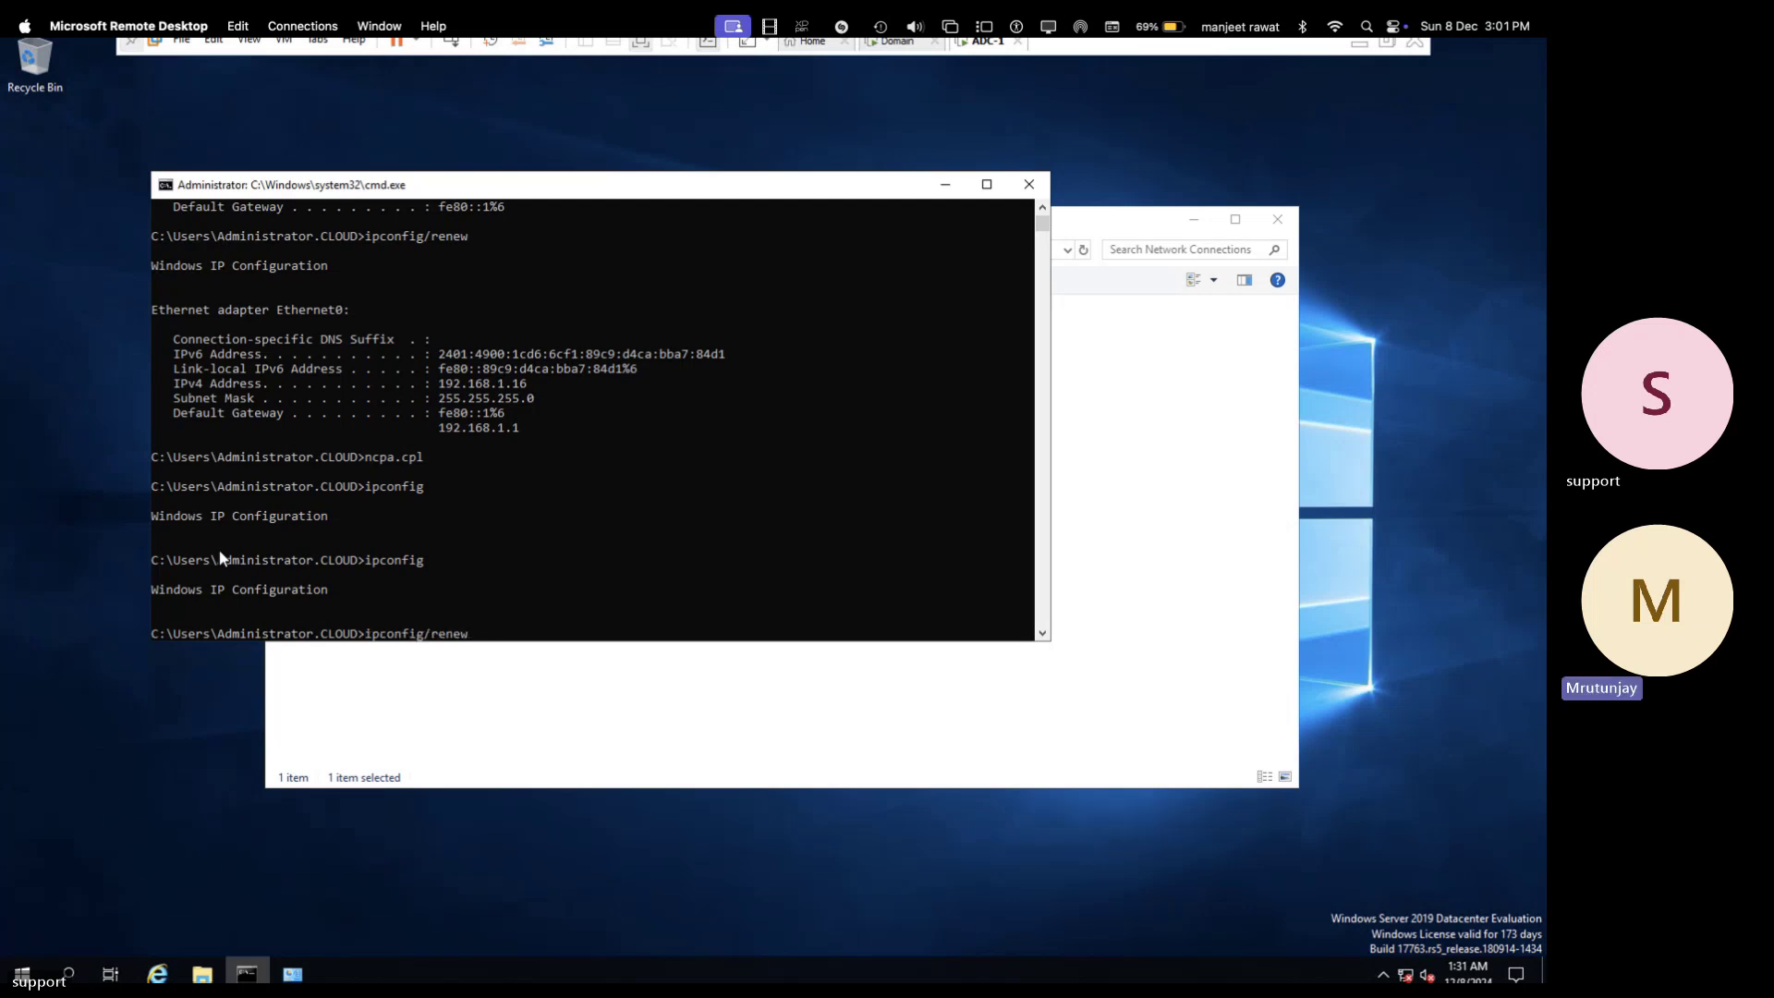
{"action": "key", "text": "Return"}
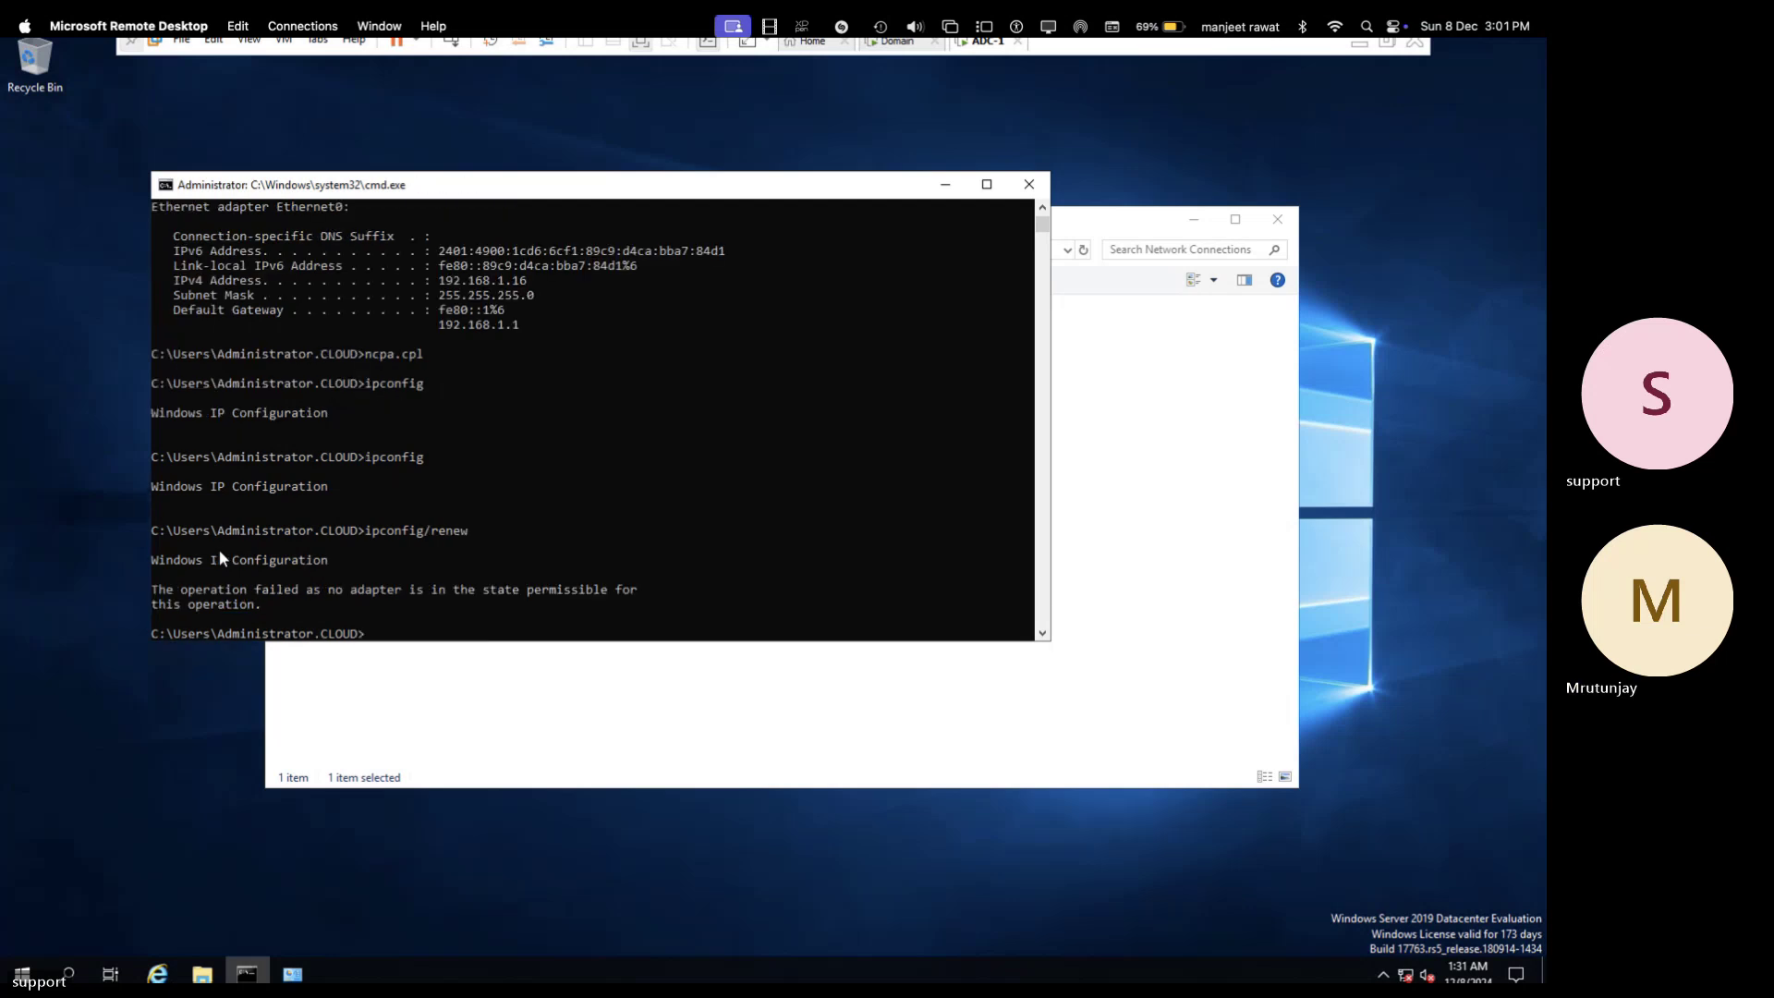
{"action": "type", "text": "ipconfig/renew"}
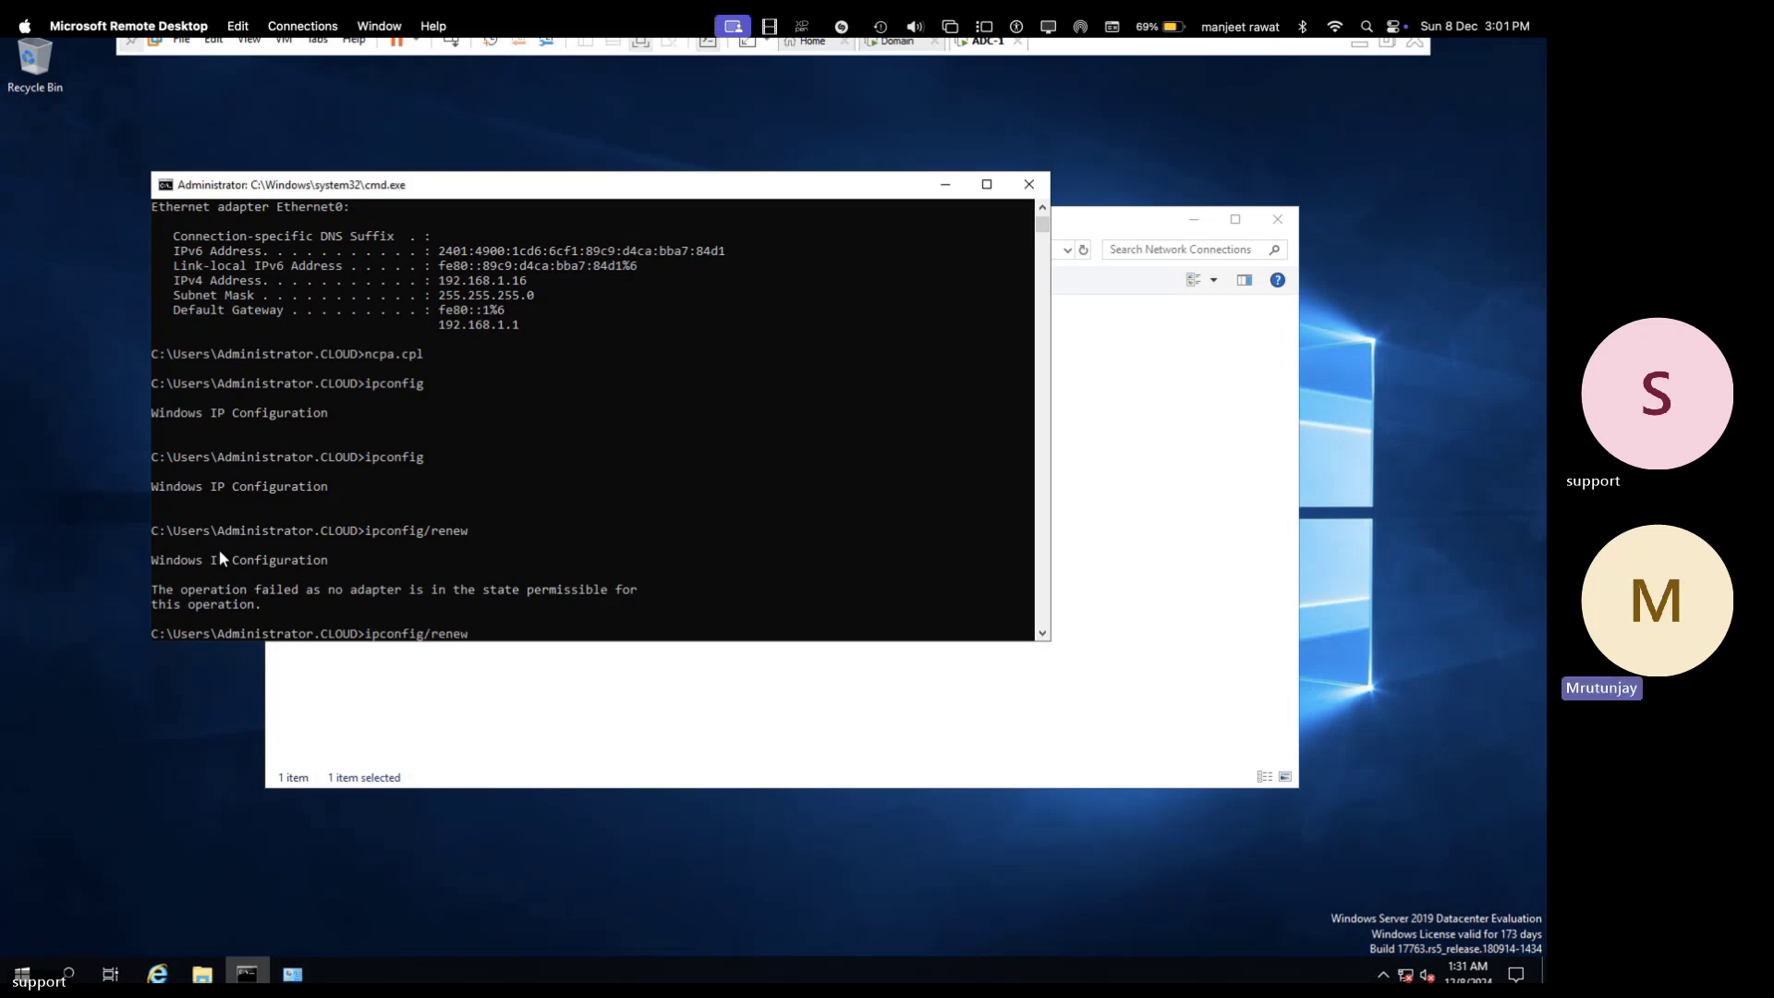
{"action": "key", "text": "BackSpace"}
{"action": "key", "text": "BackSpace"}
{"action": "key", "text": "BackSpace"}
{"action": "key", "text": "BackSpace"}
{"action": "key", "text": "BackSpace"}
{"action": "key", "text": "BackSpace"}
- Re-enable Ethernet0 and rerun ipconfig /renew to regain 192.168.1.16 with gateway 192.168.1.1
{"action": "left_click", "coordinate": [1148, 334]}
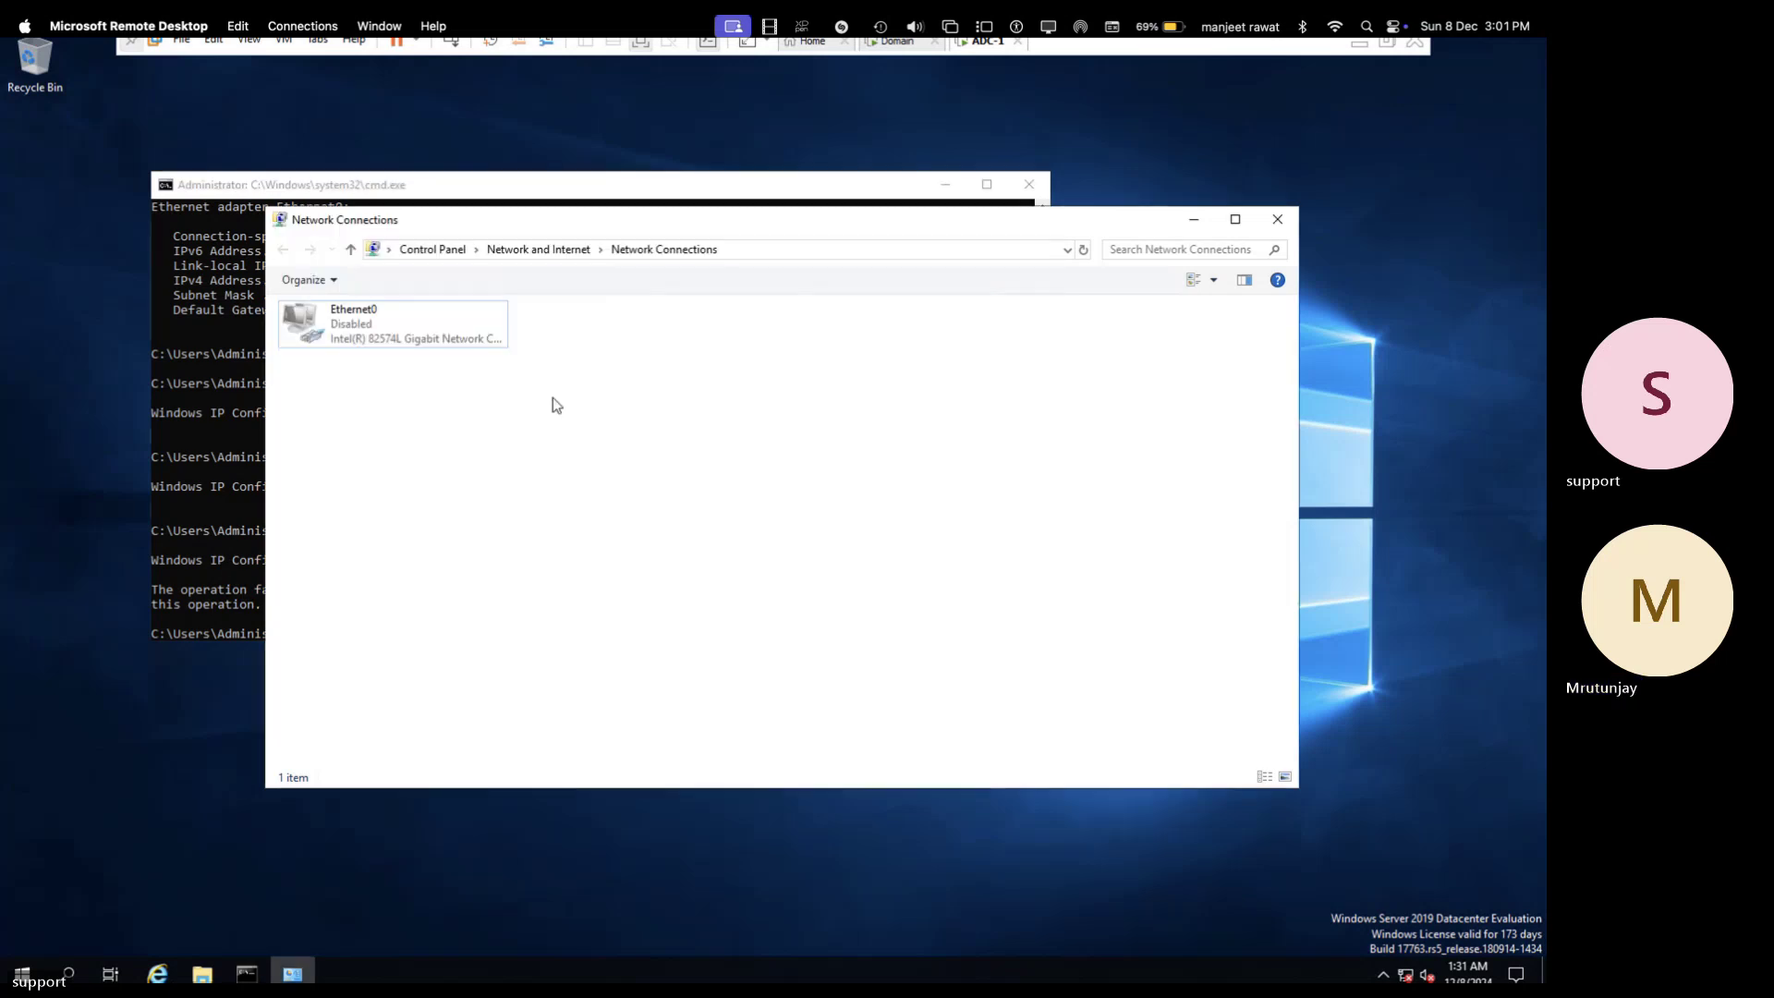
{"action": "double_click", "coordinate": [441, 342]}
{"action": "left_click", "coordinate": [201, 532]}
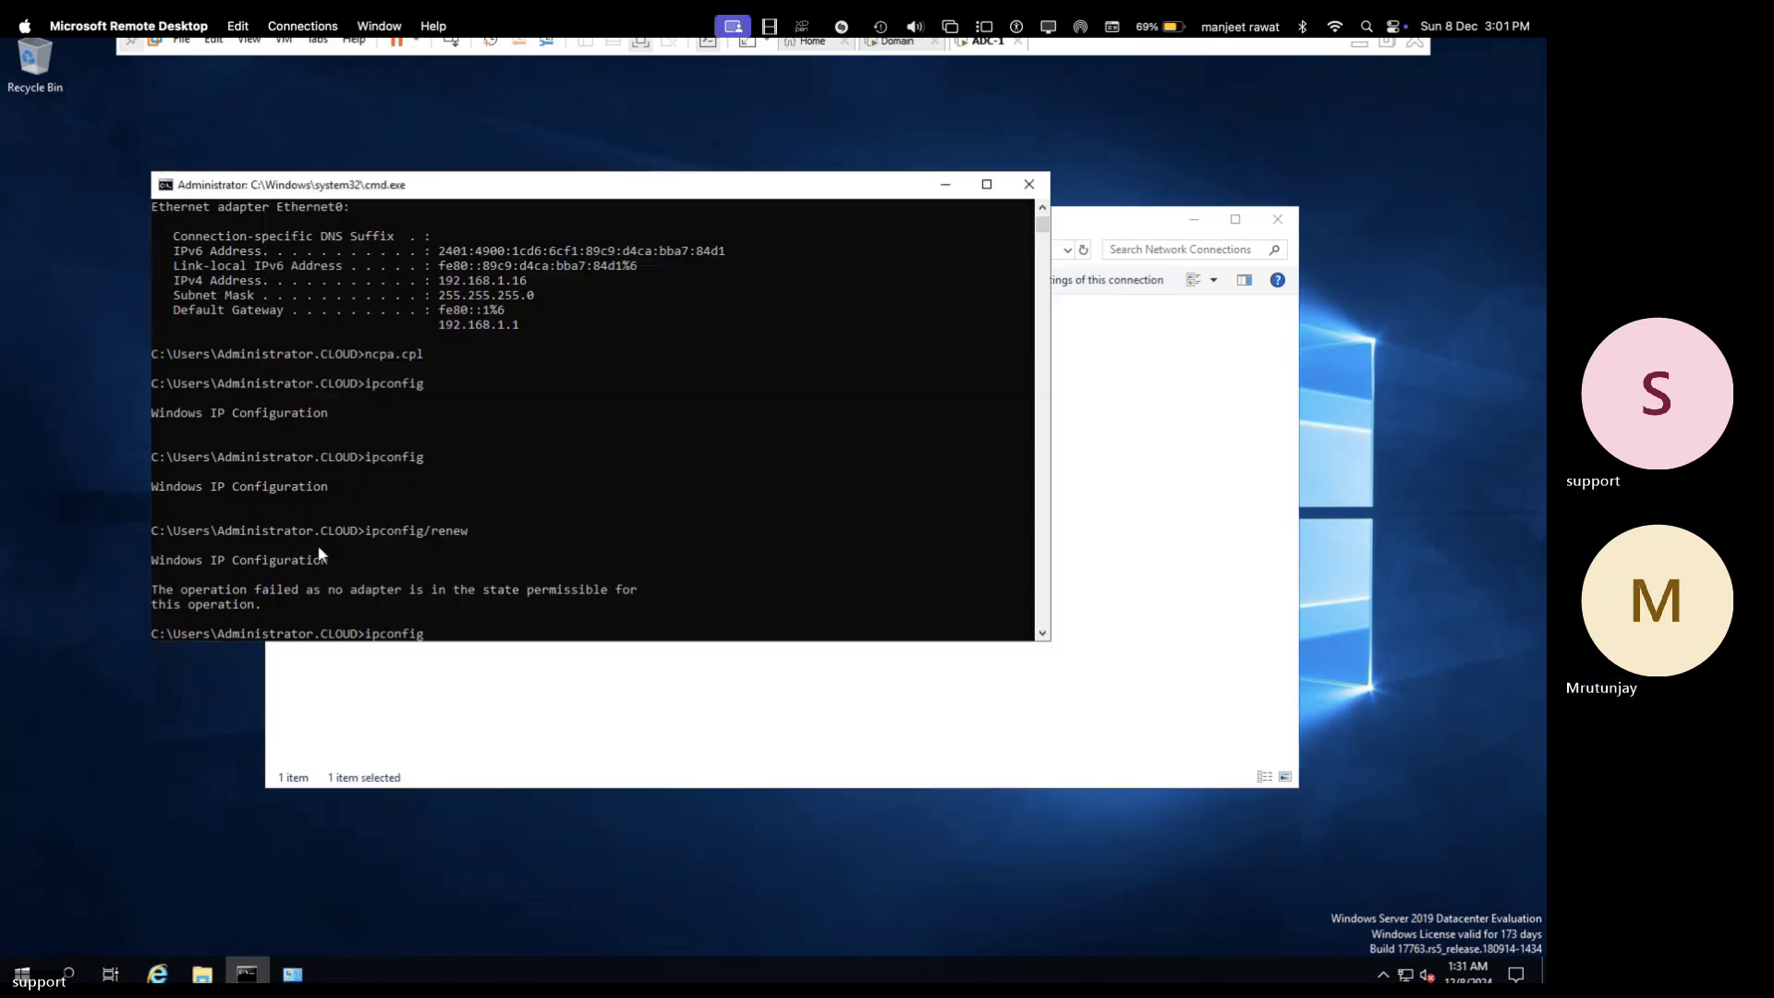
{"action": "key", "text": "Up"}
{"action": "key", "text": "Up"}
{"action": "key", "text": "Return"}
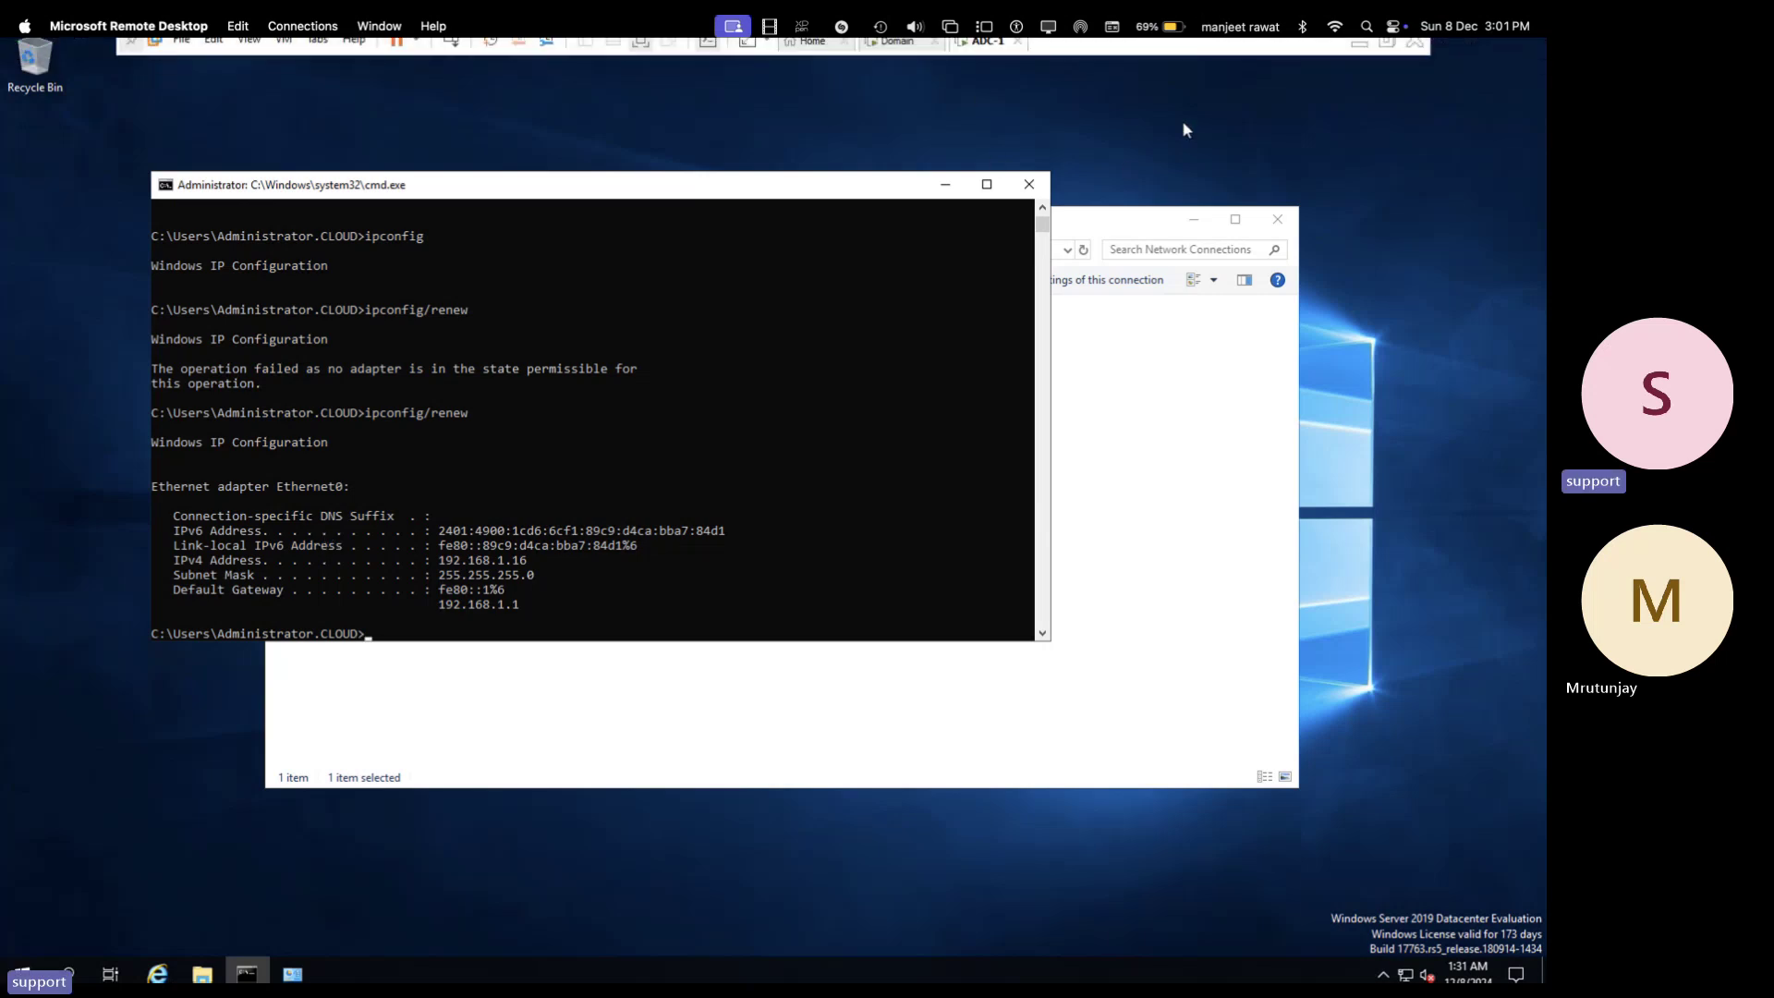
- Exit full screen and reset the ADC-1 virtual machine from its tab's Power menu
{"action": "left_click", "coordinate": [1388, 44]}
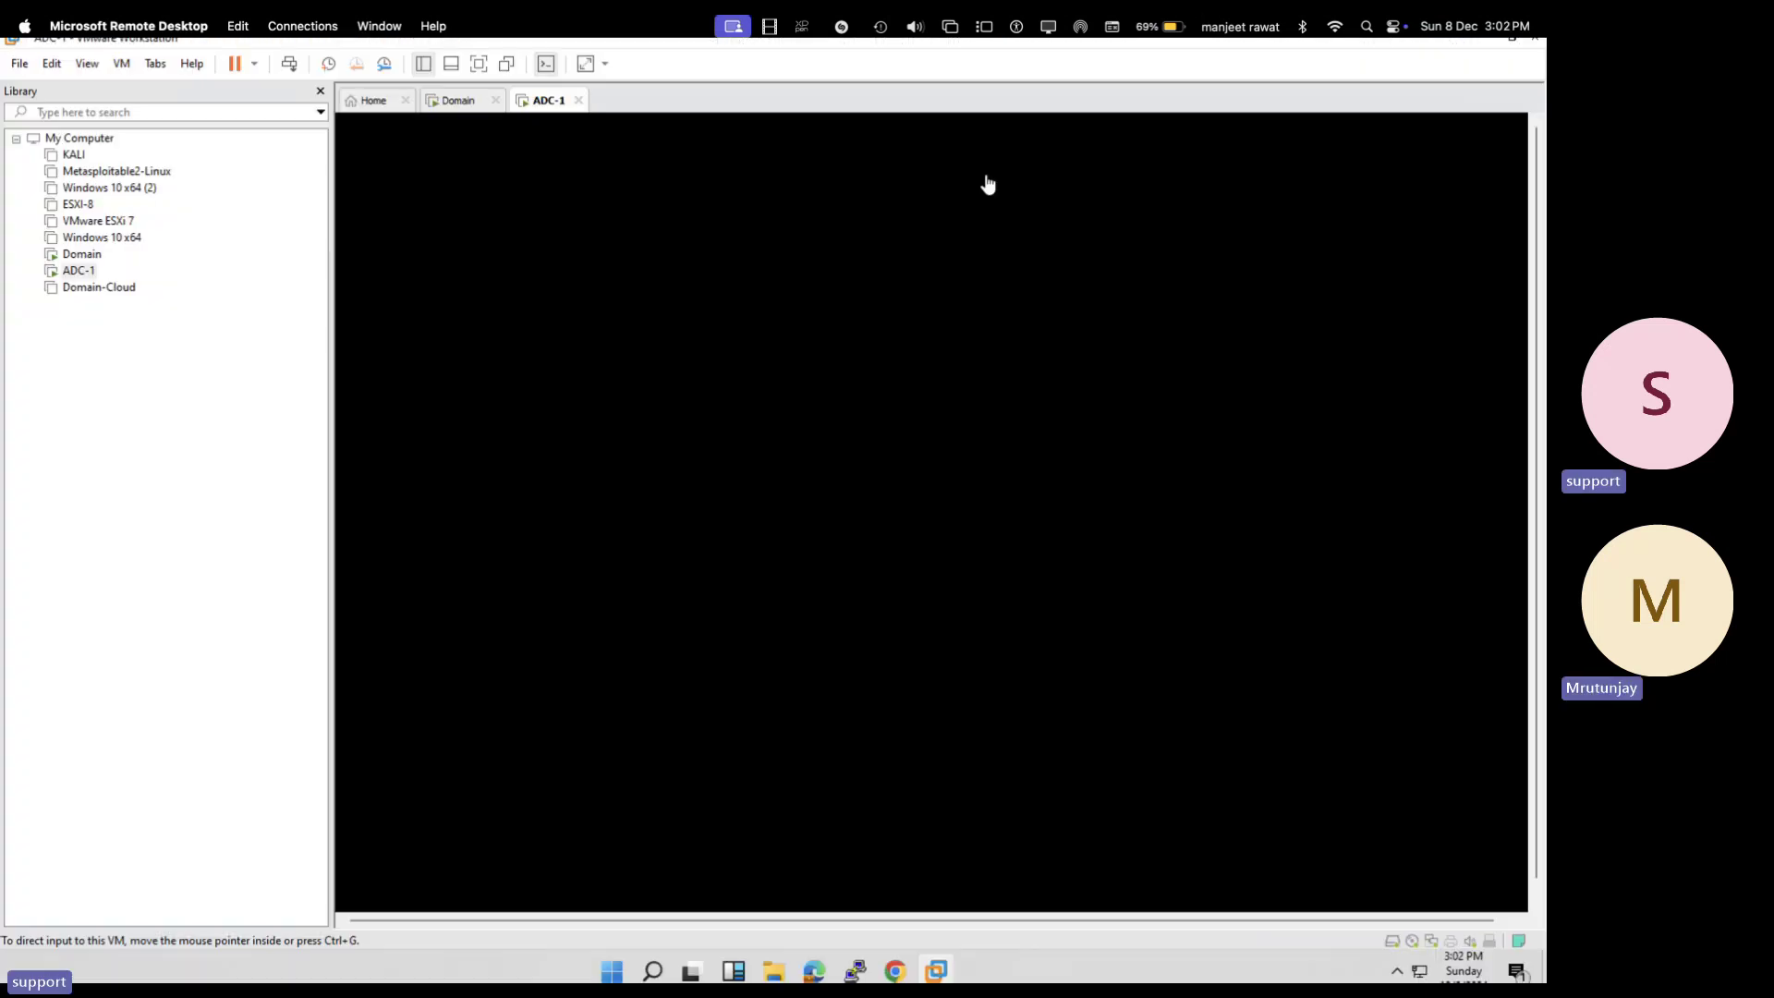
{"action": "right_click", "coordinate": [548, 99]}
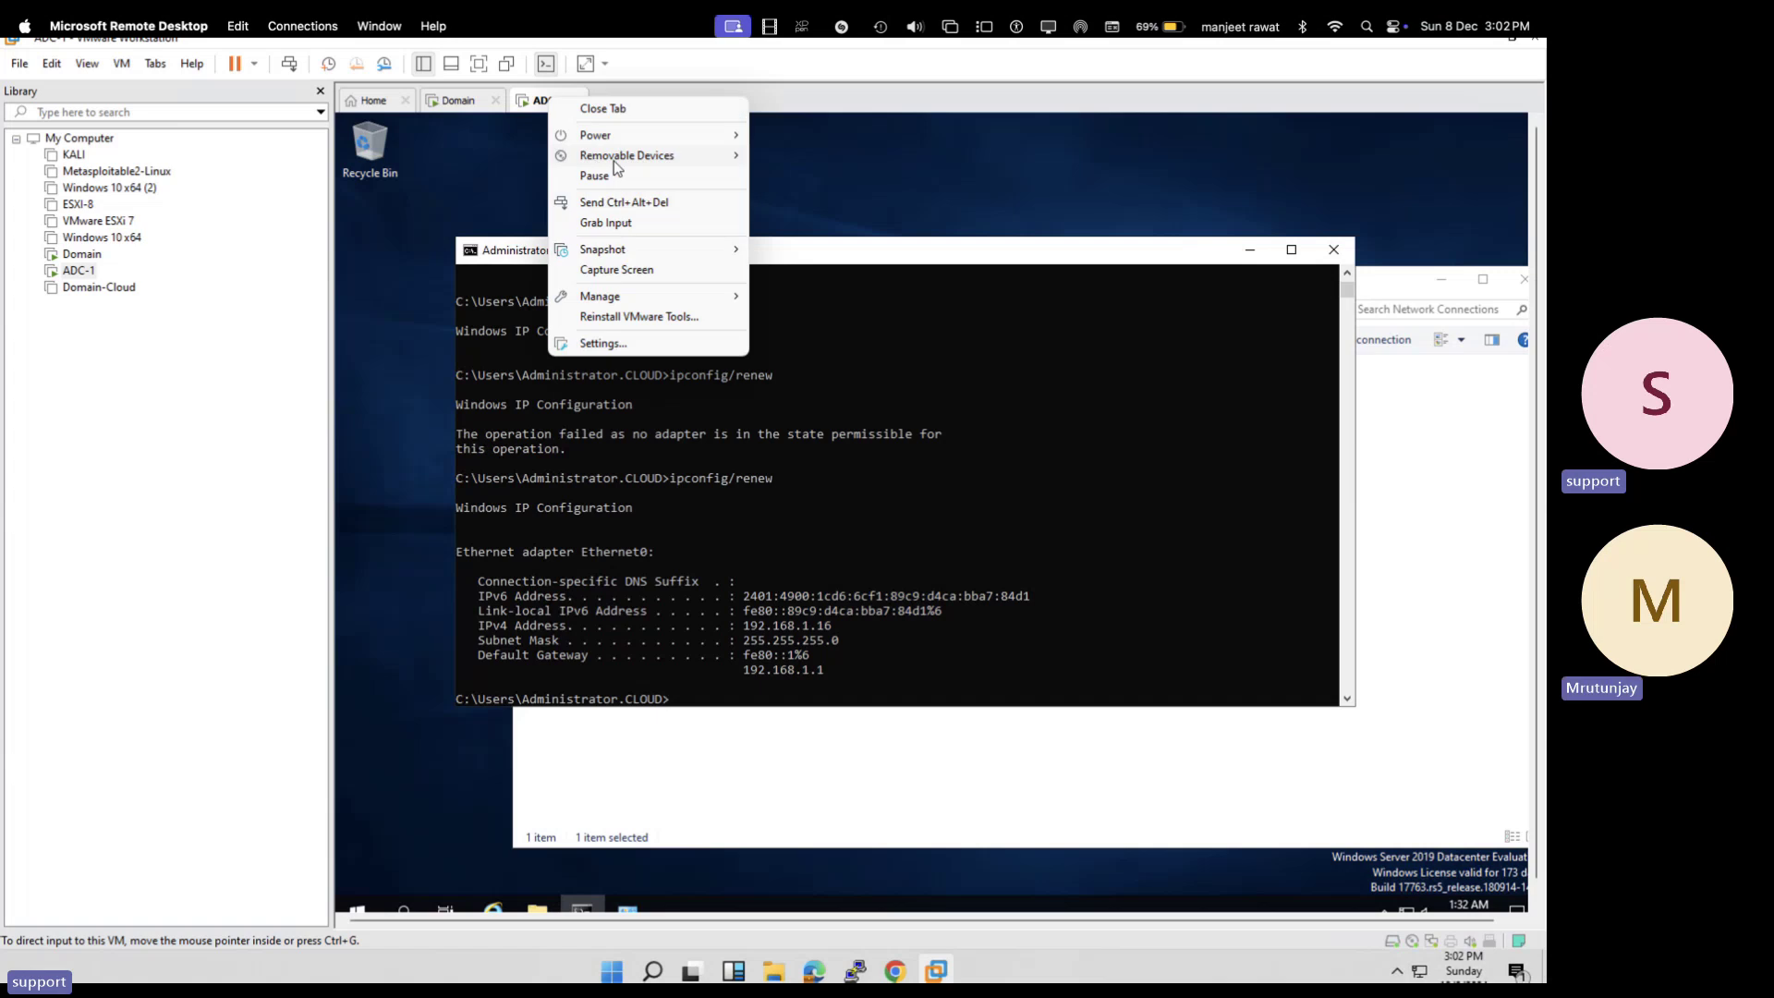
{"action": "mouse_move", "coordinate": [619, 139]}
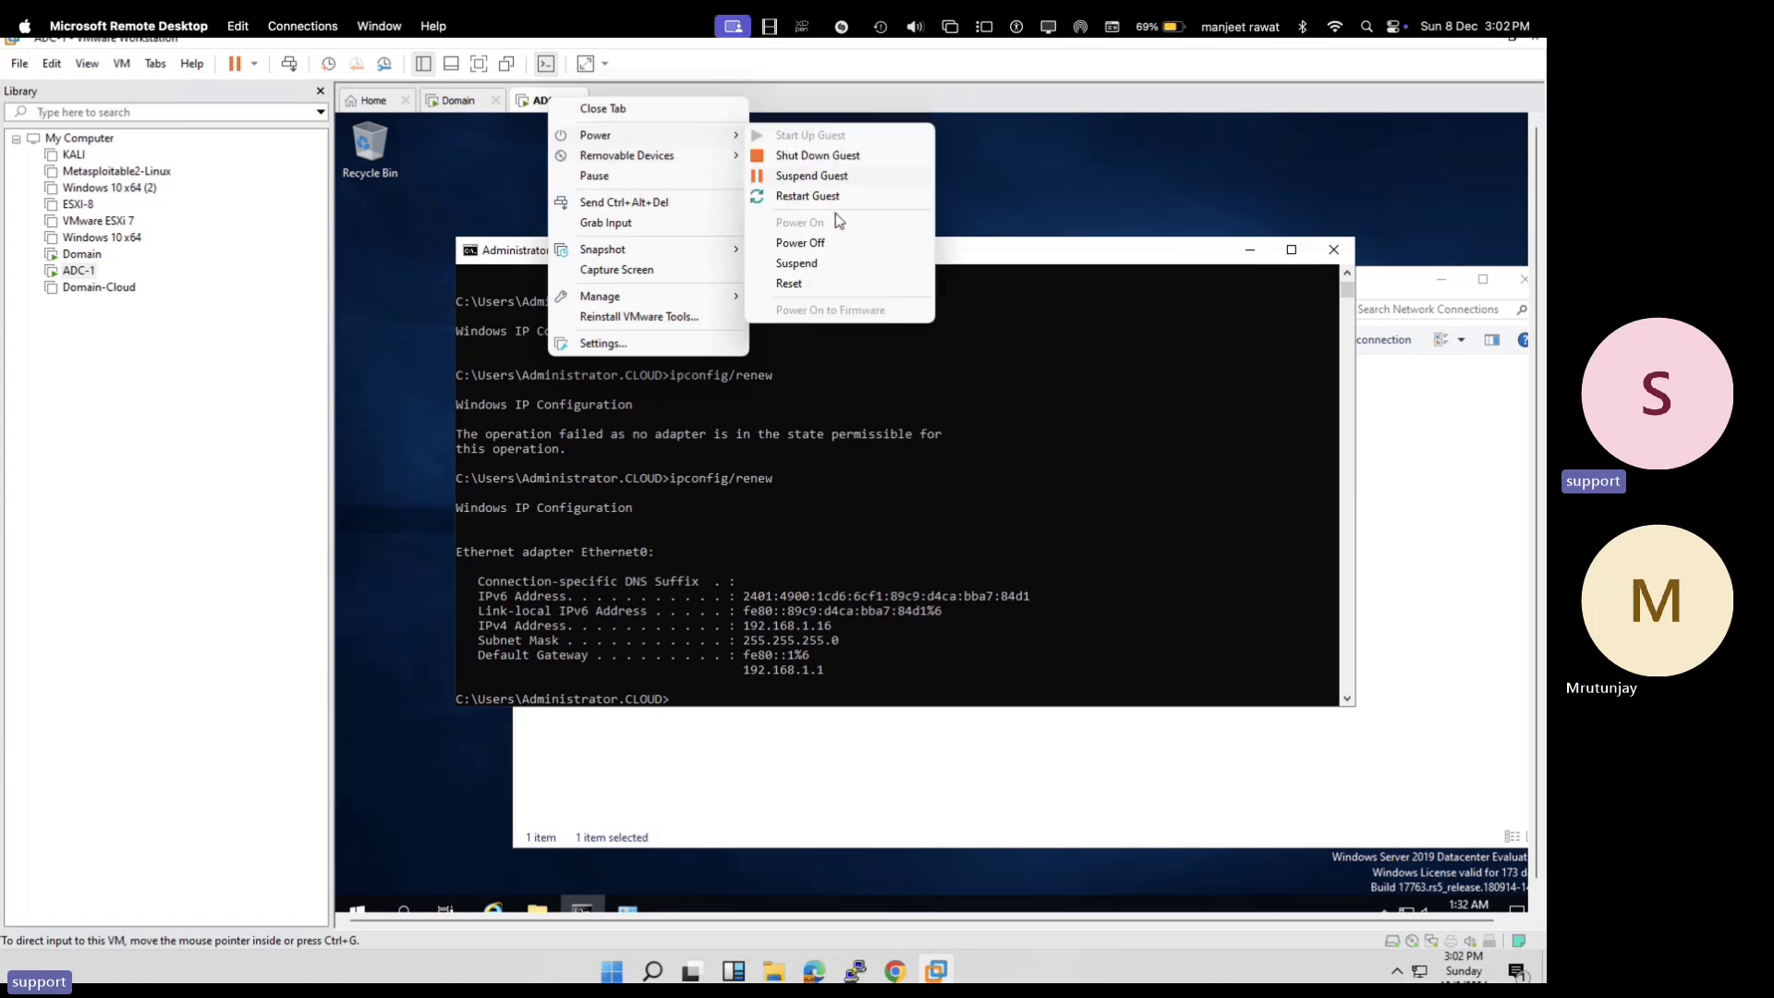
{"action": "left_click", "coordinate": [790, 284]}
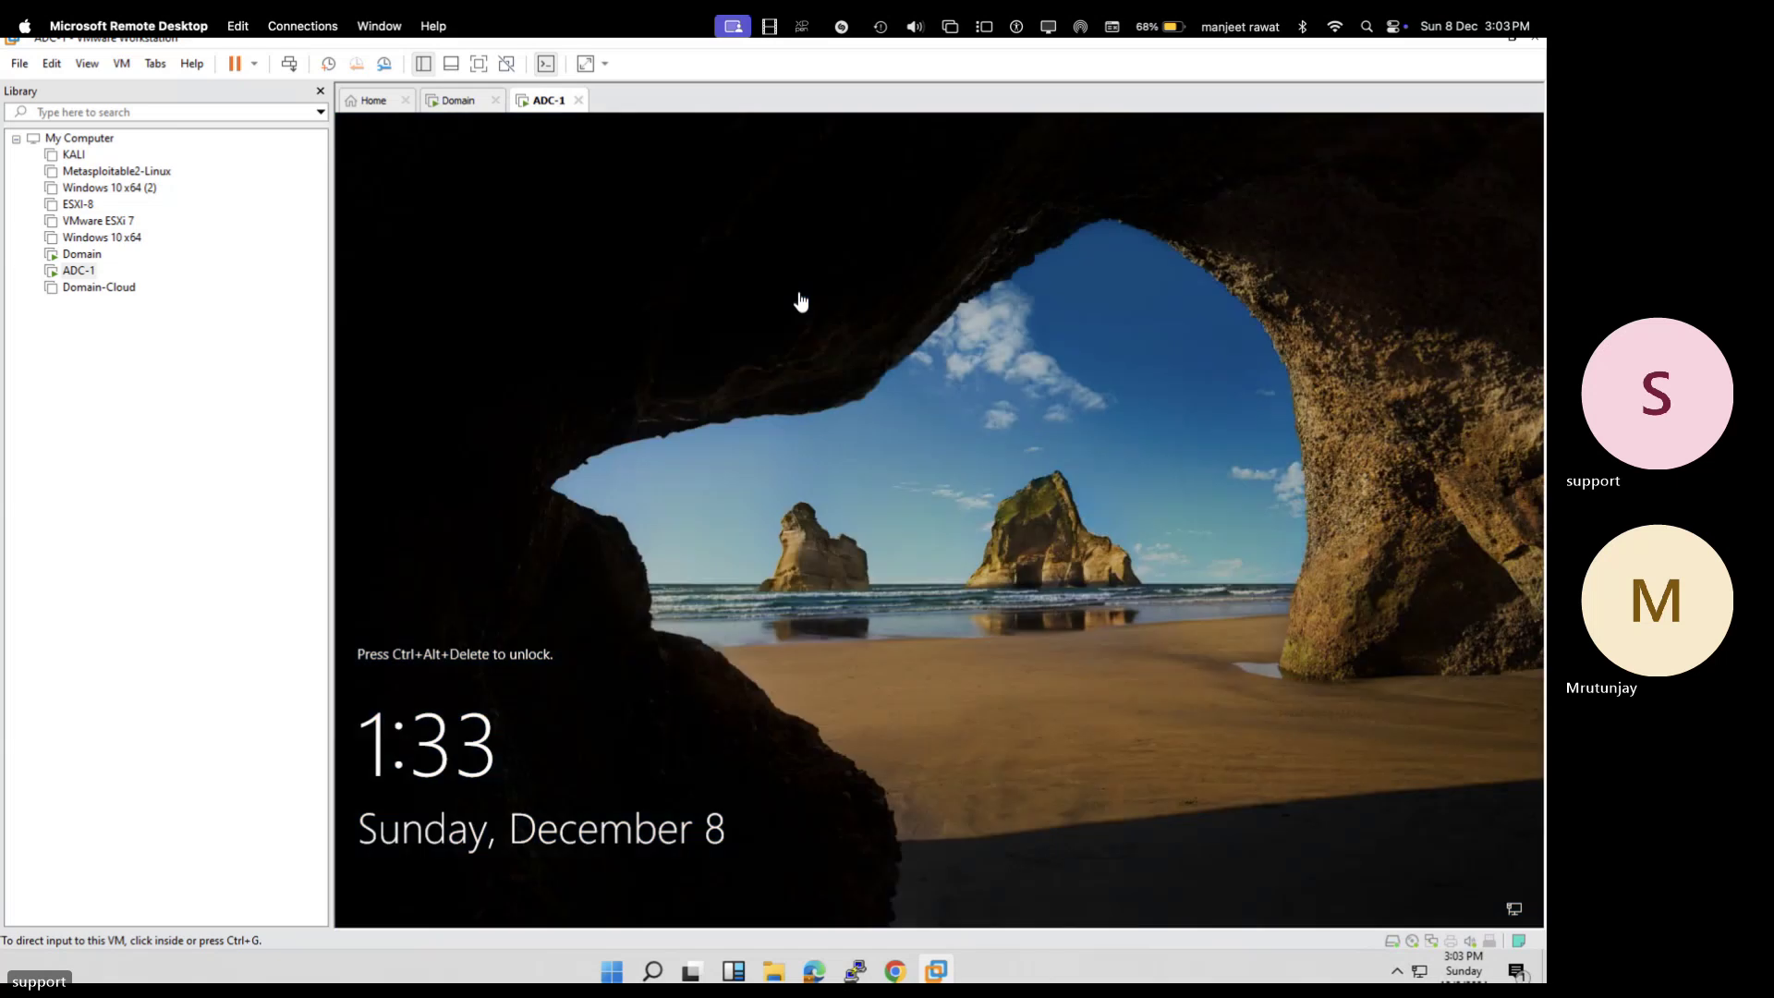
- Sign back in to ADC-1 in full screen, dismissing the shutdown-reason prompt and Windows Admin Center popup
{"action": "left_click", "coordinate": [289, 63]}
{"action": "left_click", "coordinate": [855, 600]}
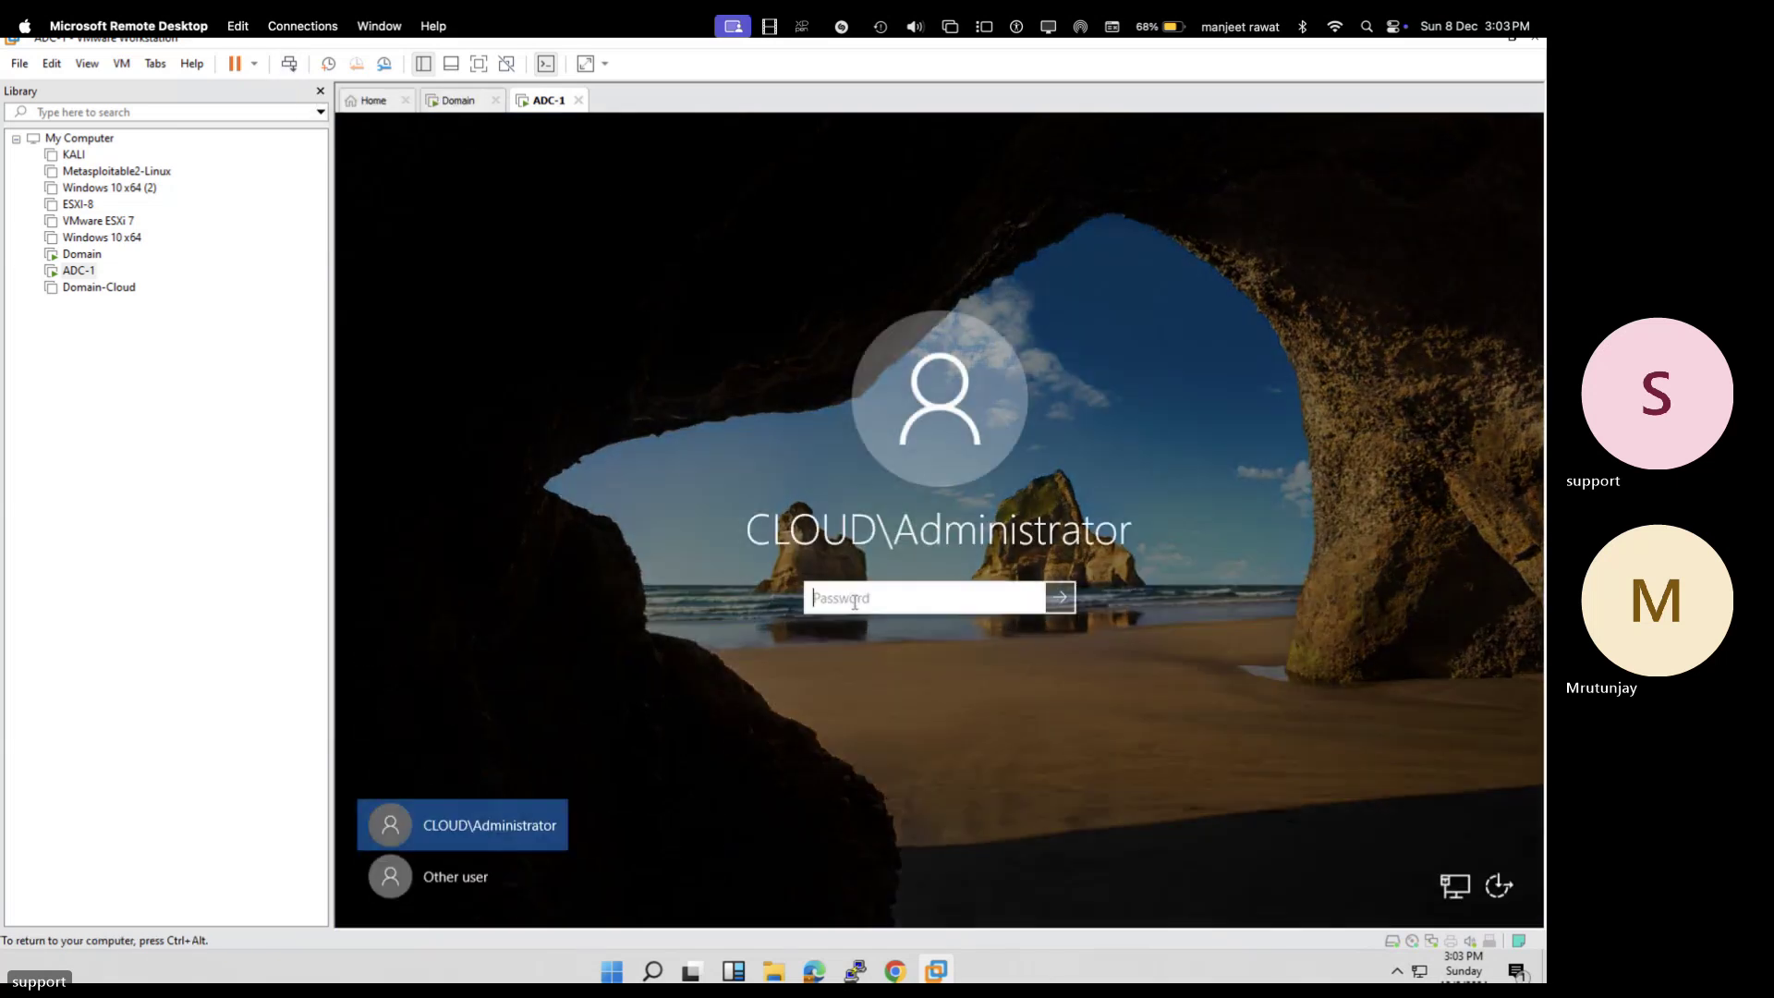
{"action": "type", "text": "•••••••••"}
{"action": "key", "text": "Return"}
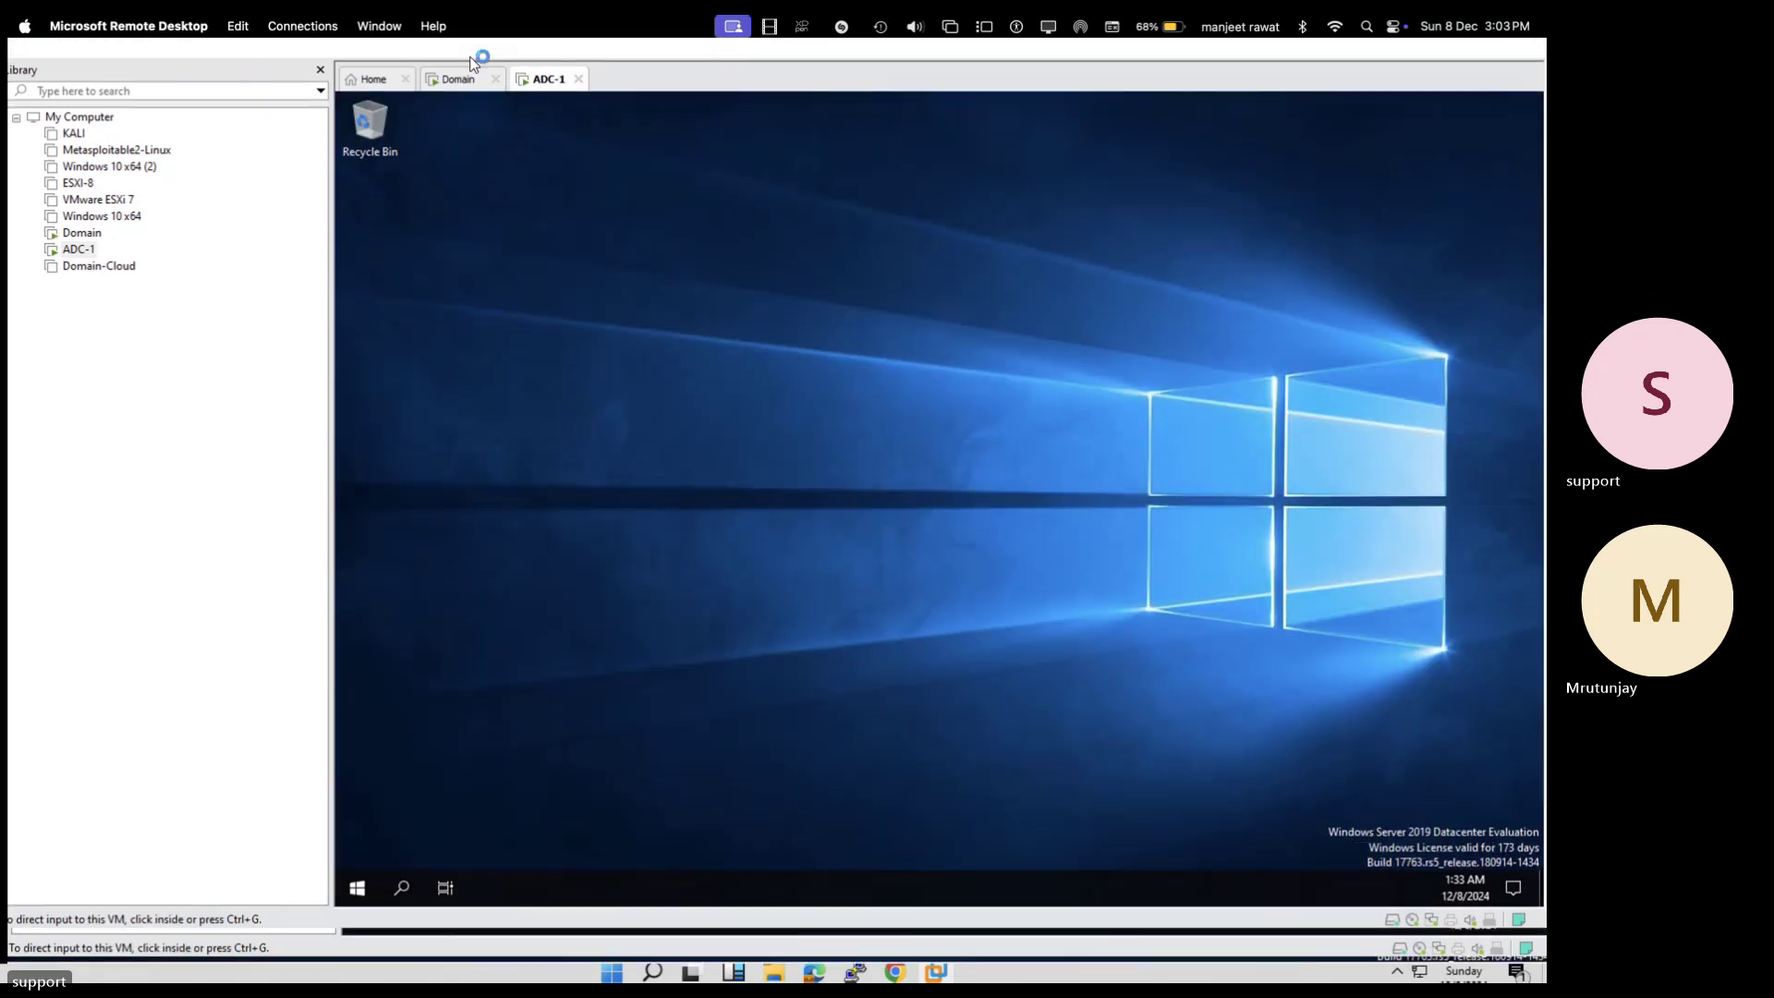
{"action": "left_click", "coordinate": [478, 63]}
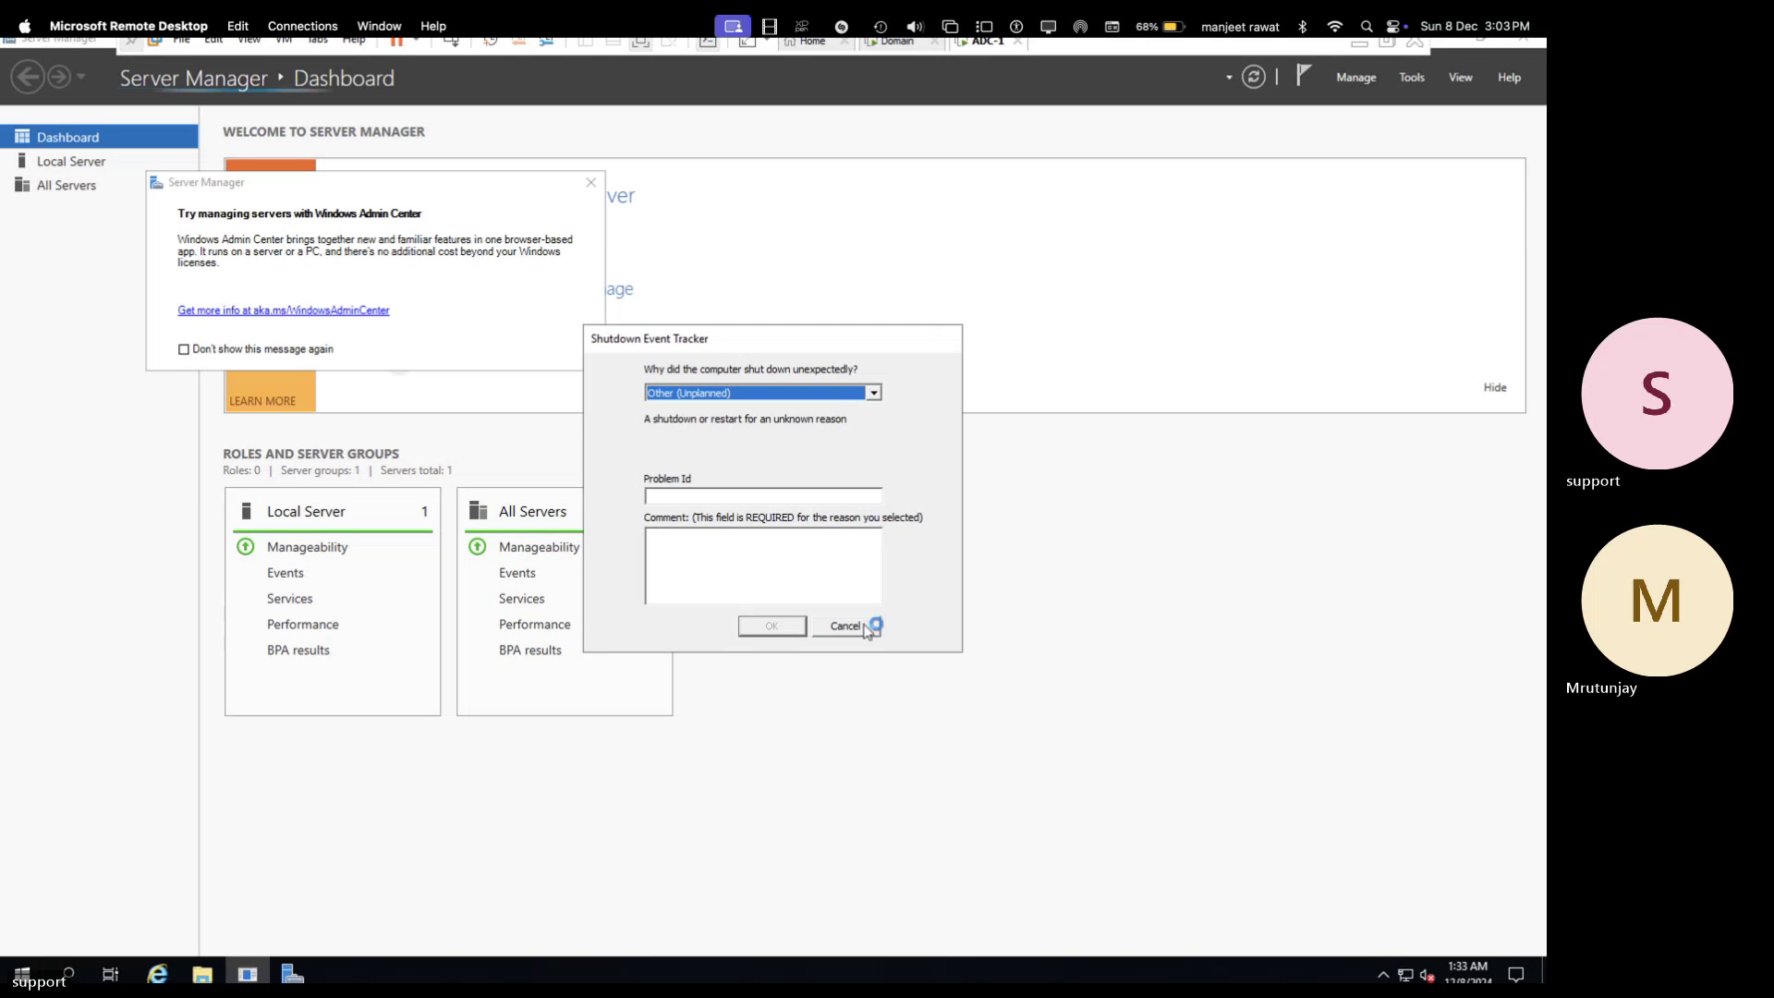
{"action": "left_click", "coordinate": [866, 628]}
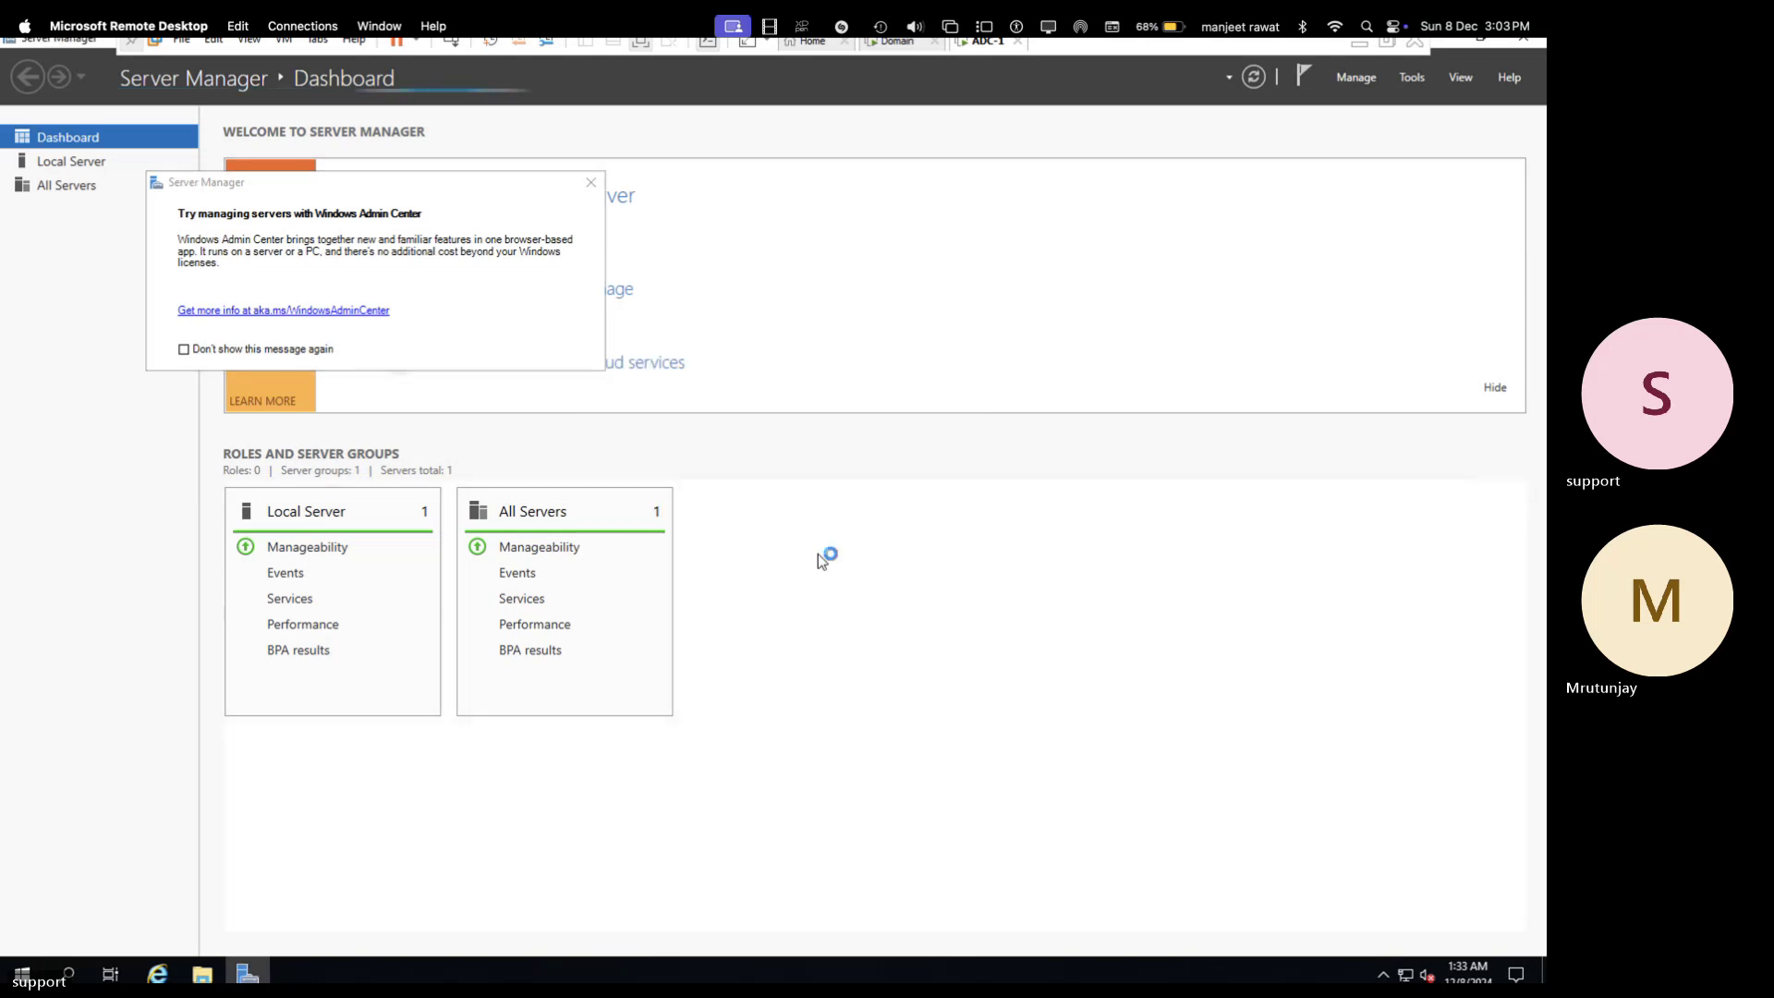
{"action": "left_click", "coordinate": [592, 182]}
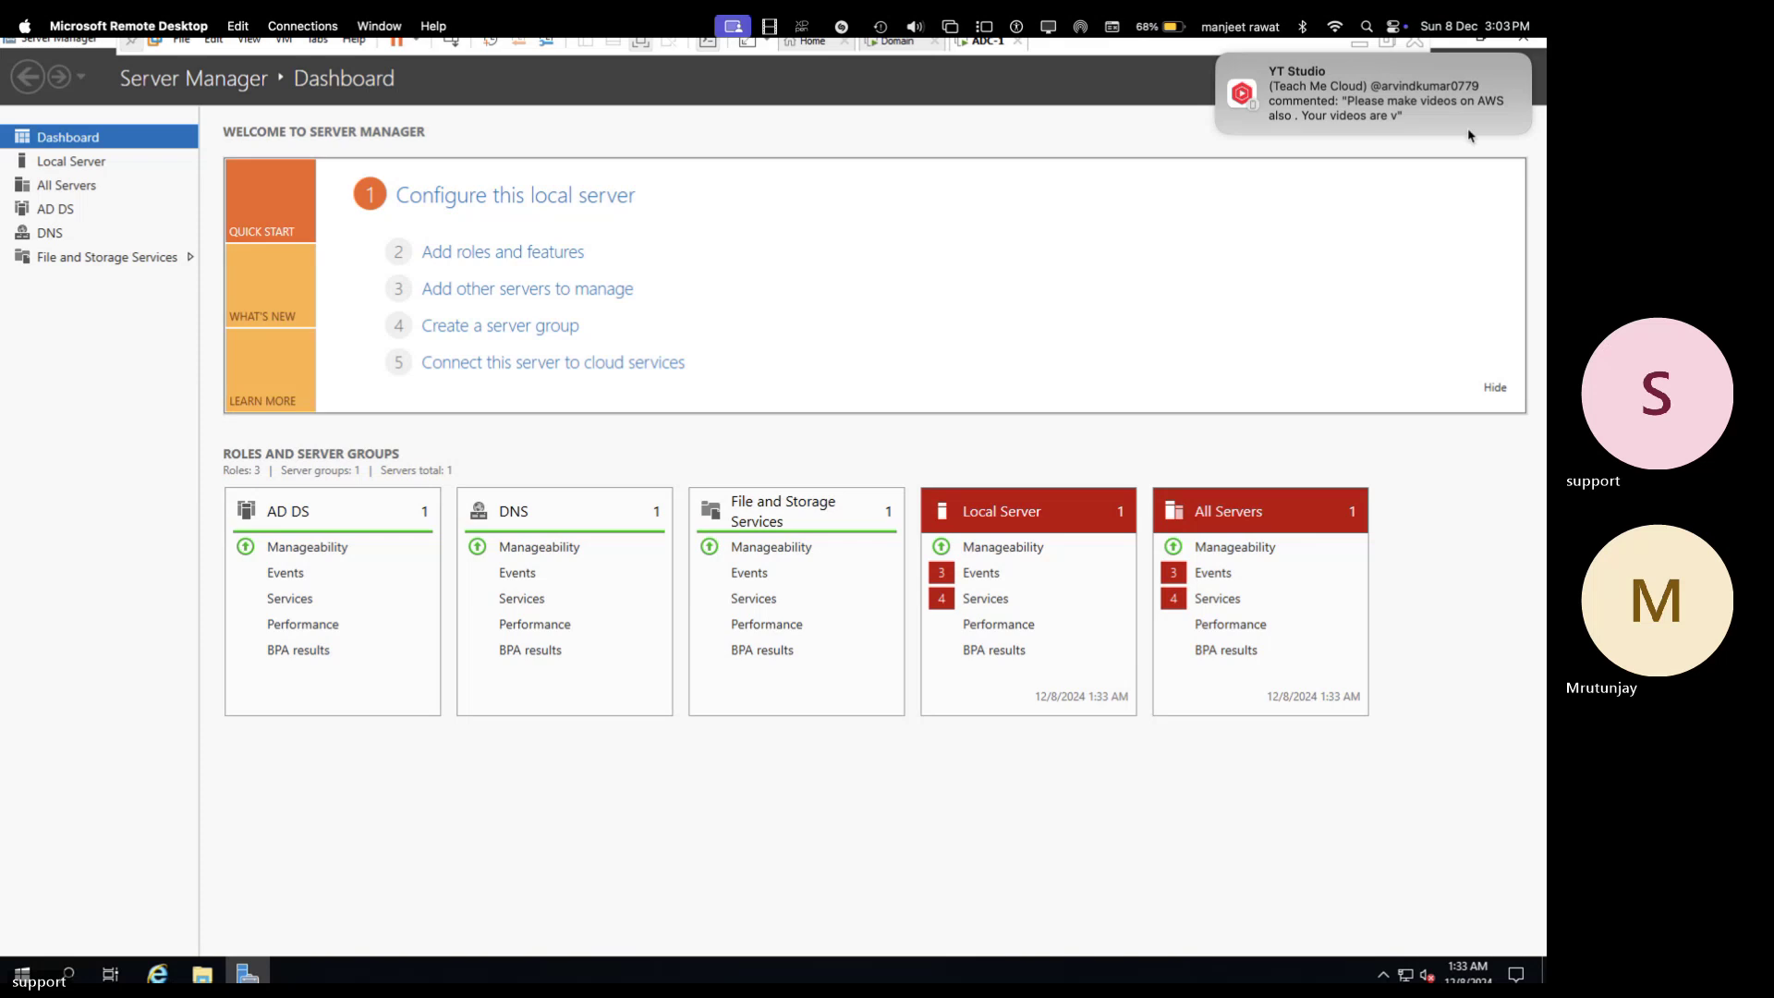
- Close Server Manager, open a command prompt from Run, and run ipconfig
{"action": "left_click", "coordinate": [1522, 42]}
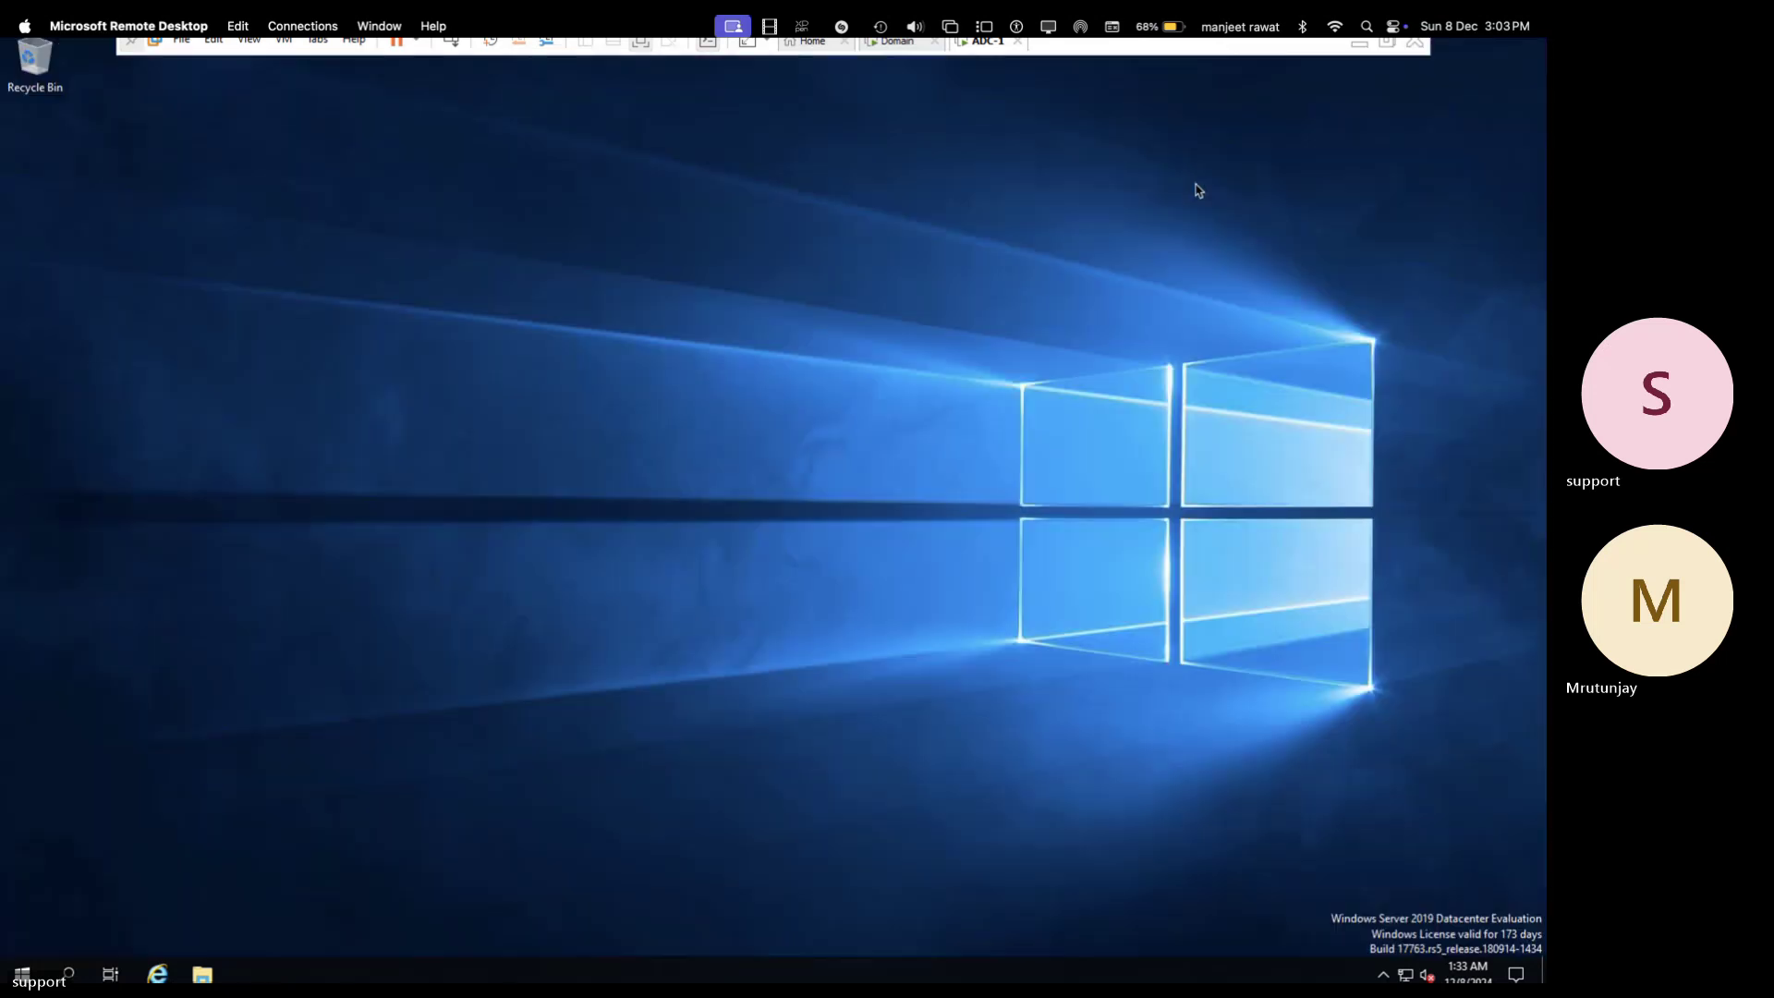
{"action": "right_click", "coordinate": [21, 974]}
{"action": "left_click", "coordinate": [75, 889]}
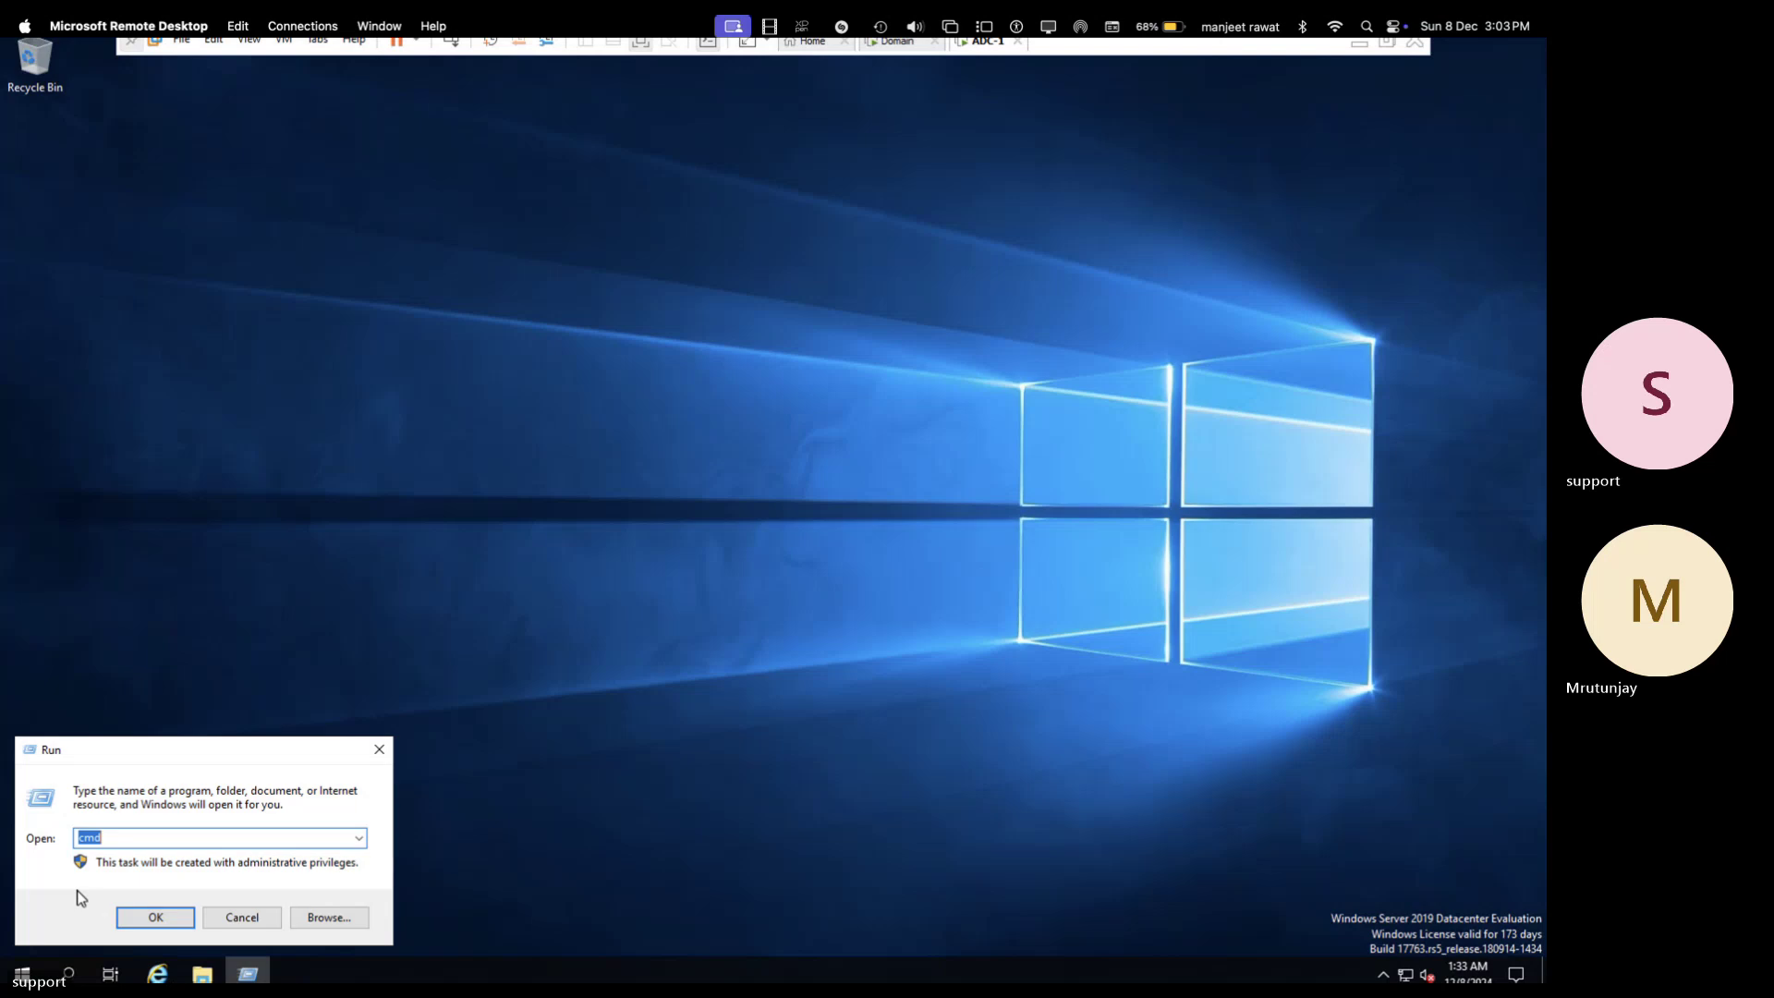
{"action": "key", "text": "Return"}
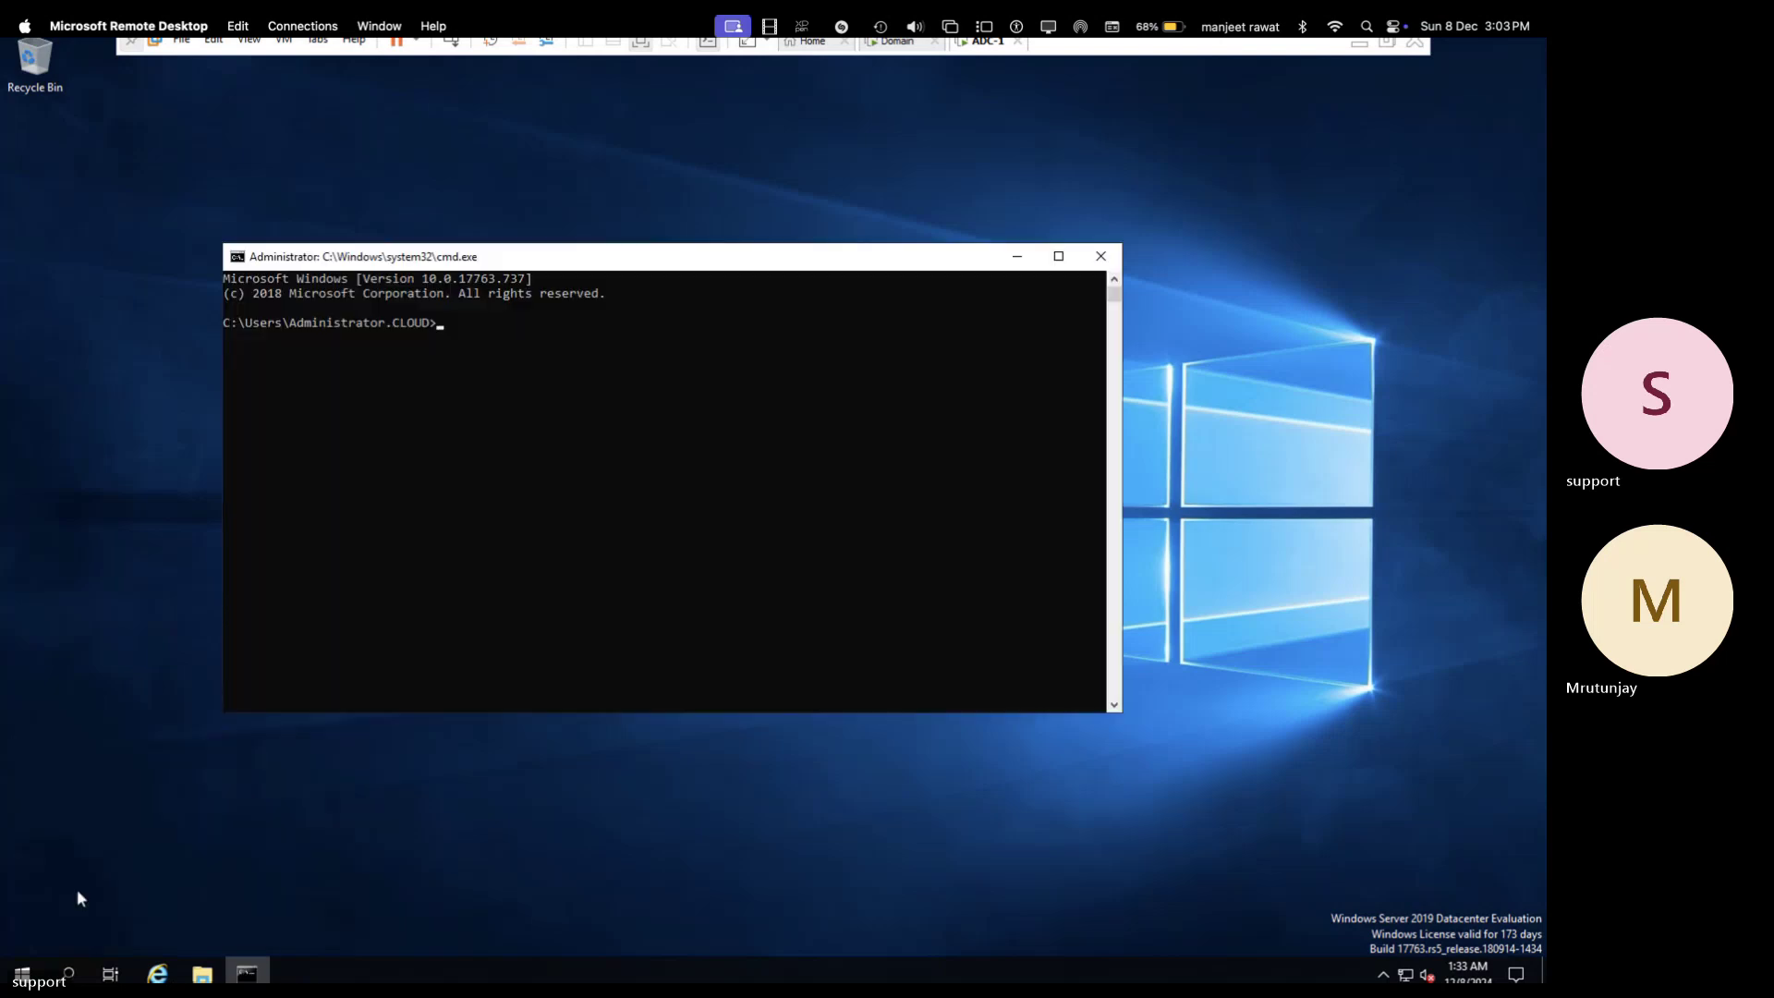
{"action": "type", "text": "ipconfig"}
{"action": "key", "text": "Return"}
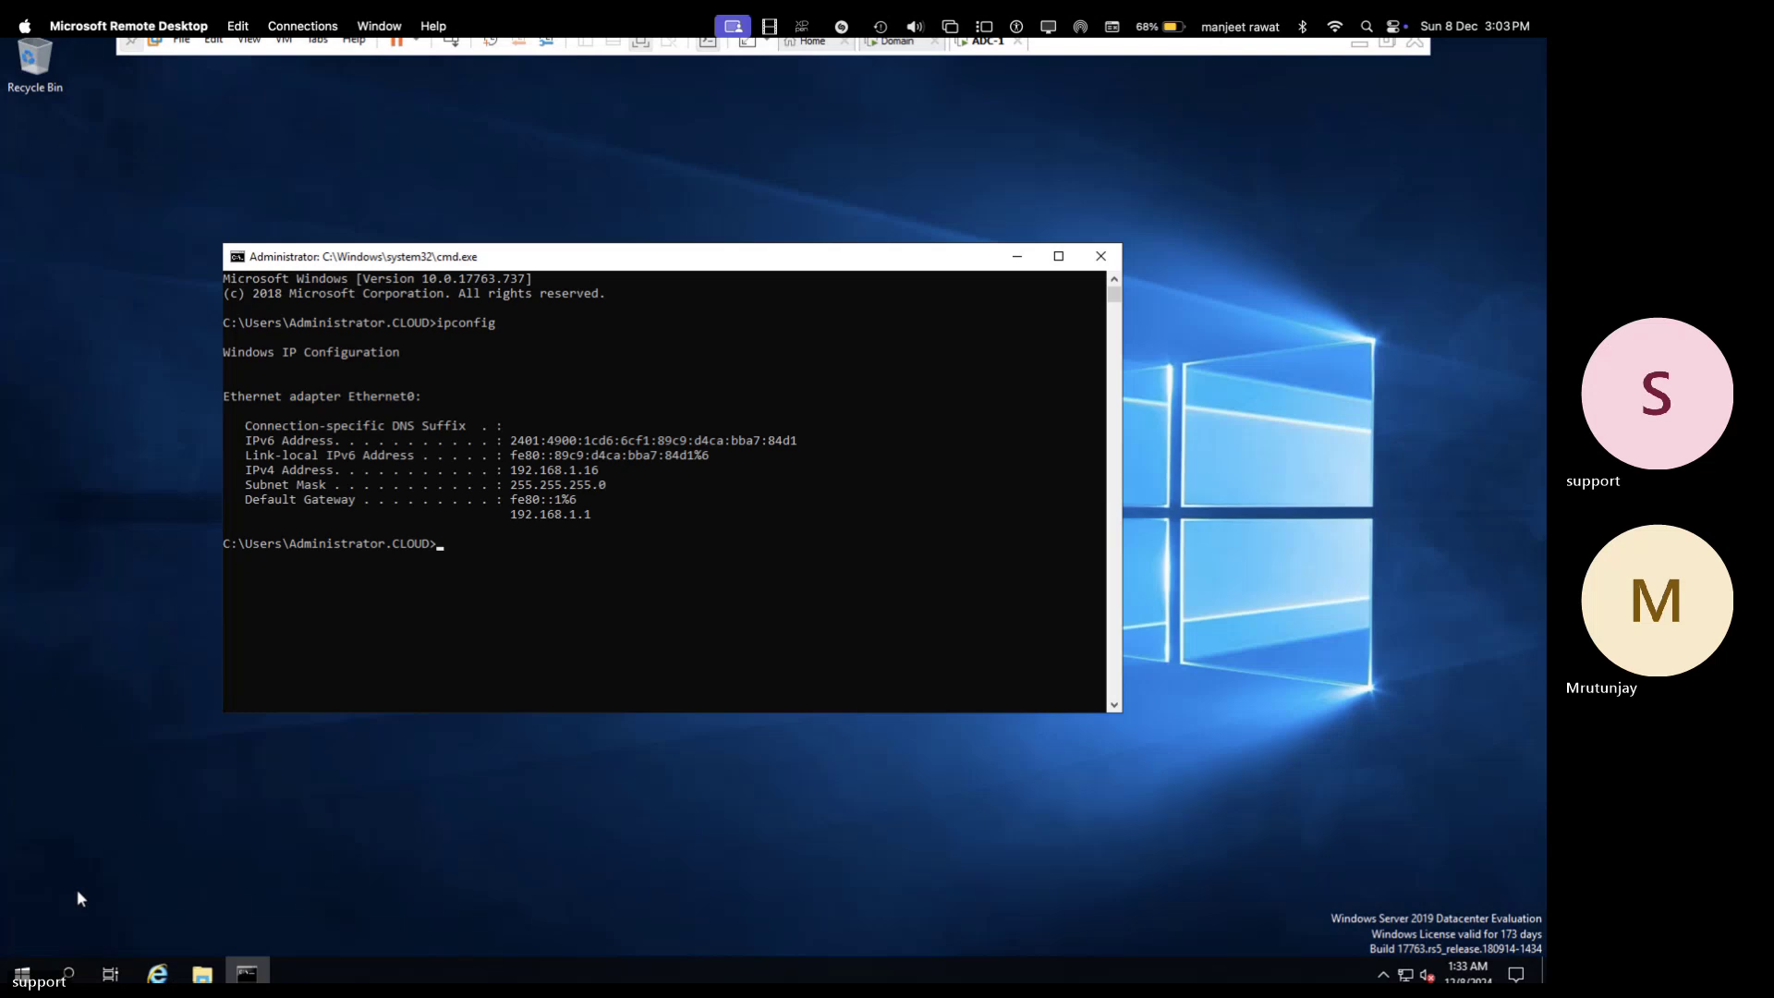
- Release and renew the adapter's DHCP address with ipconfig /release and ipconfig /renew
{"action": "key", "text": "Up"}
{"action": "type", "text": "/release"}
{"action": "key", "text": "Return"}
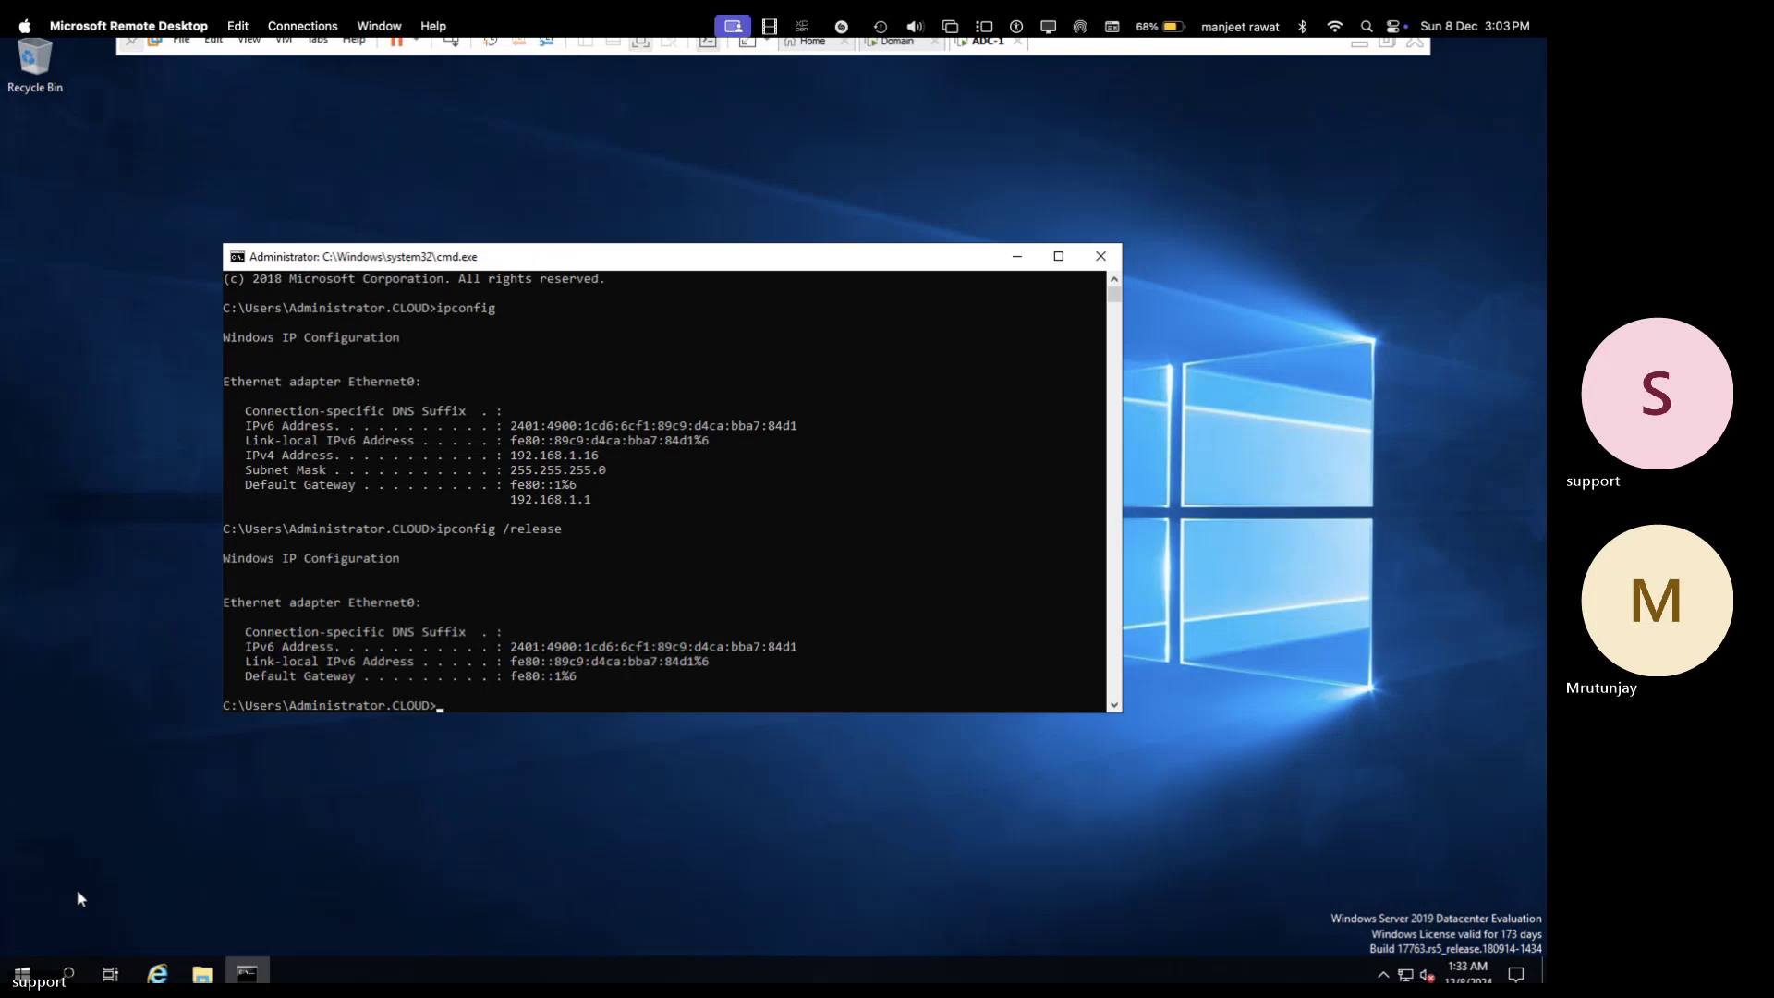
{"action": "key", "text": "Up"}
{"action": "key", "text": "BackSpace"}
{"action": "key", "text": "BackSpace"}
{"action": "key", "text": "BackSpace"}
{"action": "key", "text": "BackSpace"}
{"action": "key", "text": "BackSpace"}
{"action": "type", "text": "new"}
{"action": "key", "text": "Return"}
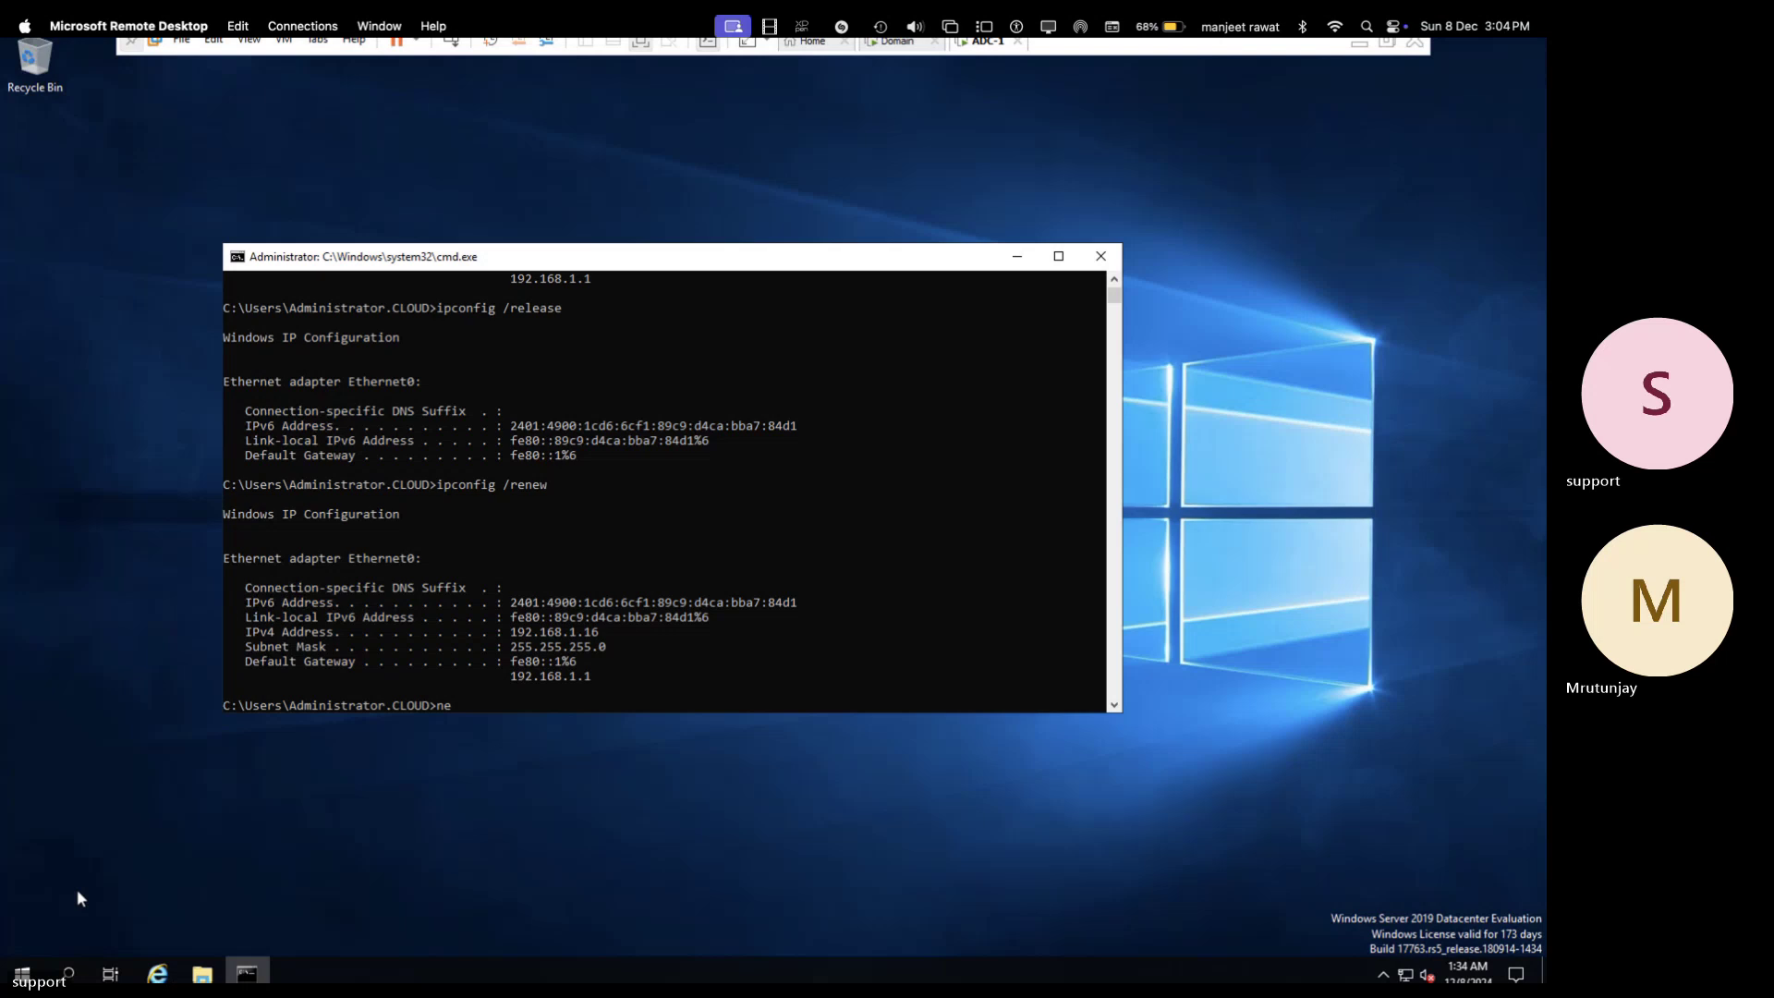
- Reset the TCP/IP stack with netsh int ip reset, then renew again to get 192.168.1.16
{"action": "type", "text": "sh int ip reset"}
{"action": "key", "text": "Return"}
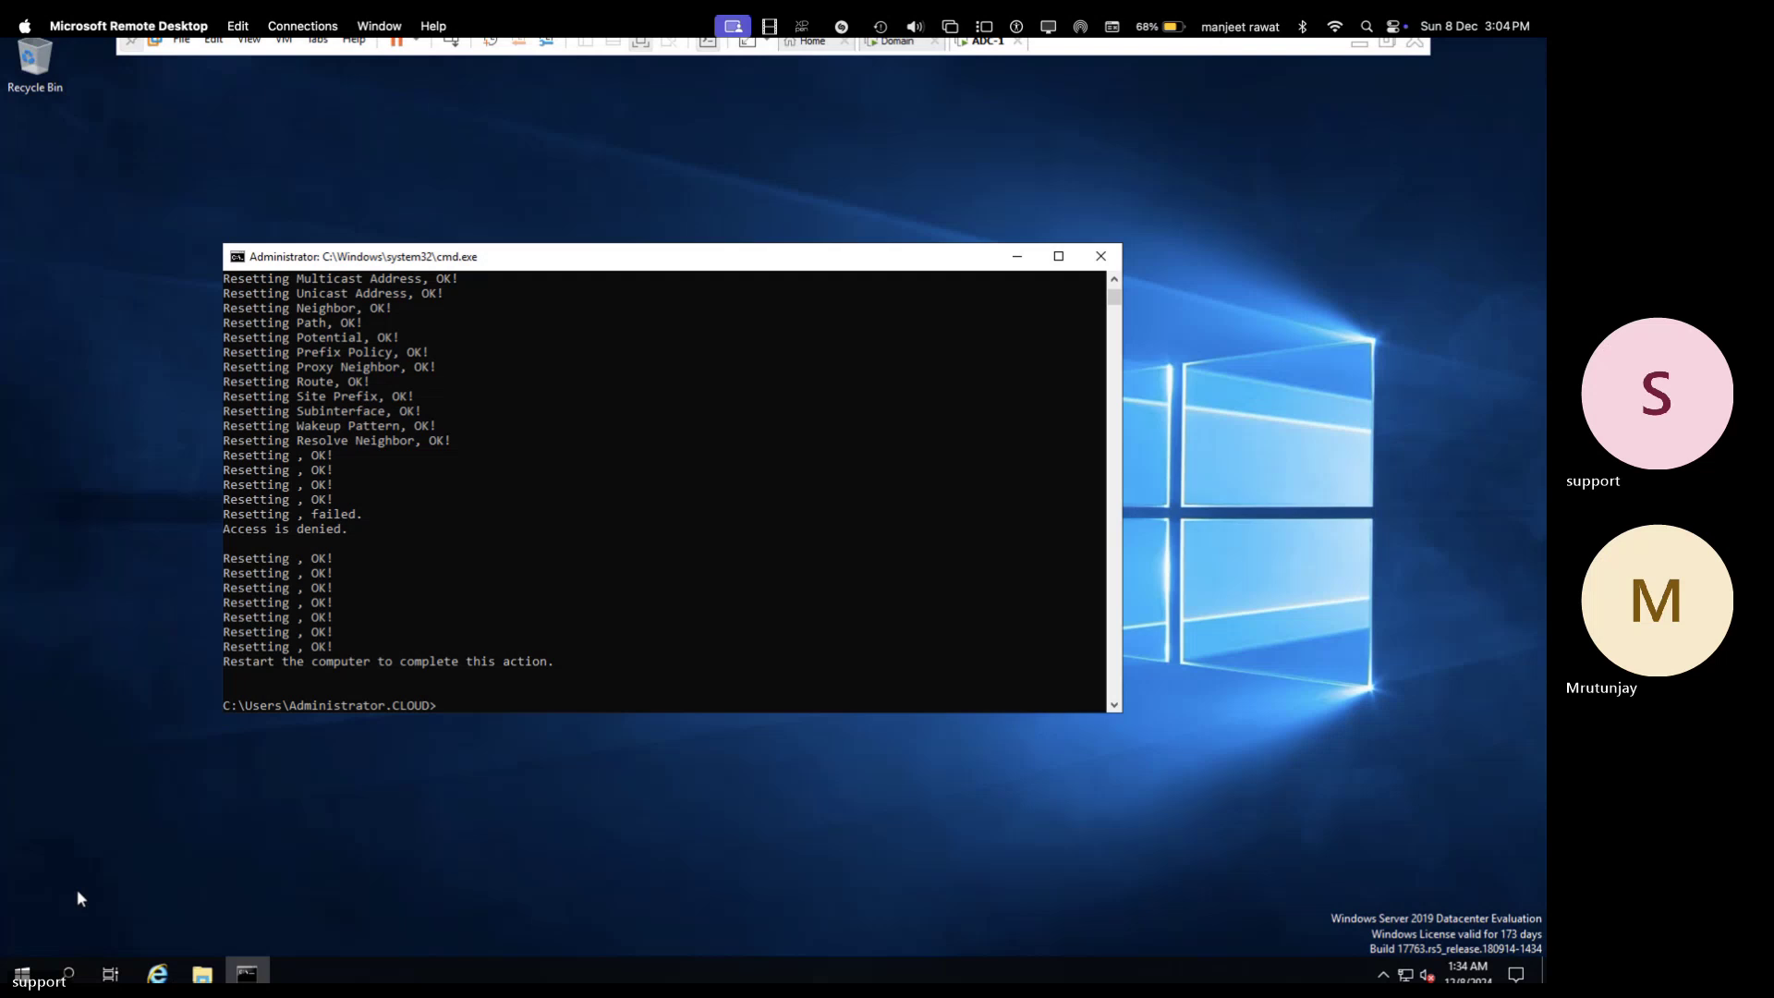
{"action": "key", "text": "Up"}
{"action": "key", "text": "Up"}
{"action": "key", "text": "Return"}
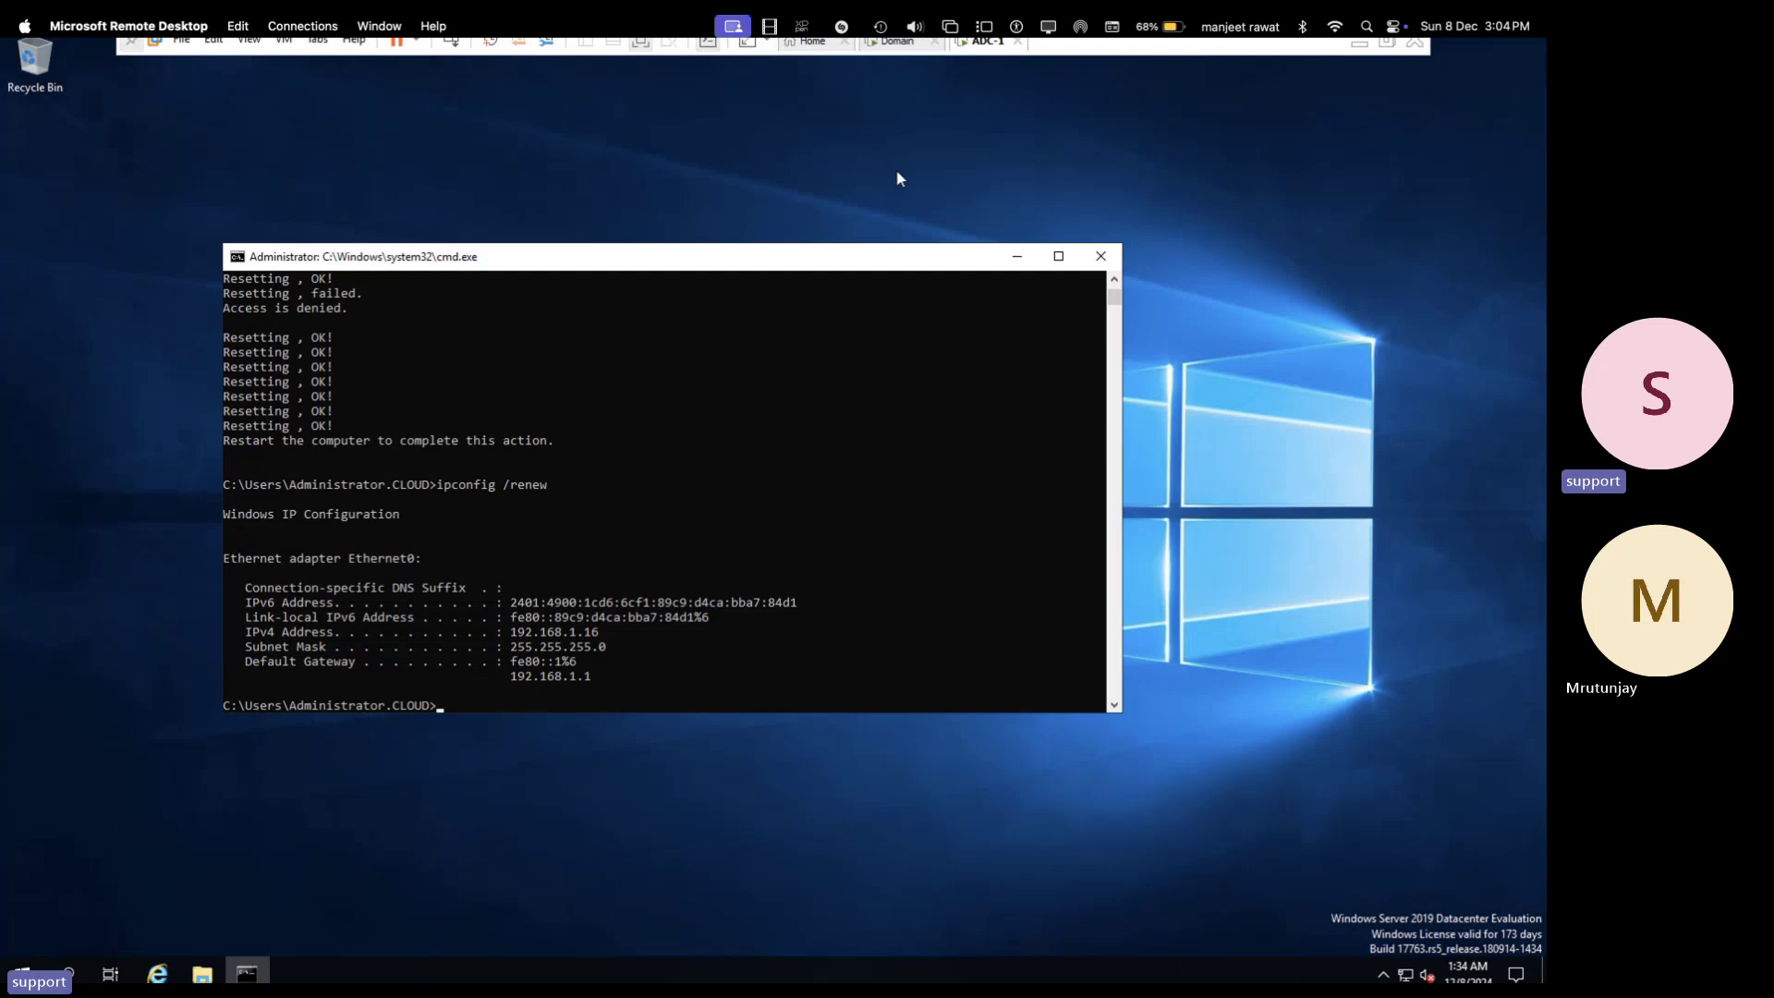
- Check the ADC-1 VM's network adapter settings and close them with OK
{"action": "right_click", "coordinate": [990, 56]}
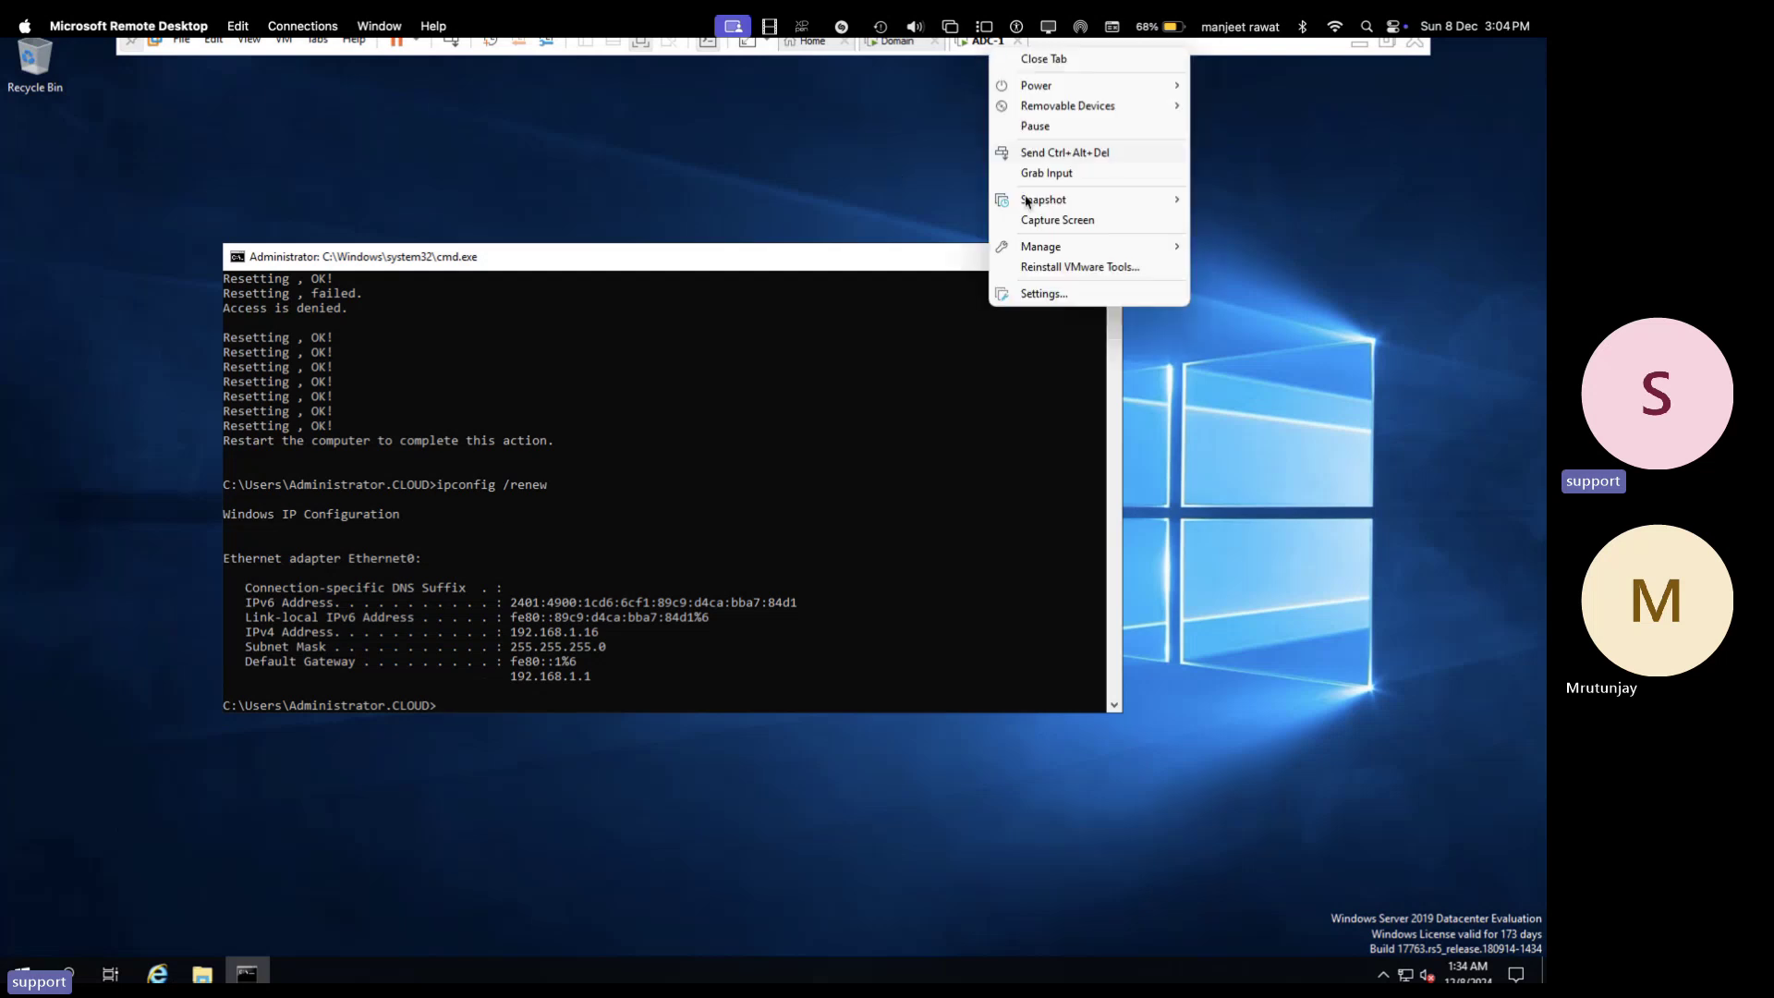
{"action": "left_click", "coordinate": [1050, 295]}
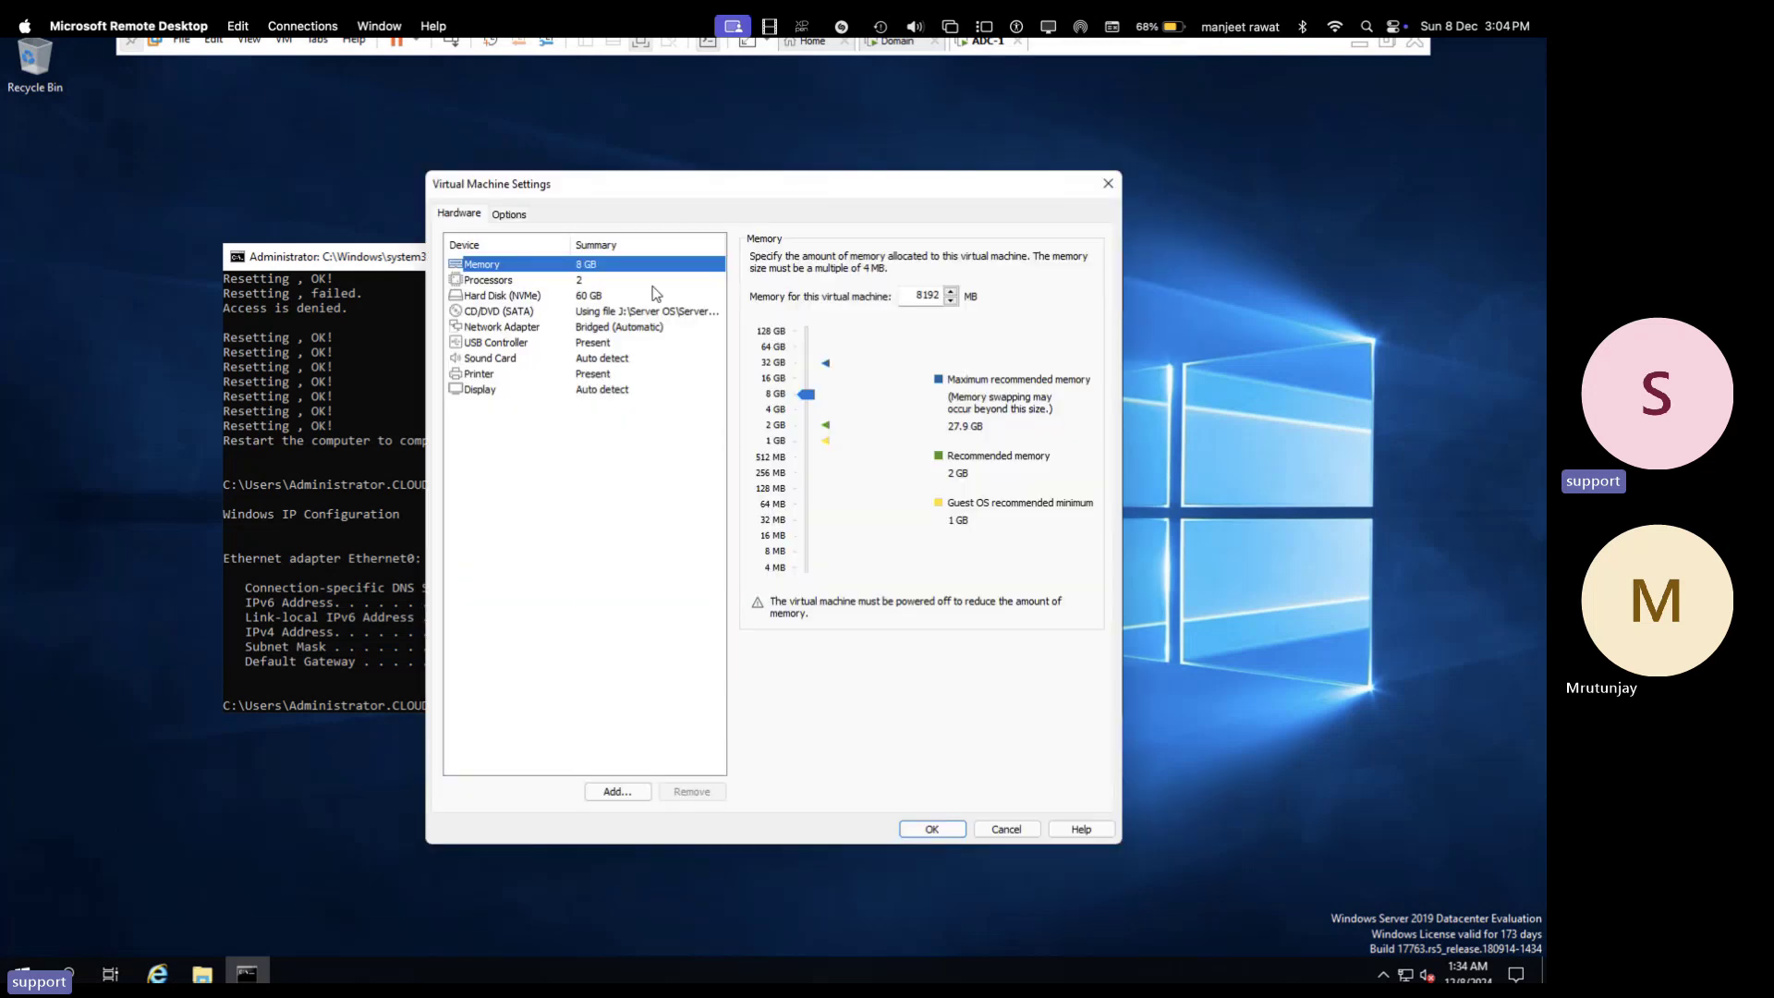
{"action": "left_click", "coordinate": [616, 329]}
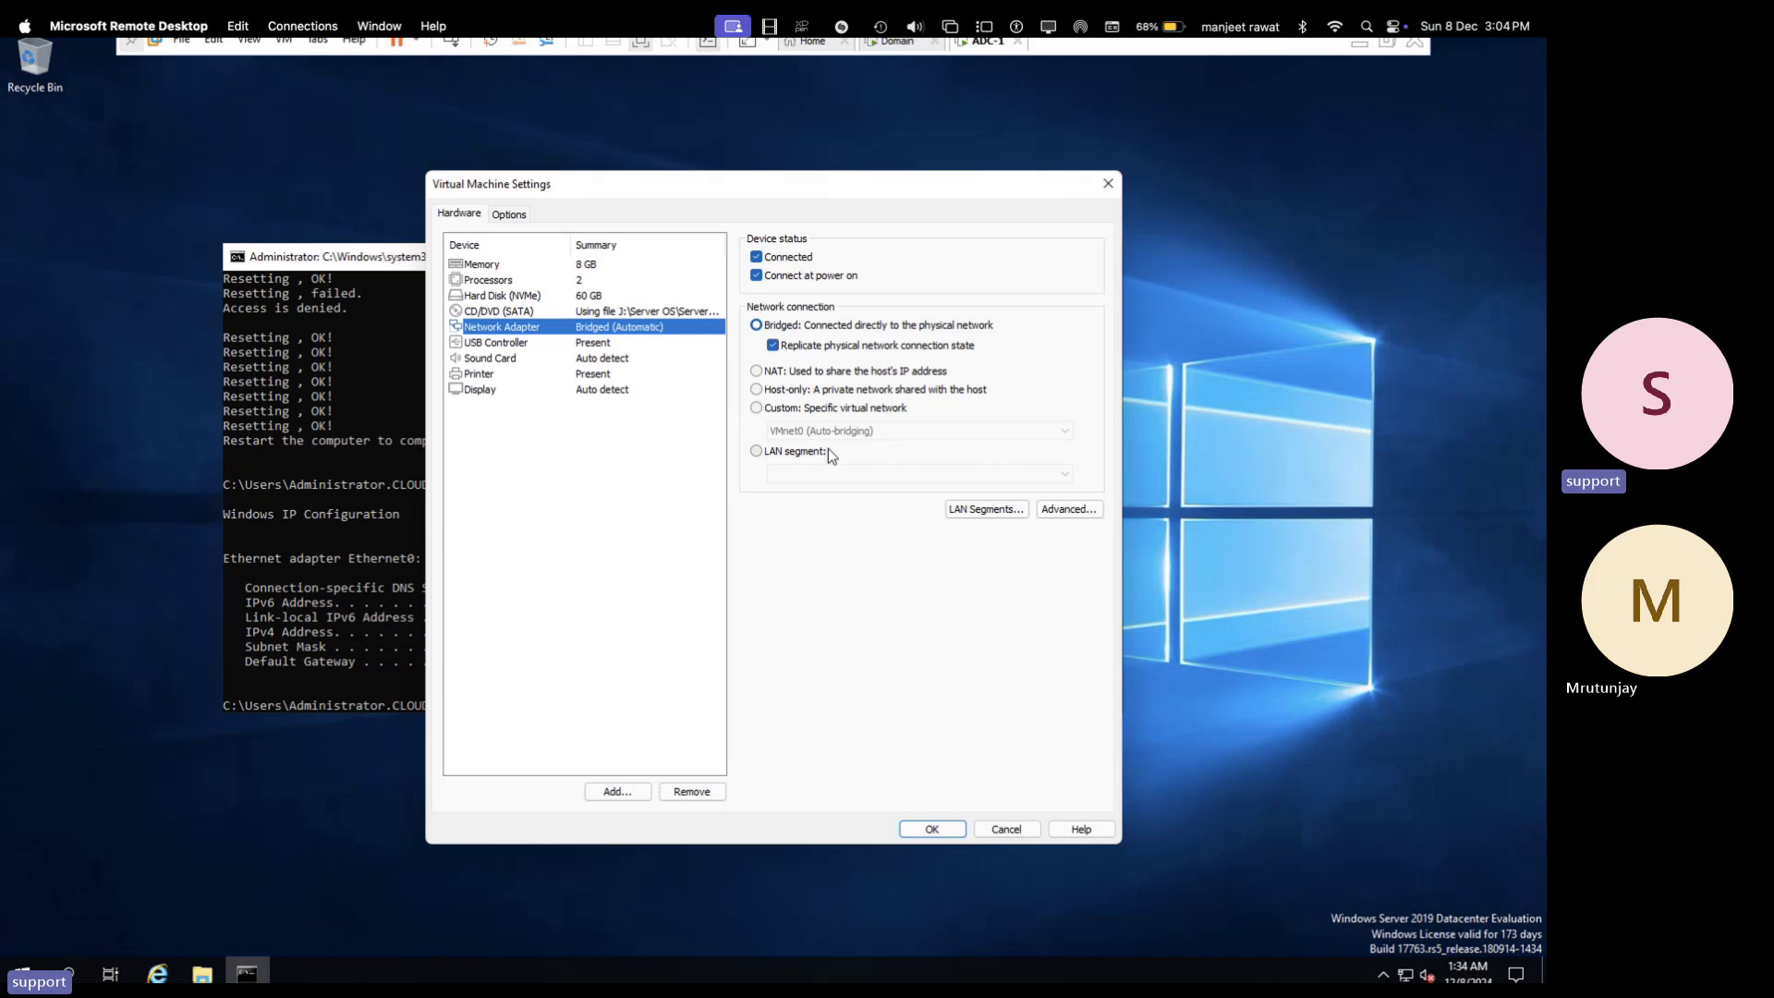
{"action": "left_click", "coordinate": [929, 830]}
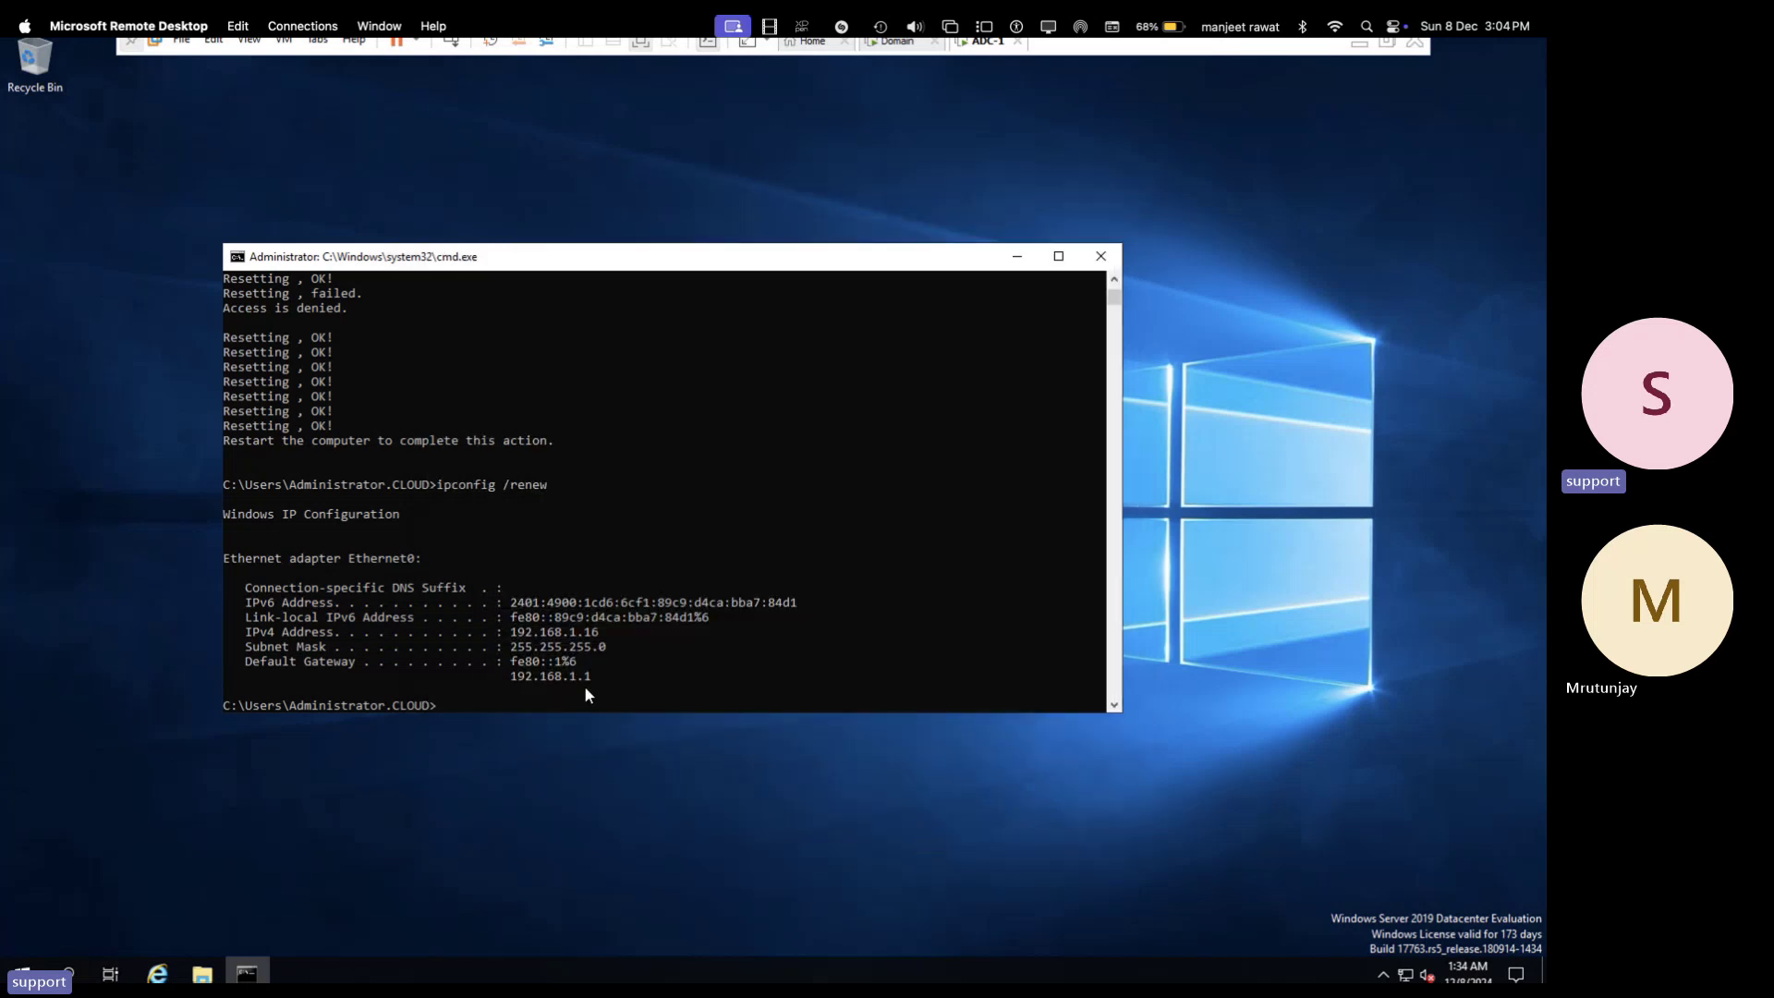
- Run ncpa.cpl, dismiss the restrictions error that blocks it, and switch to the Domain VM
{"action": "key", "text": "Up"}
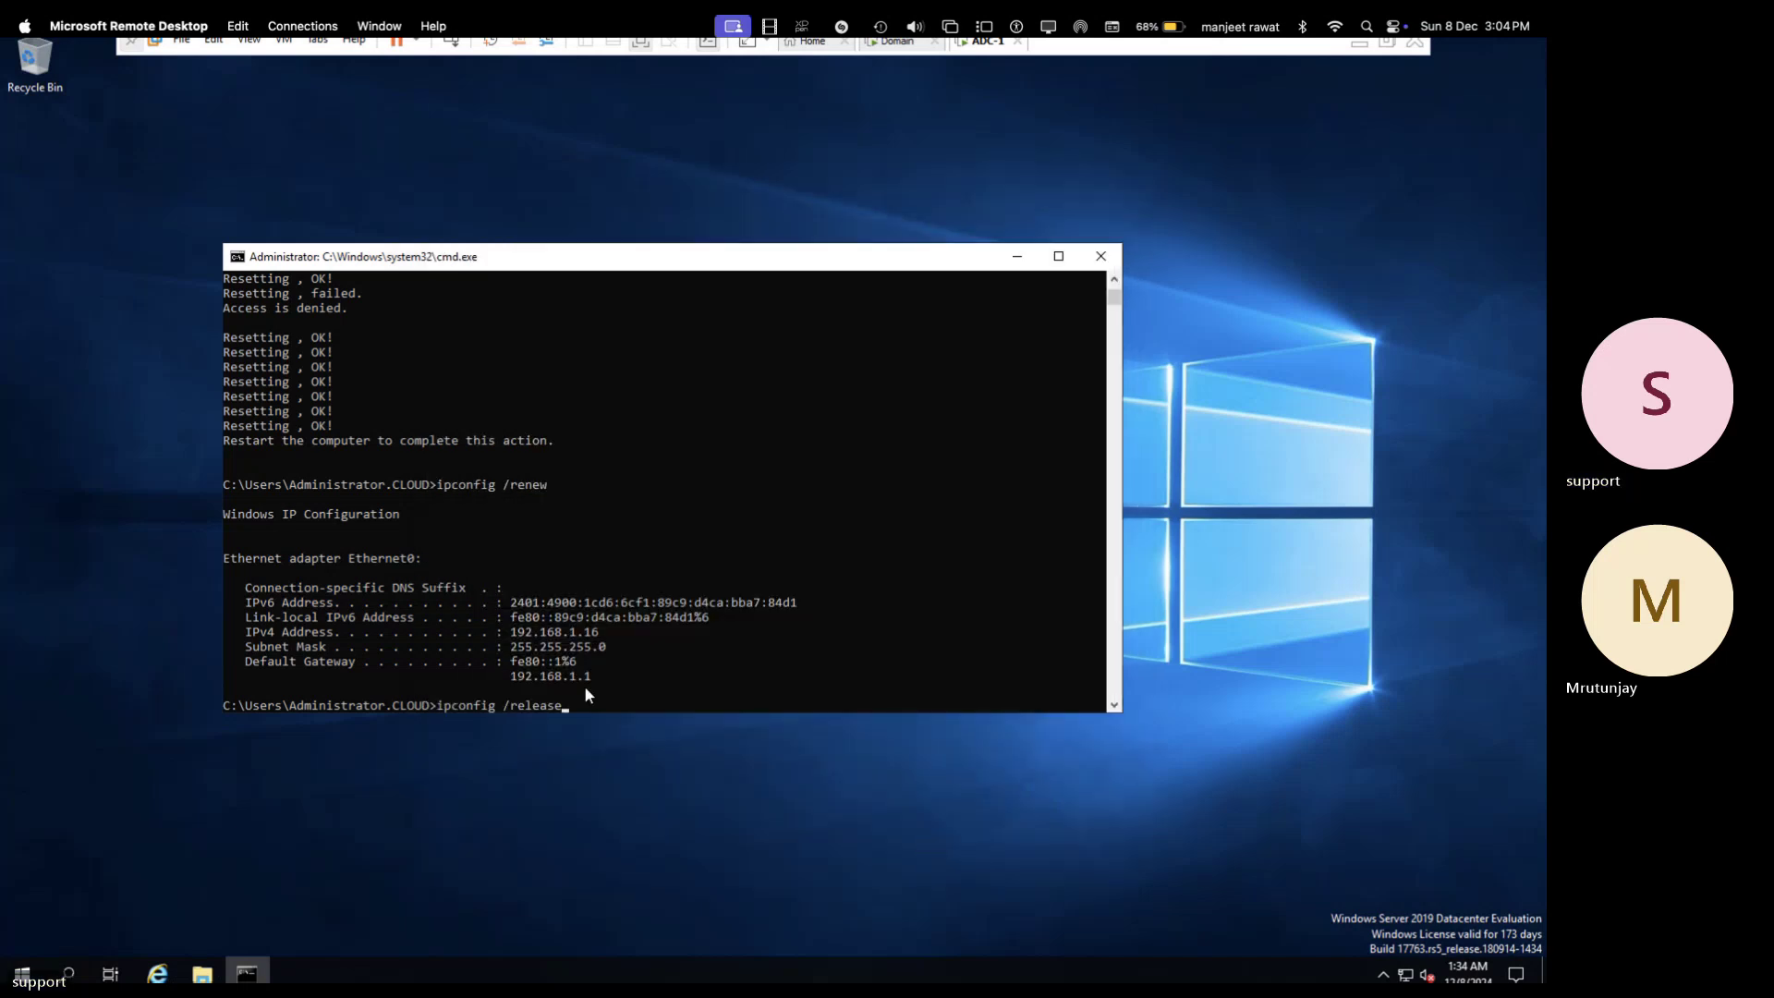
{"action": "key", "text": "BackSpace"}
{"action": "key", "text": "BackSpace"}
{"action": "key", "text": "BackSpace"}
{"action": "key", "text": "BackSpace"}
{"action": "key", "text": "BackSpace"}
{"action": "key", "text": "BackSpace"}
{"action": "key", "text": "BackSpace"}
{"action": "key", "text": "BackSpace"}
{"action": "key", "text": "BackSpace"}
{"action": "key", "text": "BackSpace"}
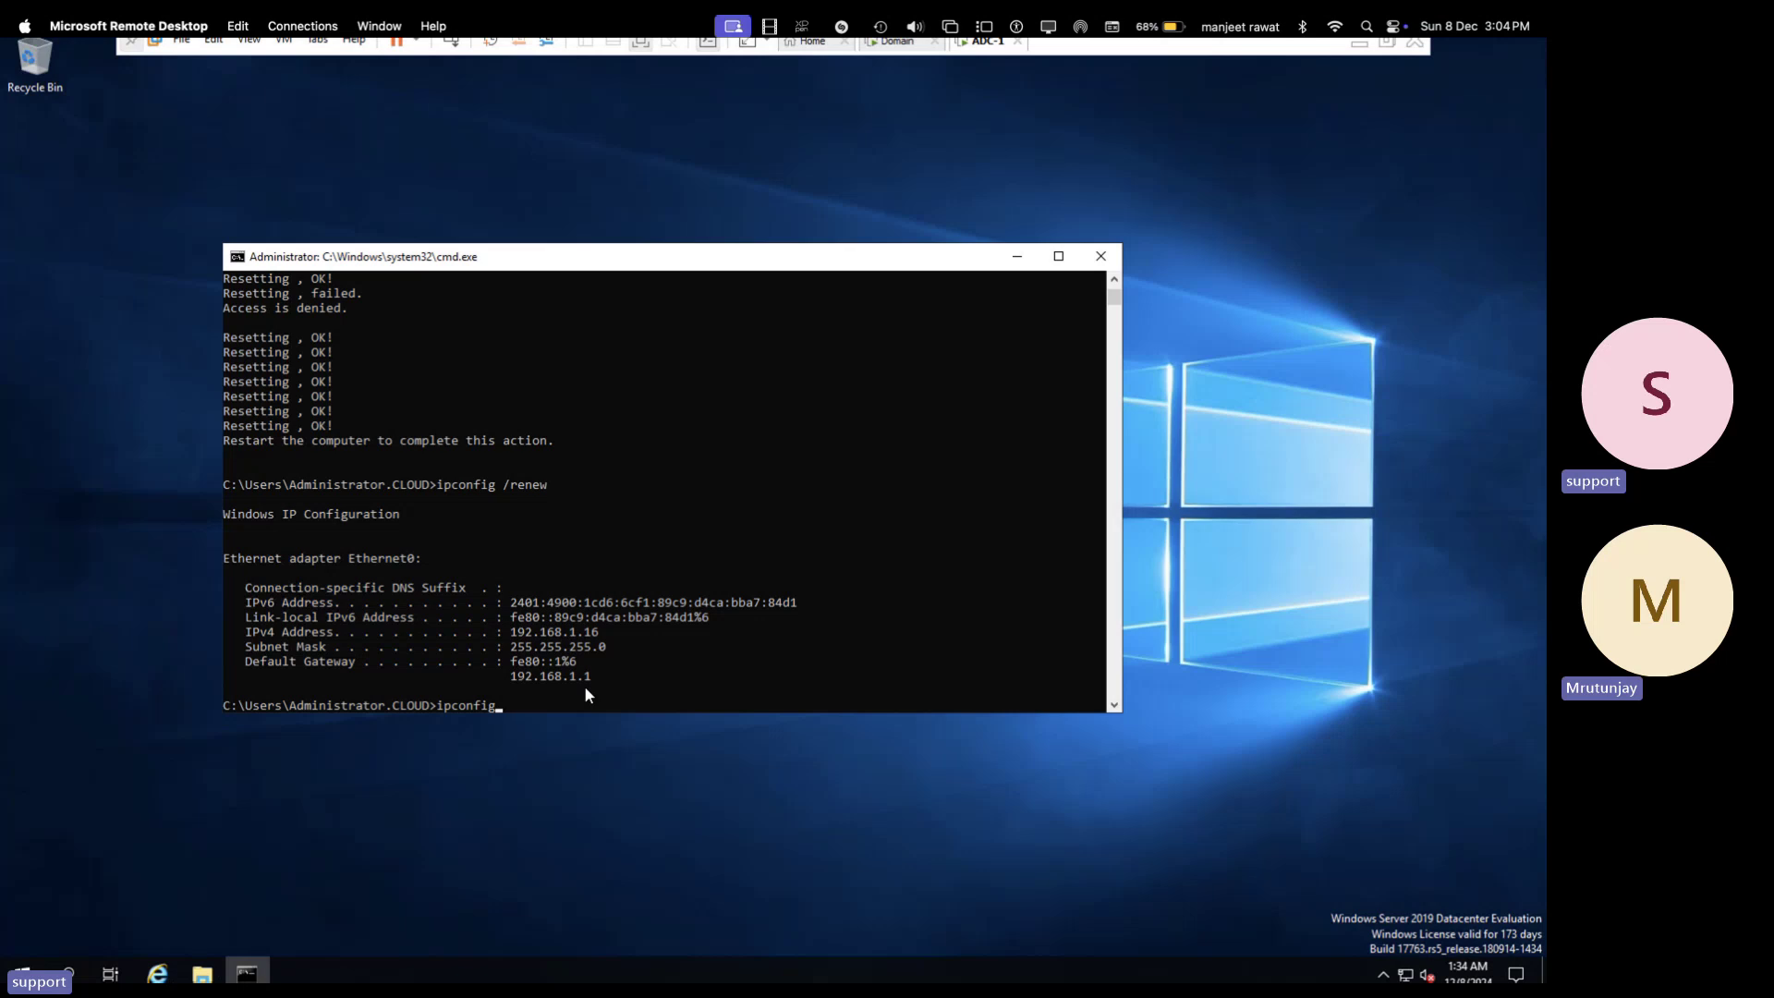
{"action": "key", "text": "BackSpace"}
{"action": "key", "text": "BackSpace"}
{"action": "key", "text": "BackSpace"}
{"action": "key", "text": "BackSpace"}
{"action": "key", "text": "BackSpace"}
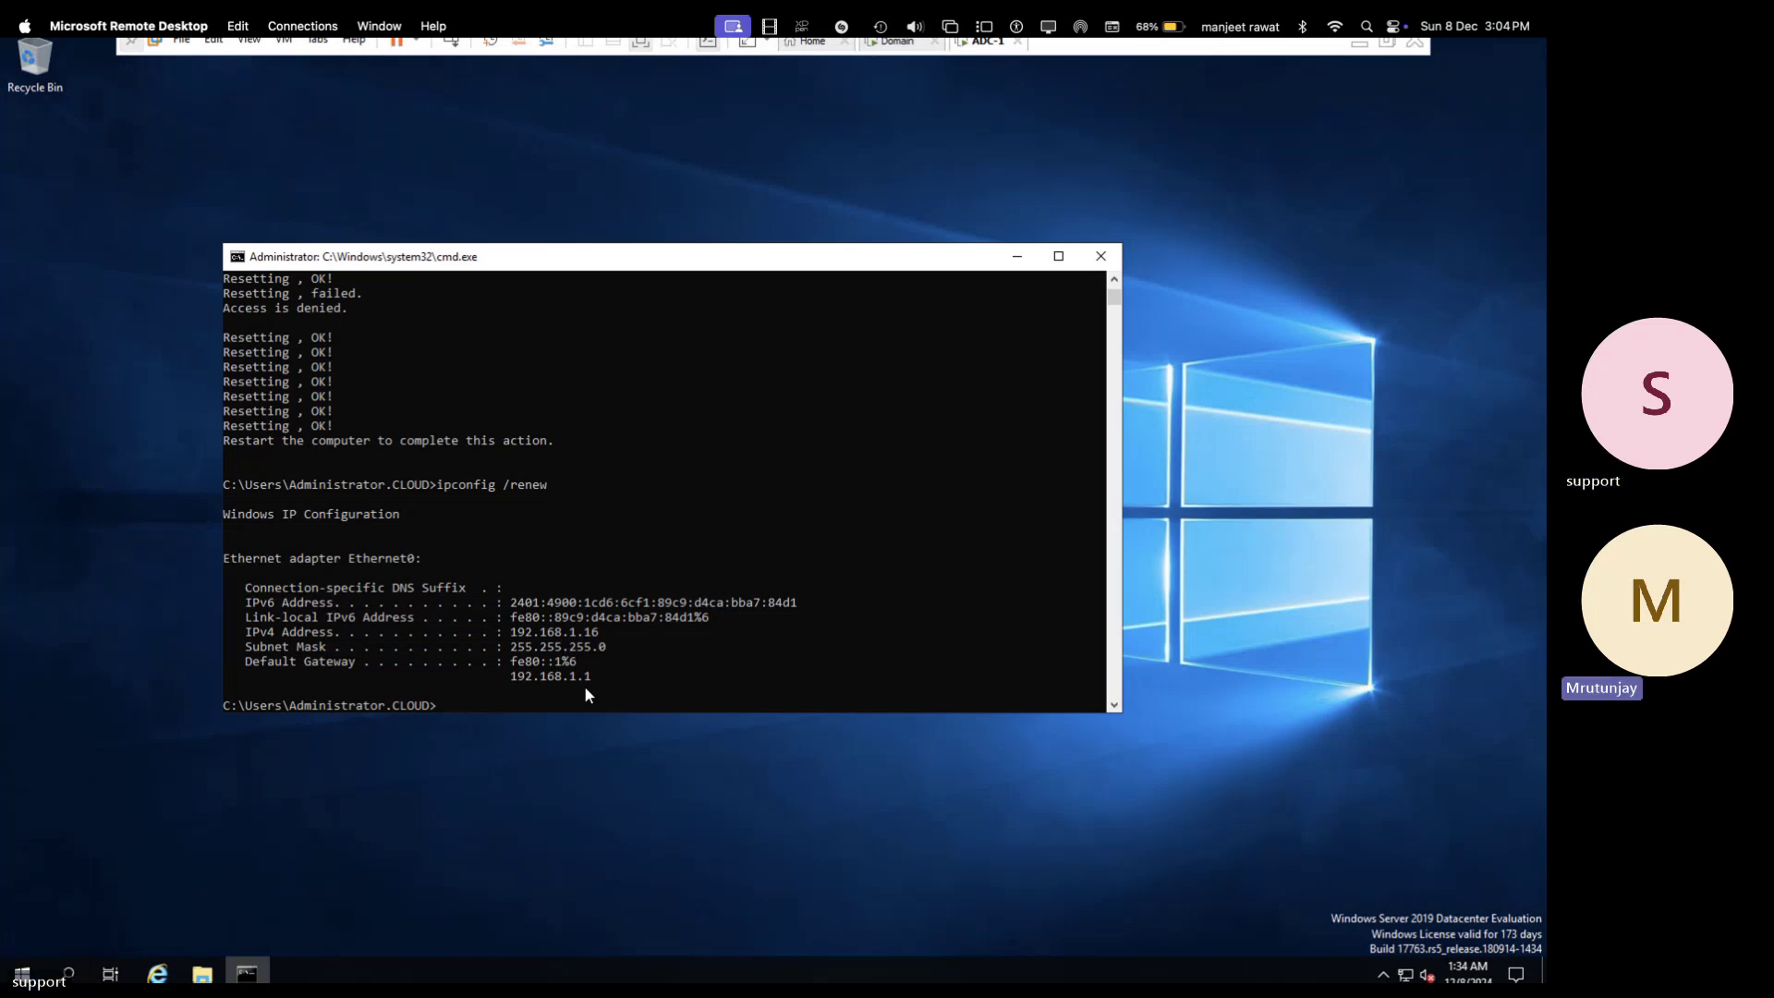
{"action": "type", "text": "ncpa"}
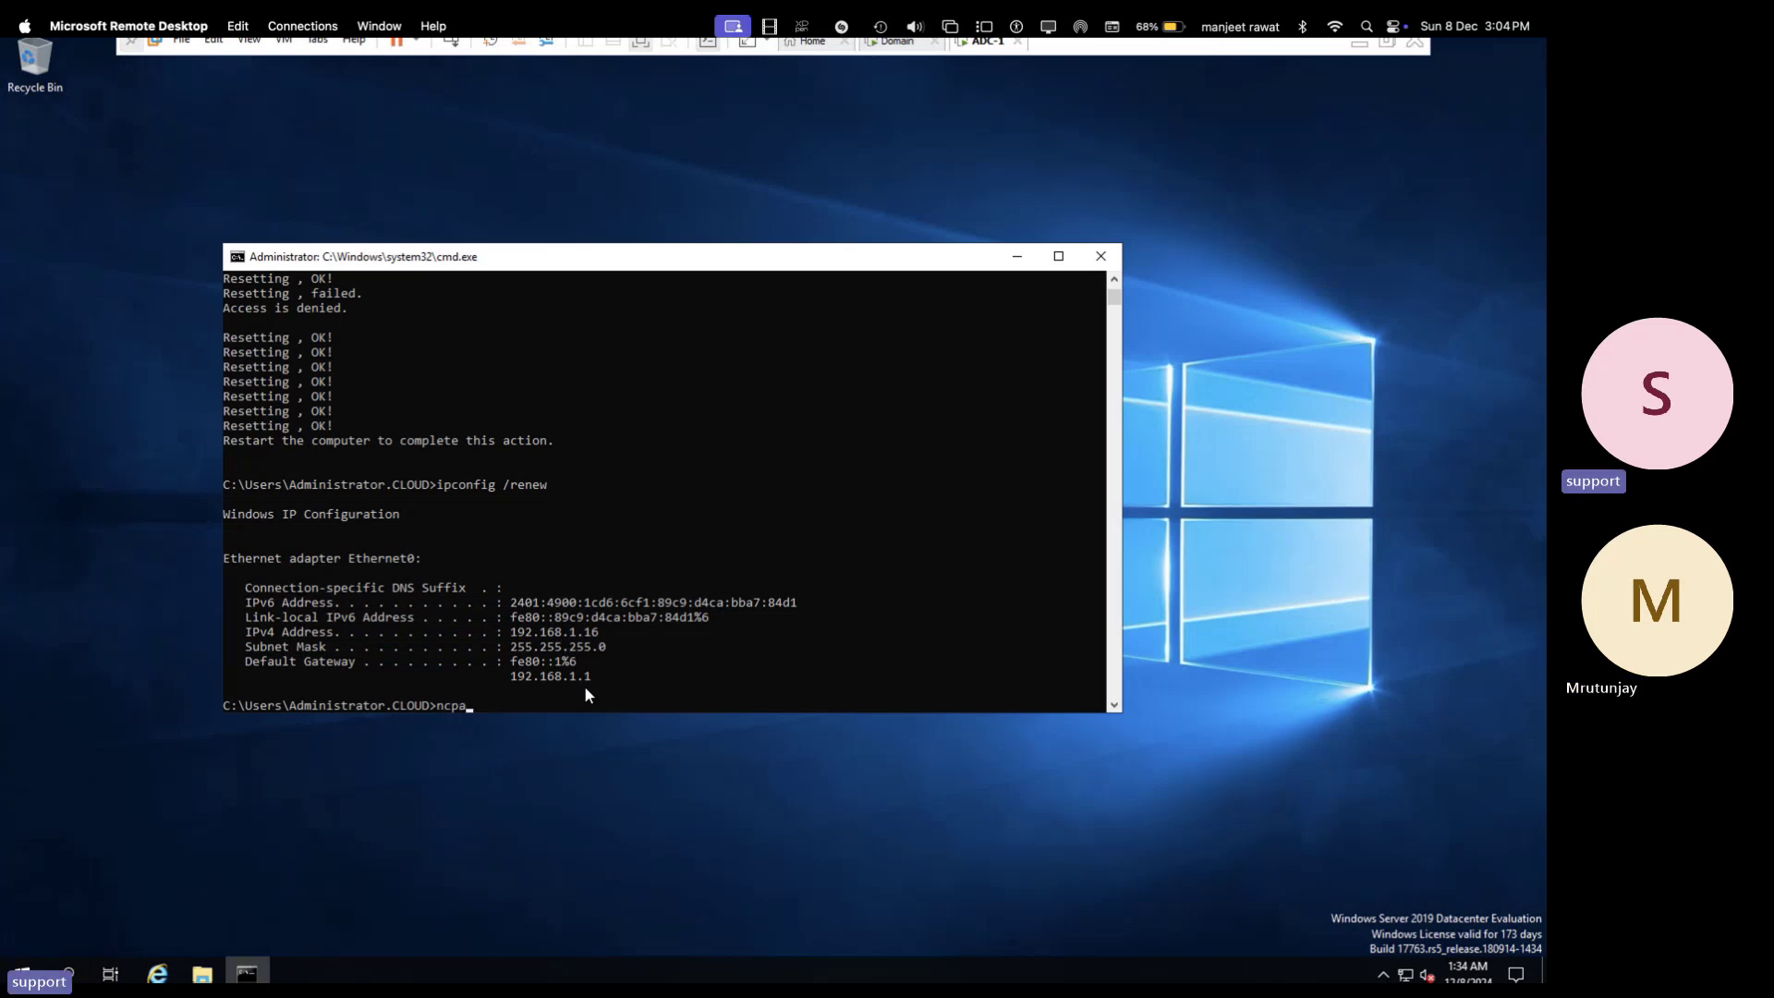
{"action": "type", "text": ".cpl"}
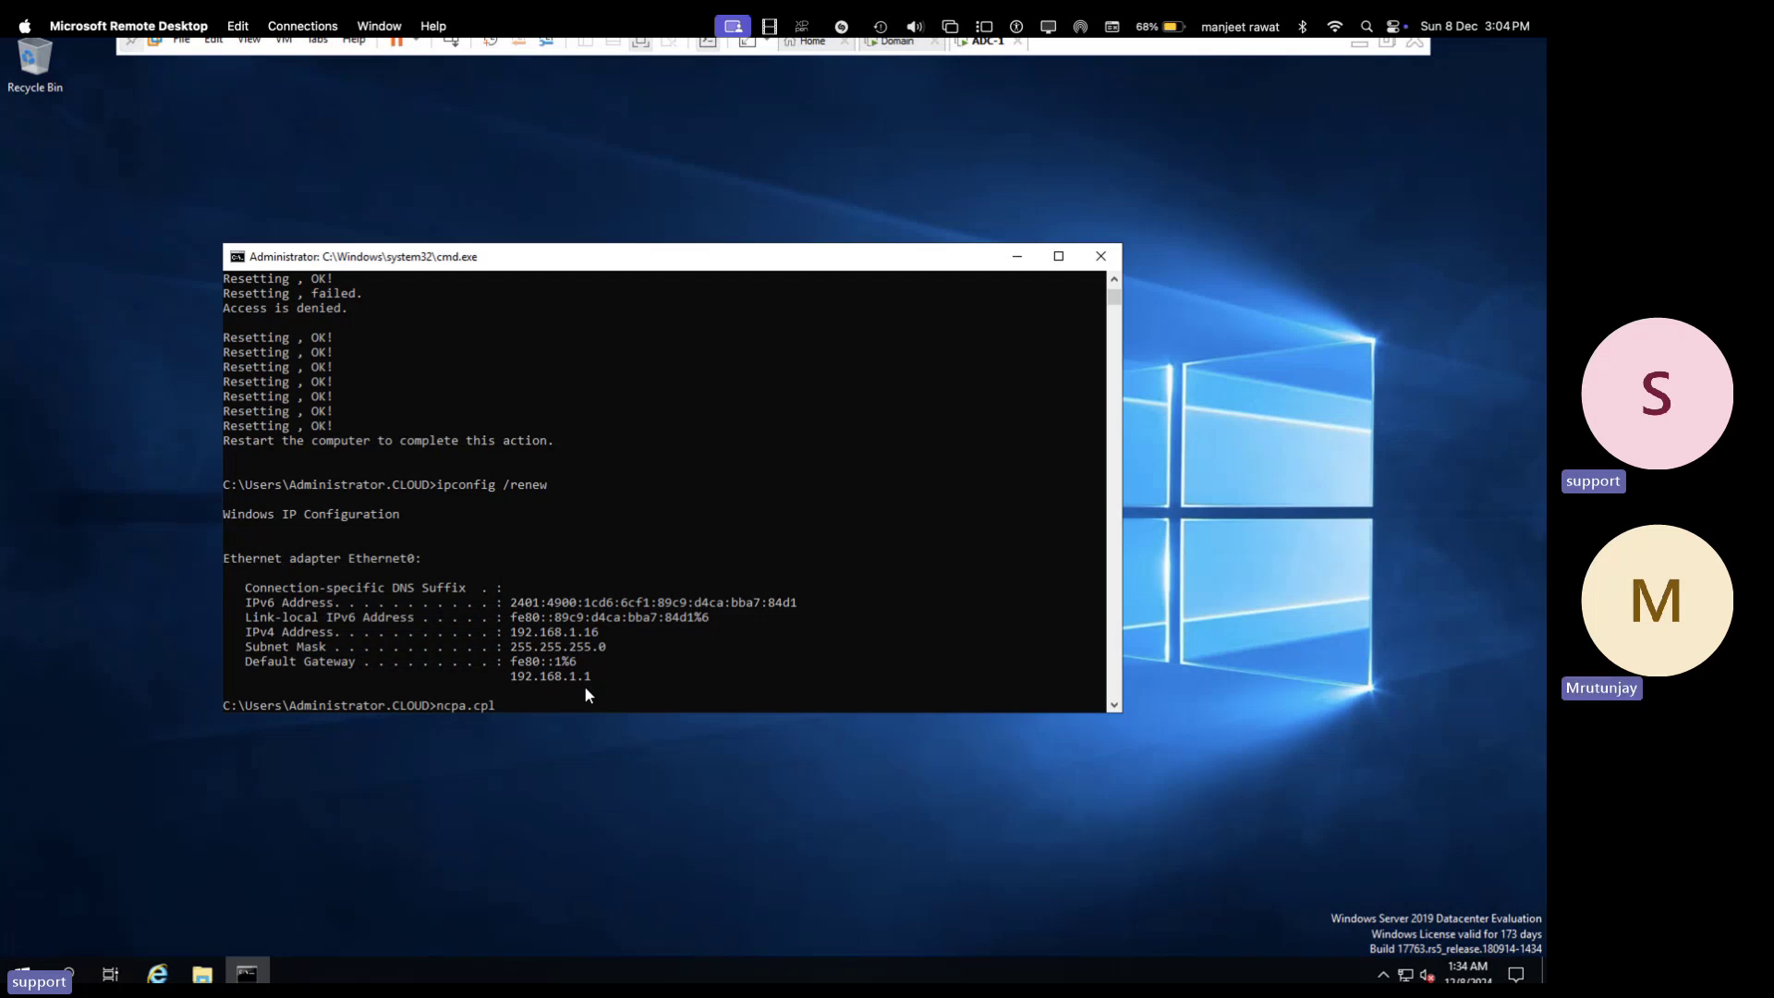
{"action": "key", "text": "Return"}
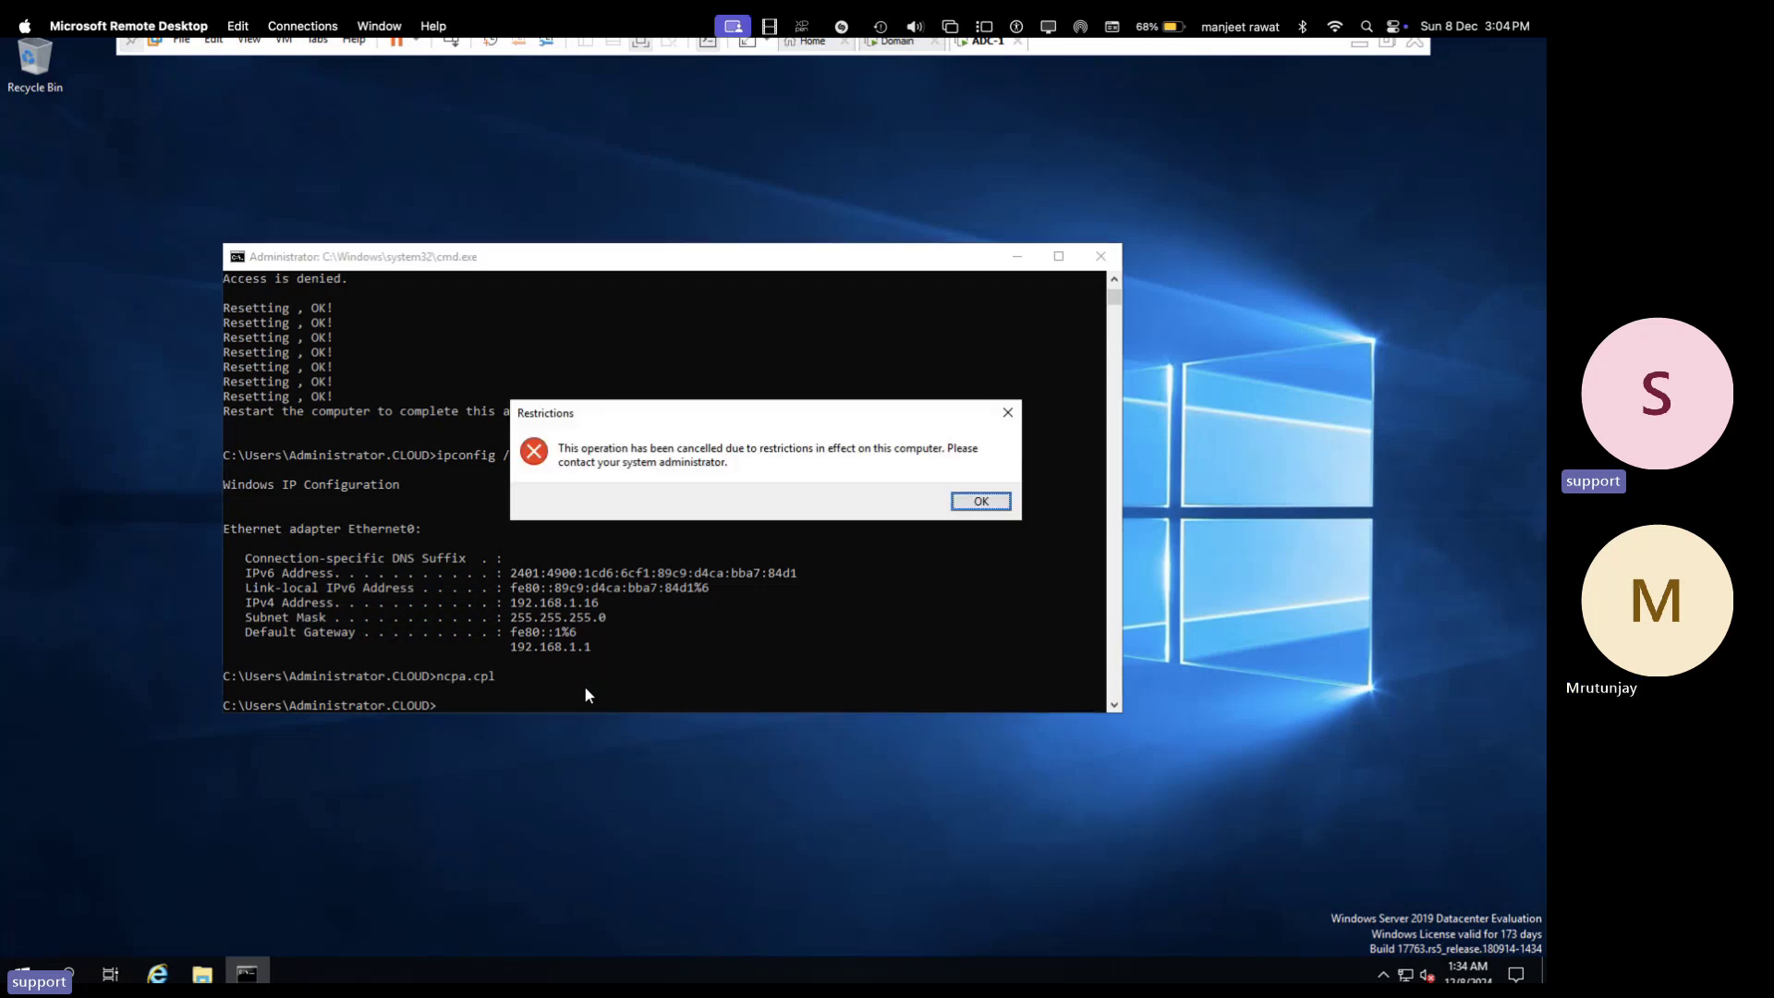
{"action": "left_click", "coordinate": [981, 501]}
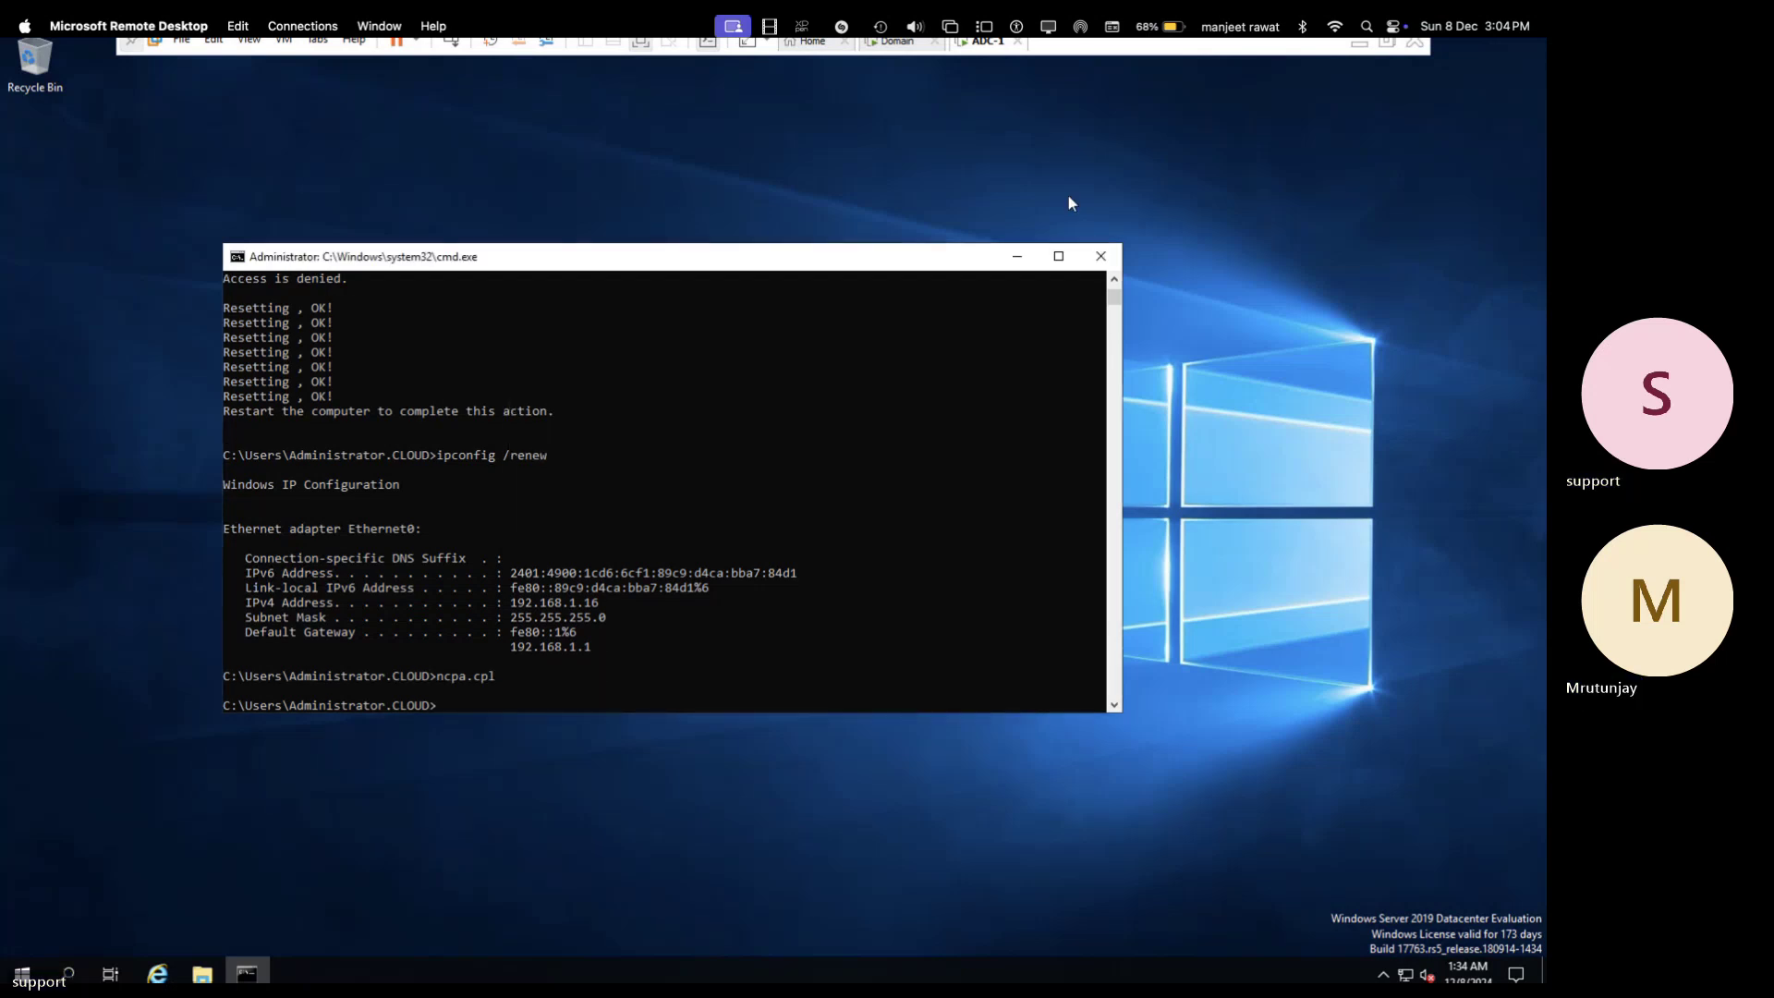
{"action": "left_click", "coordinate": [898, 46]}
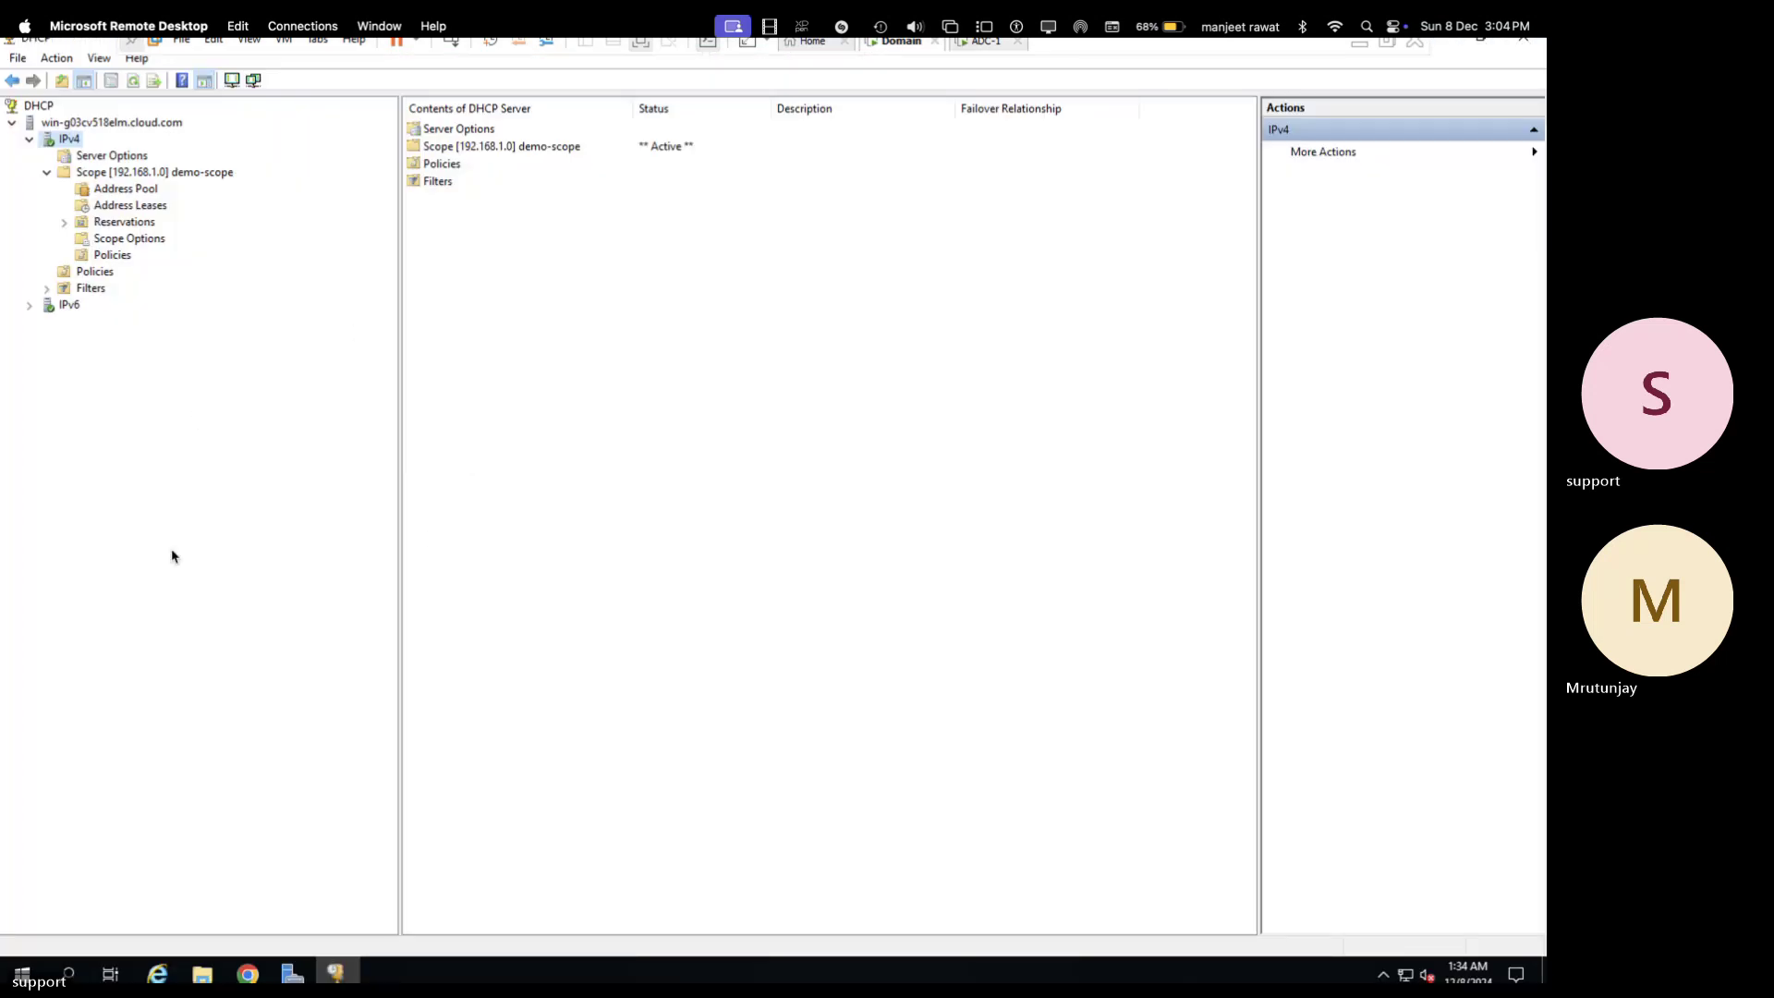
- Close the DHCP console and Server Manager
{"action": "key", "text": "super+r"}
{"action": "type", "text": "h"}
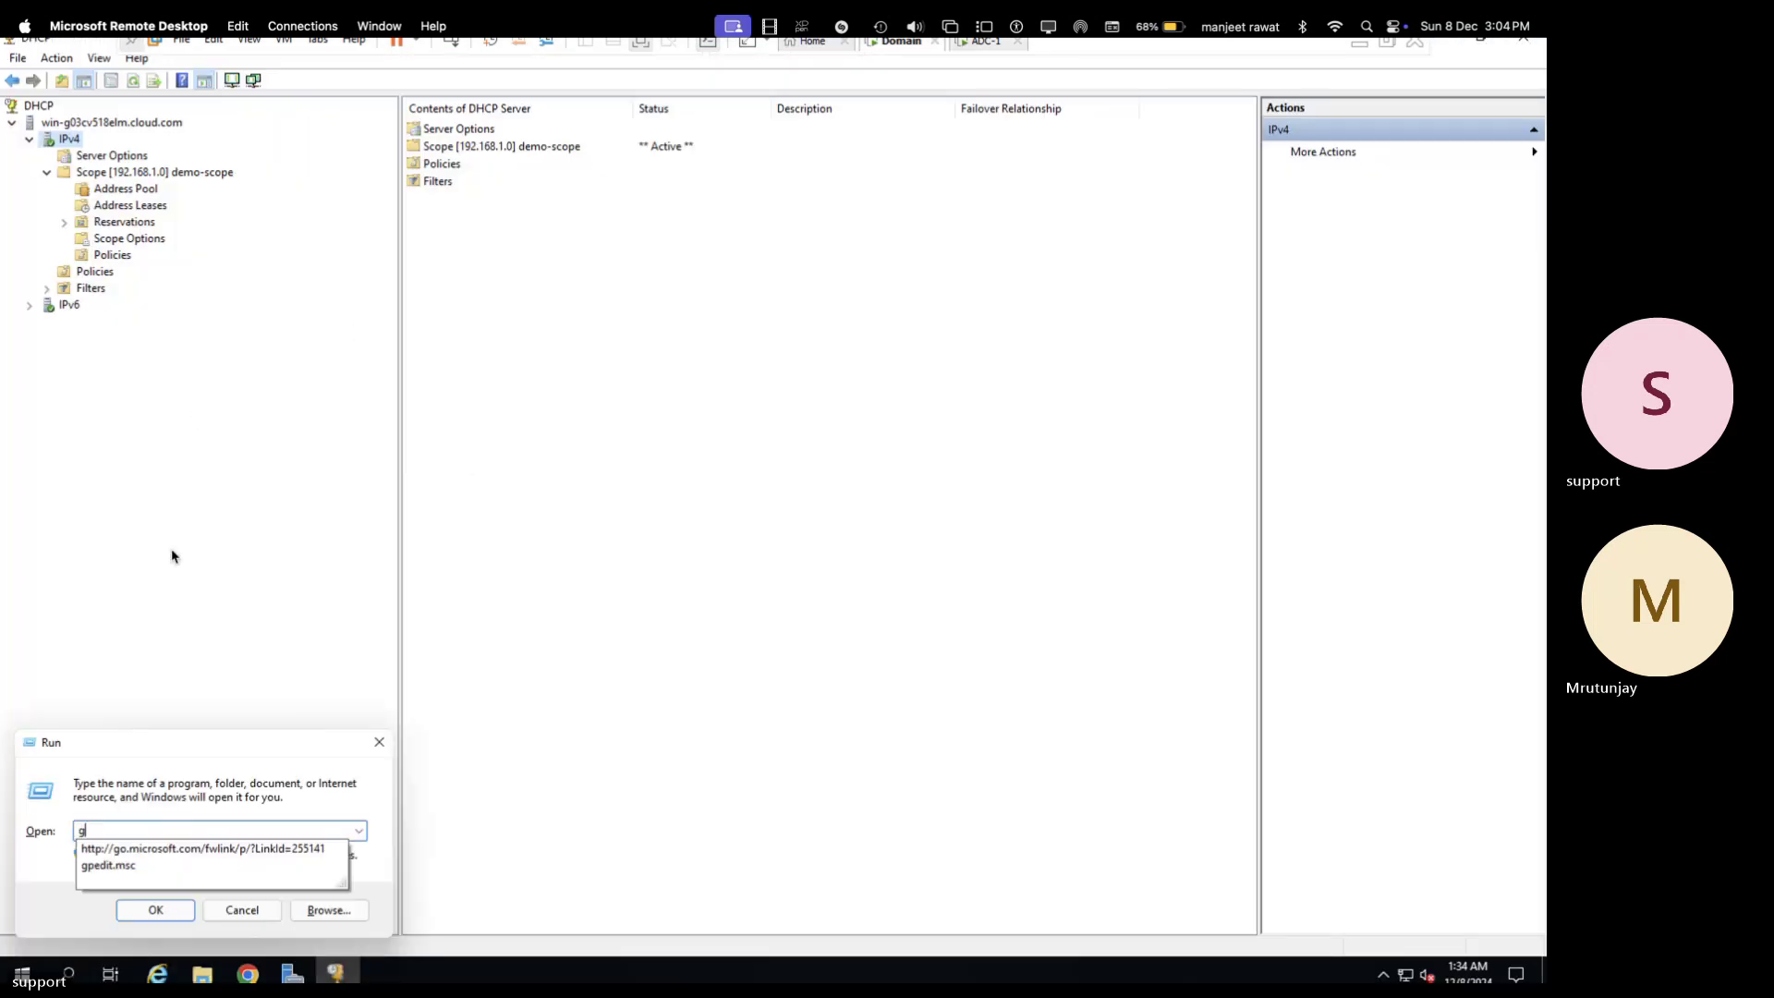
{"action": "key", "text": "Escape"}
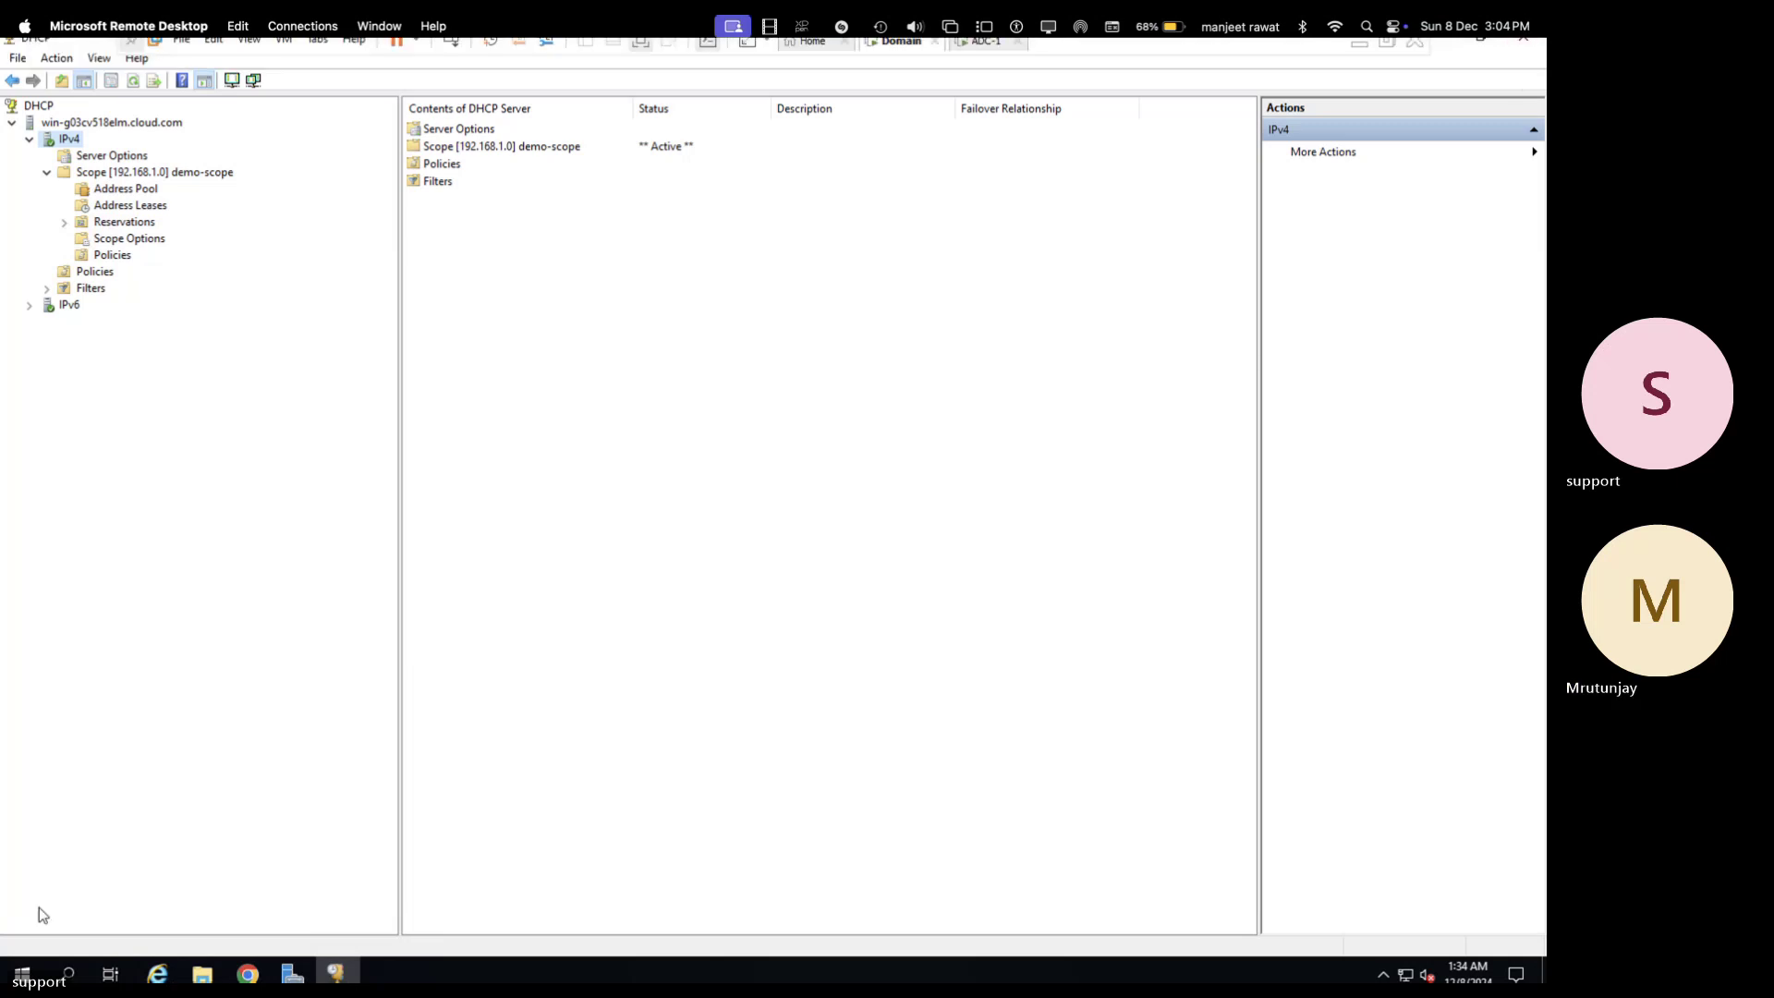
{"action": "left_click", "coordinate": [1527, 51]}
{"action": "left_click", "coordinate": [1525, 42]}
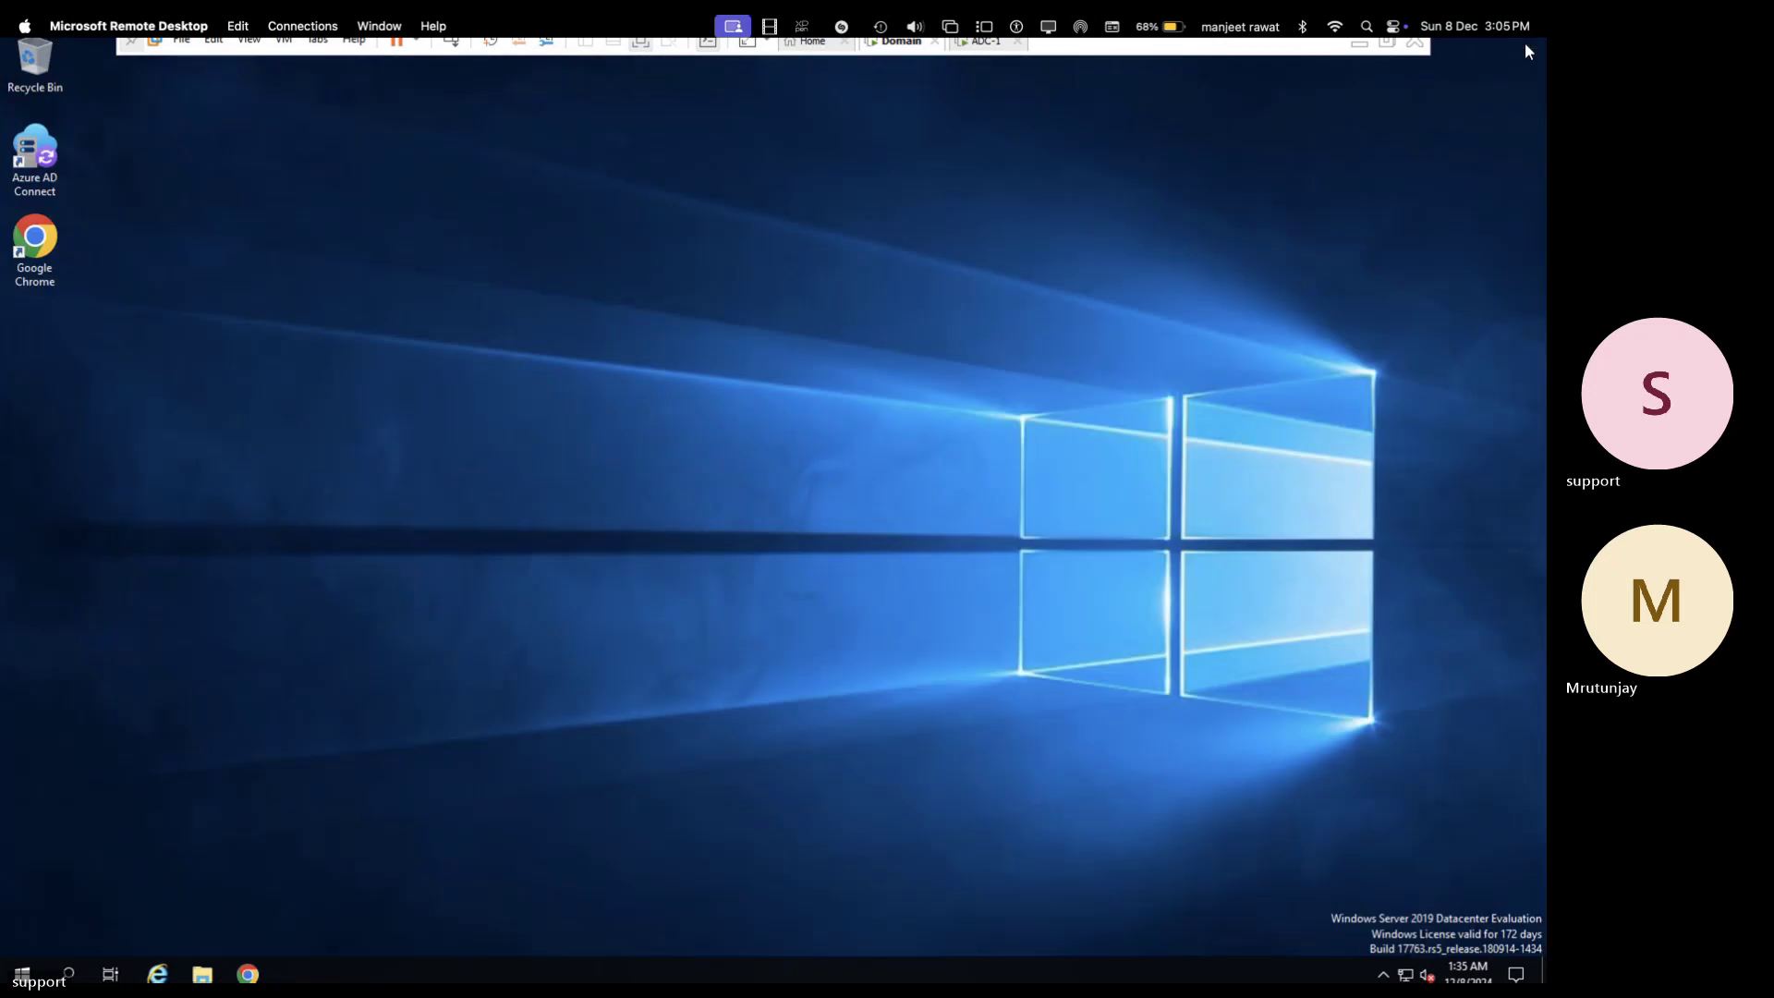
- Launch Group Policy Management from the Run dialog
{"action": "right_click", "coordinate": [35, 944]}
{"action": "left_click", "coordinate": [74, 877]}
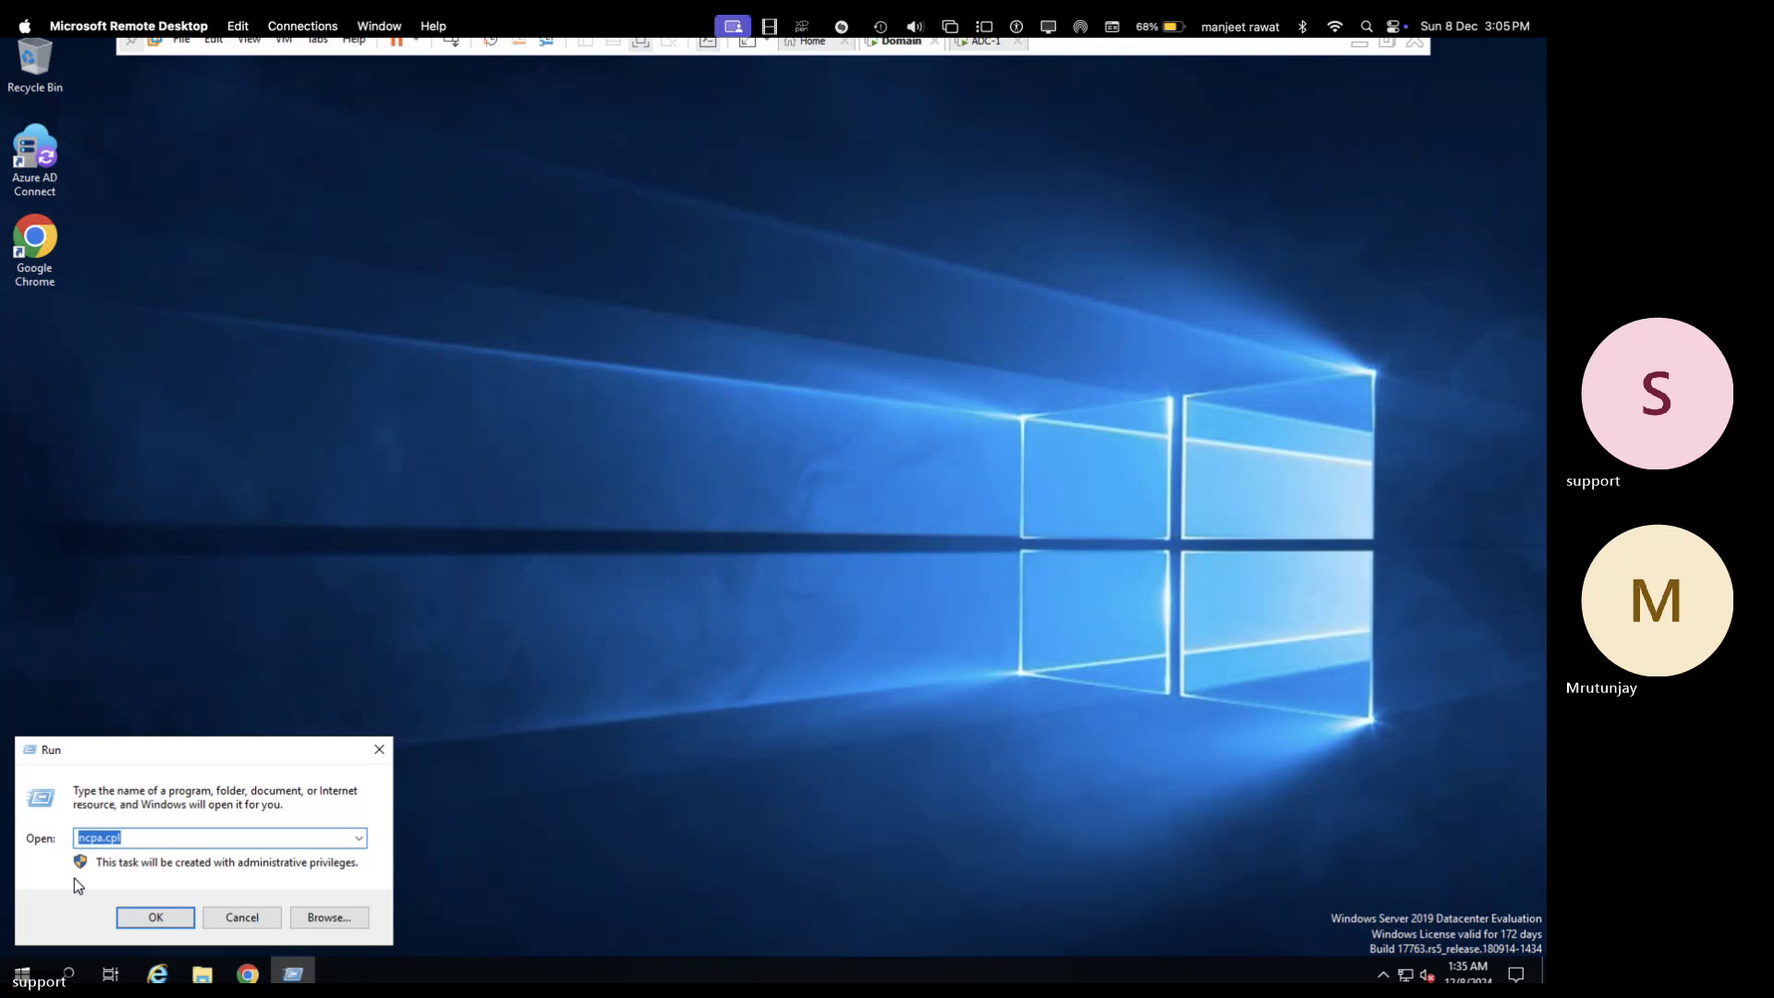
{"action": "type", "text": "gp"}
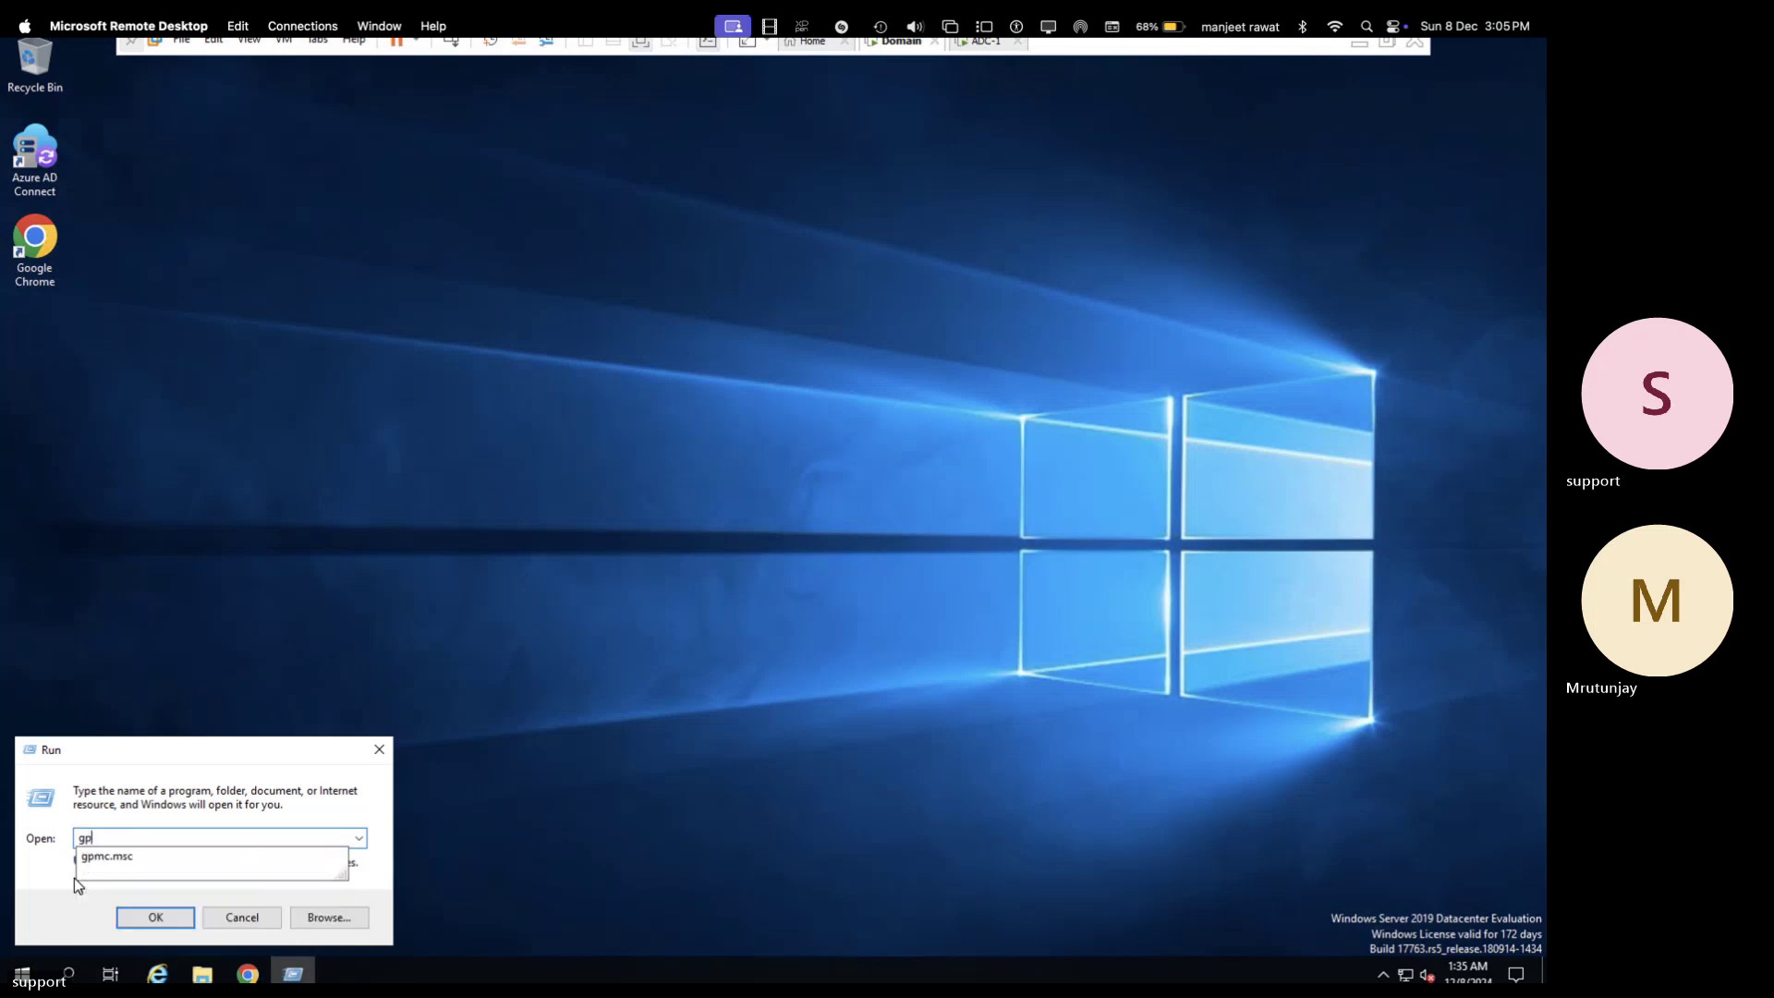
{"action": "key", "text": "Down"}
{"action": "key", "text": "Return"}
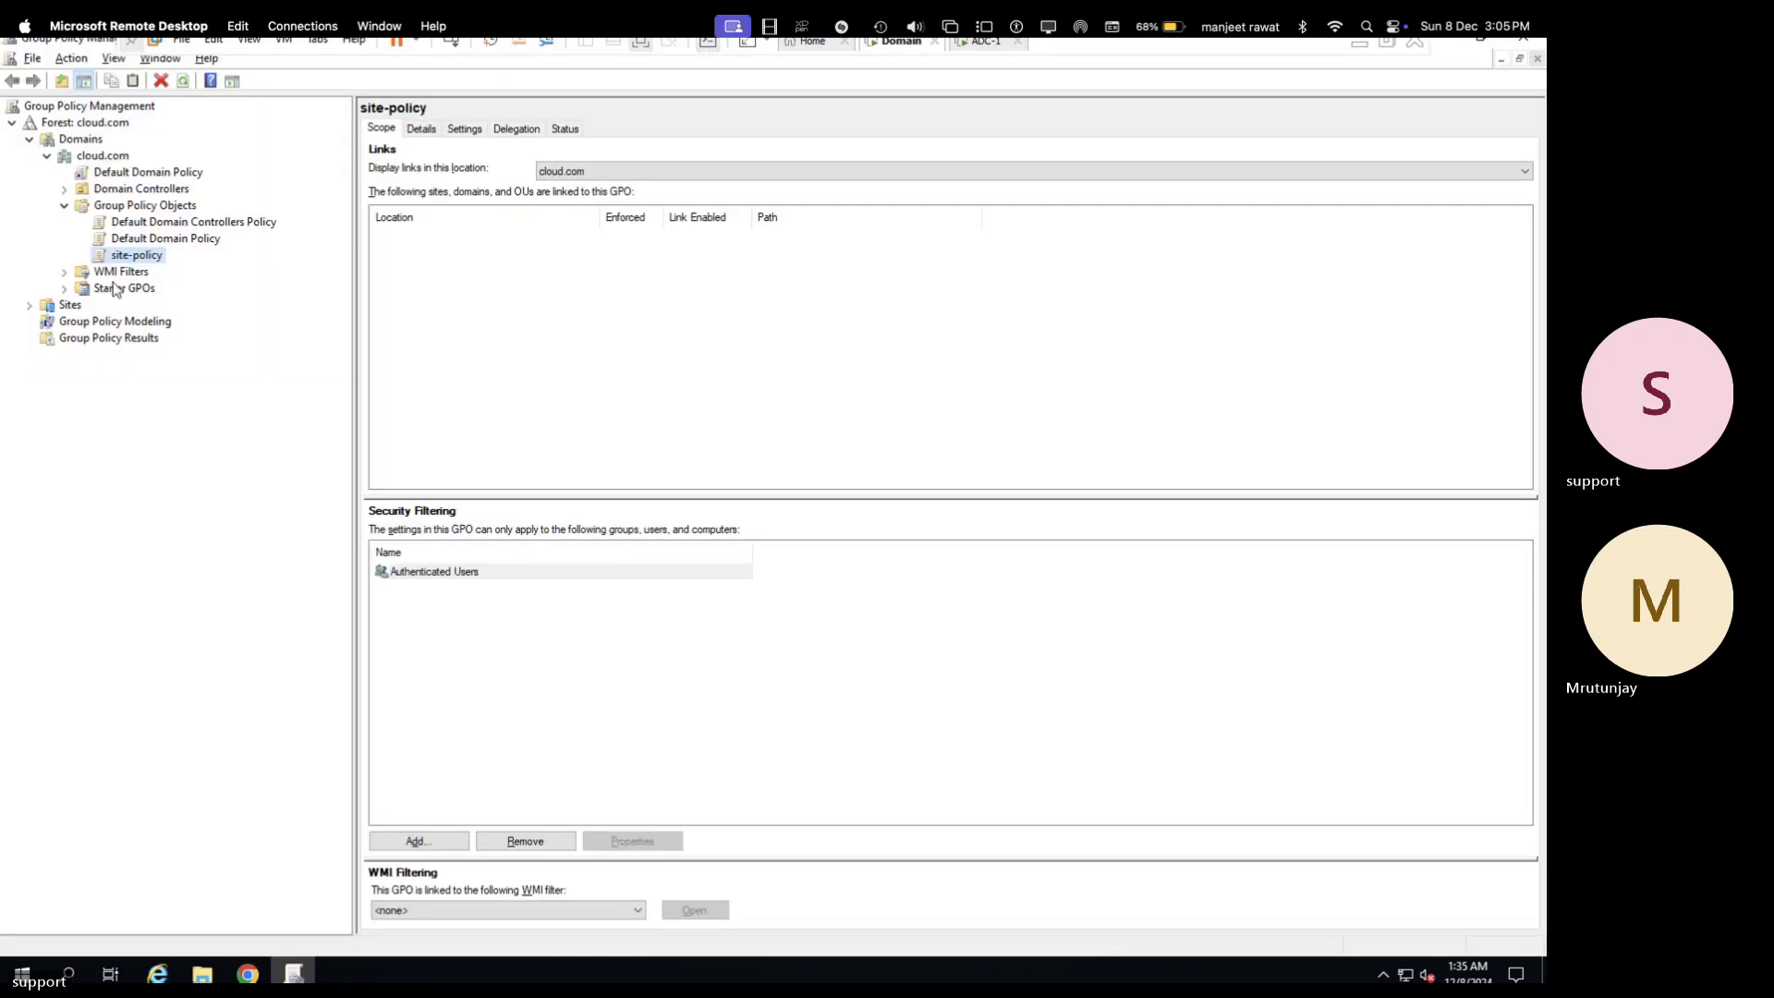
- Remove the Pune-Branch site from the Sites list
{"action": "right_click", "coordinate": [138, 258]}
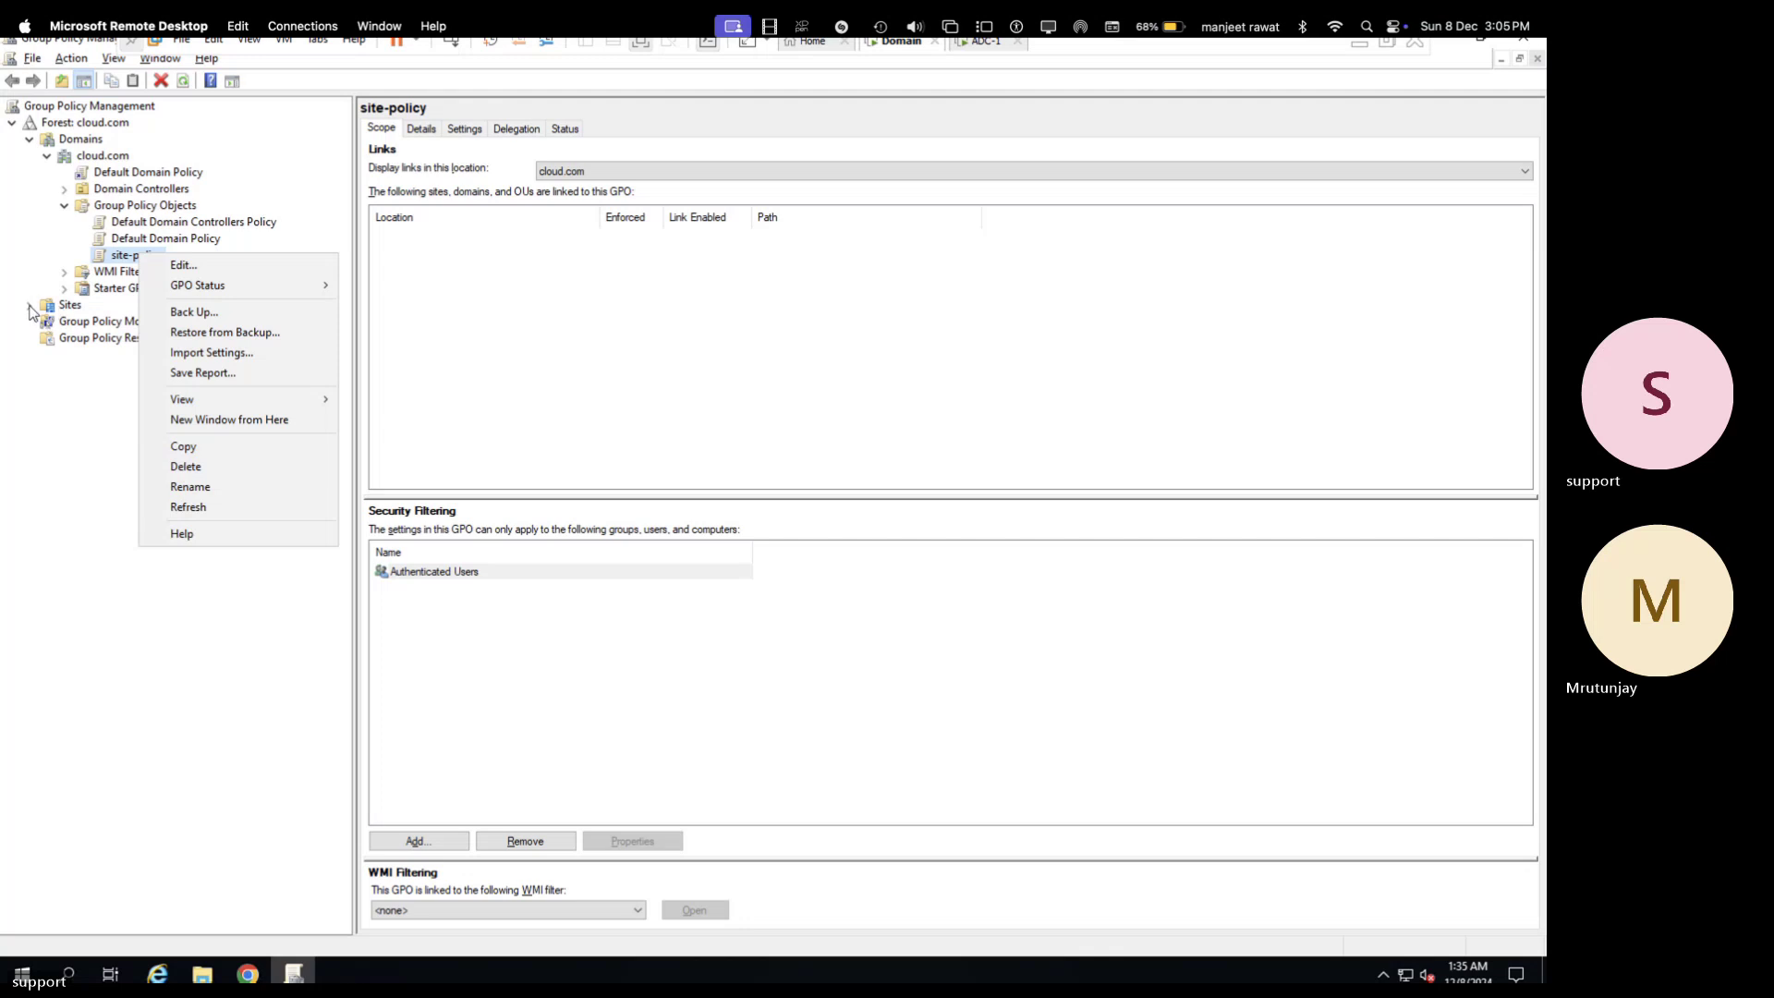
{"action": "left_click", "coordinate": [28, 305]}
{"action": "right_click", "coordinate": [106, 323]}
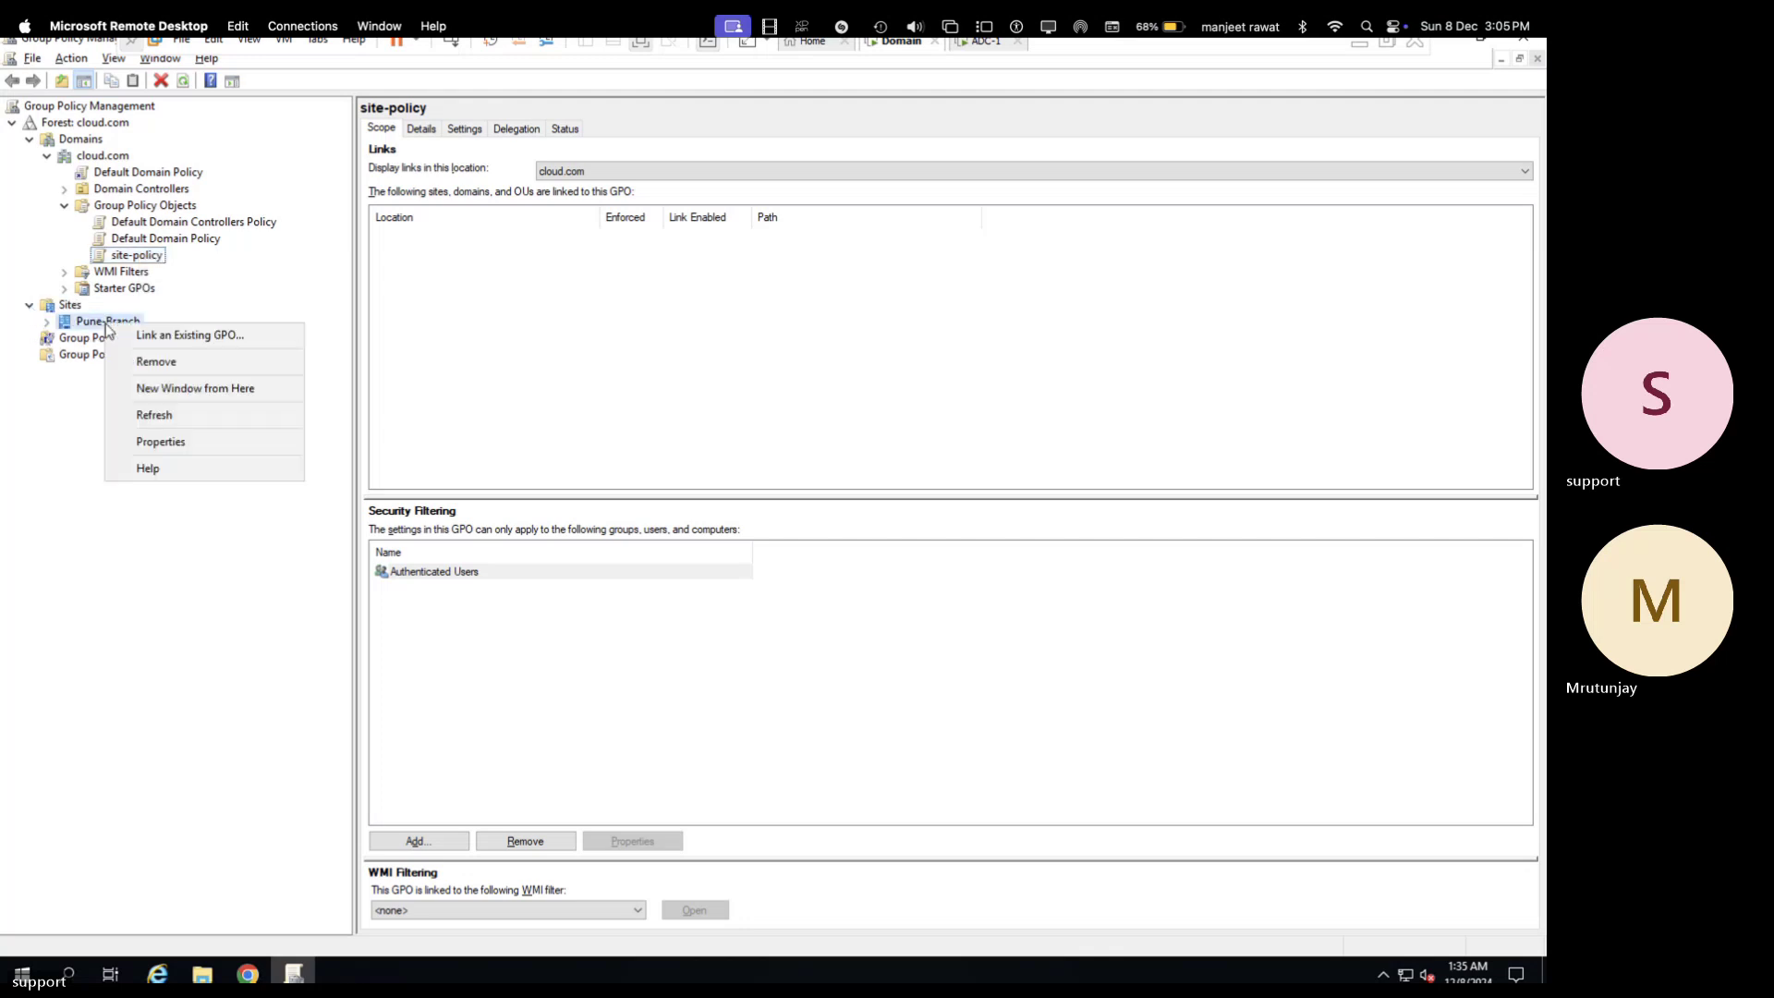
{"action": "left_click", "coordinate": [167, 367]}
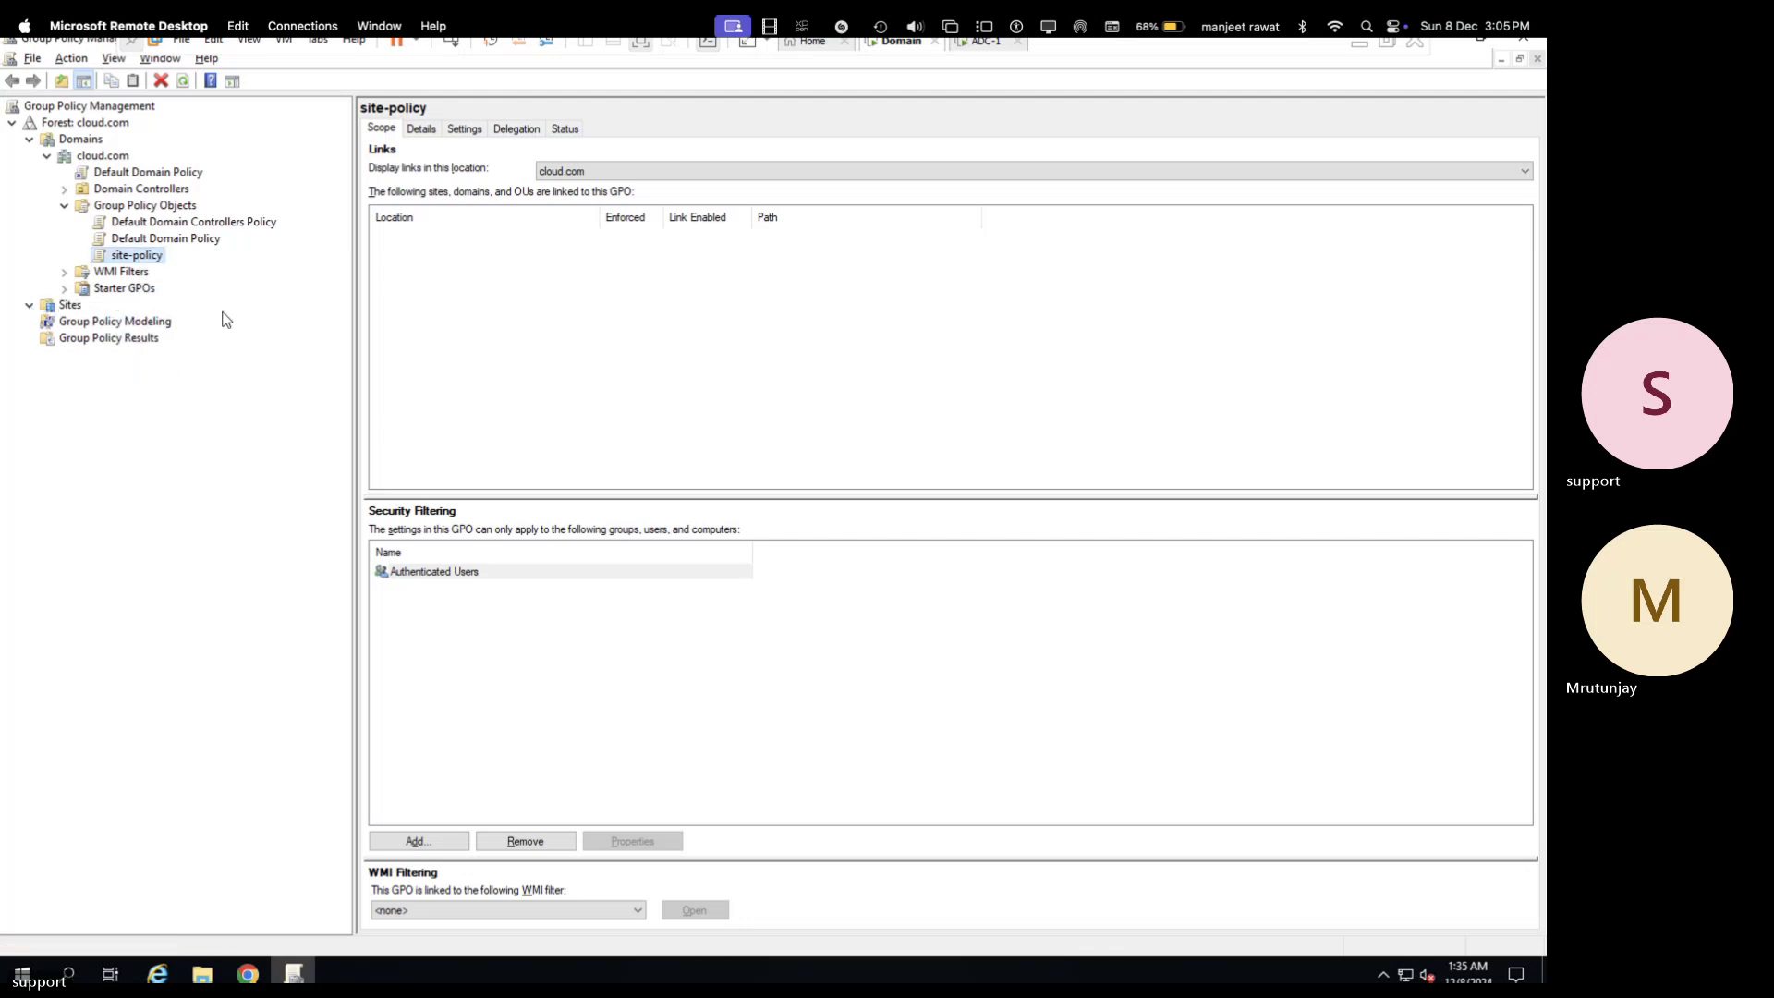
- Delete the site-policy GPO and return to the ADC-1 server session
{"action": "right_click", "coordinate": [139, 266]}
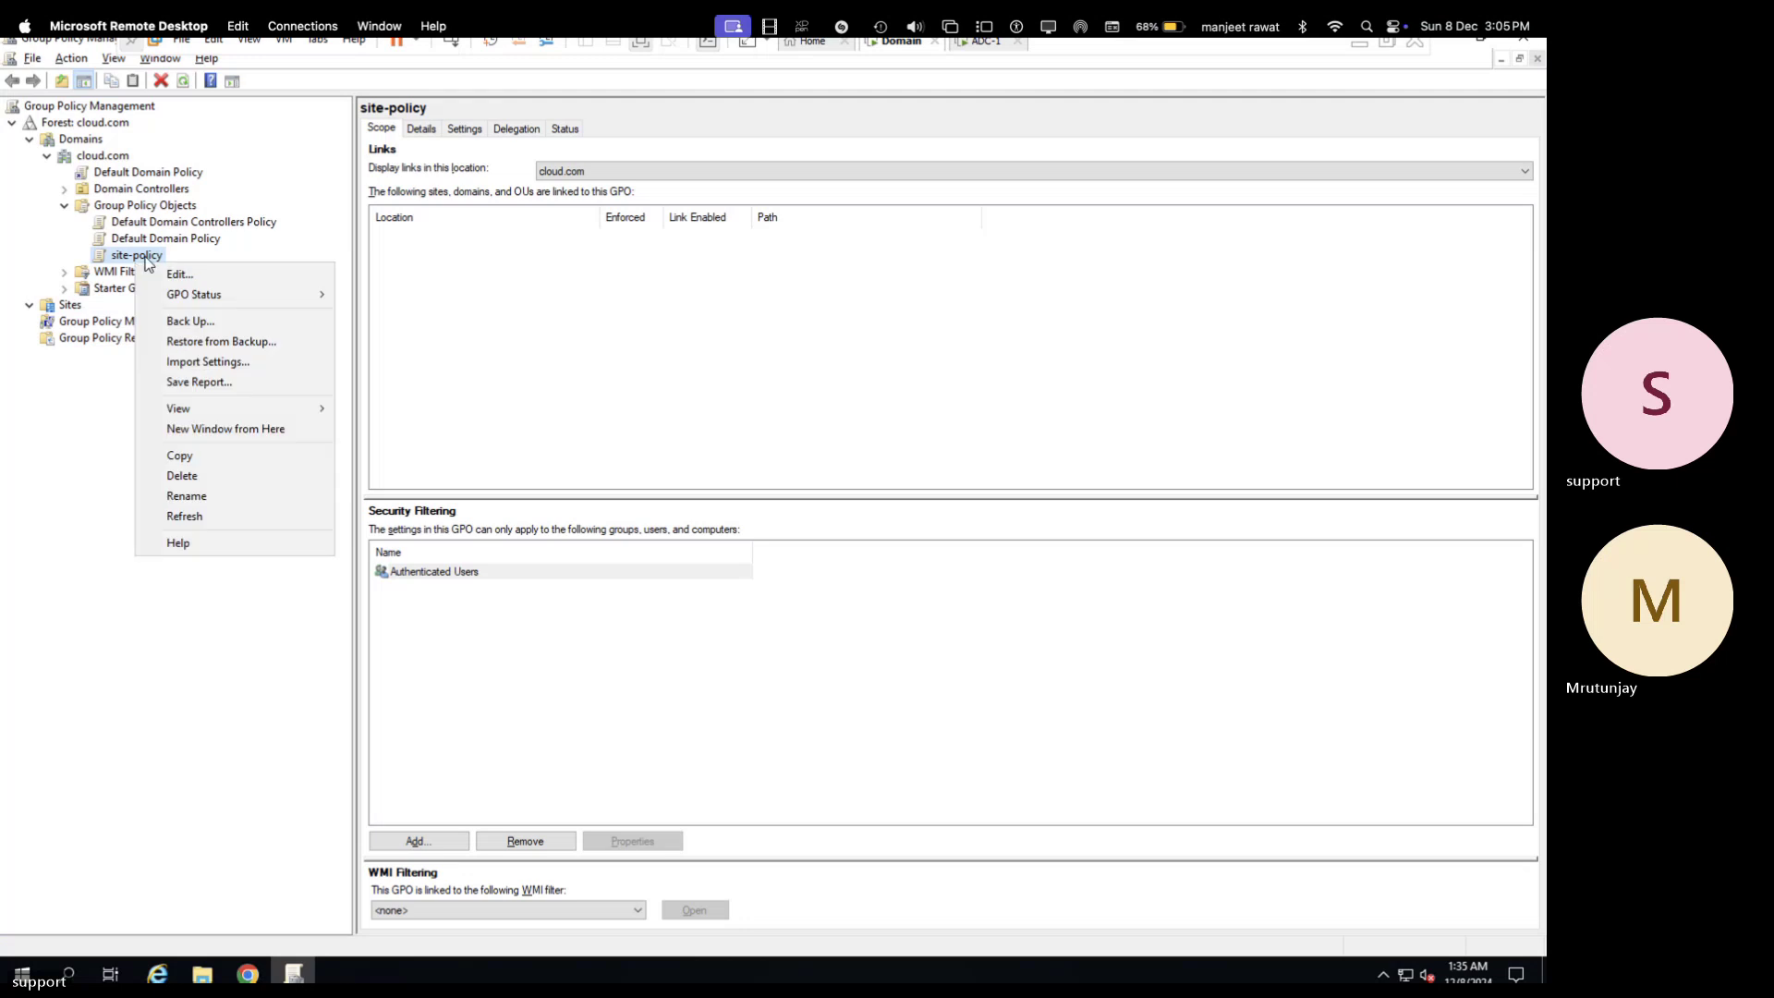
{"action": "left_click", "coordinate": [187, 476]}
{"action": "left_click", "coordinate": [814, 508]}
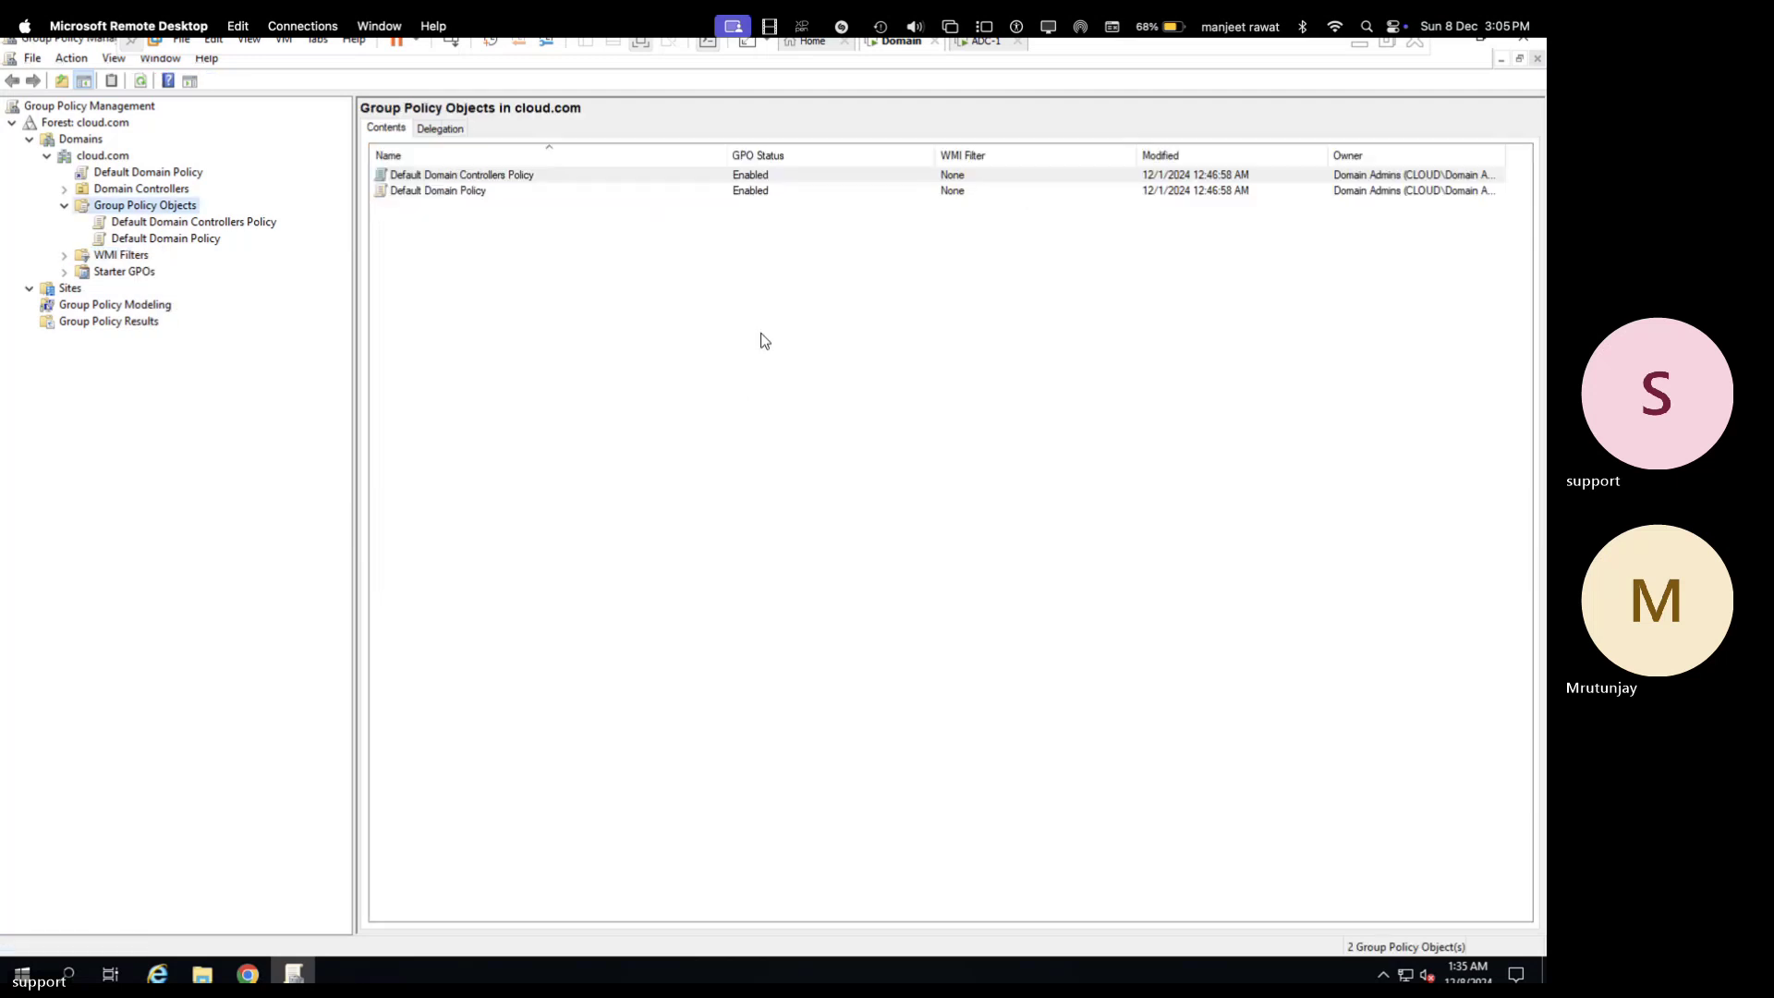
{"action": "left_click", "coordinate": [981, 45]}
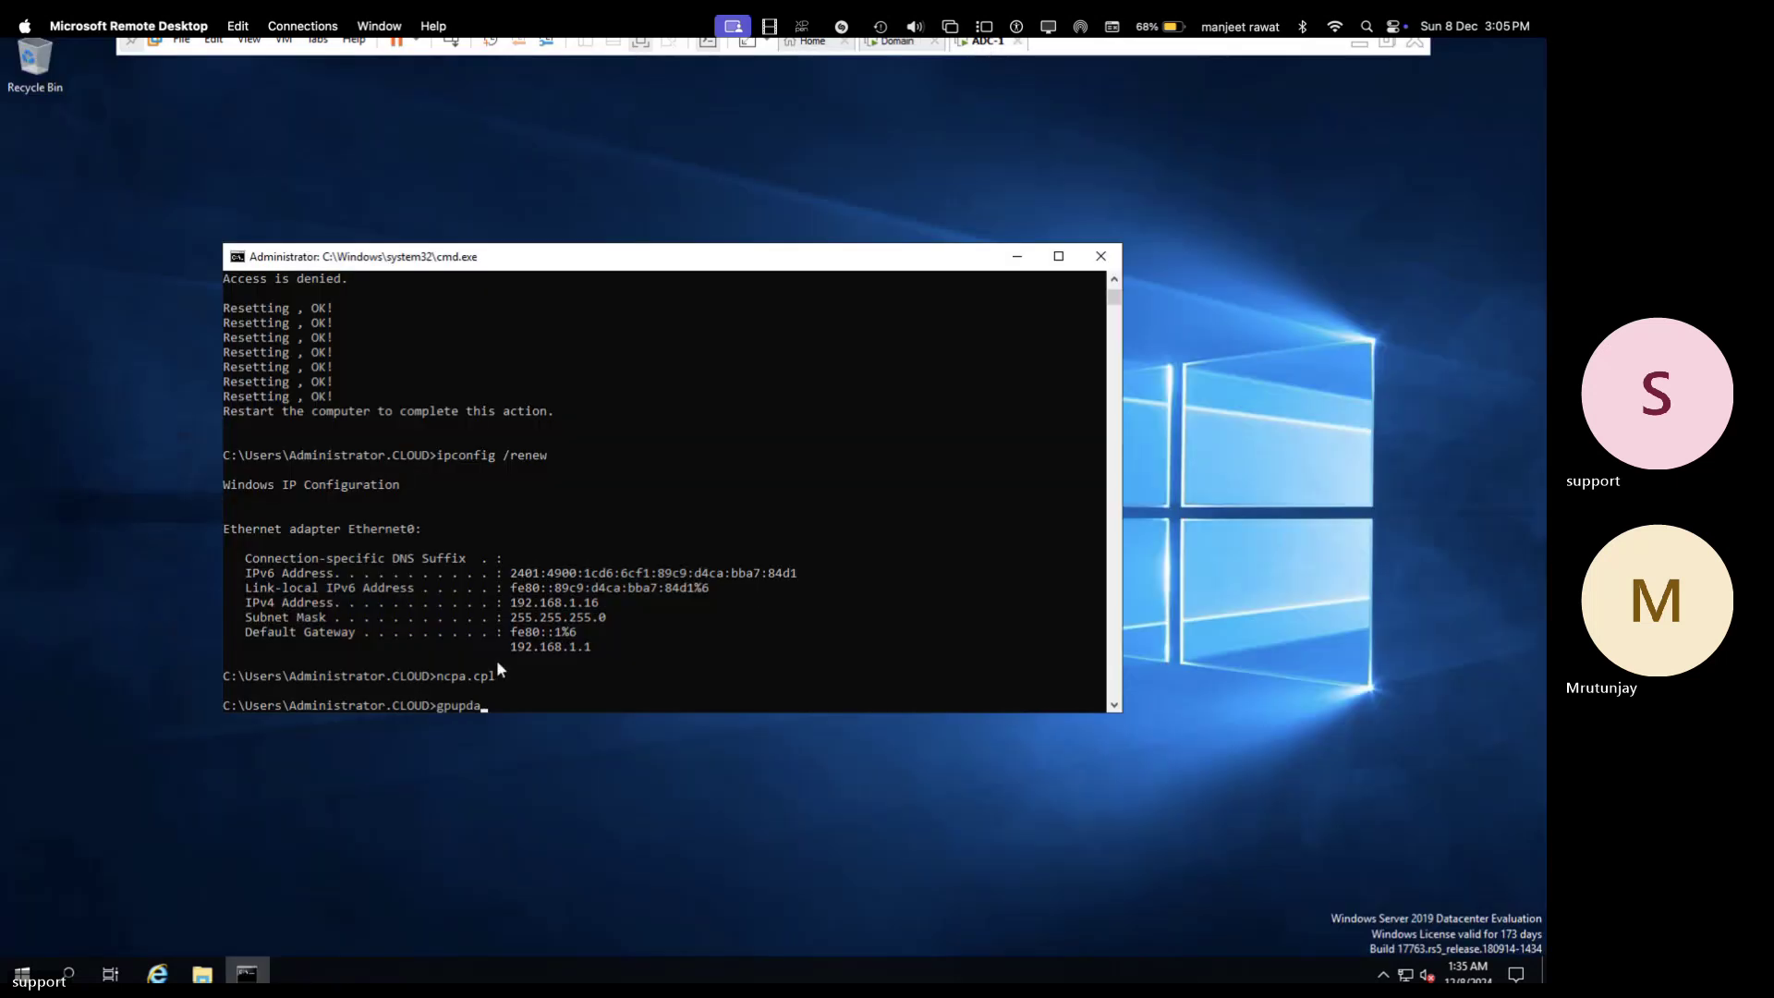
- Run gpupdate, then open Network Connections with ncpa.cpl
{"action": "key", "text": "Return"}
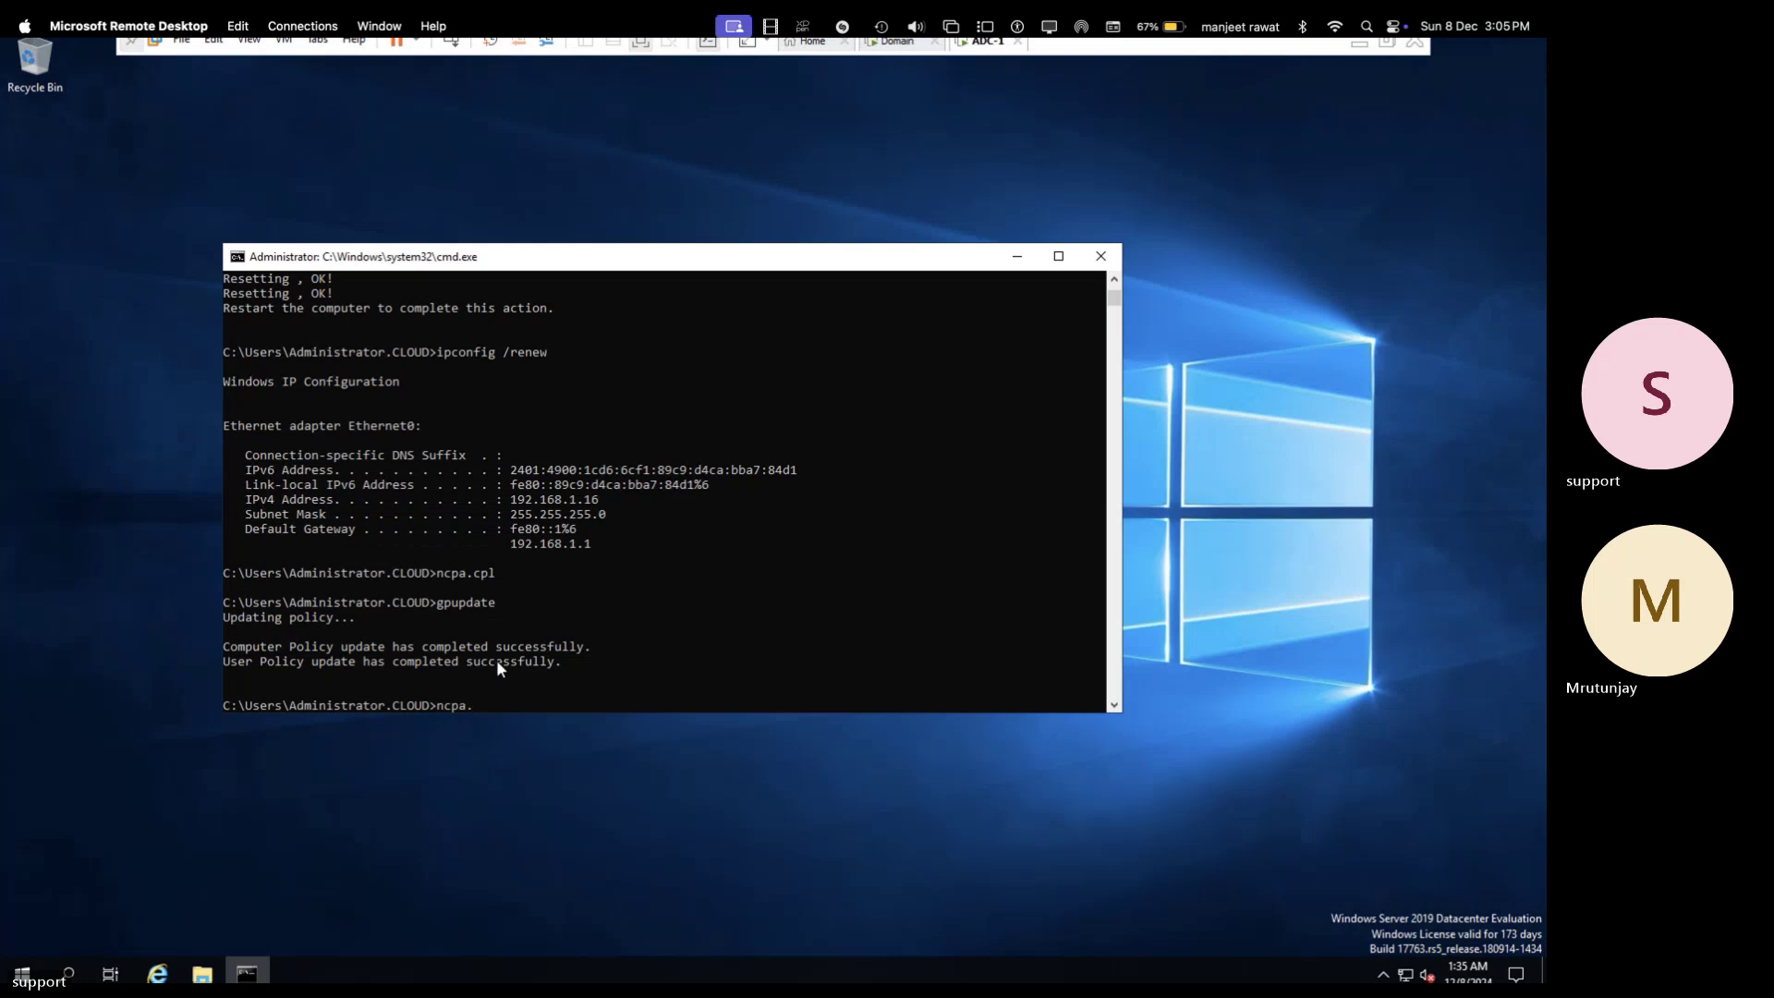
{"action": "type", "text": "pl"}
{"action": "key", "text": "Return"}
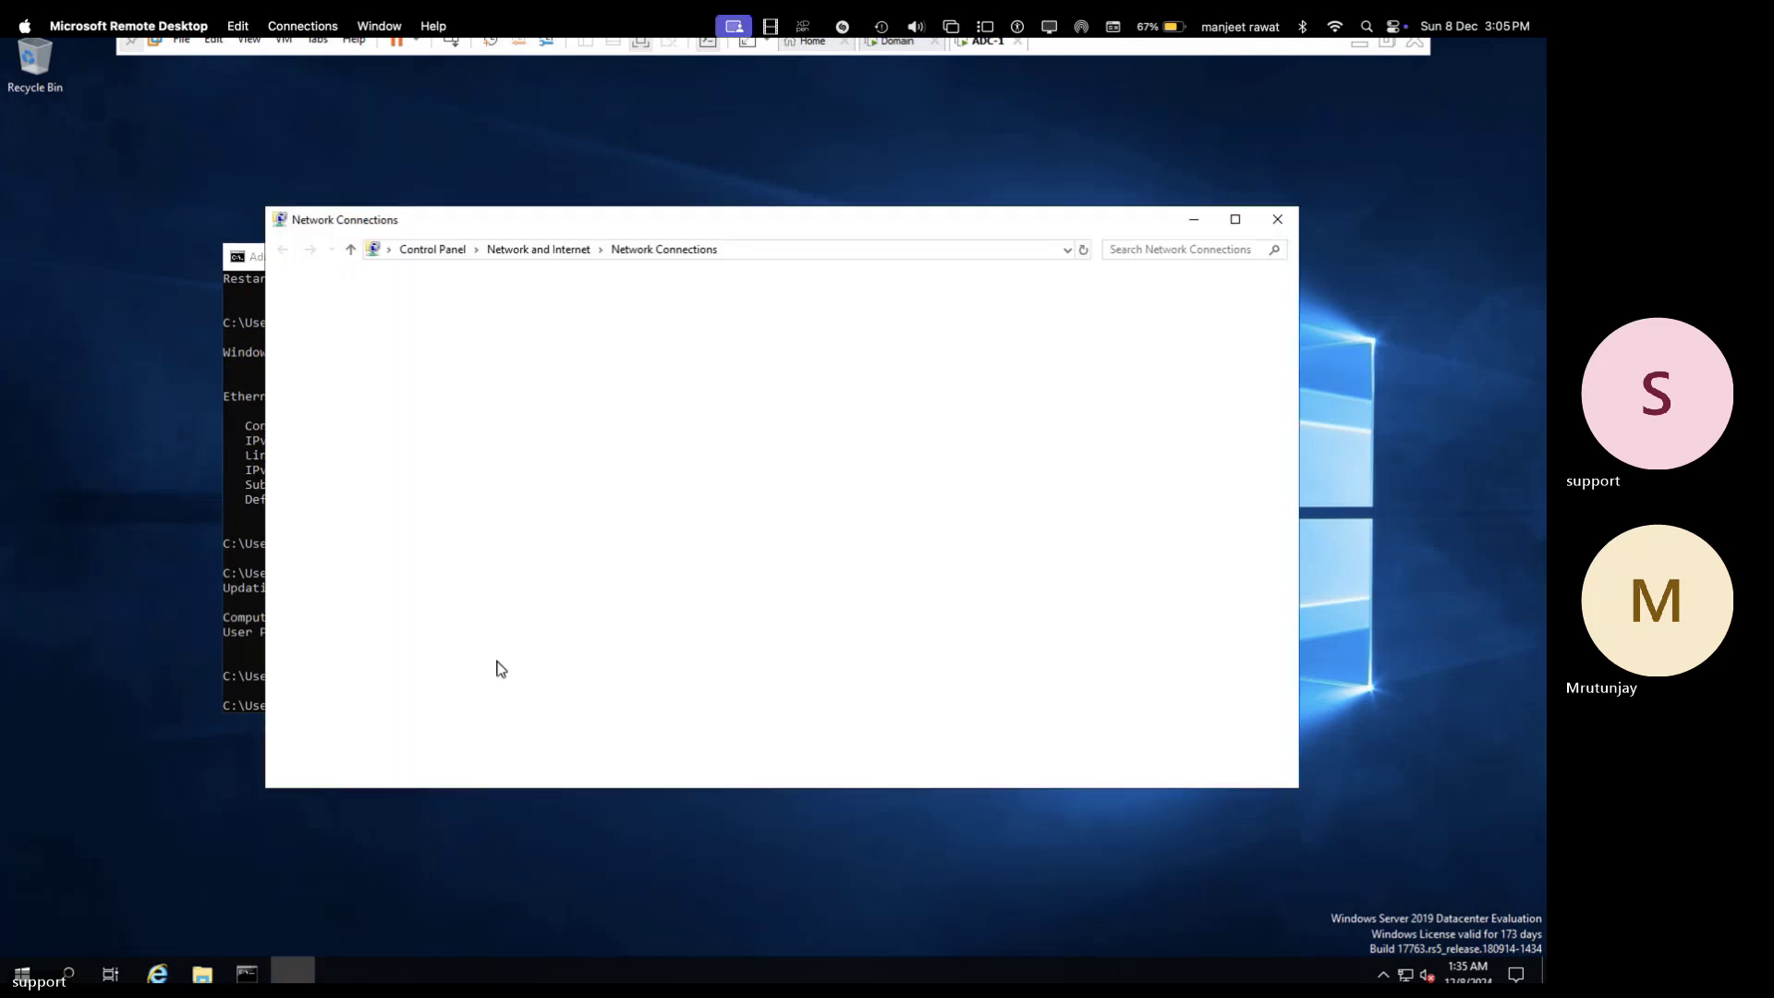
- Review the Ethernet0 status and connection details, then close both dialogs
{"action": "right_click", "coordinate": [396, 339]}
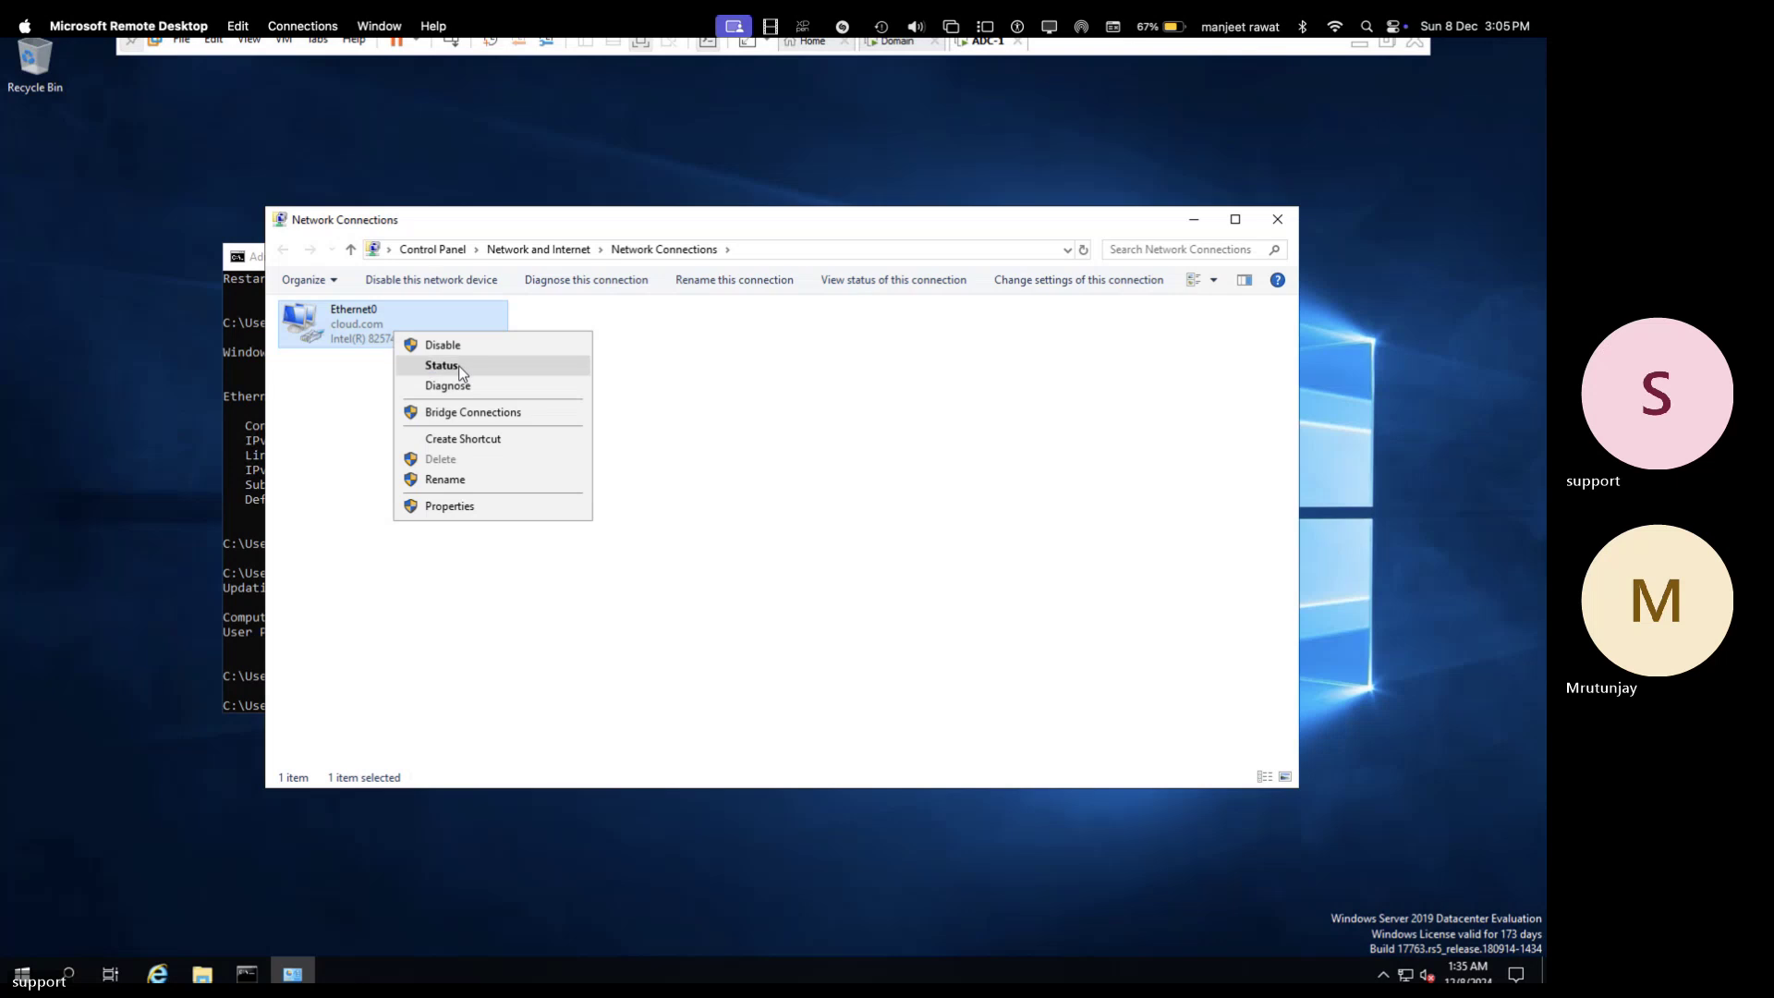
{"action": "left_click", "coordinate": [458, 364]}
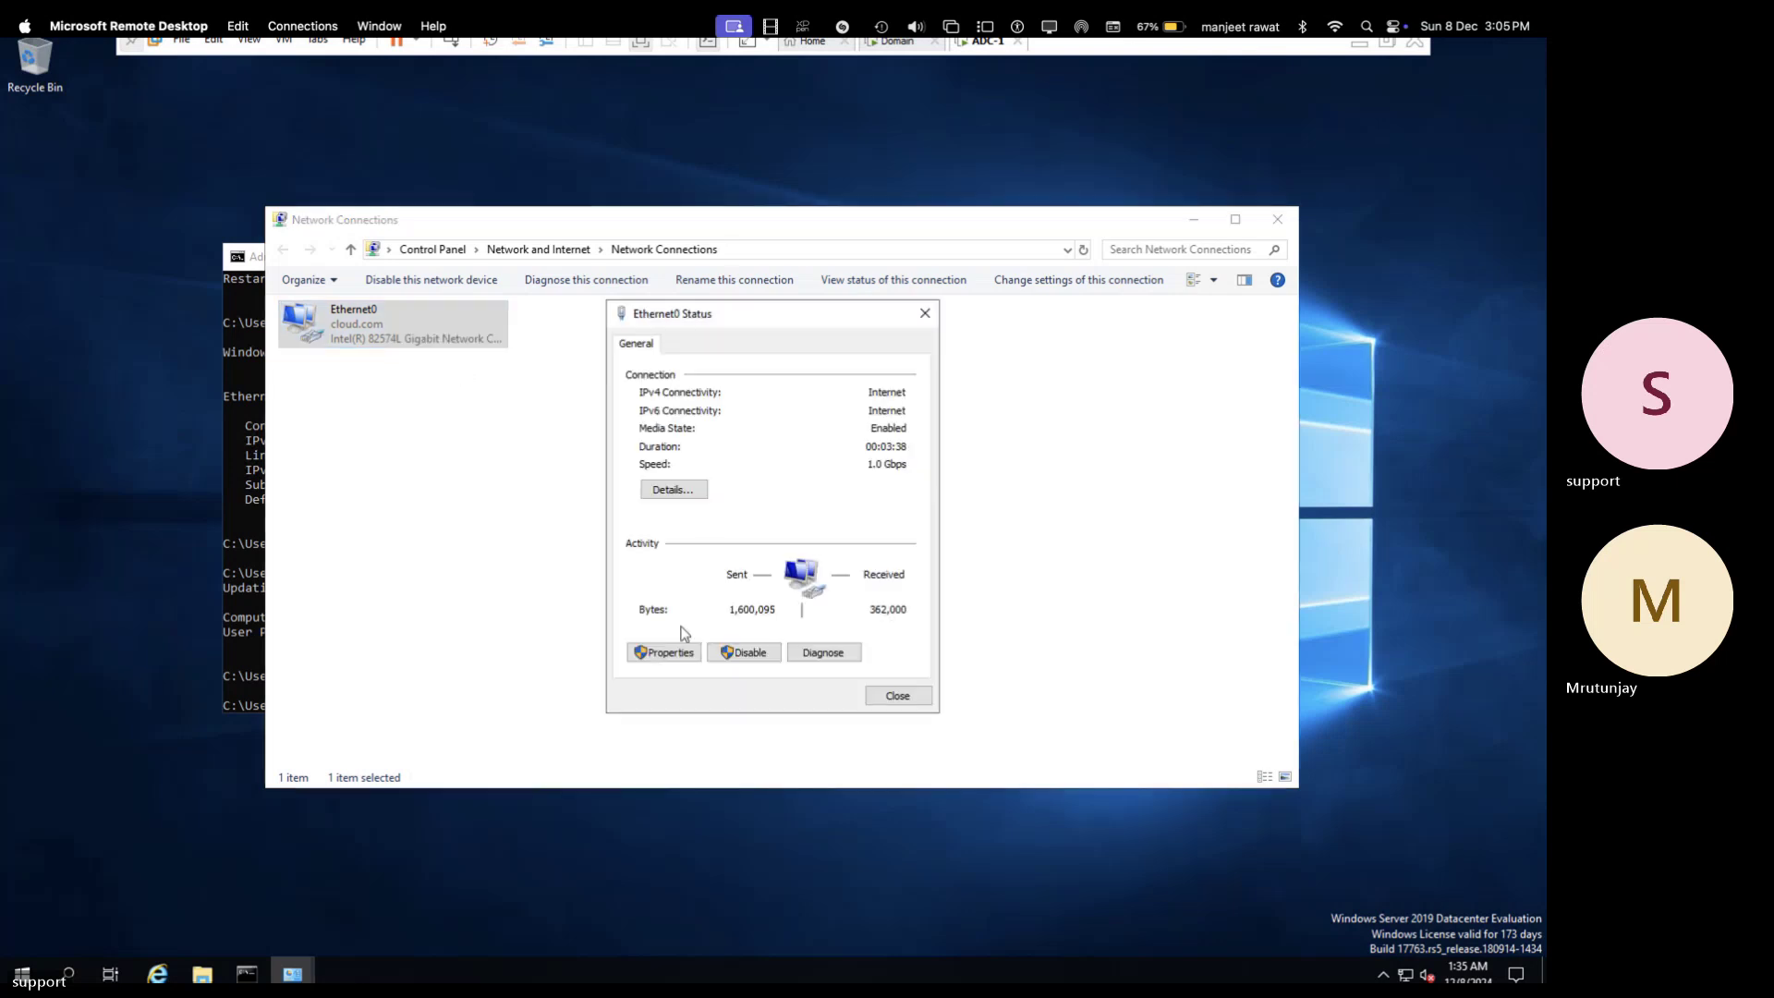
{"action": "left_click", "coordinate": [692, 491]}
{"action": "left_click", "coordinate": [910, 708]}
{"action": "left_click", "coordinate": [898, 696]}
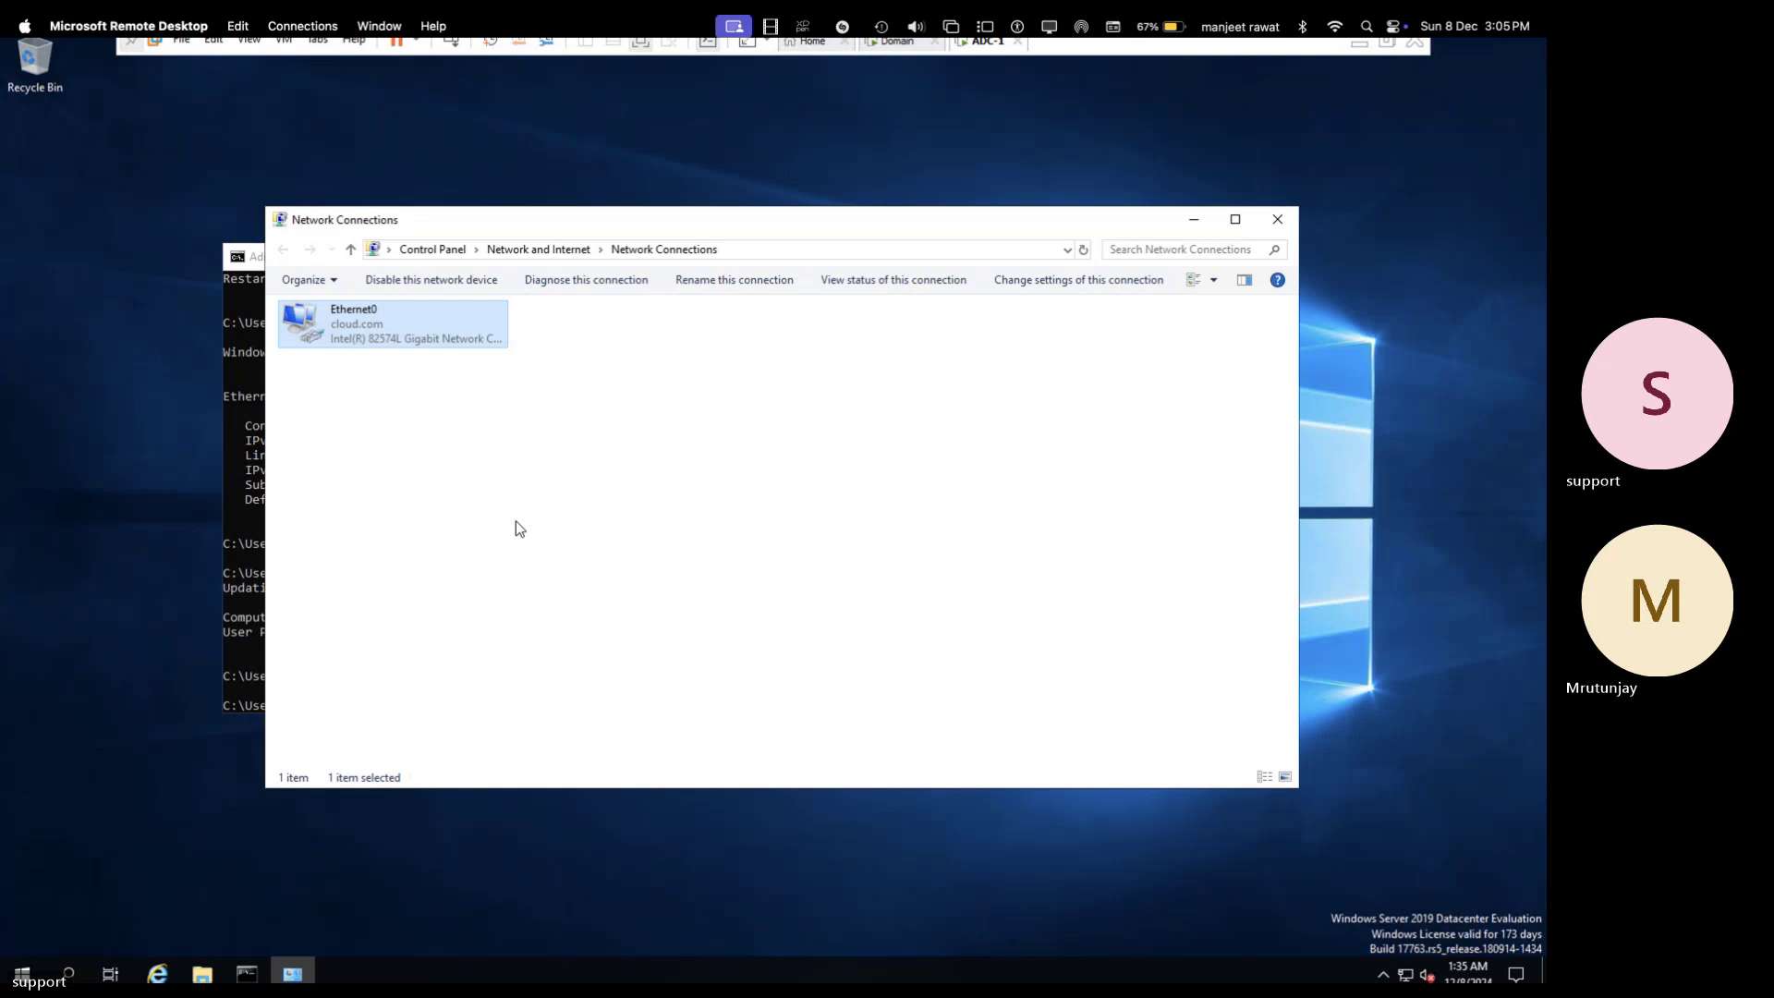
- Open Ethernet0's IPv4 properties and choose a manually entered IP address
{"action": "right_click", "coordinate": [359, 318]}
{"action": "left_click", "coordinate": [415, 493]}
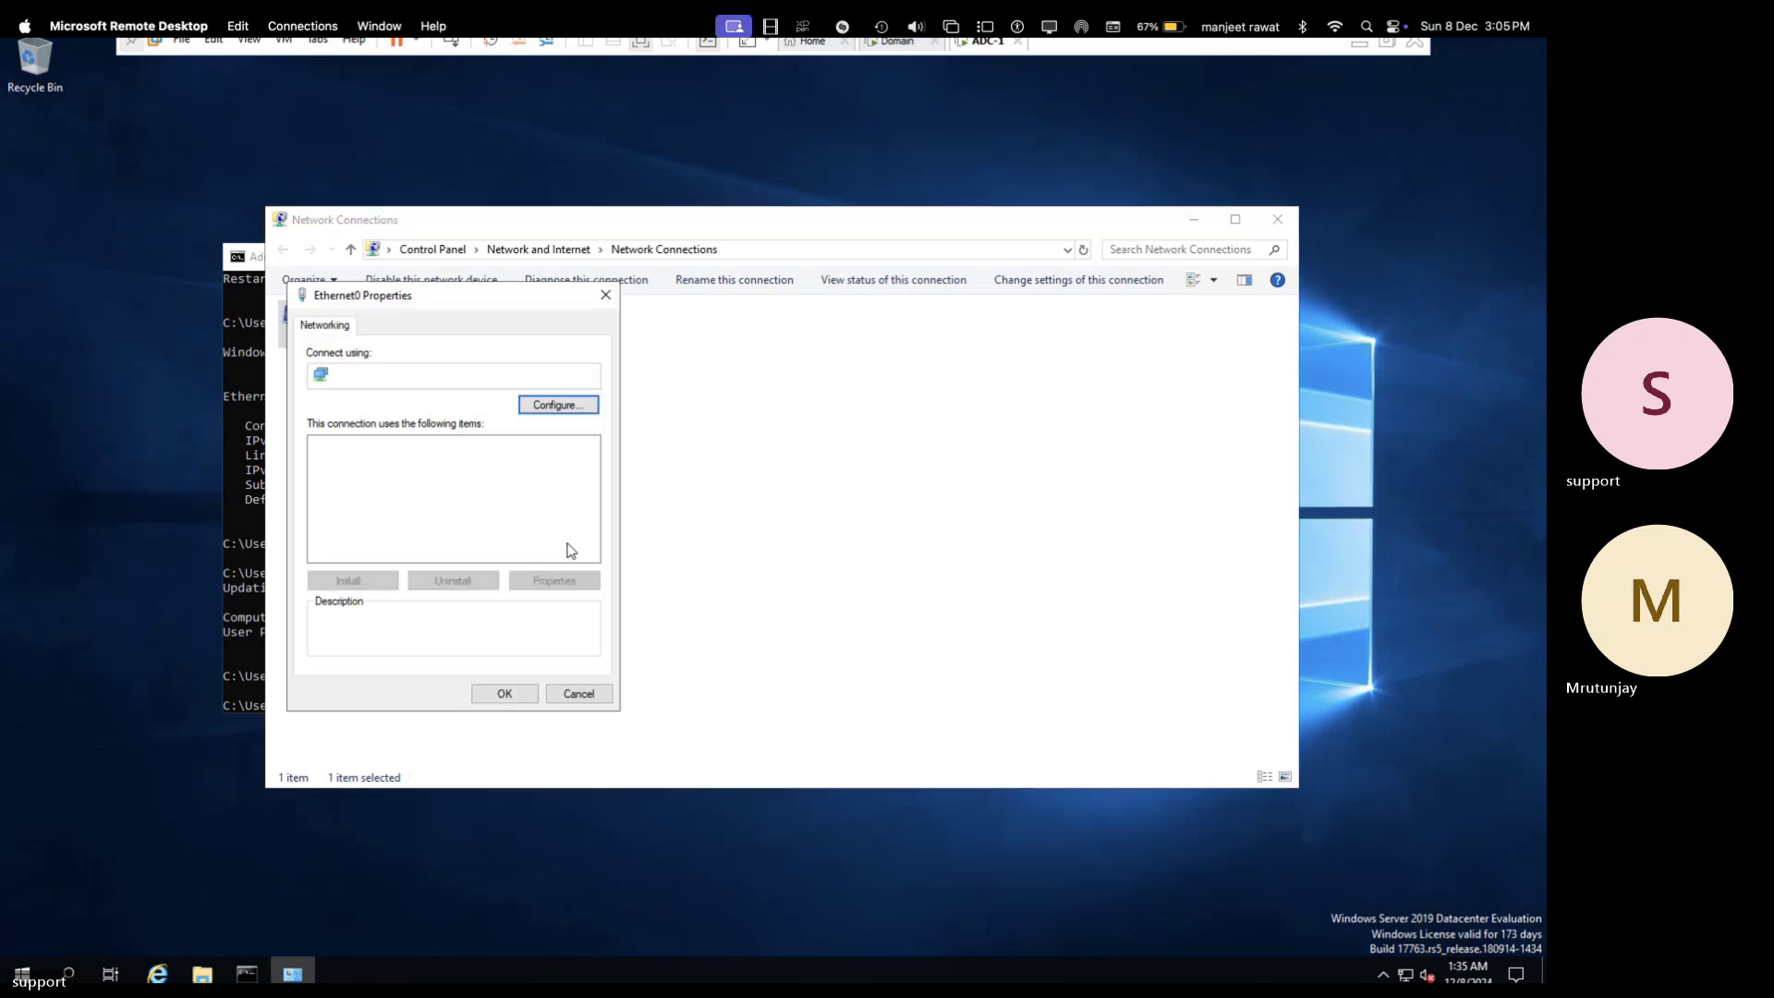
{"action": "double_click", "coordinate": [452, 492]}
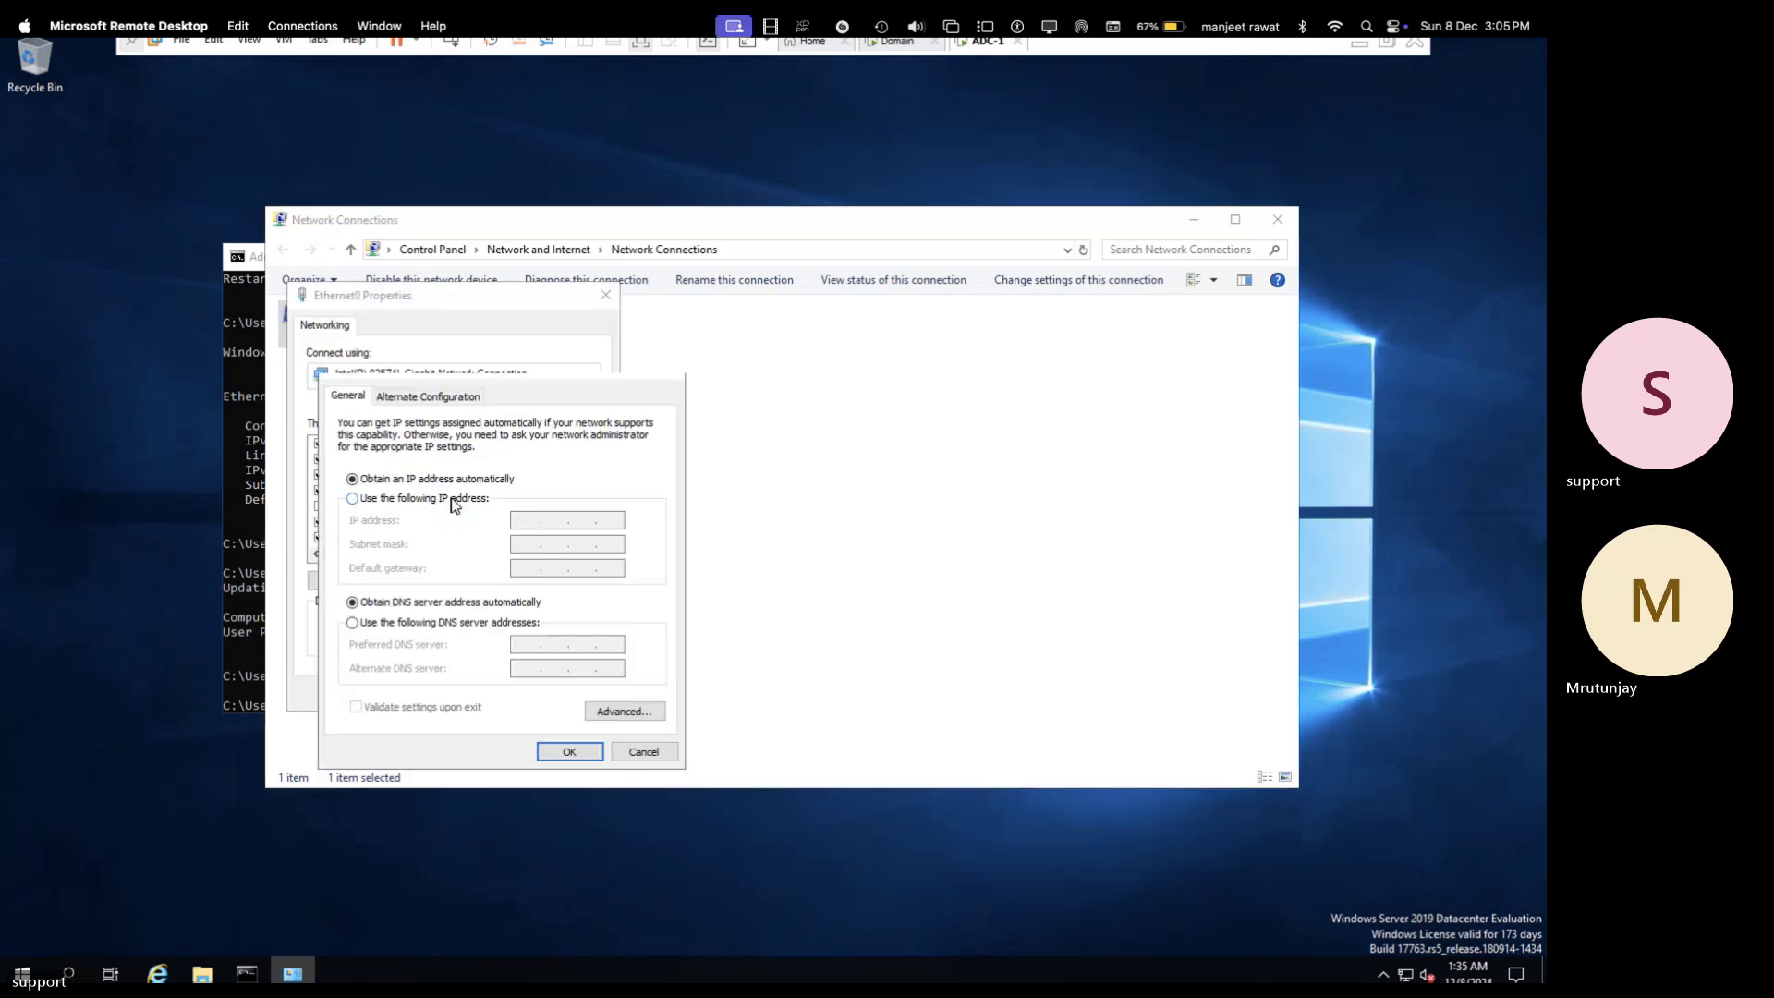
{"action": "left_click", "coordinate": [372, 500]}
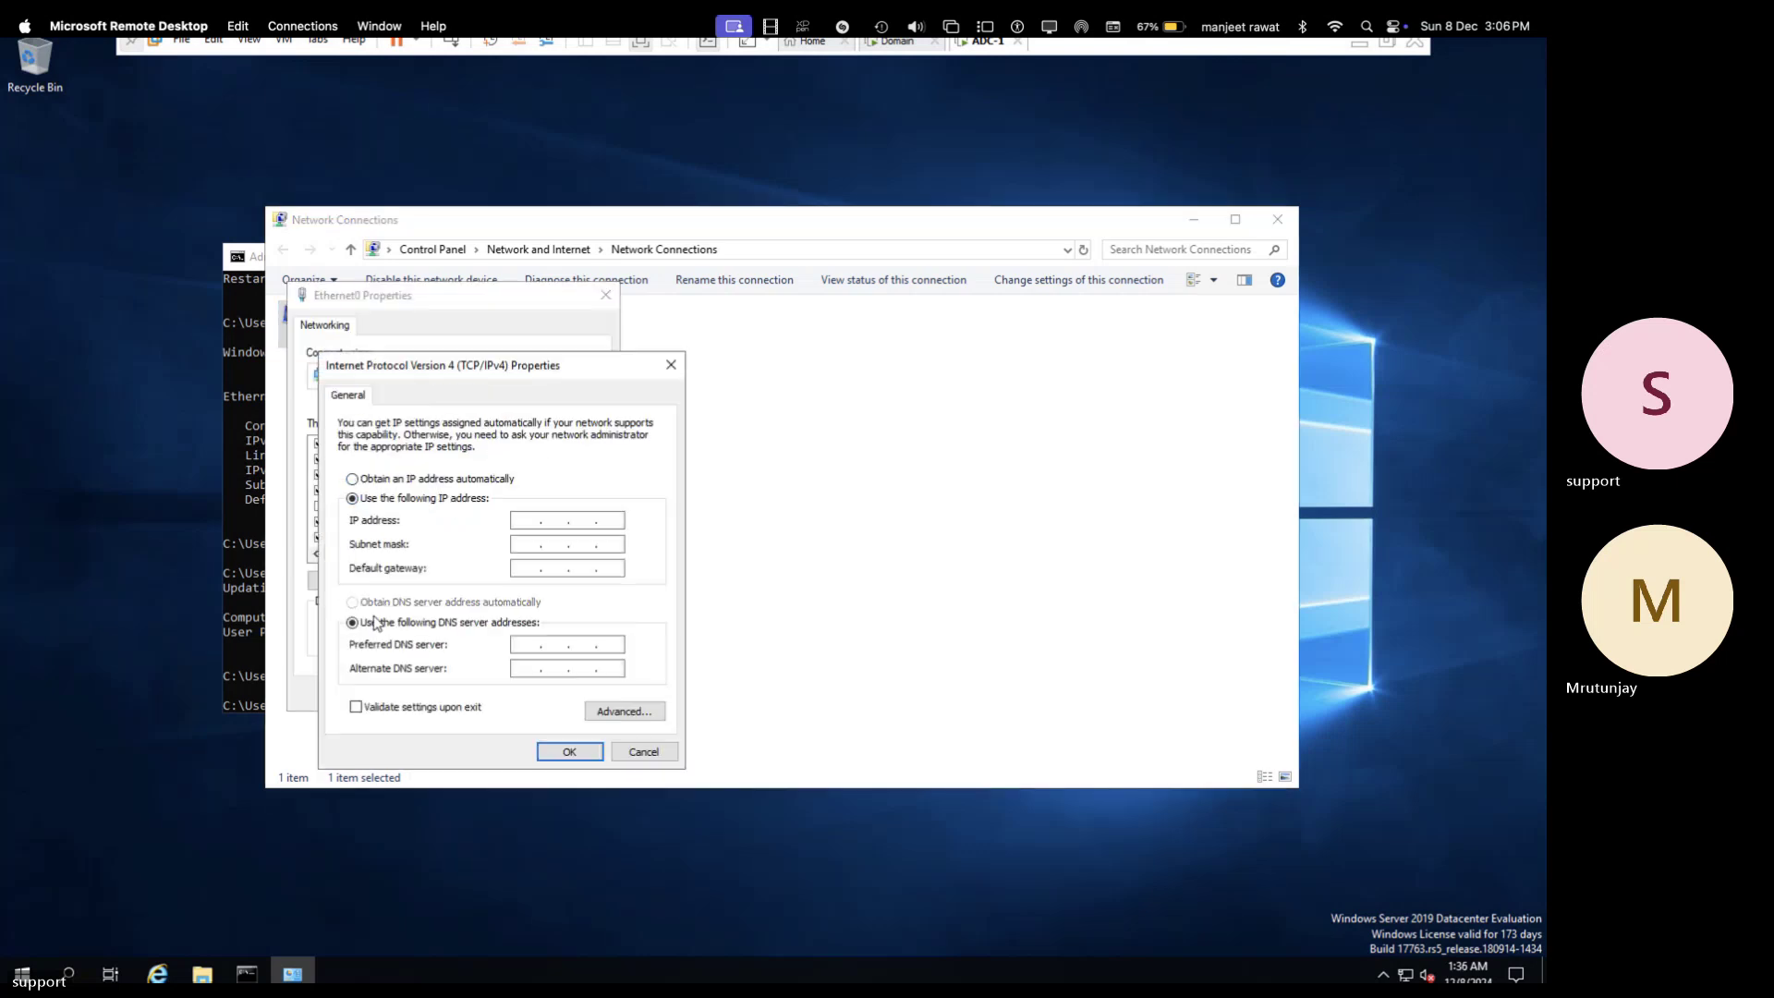
- Enter IP 192.168.1.100, mask 255.255.255.0, gateway 192.168.1.1 and apply, accepting the DNS warning
{"action": "left_click", "coordinate": [527, 521]}
{"action": "type", "text": "192.3"}
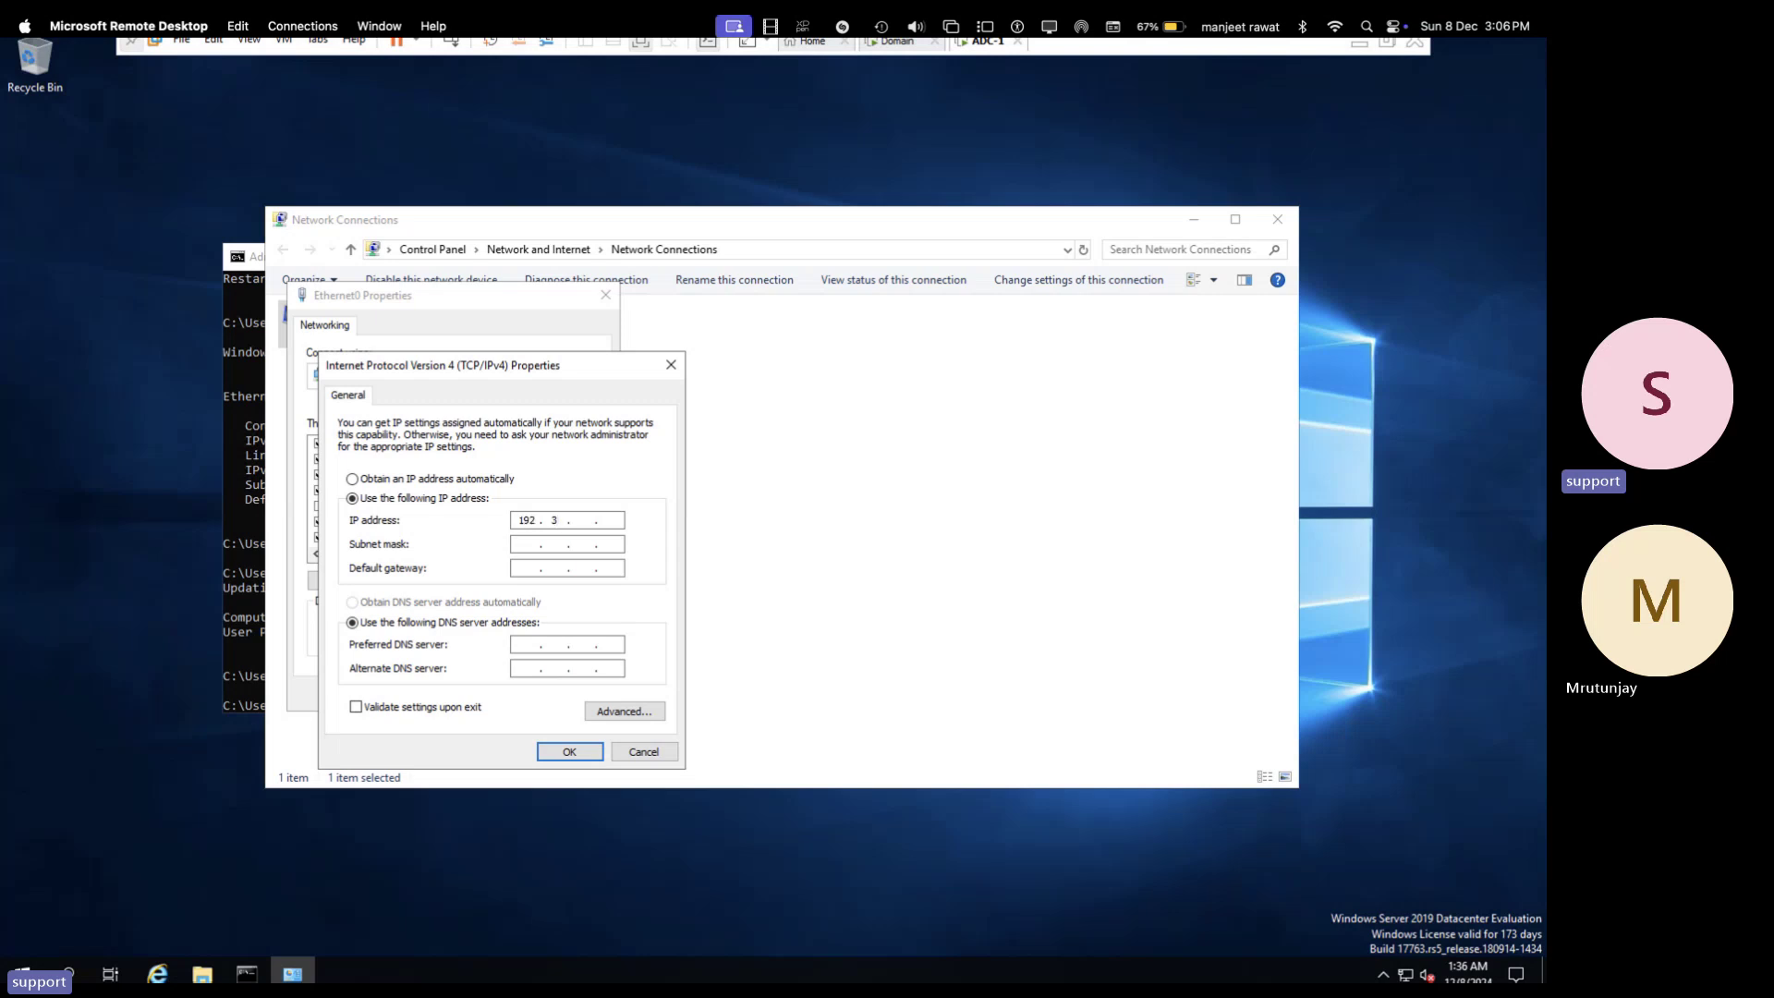
{"action": "key", "text": "BackSpace"}
{"action": "key", "text": "BackSpace"}
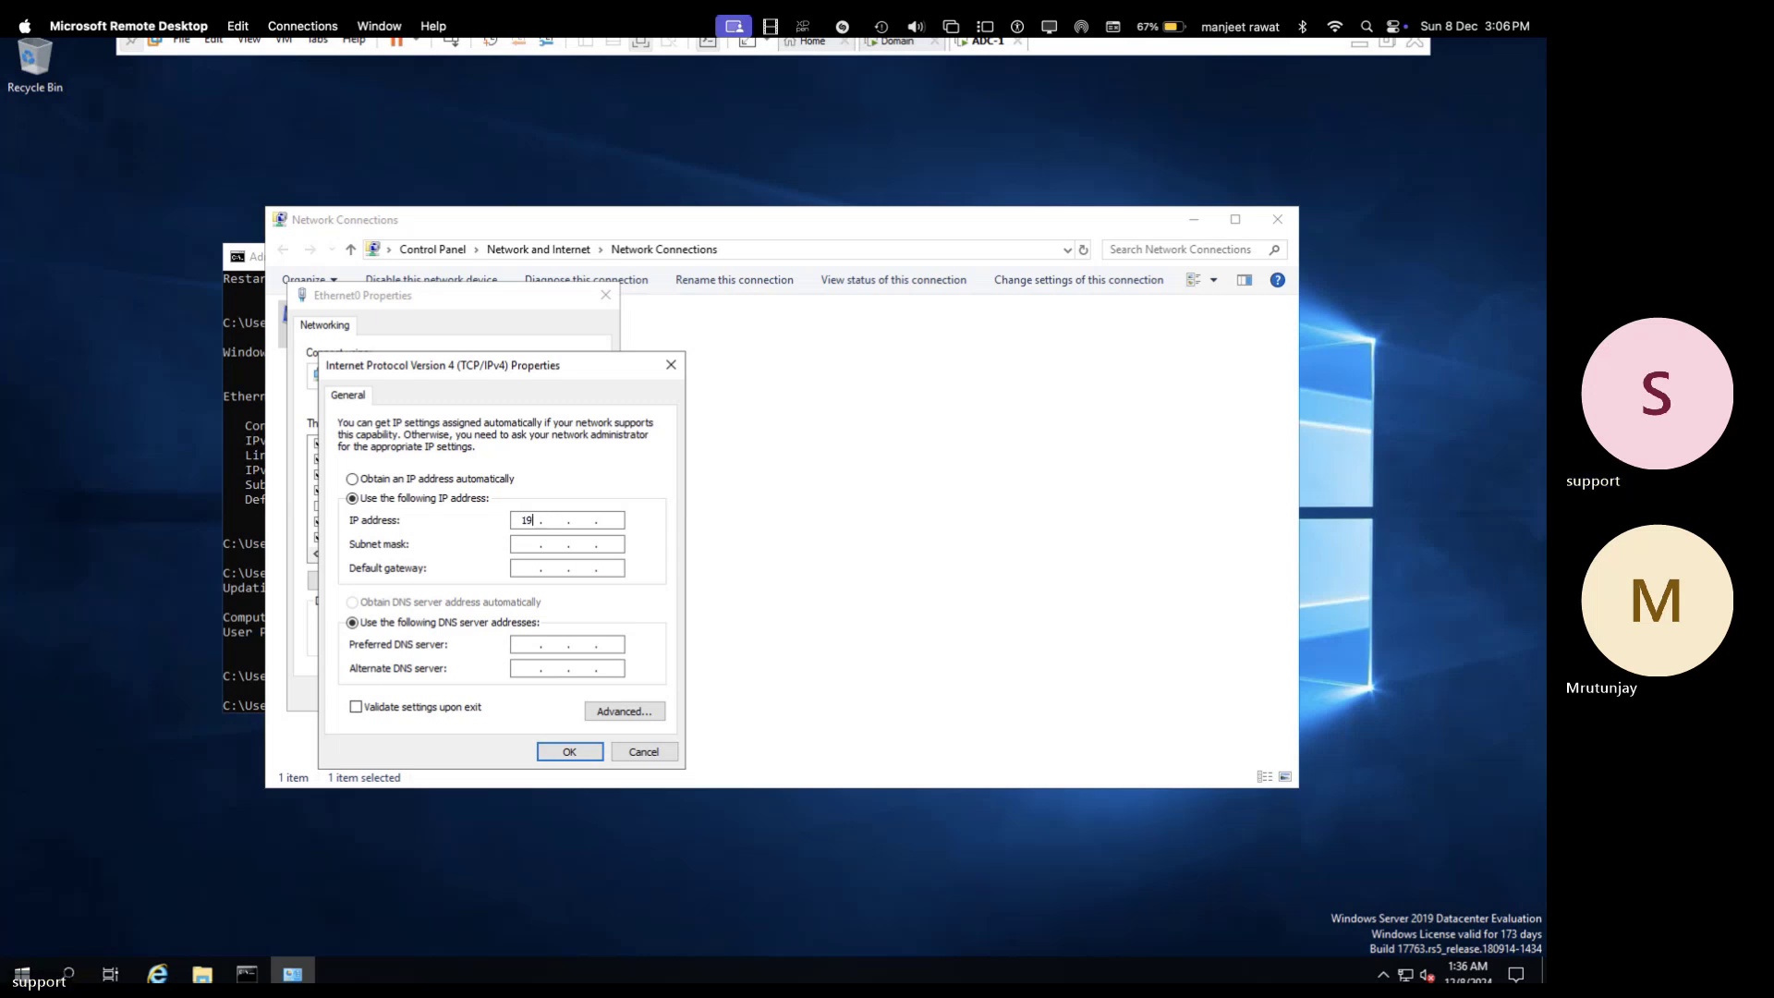
{"action": "type", "text": "2 . 168 . 1 . 100"}
{"action": "key", "text": "Tab"}
{"action": "key", "text": "Tab"}
{"action": "key", "text": "Tab"}
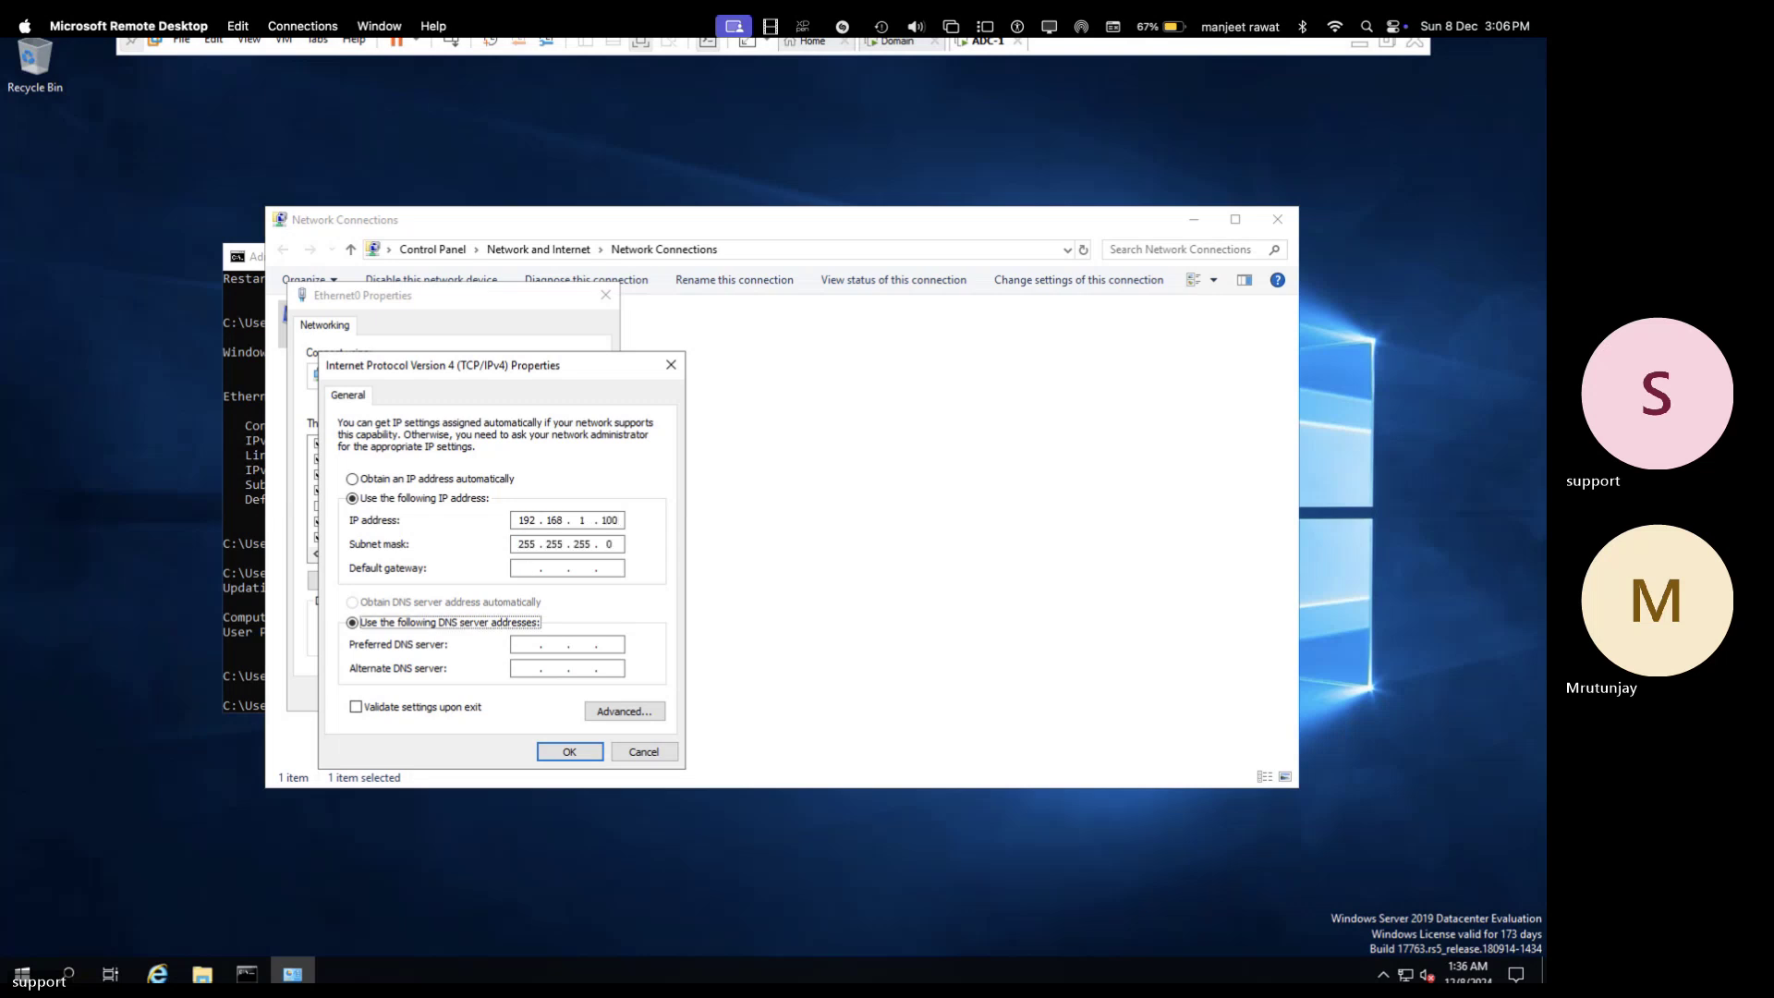
{"action": "left_click", "coordinate": [529, 570]}
{"action": "type", "text": "192 . 168 . 1 . 1"}
{"action": "left_click", "coordinate": [569, 751]}
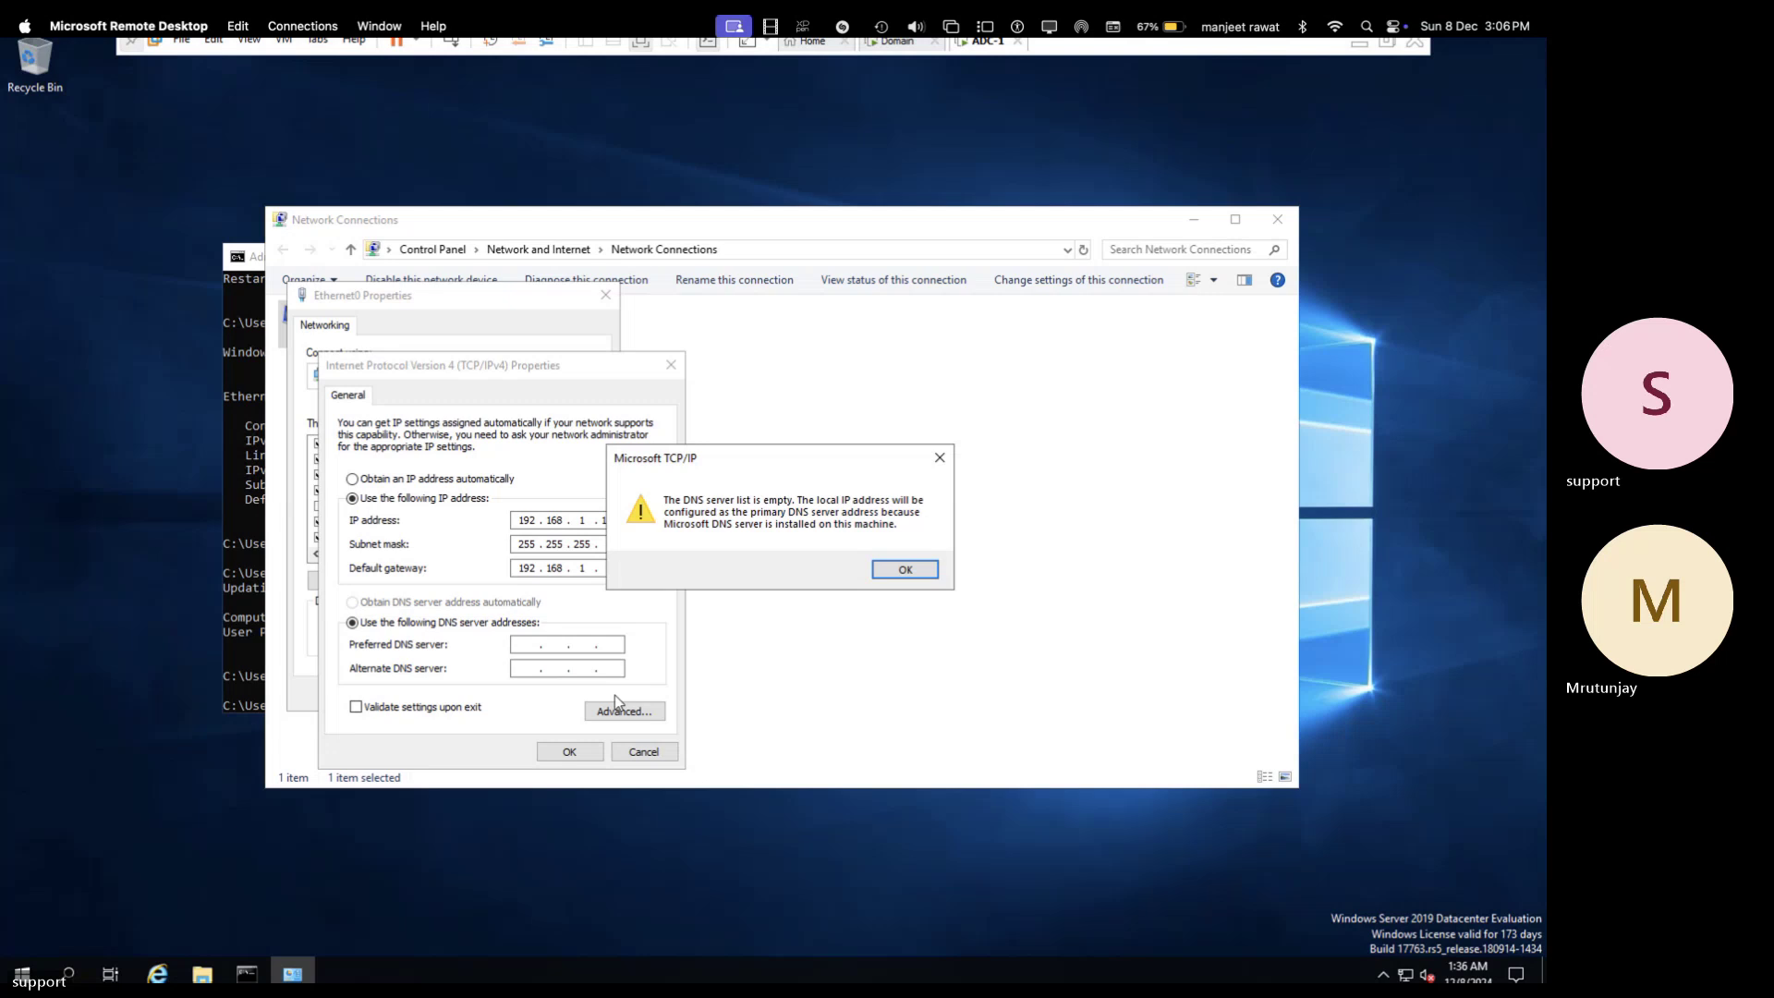
{"action": "left_click", "coordinate": [911, 570]}
{"action": "left_click", "coordinate": [521, 697]}
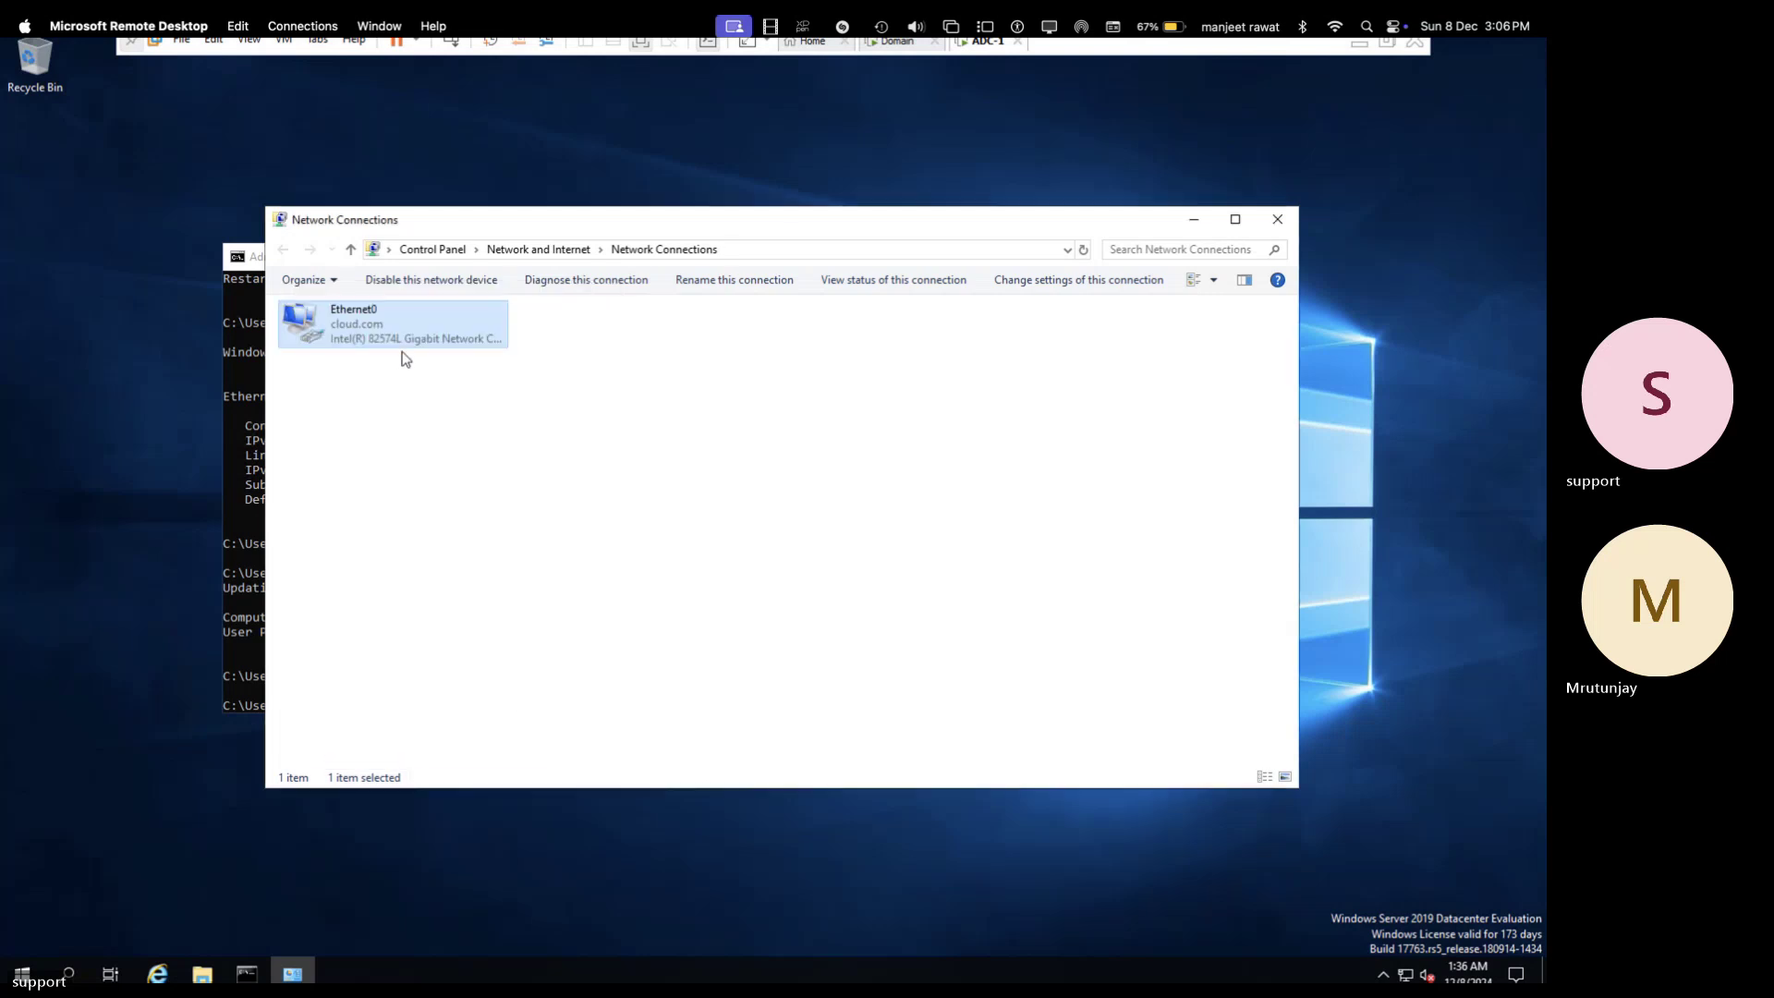
- Disable and re-enable the Ethernet0 adapter, then bring up its Properties
{"action": "right_click", "coordinate": [371, 343]}
{"action": "left_click", "coordinate": [421, 357]}
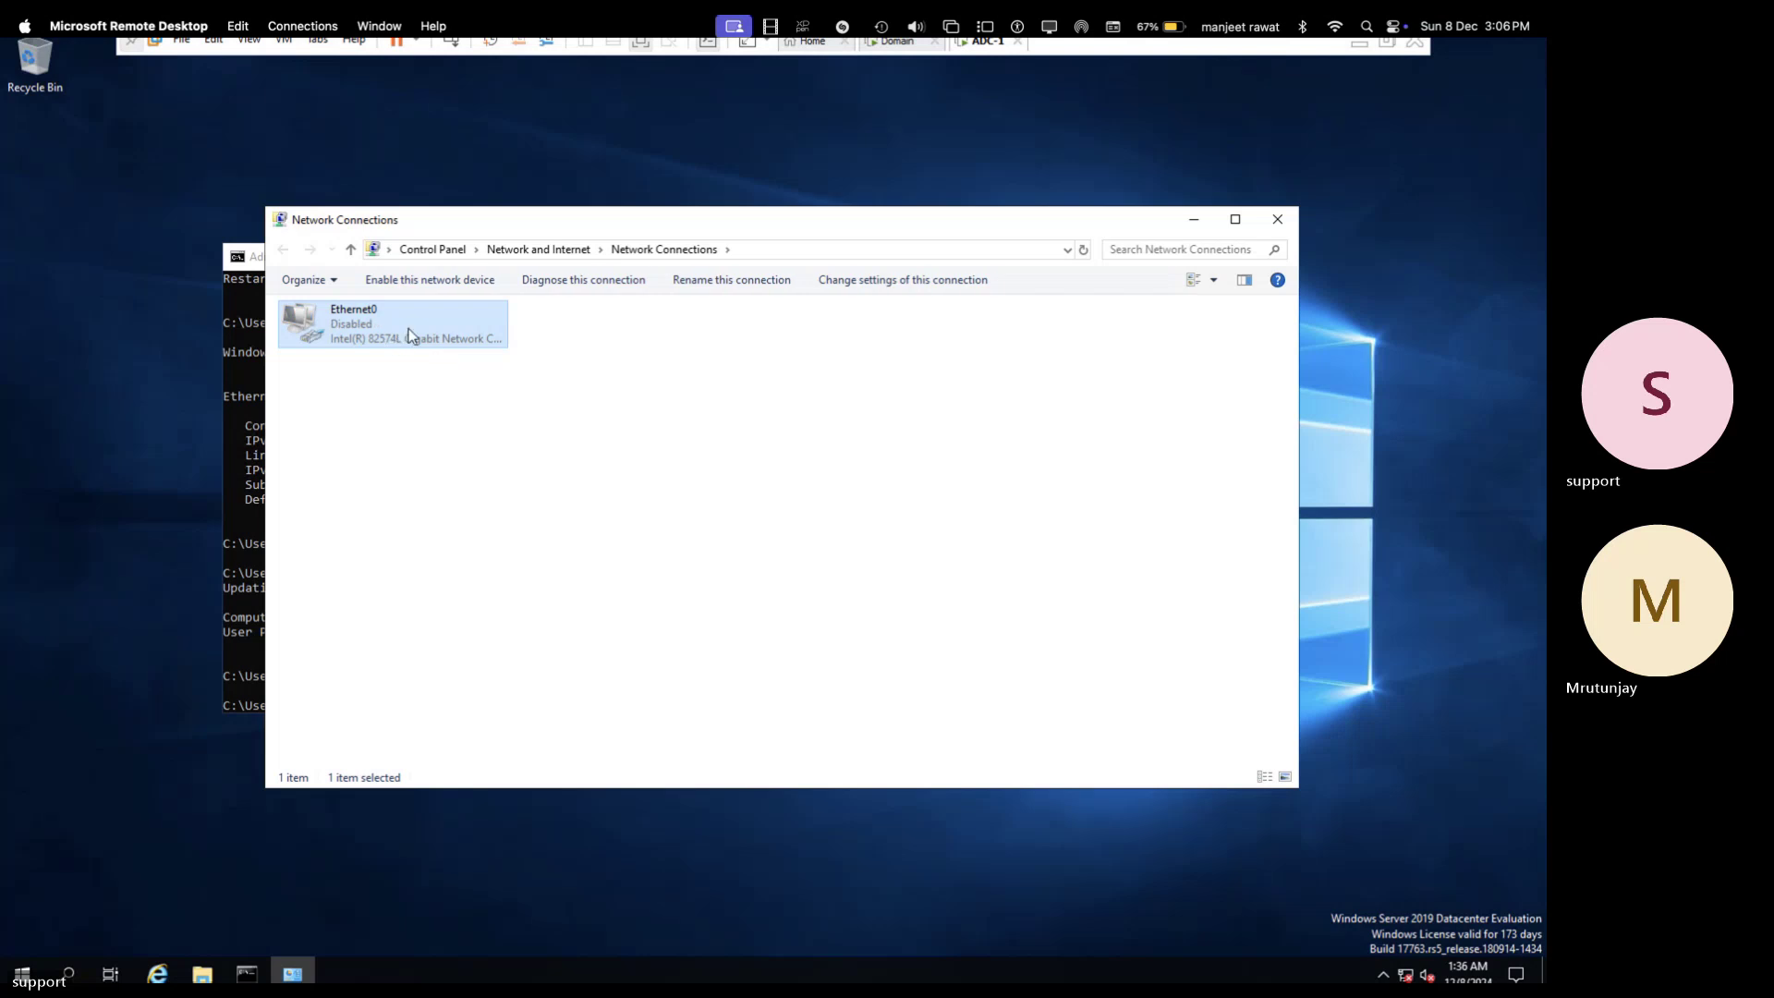
{"action": "right_click", "coordinate": [409, 332]}
{"action": "left_click", "coordinate": [452, 342]}
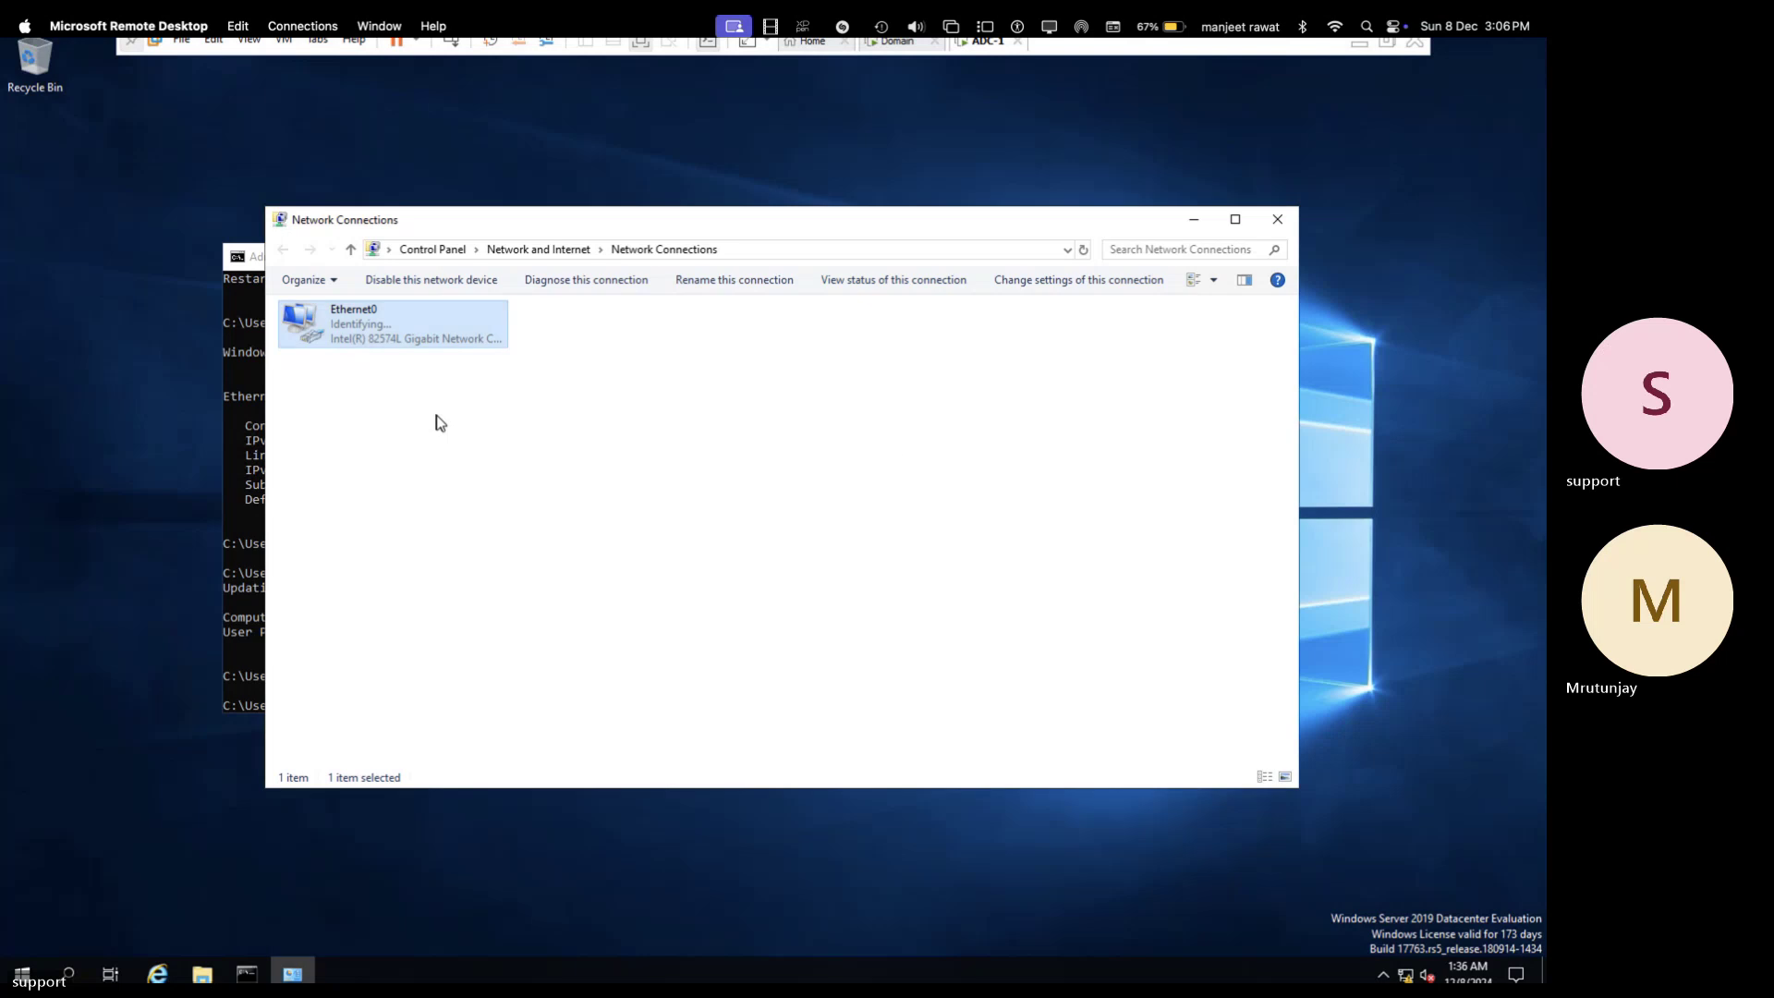
{"action": "right_click", "coordinate": [375, 325]}
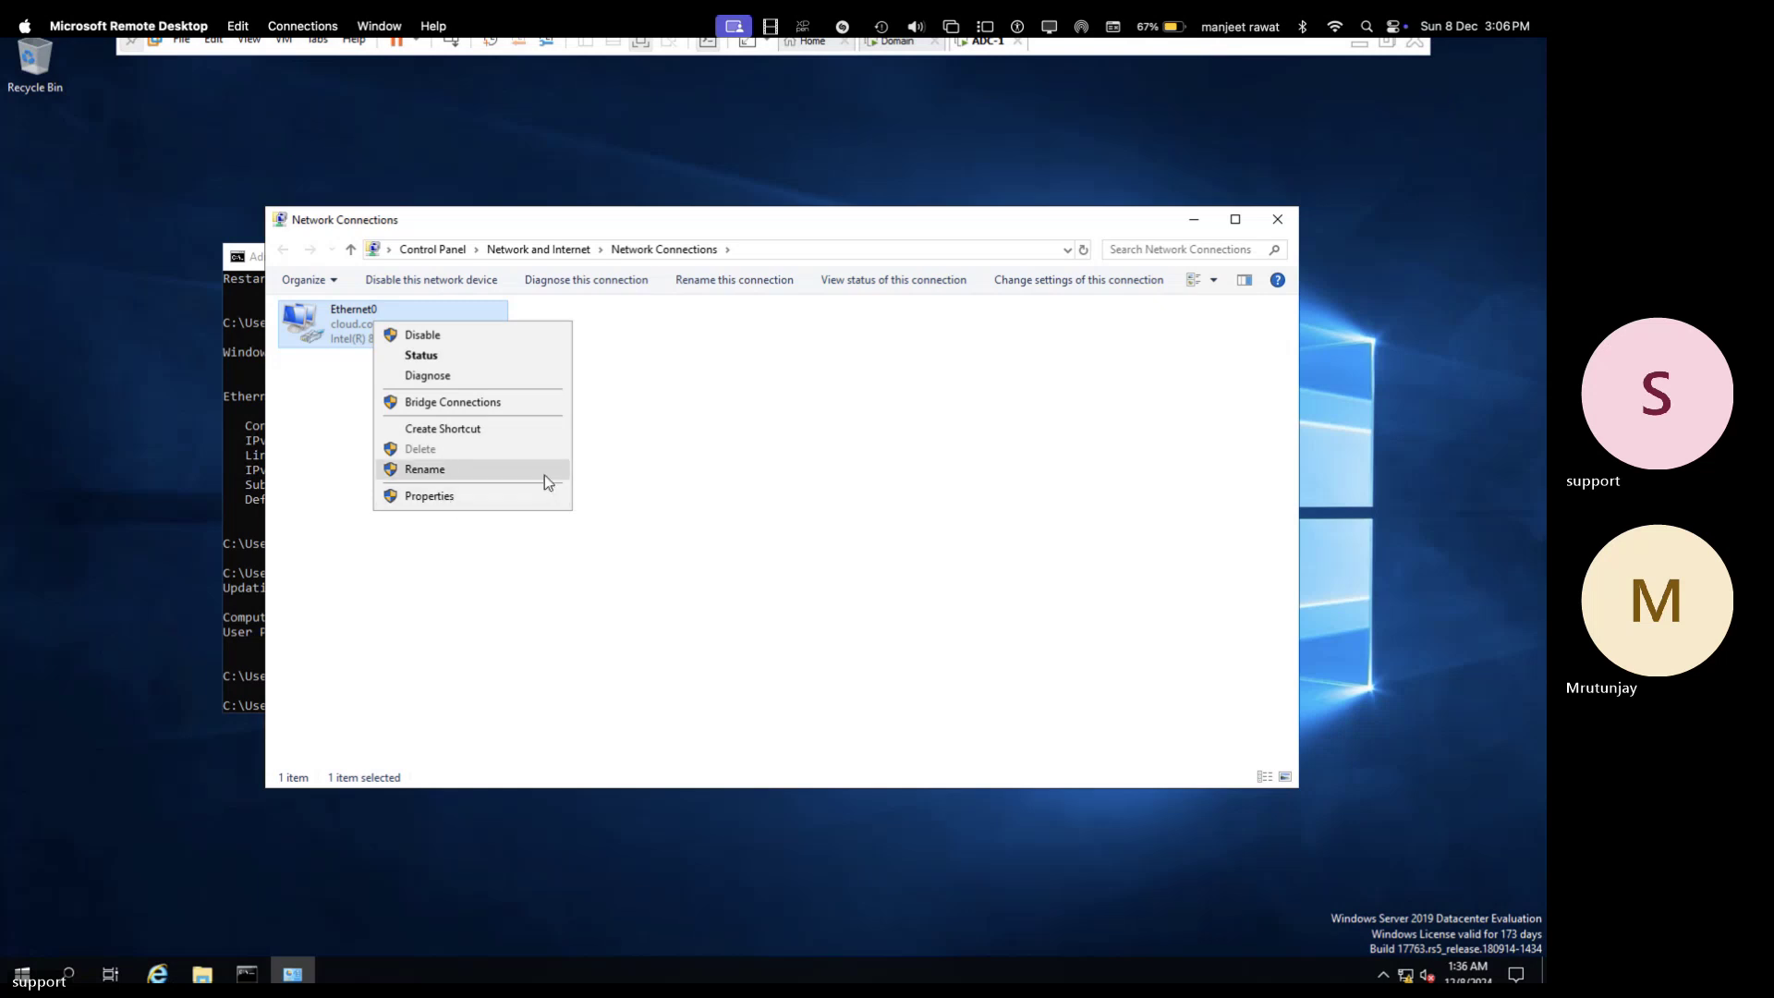
{"action": "left_click", "coordinate": [471, 497]}
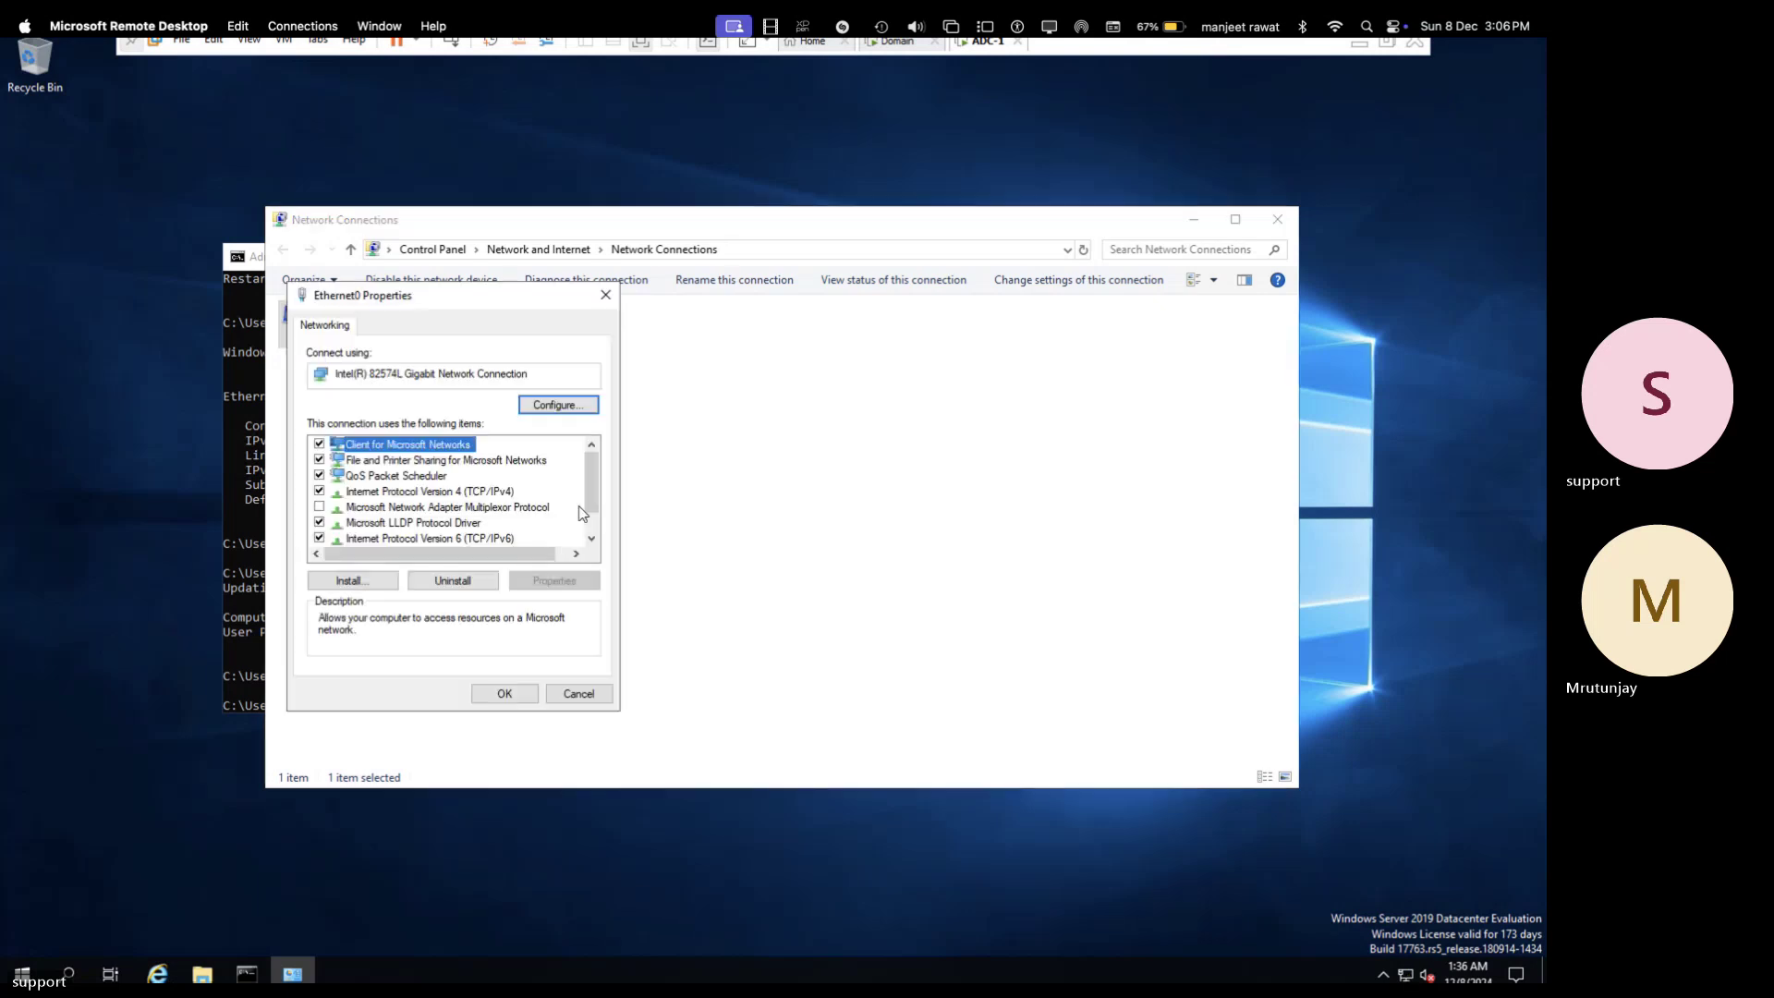
- Set Ethernet0's IPv4 to obtain the DNS server address automatically and apply
{"action": "double_click", "coordinate": [487, 494]}
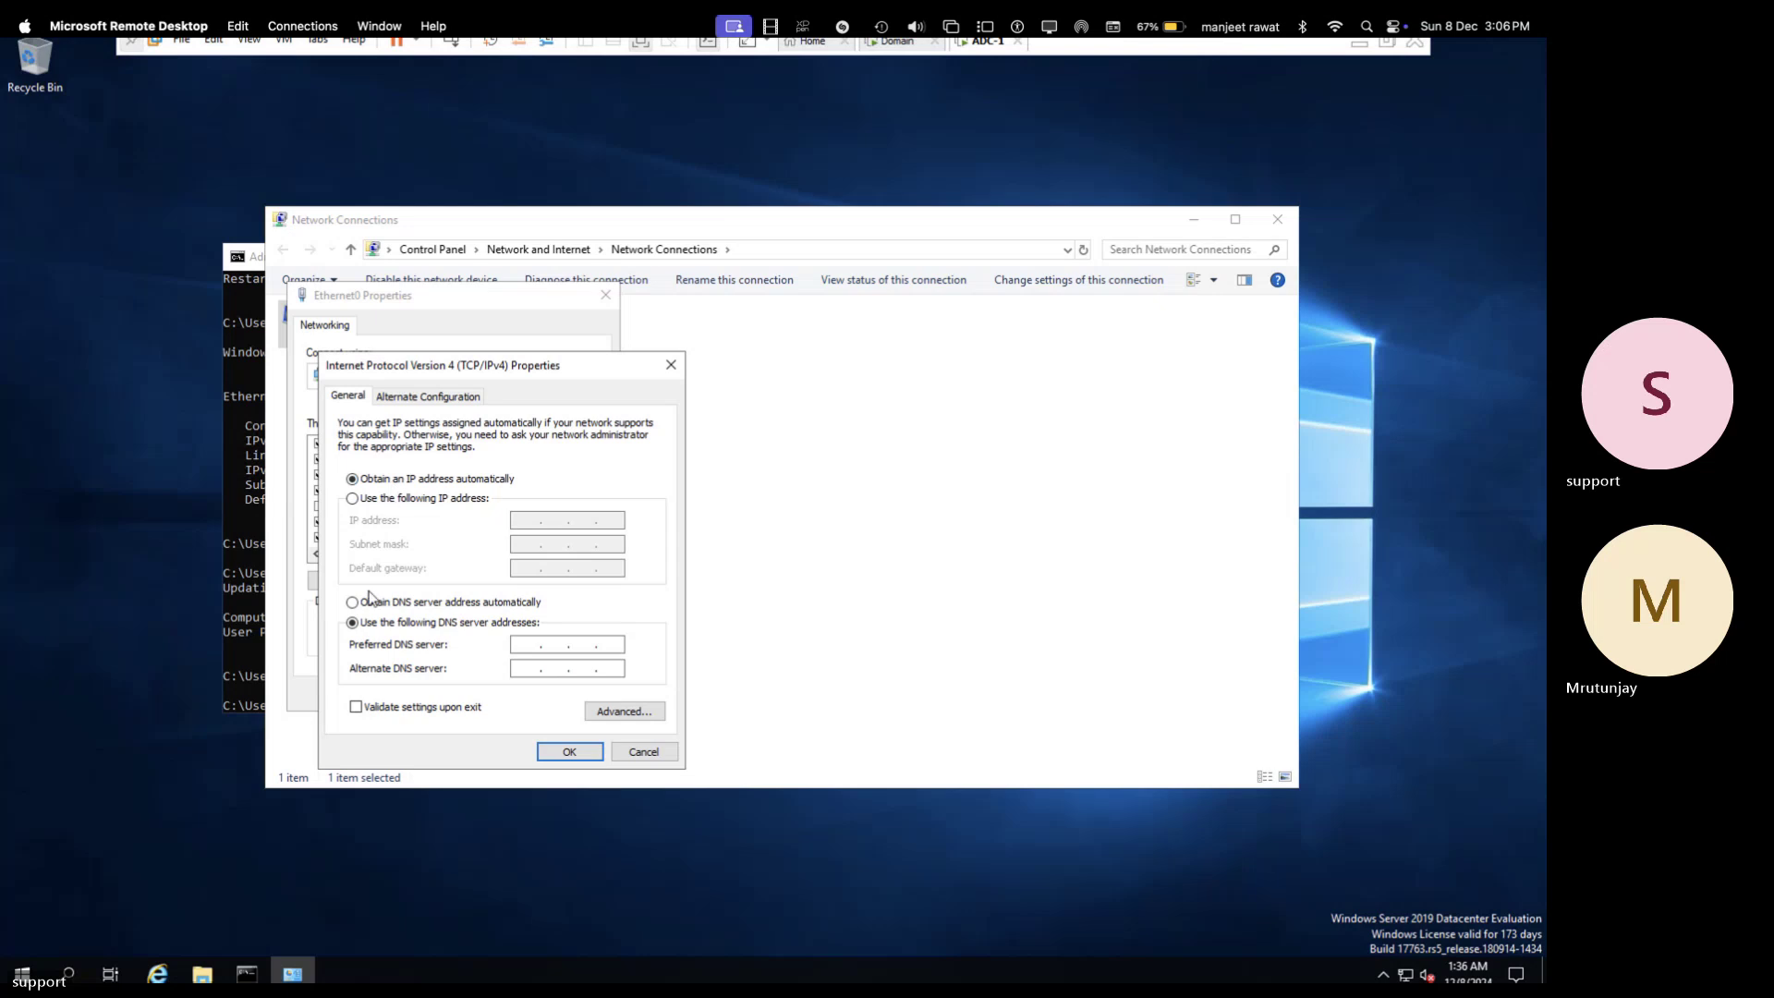
{"action": "left_click", "coordinate": [353, 603]}
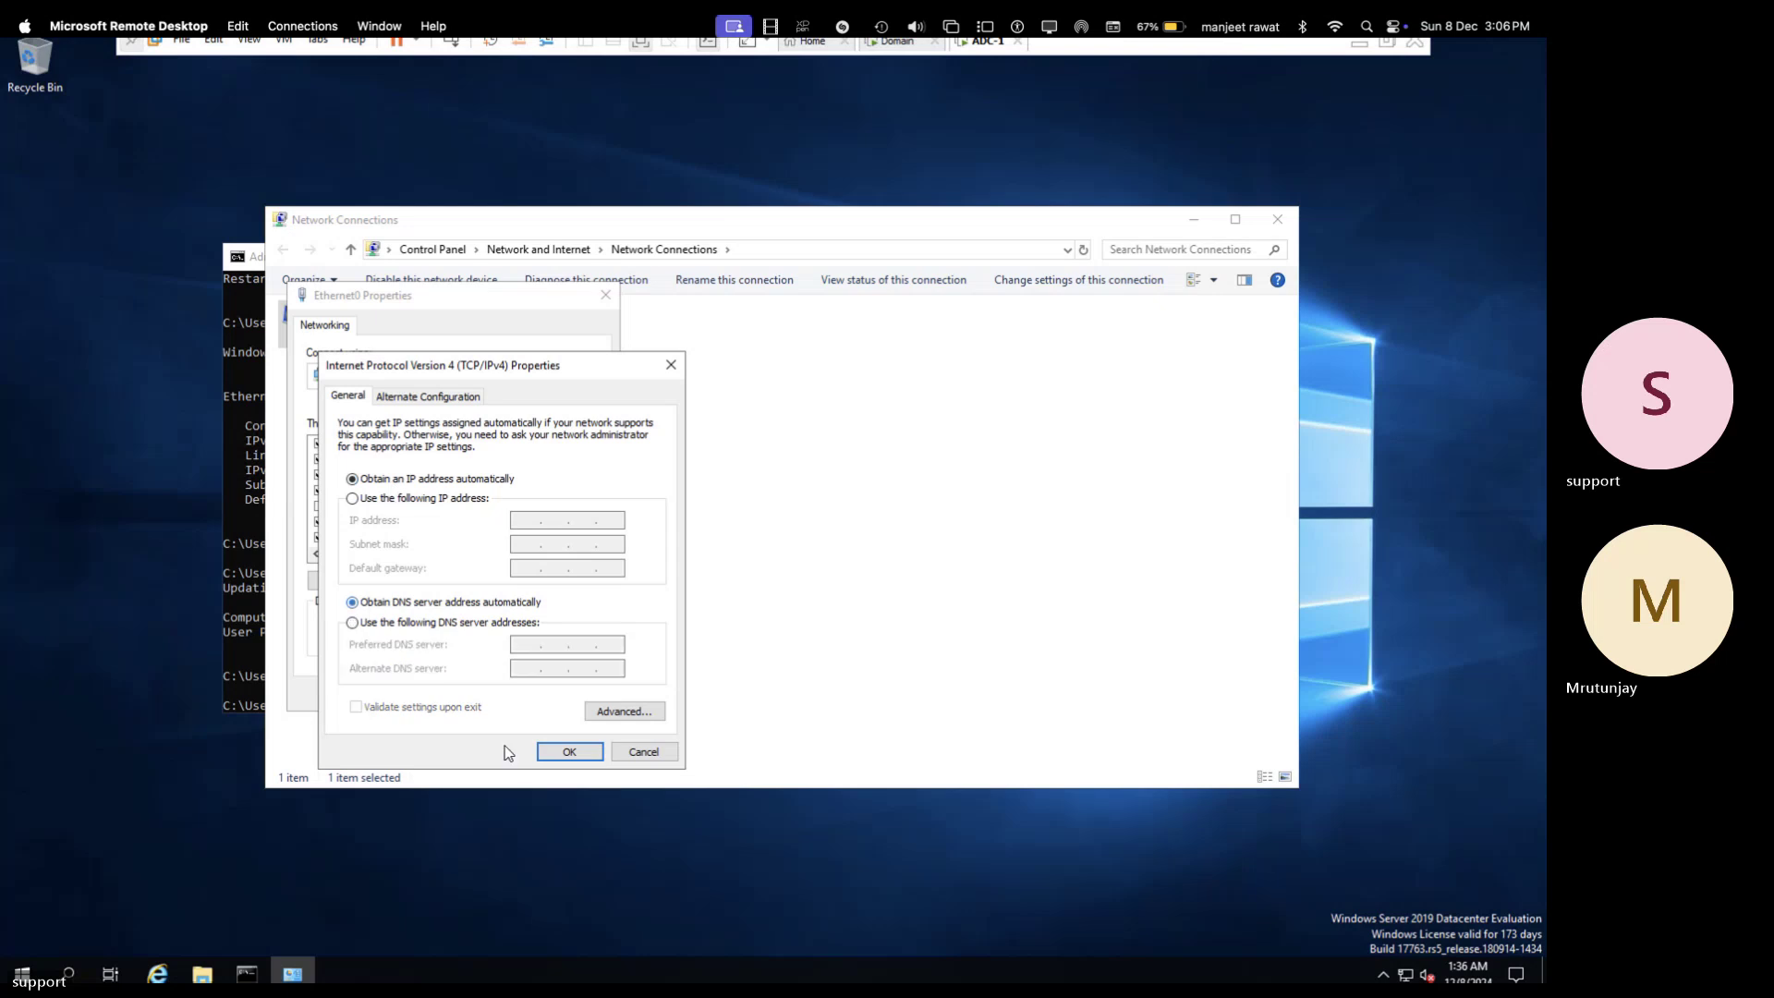
{"action": "left_click", "coordinate": [567, 749]}
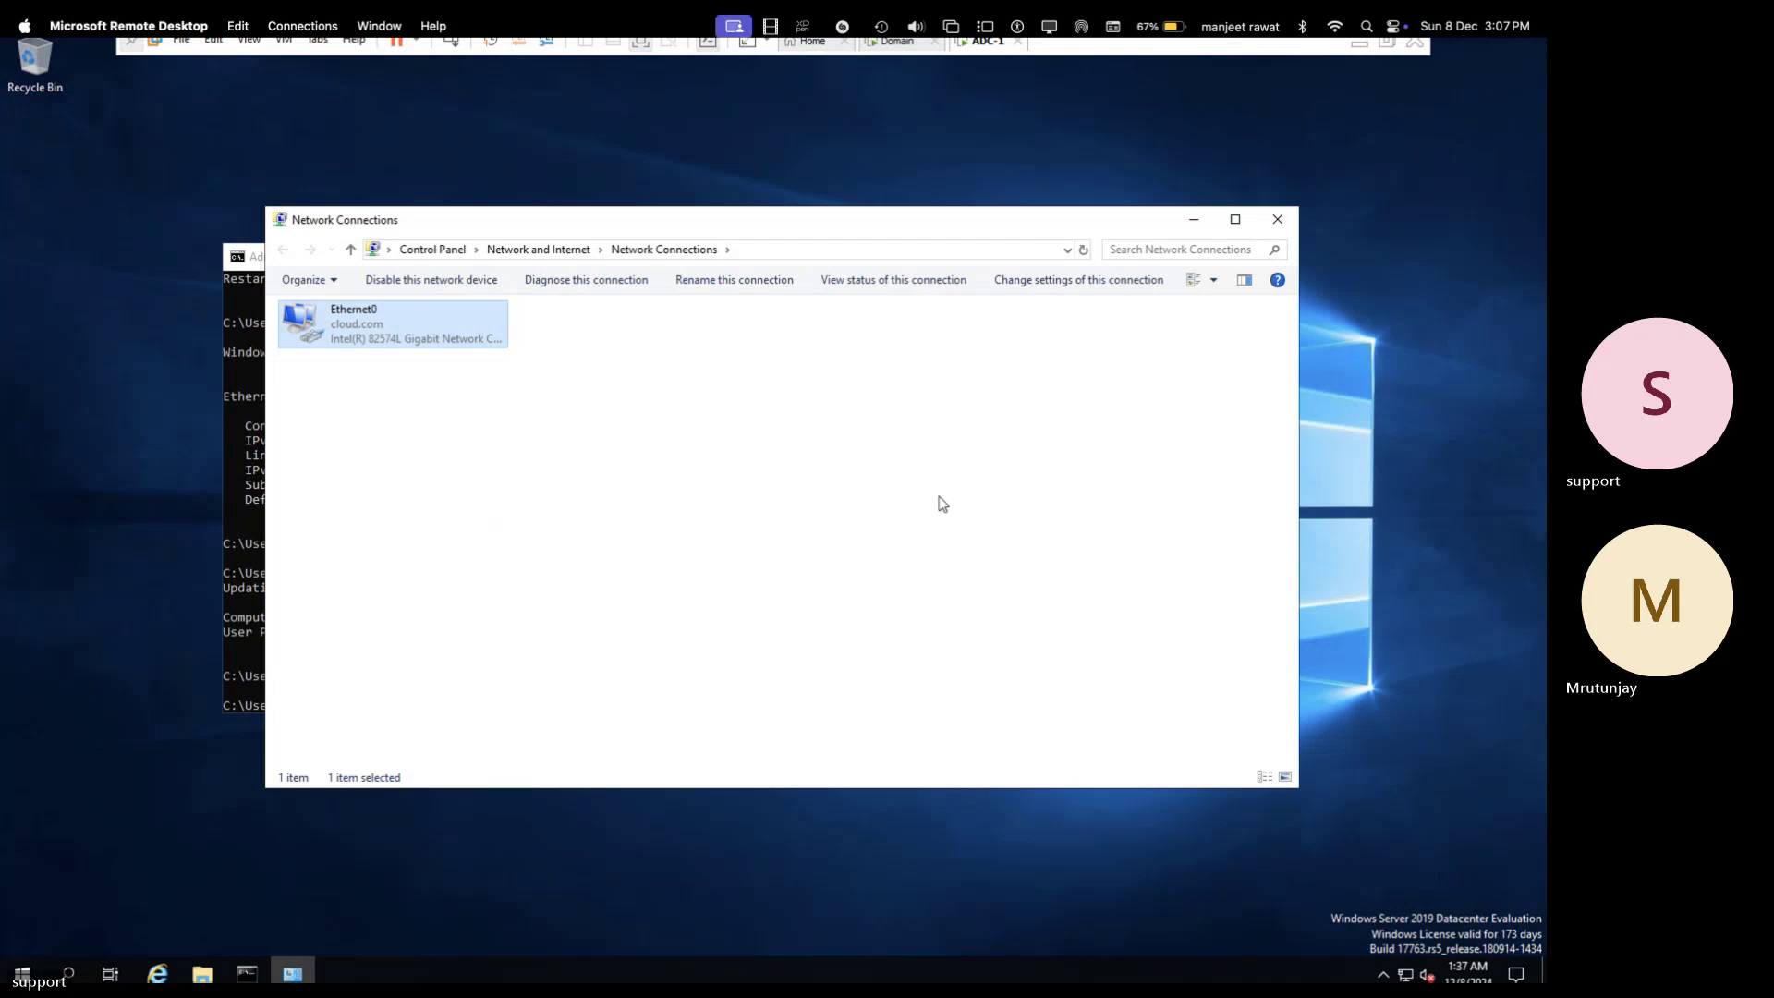
- Disable and re-enable the Ethernet0 adapter
{"action": "right_click", "coordinate": [395, 321]}
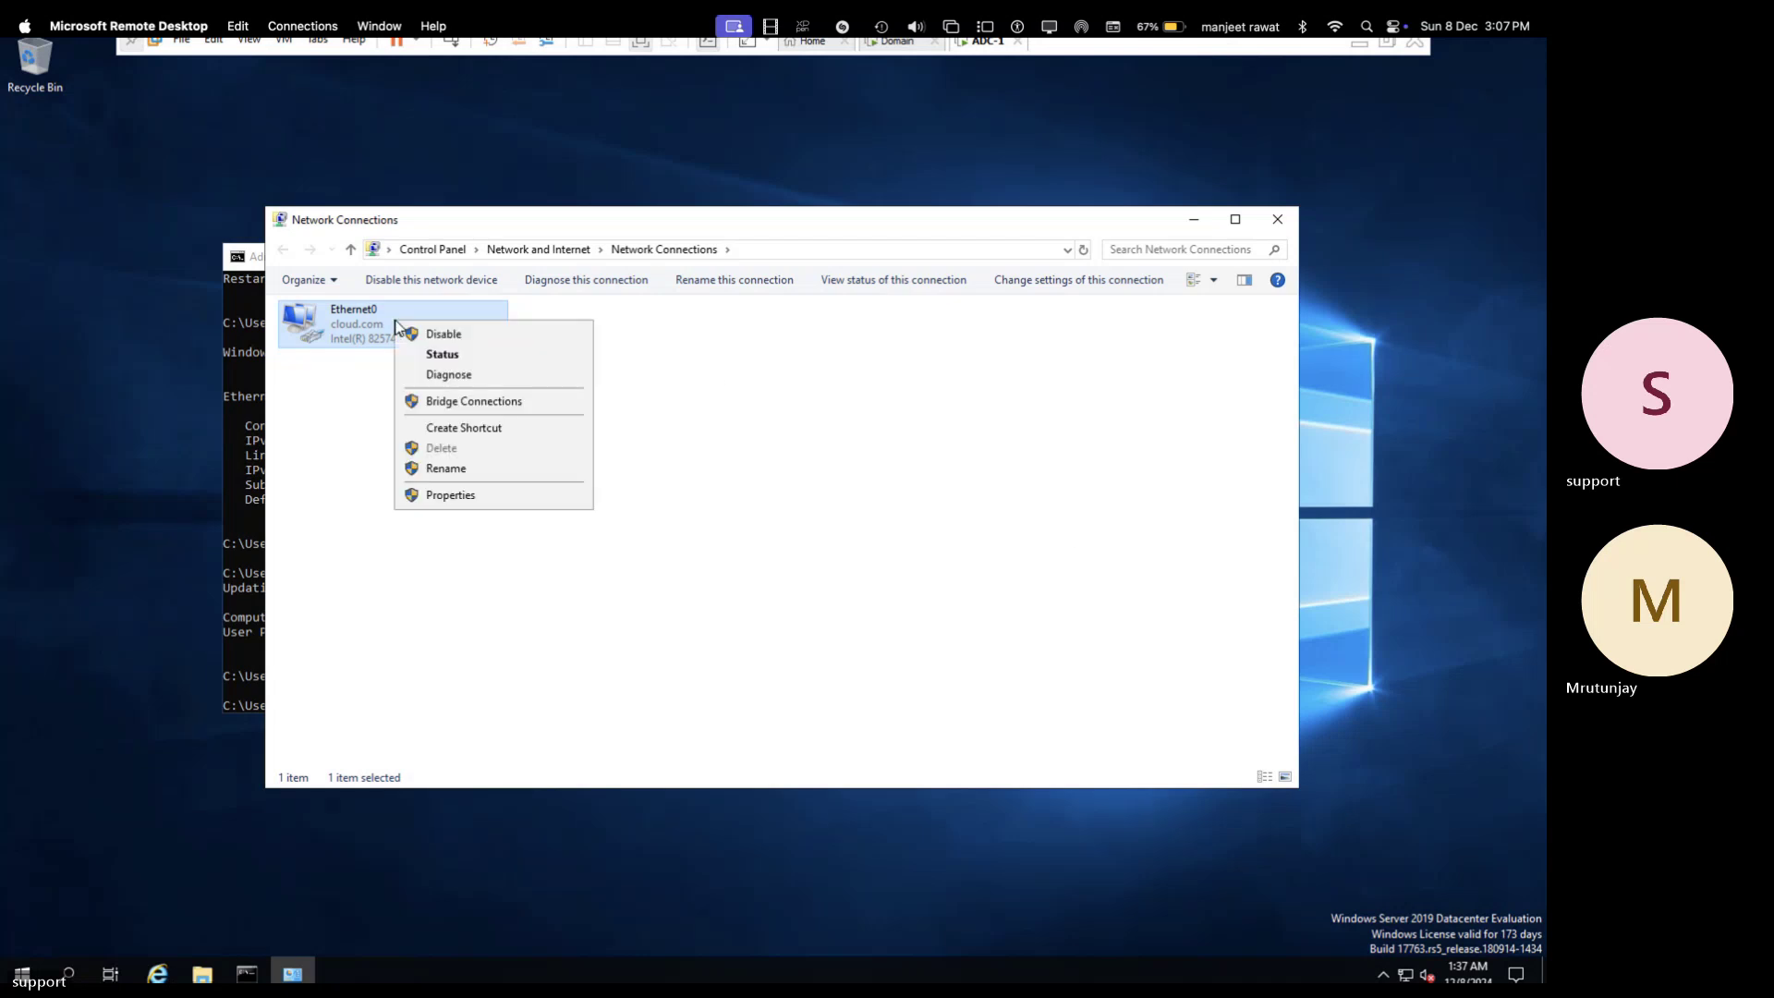
{"action": "left_click", "coordinate": [448, 344]}
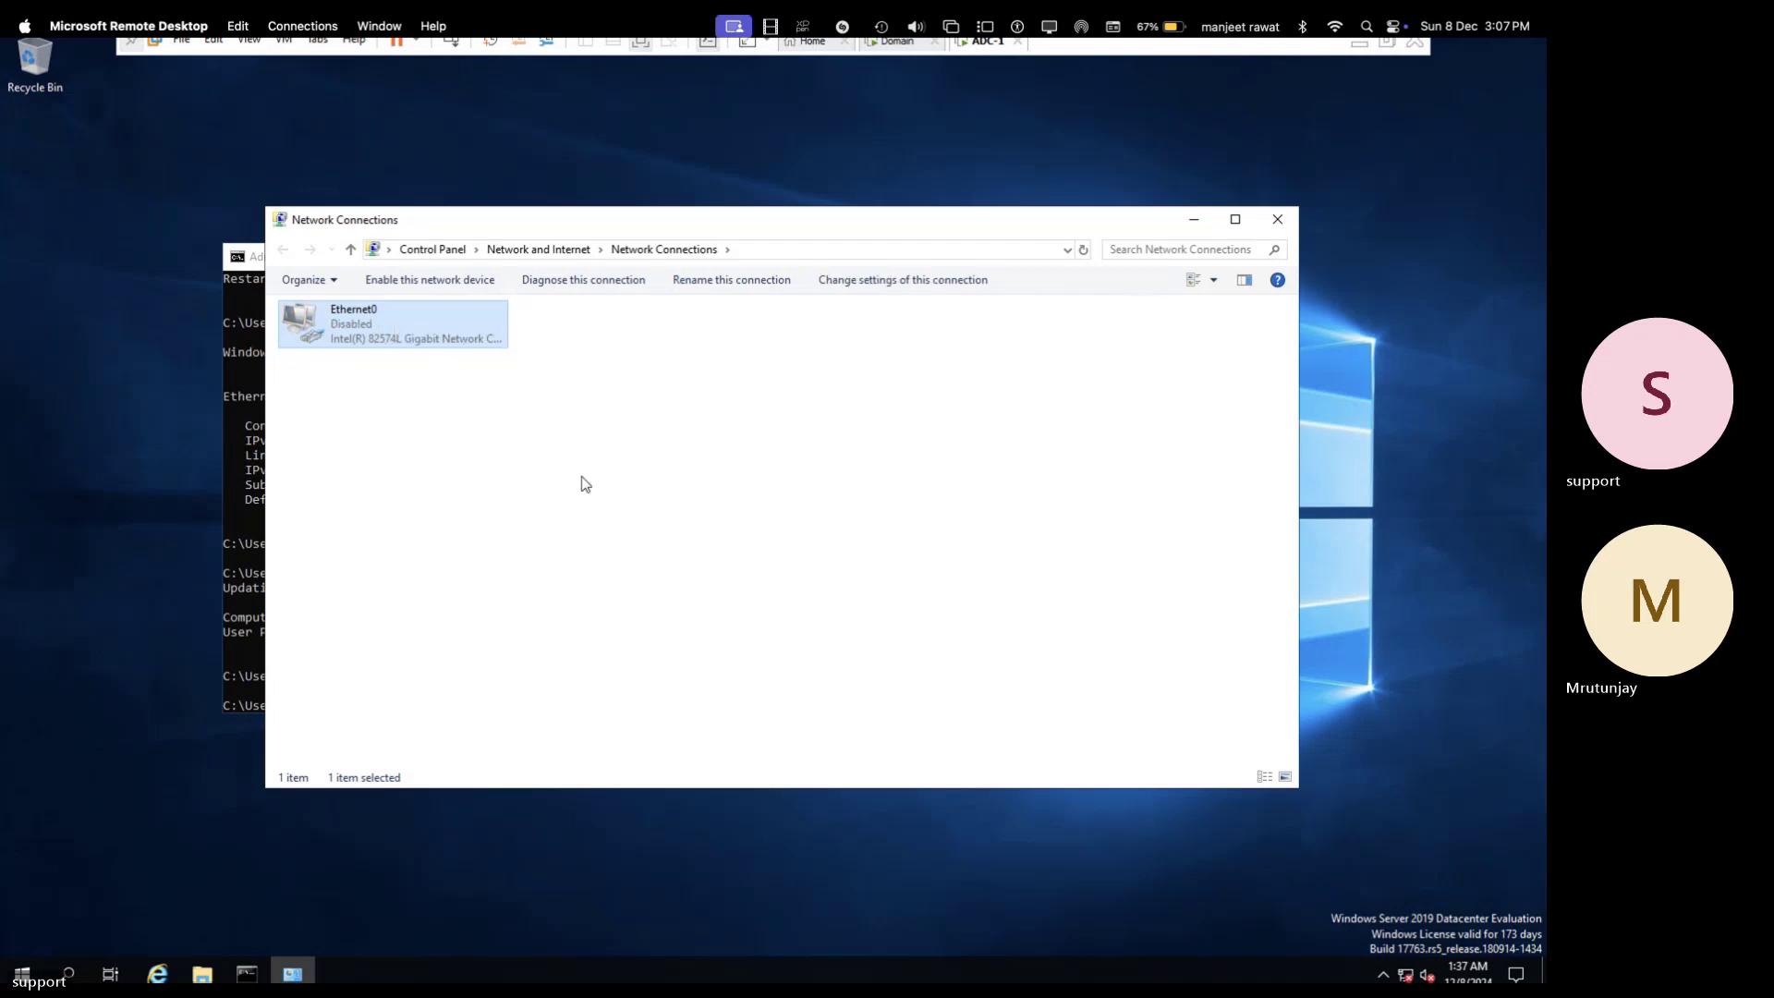
{"action": "right_click", "coordinate": [418, 338]}
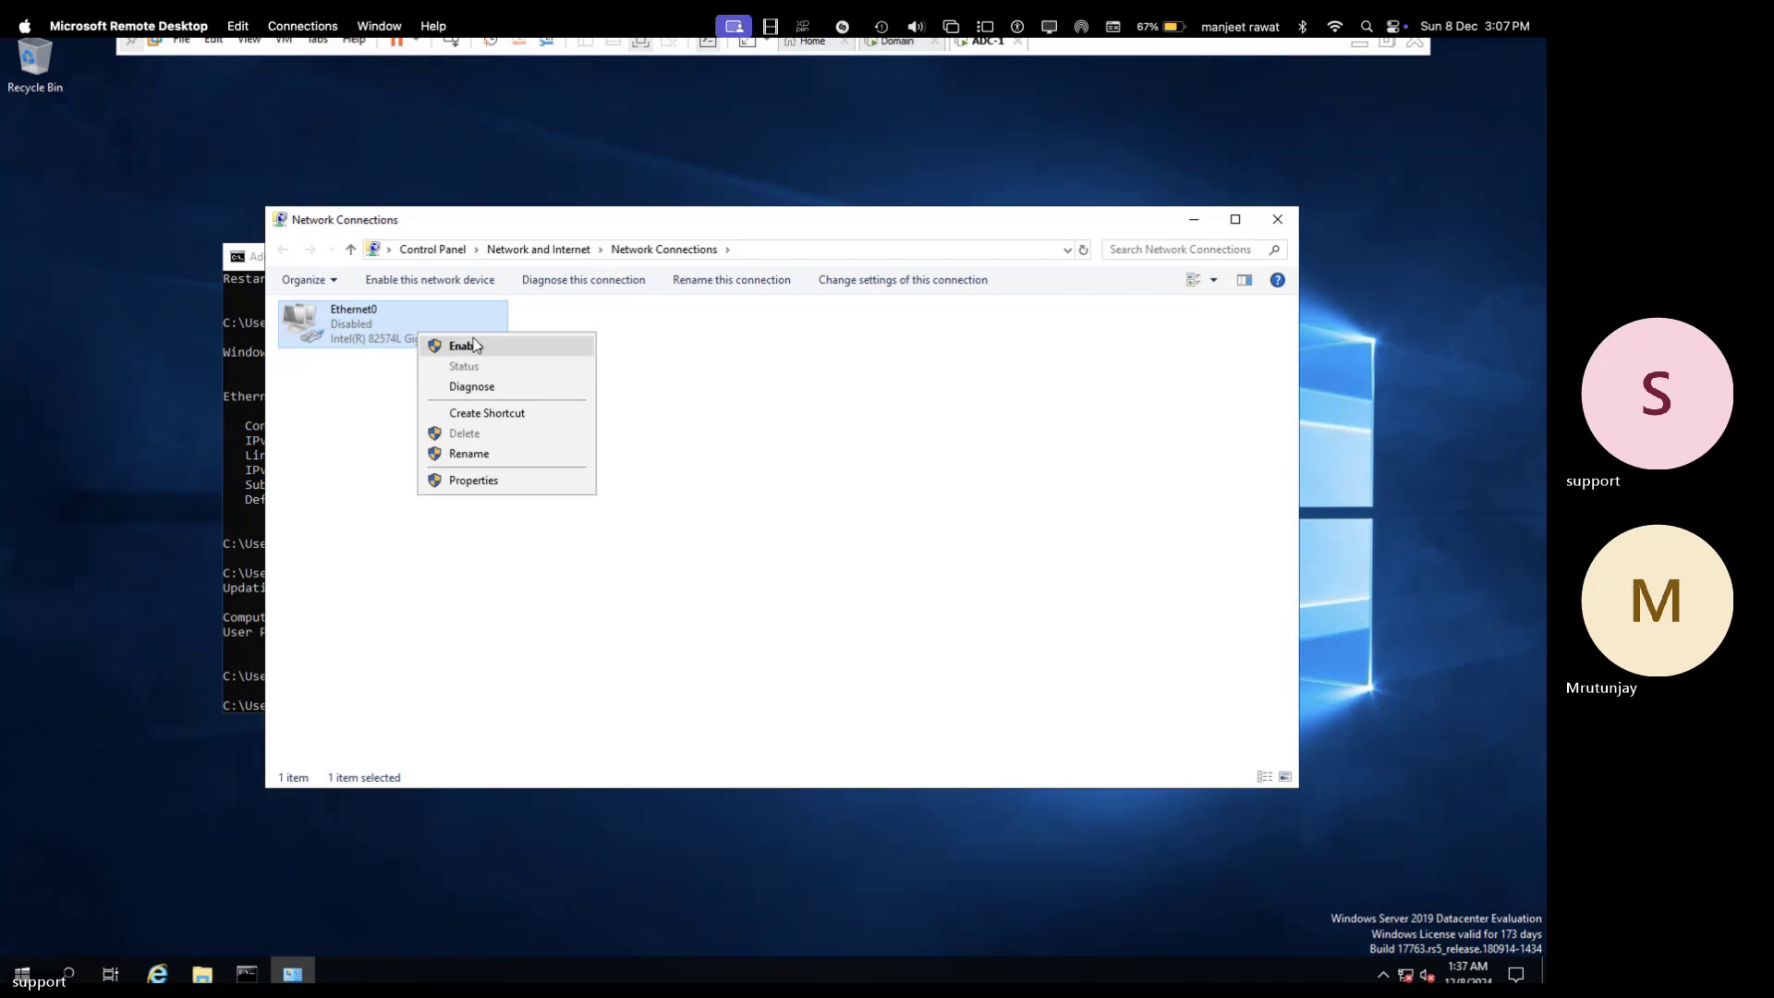
{"action": "left_click", "coordinate": [476, 346]}
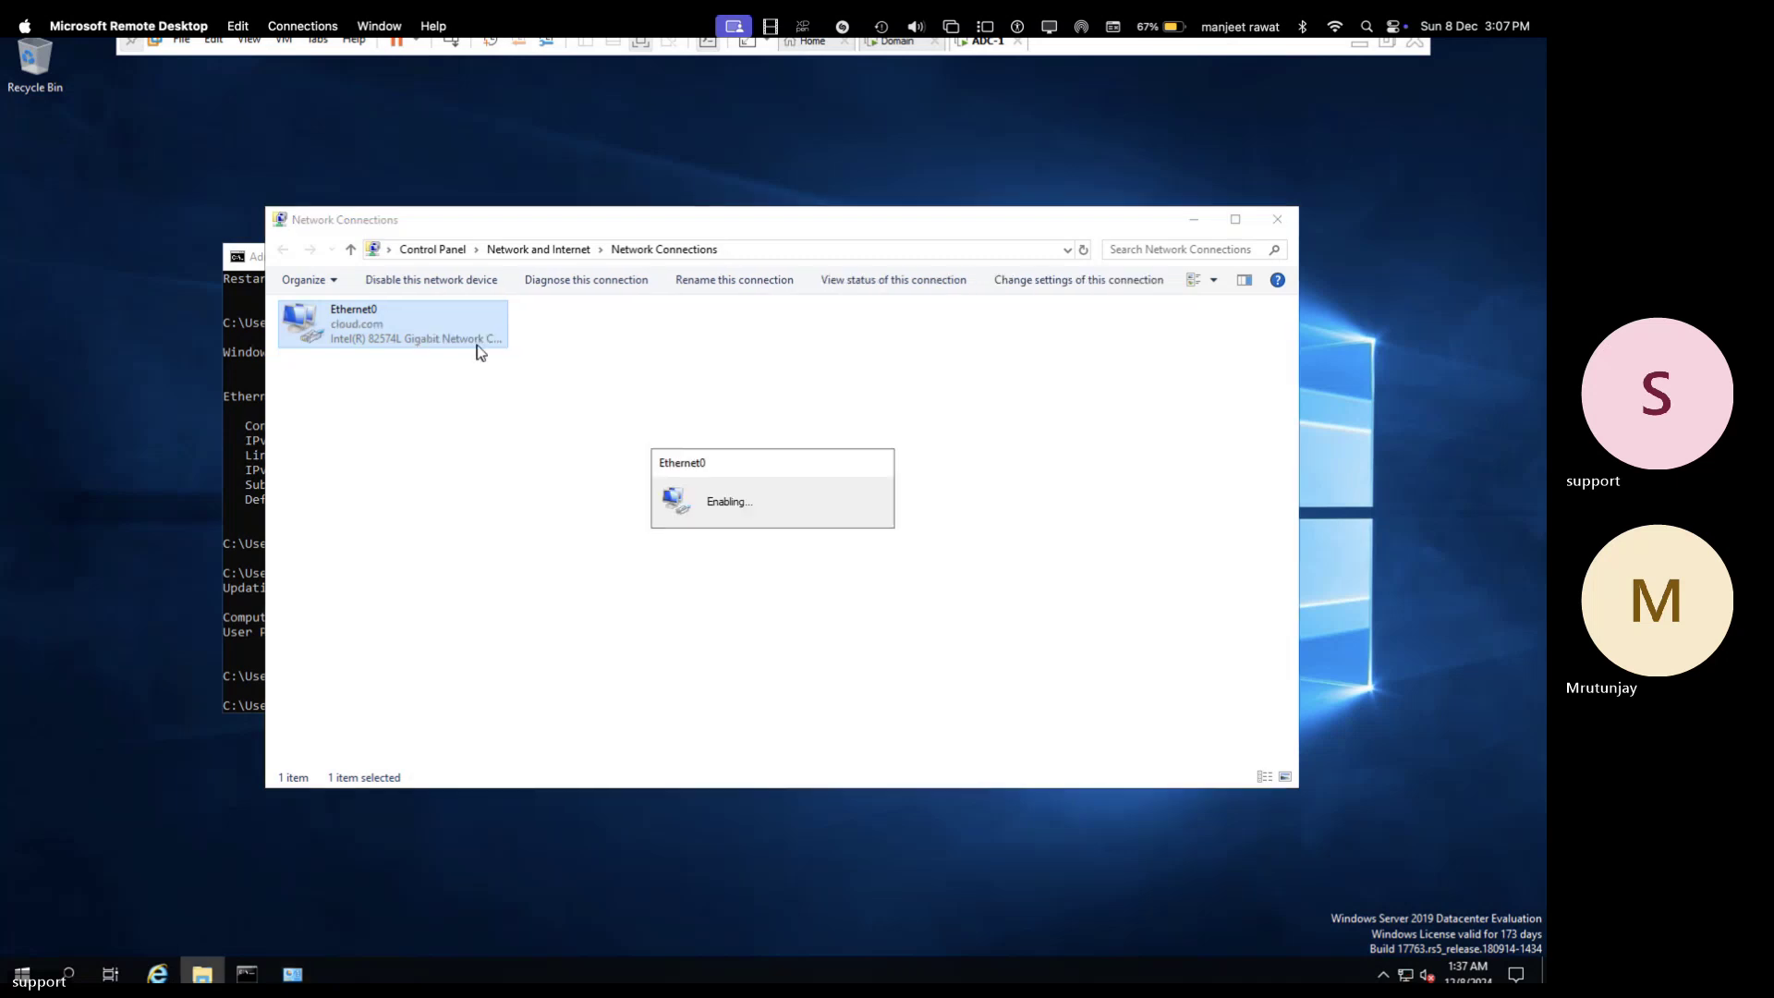
- Verify Ethernet0's IPv4 settings obtain addresses automatically, then close the adapter properties
{"action": "right_click", "coordinate": [359, 330]}
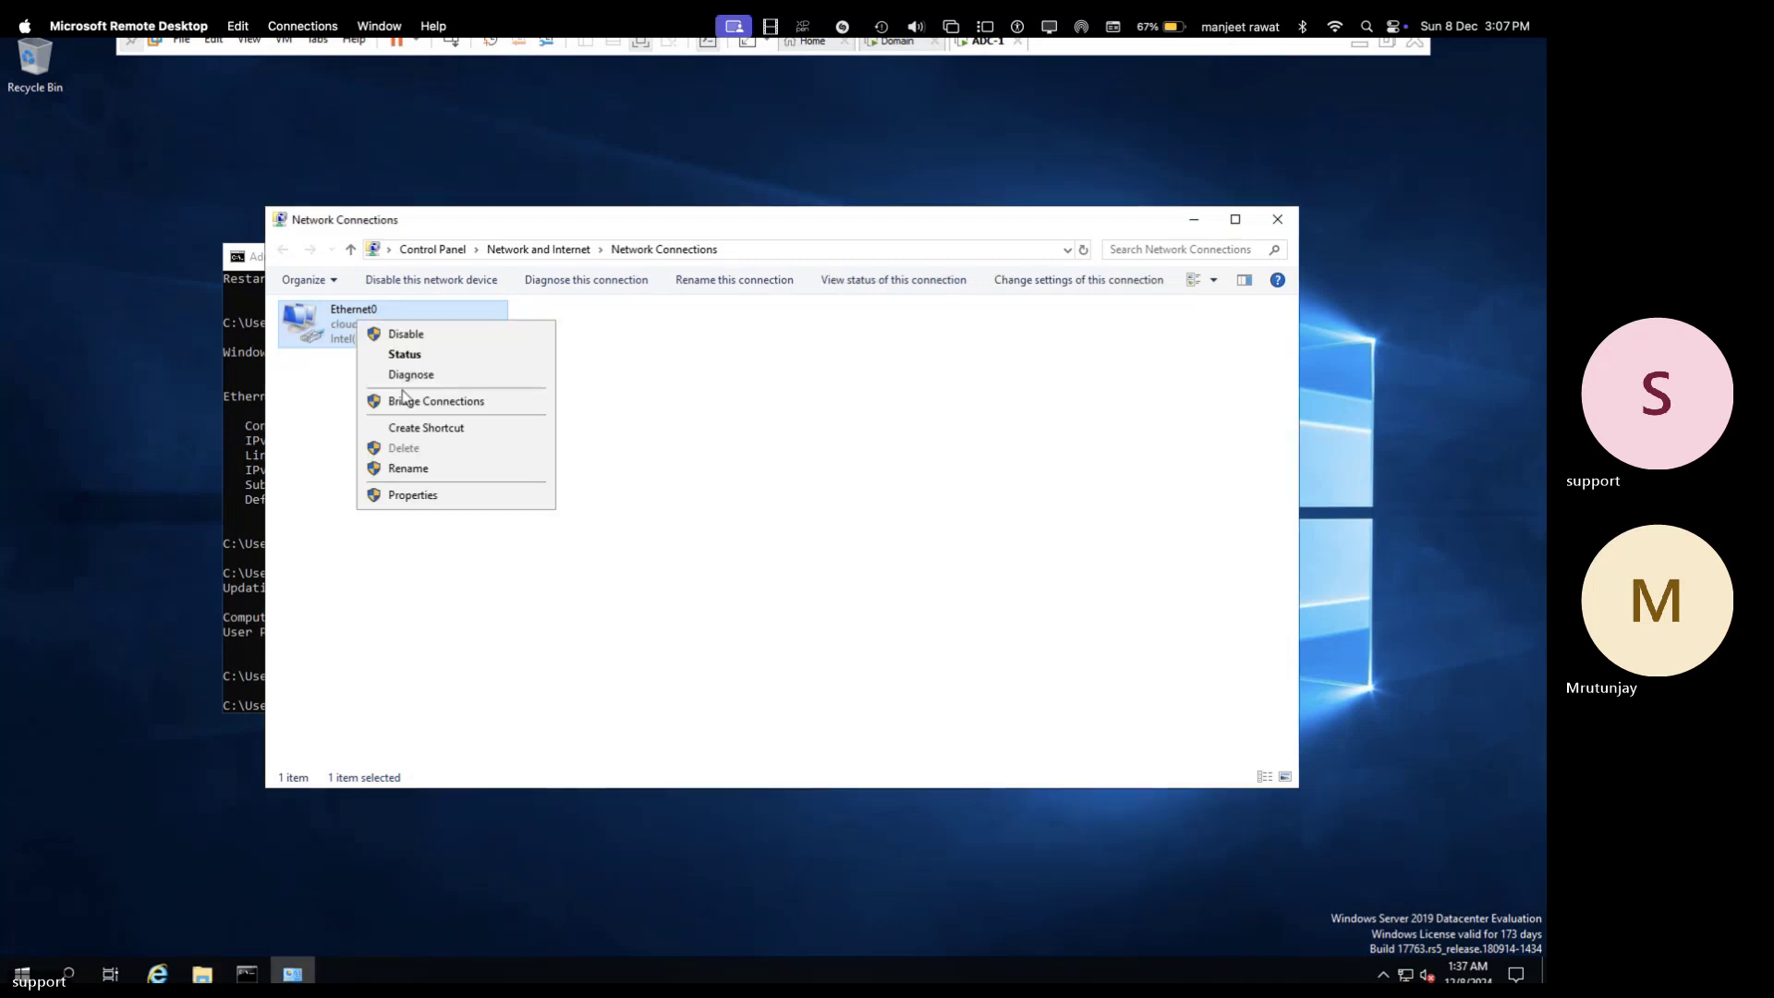
{"action": "left_click", "coordinate": [444, 497]}
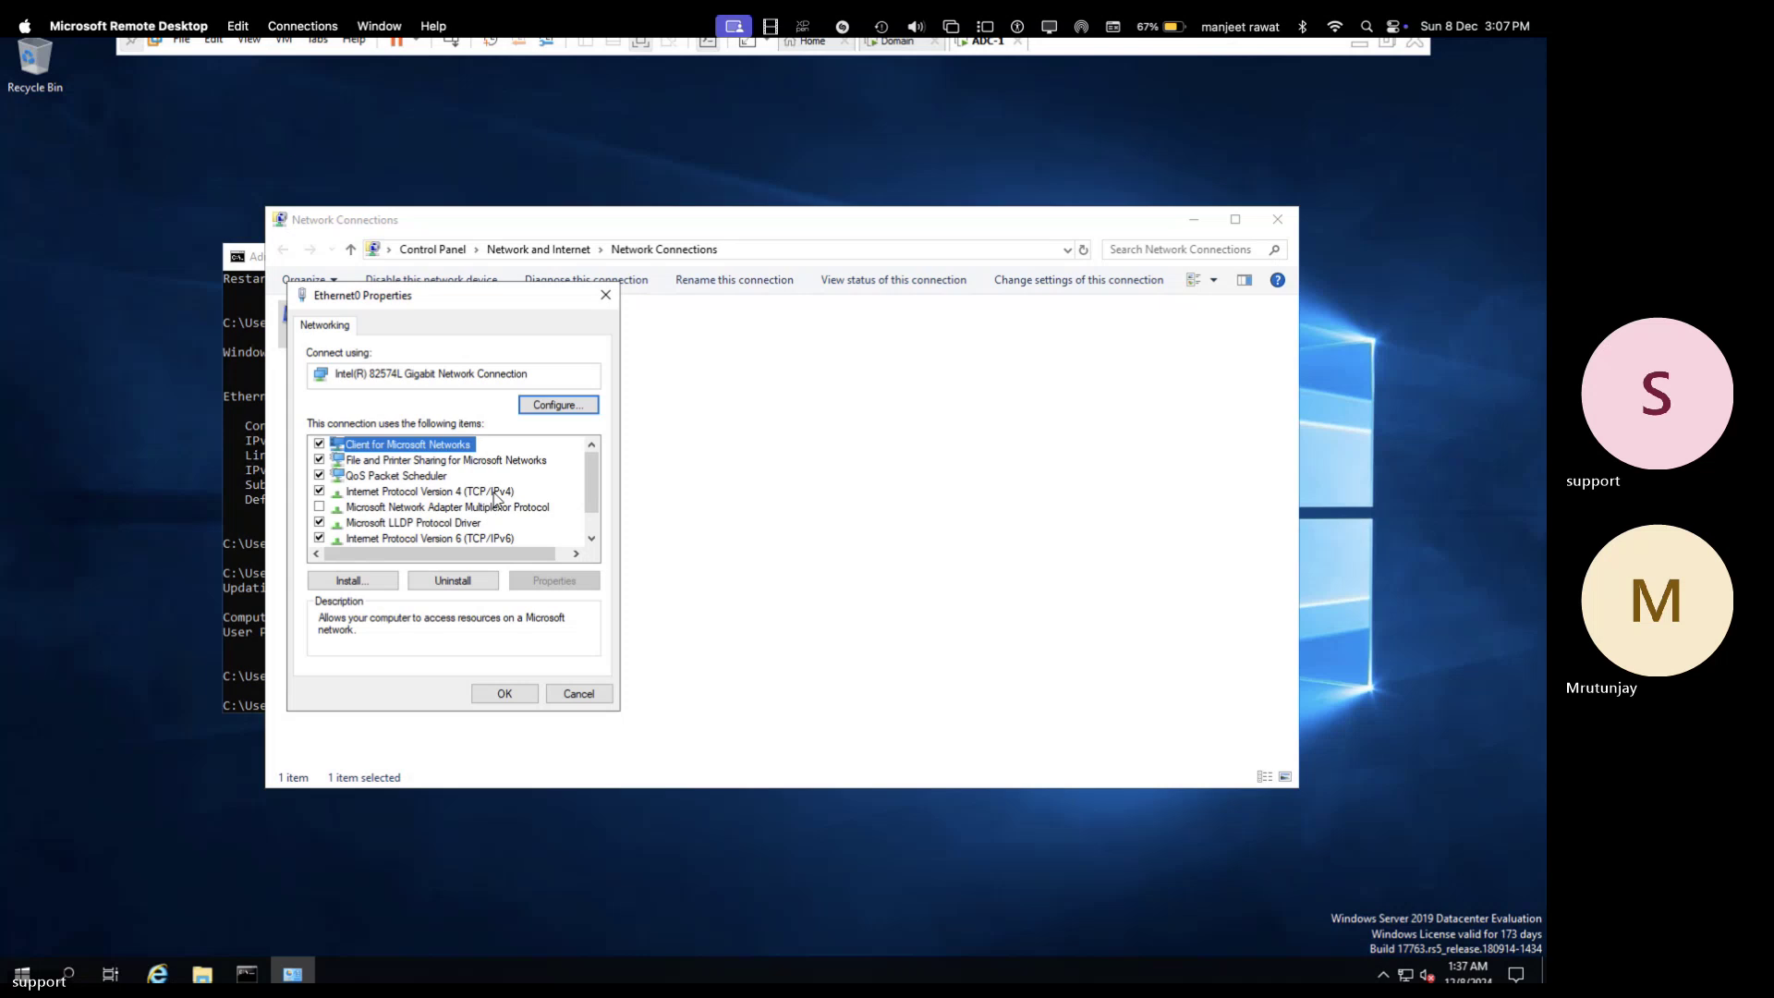
{"action": "left_click", "coordinate": [495, 499]}
{"action": "double_click", "coordinate": [436, 491]}
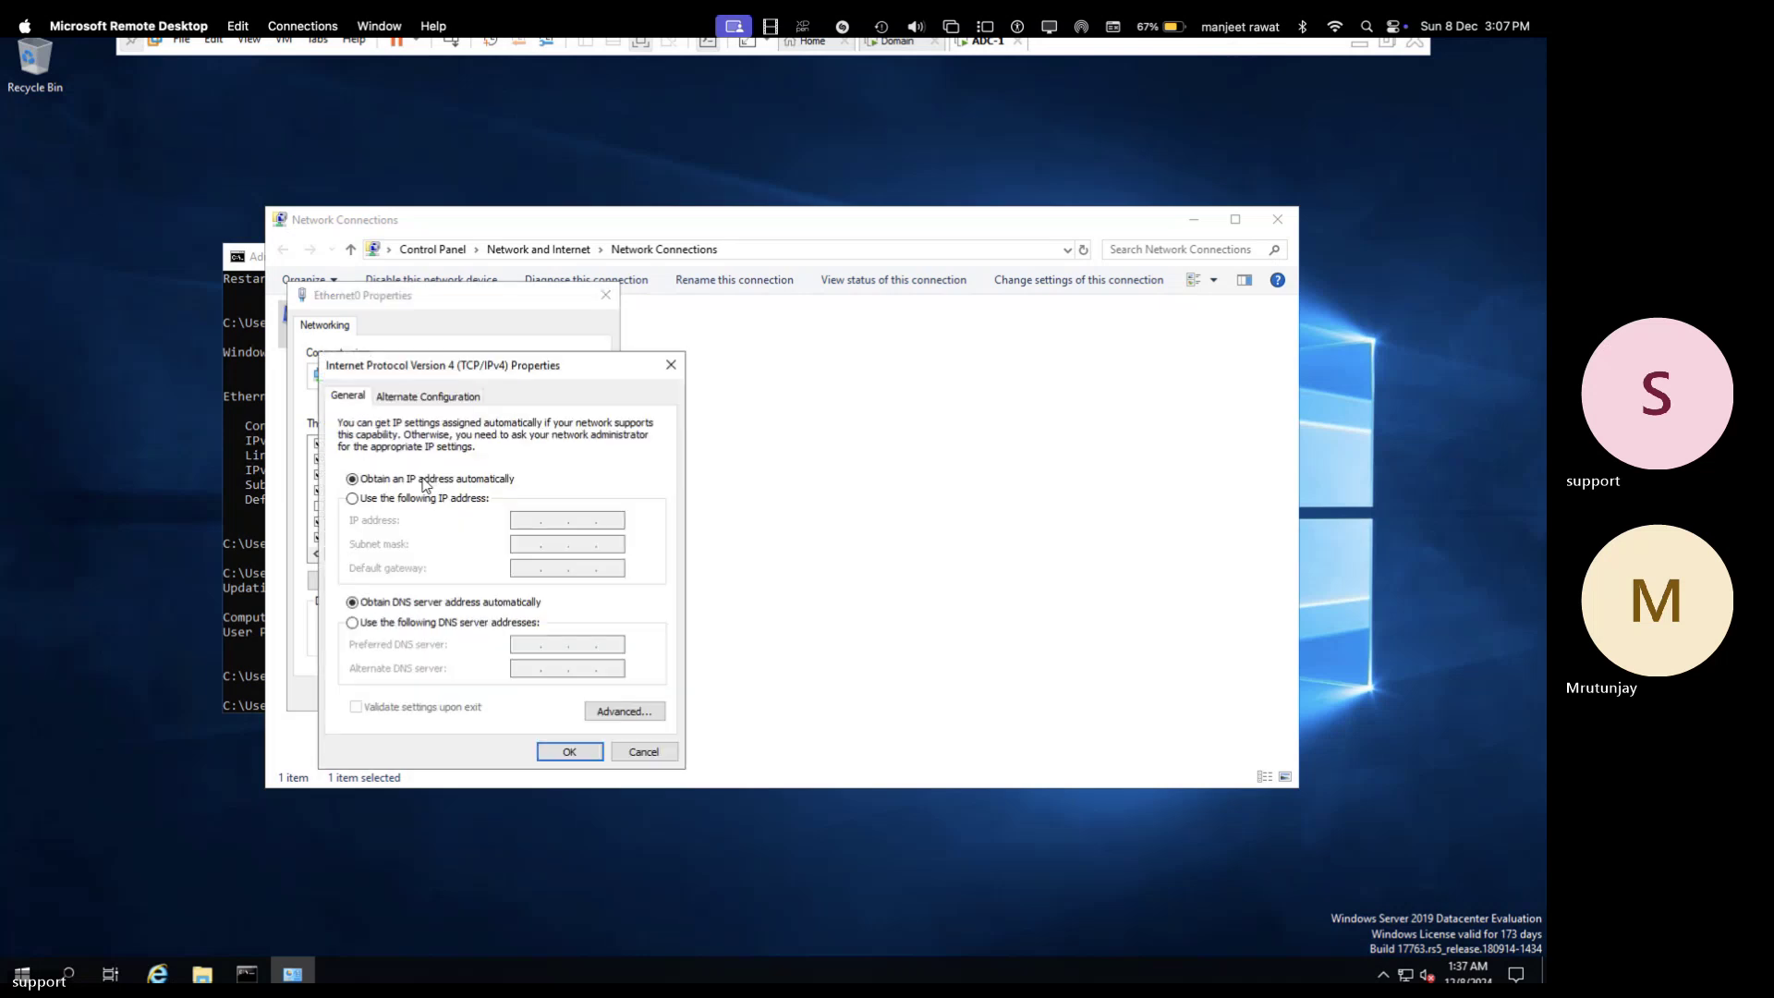
{"action": "left_click", "coordinate": [571, 751]}
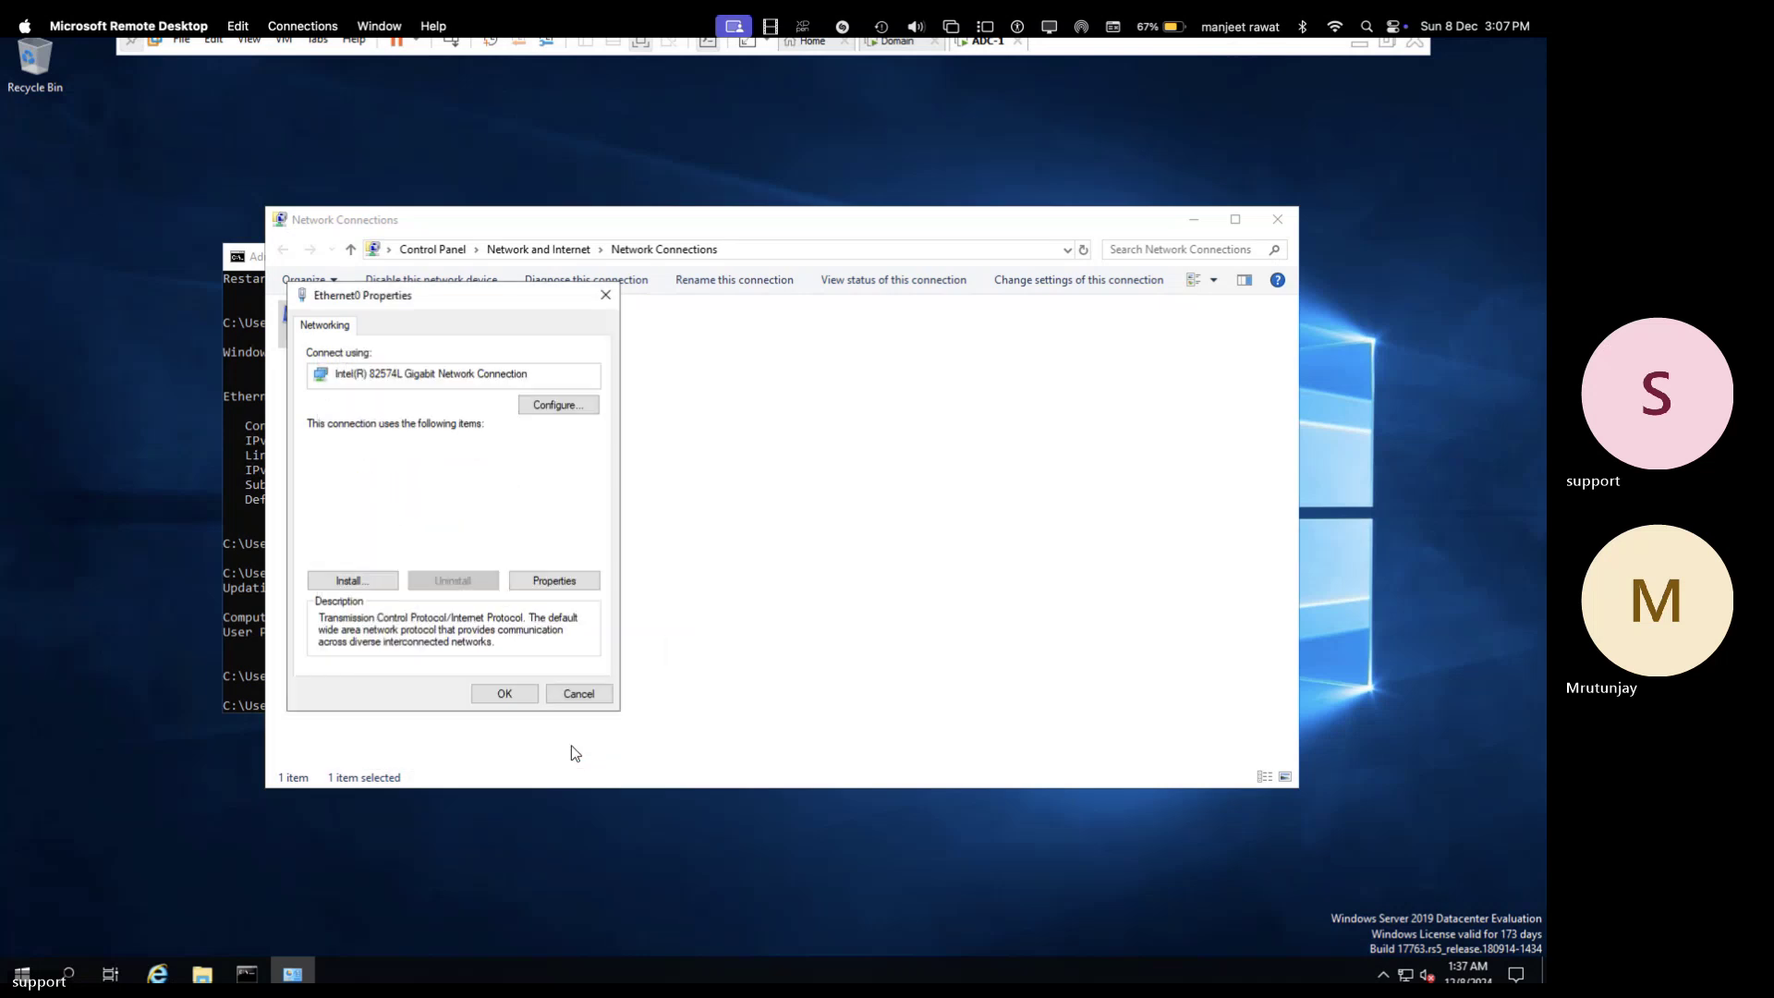
{"action": "left_click", "coordinate": [508, 702]}
{"action": "right_click", "coordinate": [406, 353]}
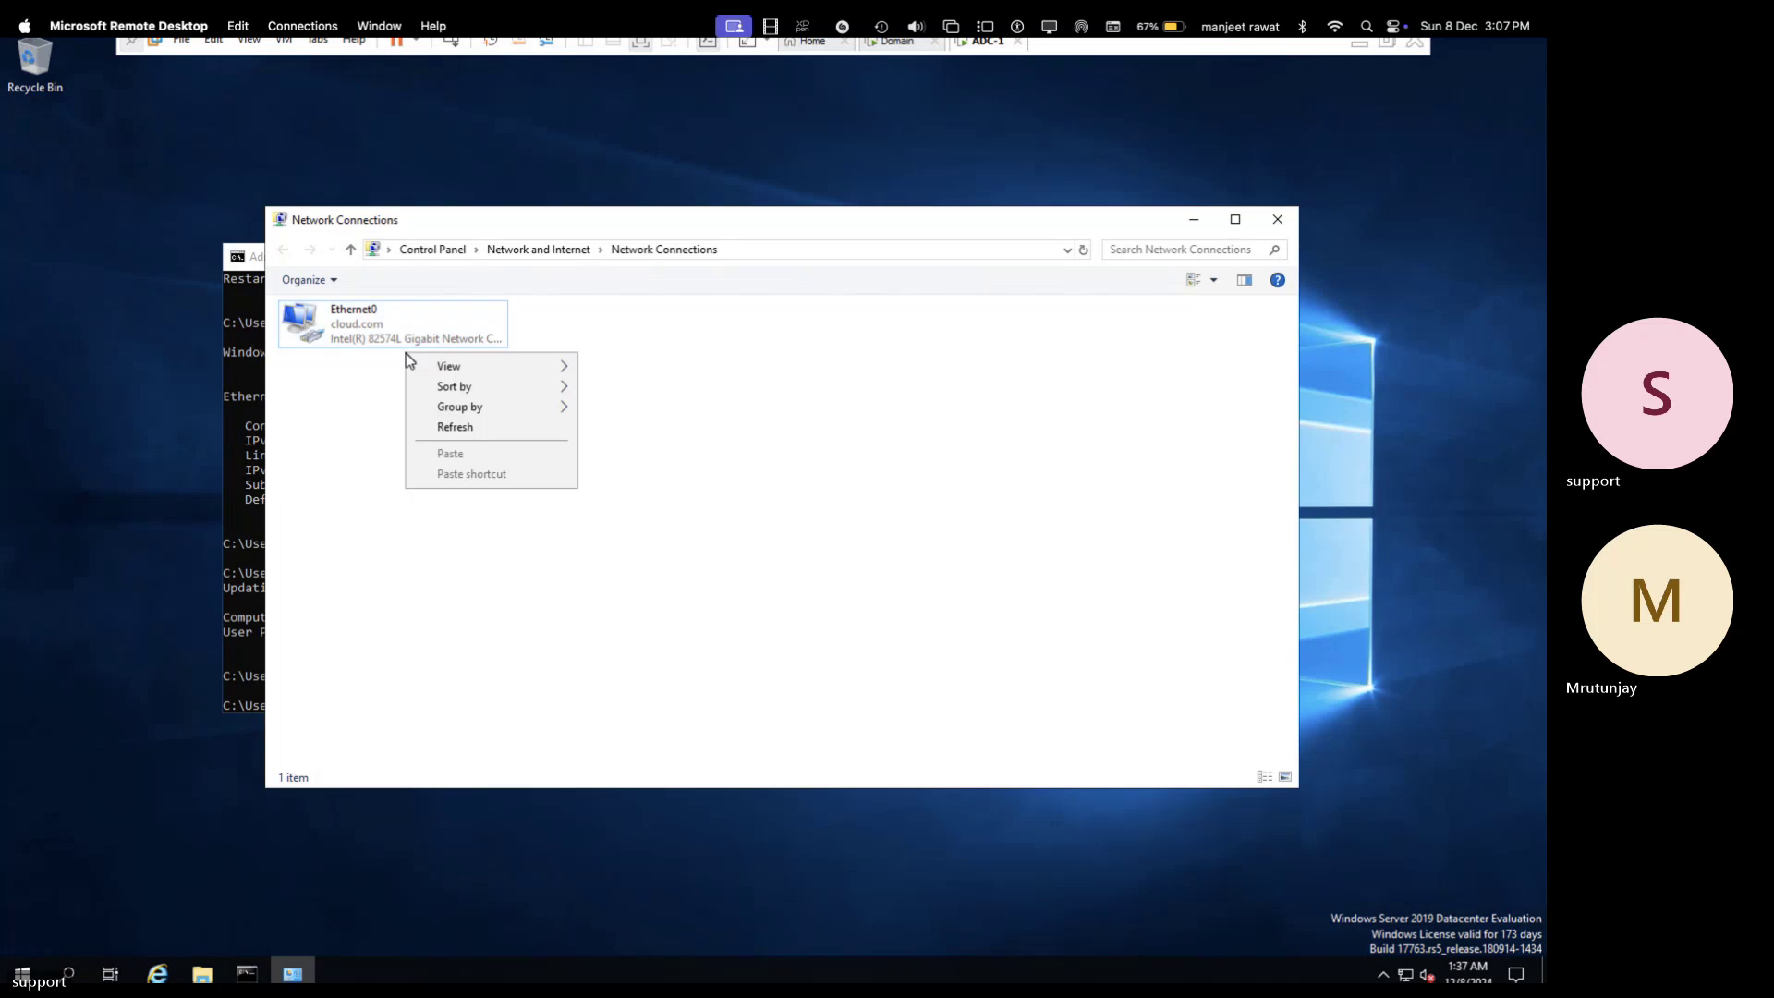
- Check Ethernet0's details show DHCP enabled with 192.168.1.211, then close Network Connections
{"action": "left_click", "coordinate": [435, 323]}
{"action": "right_click", "coordinate": [434, 320]}
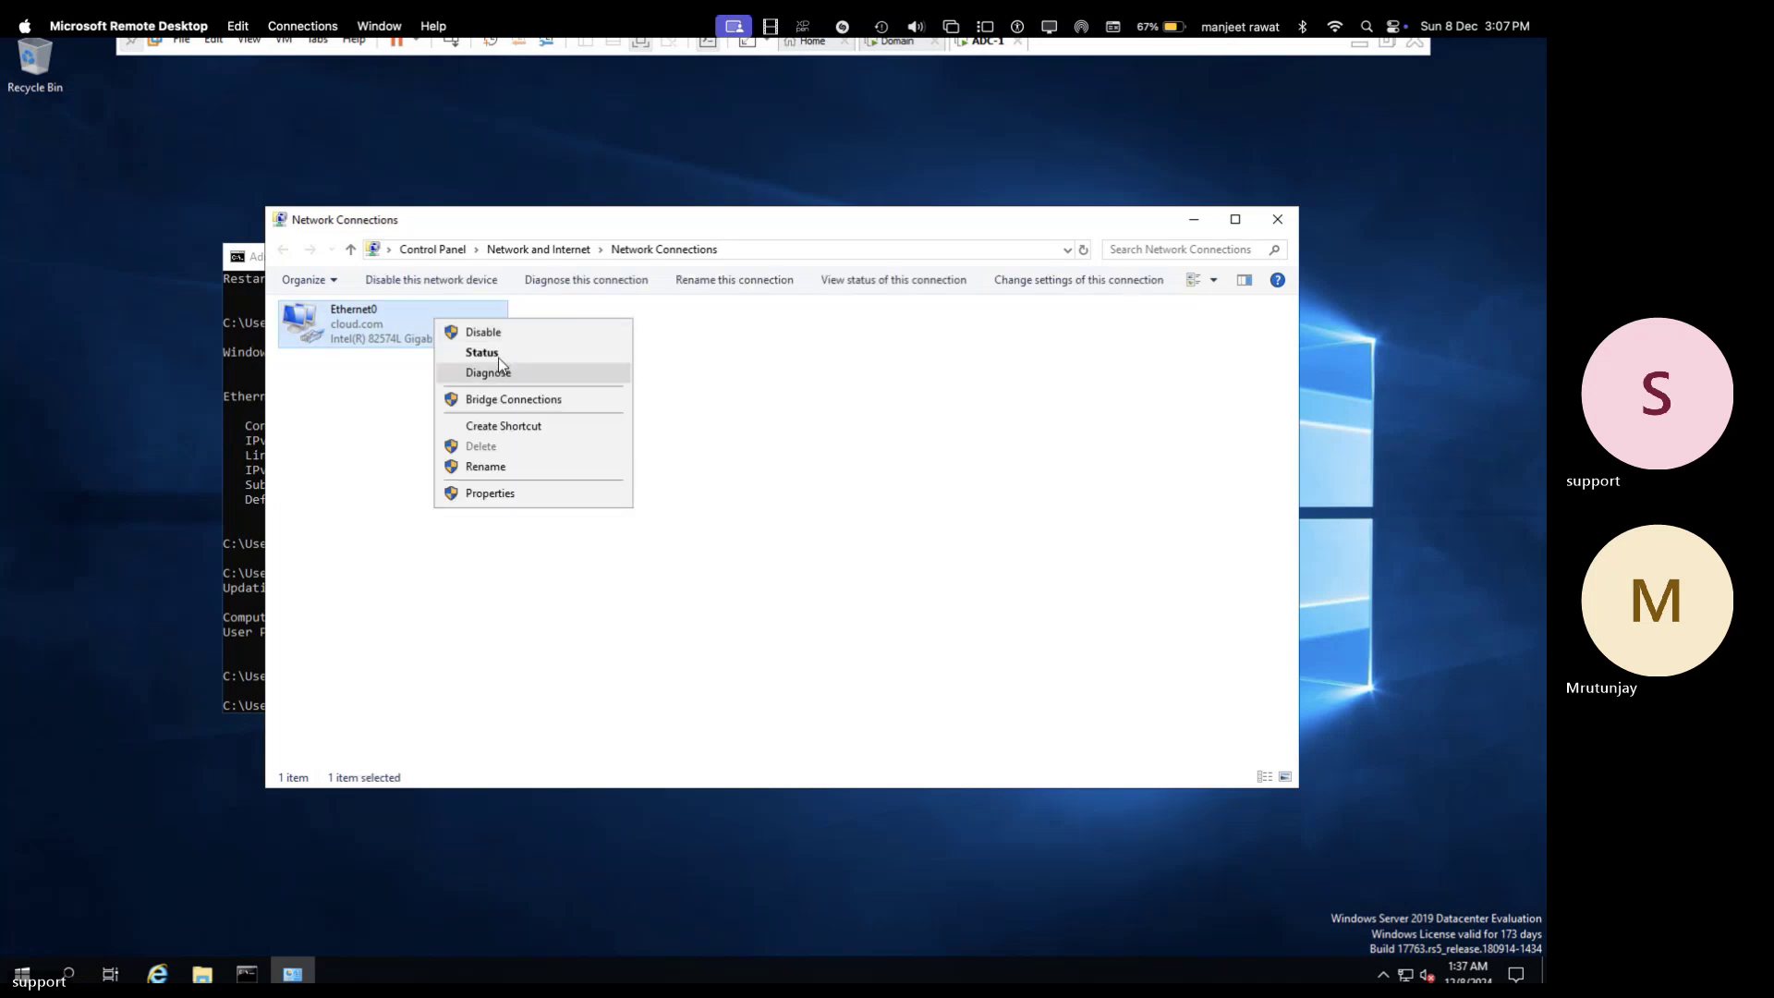
{"action": "left_click", "coordinate": [482, 352]}
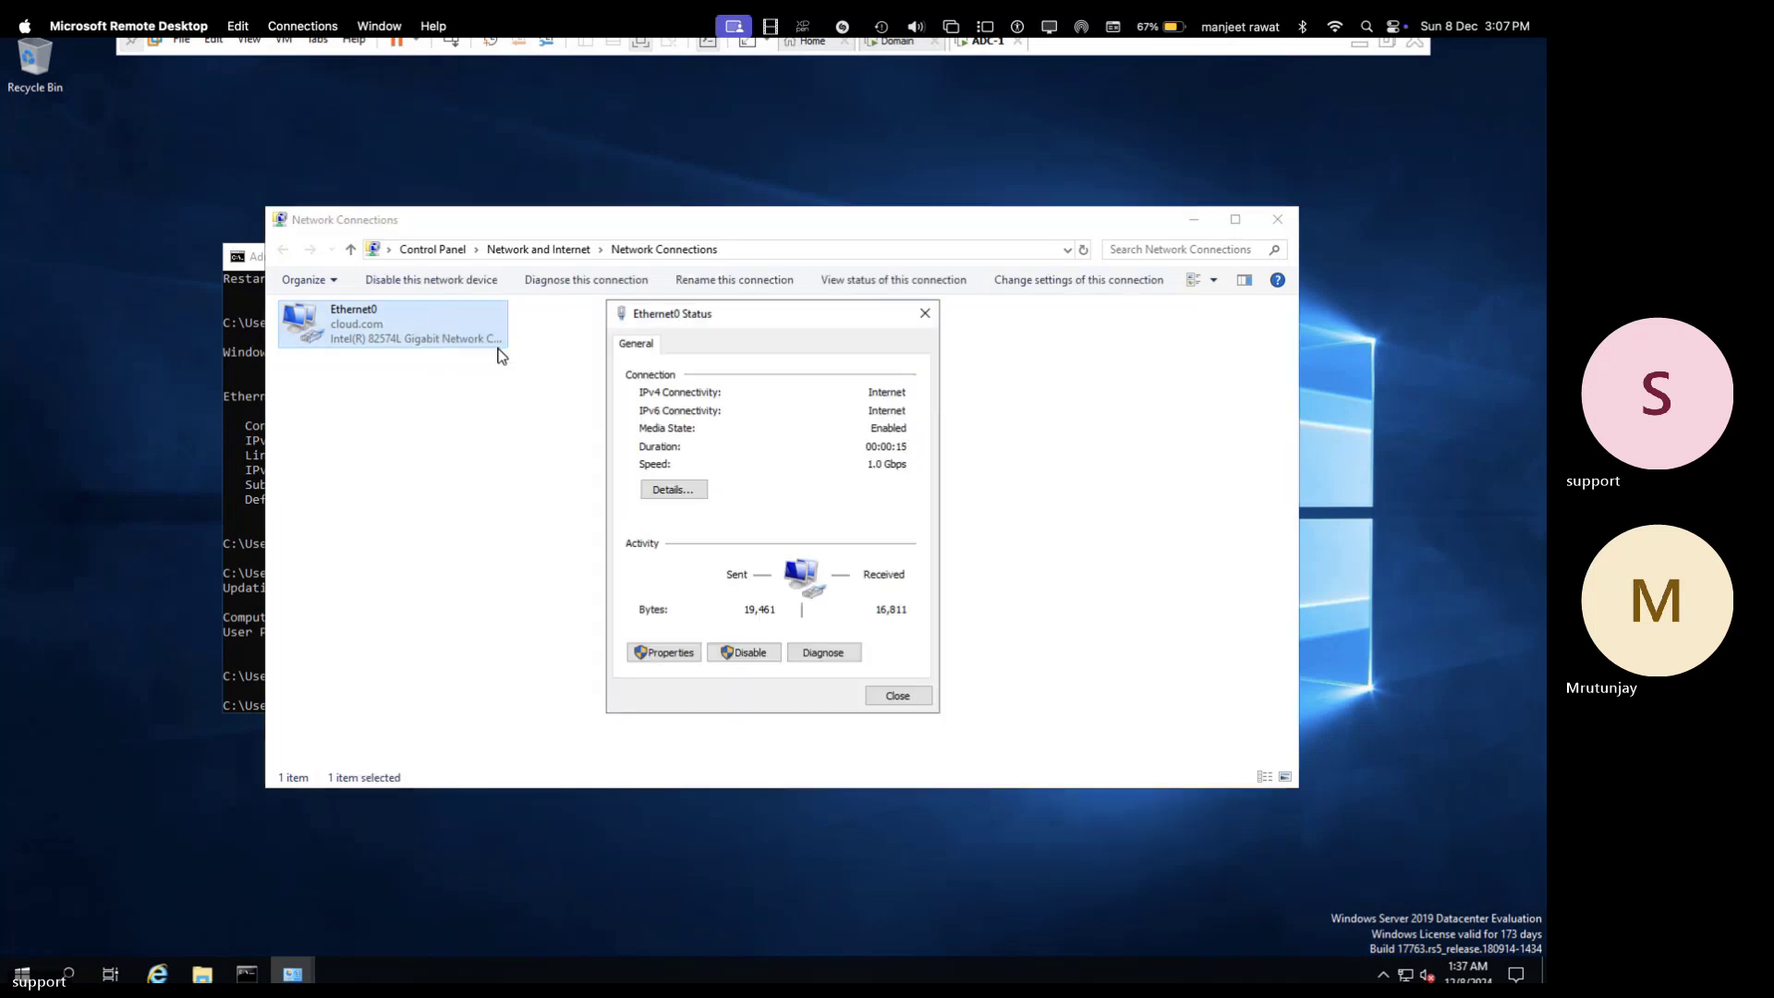
{"action": "left_click", "coordinate": [683, 487]}
{"action": "left_click", "coordinate": [682, 487]}
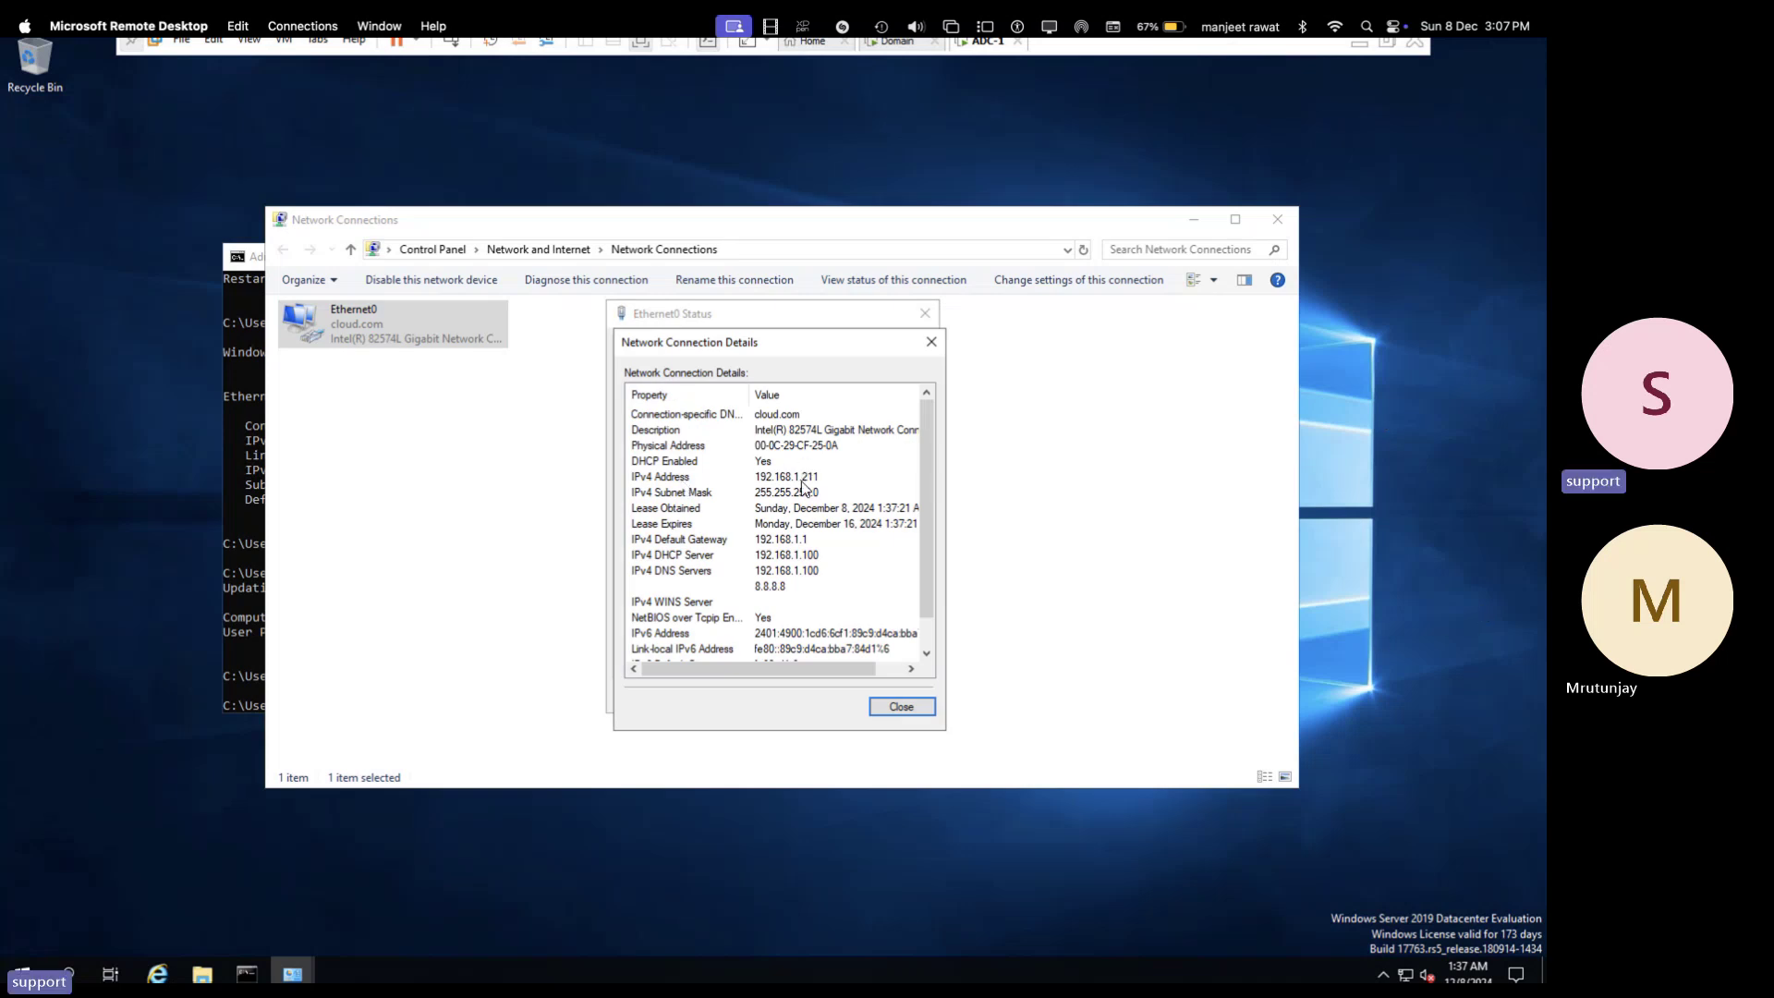
{"action": "left_click", "coordinate": [909, 708]}
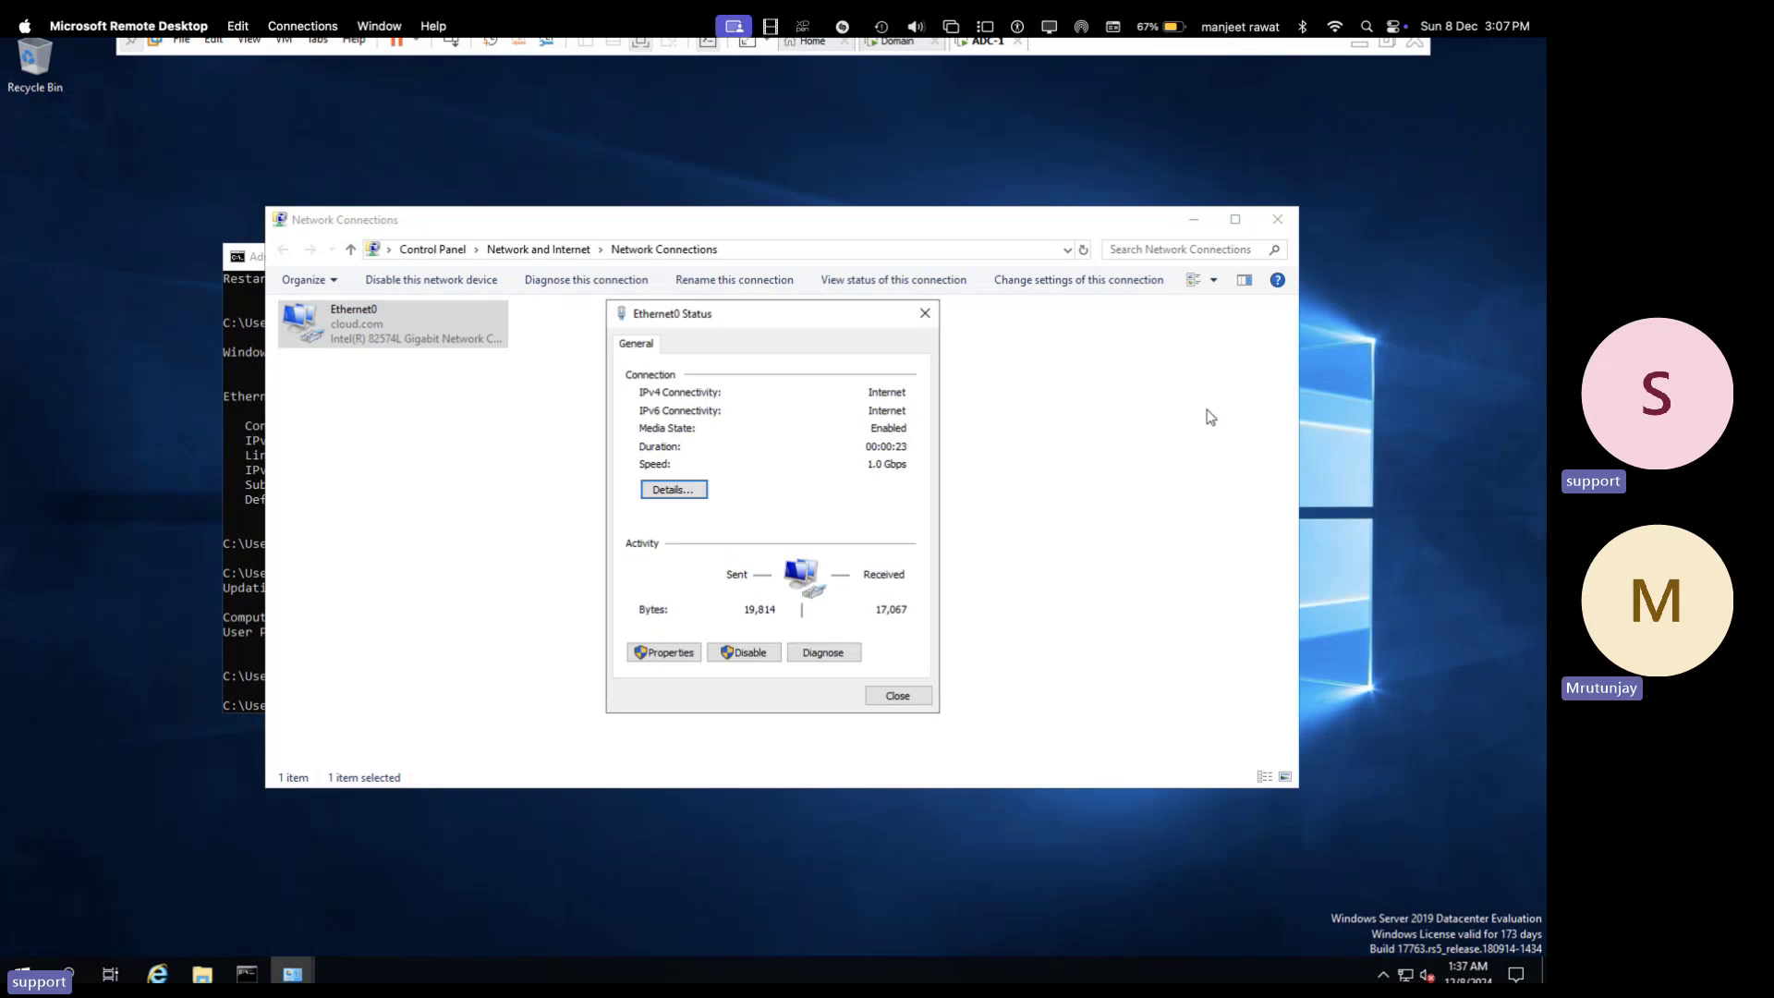
{"action": "left_click", "coordinate": [1278, 219]}
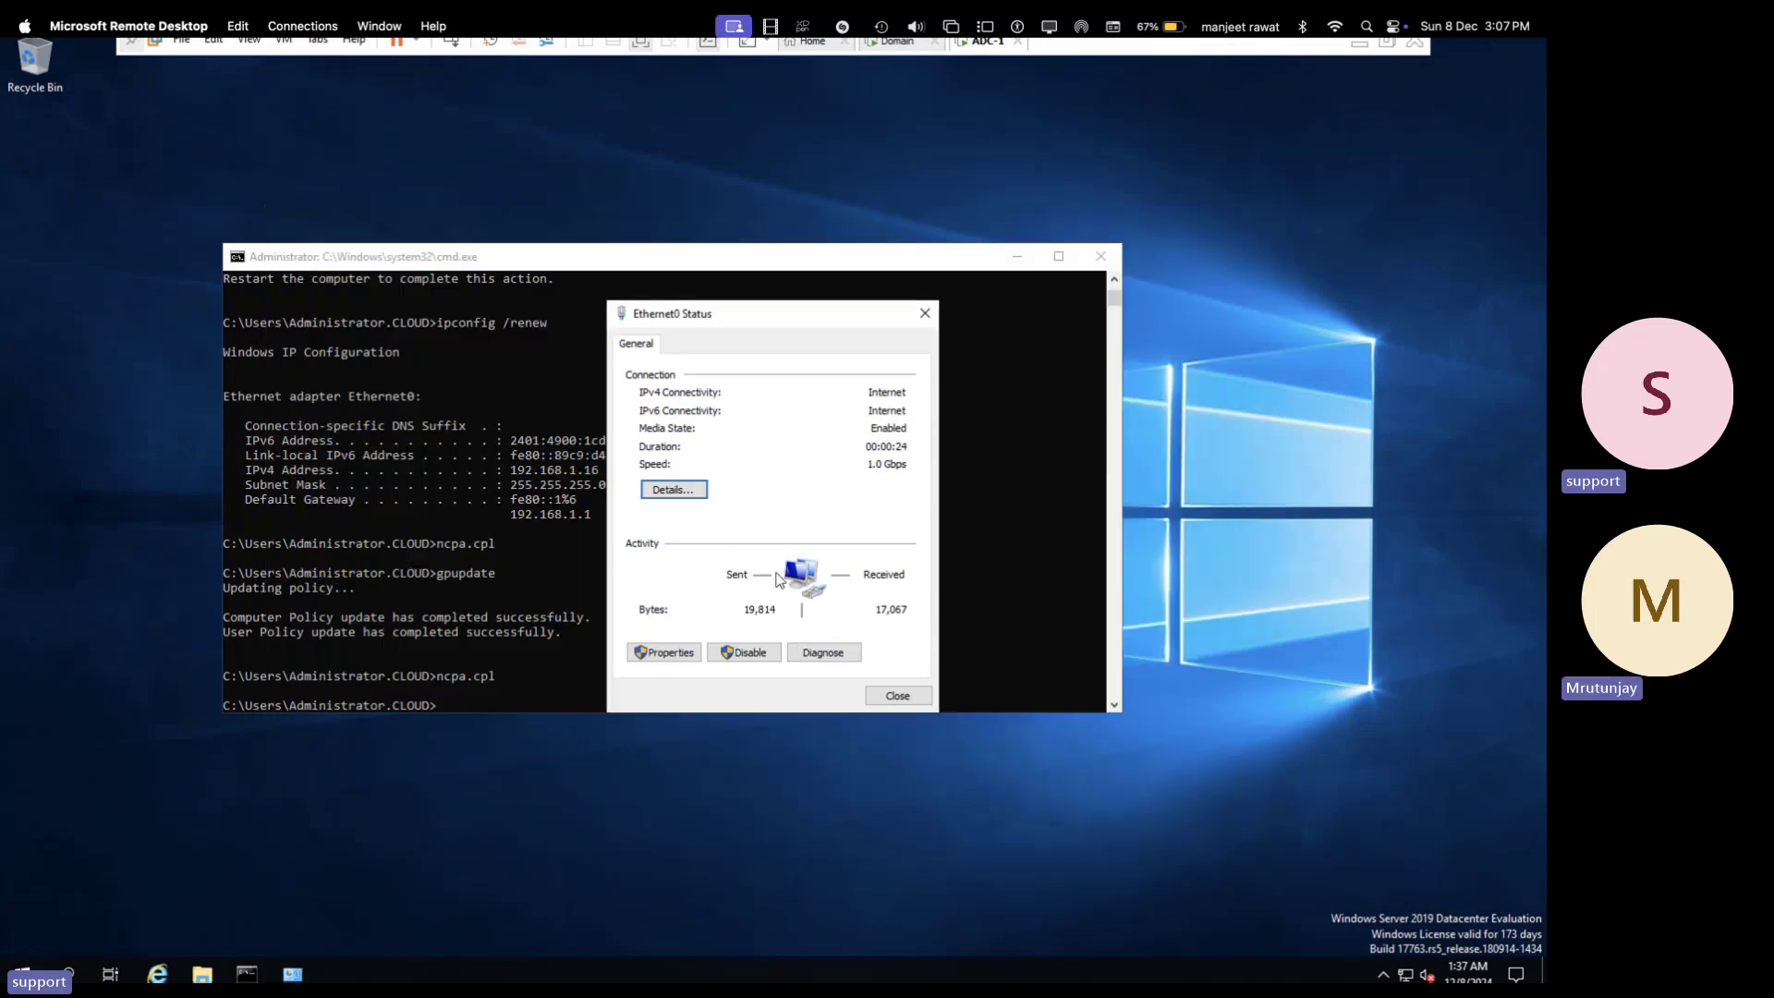
- Close the Ethernet0 status and run ipconfig to show the address 192.168.1.211
{"action": "left_click", "coordinate": [925, 314]}
{"action": "left_click", "coordinate": [552, 630]}
{"action": "type", "text": "gpupdate"}
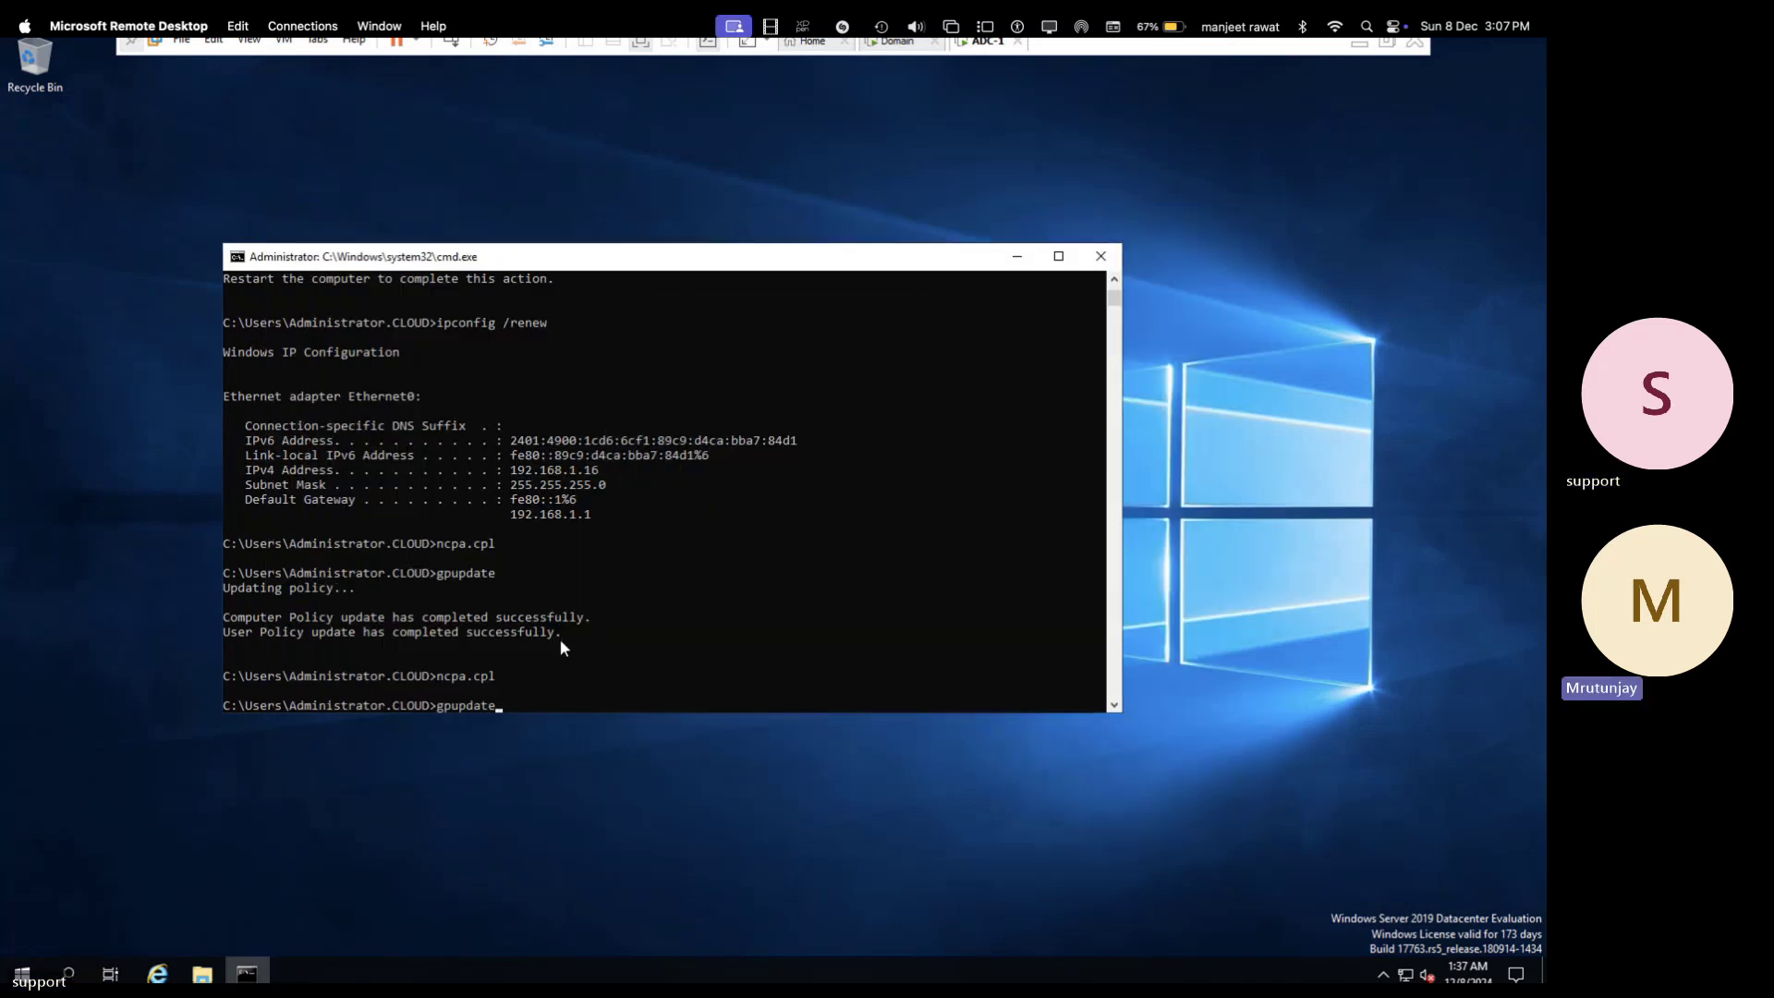
{"action": "key", "text": "Up"}
{"action": "key", "text": "Up"}
{"action": "key", "text": "Up"}
{"action": "key", "text": "Up"}
{"action": "key", "text": "BackSpace"}
{"action": "key", "text": "BackSpace"}
{"action": "key", "text": "BackSpace"}
{"action": "key", "text": "BackSpace"}
{"action": "key", "text": "BackSpace"}
{"action": "key", "text": "BackSpace"}
{"action": "key", "text": "BackSpace"}
{"action": "key", "text": "Return"}
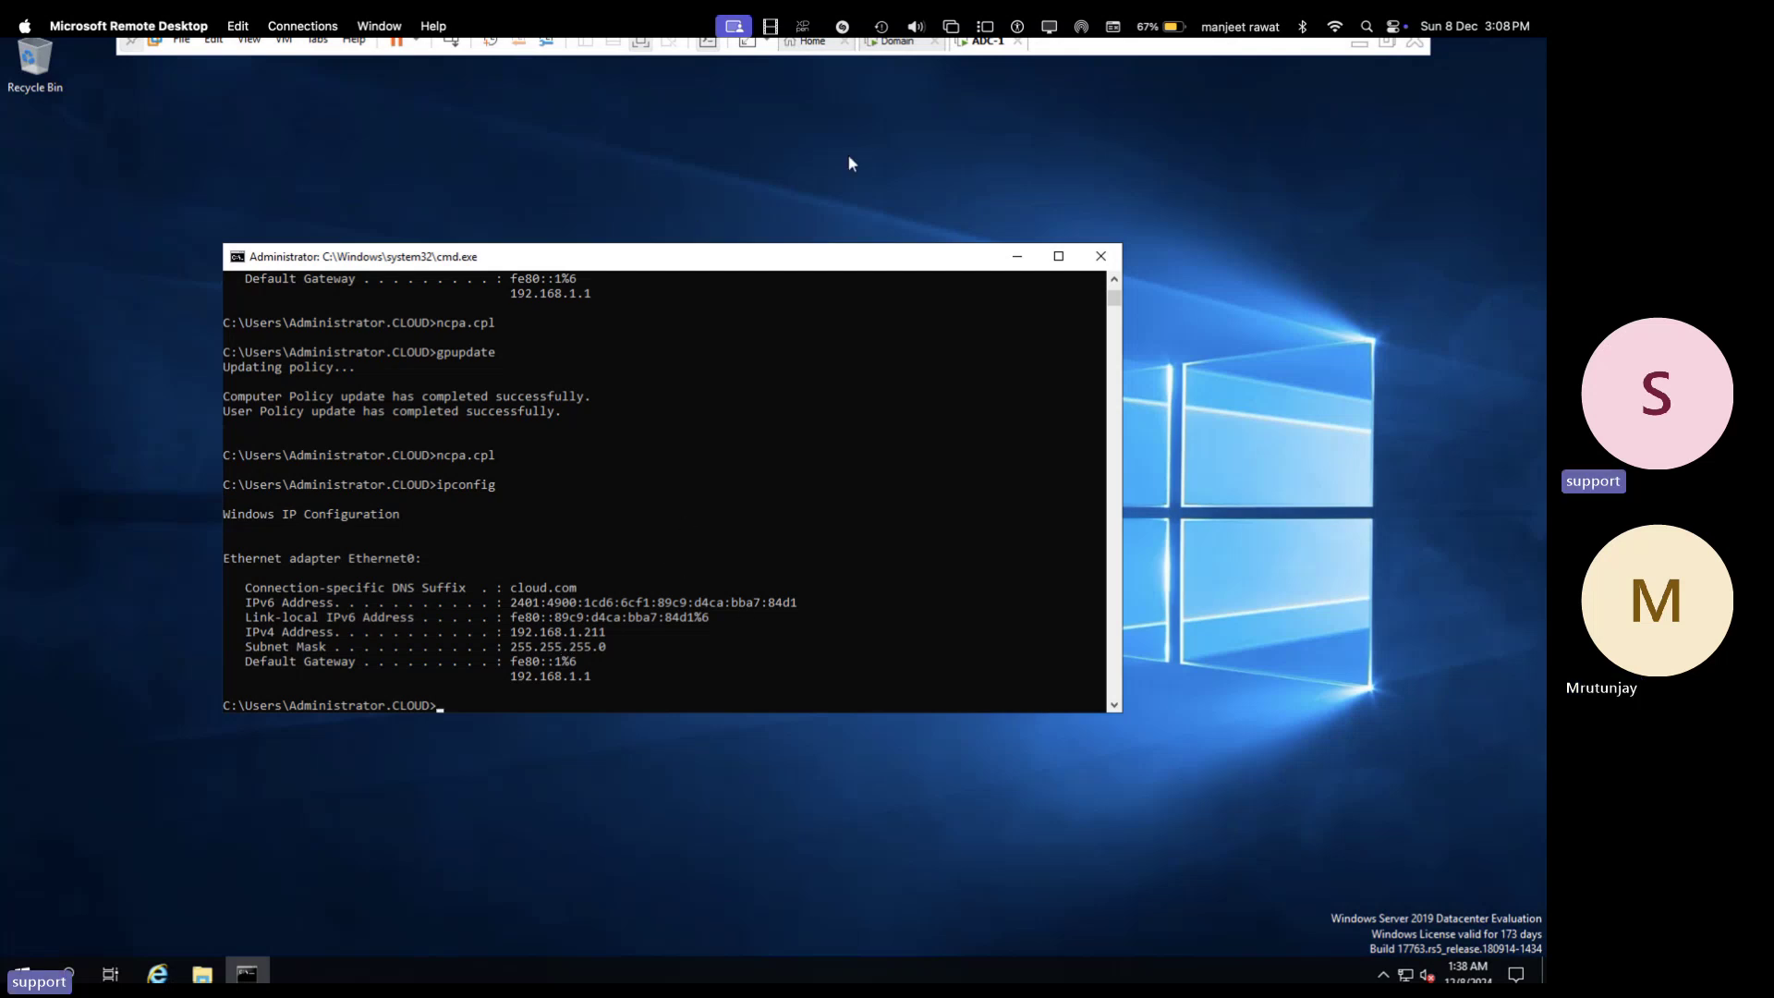
- Switch to the Domain session and close Group Policy Management
{"action": "left_click", "coordinate": [910, 53]}
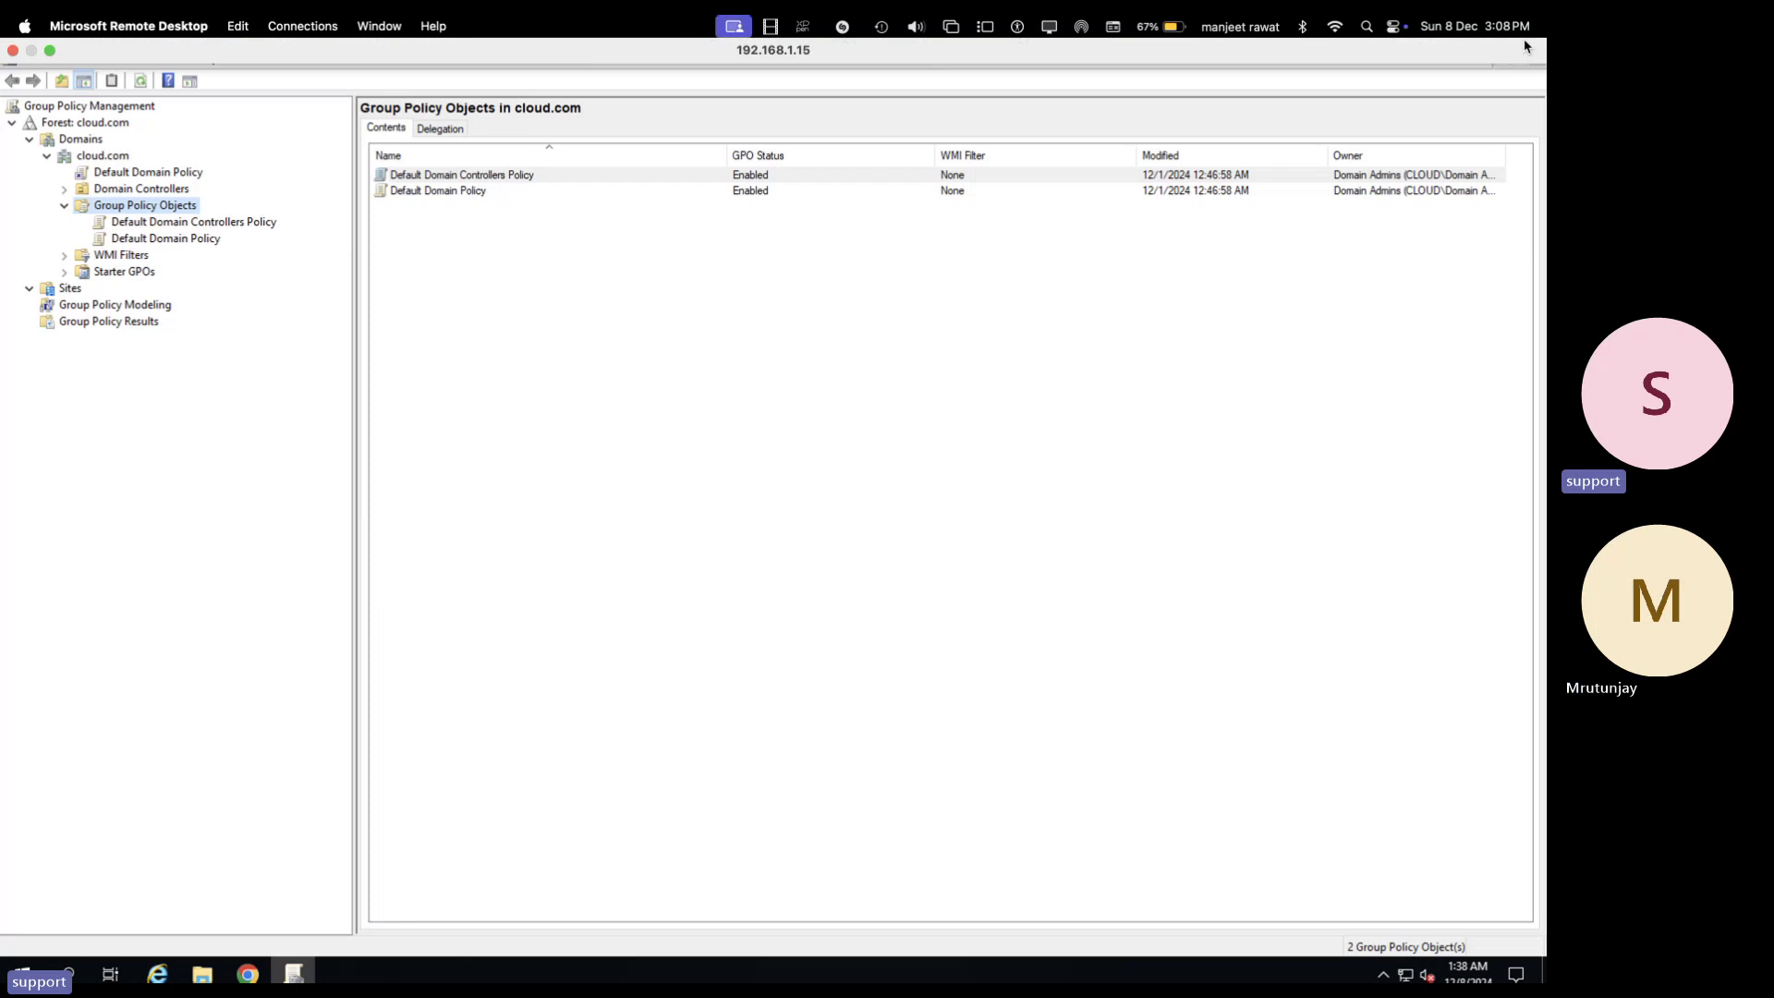
{"action": "left_click", "coordinate": [1474, 26]}
{"action": "left_click", "coordinate": [1091, 327]}
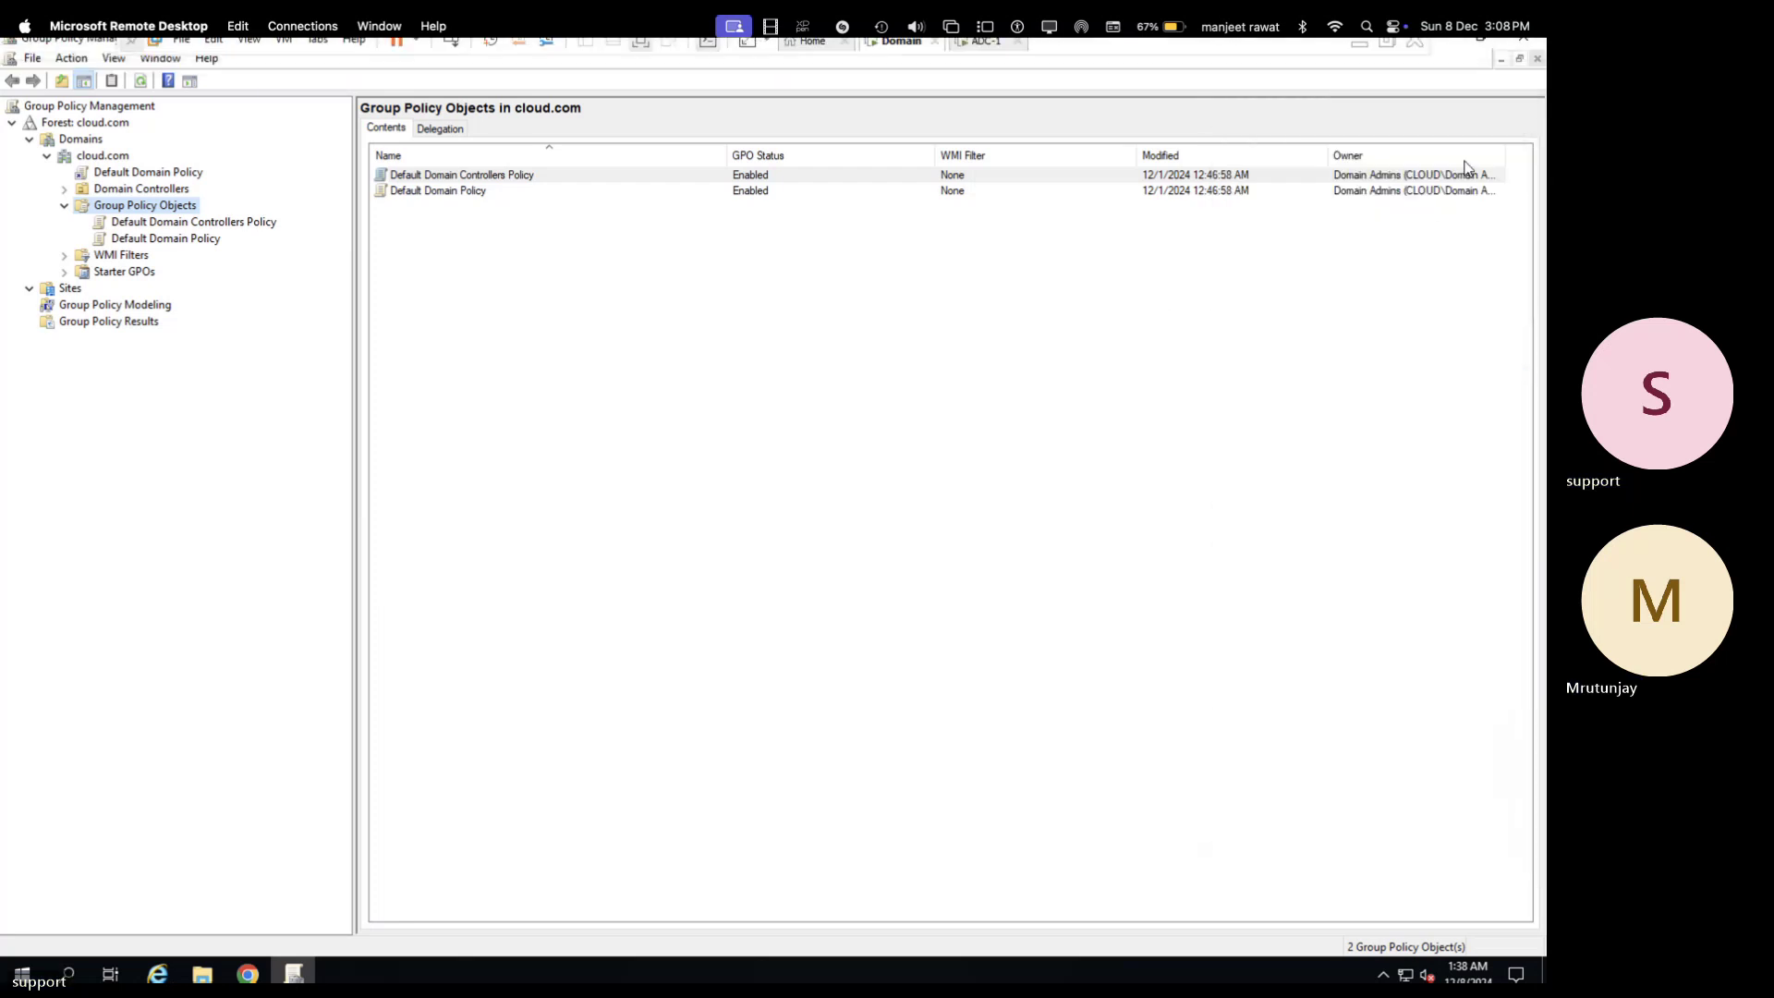
{"action": "left_click", "coordinate": [1537, 59]}
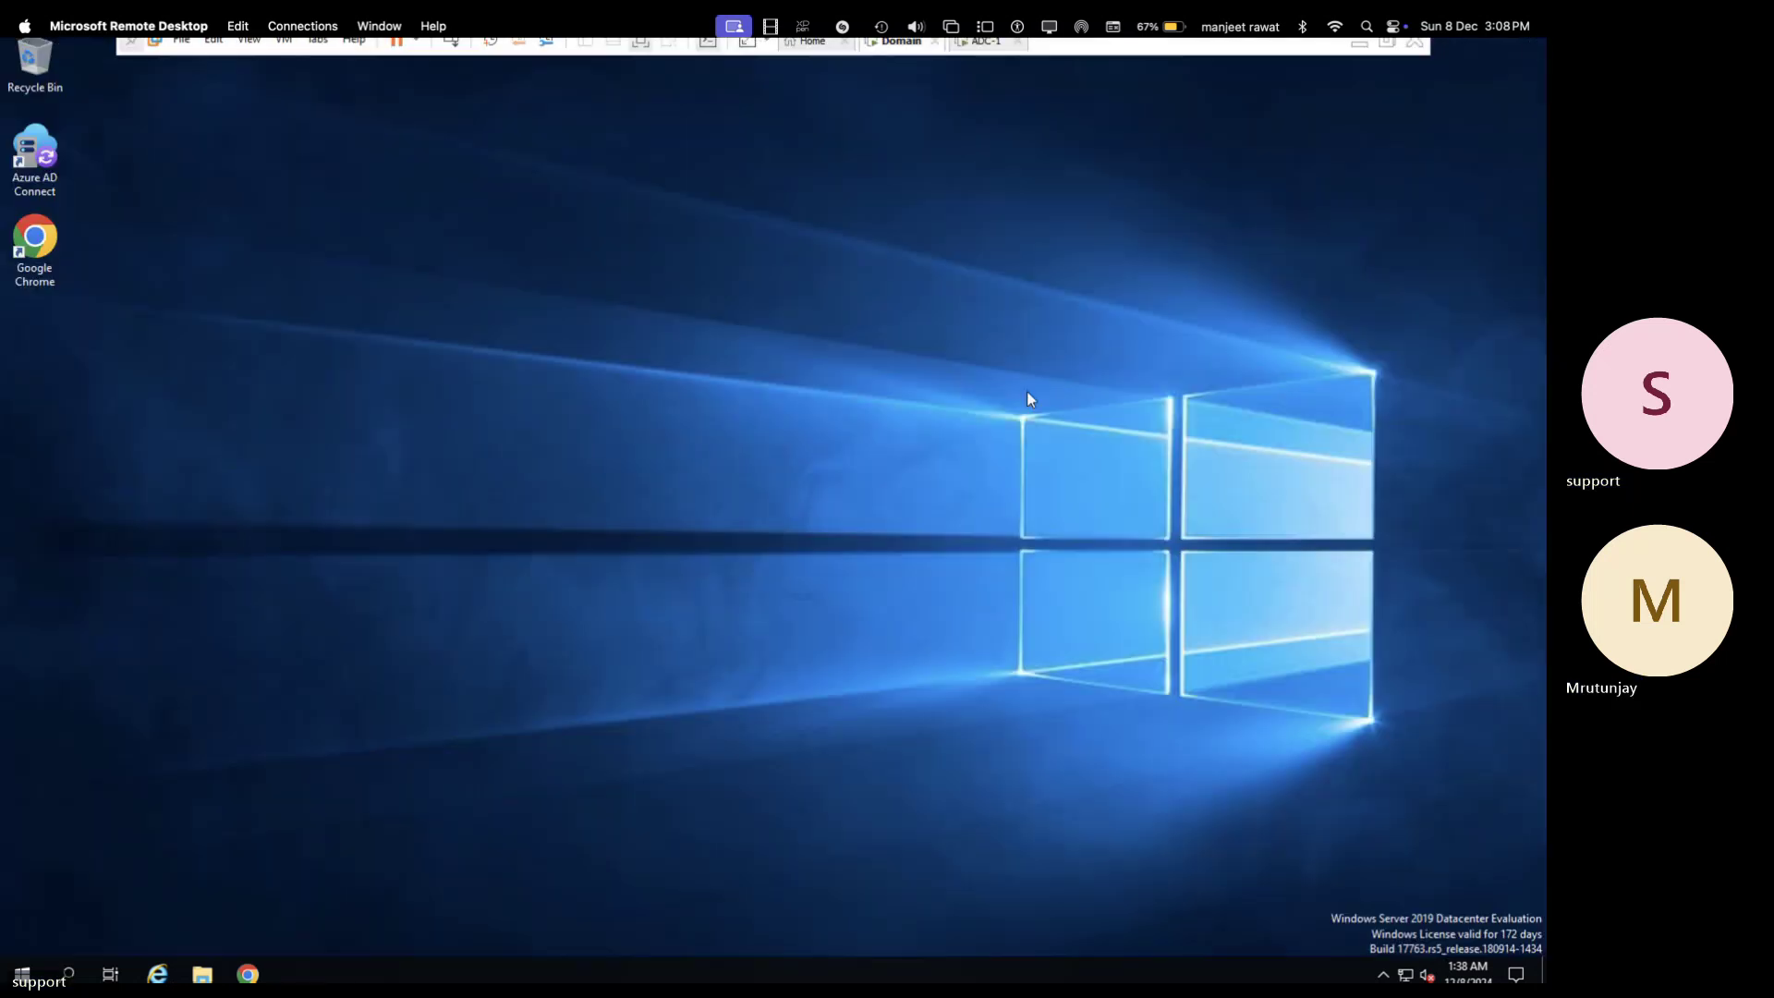
- Start Server Manager and open the DHCP console from Tools
{"action": "left_click", "coordinate": [22, 972]}
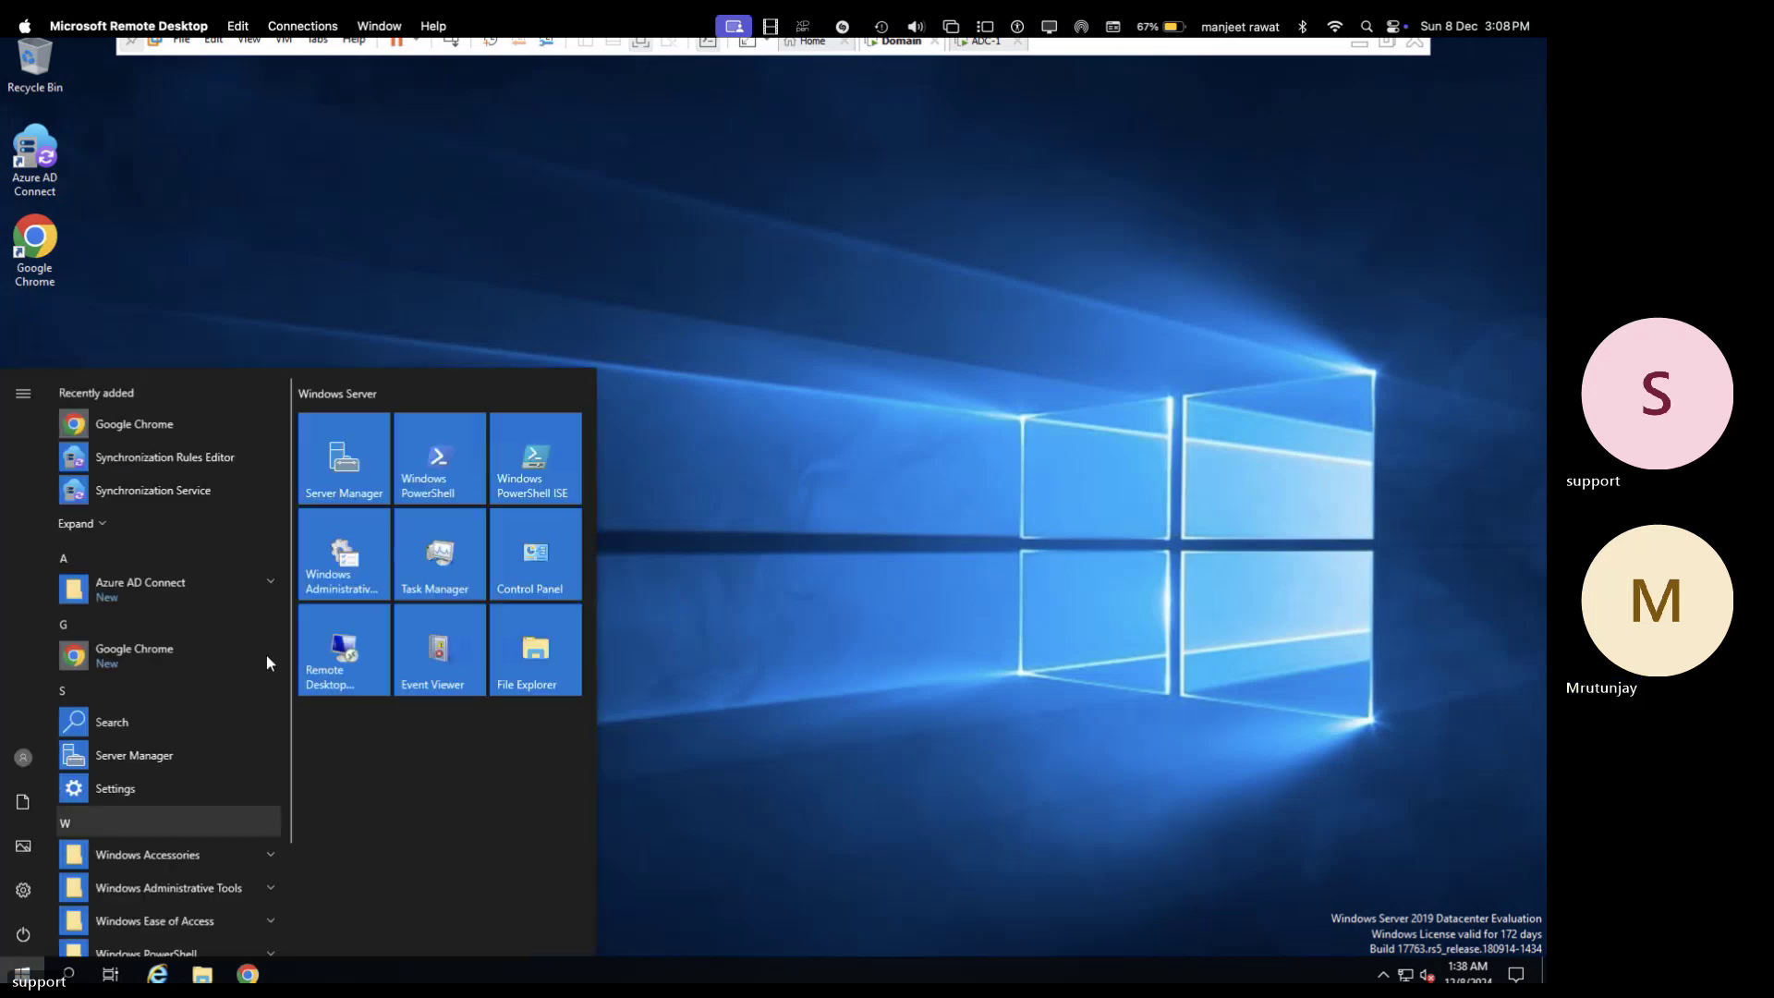
{"action": "left_click", "coordinate": [330, 478]}
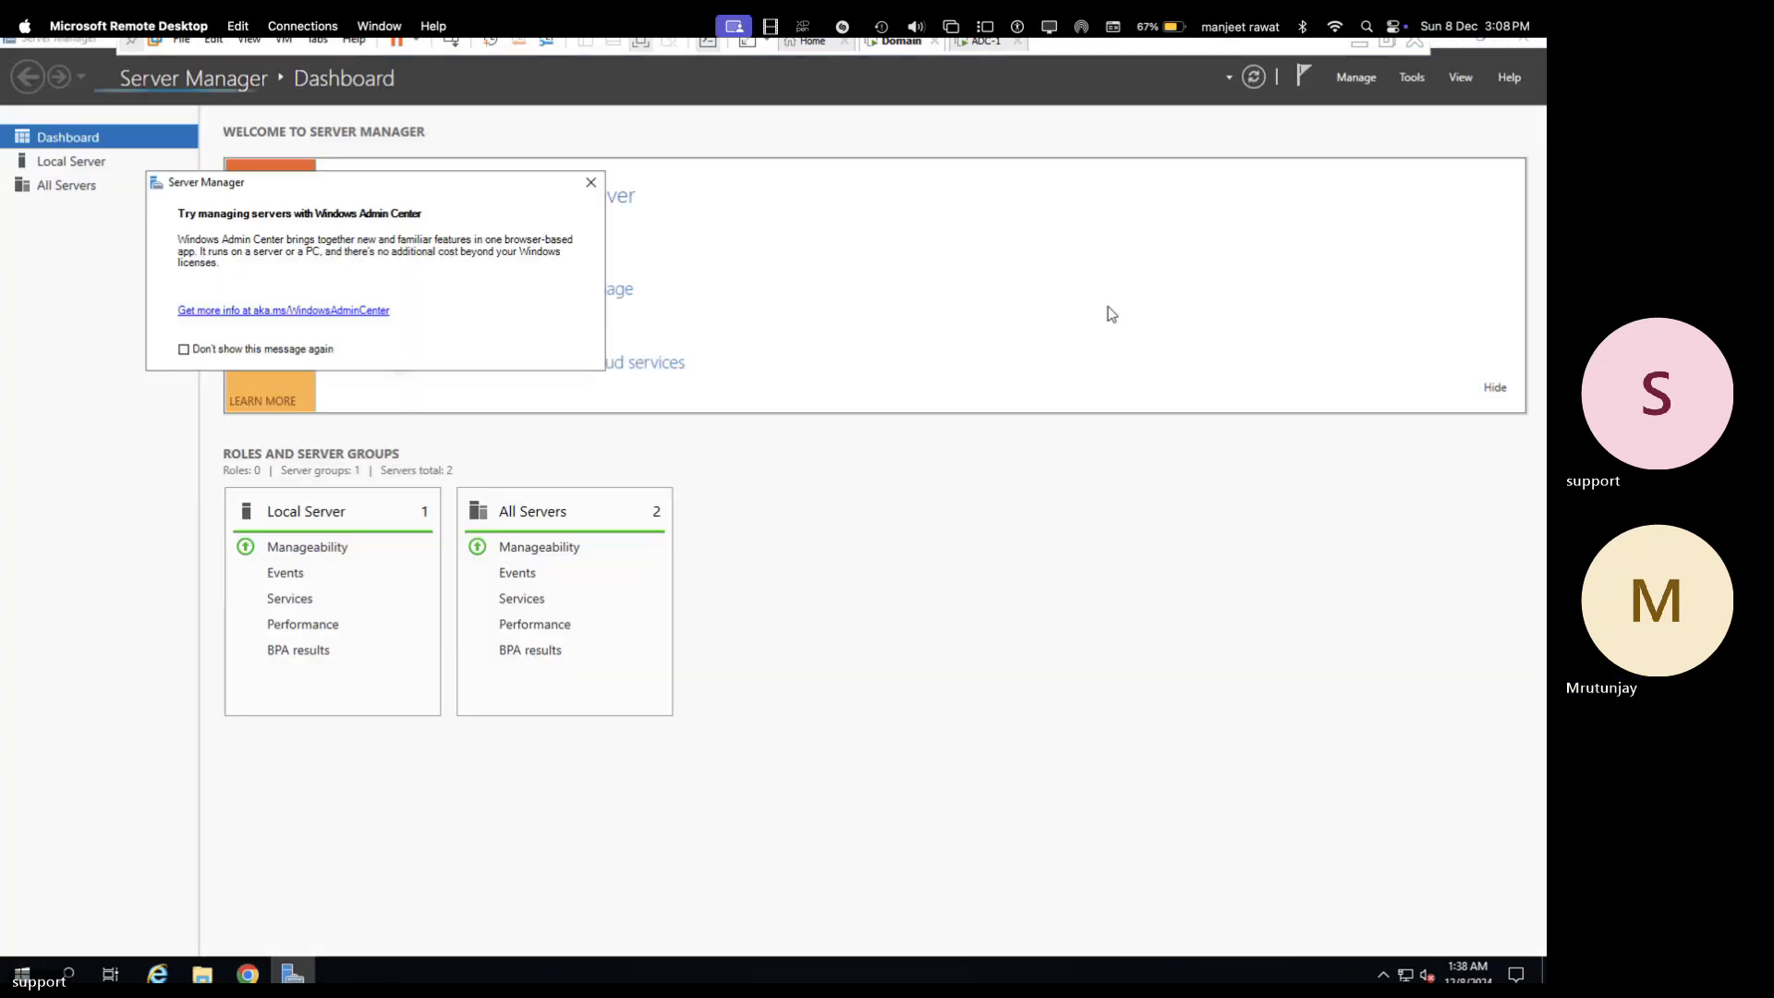
{"action": "left_click", "coordinate": [1408, 77]}
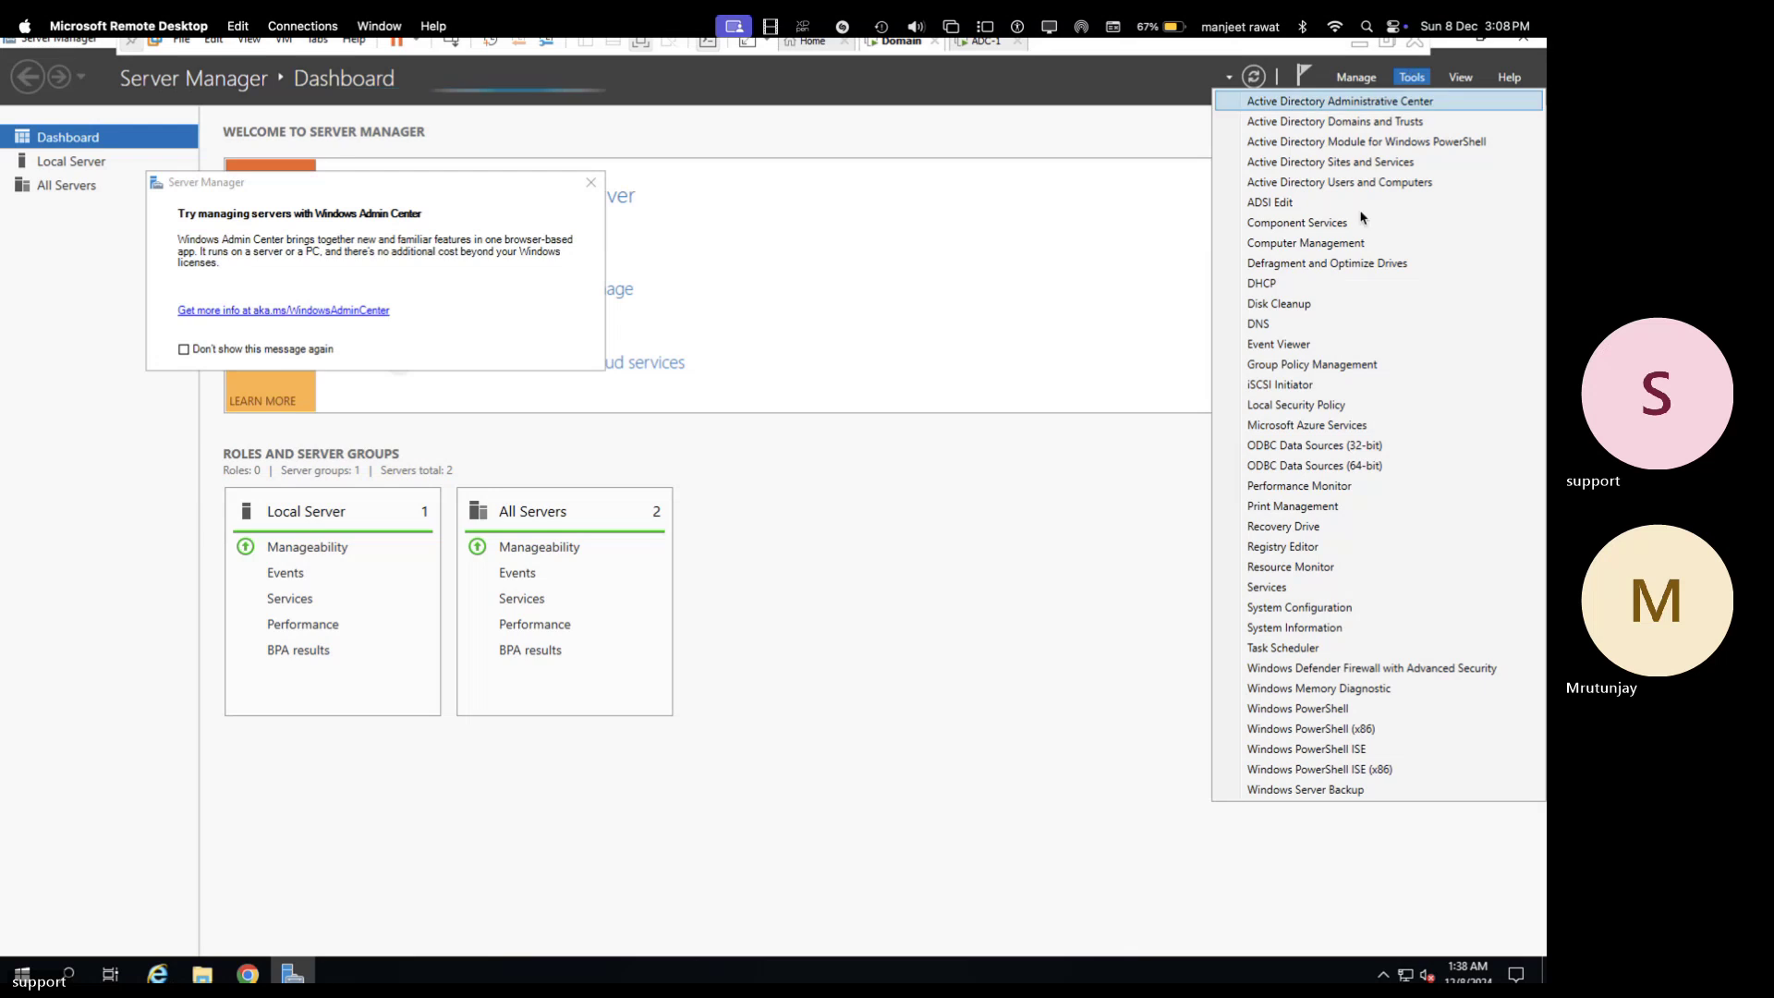
{"action": "left_click", "coordinate": [1280, 283]}
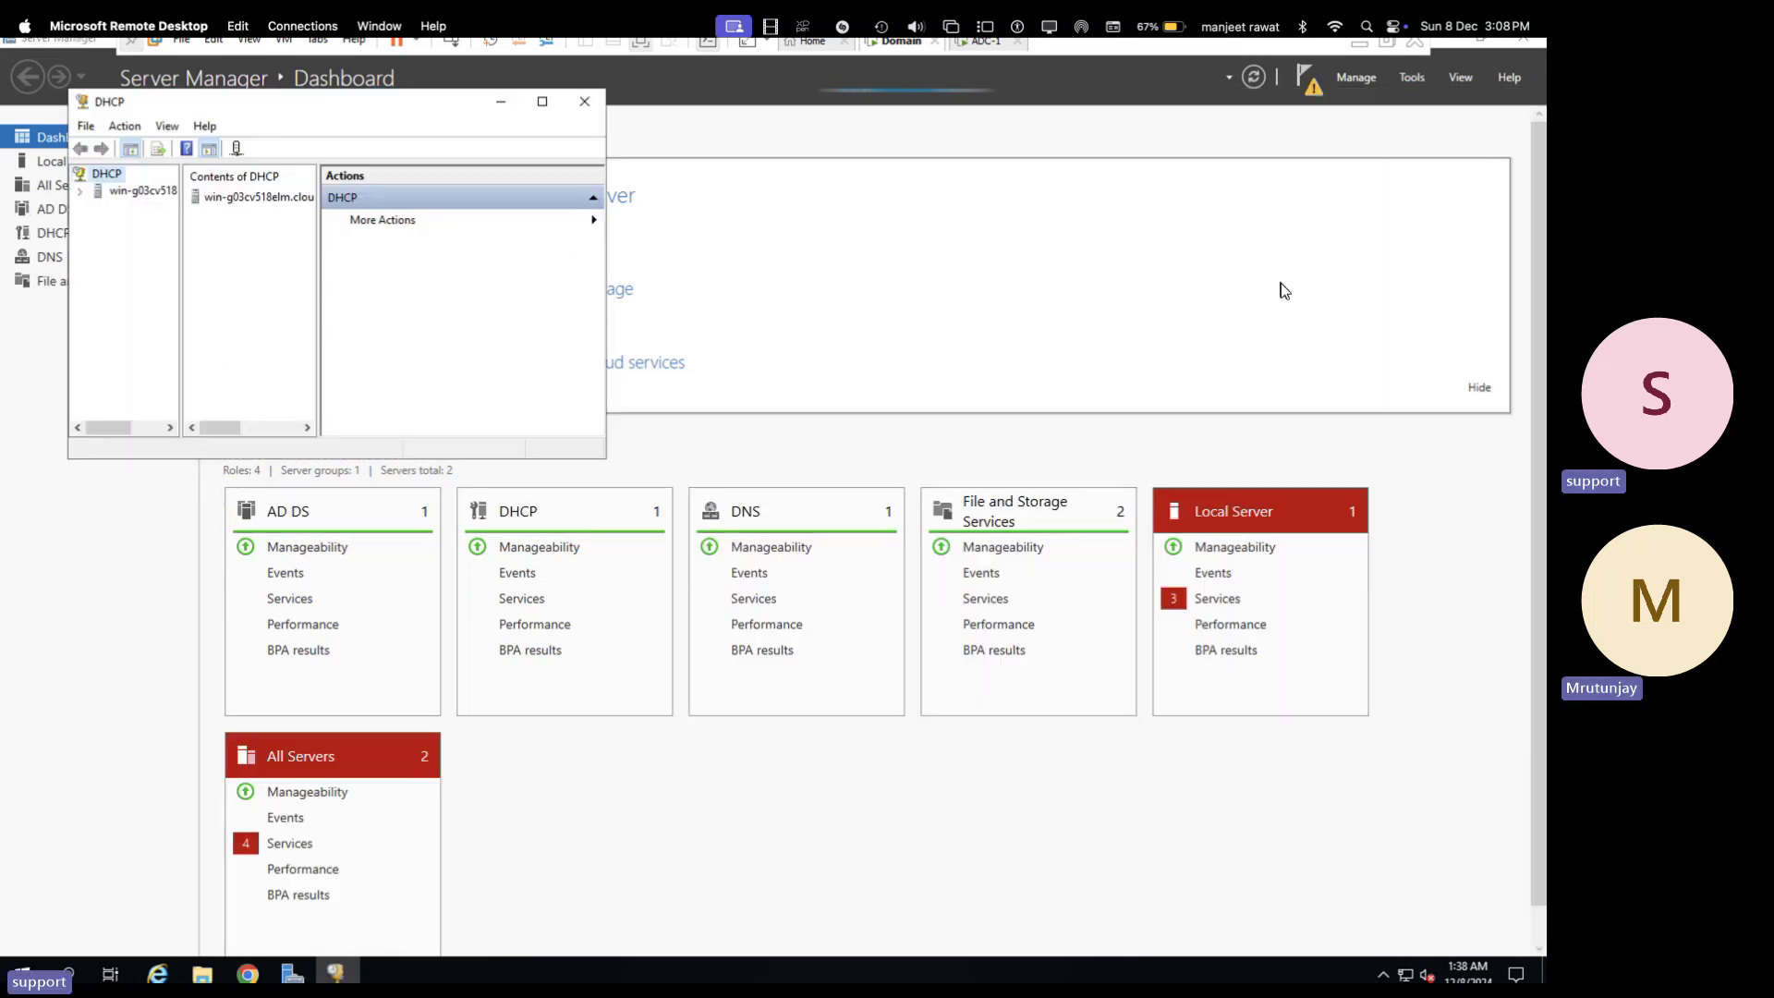
- Expand the server's IPv4 demo-scope and select the 192.168.1.211 lease for ADC-1.cloud.com
{"action": "left_click", "coordinate": [542, 103]}
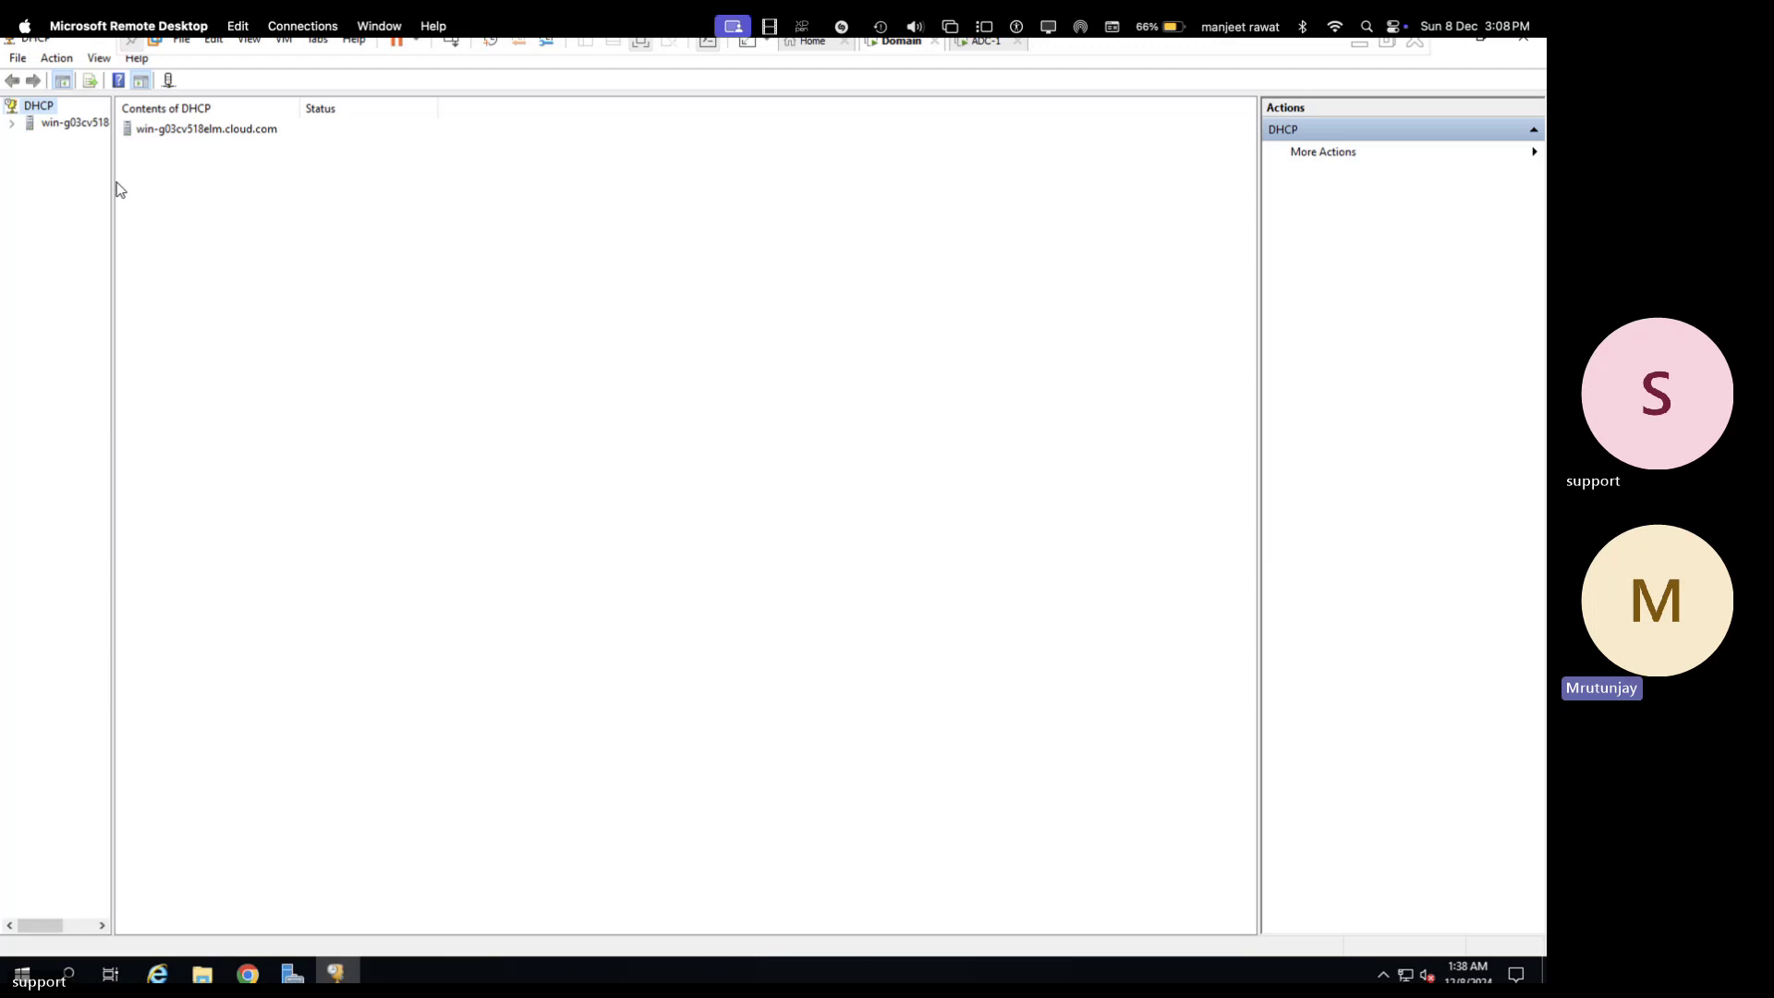
{"action": "left_click_drag", "start_coordinate": [112, 180], "coordinate": [289, 182]}
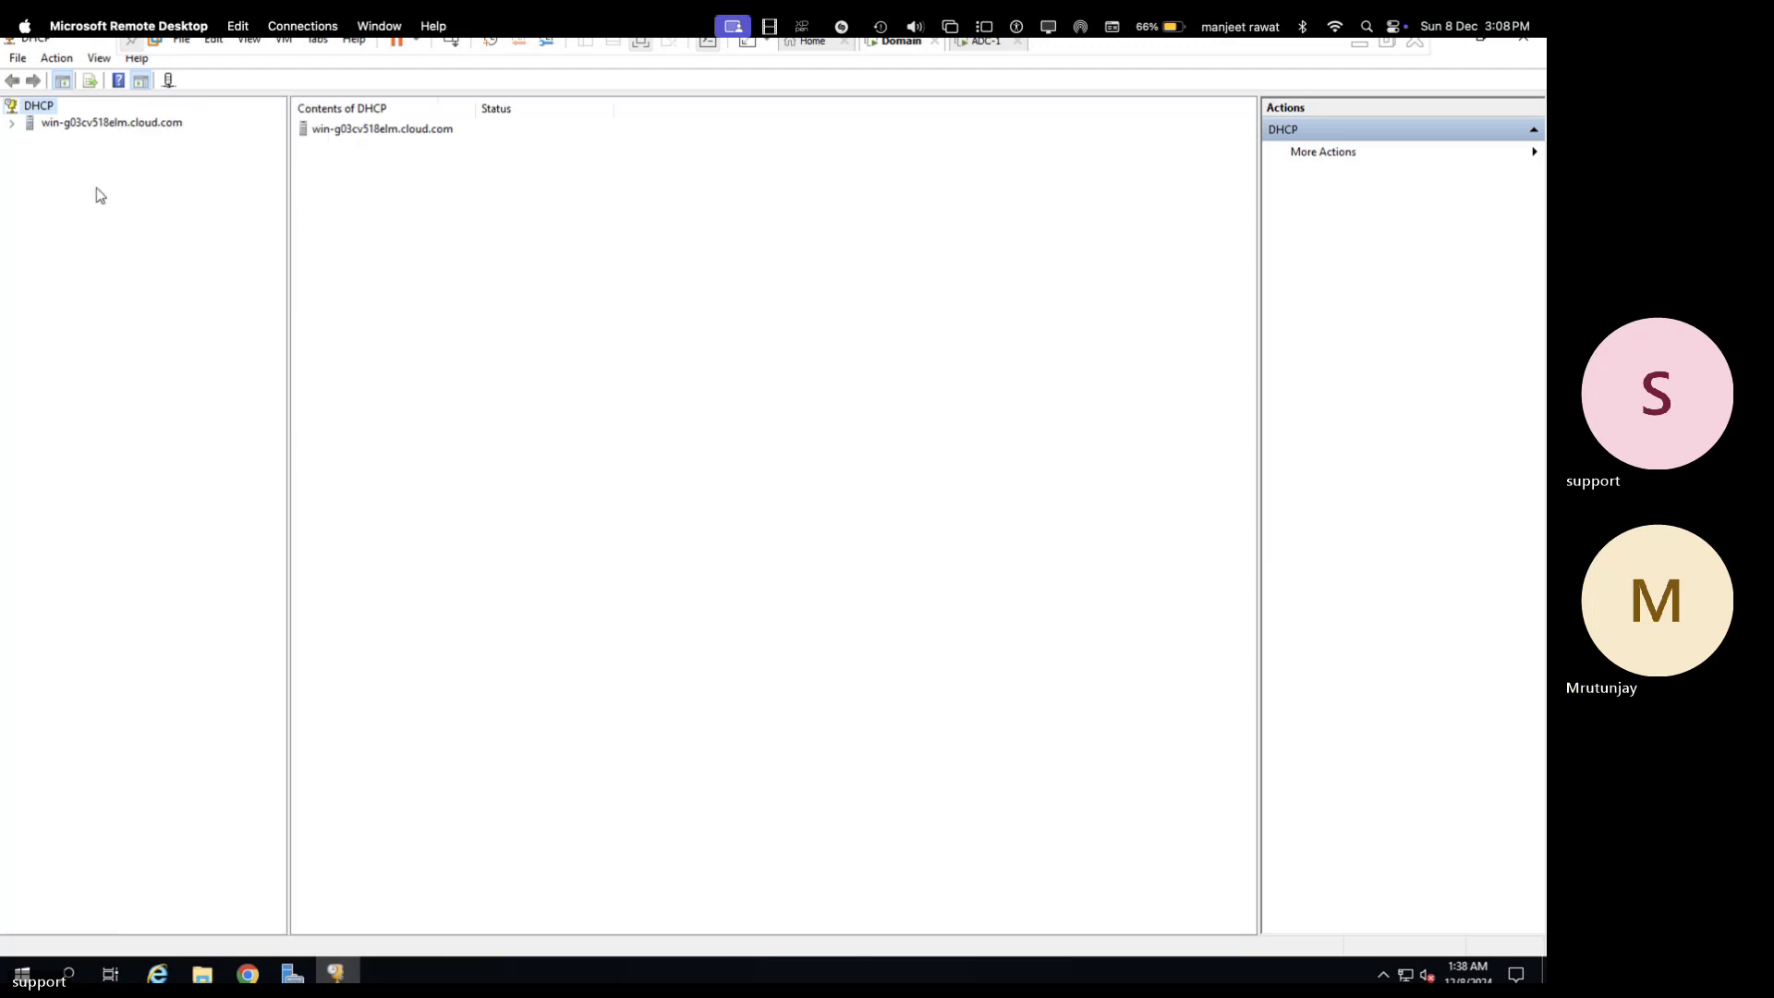
{"action": "left_click", "coordinate": [11, 123]}
{"action": "left_click", "coordinate": [30, 140]}
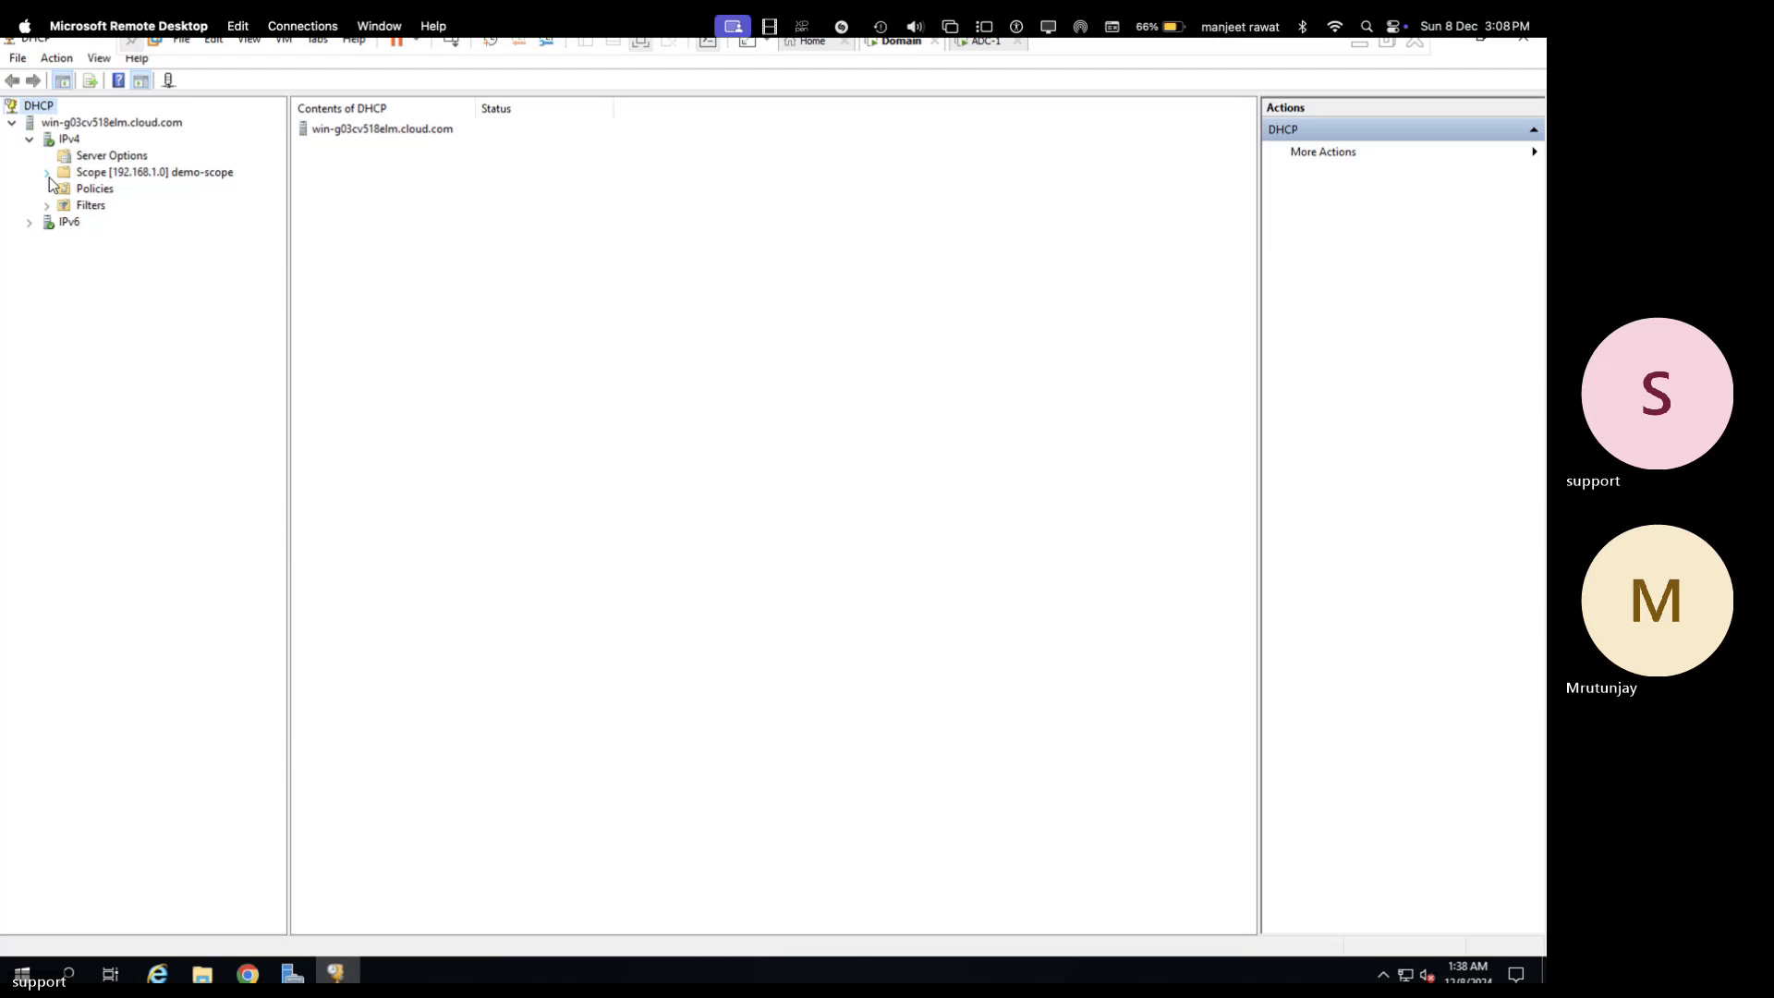
{"action": "left_click", "coordinate": [46, 172]}
{"action": "left_click", "coordinate": [143, 207]}
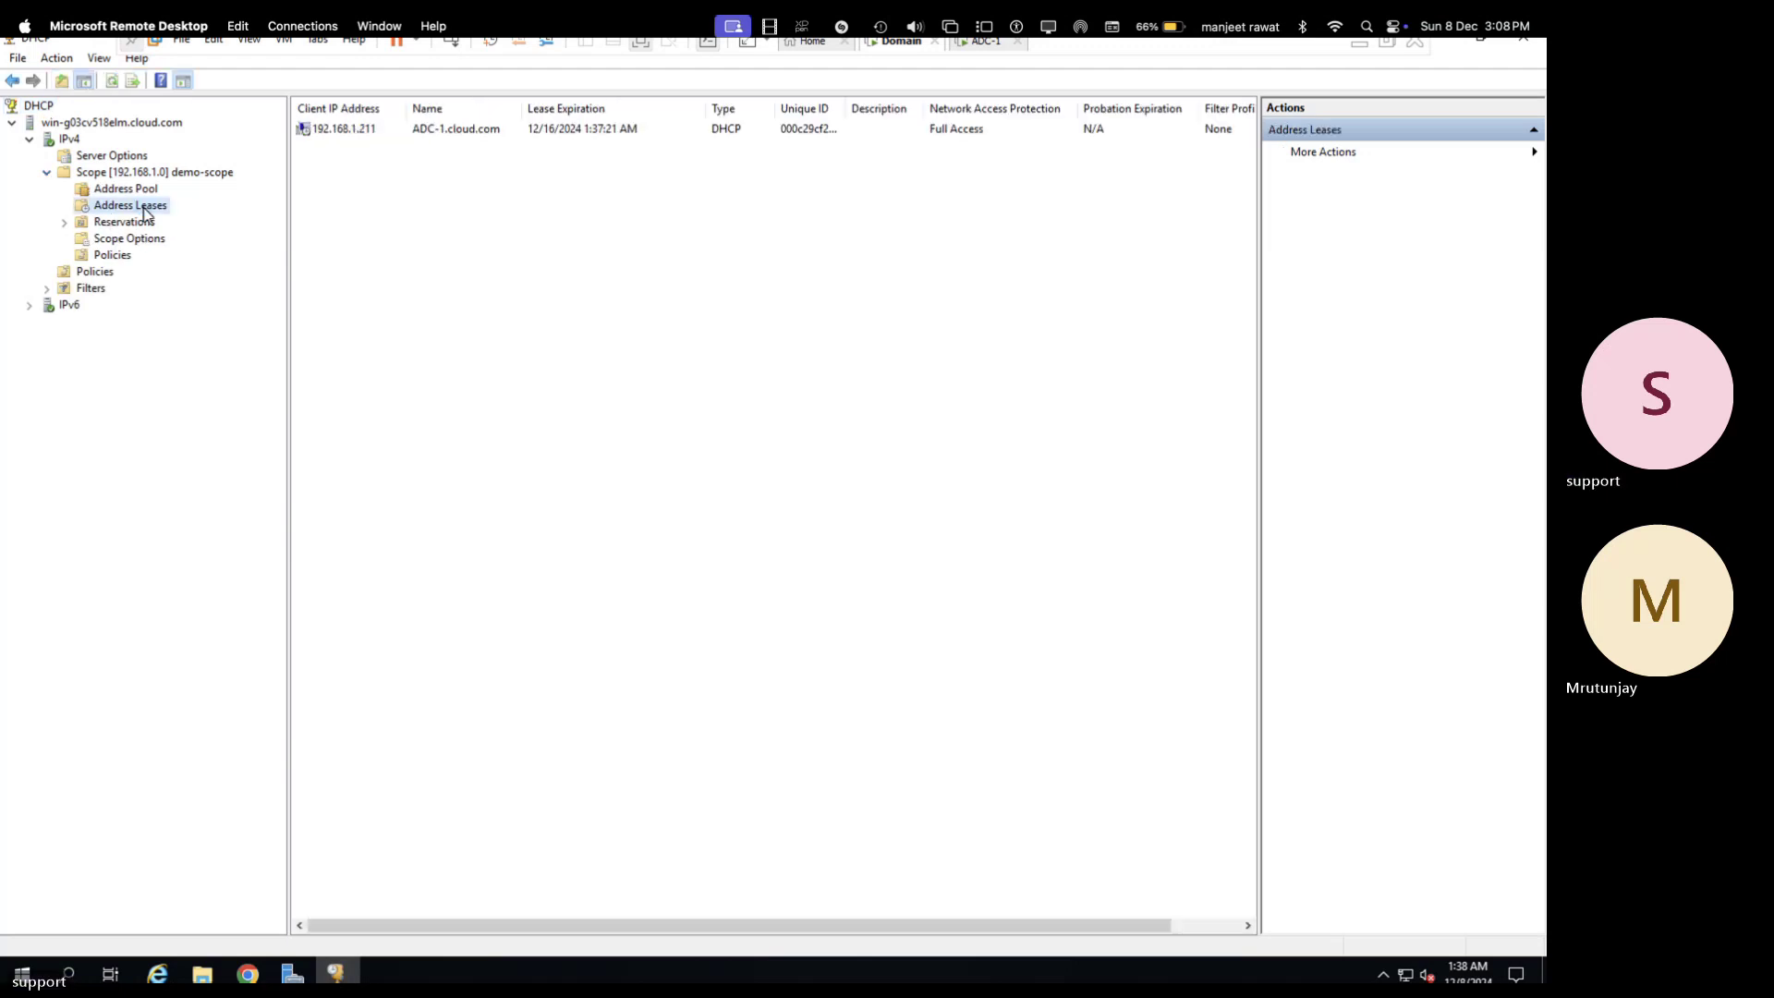
{"action": "left_click", "coordinate": [360, 135]}
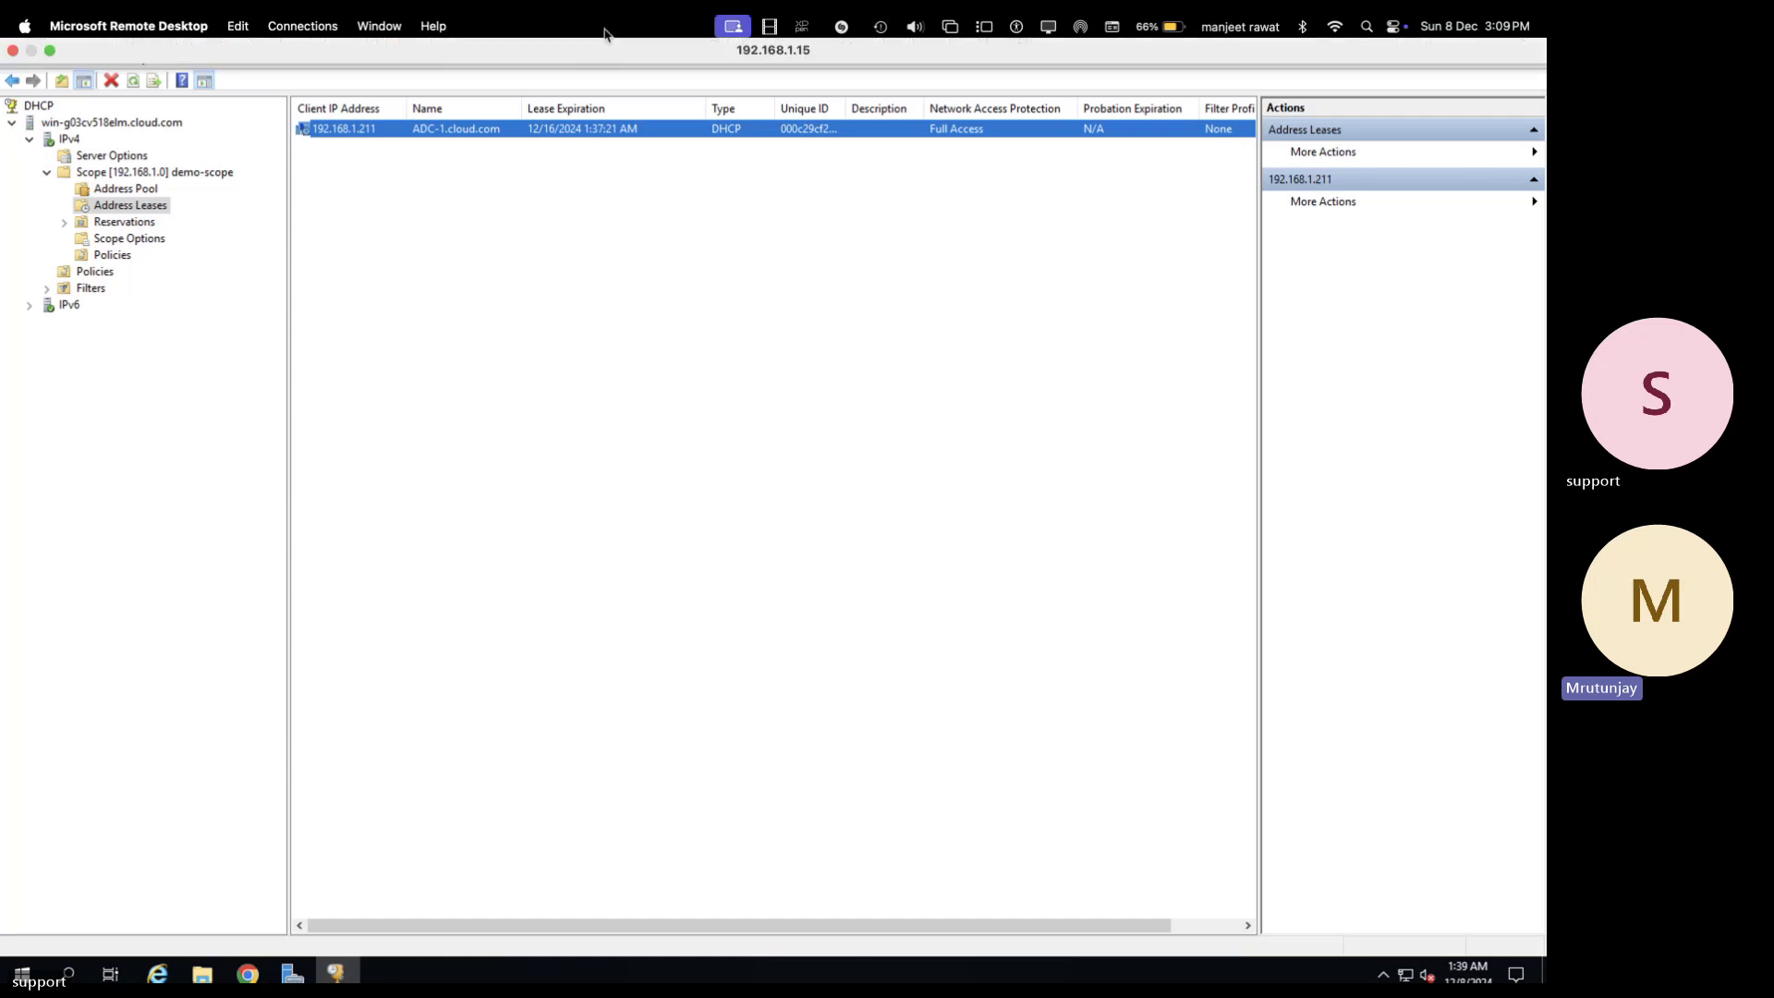
{"action": "left_click", "coordinate": [129, 238]}
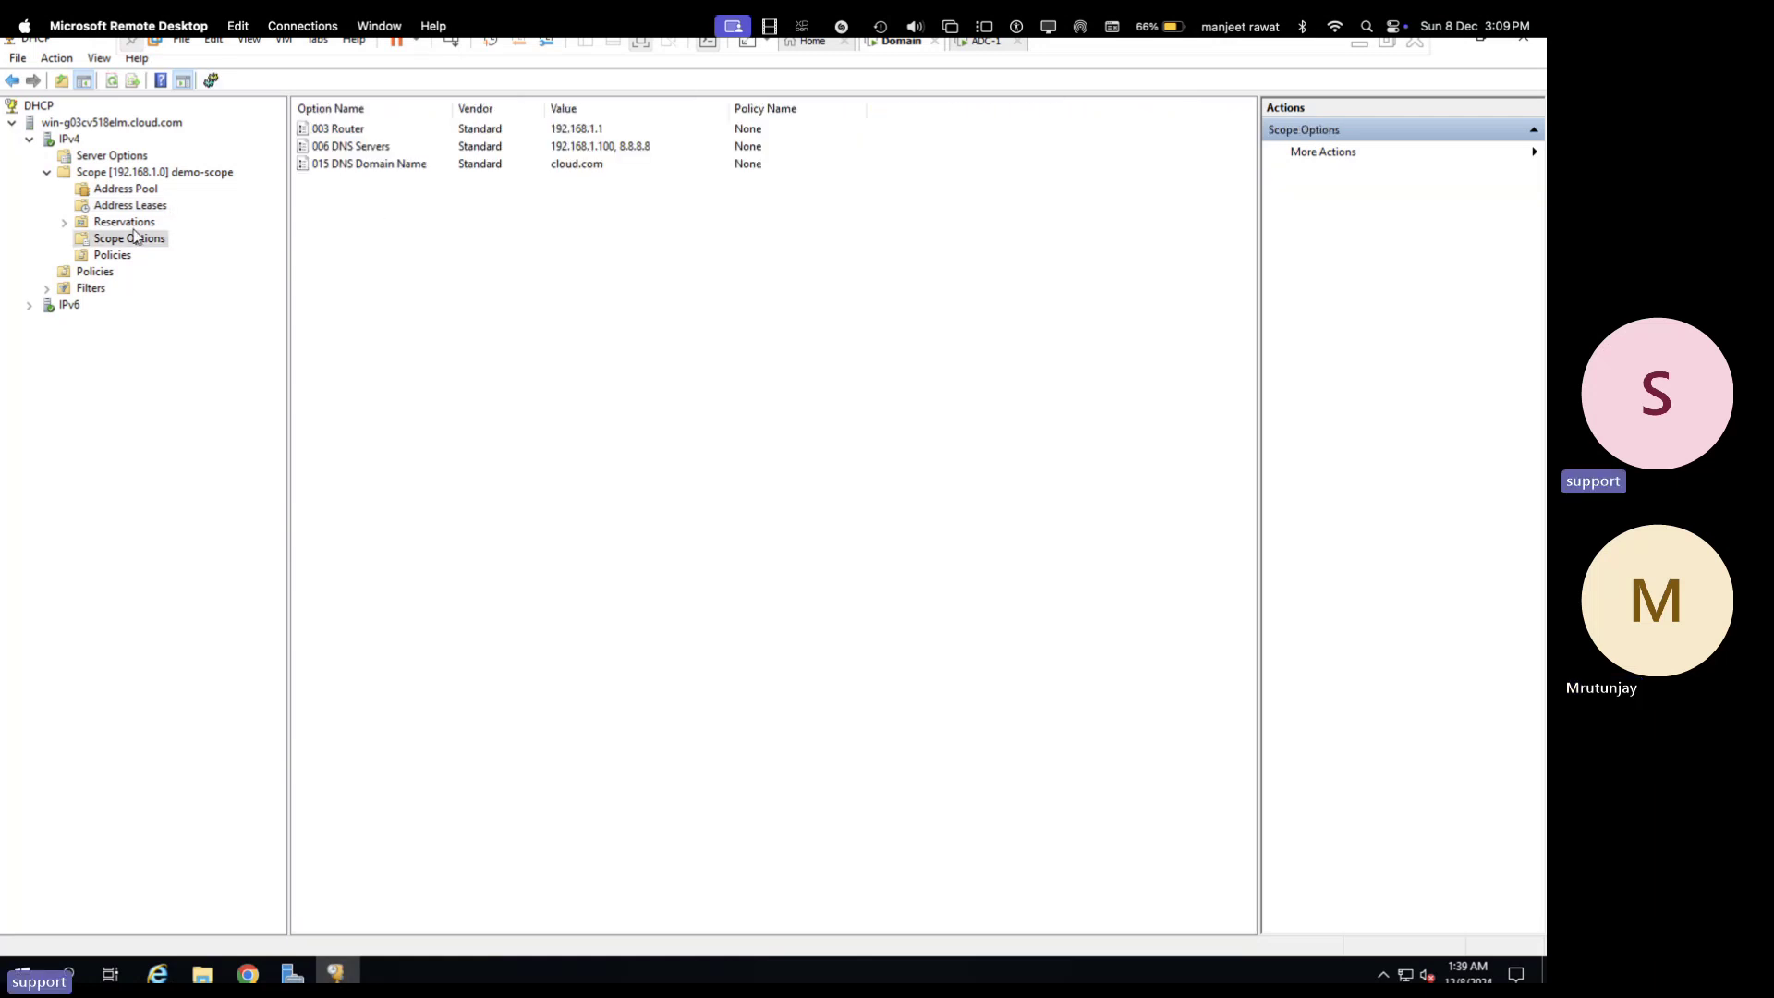
{"action": "left_click", "coordinate": [124, 222]}
{"action": "left_click", "coordinate": [141, 206]}
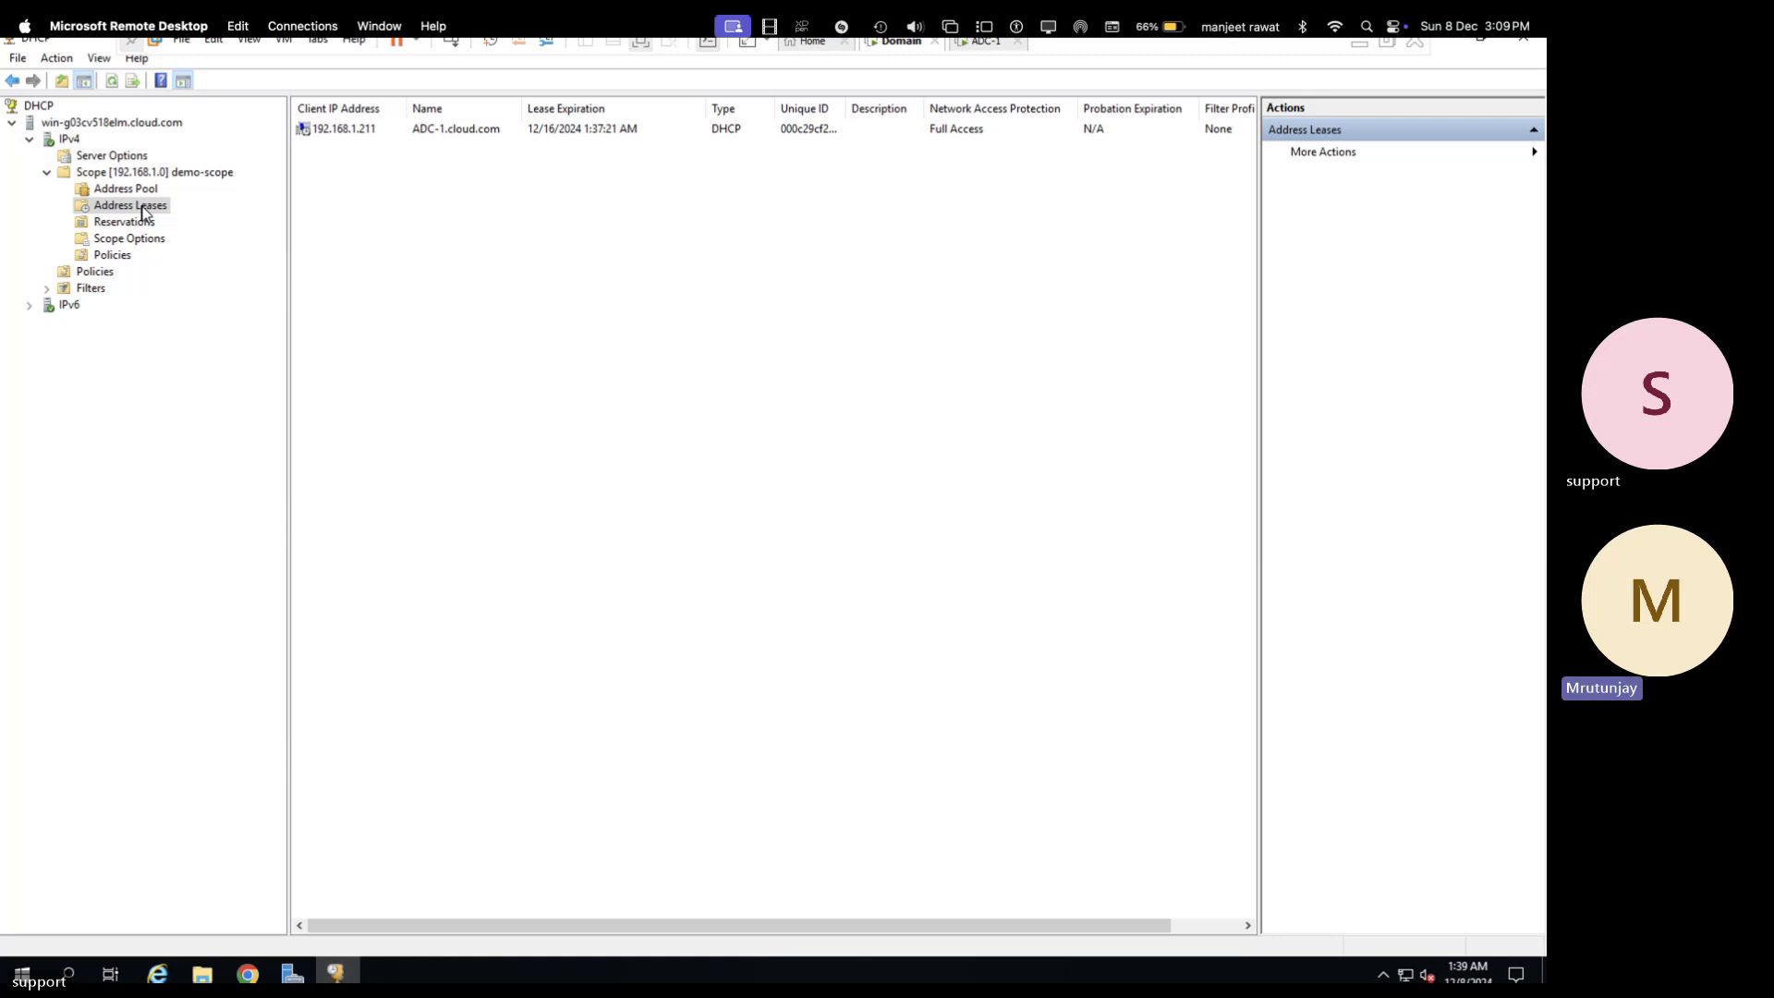
{"action": "right_click", "coordinate": [518, 135]}
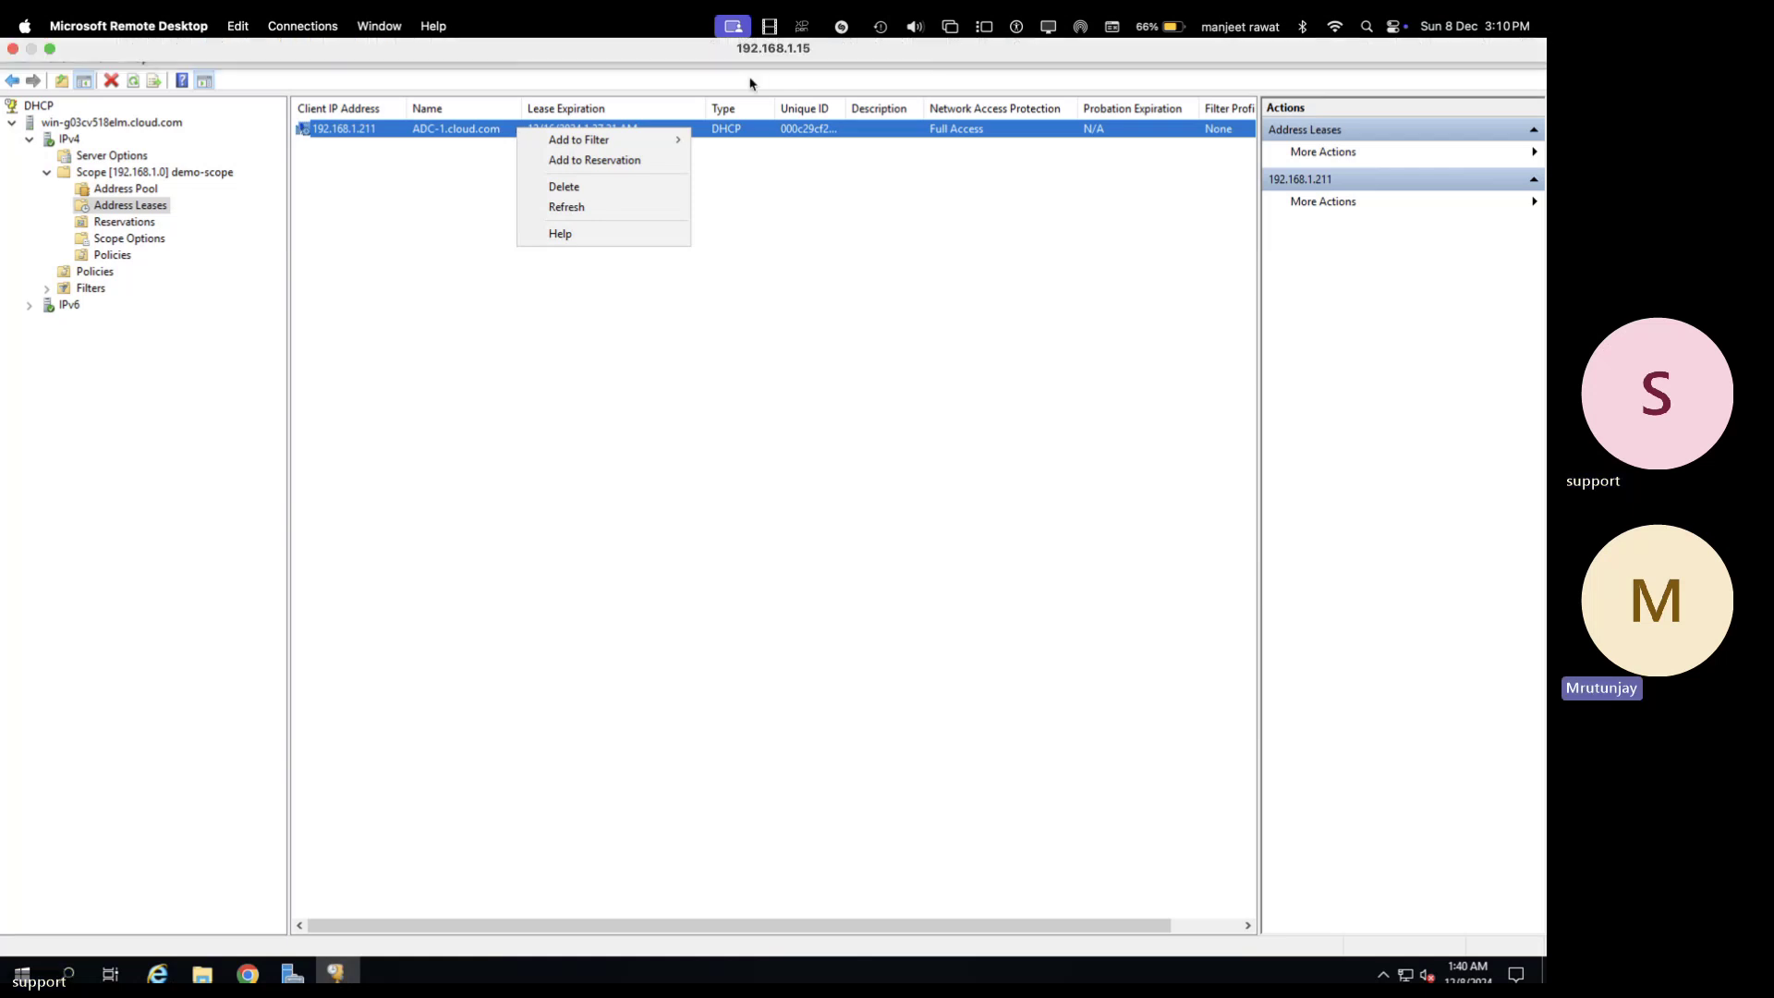
{"action": "left_click", "coordinate": [802, 330]}
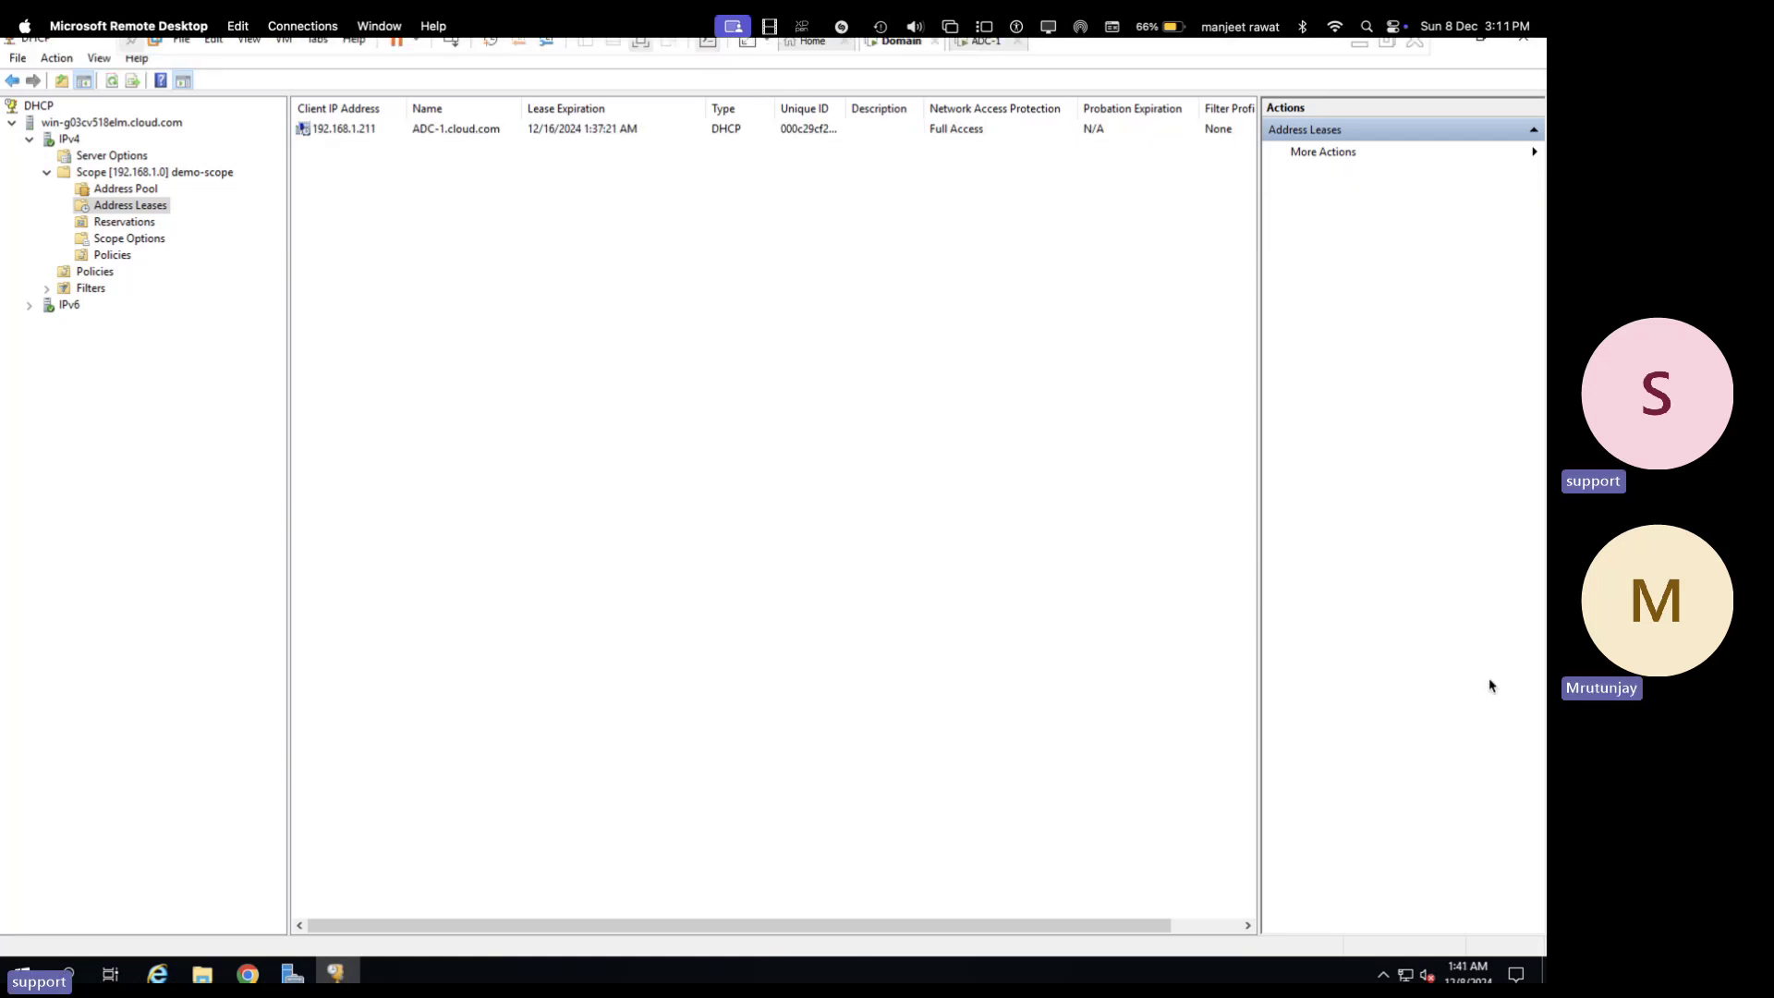